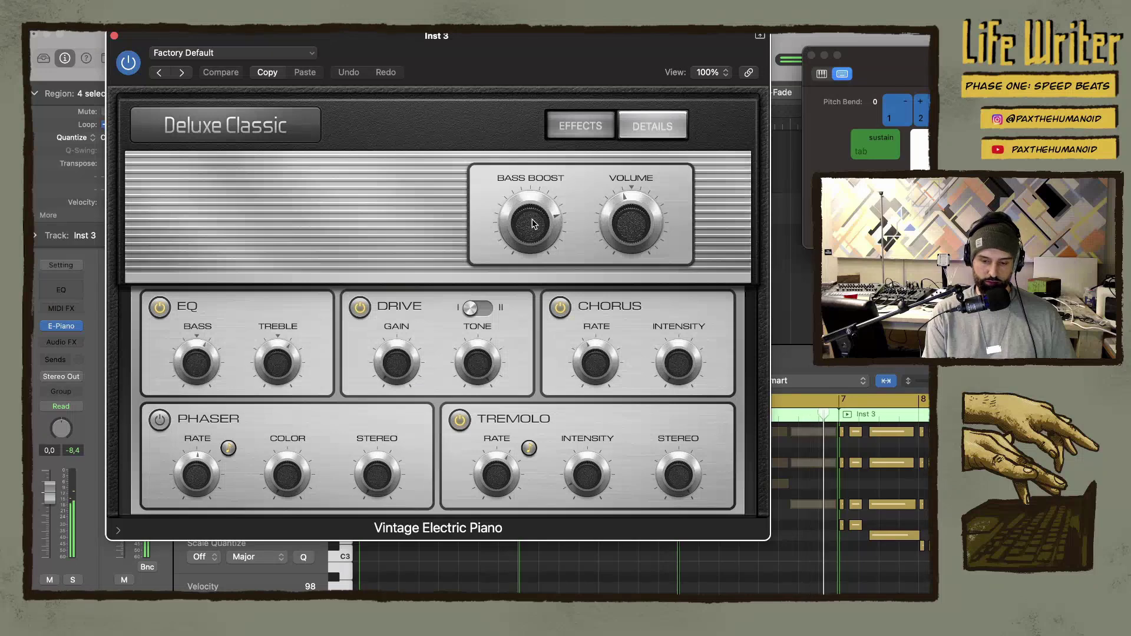
Raise the lowest long note in bar 7 and the lowest note at bar 8 of the Inst 3 part to D#3
mouse_move(533, 224)
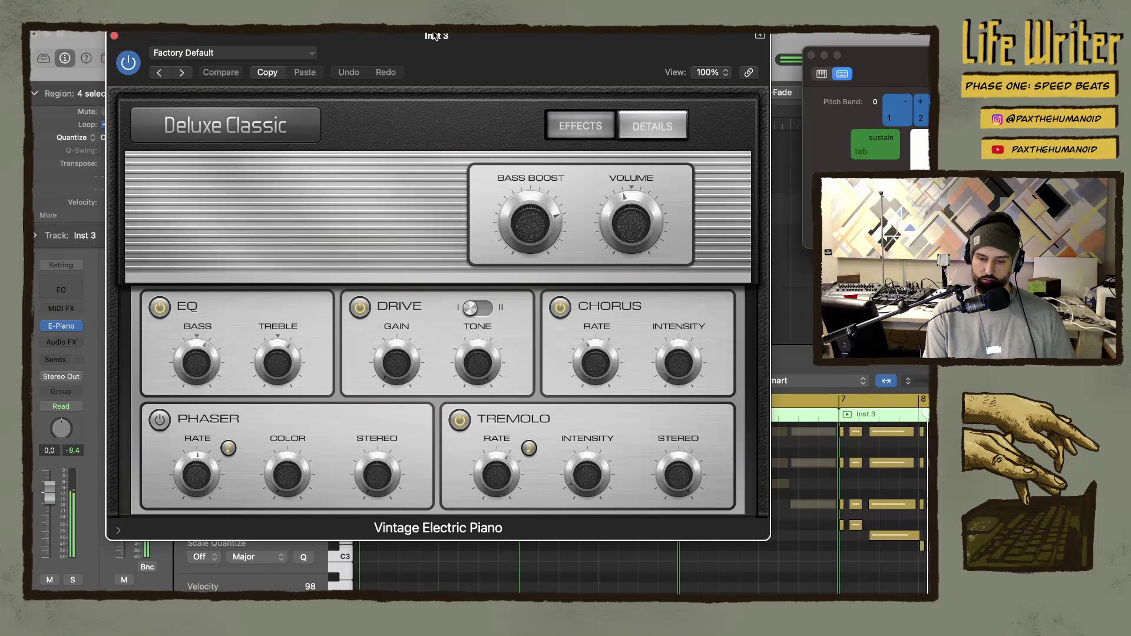
drag(480, 55, 367, 476)
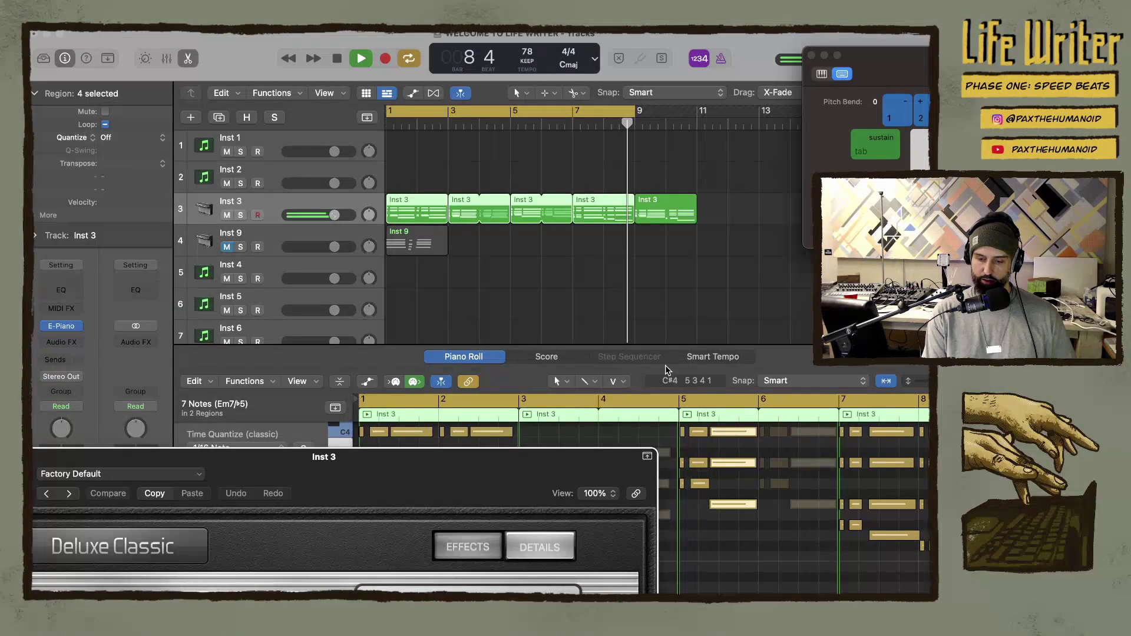
scroll(791, 514, down, 3)
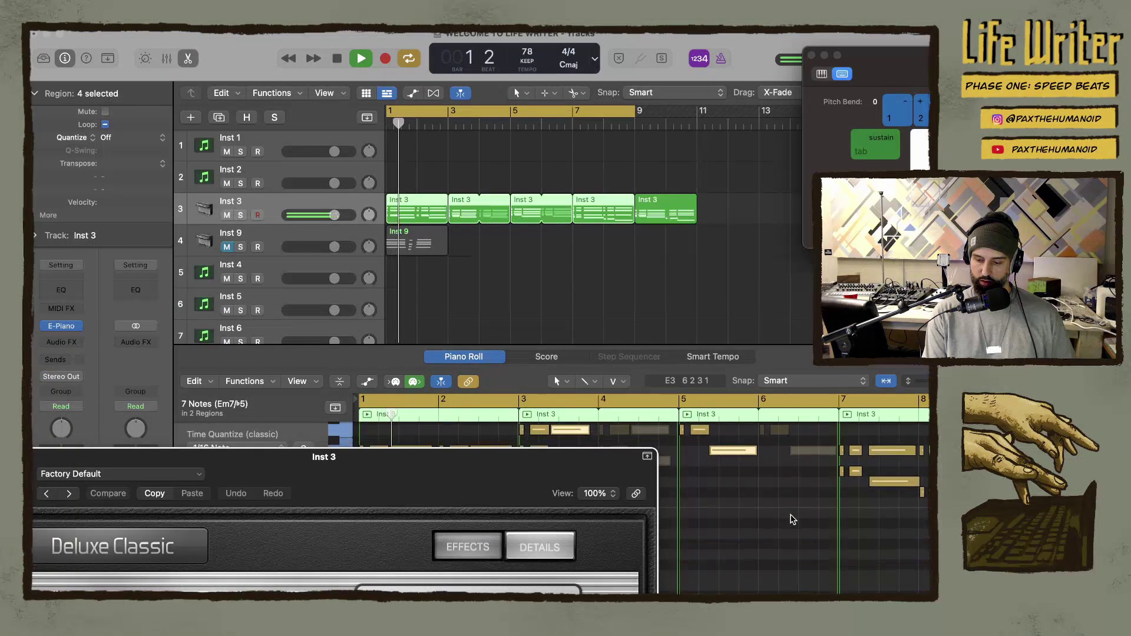
drag(877, 487, 876, 476)
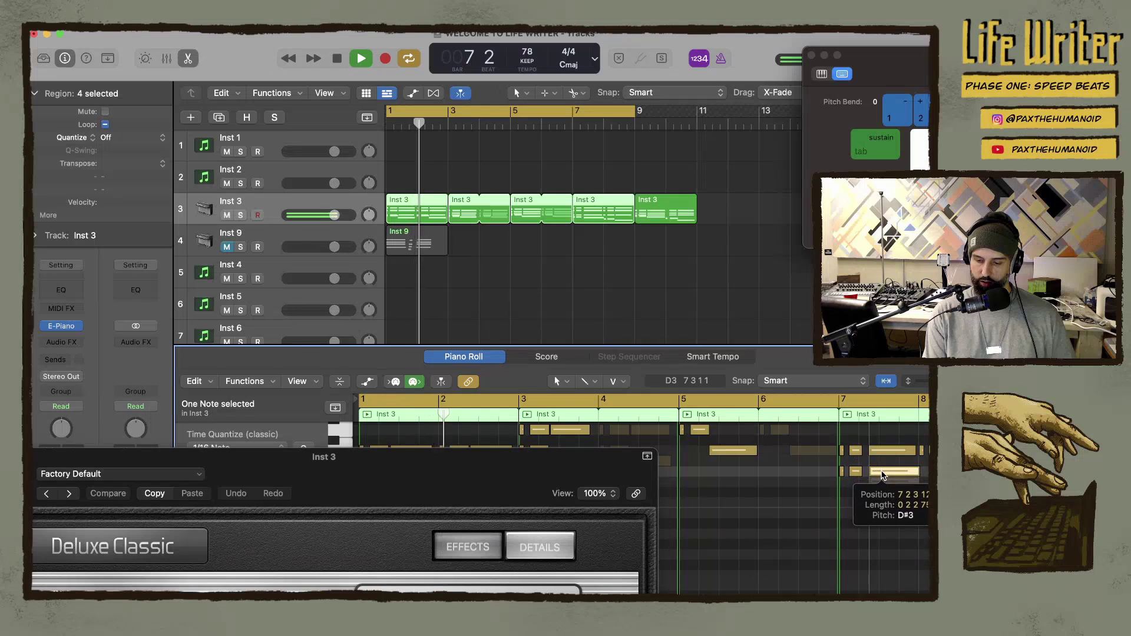
click(924, 490)
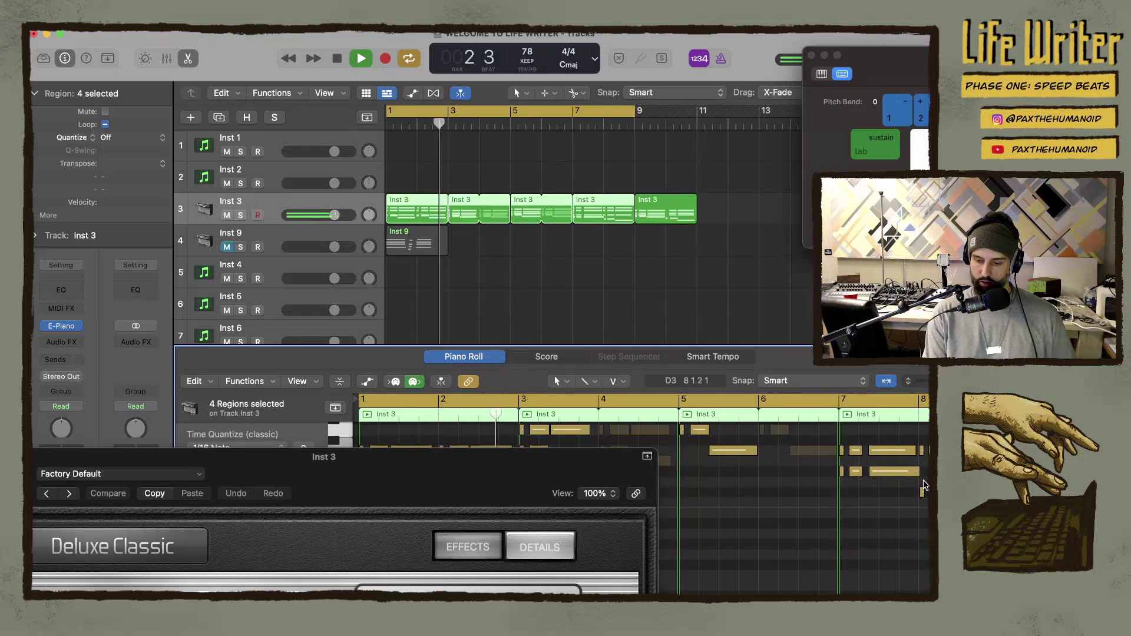
drag(927, 489, 925, 482)
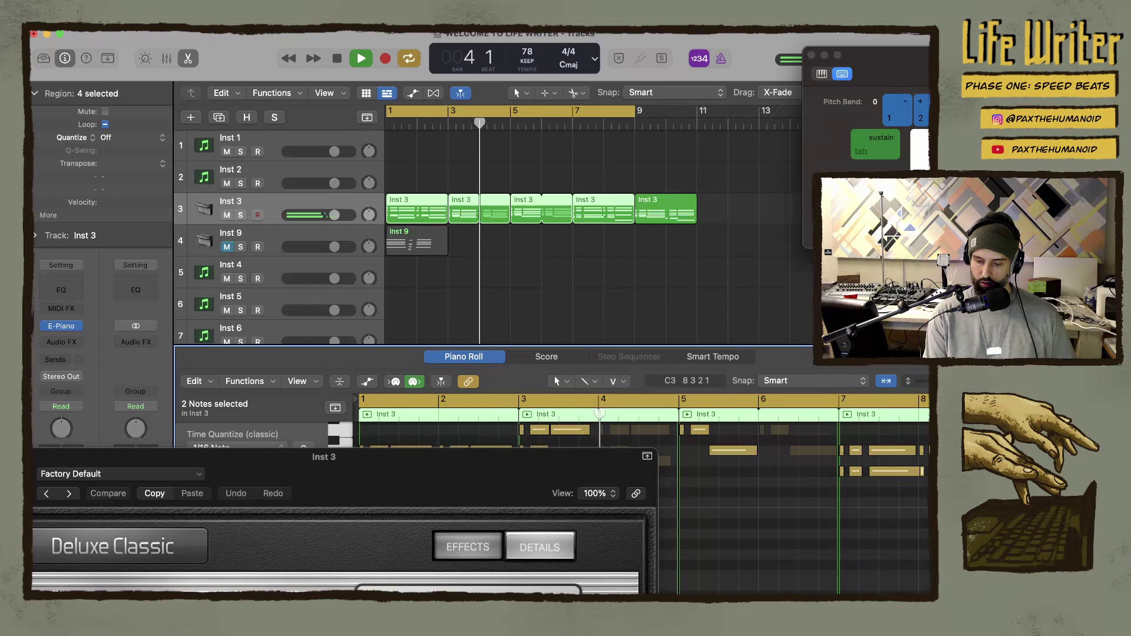
click(923, 493)
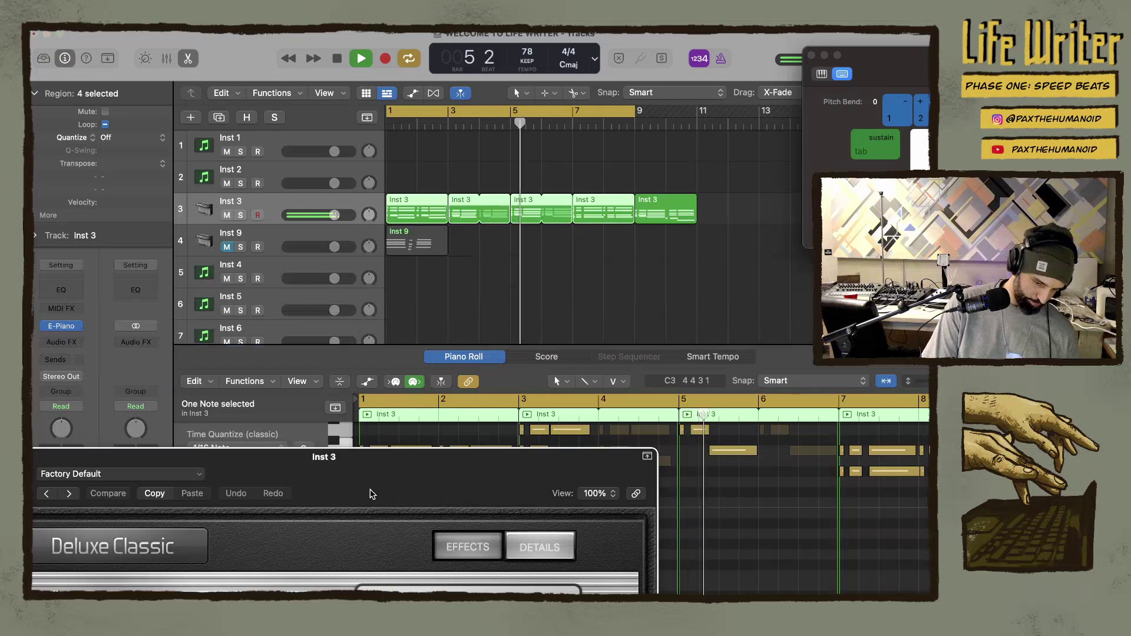
Reshape the electric piano tone by adjusting its bass boost, chorus rate and intensity, and EQ treble
drag(372, 493, 470, 104)
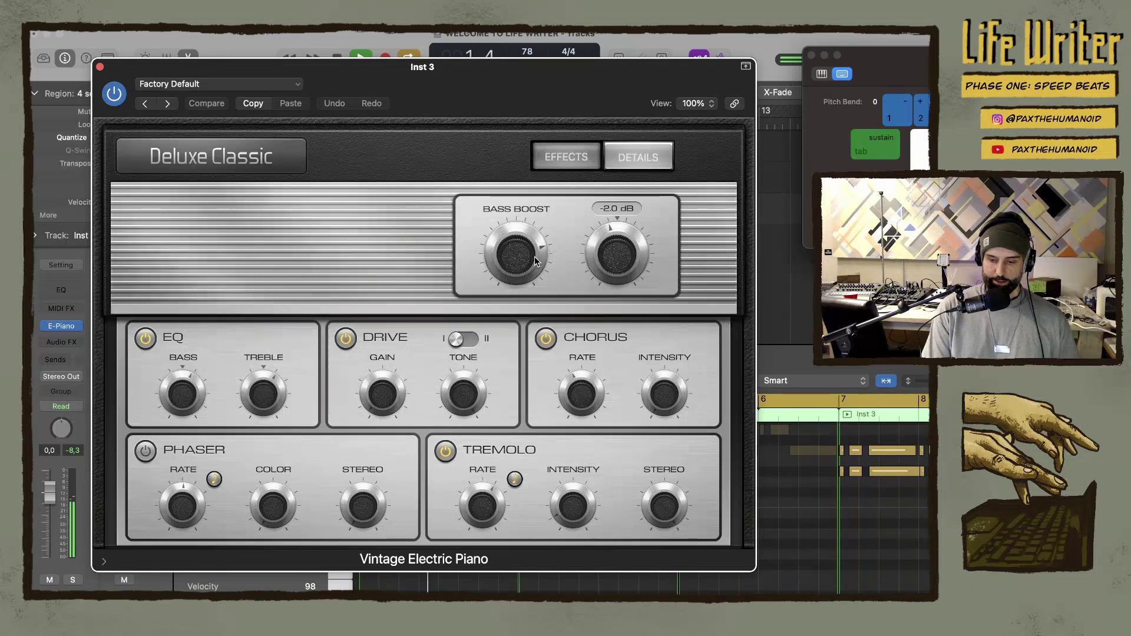
drag(535, 258, 515, 236)
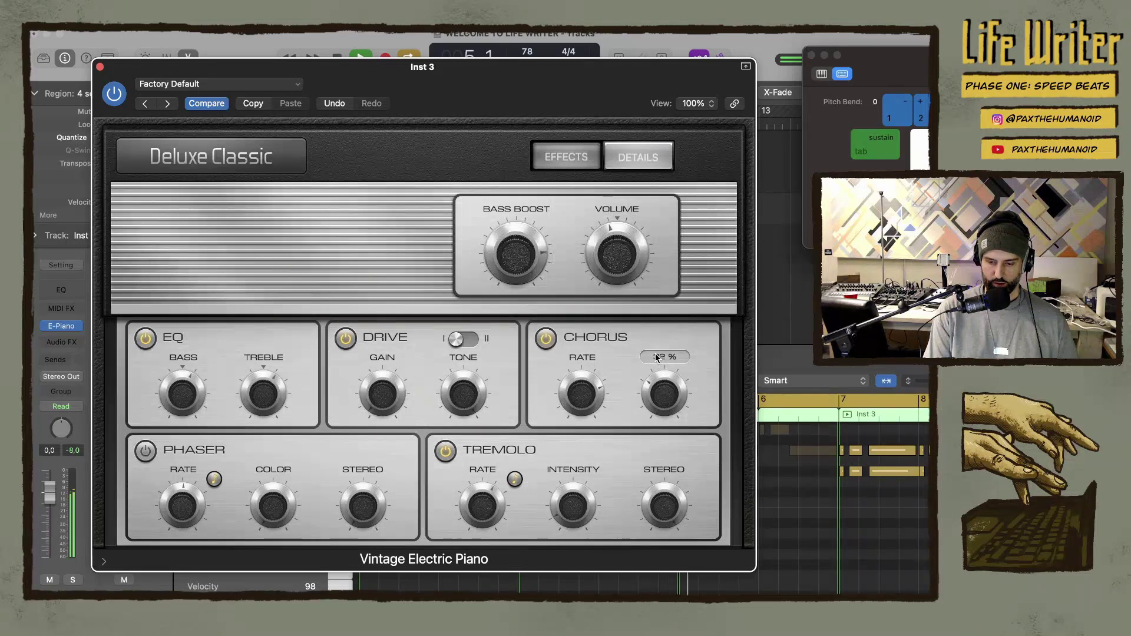
drag(653, 363, 637, 364)
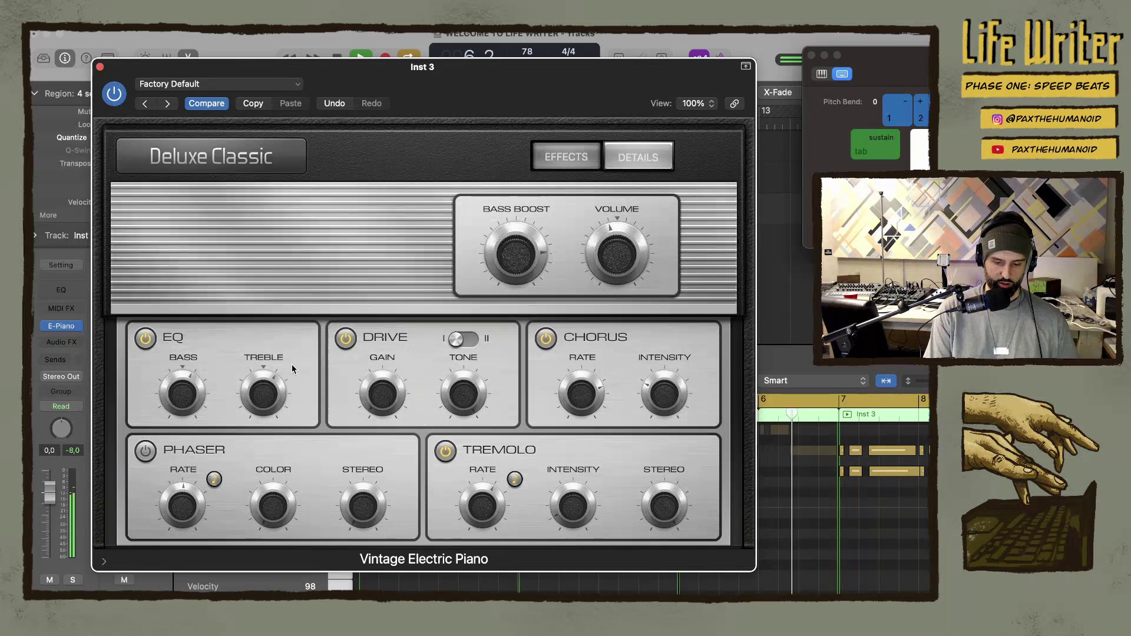
click(267, 390)
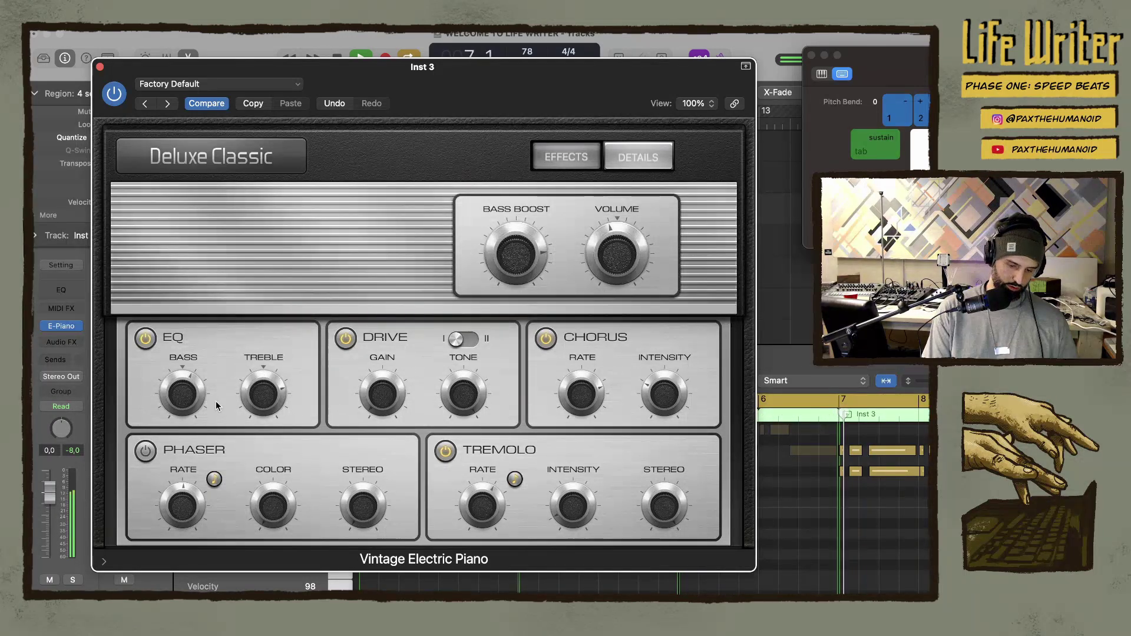
Try the electric piano's Phaser with an increased stereo phase and a rate of 2 bars
click(145, 451)
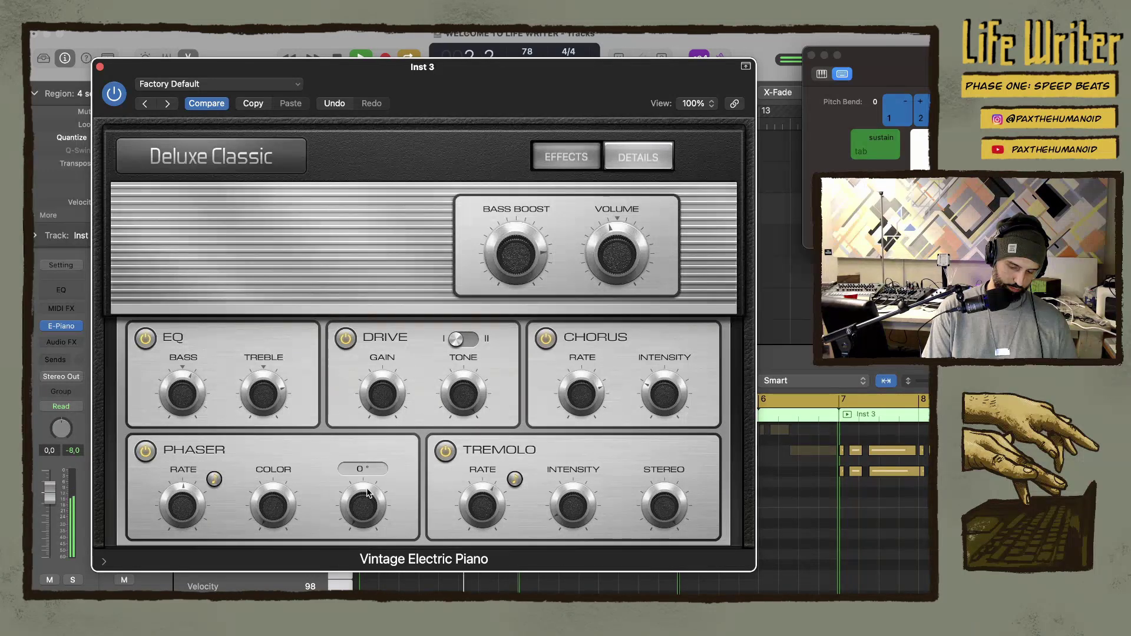
mouse_move(363, 509)
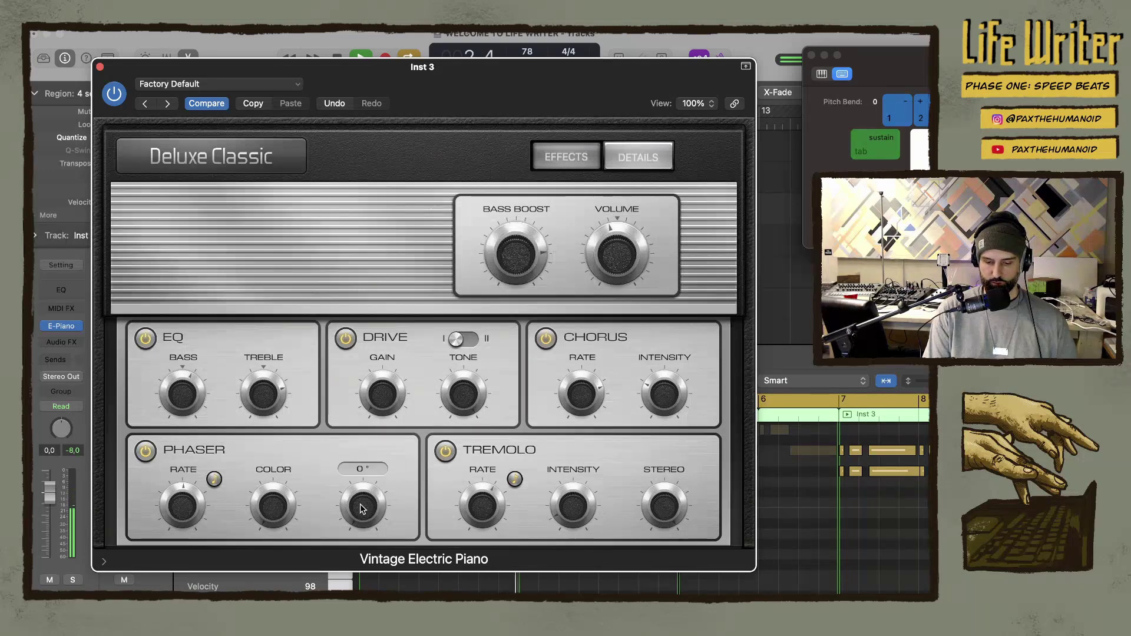
drag(353, 443, 338, 468)
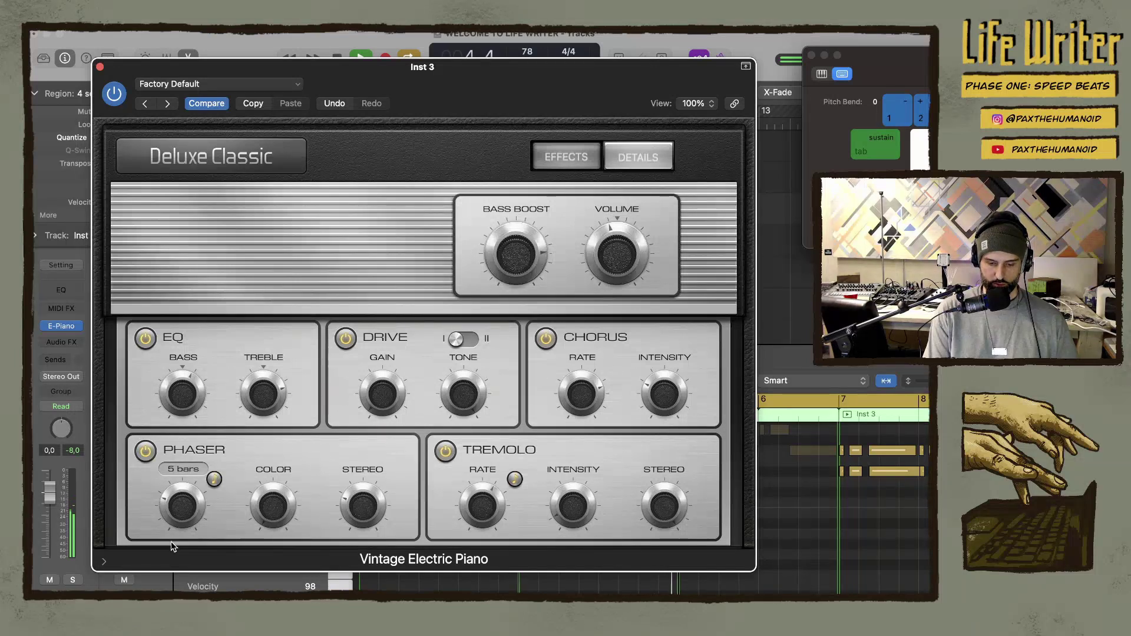
drag(170, 543, 170, 539)
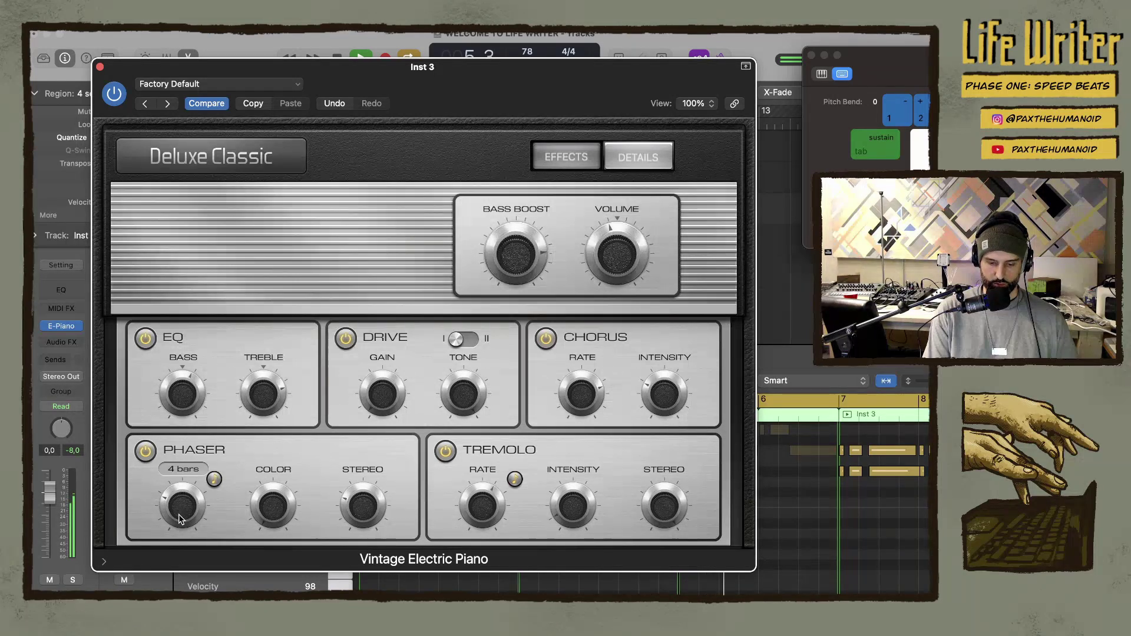
drag(180, 509, 180, 508)
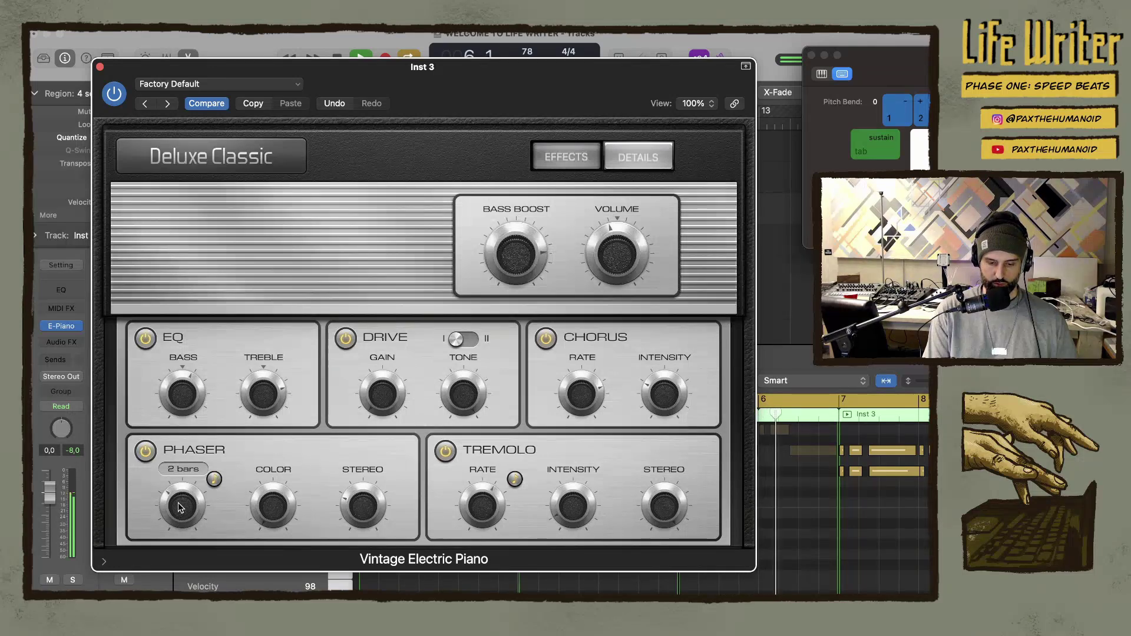
mouse_move(274, 452)
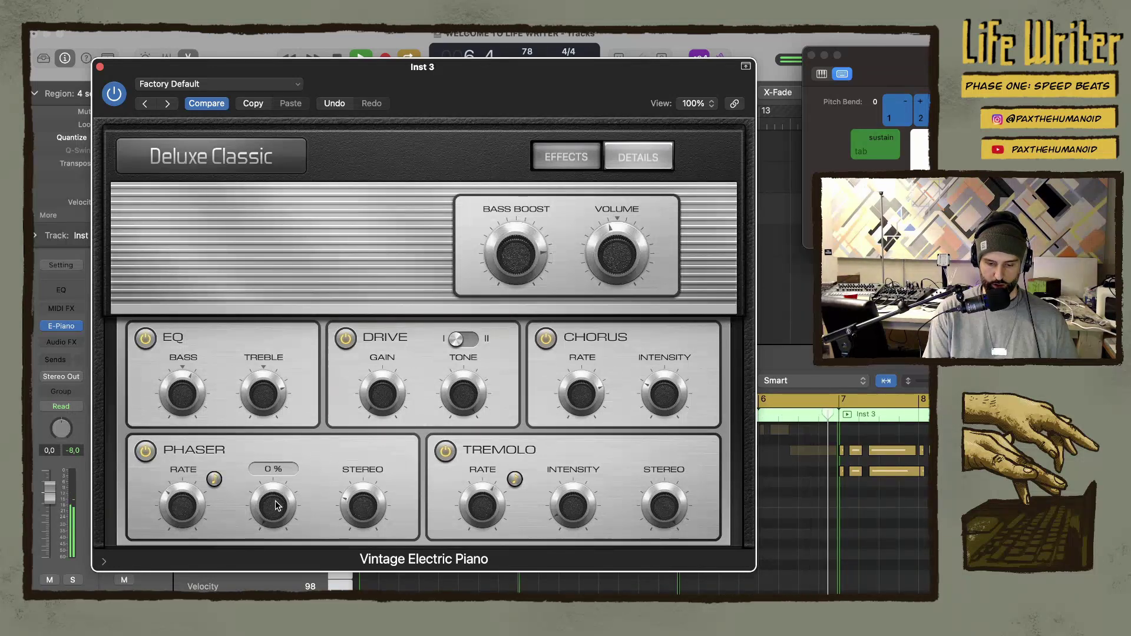
click(146, 452)
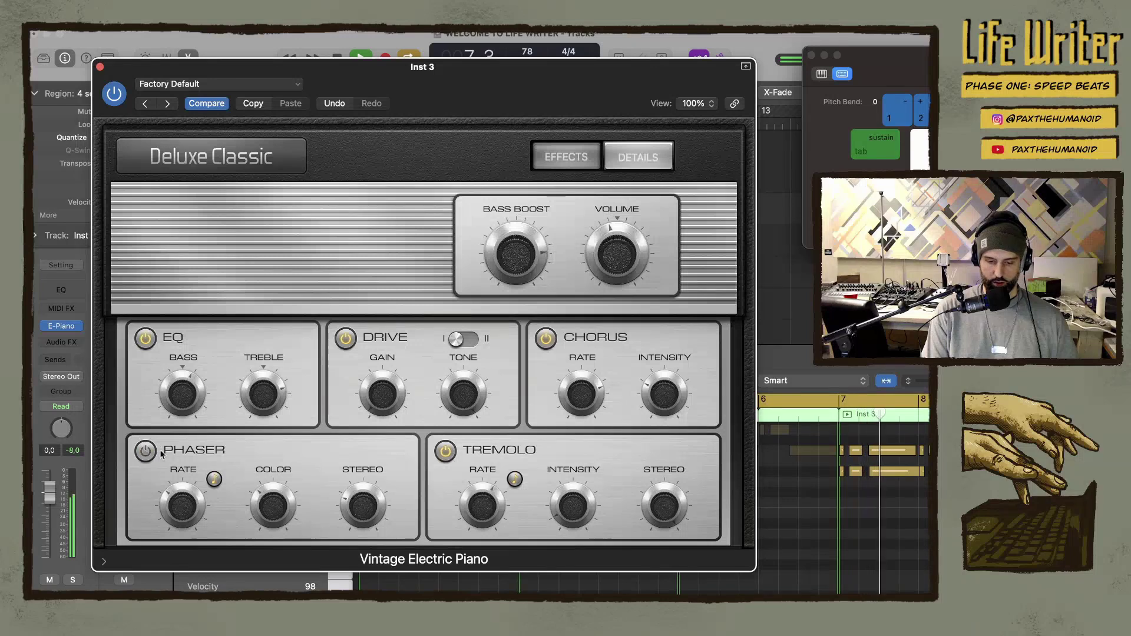
Set the number of voices to 61 in the electric piano's model details
mouse_move(584, 514)
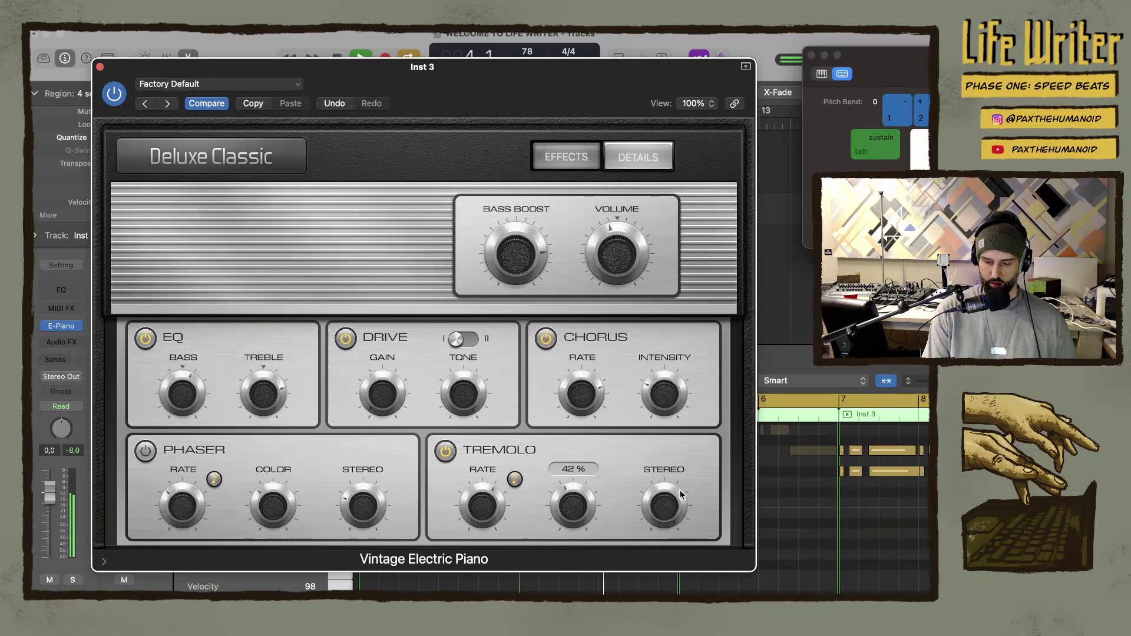
mouse_move(660, 513)
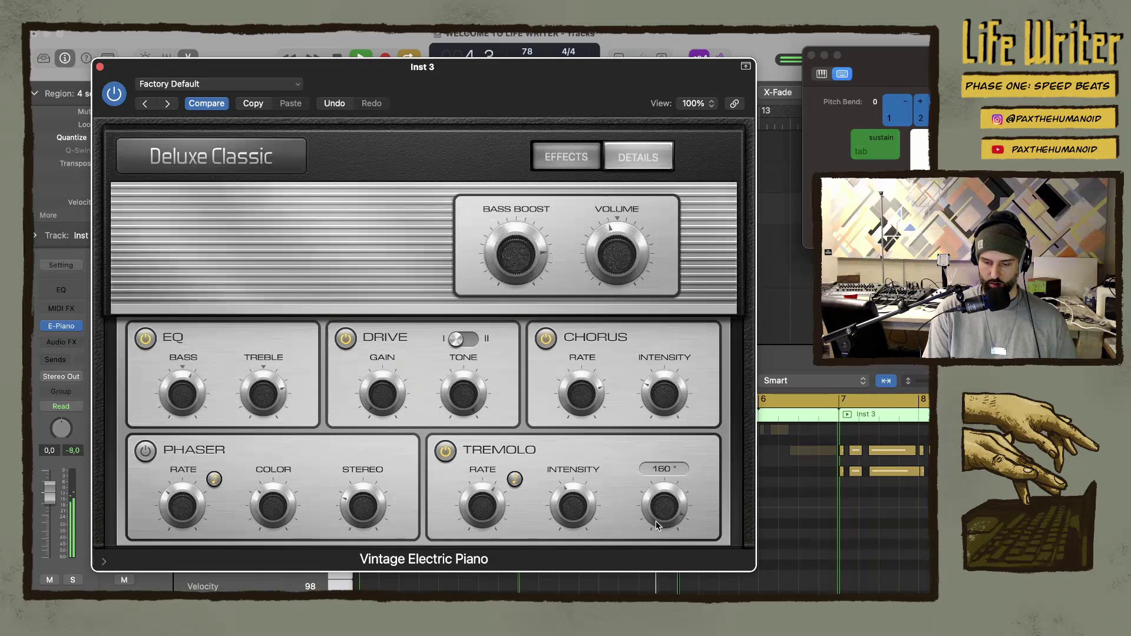
click(635, 156)
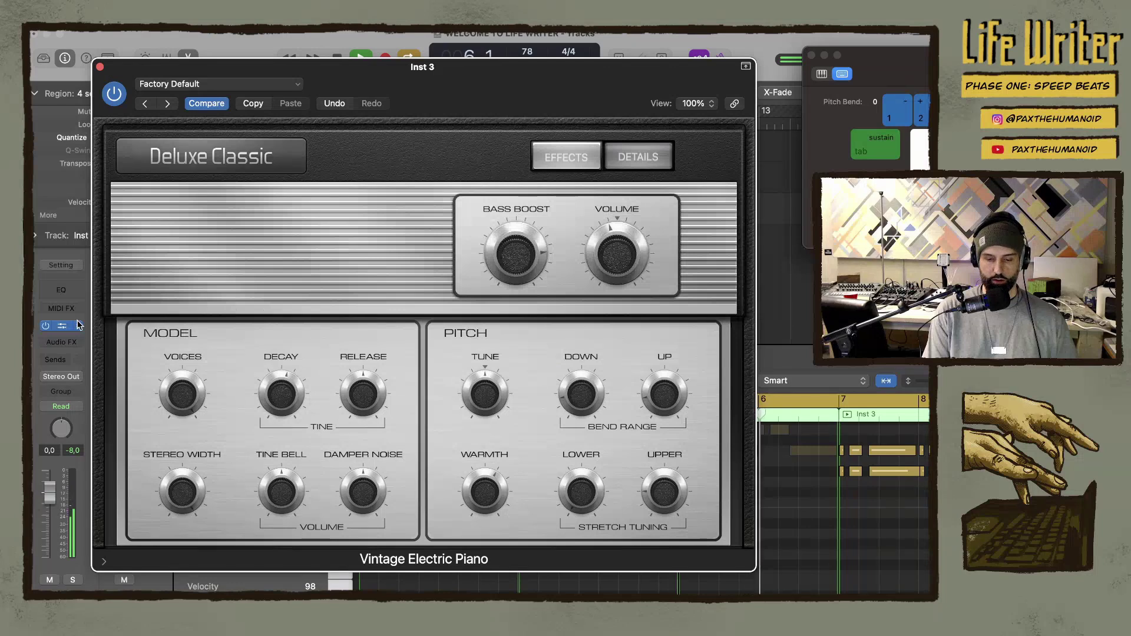
mouse_move(182, 392)
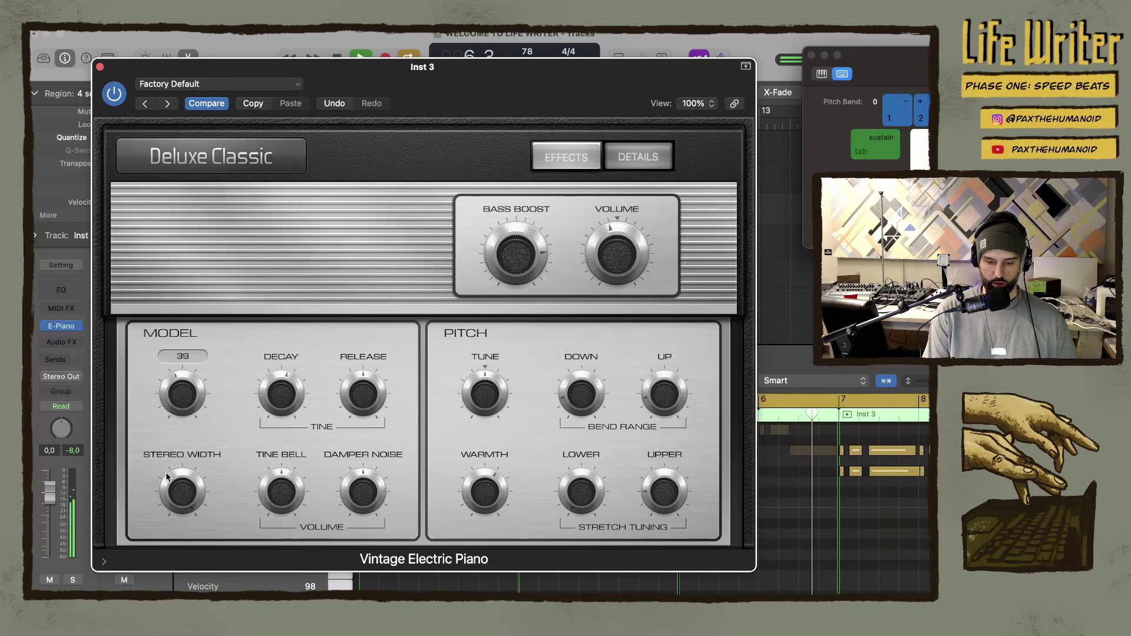
drag(182, 392, 174, 566)
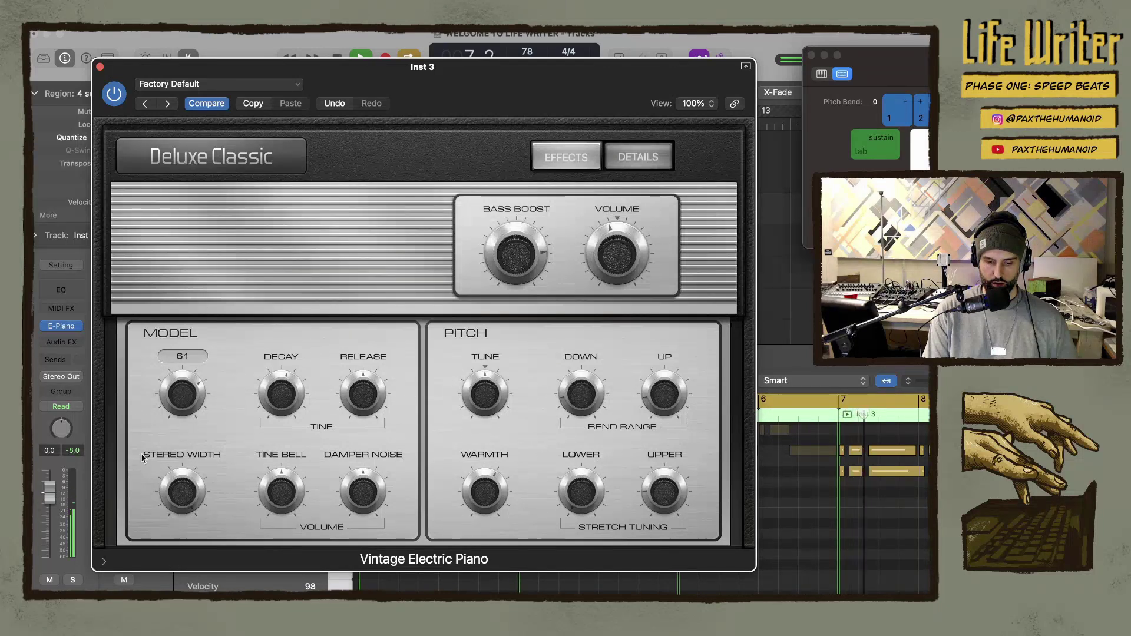
Examine the tine decay, stretch tuning and stereo width settings of the electric piano
mouse_move(295, 389)
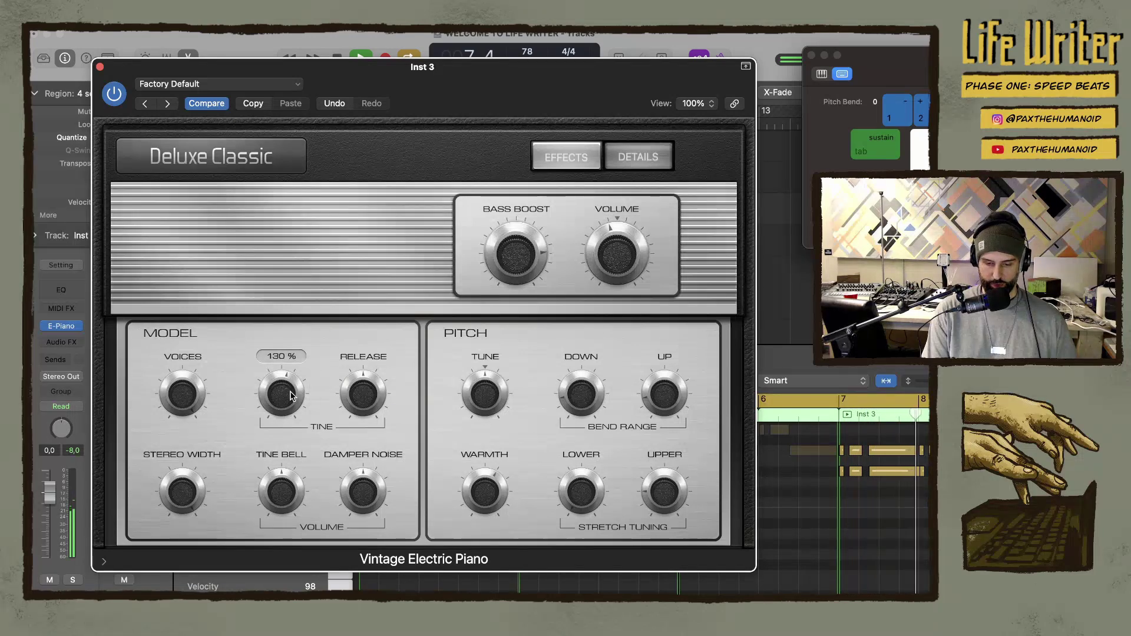
mouse_move(498, 405)
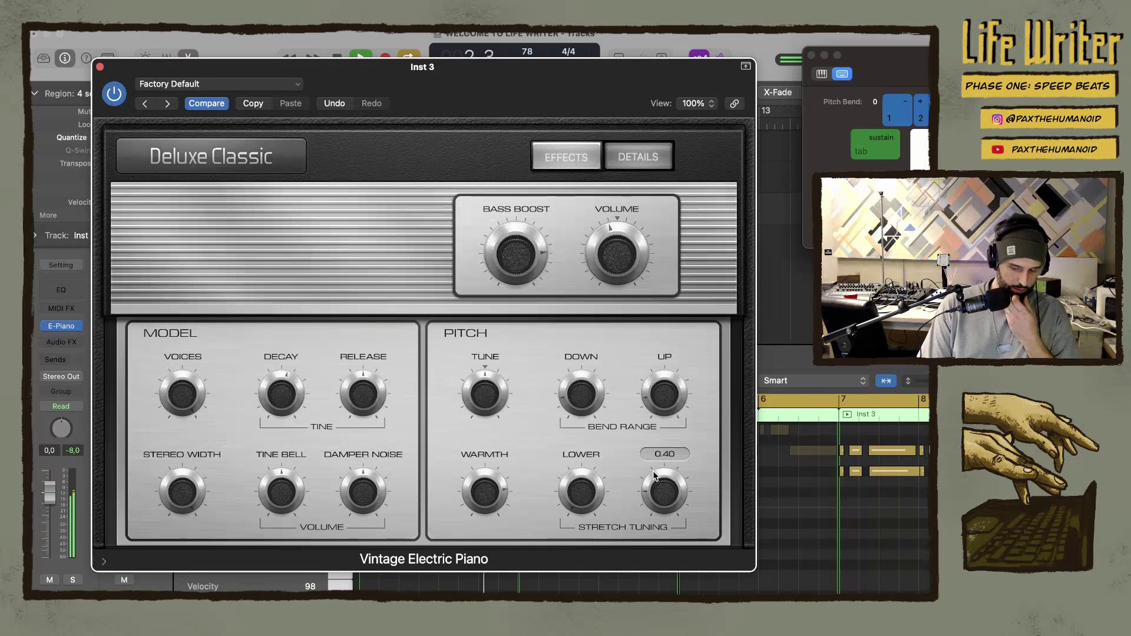
mouse_move(600, 430)
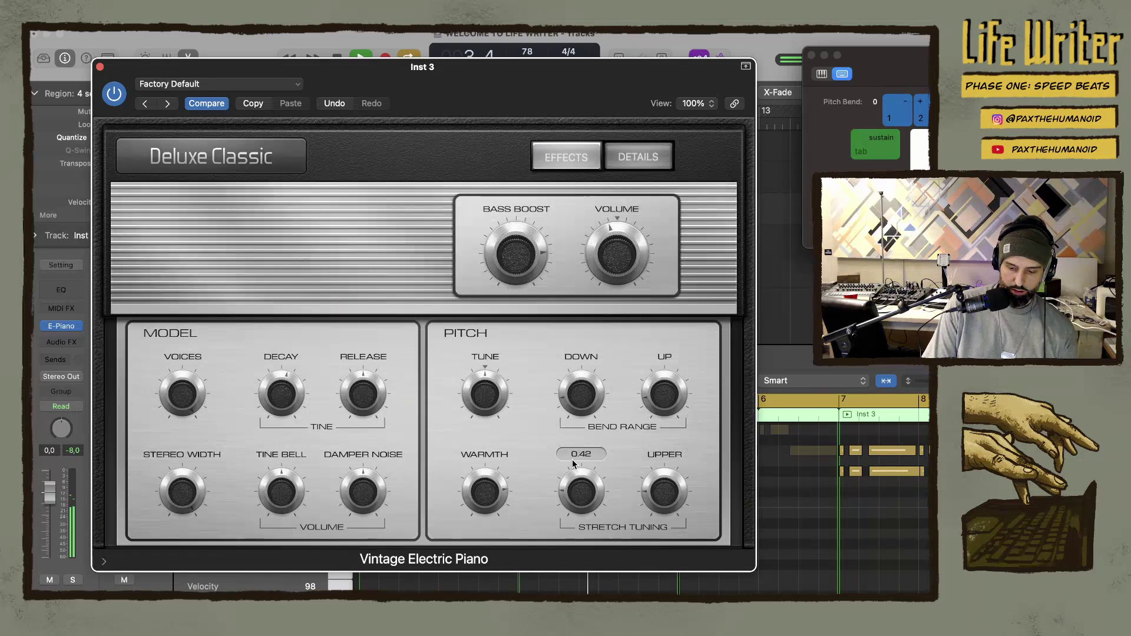
drag(654, 468, 653, 461)
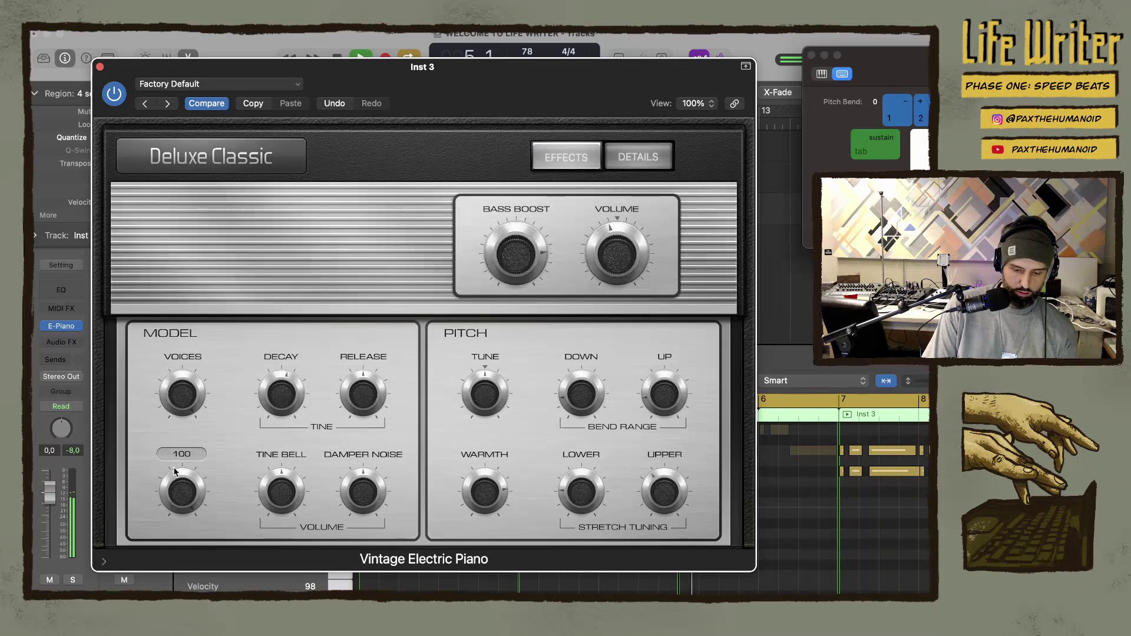
mouse_move(184, 490)
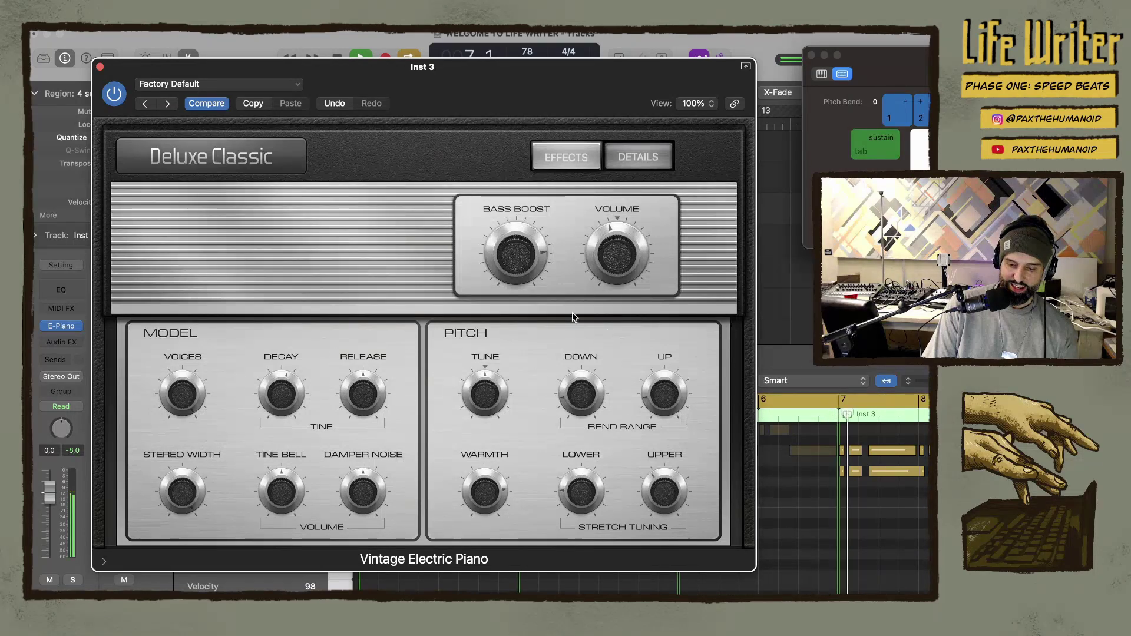
Lower the bass boost, set the electric piano's volume to 0.5 dB and close the instrument window
mouse_move(521, 258)
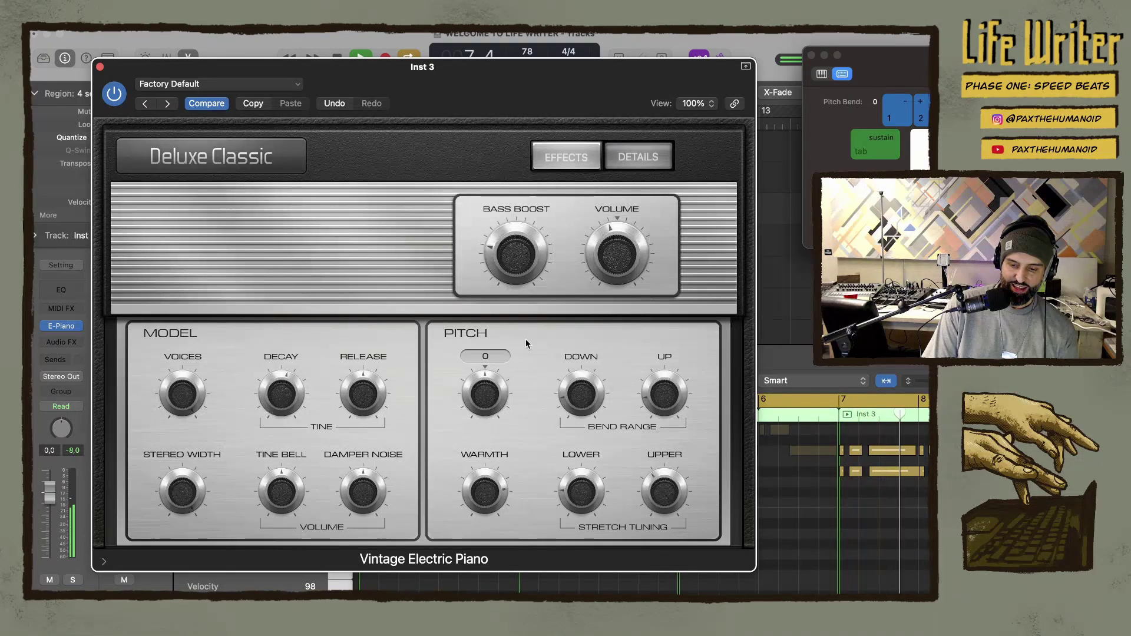
mouse_move(628, 248)
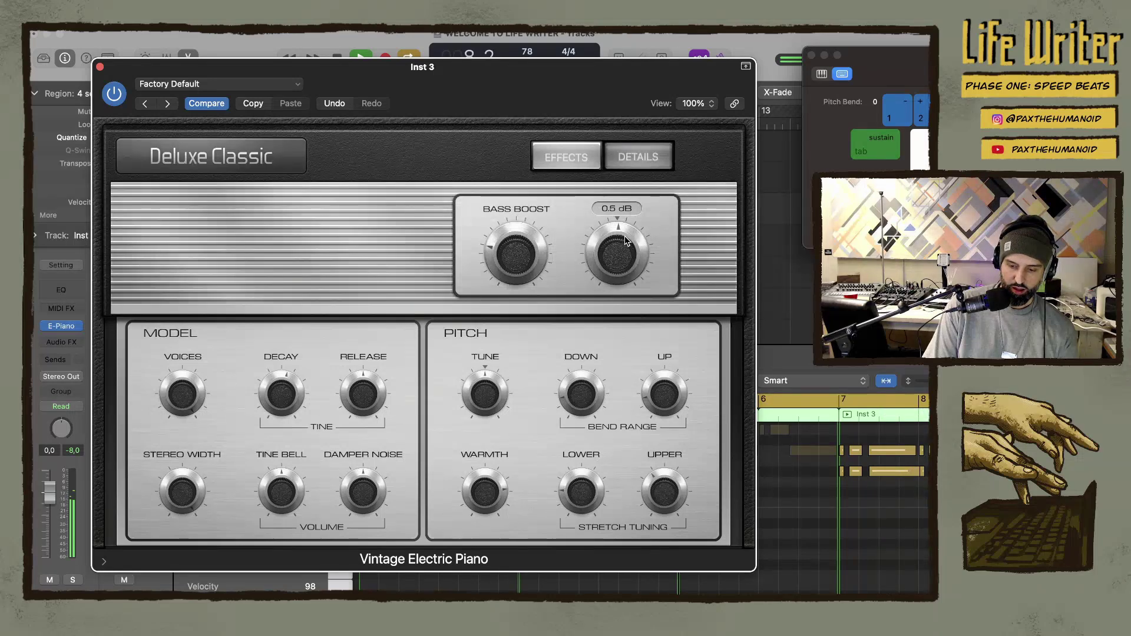
click(100, 66)
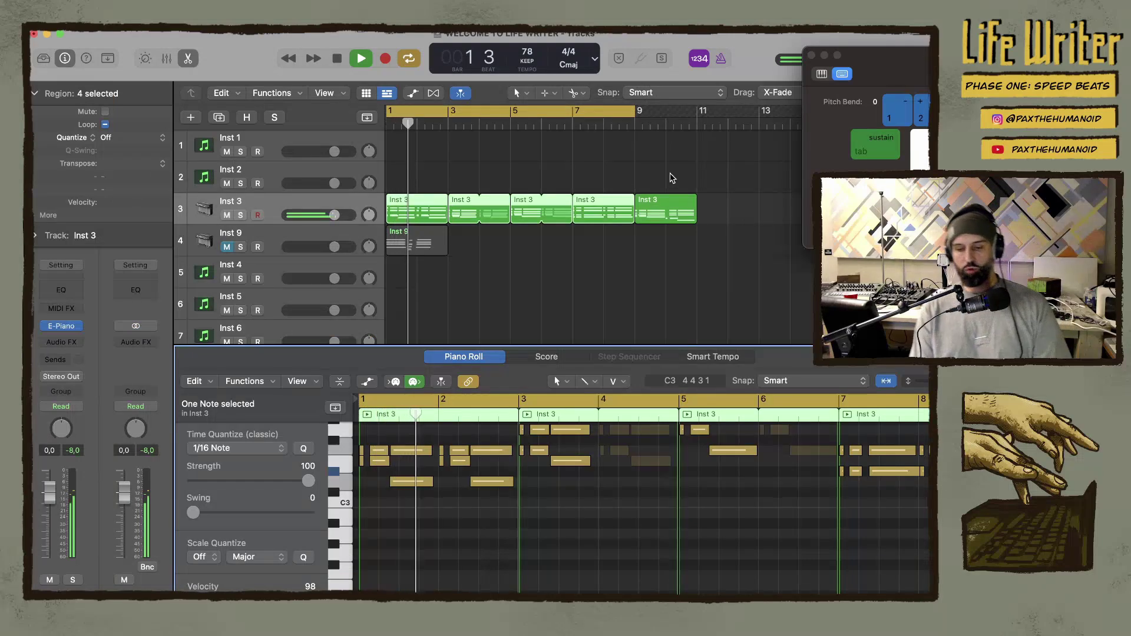
Move the spare Inst 3 region from bar 9 to bar 11 and insert a stereo ChromaVerb on the Inst 3 track
drag(653, 203, 713, 205)
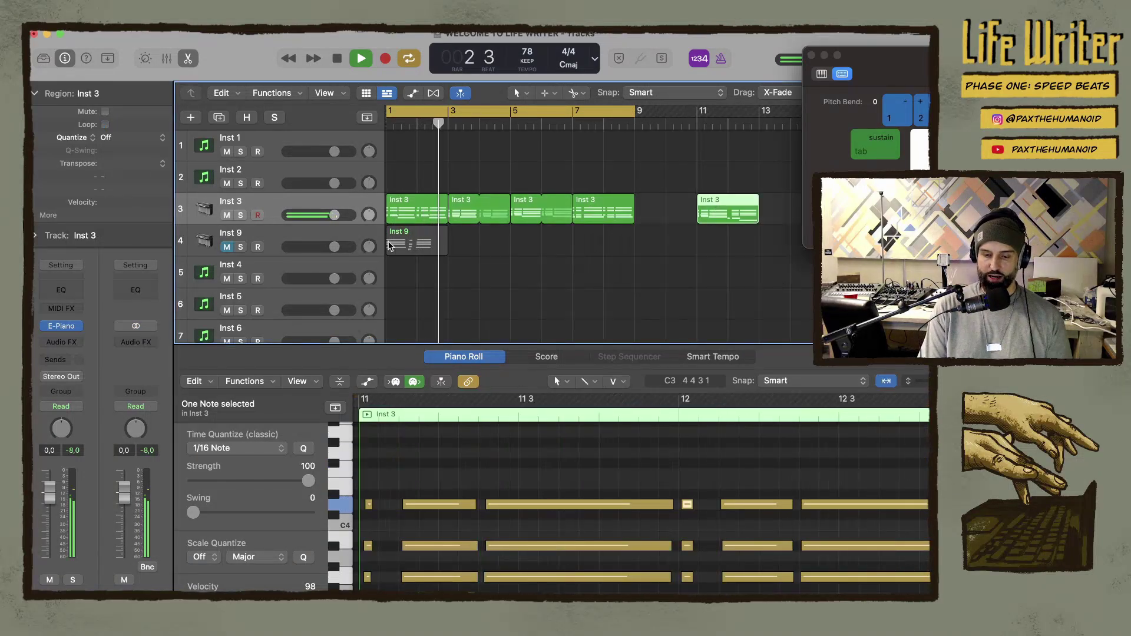
click(280, 204)
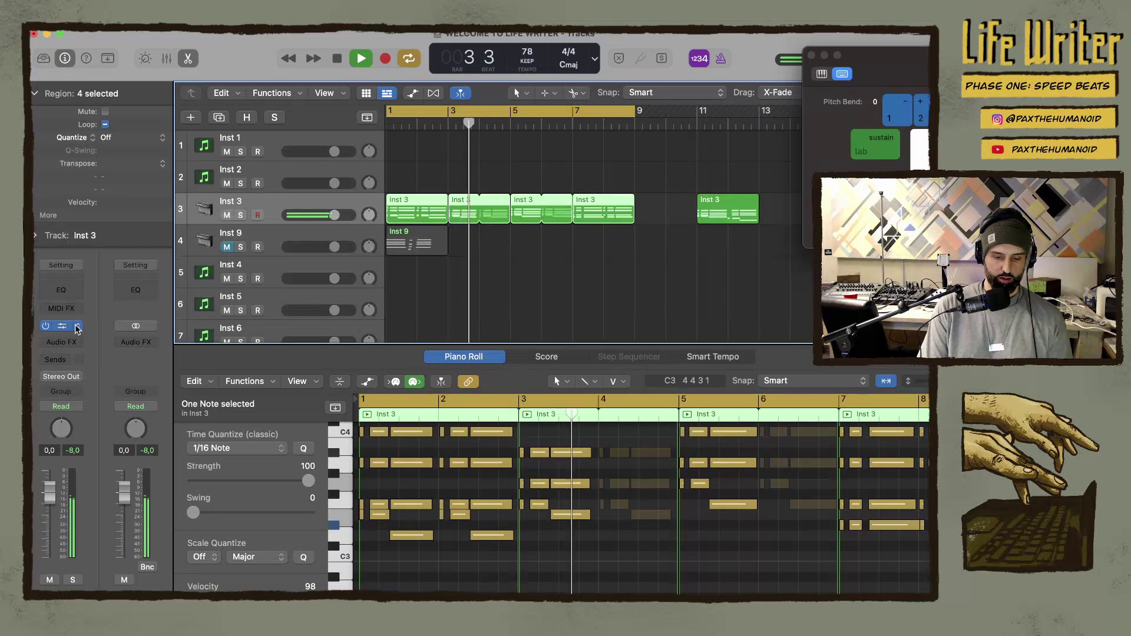
click(75, 343)
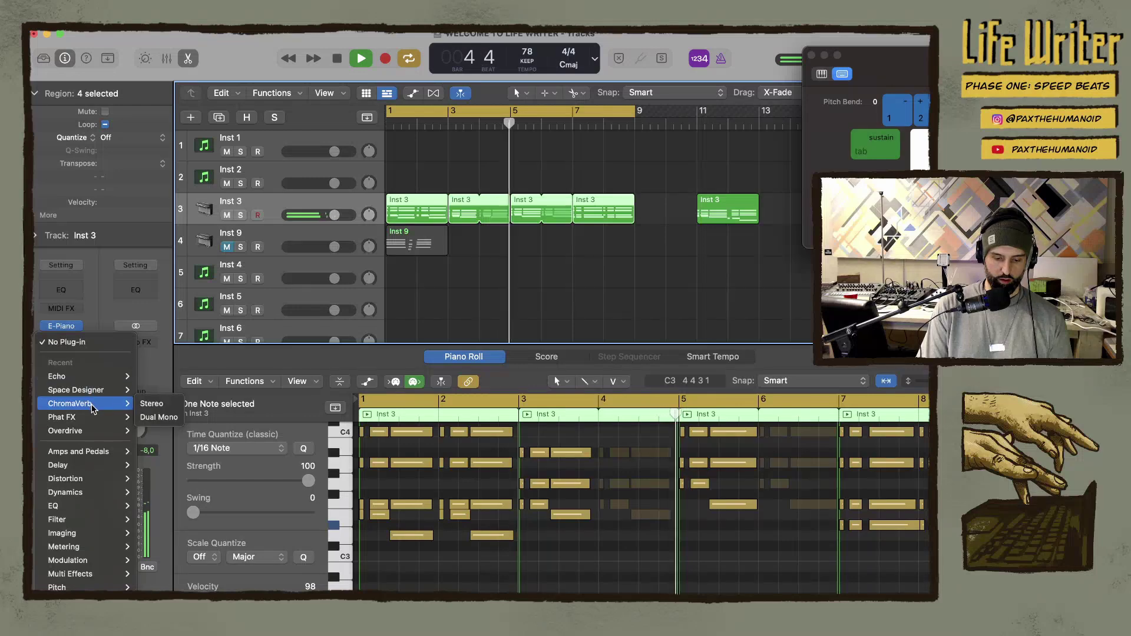
click(152, 403)
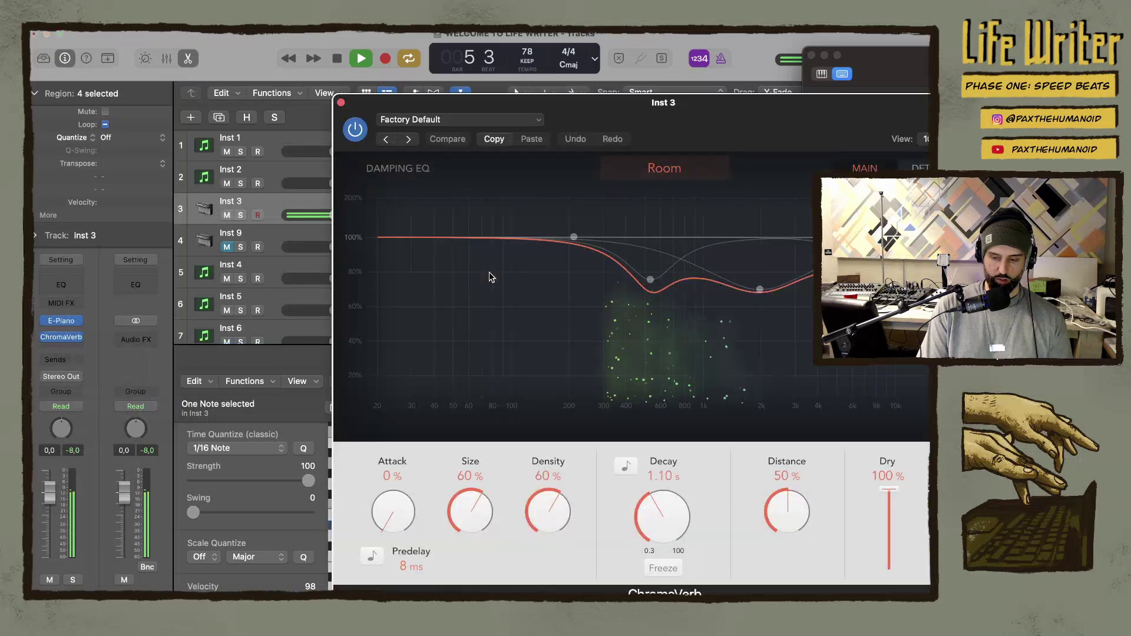
Set ChromaVerb's low damping band to 170 Hz with a 0.10 ratio, set the wet level to 10%, and close its window
drag(706, 108, 471, 40)
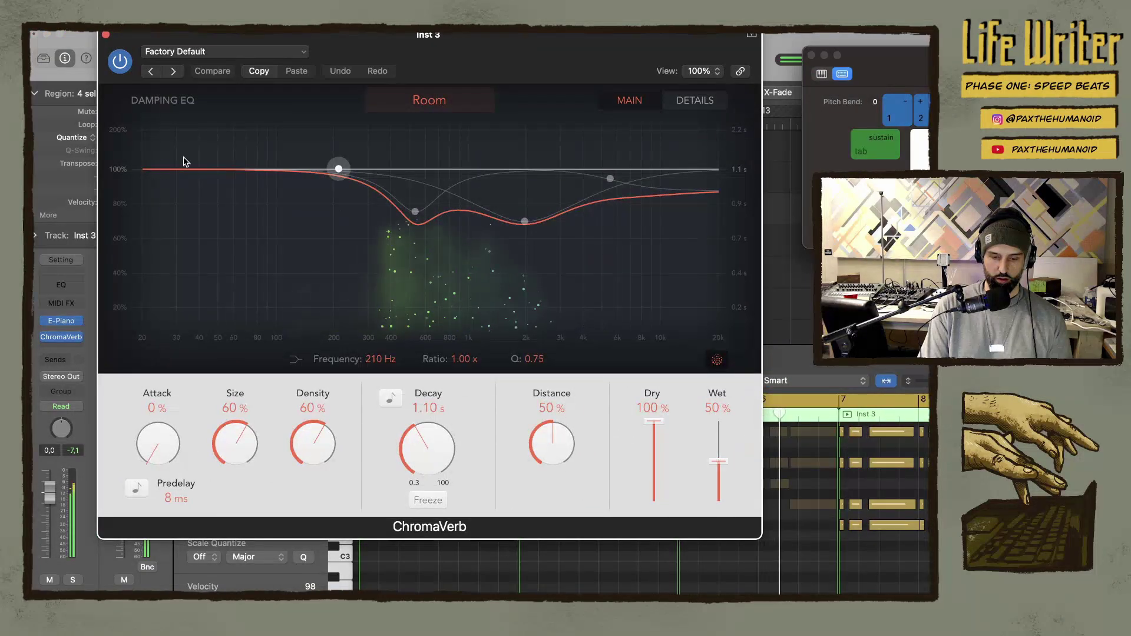
drag(335, 169, 290, 246)
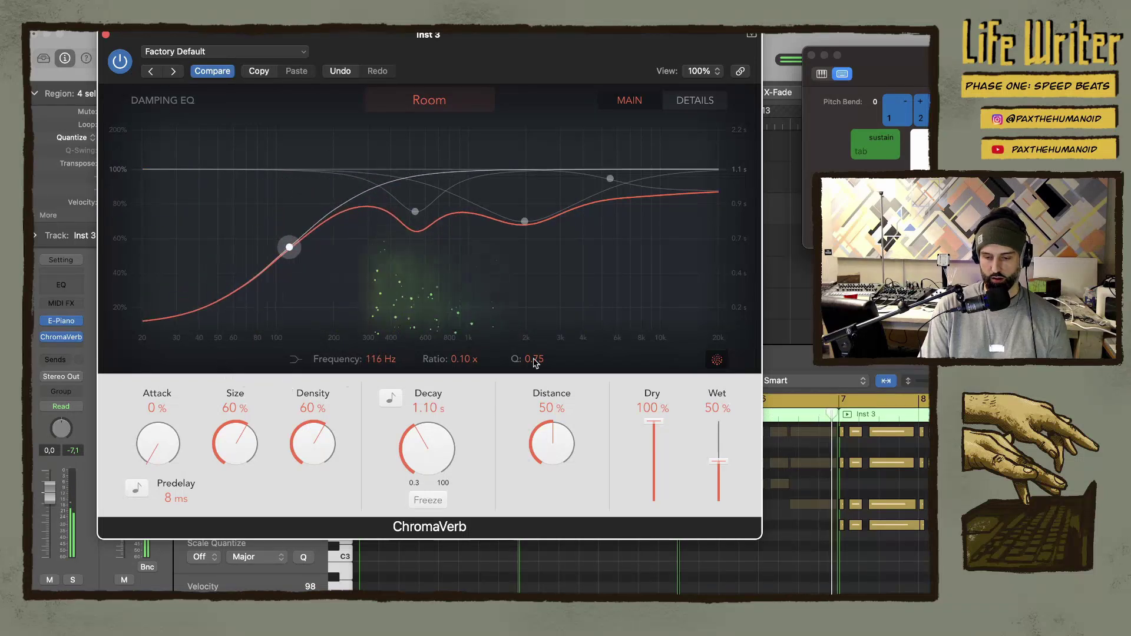
drag(718, 462, 722, 495)
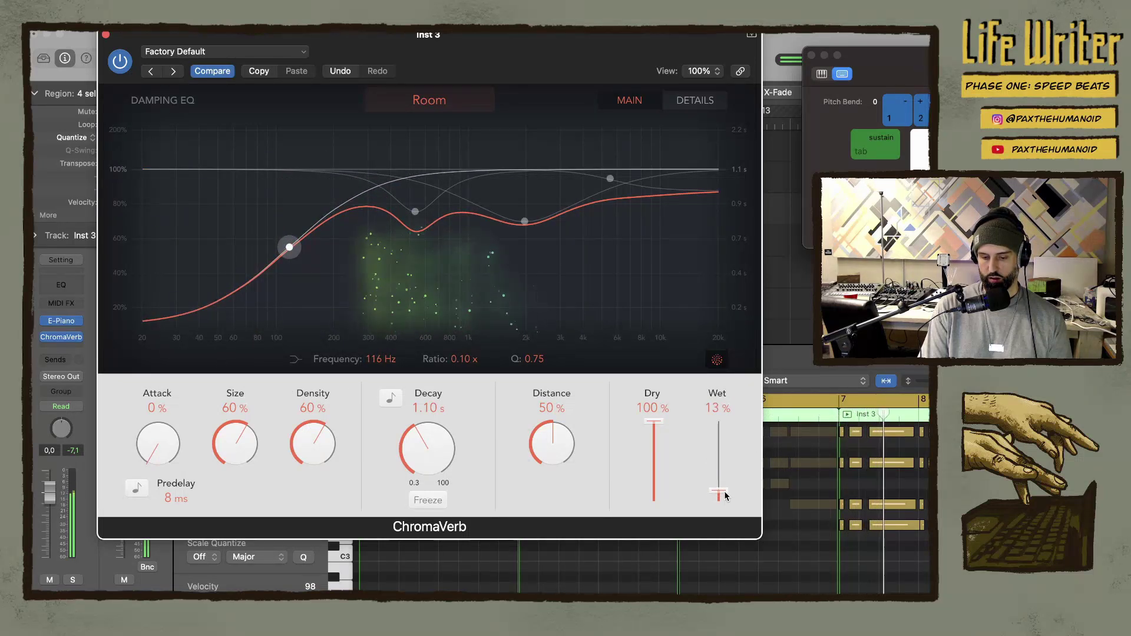
drag(290, 247, 328, 253)
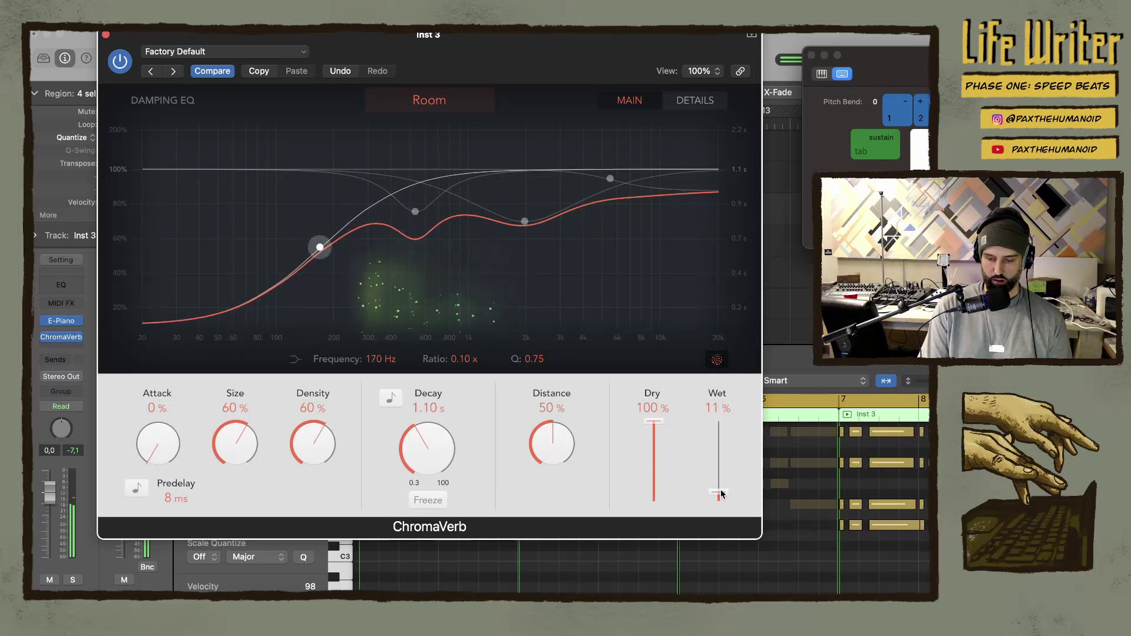
drag(723, 494, 722, 495)
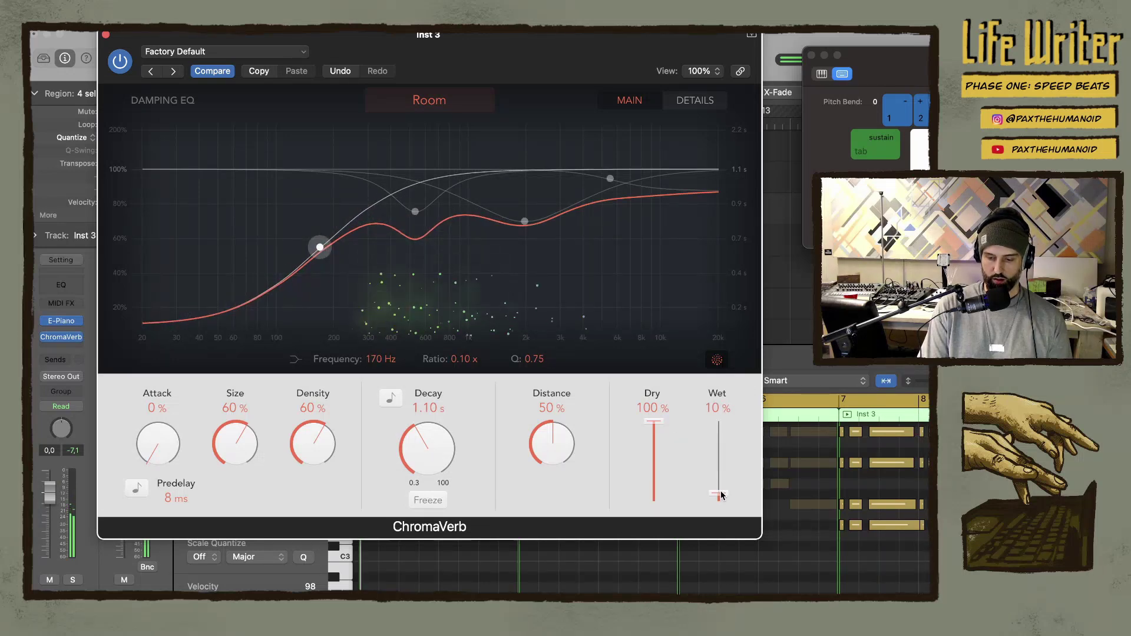
click(106, 35)
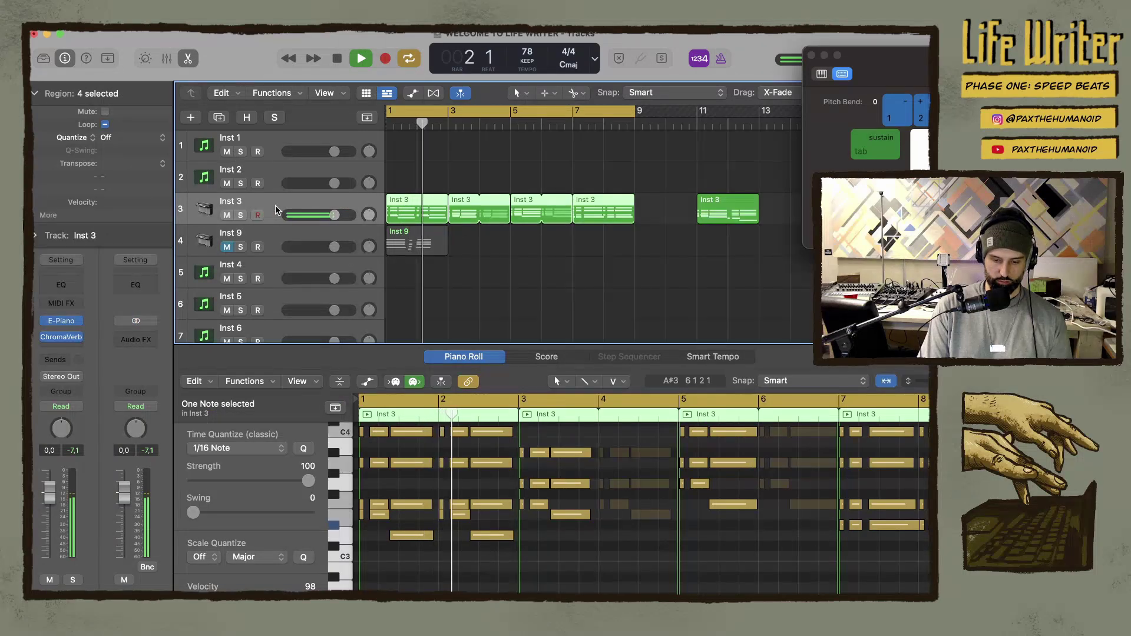
Duplicate the Inst 3 track with its instrument and reverb settings, and arm the new track for recording
click(466, 252)
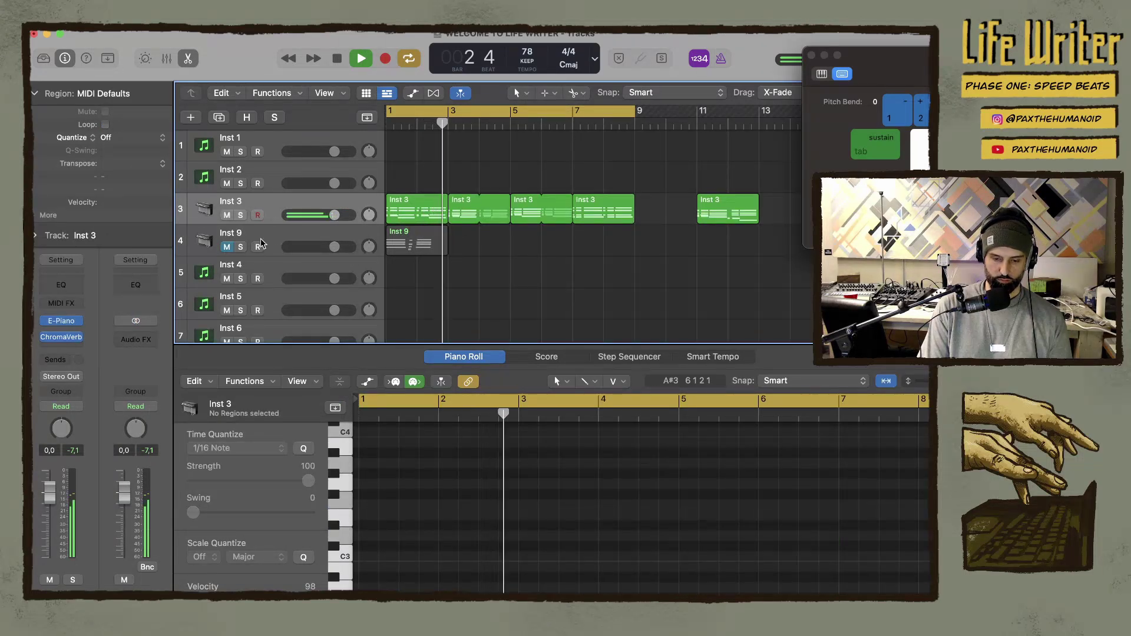
key(super+d)
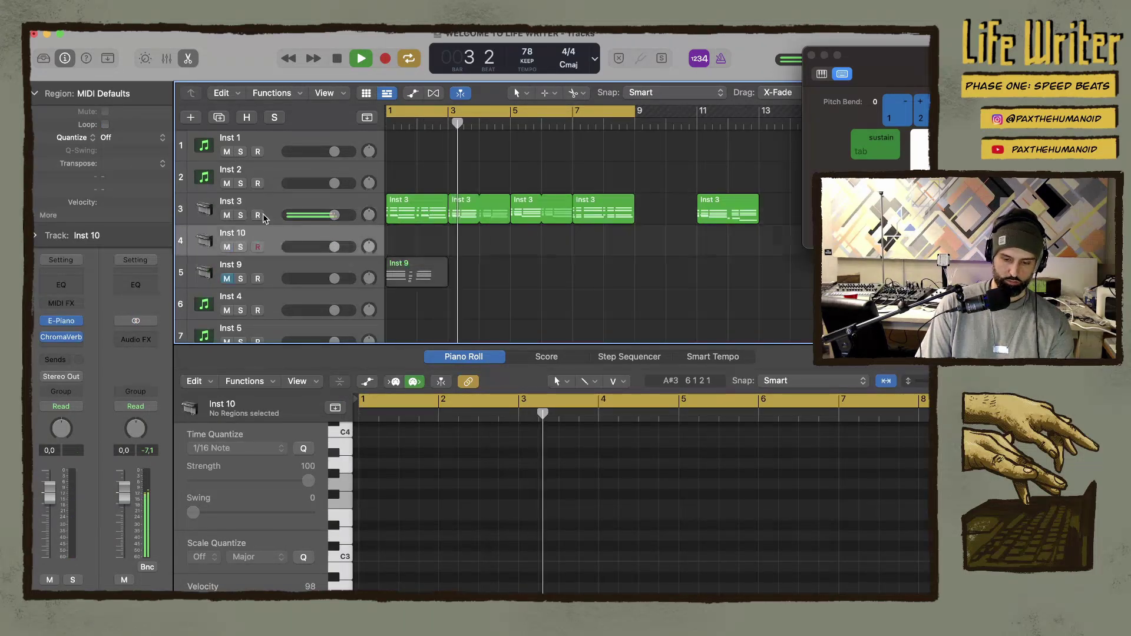
click(257, 247)
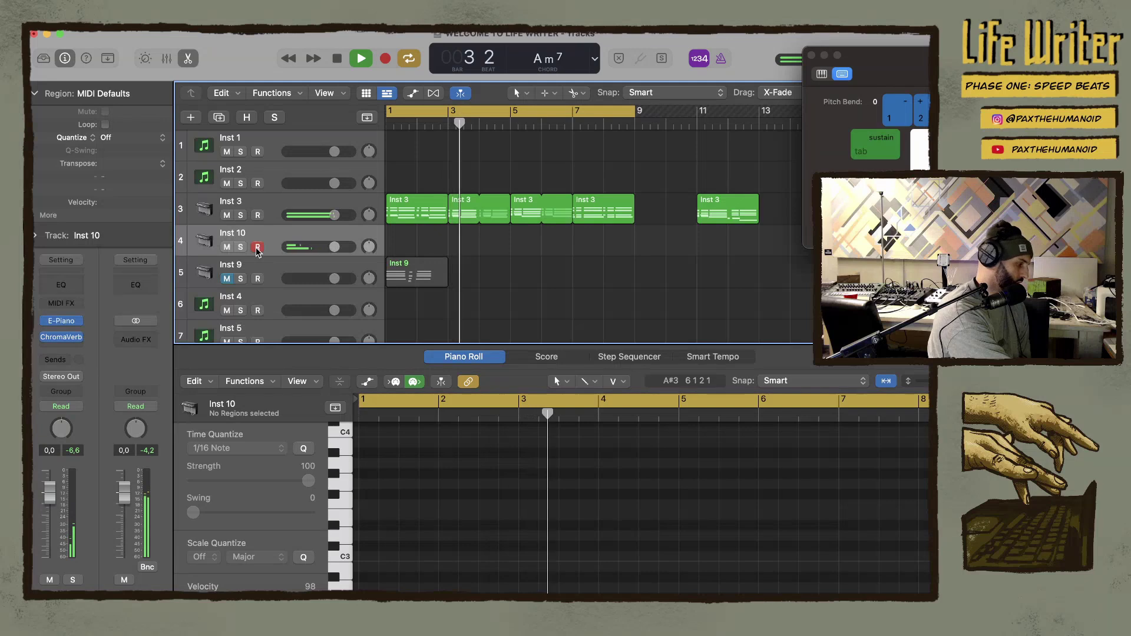
Record an electric piano melody over bars 1 to 7 on the Inst 10 track
key(space)
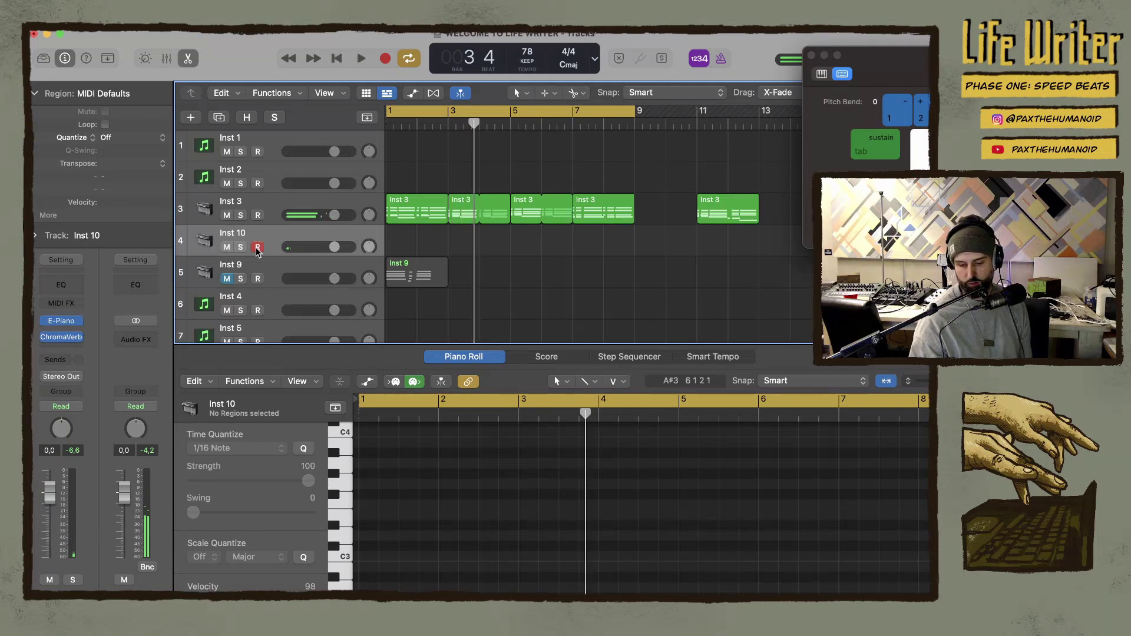
key(r)
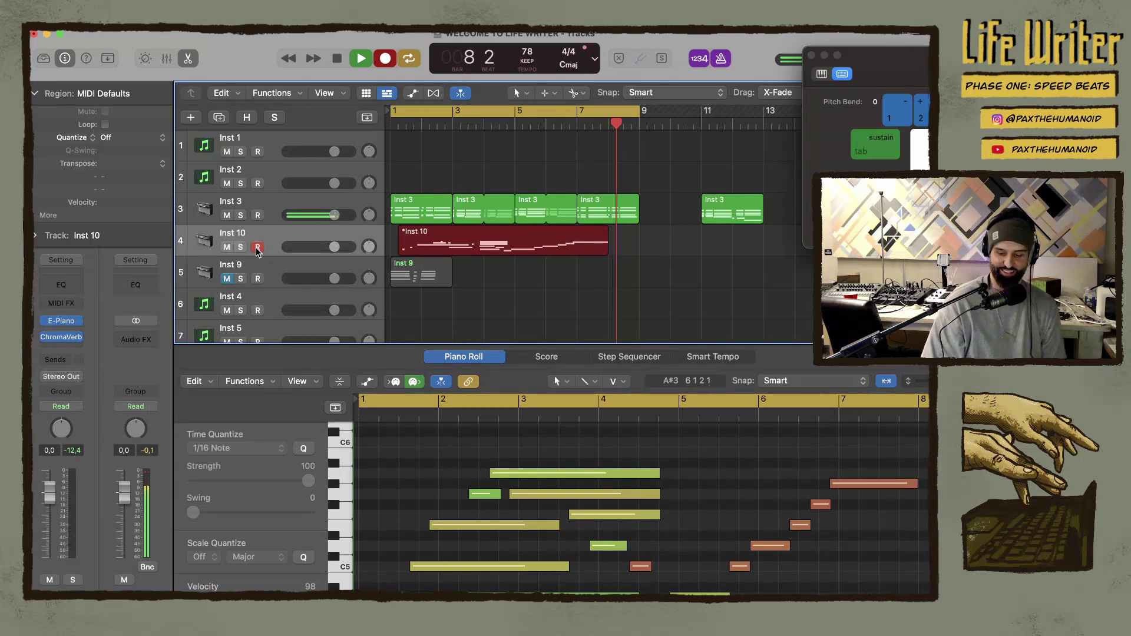
key(space)
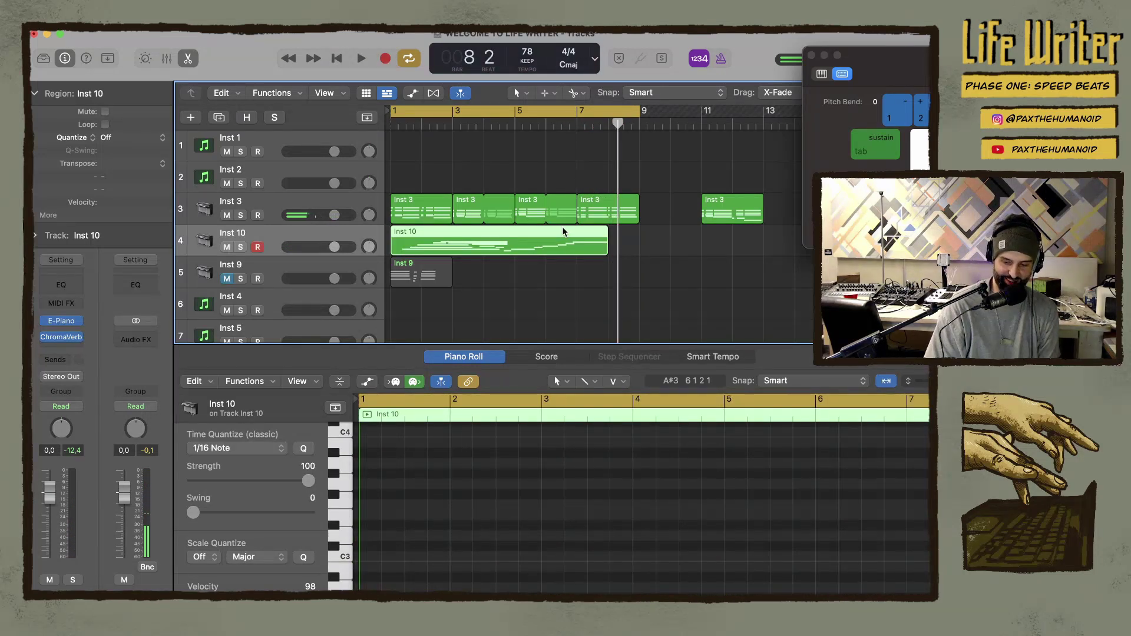
Play back the later bars of the recorded Inst 10 melody and look for its notes in the Piano Roll
double_click(548, 125)
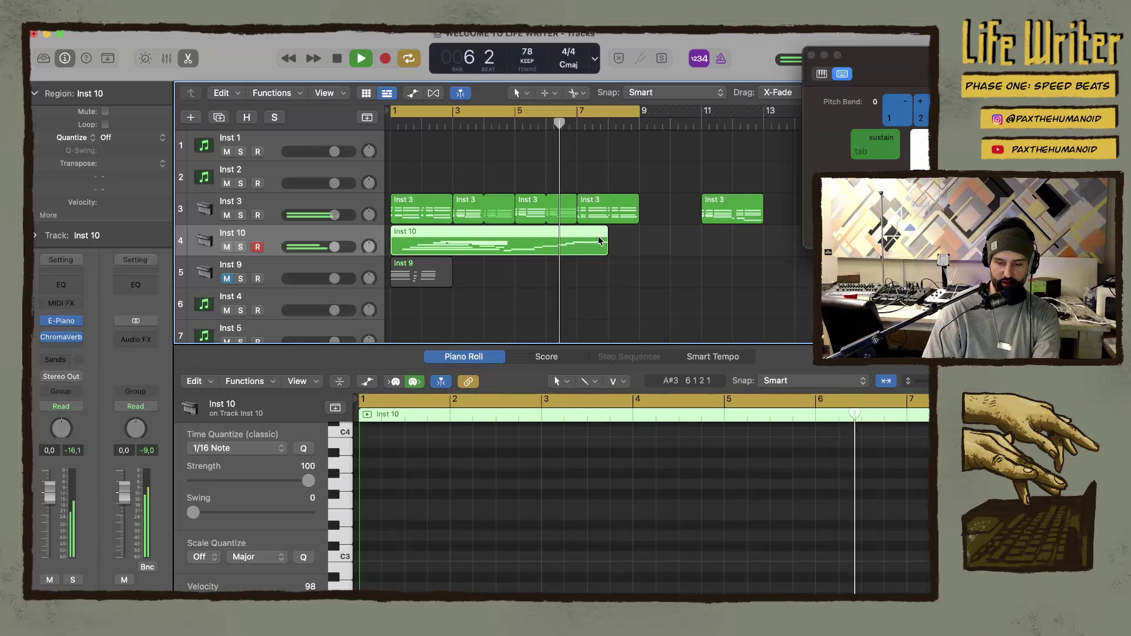
key(e)
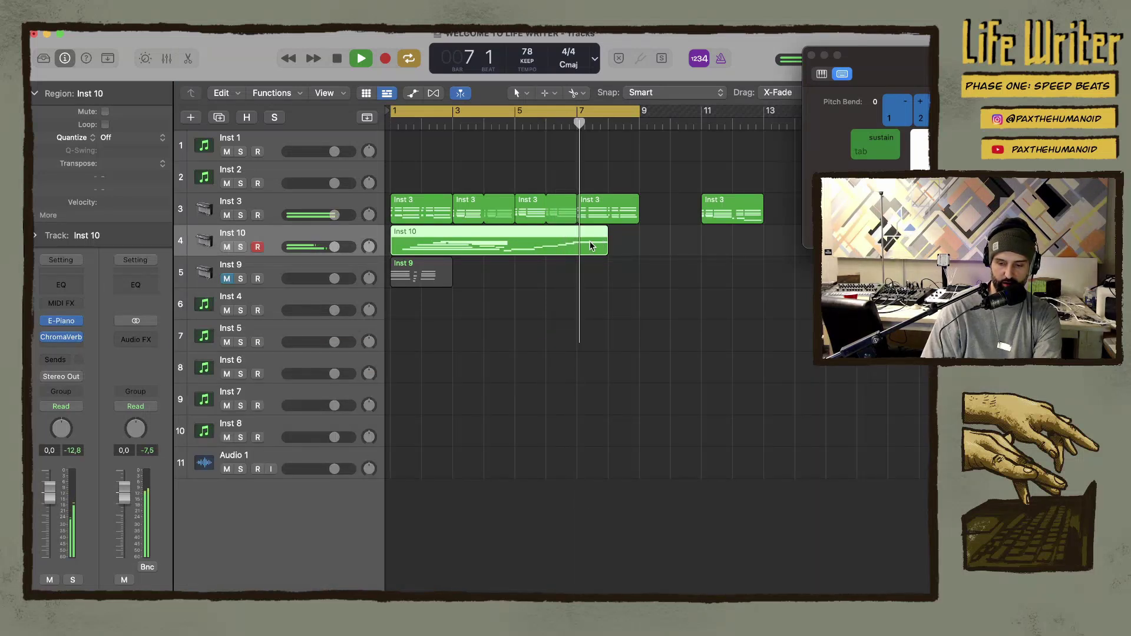
key(e)
click(541, 134)
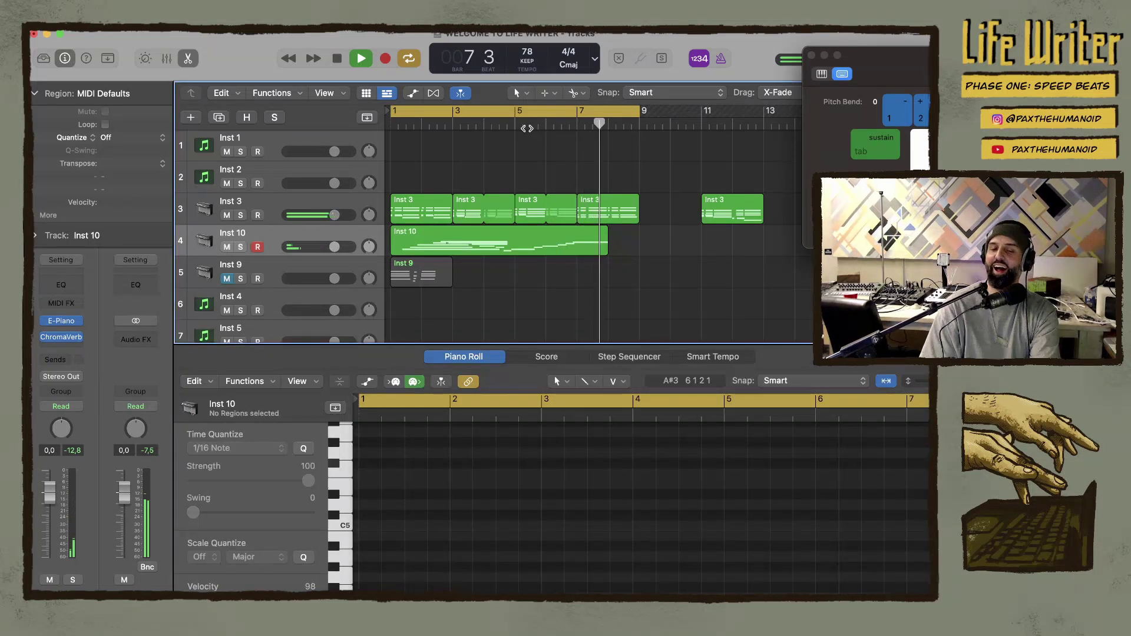
click(508, 128)
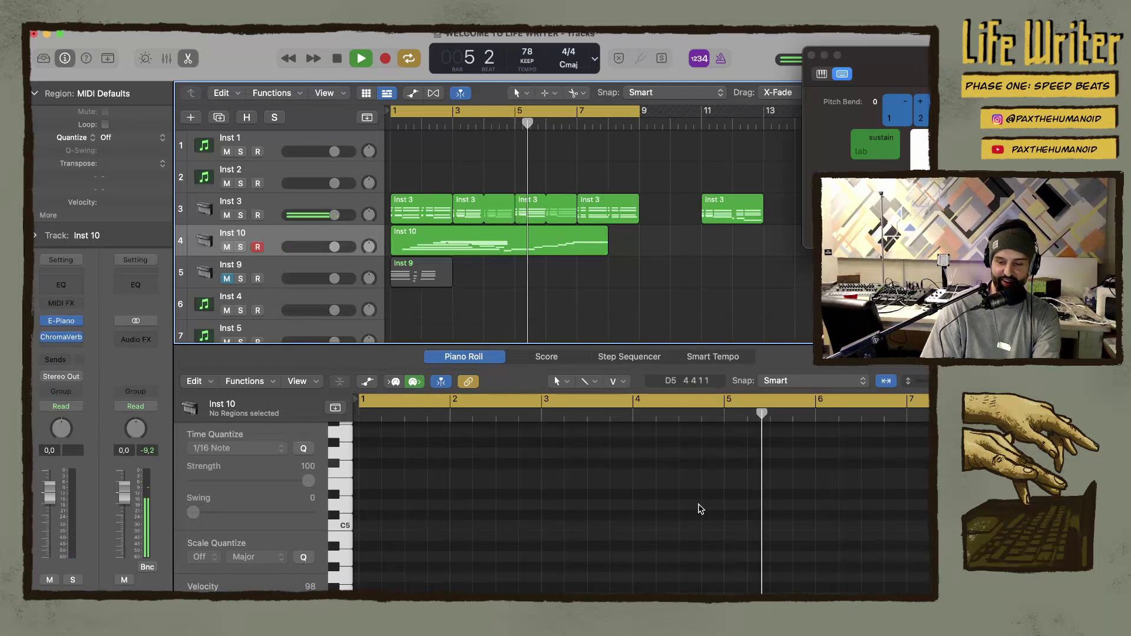
scroll(707, 548, up, 5)
scroll(709, 549, down, 15)
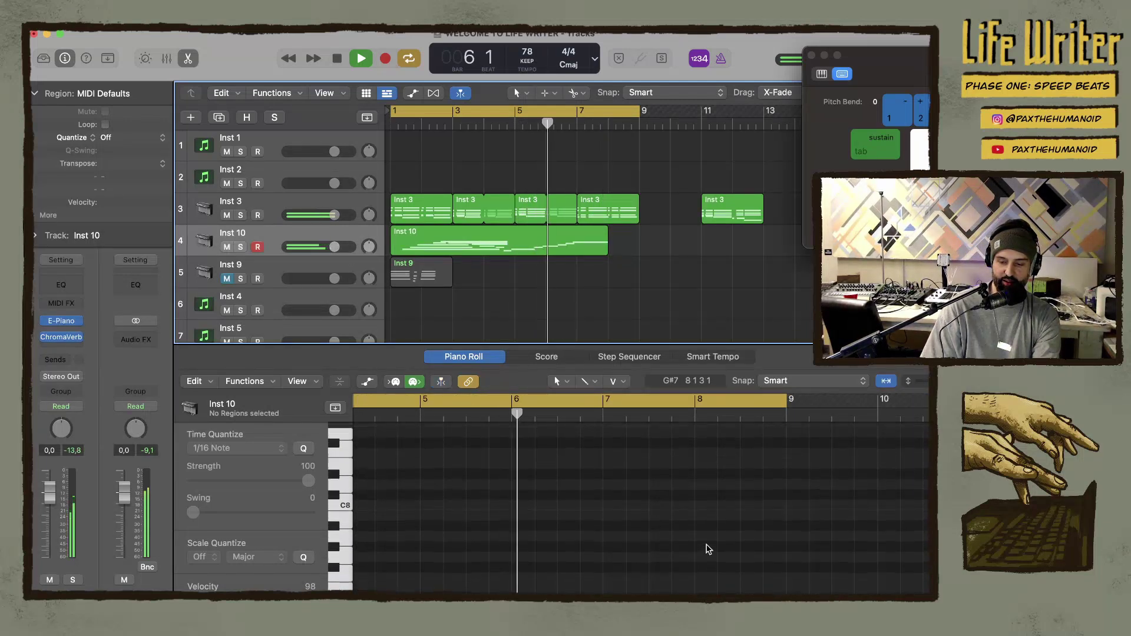
scroll(705, 546, down, 5)
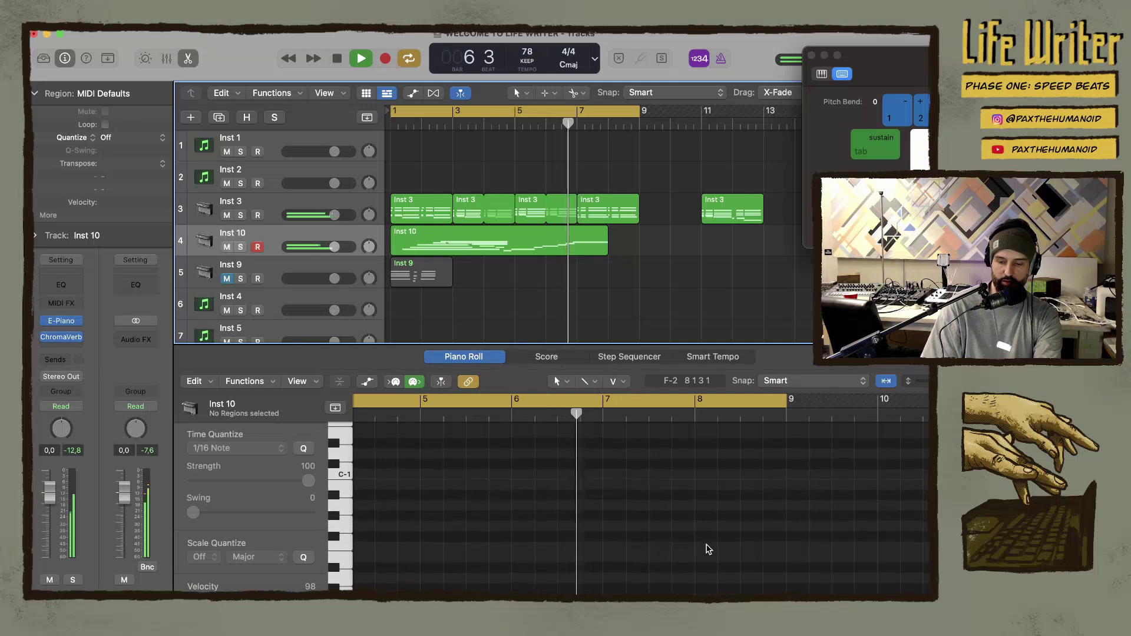
key(space)
scroll(604, 532, up, 20)
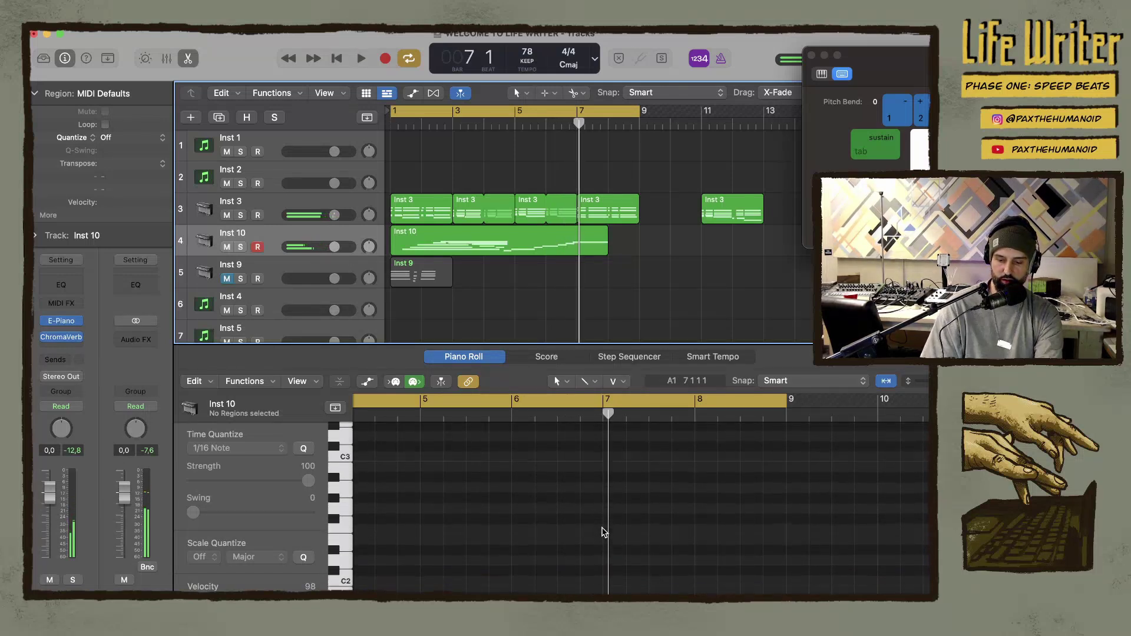
scroll(603, 532, down, 10)
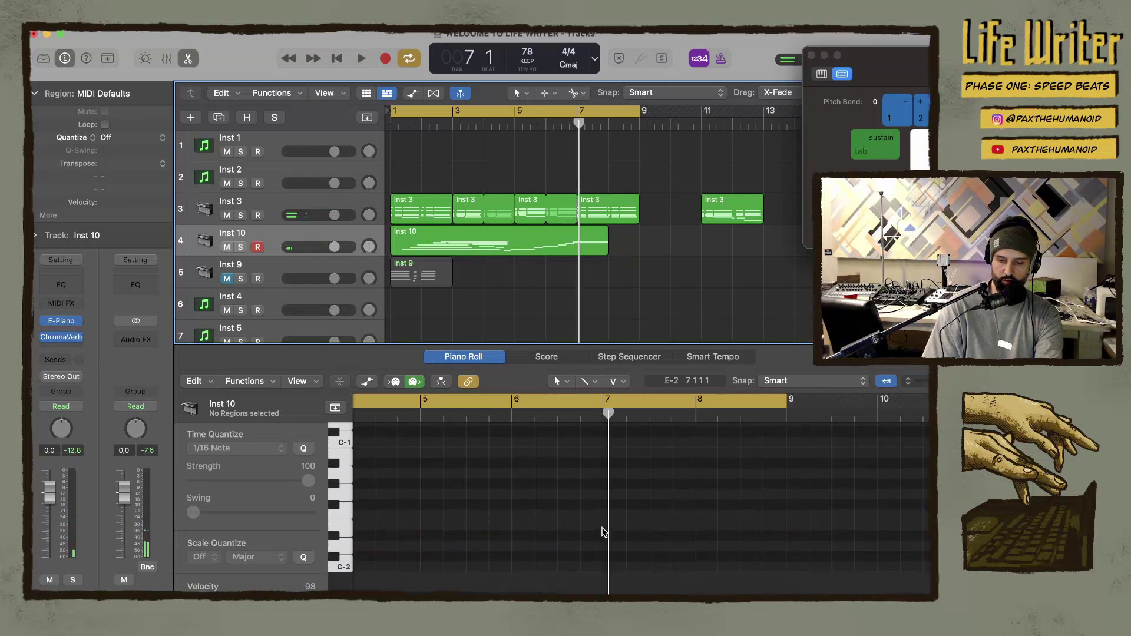
Lower the last two notes of the Inst 10 melody by a semitone to F5 and G5, and play the ending back
click(470, 233)
key(Tab)
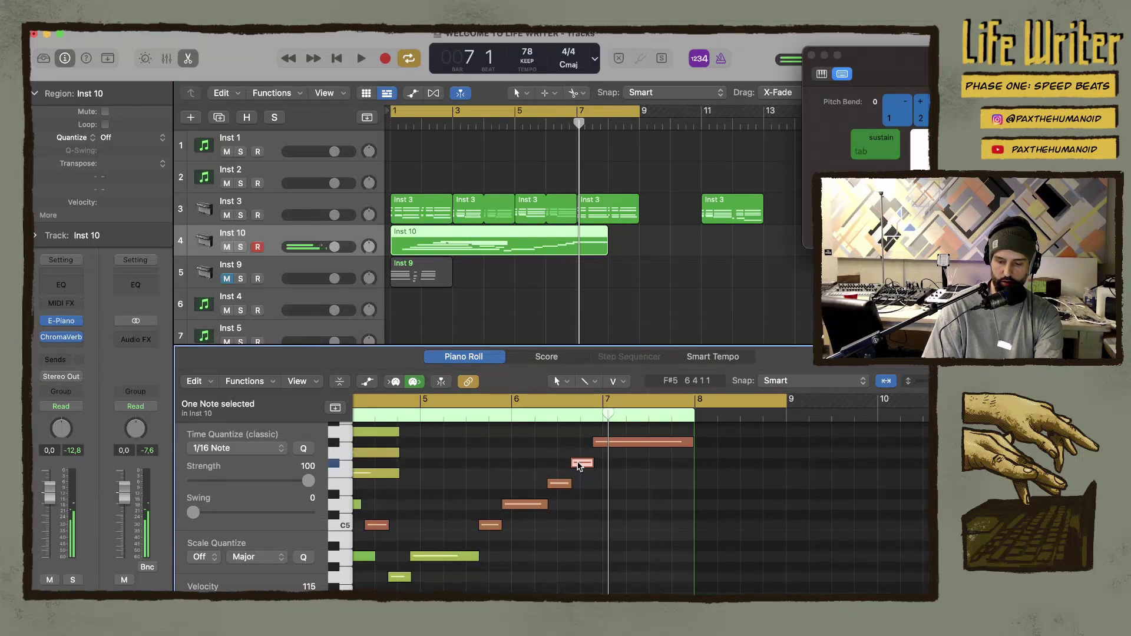
drag(579, 467, 609, 454)
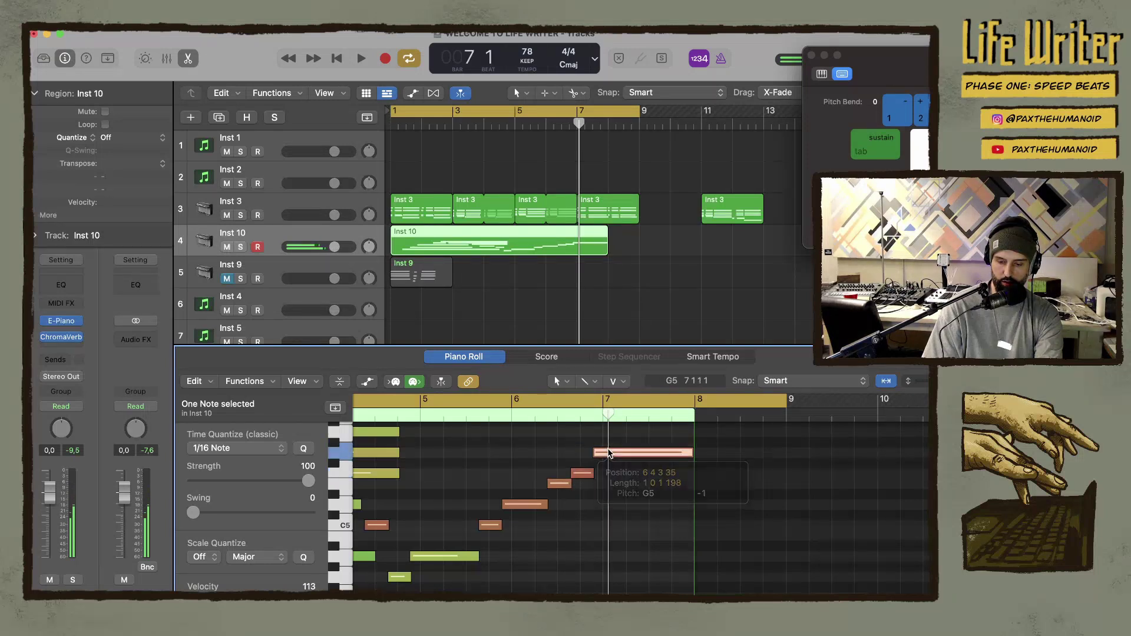
double_click(539, 417)
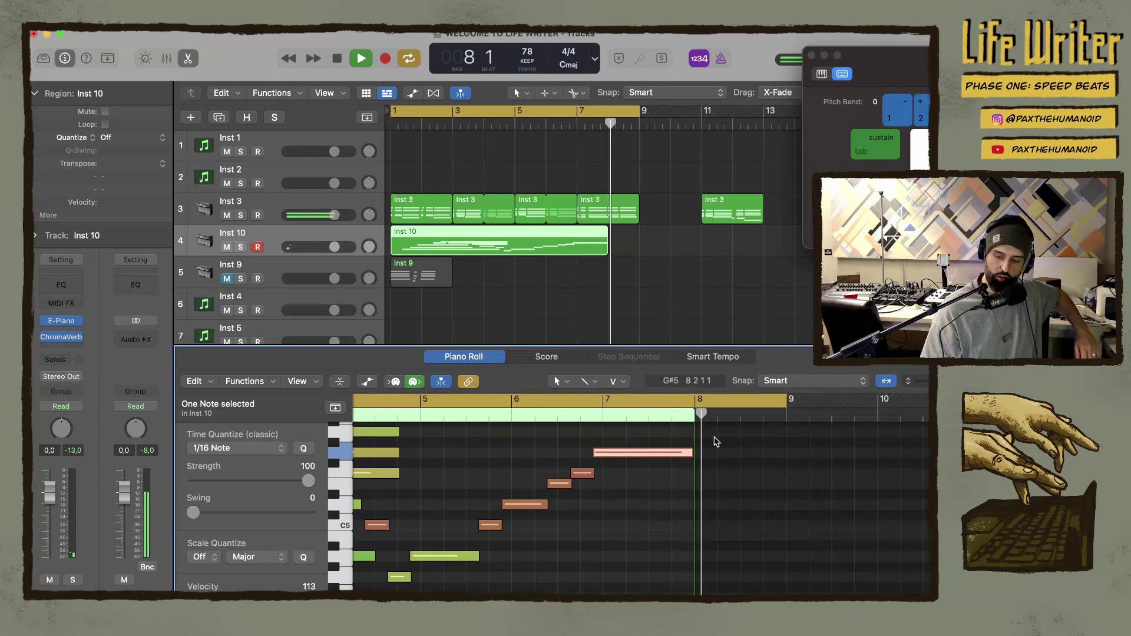
Shorten the melody's final G5 note to about half a bar and stop playback
drag(693, 453, 692, 453)
drag(646, 453, 649, 452)
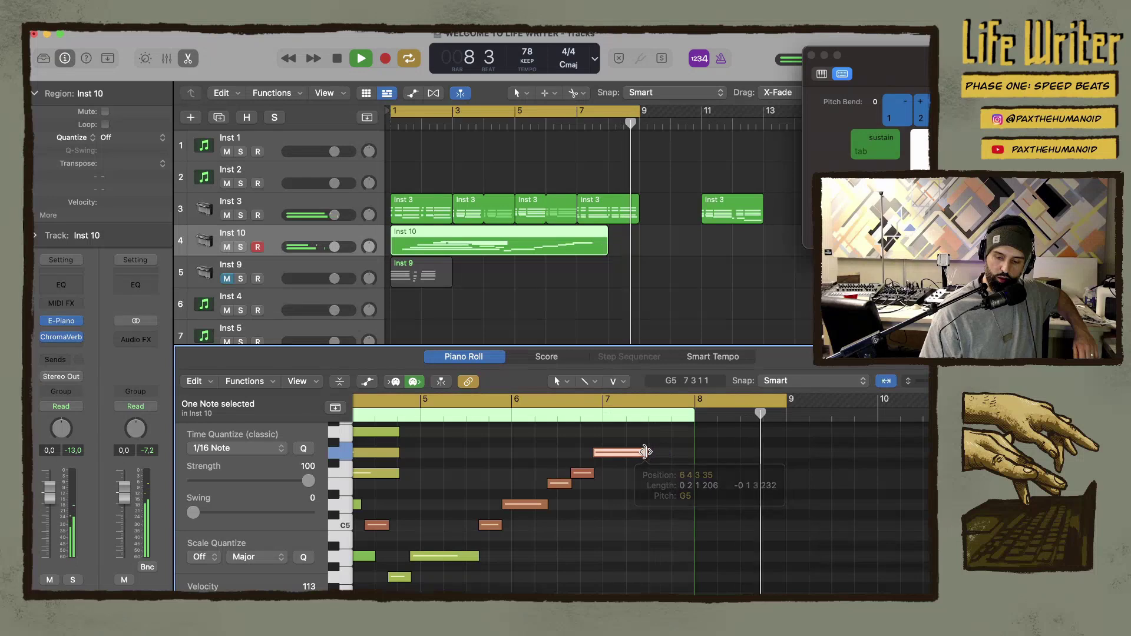
key(space)
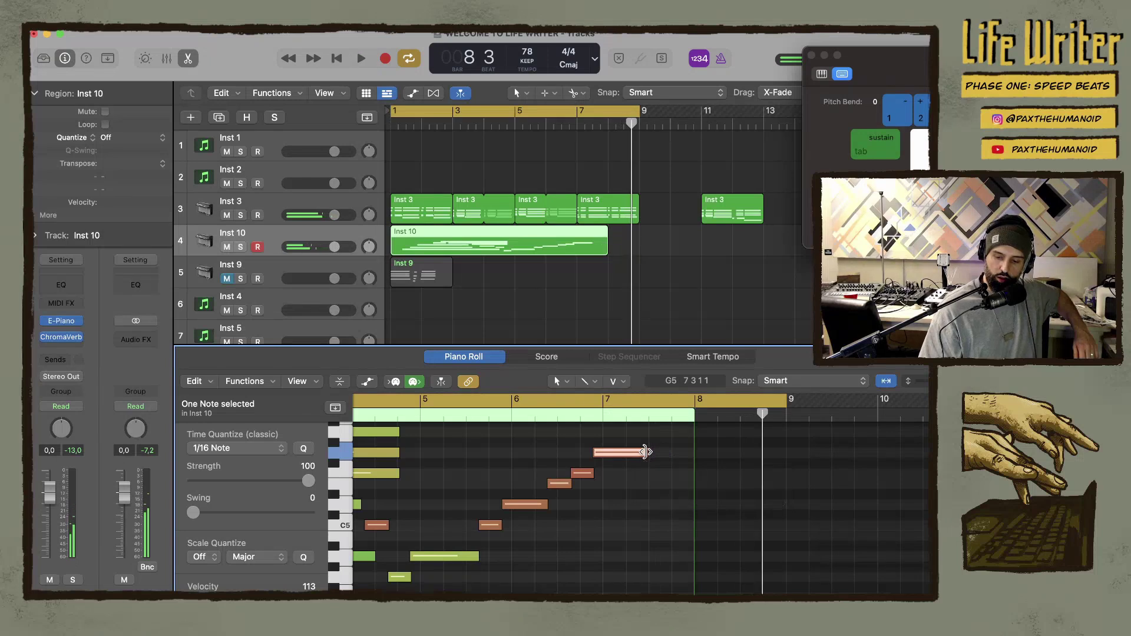
Record an additional closing phrase for the Inst 10 melody across bars 7 and 8
click(553, 416)
key(space)
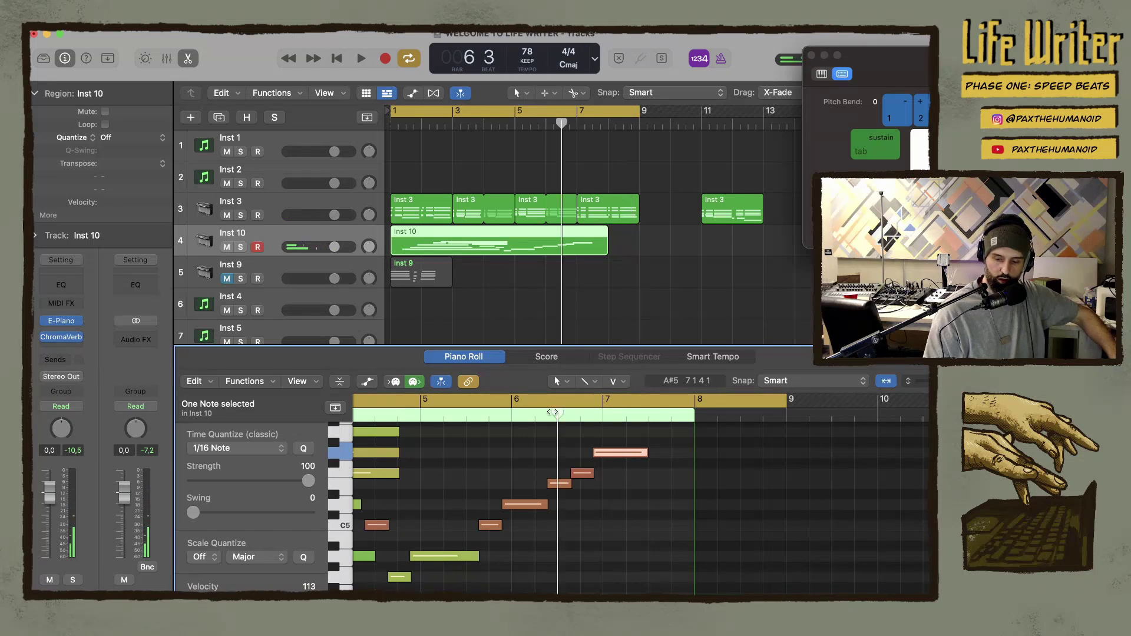
key(r)
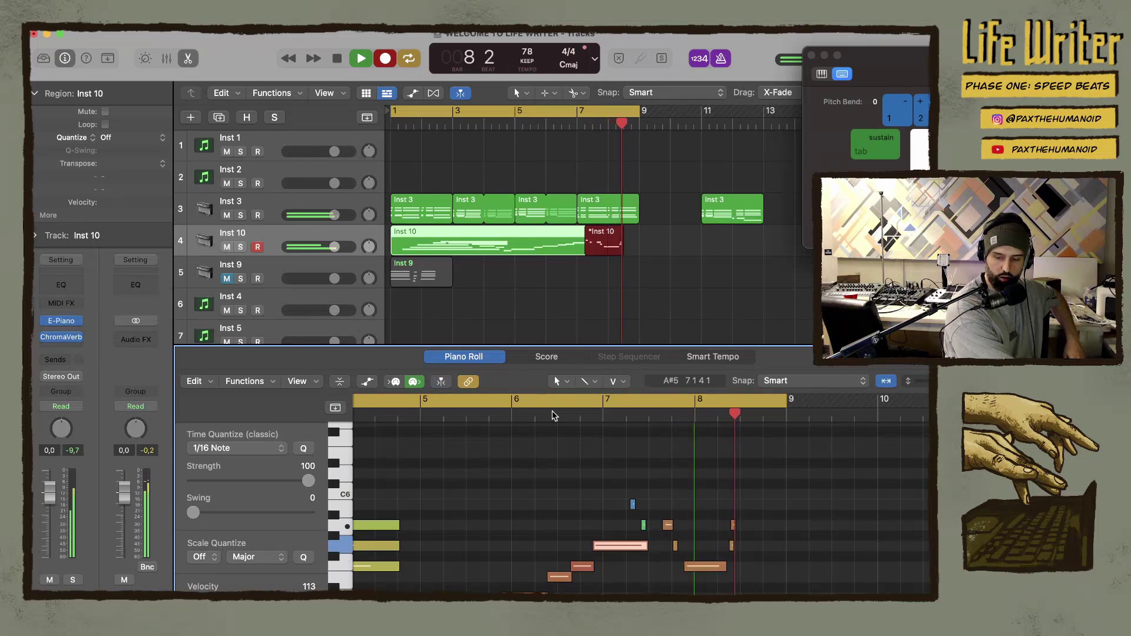
key(space)
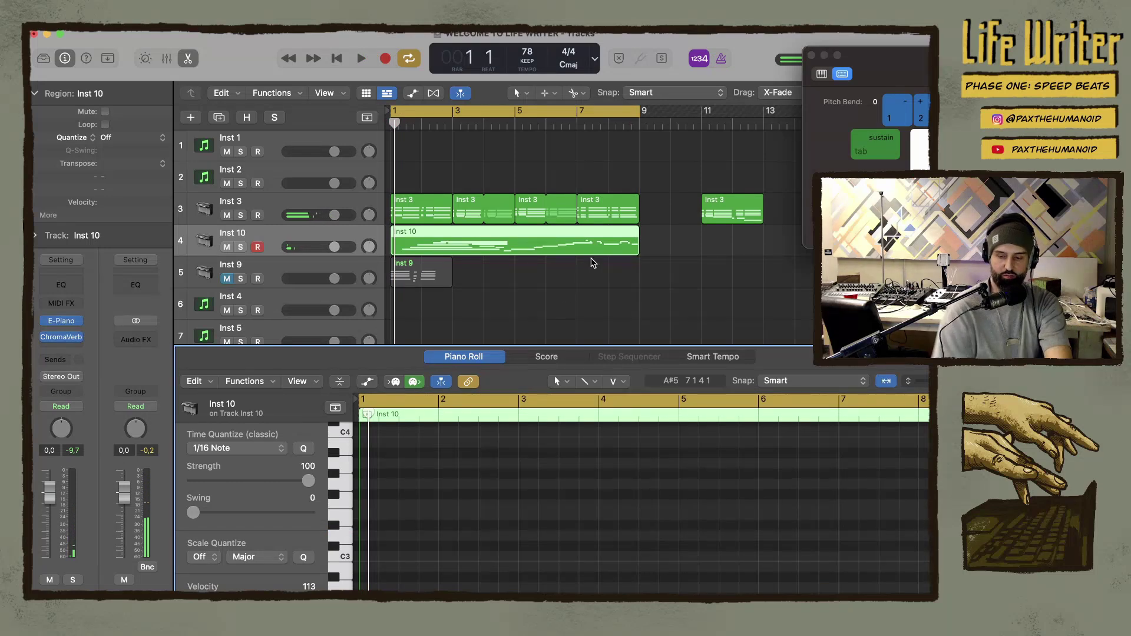
Delete the two short stray notes near beat 3 of bar 7 and the trailing notes in the second half of bar 8
key(e)
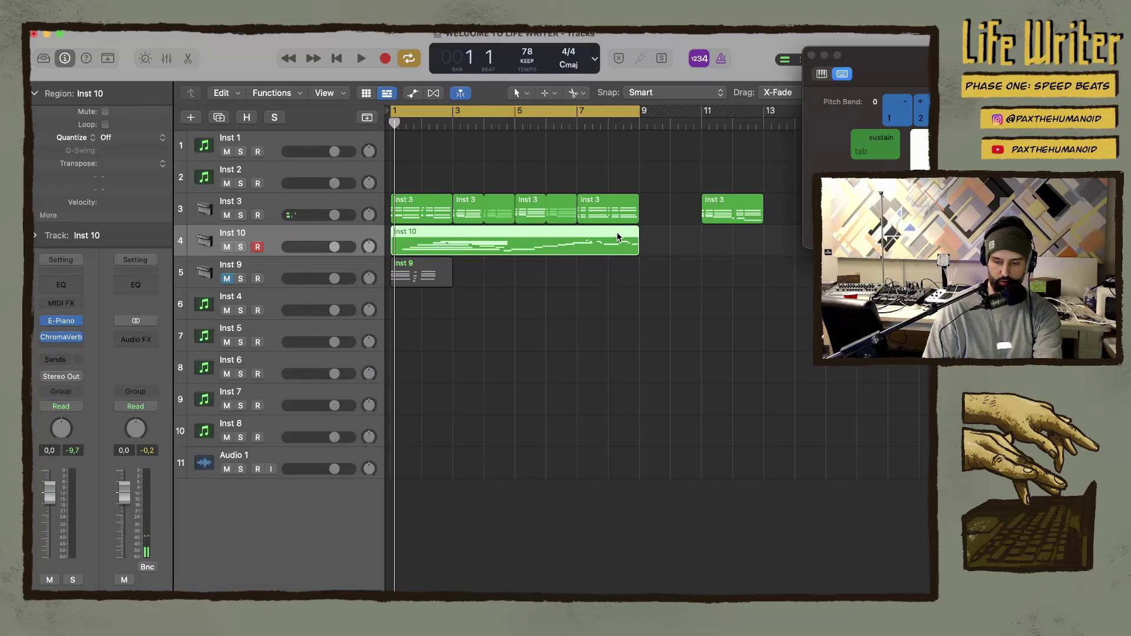
double_click(619, 238)
scroll(736, 438, right, 5)
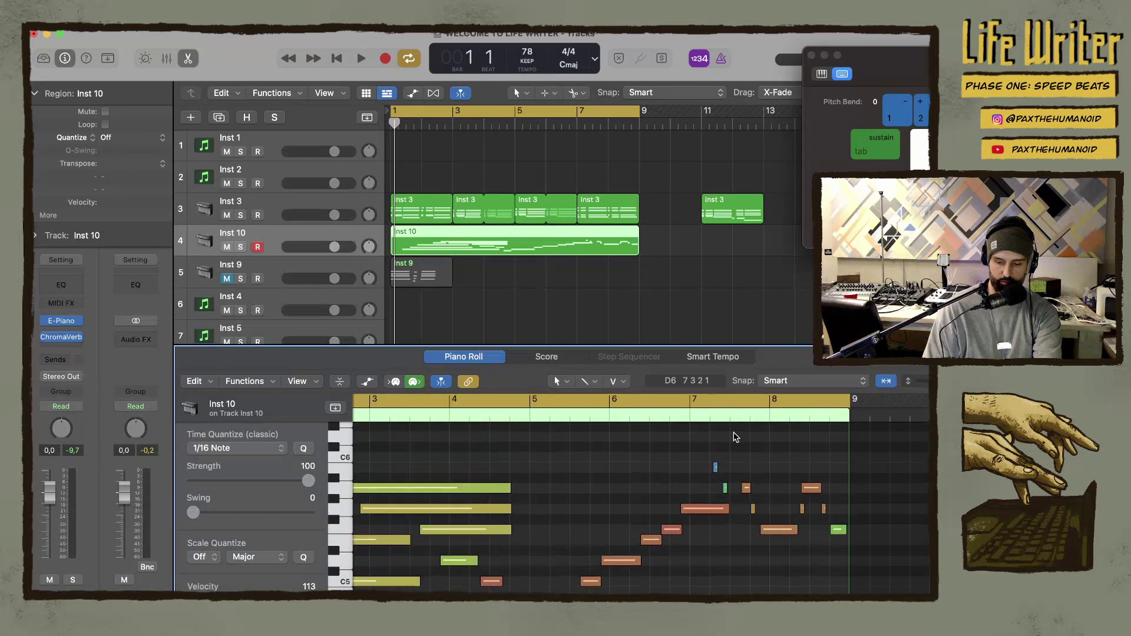
drag(729, 491, 729, 491)
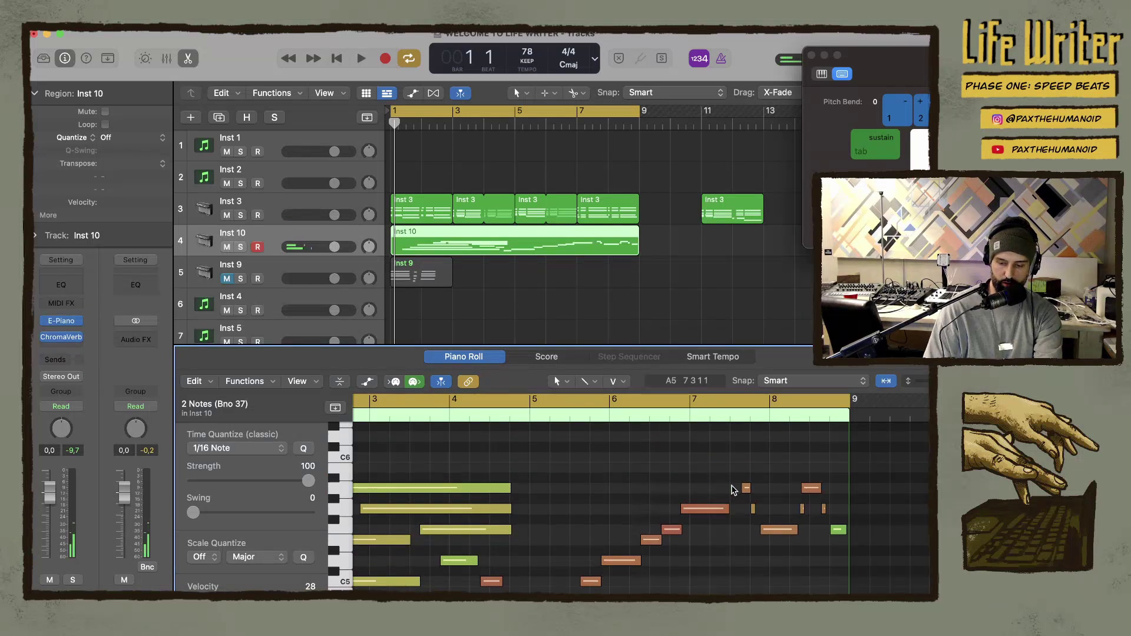
drag(809, 468, 857, 557)
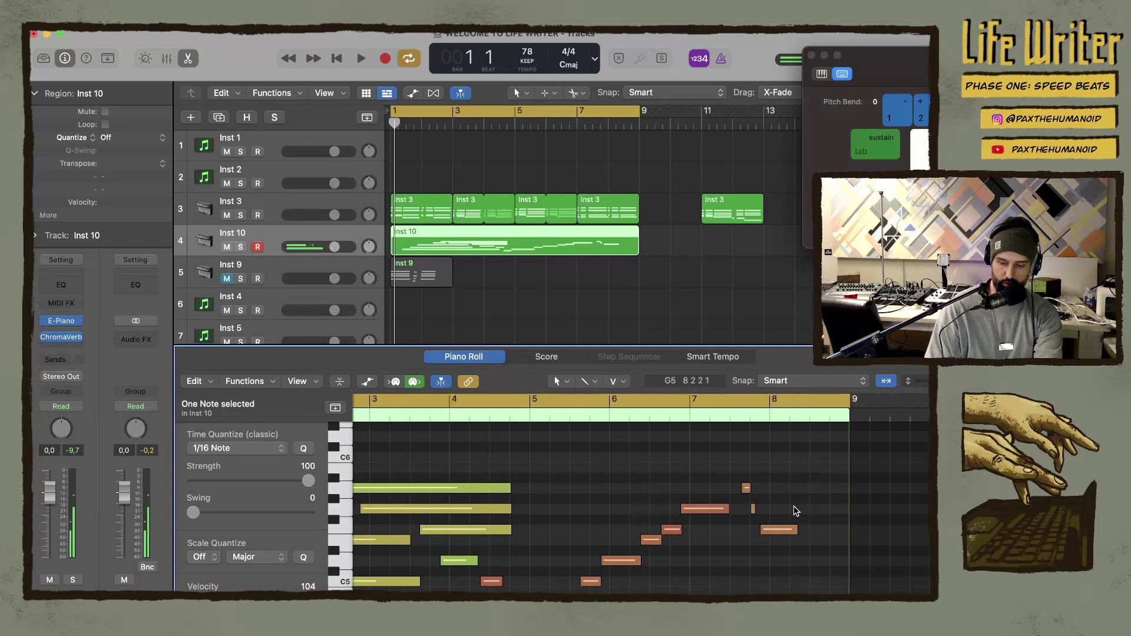
Play the melody from bar 7 and lengthen its final F5 note to near the end of bar 8
double_click(692, 419)
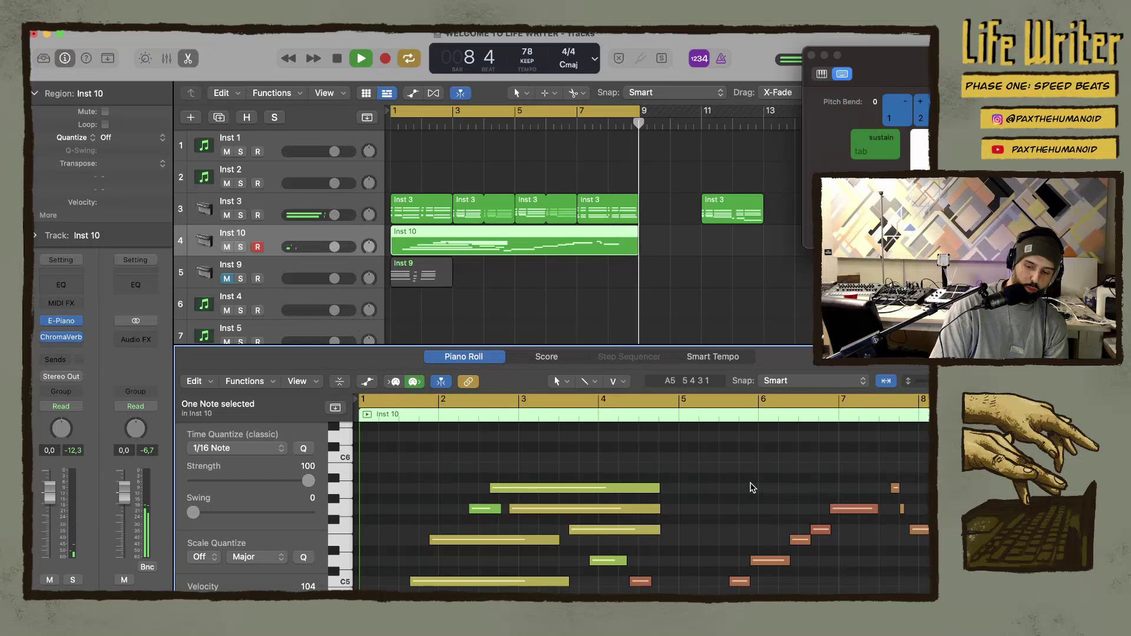
scroll(911, 529, right, 3)
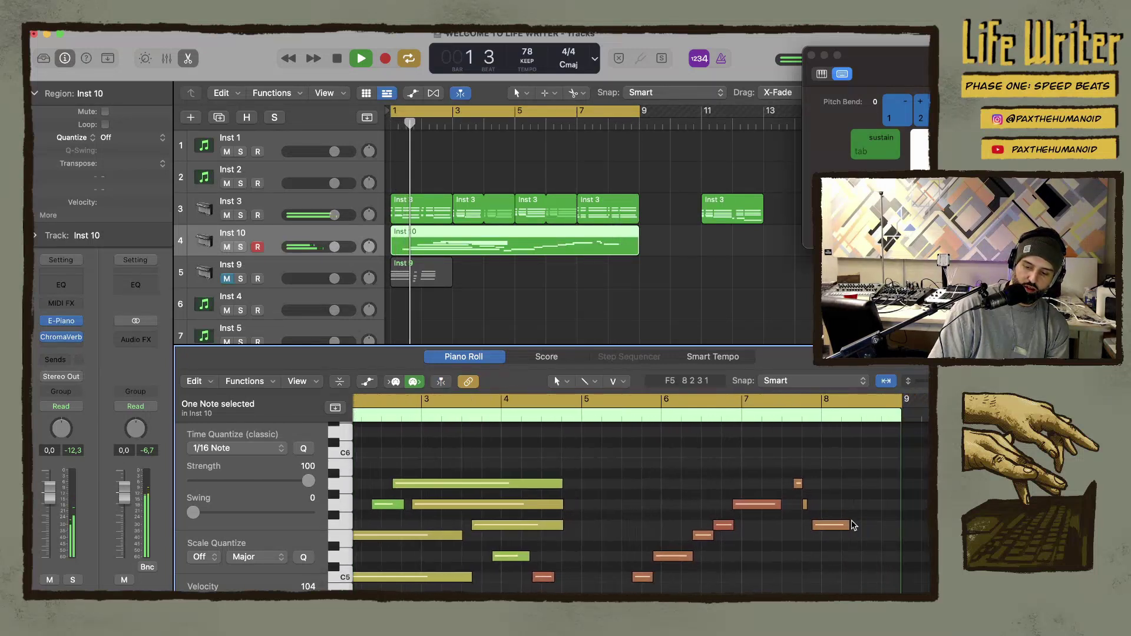
drag(847, 527, 891, 525)
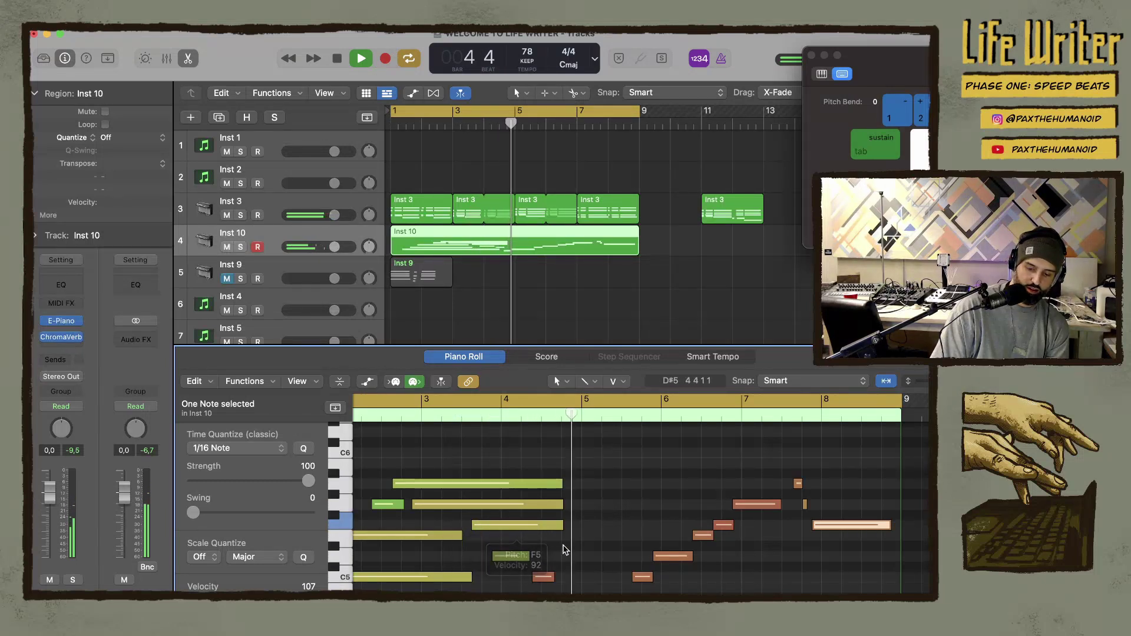
Select the short G4 note in the second half of bar 4 and open it in the Event List
scroll(600, 544, down, 5)
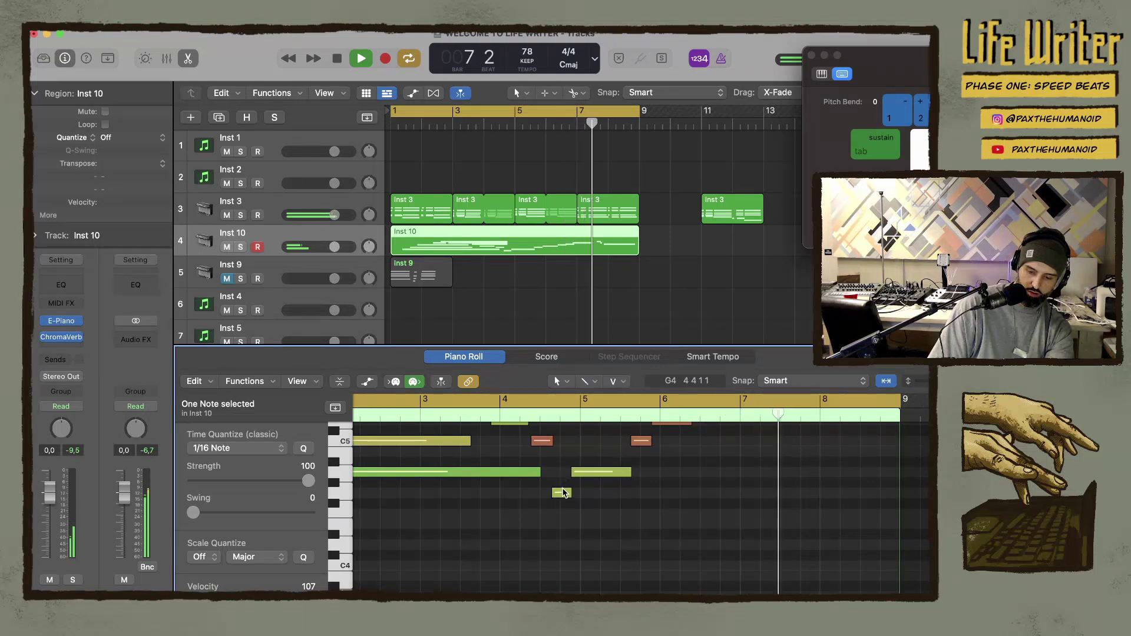
click(562, 493)
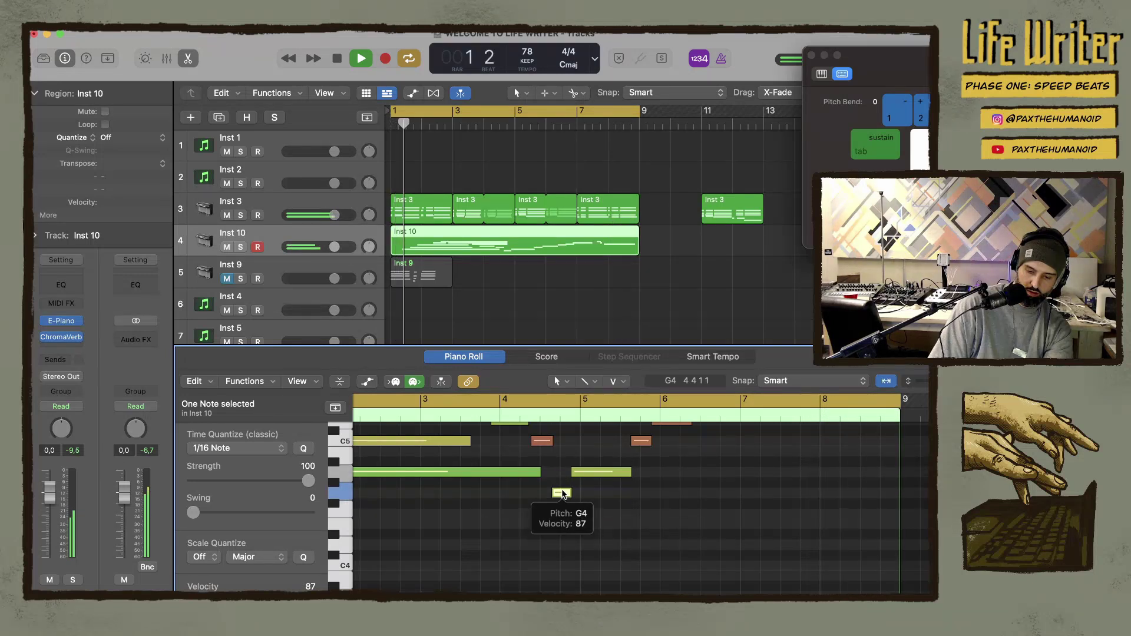
click(562, 488)
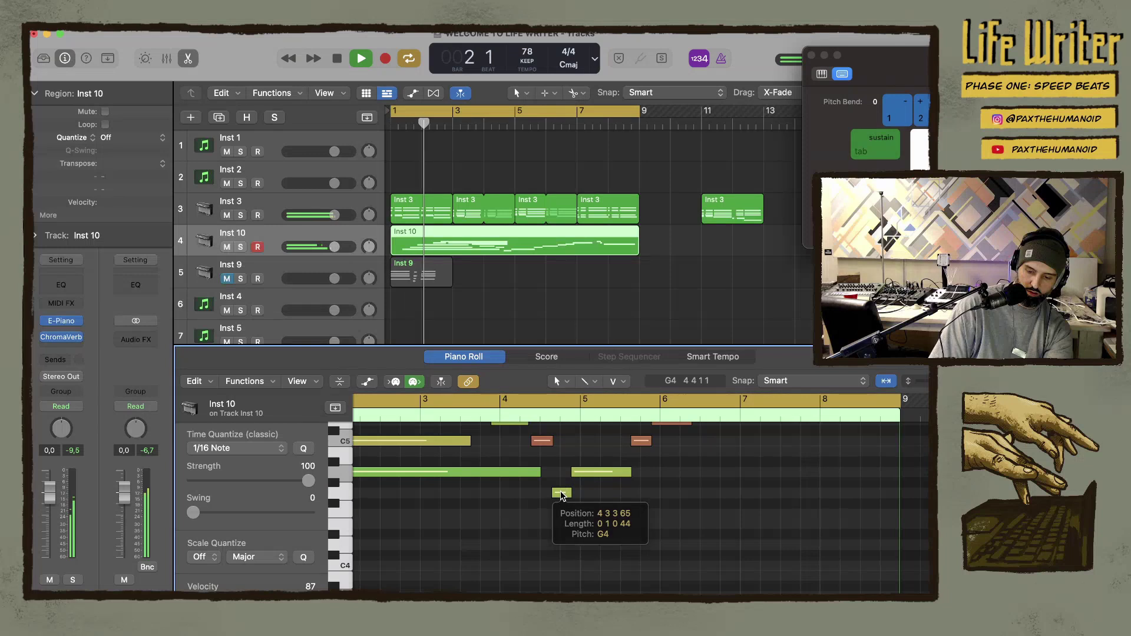
click(563, 494)
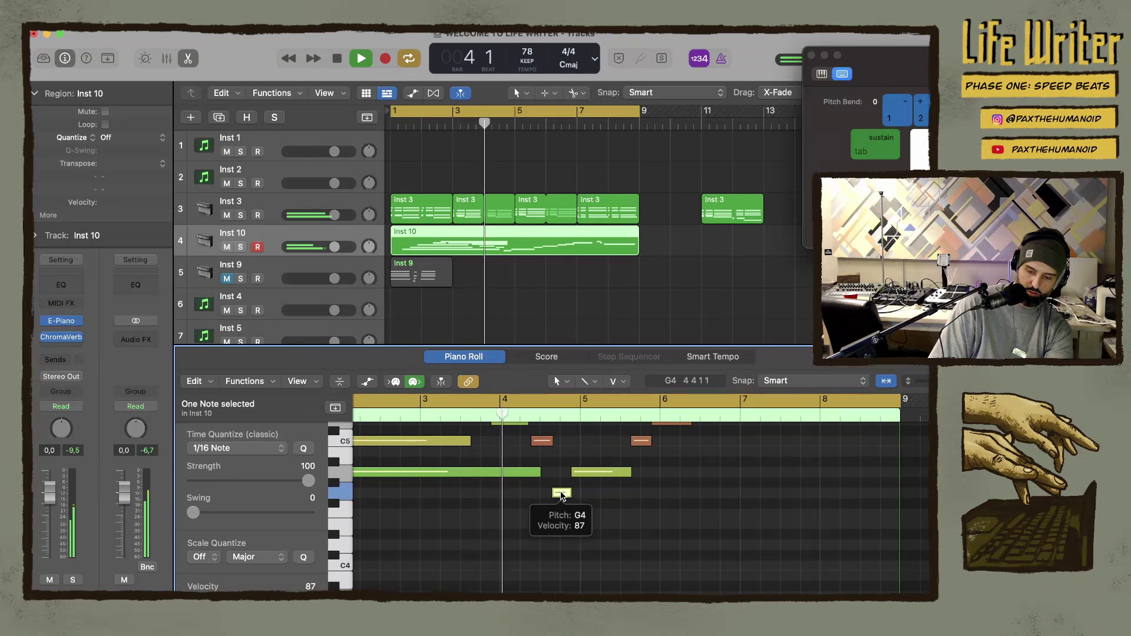
click(561, 494)
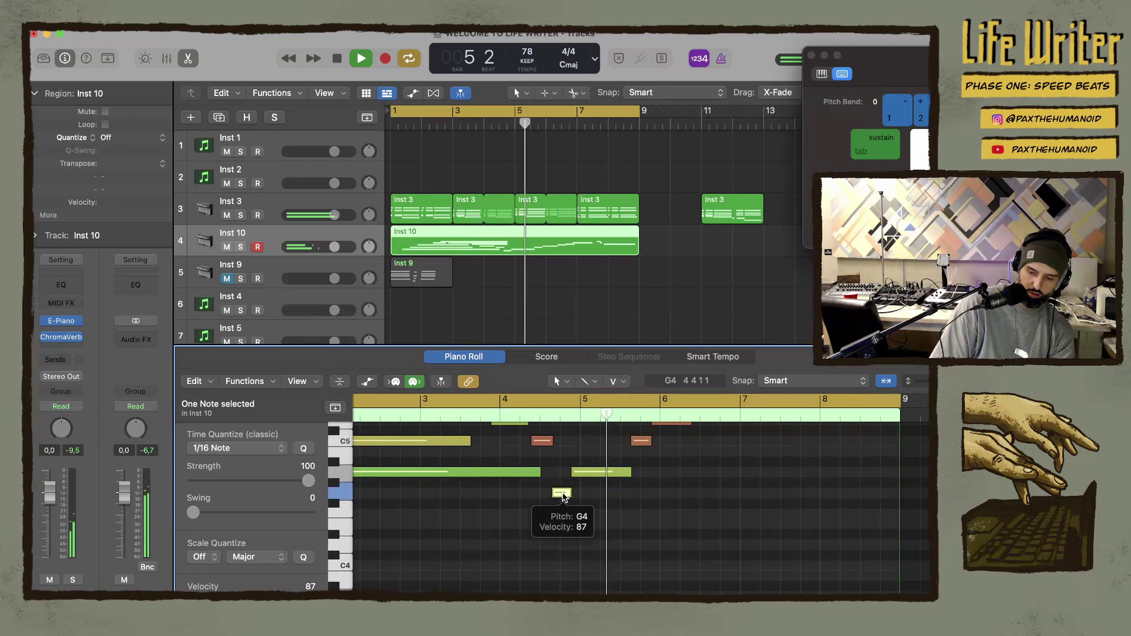
double_click(561, 493)
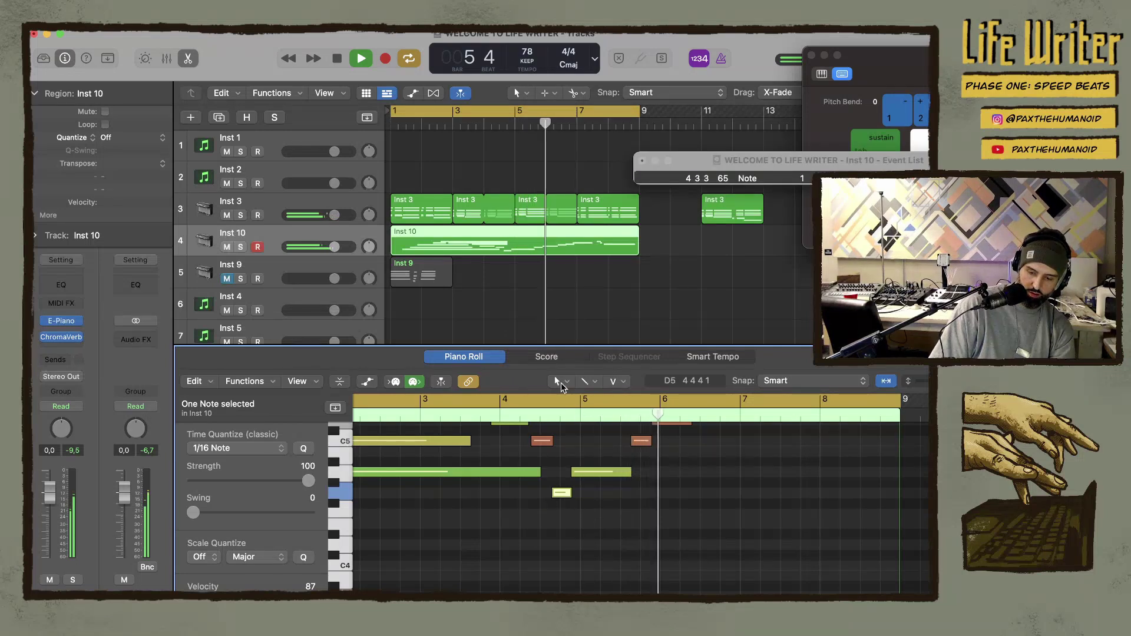
Try to change the selected G4 note's velocity with the Velocity tool, ending on the Pointer tool
click(613, 382)
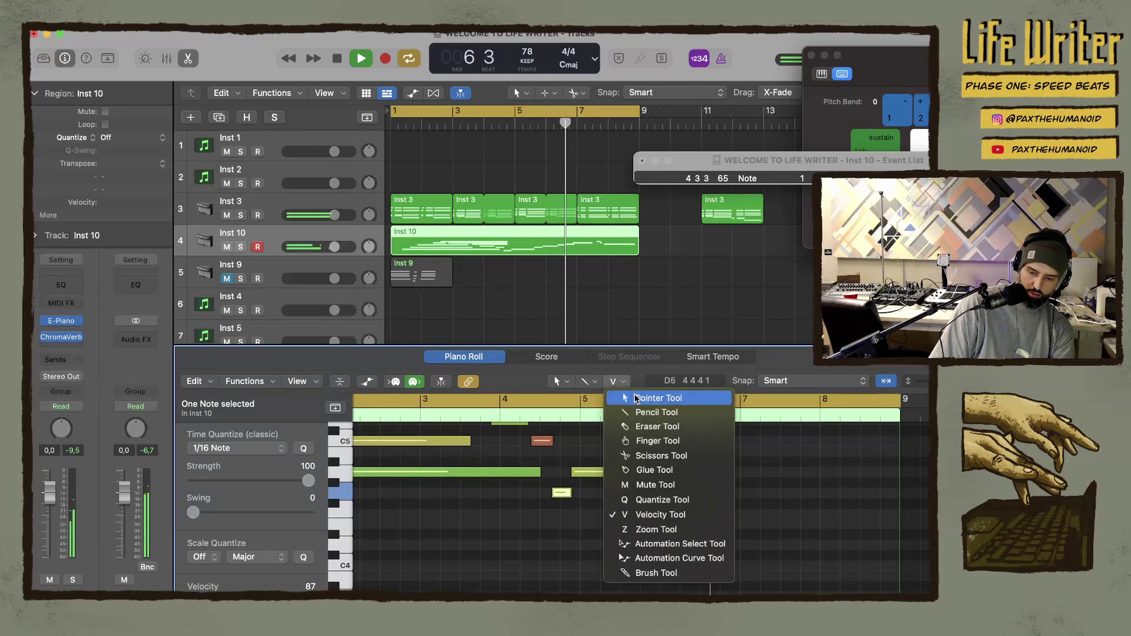
click(557, 382)
click(557, 382)
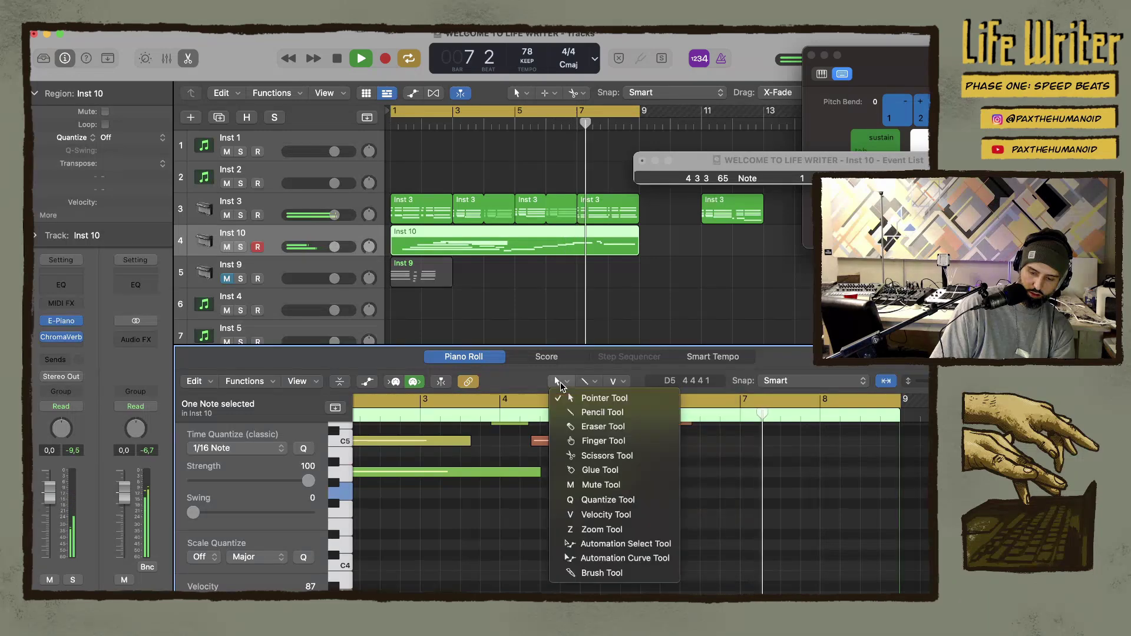
click(600, 515)
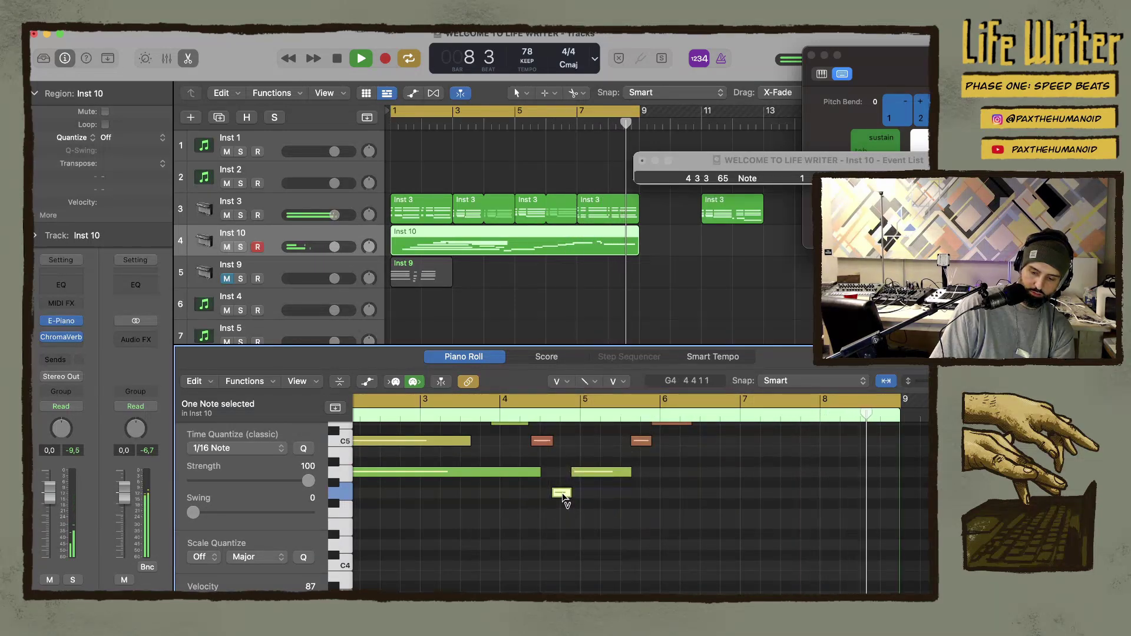
drag(565, 498, 565, 486)
click(557, 382)
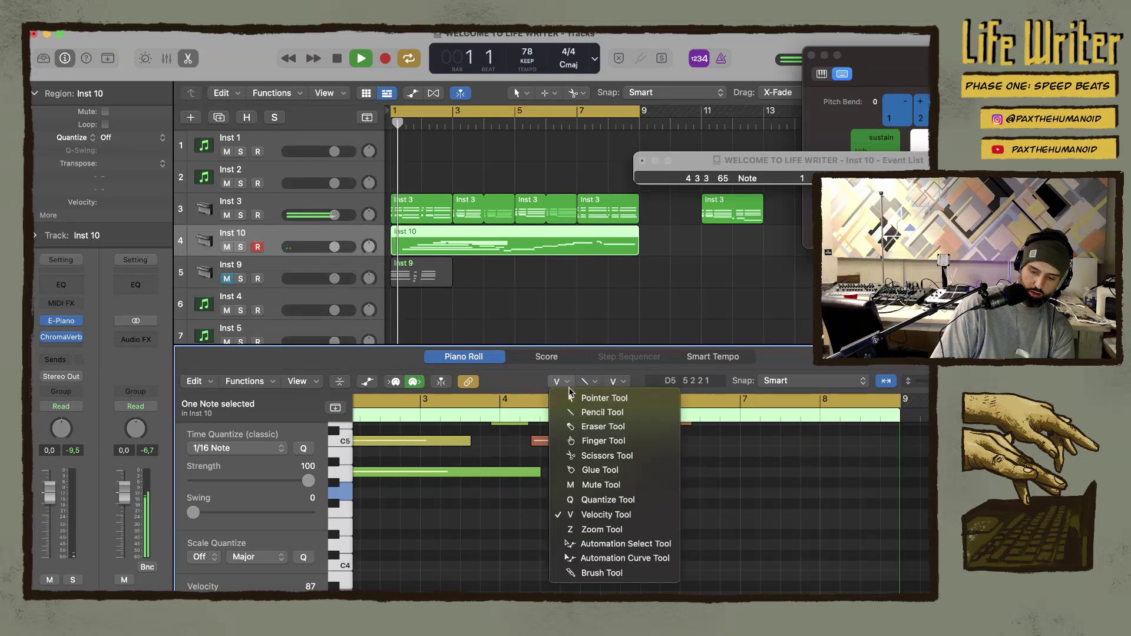
click(595, 398)
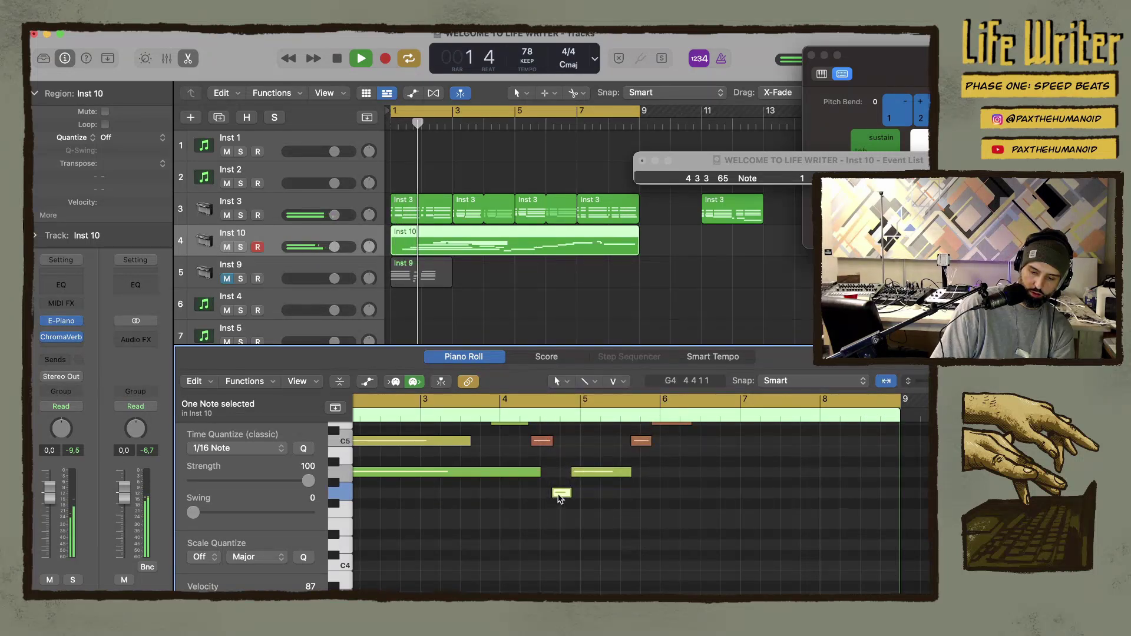
Set the bar 4 G4 note's velocity to 113 and the preceding short C5 note's velocity to 94
drag(560, 498, 560, 455)
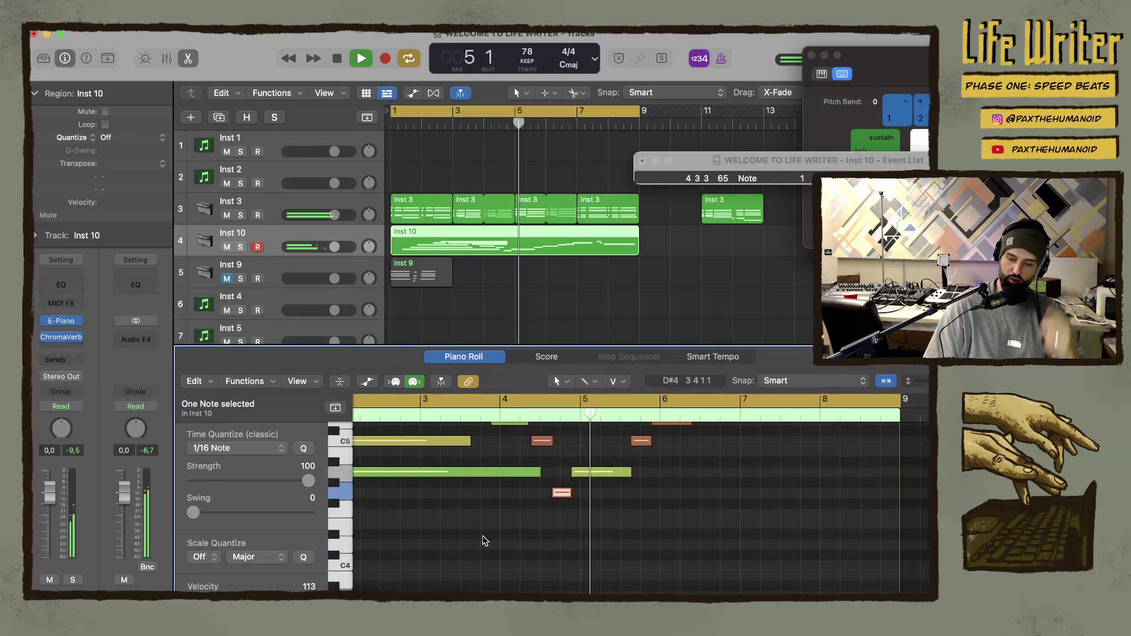
click(543, 441)
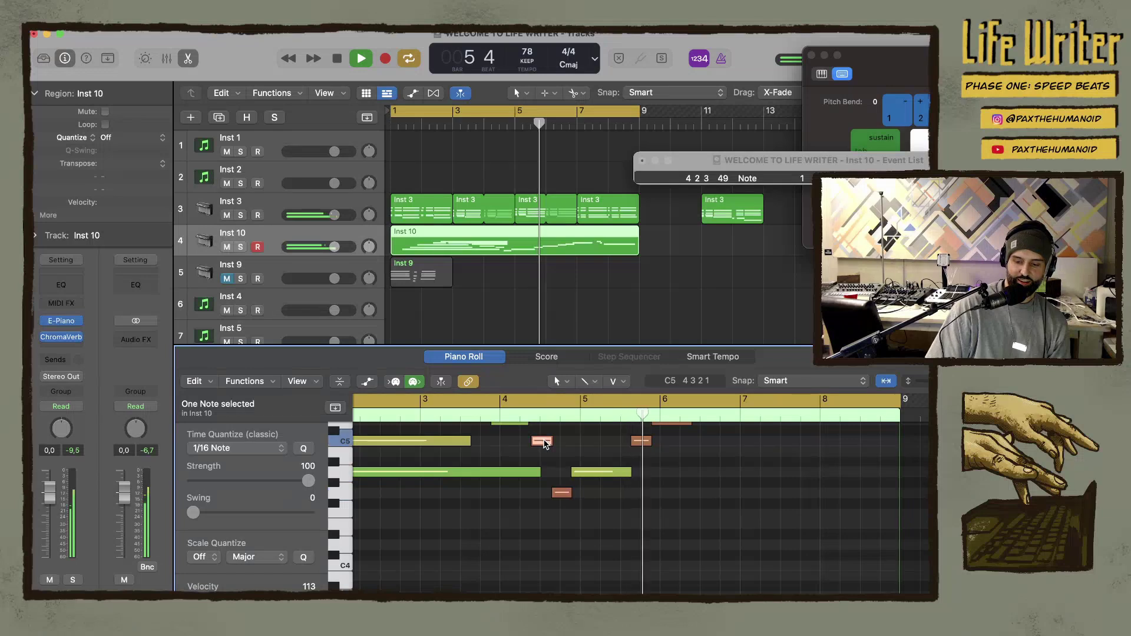
click(542, 441)
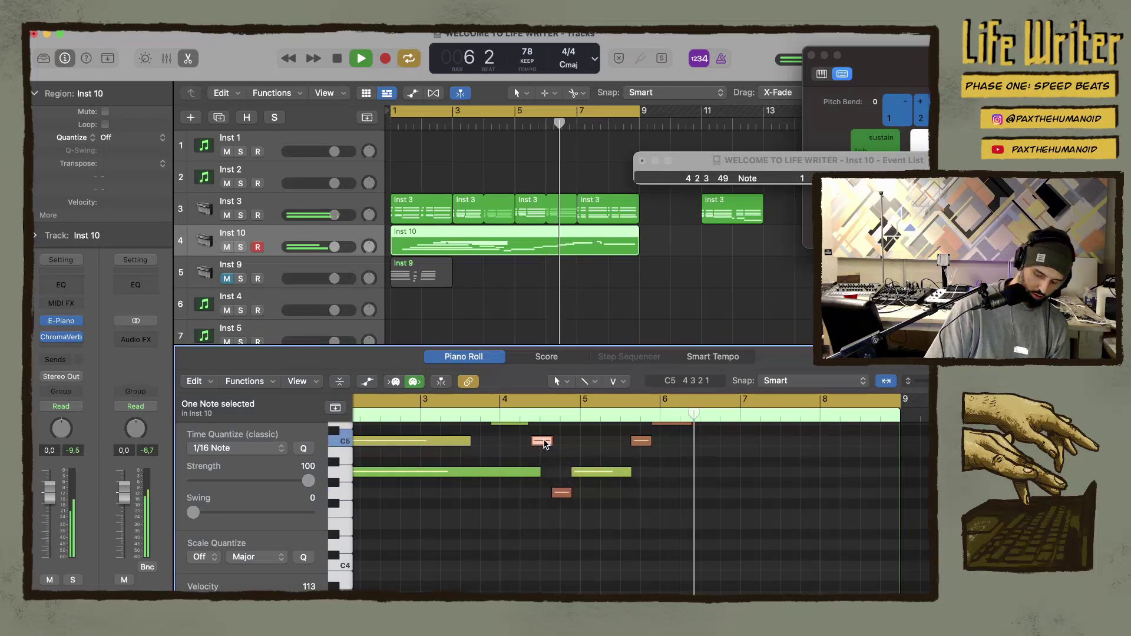
drag(544, 445, 543, 472)
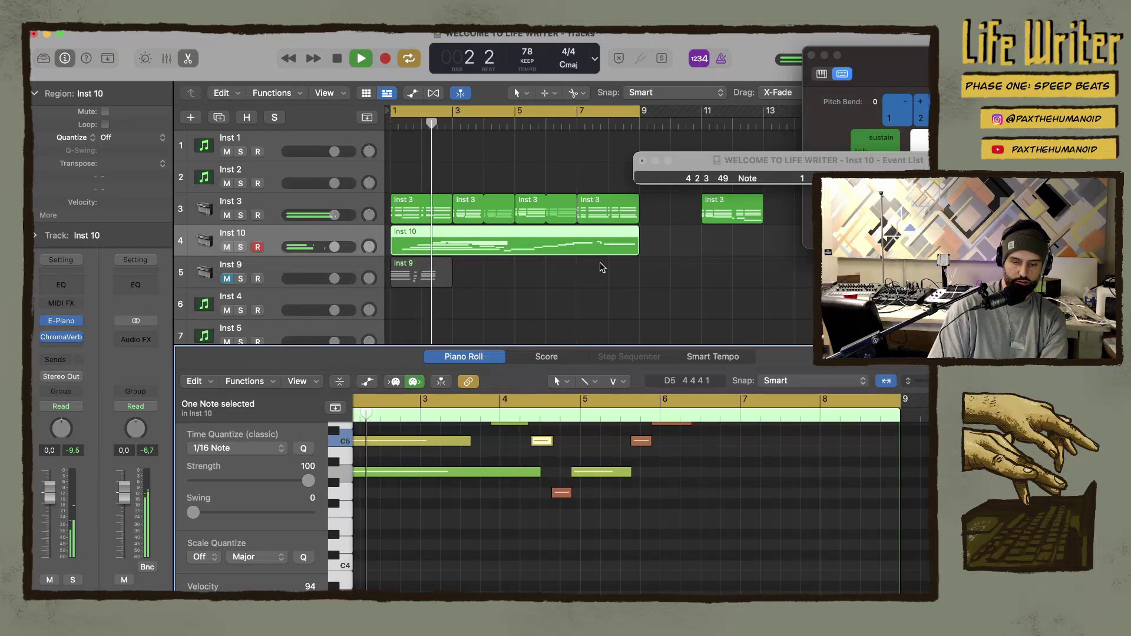
Stop playback and try to record an extra part over the Inst 10 melody from bar 1
key(space)
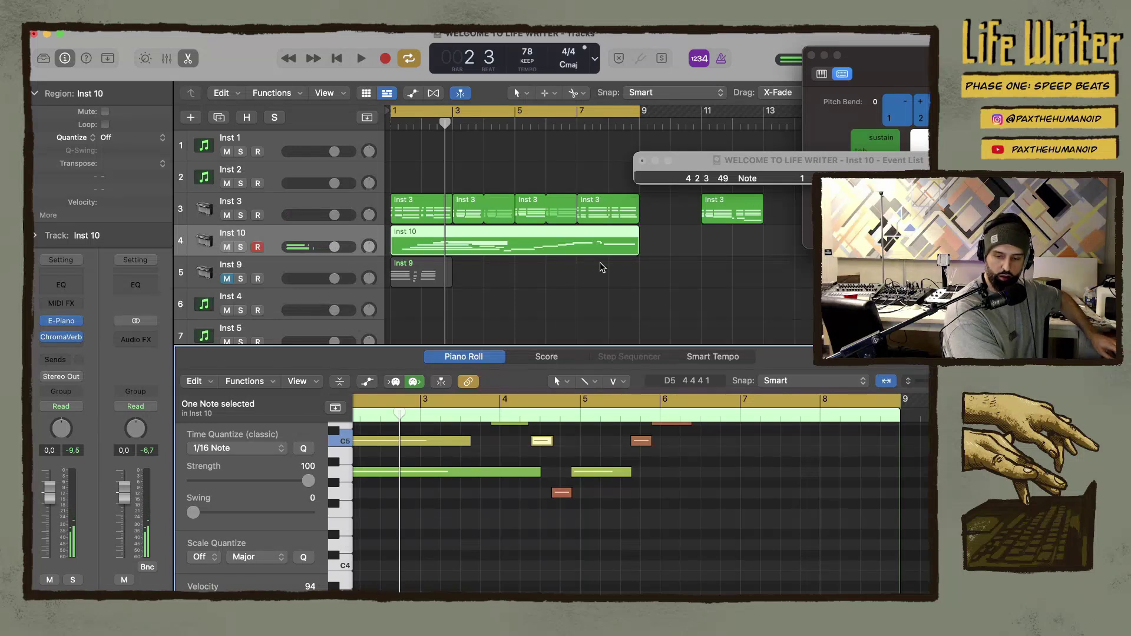
key(r)
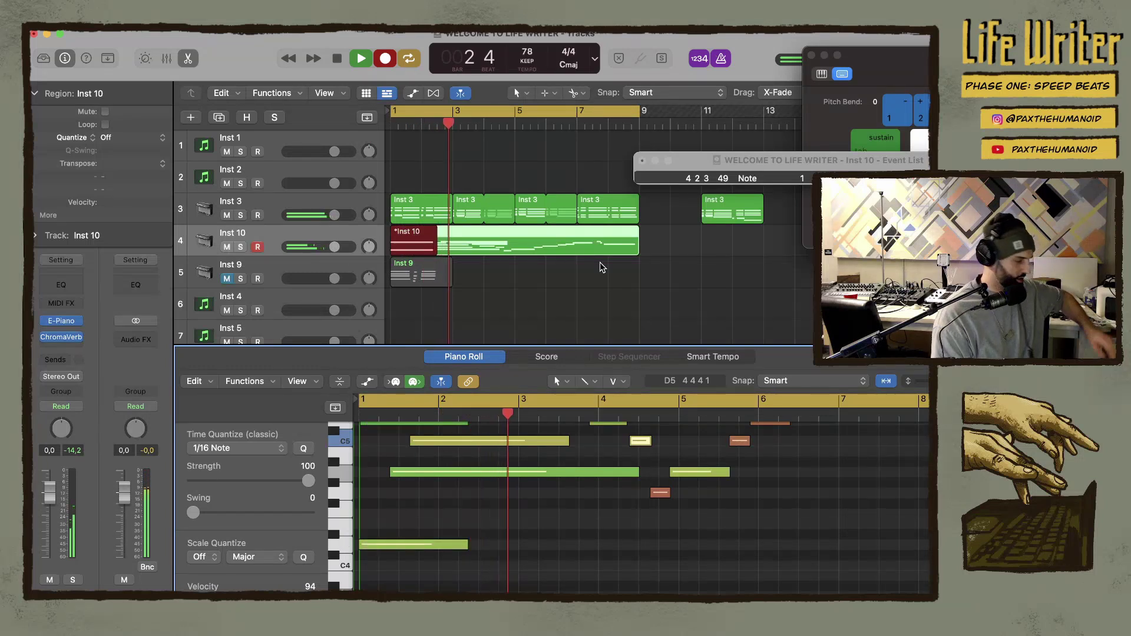
key(space)
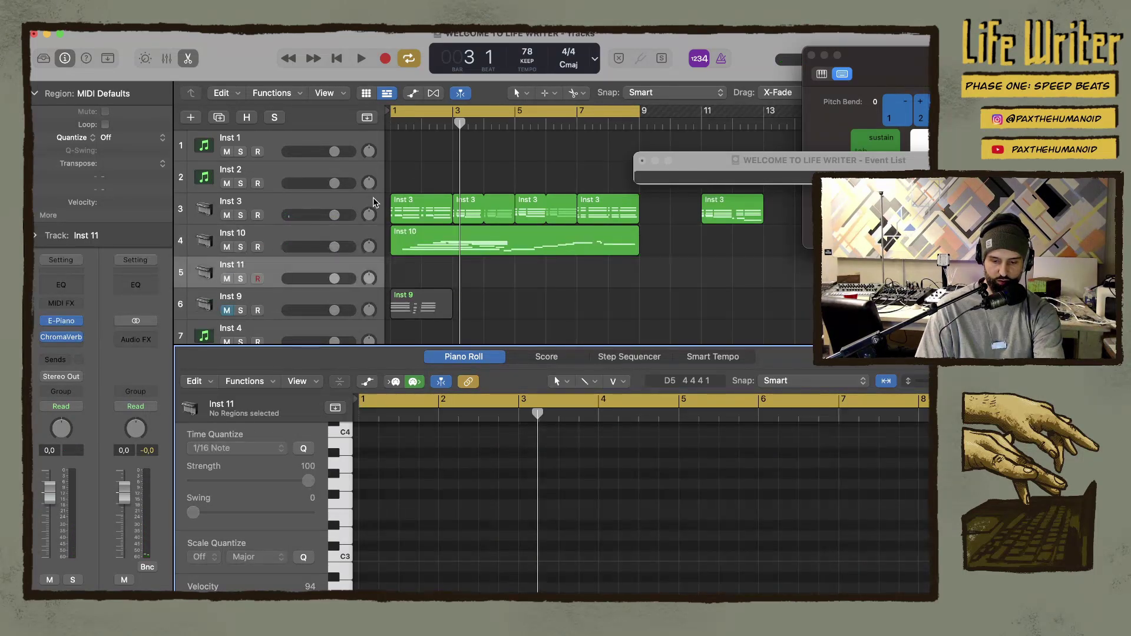
Duplicate the Inst 10 track with its electric piano setup, arm the new track and record a sustained layer from bar 1 into bar 3
key(super+d)
click(258, 279)
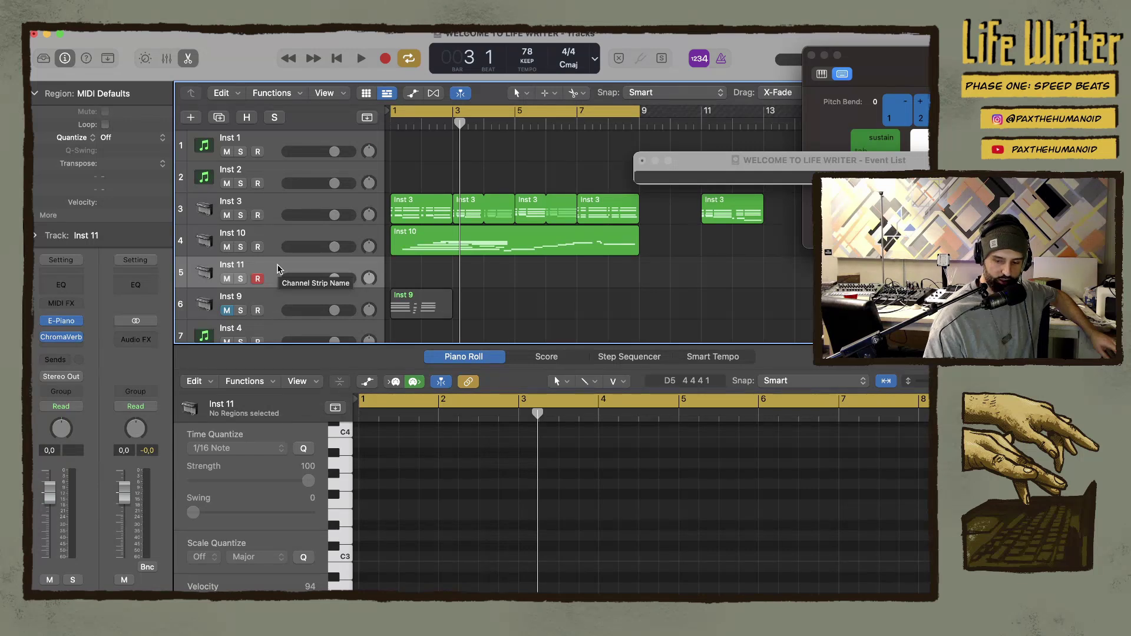
key(r)
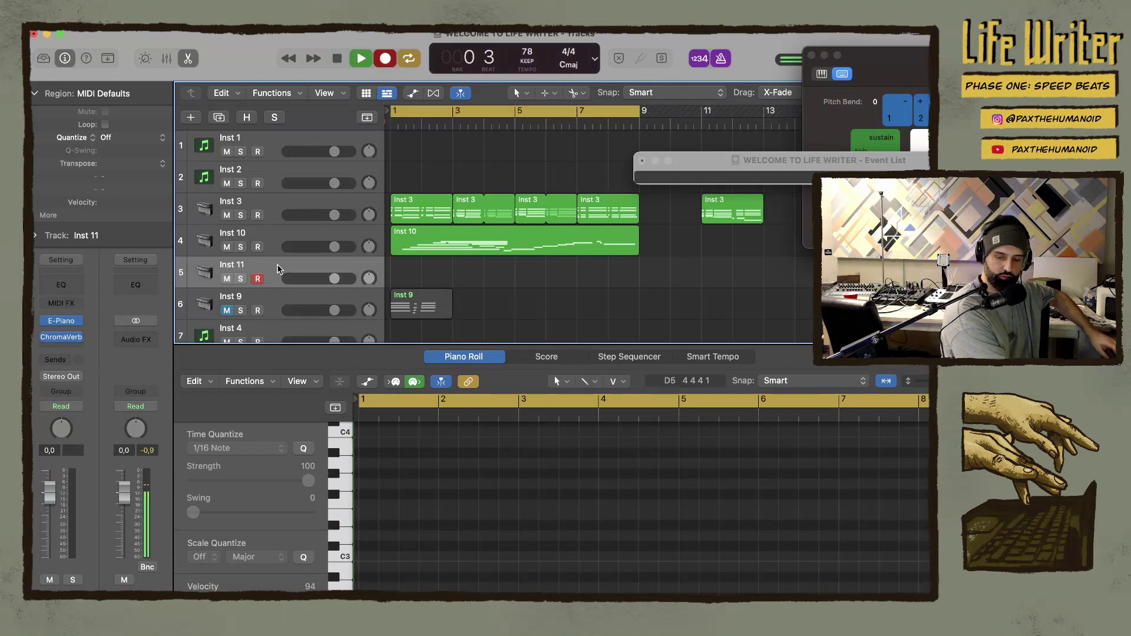
key(s)
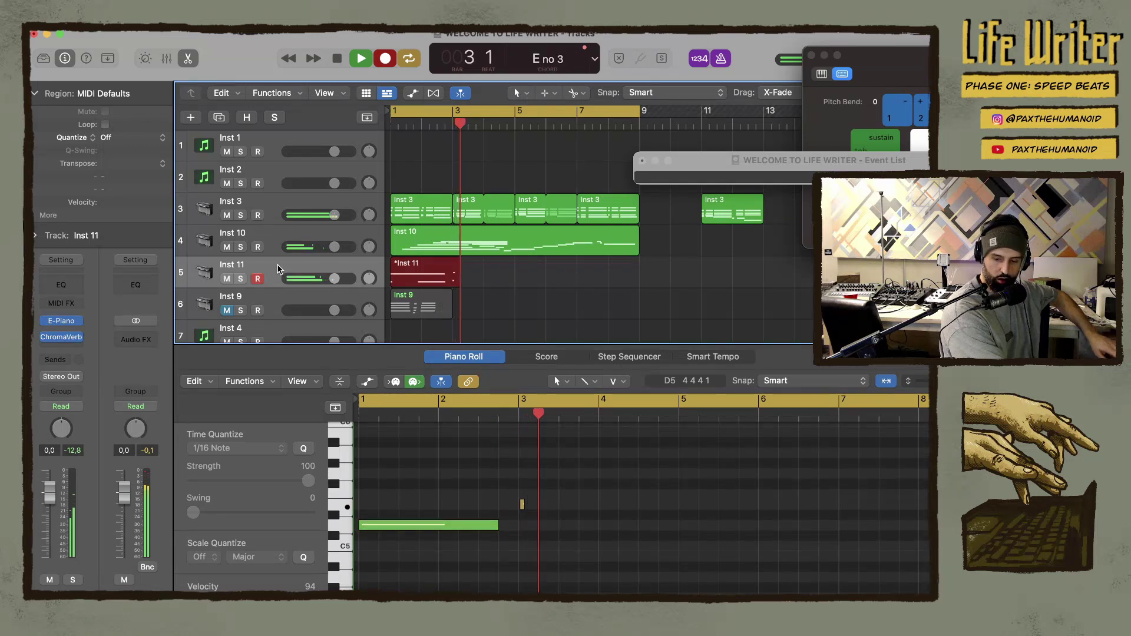
key(space)
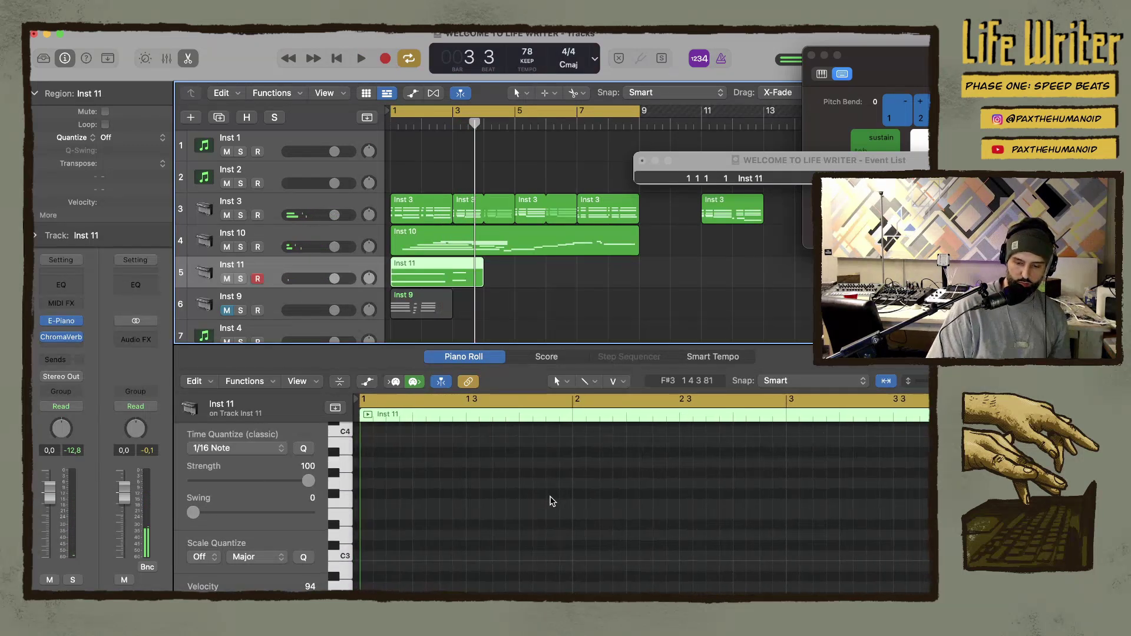
Lengthen the two stacked Inst 11 notes starting at bar 3 to near the end of bar 6
scroll(553, 502, down, 10)
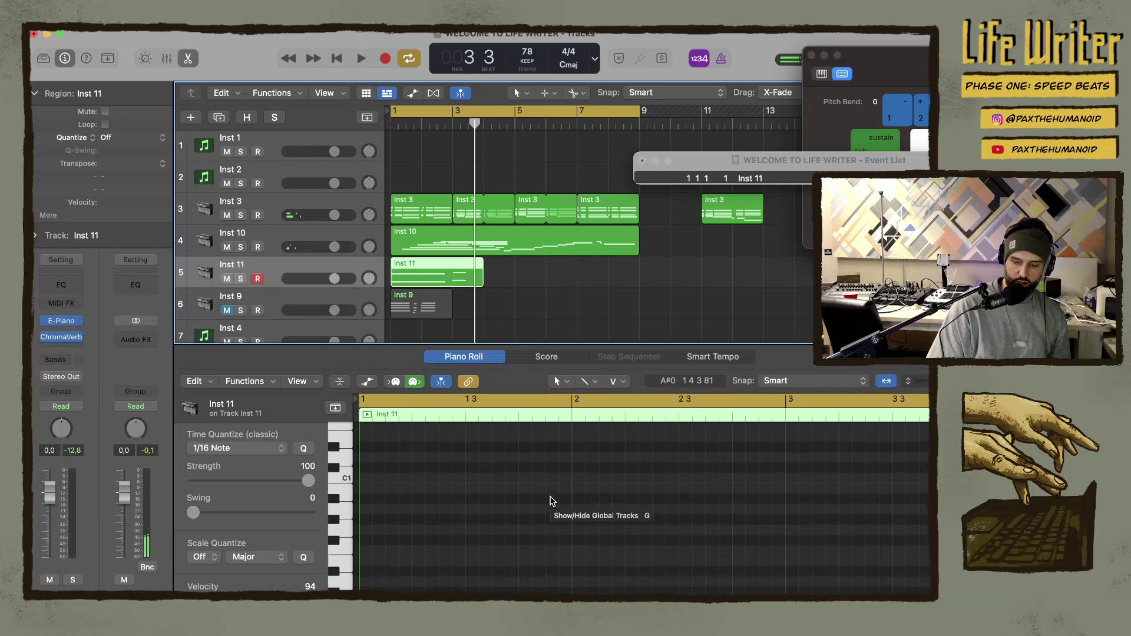
click(454, 268)
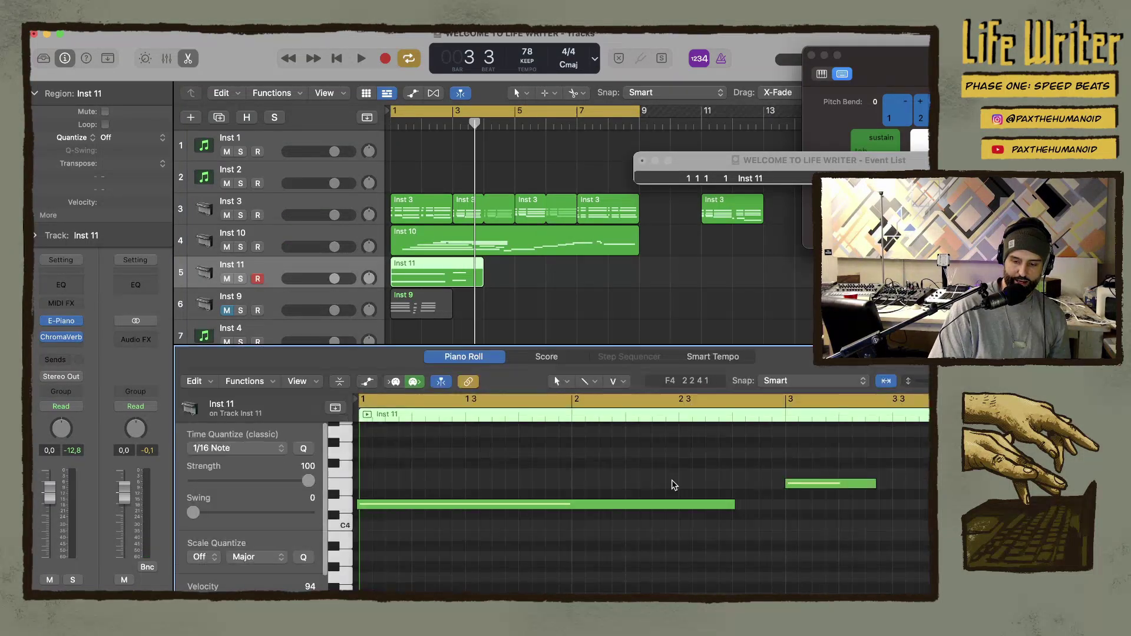
scroll(700, 506, up, 5)
scroll(700, 506, right, 5)
drag(626, 451, 643, 593)
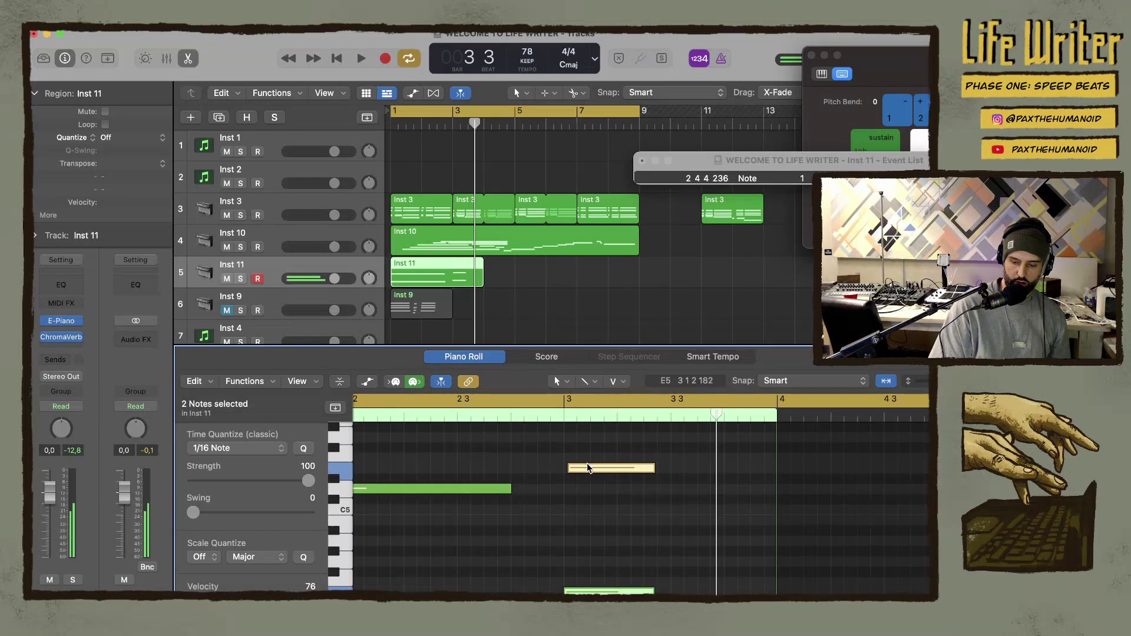
drag(588, 467, 737, 492)
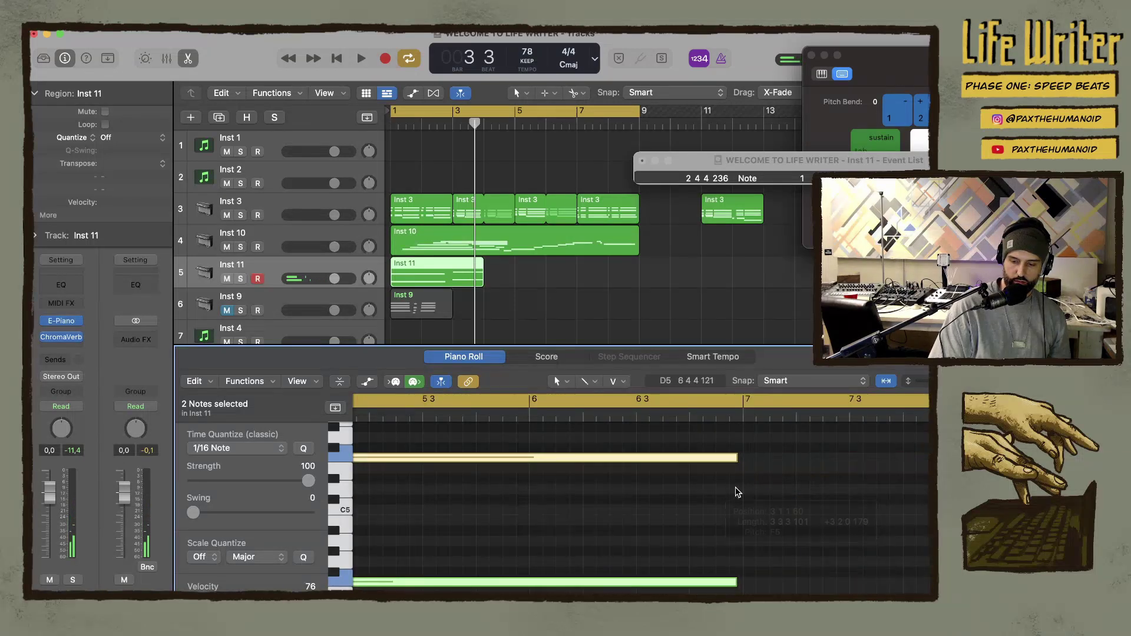
Extend the Inst 11 region to the start of bar 5 and play it back up to the end of bar 4
key(space)
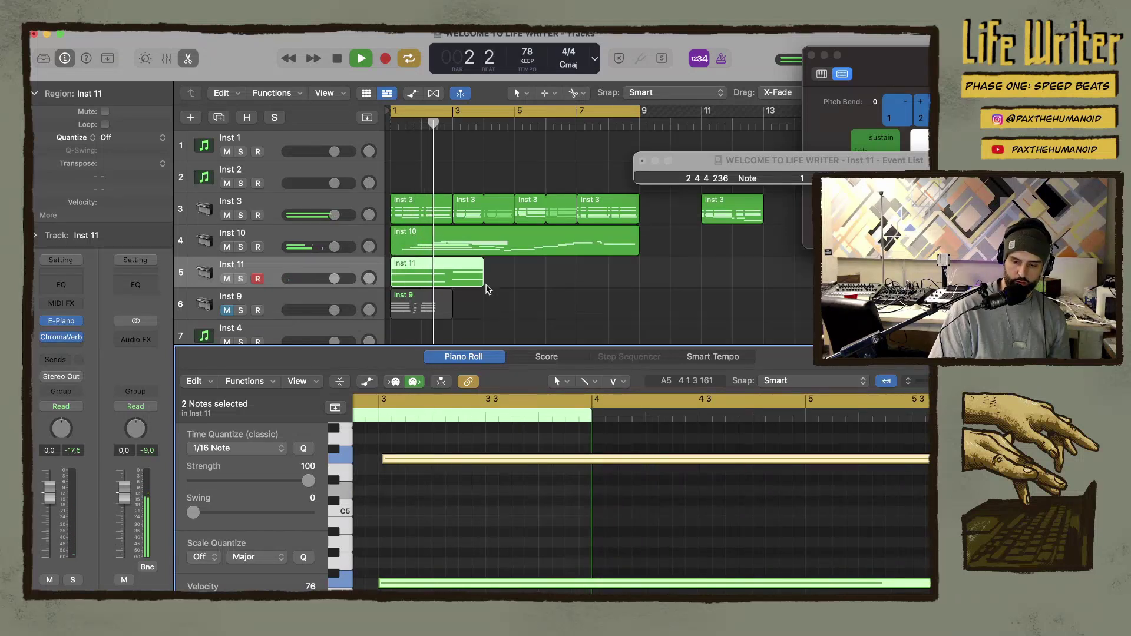
drag(483, 286, 514, 290)
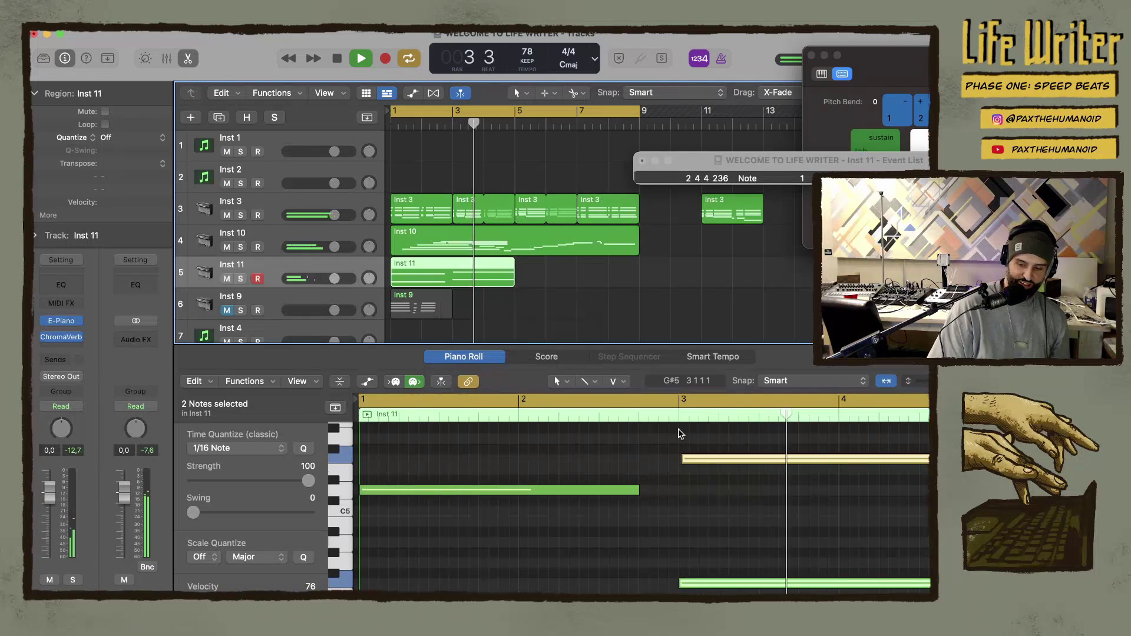
scroll(762, 507, right, 5)
scroll(765, 509, right, 1)
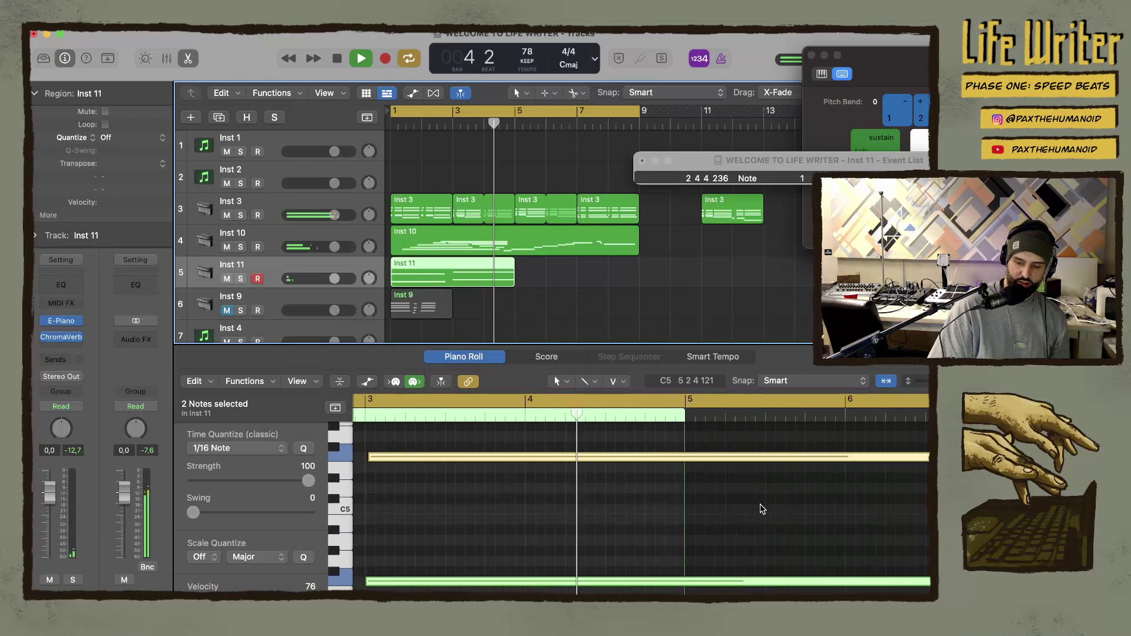
key(space)
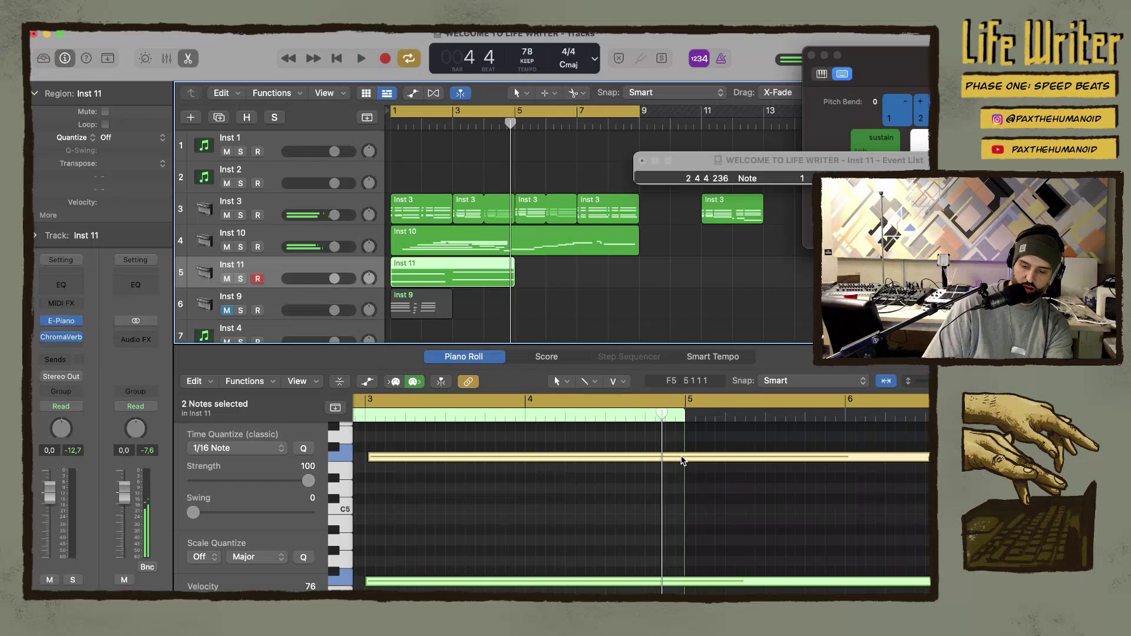
Set the secondary tool to Scissors, split both long Inst 11 notes at 4 4 4 and delete their remaining tails
click(682, 460)
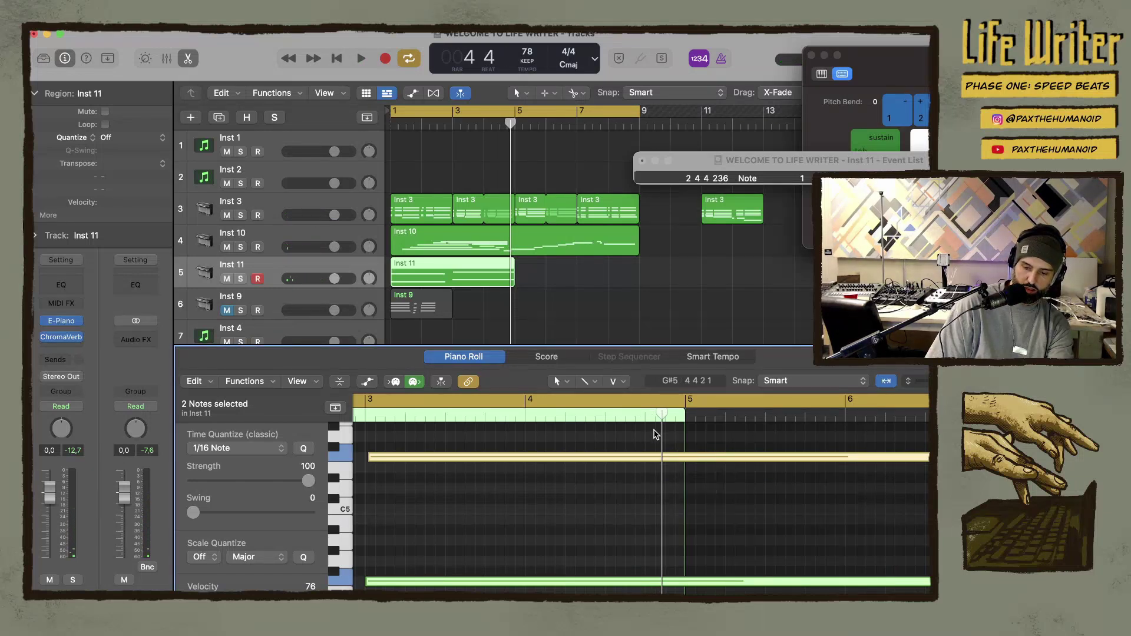
click(619, 390)
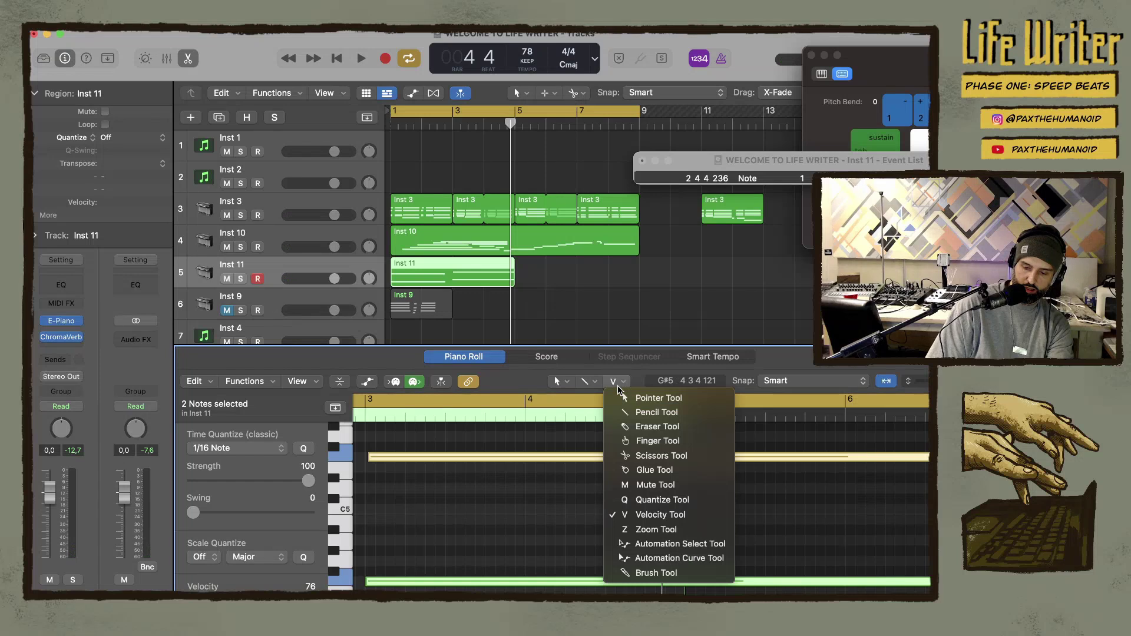
click(668, 462)
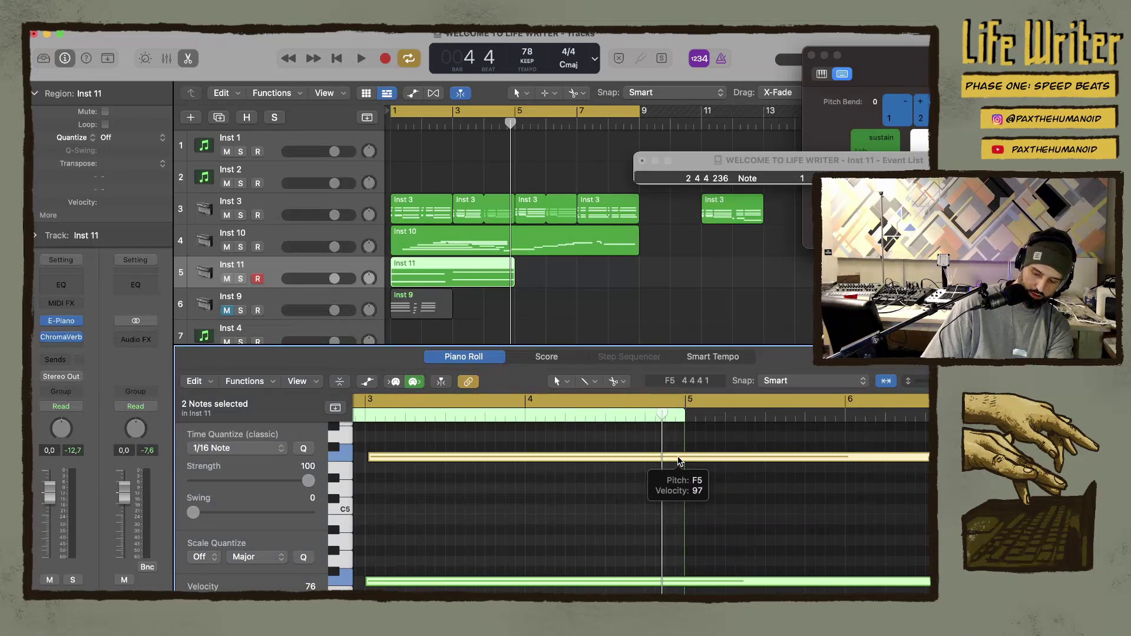
click(678, 458)
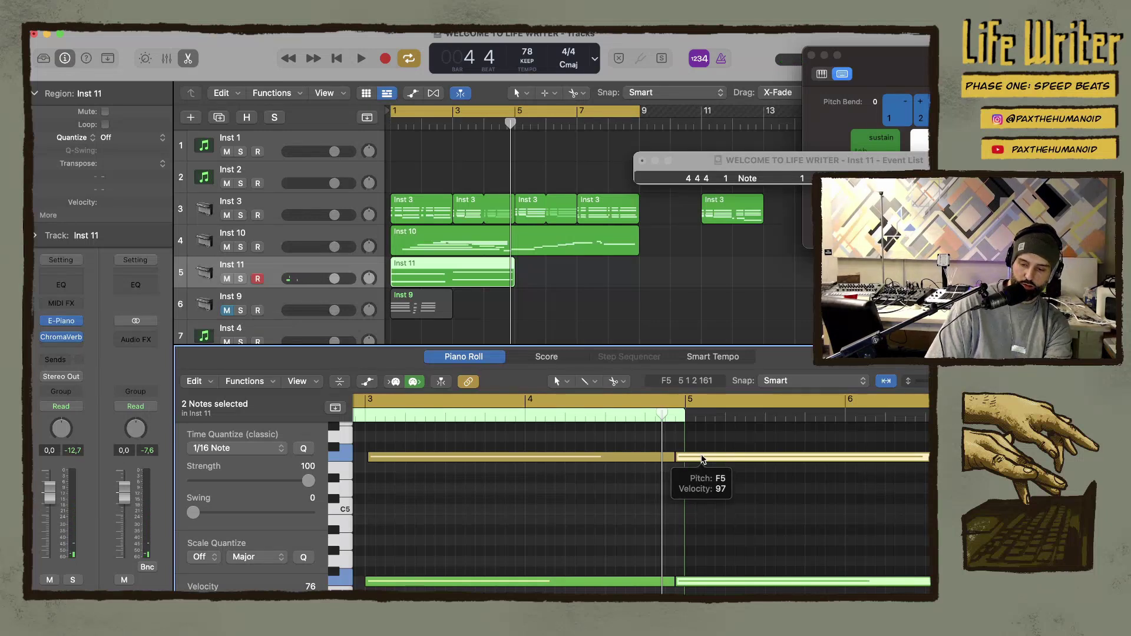
drag(702, 458, 717, 478)
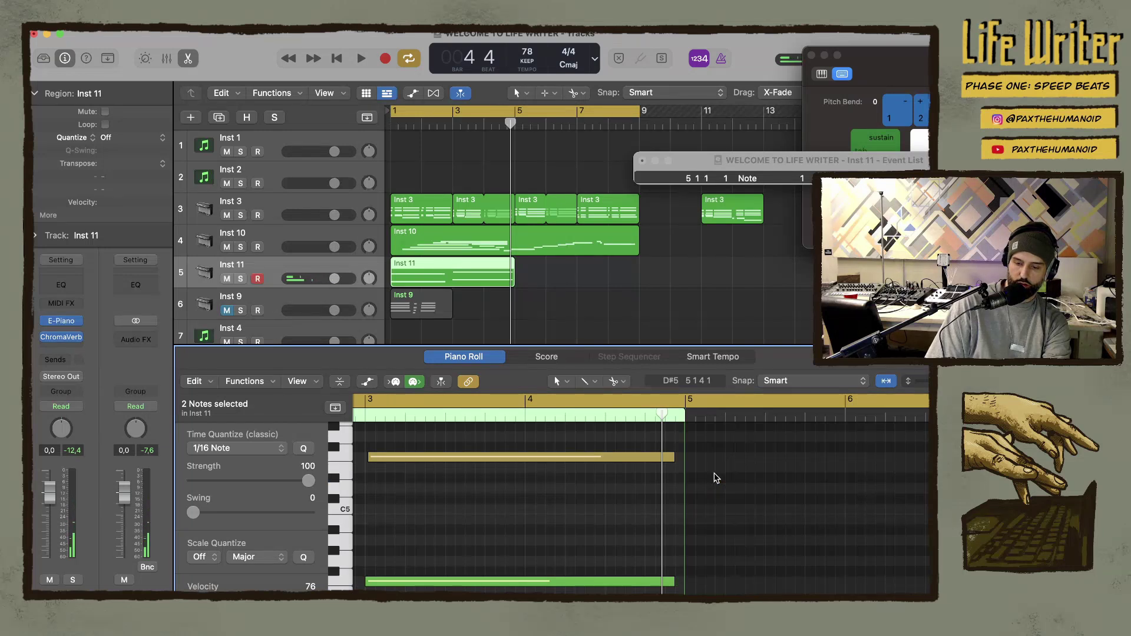
Restore the deleted Inst 11 note tails, raise them two semitones at the start of bar 5, and extend the region to bar 9
key(super+z)
key(super+z)
key(super+z)
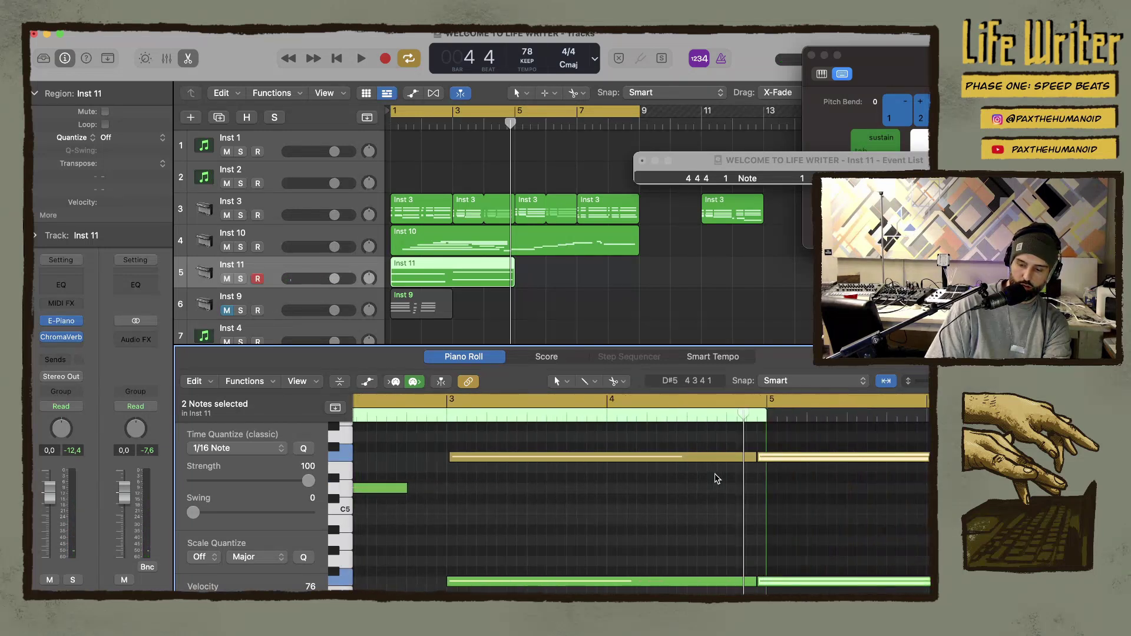
drag(642, 458, 657, 445)
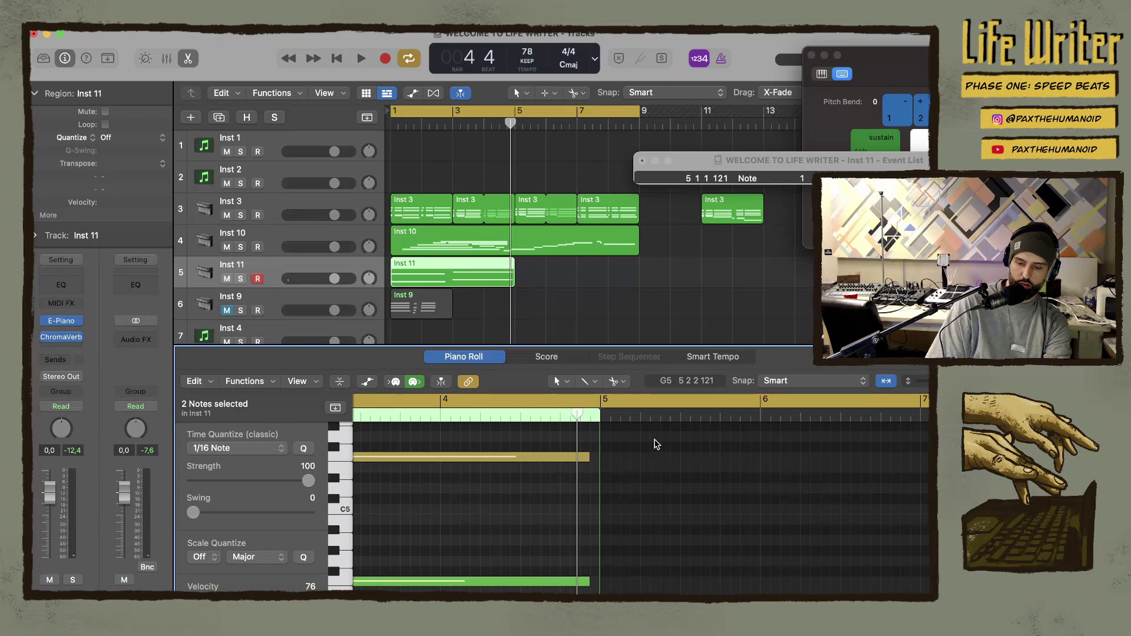
drag(513, 283, 636, 298)
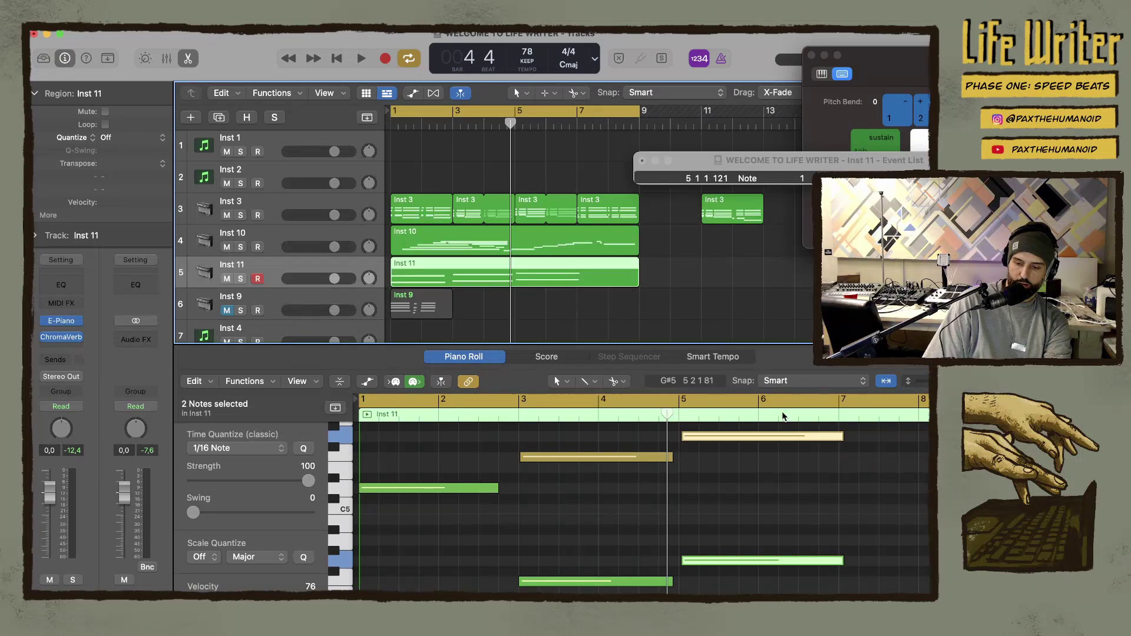
Shorten the two Inst 11 notes at bar 5 to end just before bar 7 and copy them to bar 7, four semitones lower
scroll(740, 485, right, 3)
scroll(739, 486, down, 1)
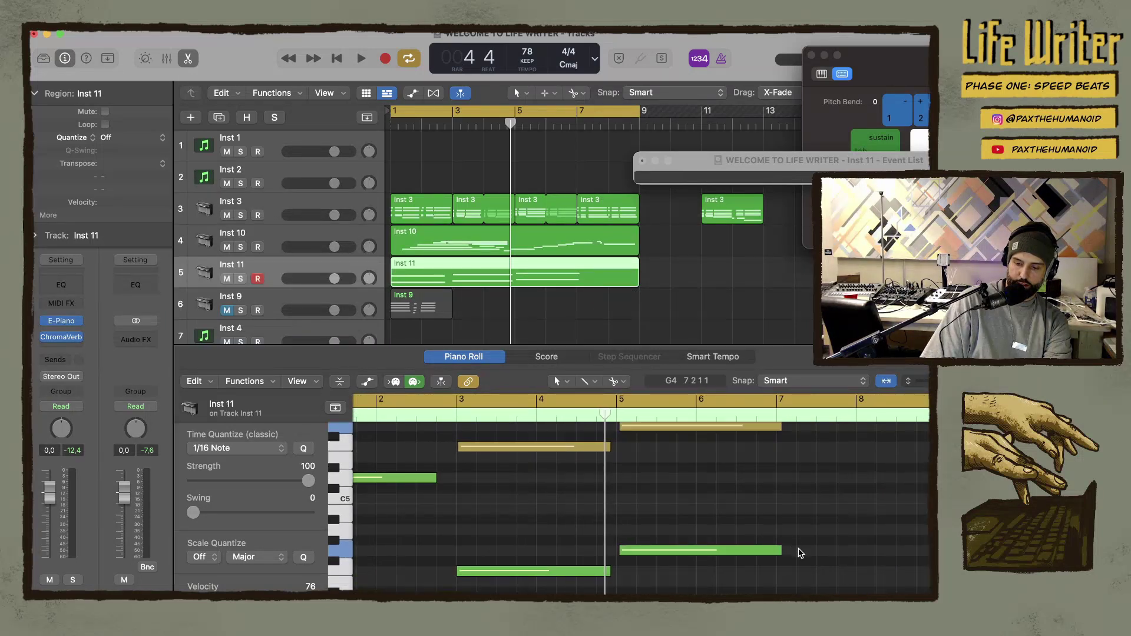
drag(798, 550, 769, 426)
drag(641, 428, 796, 471)
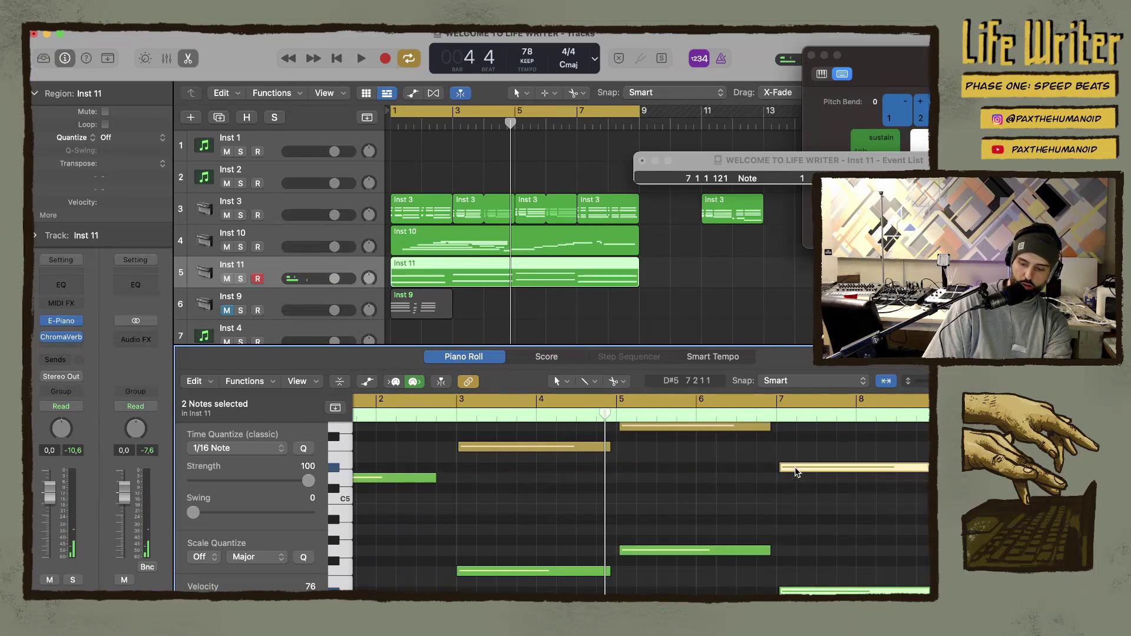
Play the beat from bar 1 and lengthen the first two Inst 11 notes into the last beat of bar 2
key(Return)
key(space)
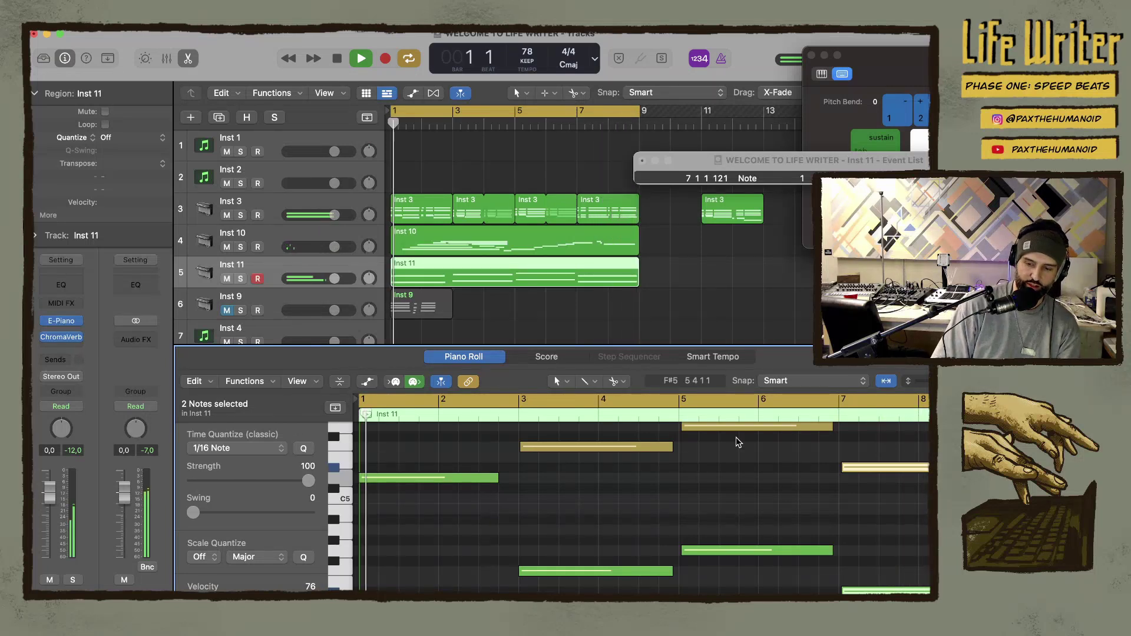
scroll(797, 517, right, 1)
scroll(796, 516, right, 5)
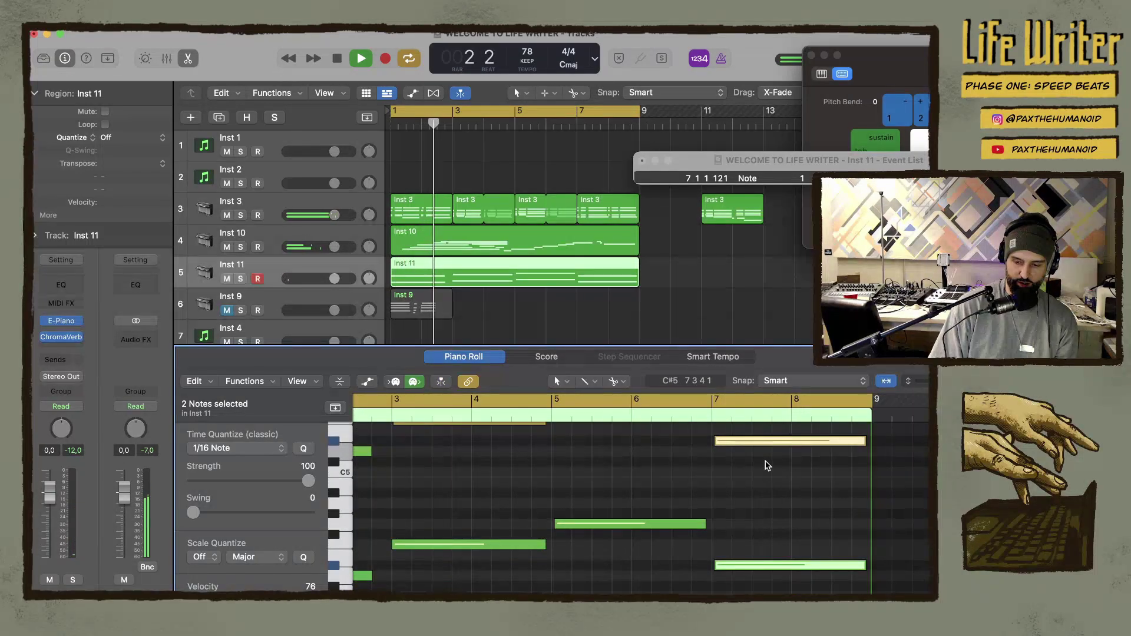
mouse_move(747, 443)
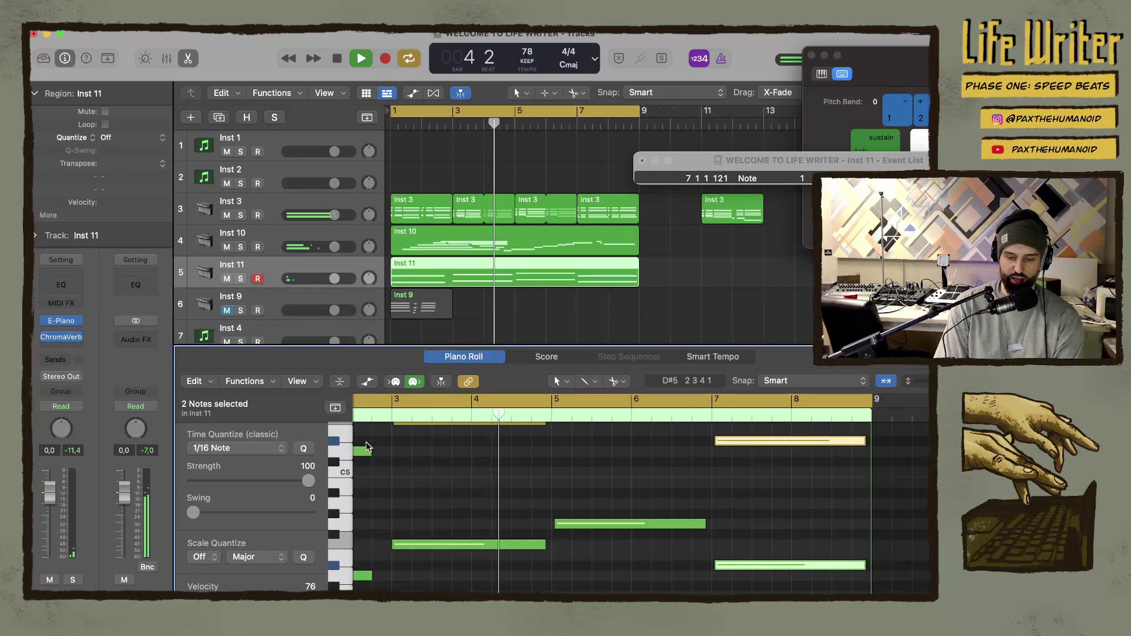
drag(366, 443, 367, 583)
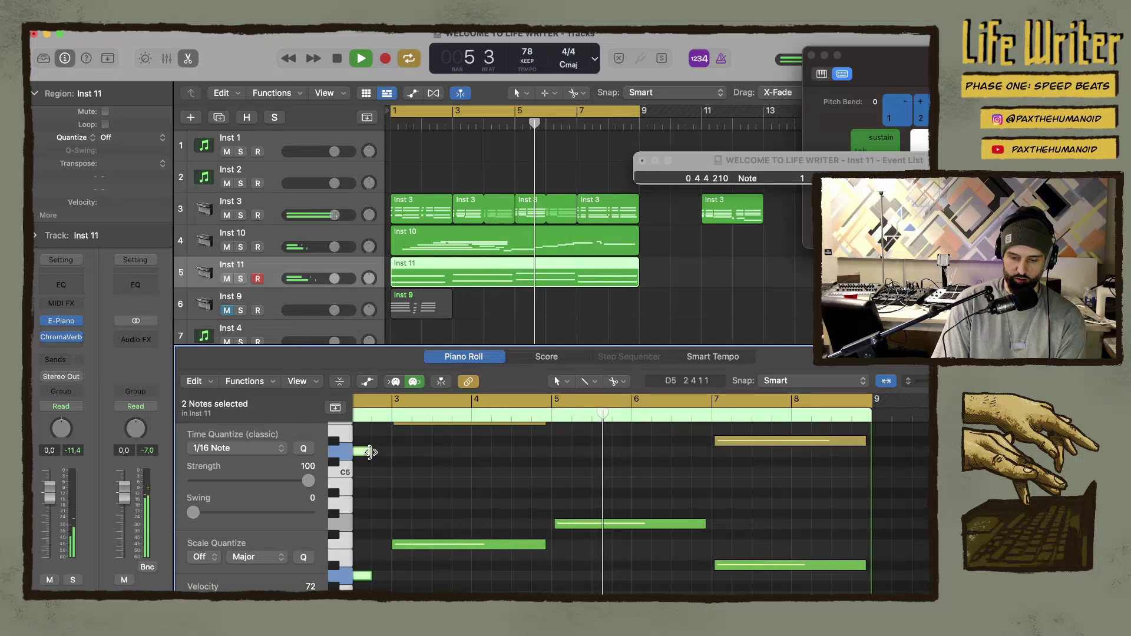
drag(370, 452, 380, 453)
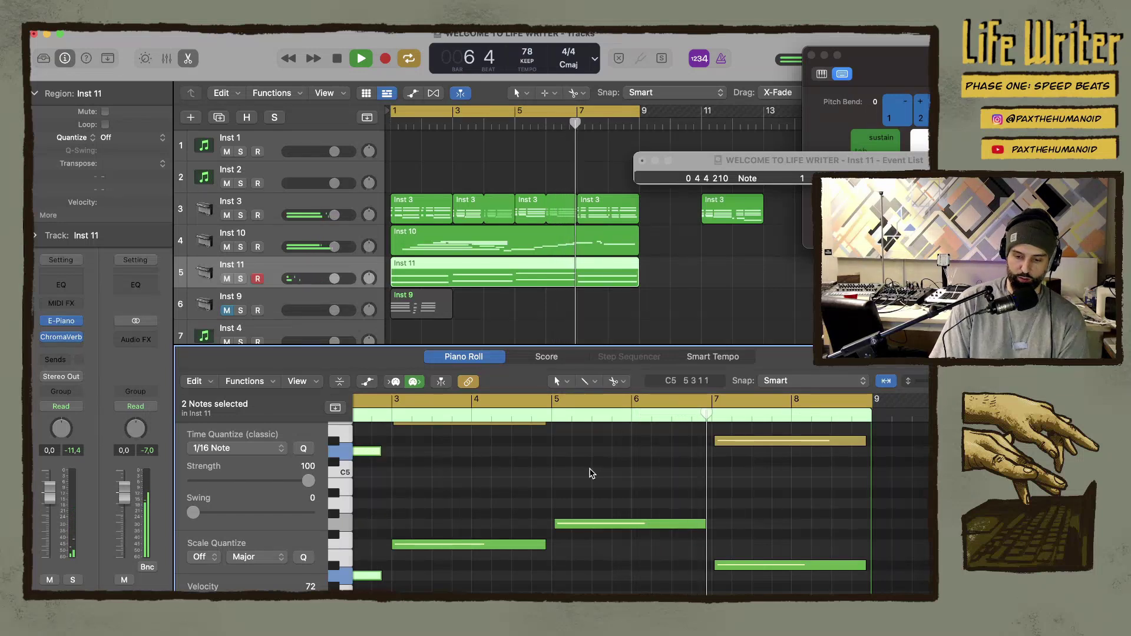
Close the Event List and insert a stereo Stereo Spread effect after ChromaVerb on the Inst 11 track
click(643, 161)
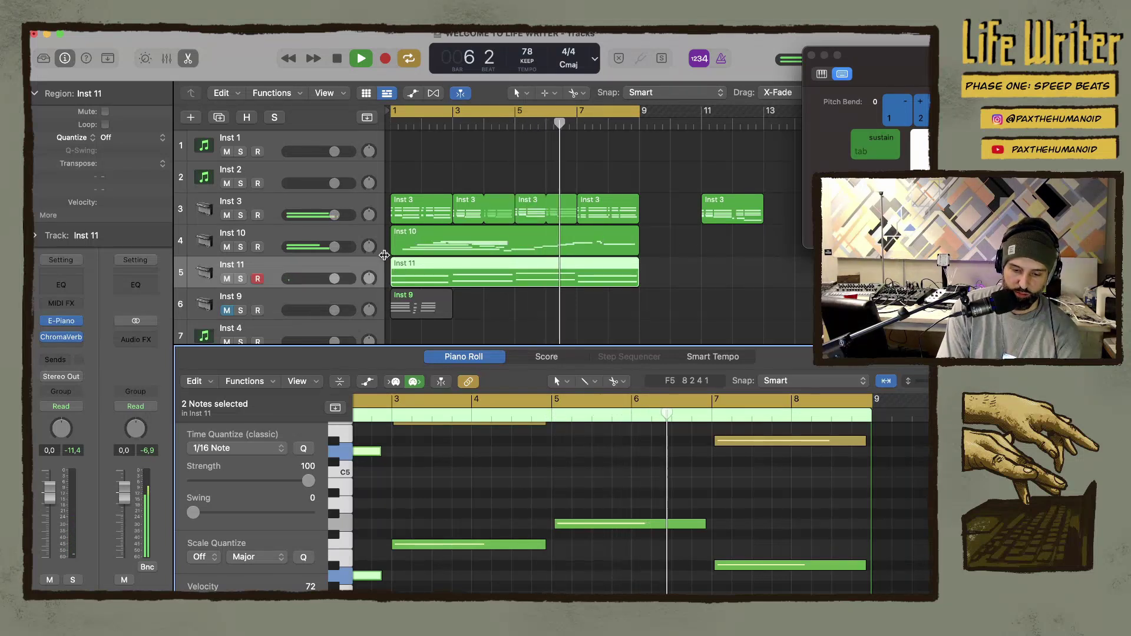
click(275, 269)
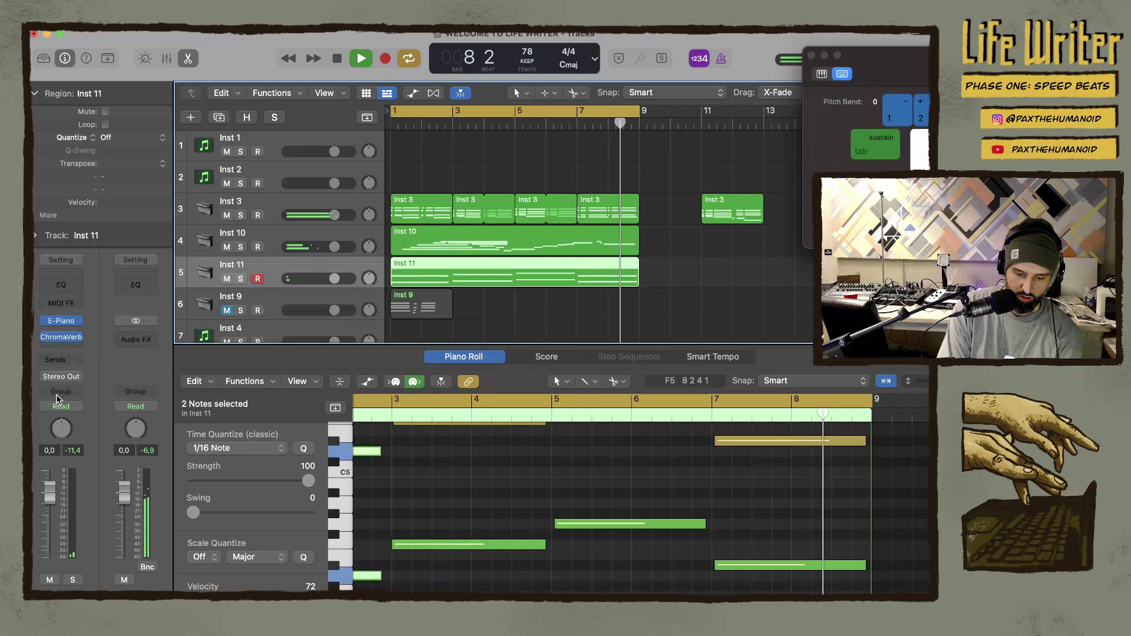
click(60, 349)
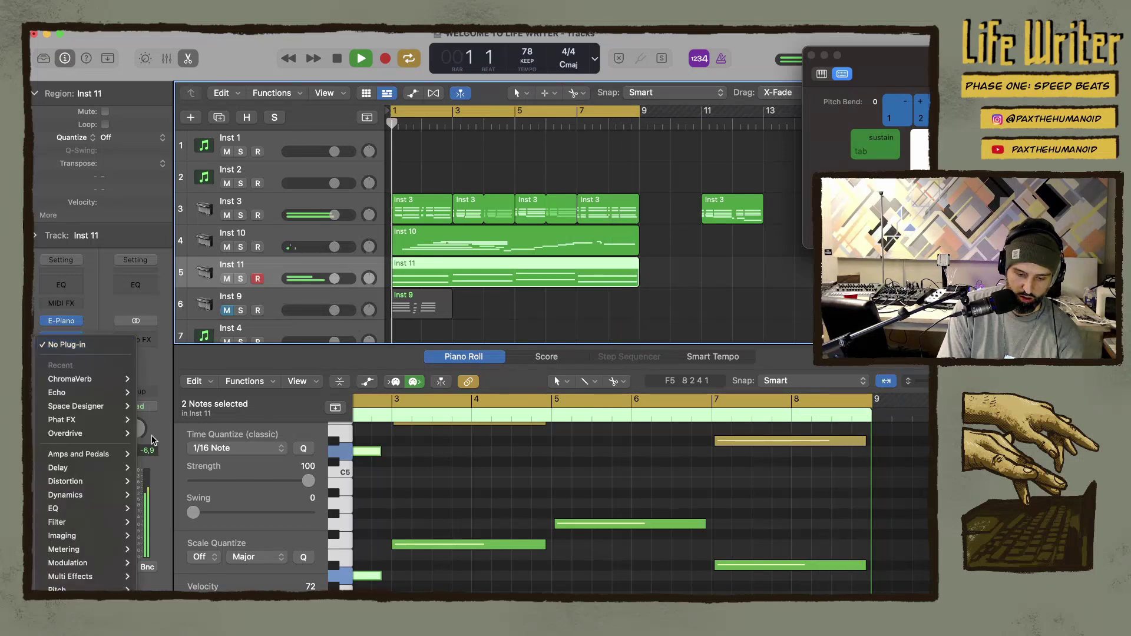
mouse_move(105, 489)
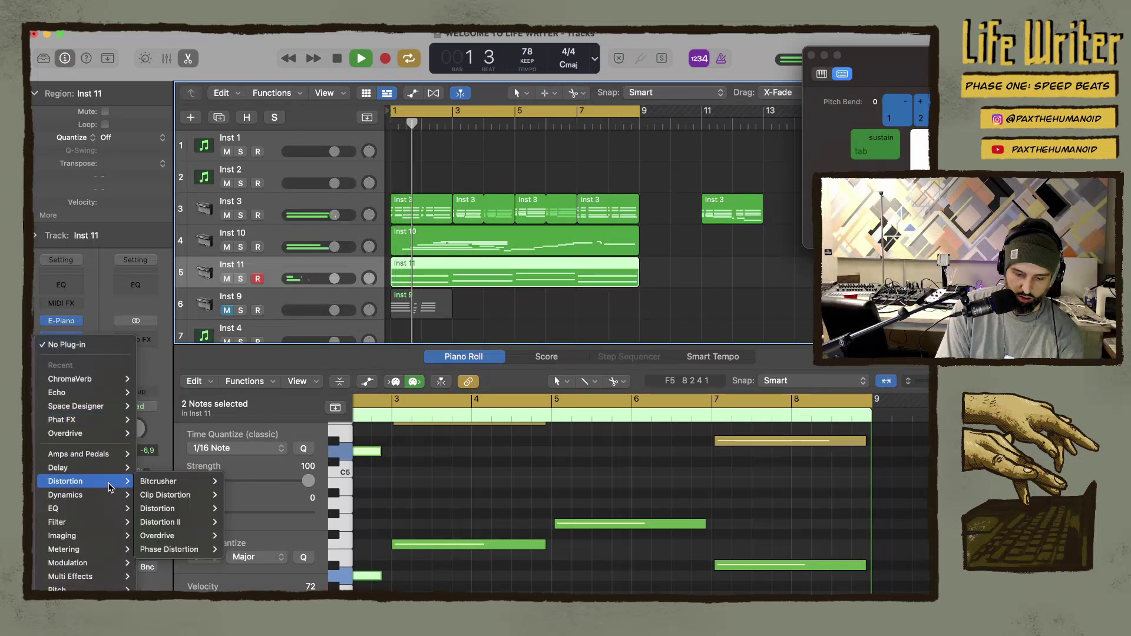
mouse_move(124, 535)
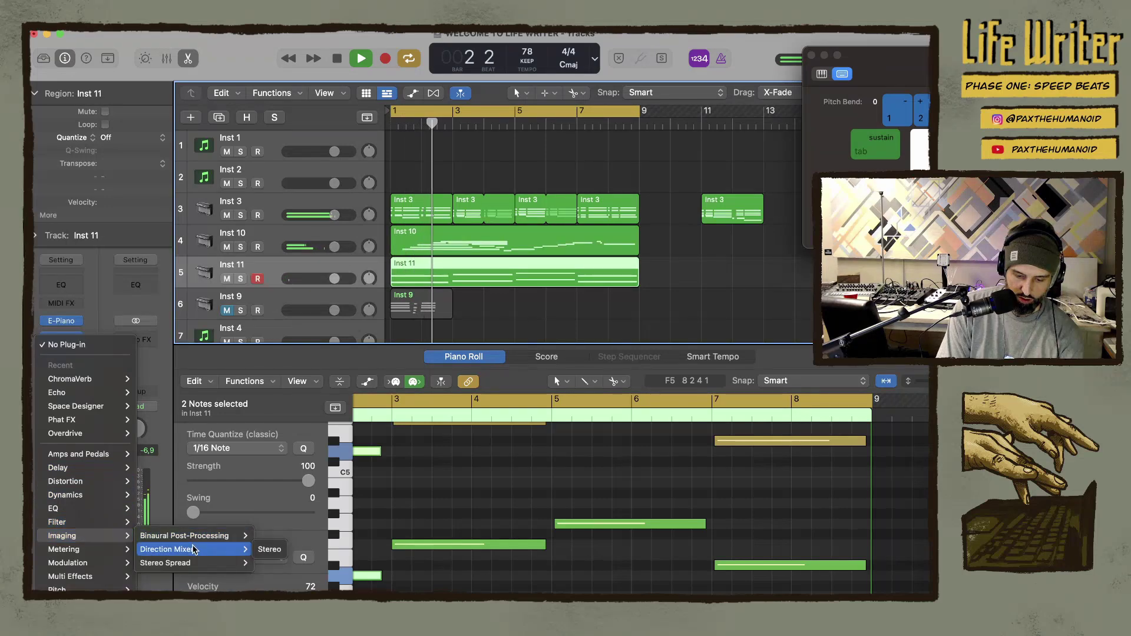
mouse_move(230, 563)
click(270, 564)
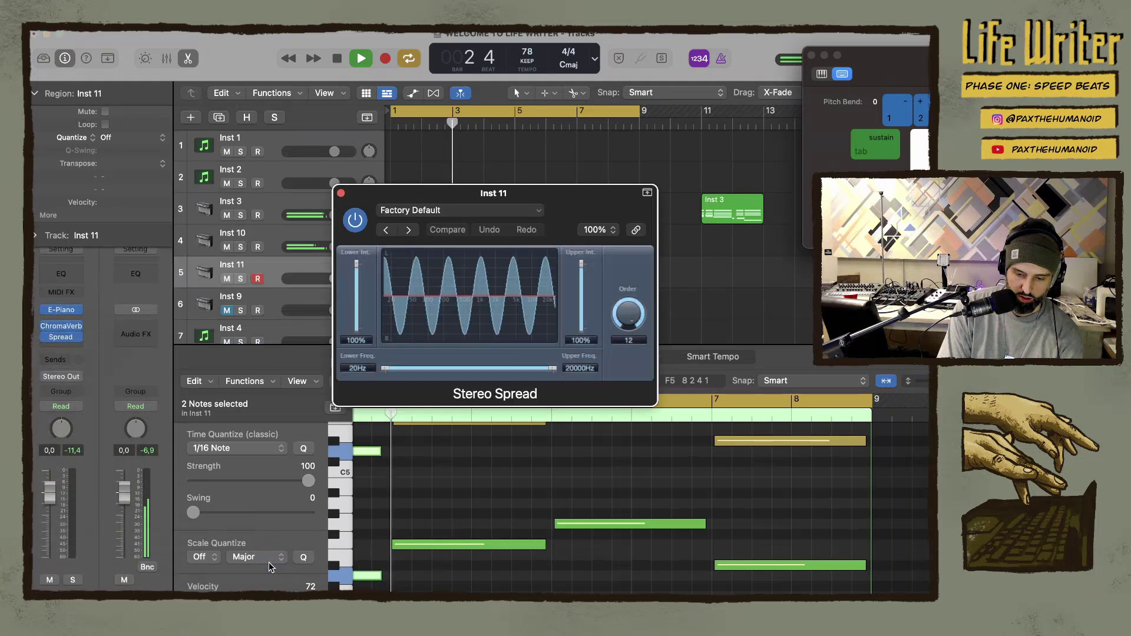
drag(430, 198, 187, 180)
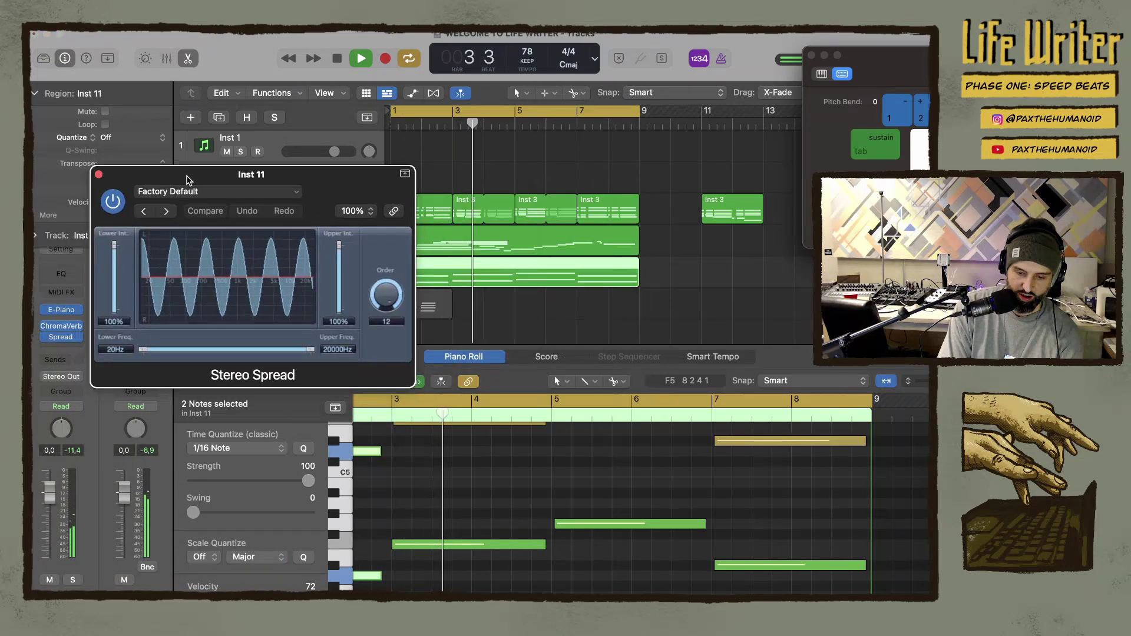
Set the Stereo Spread's lower intensity to 34% and upper intensity to about 64%, and close the plug-in window
drag(113, 246, 114, 266)
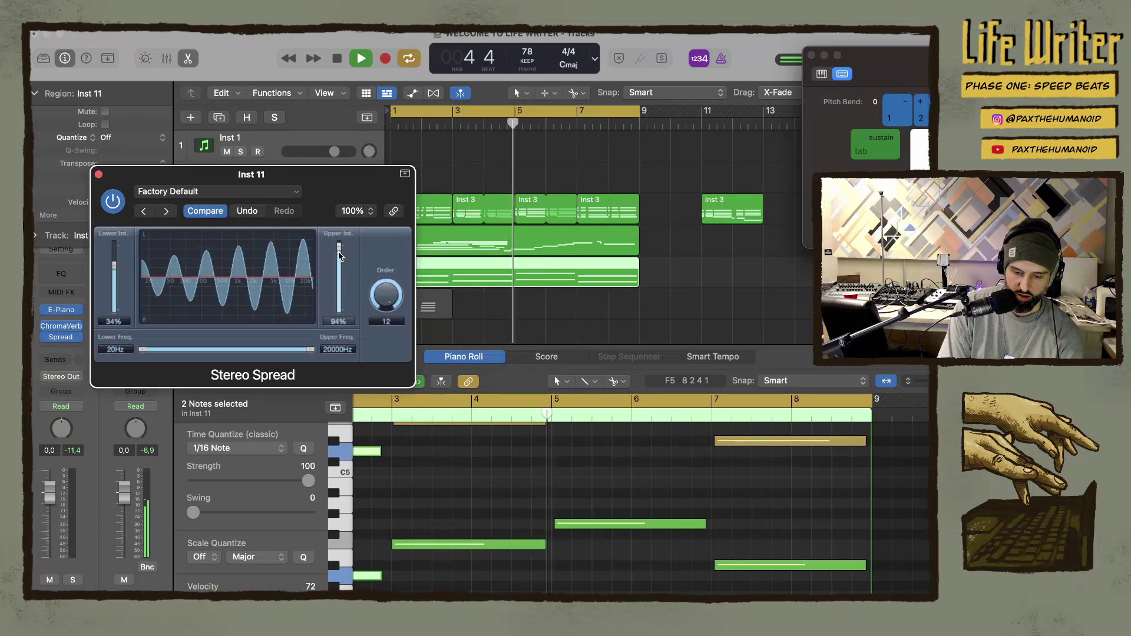
drag(342, 257, 341, 275)
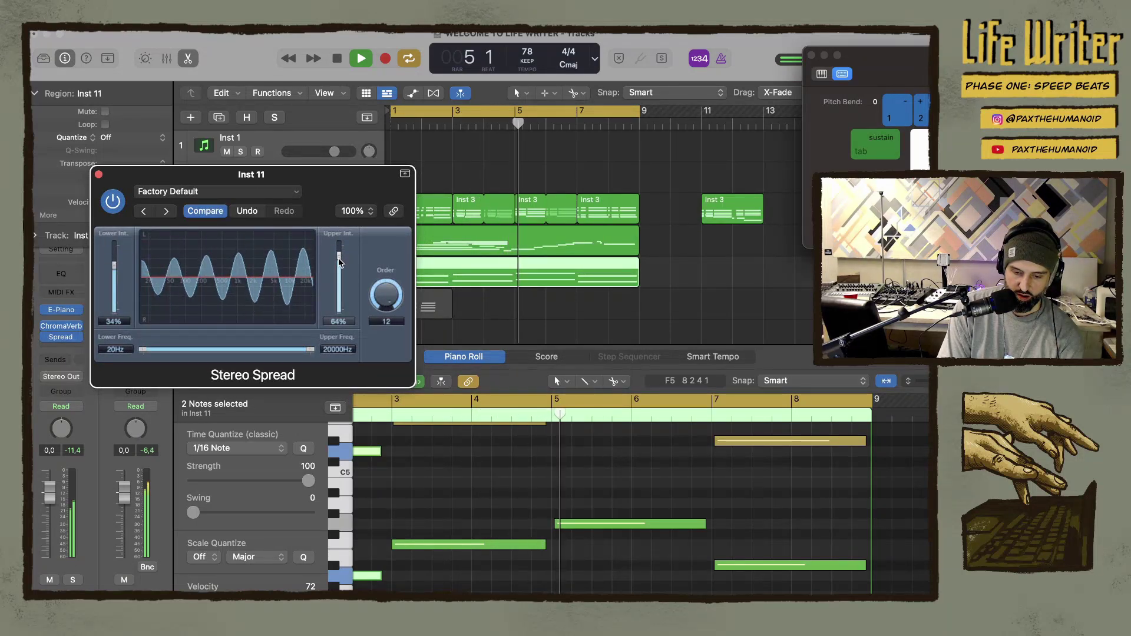
click(99, 175)
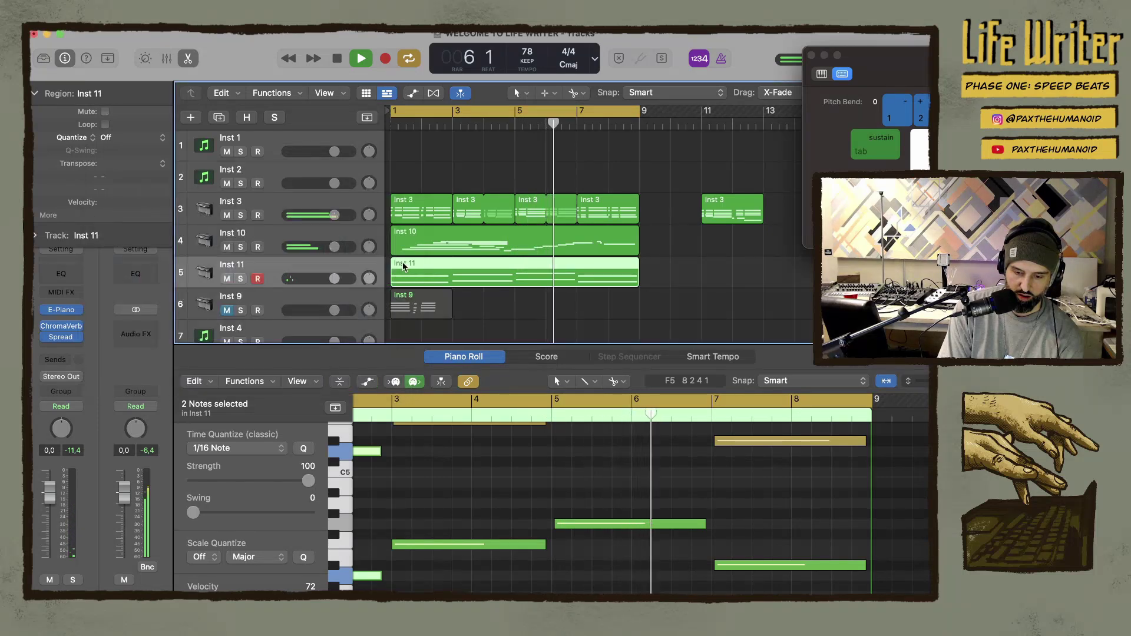
Pan the Inst 10 track to about -16
click(270, 242)
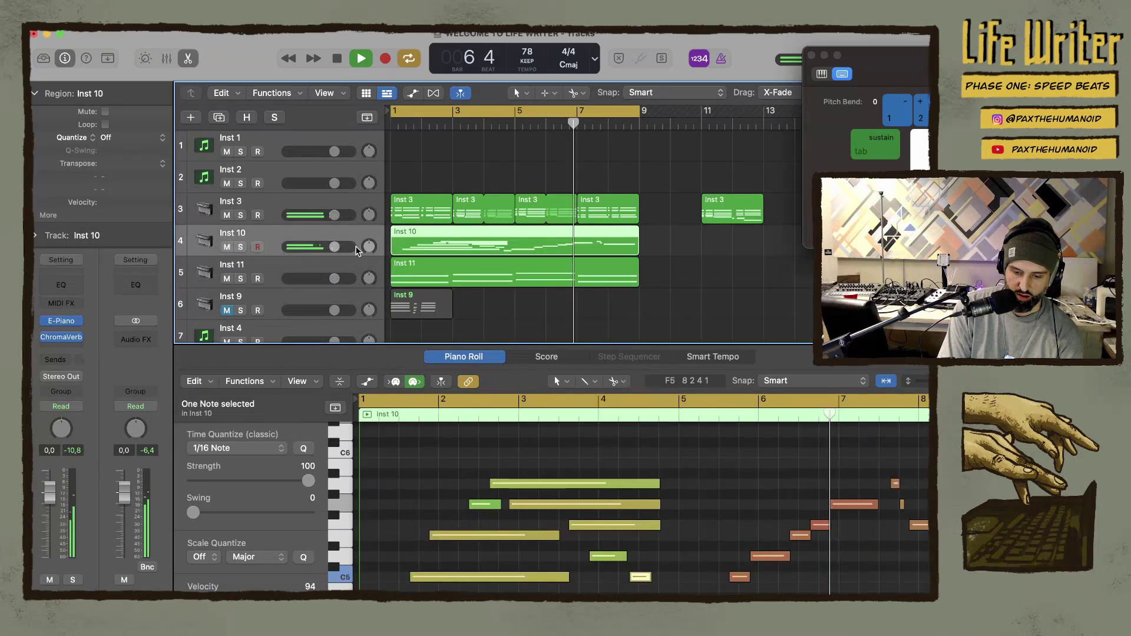
drag(369, 246, 368, 255)
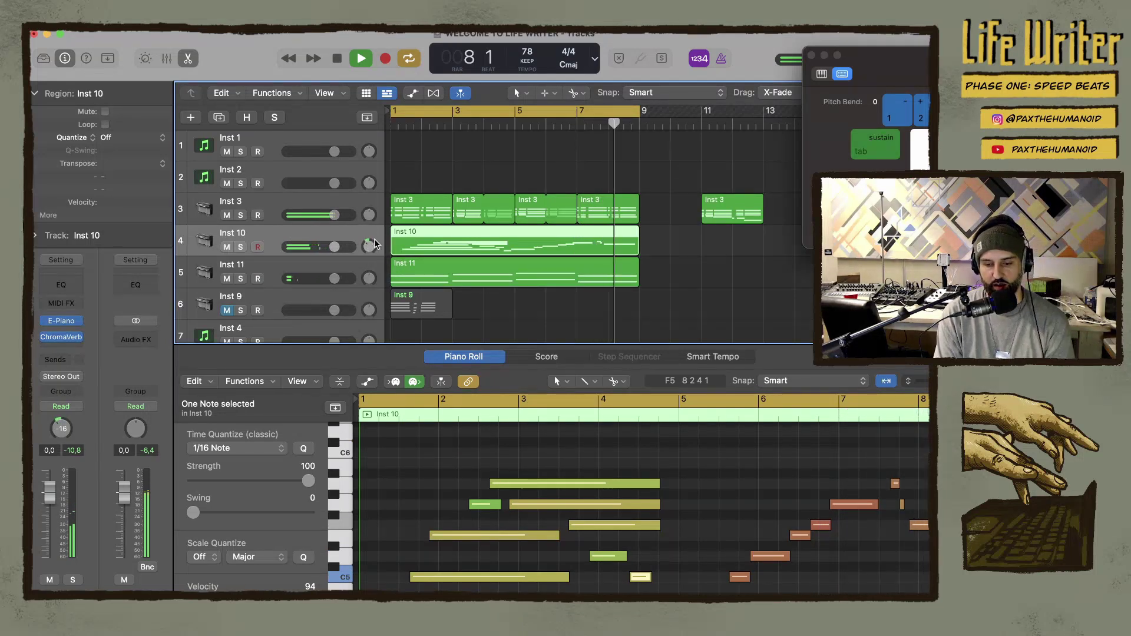
Load a stereo Vintage Clav instrument on the empty Inst 2 track
click(326, 206)
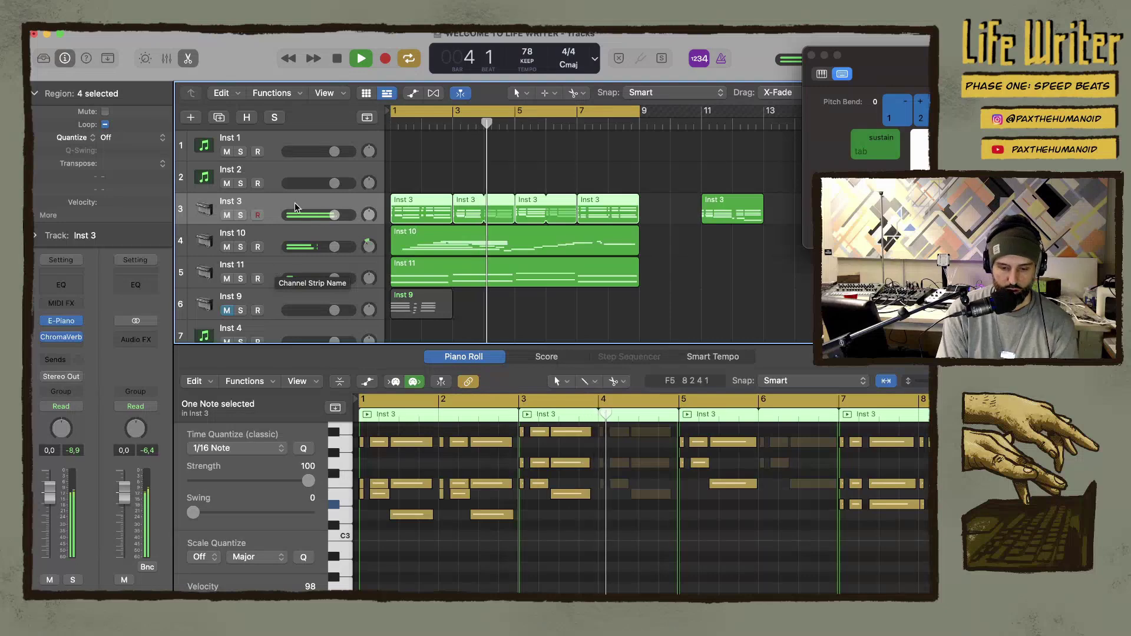
click(269, 177)
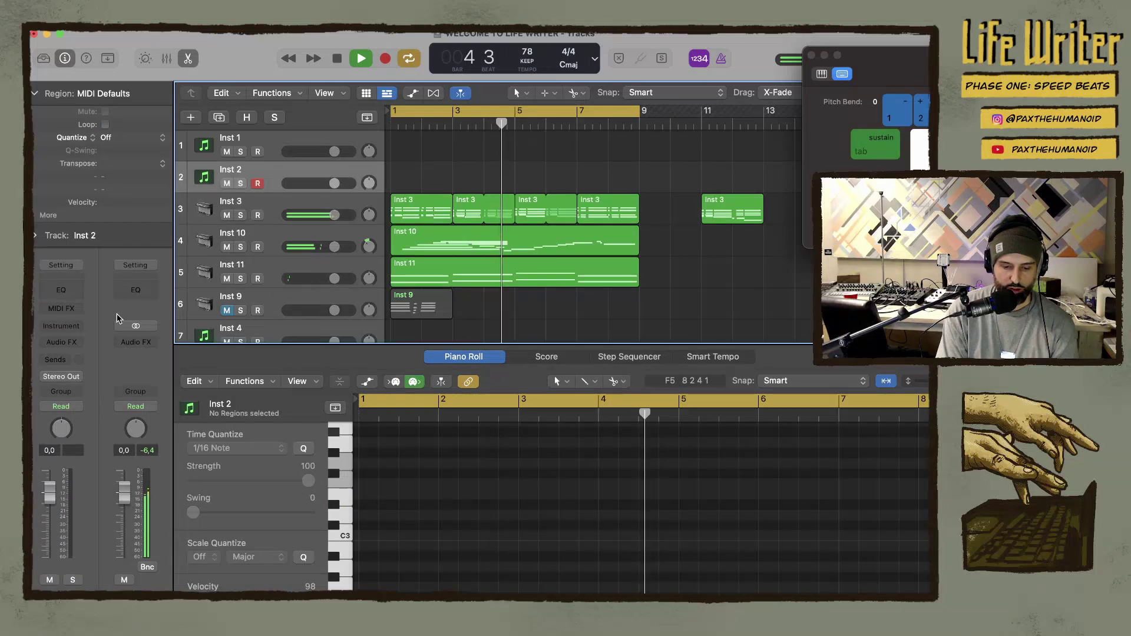
click(62, 326)
mouse_move(106, 370)
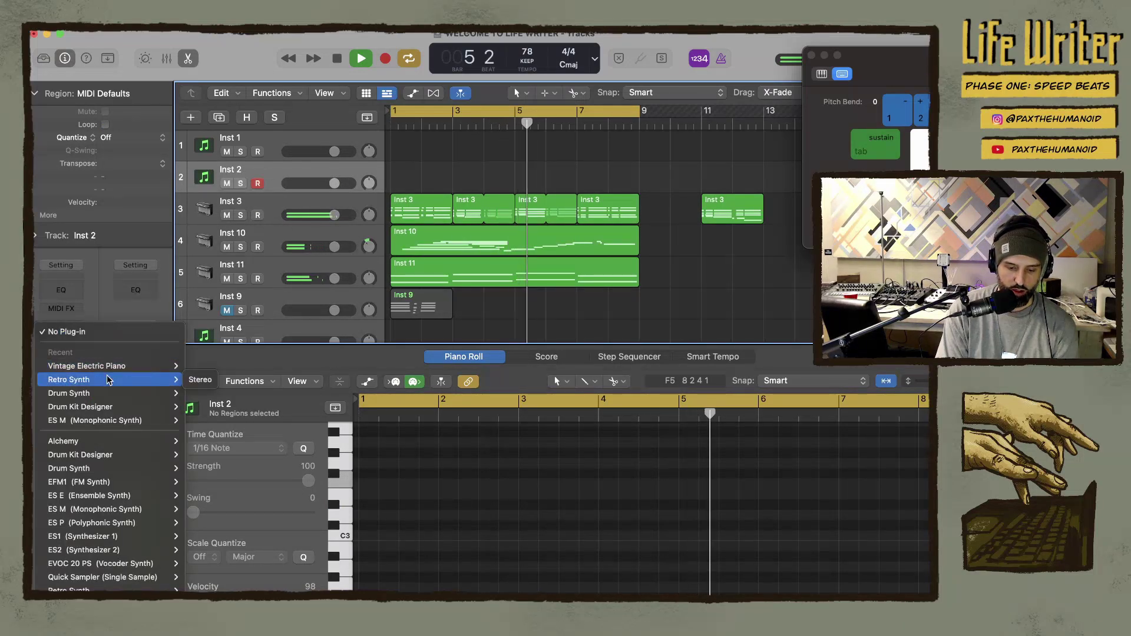
mouse_move(120, 399)
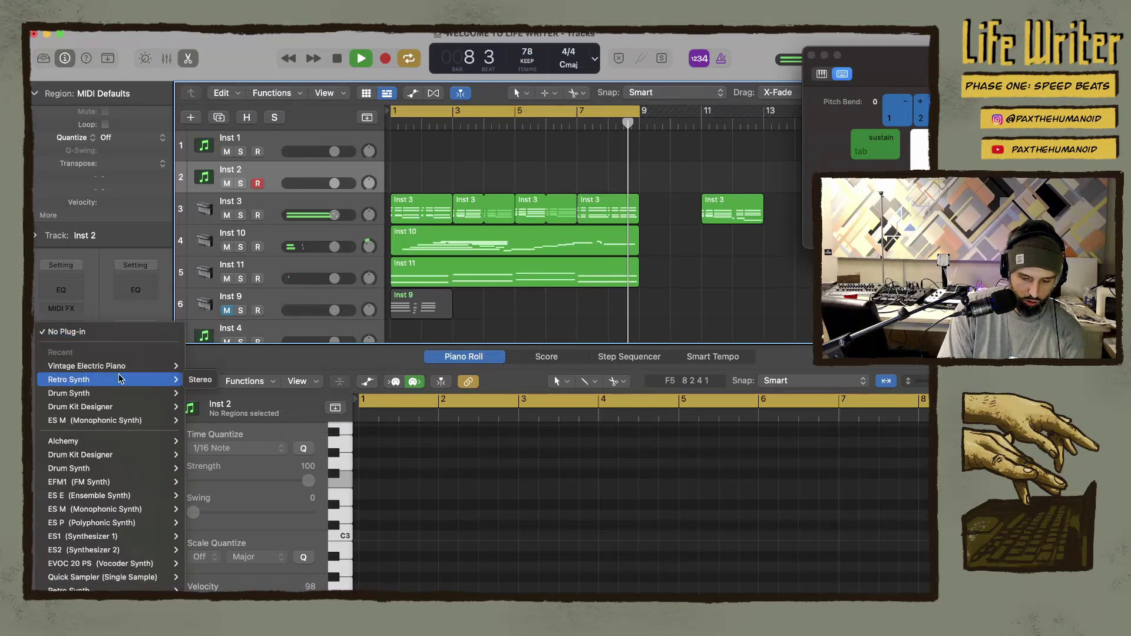
click(75, 334)
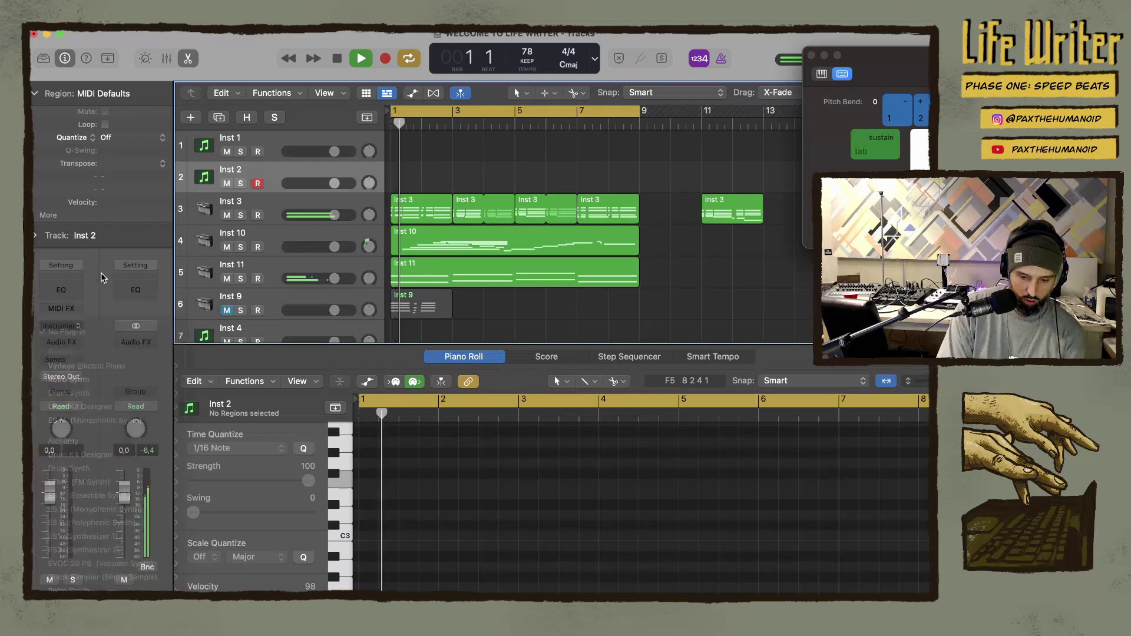
click(75, 333)
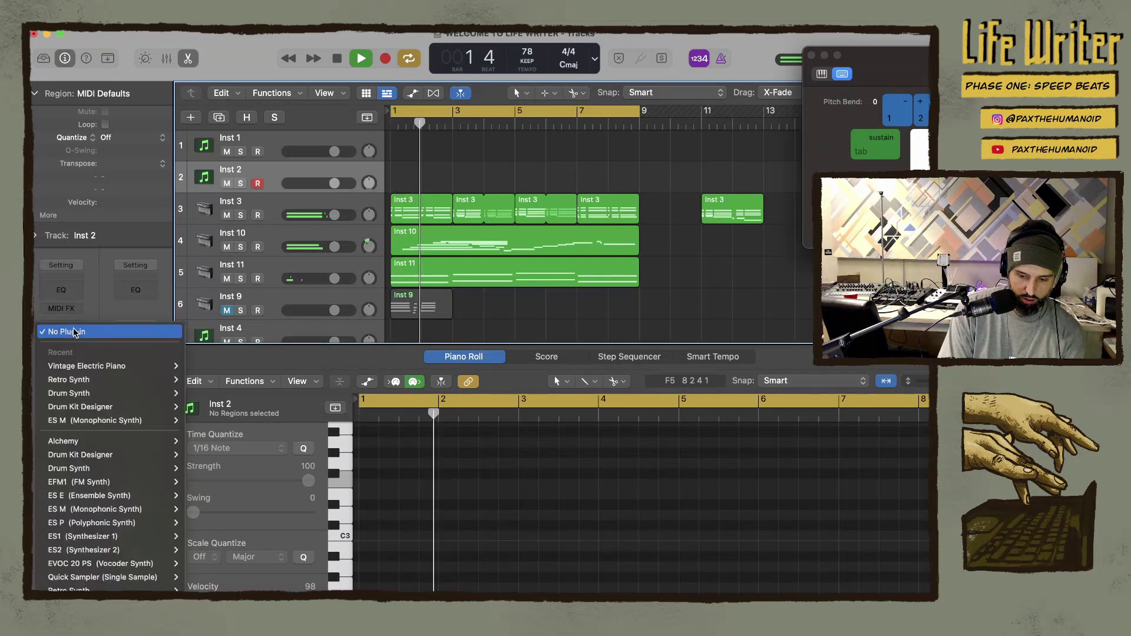
mouse_move(100, 483)
scroll(112, 492, down, 10)
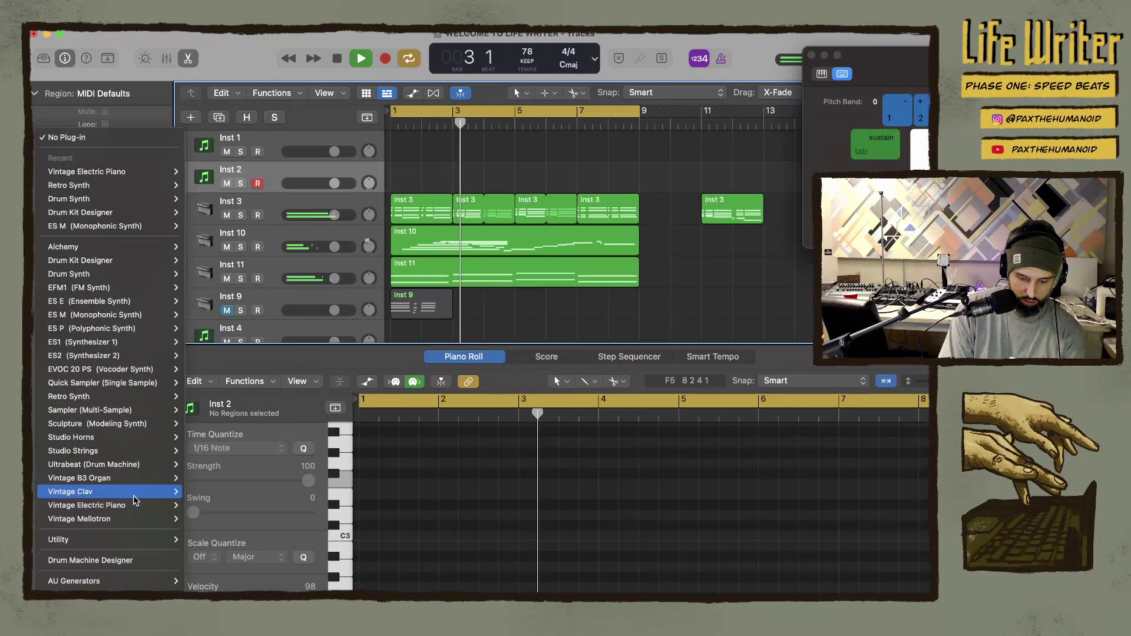
mouse_move(142, 482)
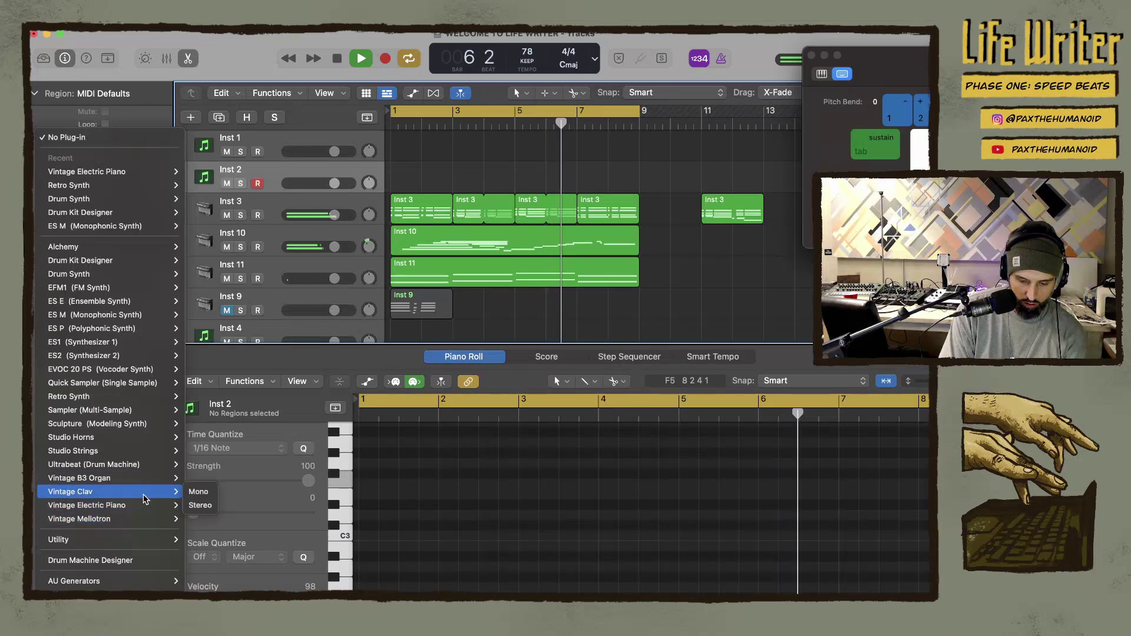
click(196, 505)
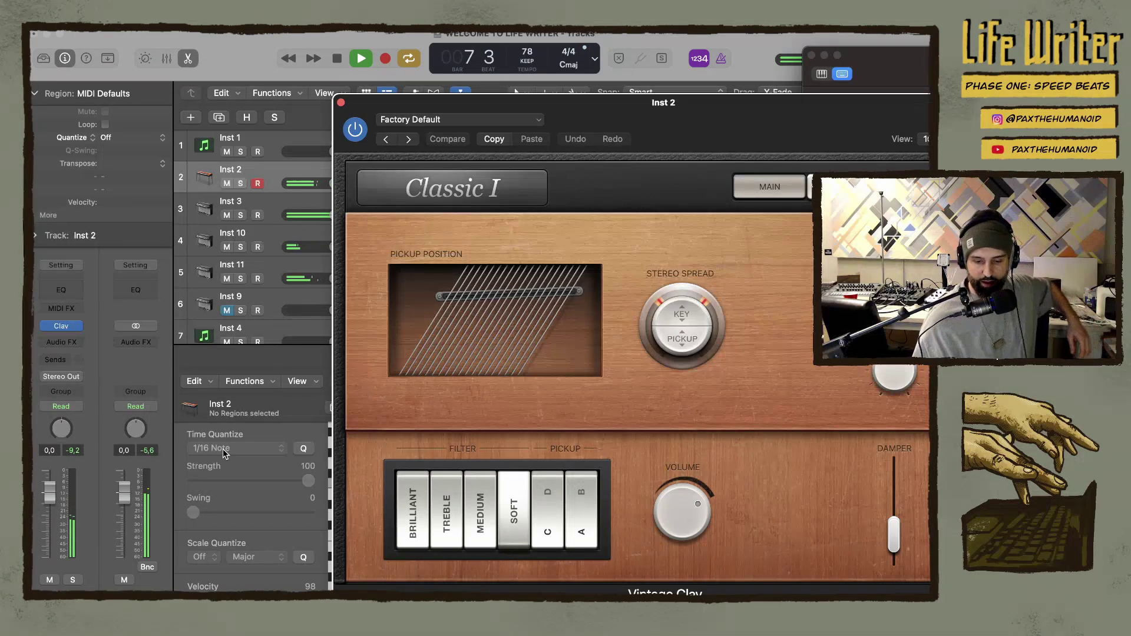
Replace the Vintage Clav on the Inst 2 track with a stereo Retro Synth and adjust its Cents detune
click(76, 330)
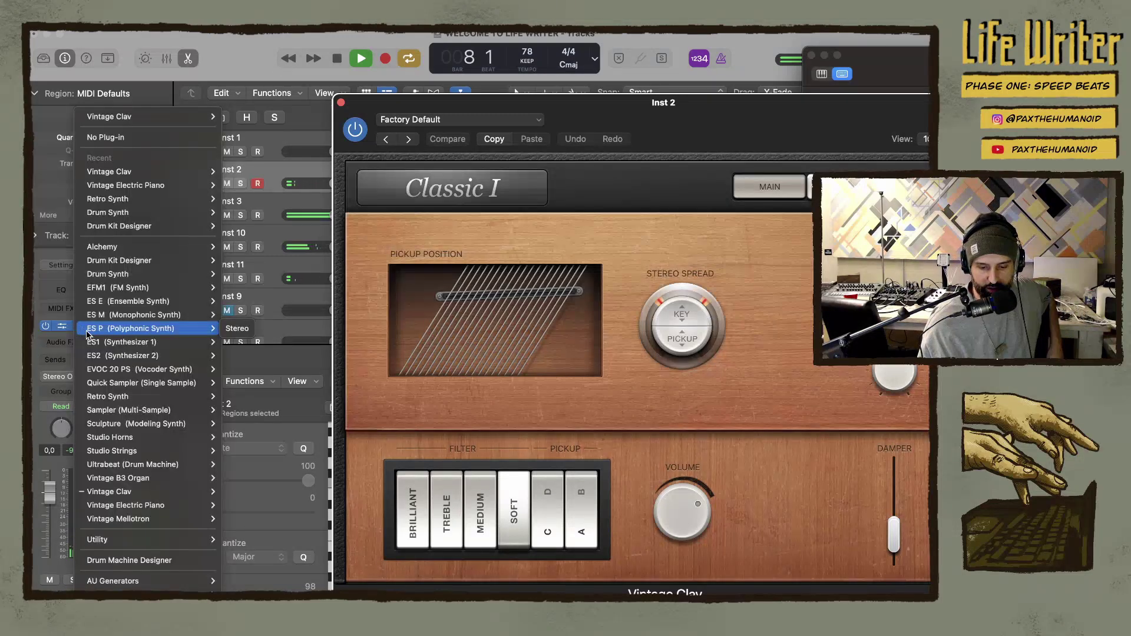
mouse_move(108, 345)
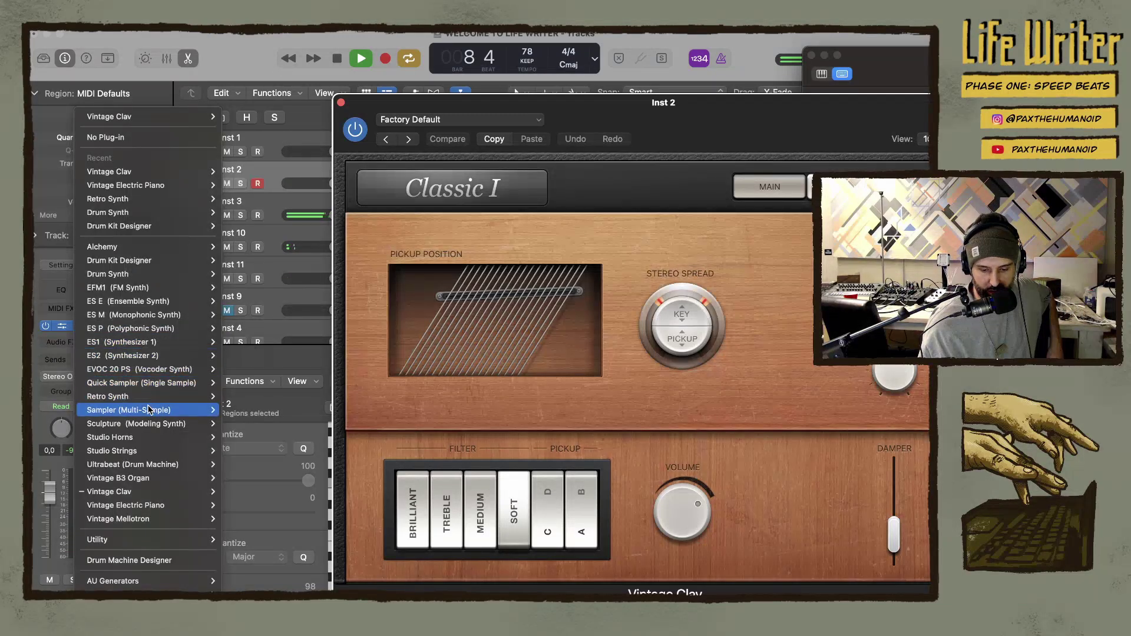
mouse_move(157, 493)
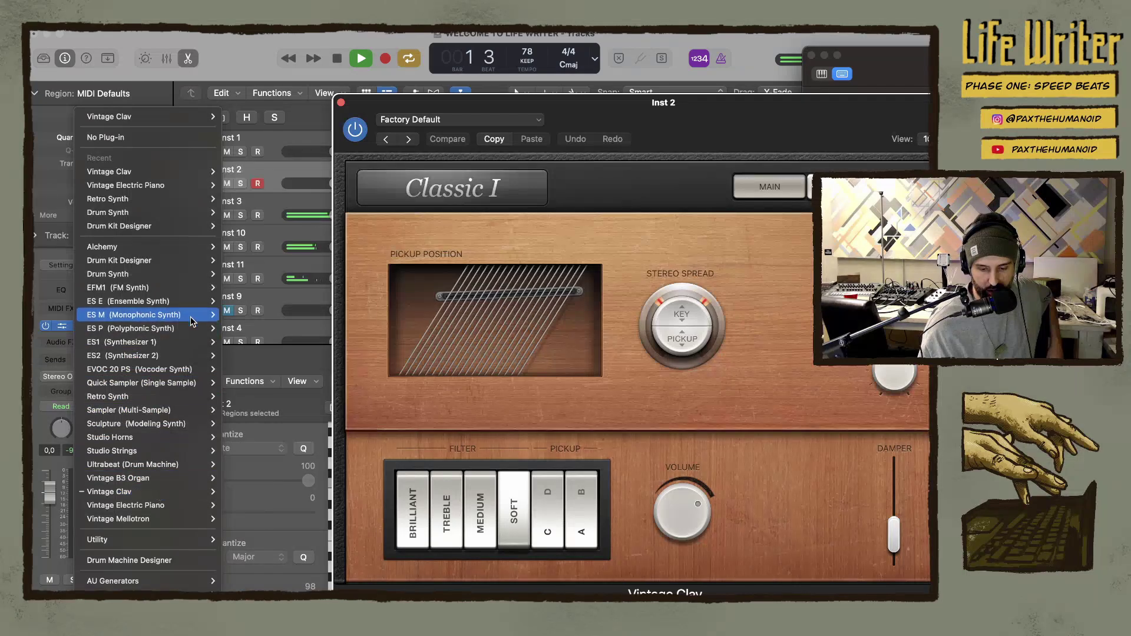
mouse_move(187, 203)
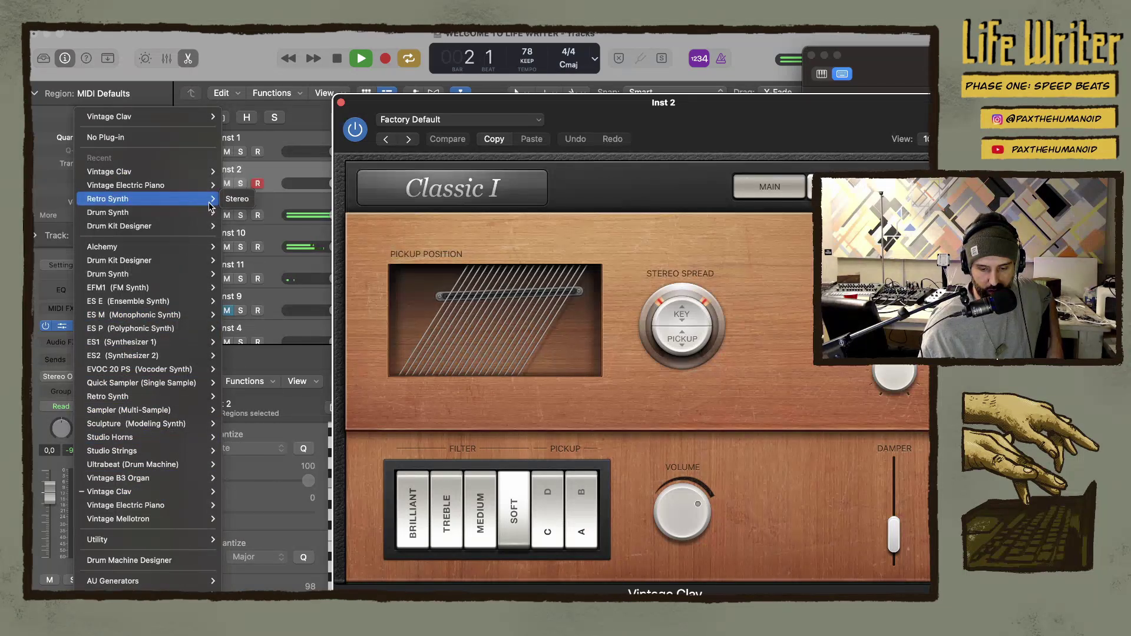
click(238, 201)
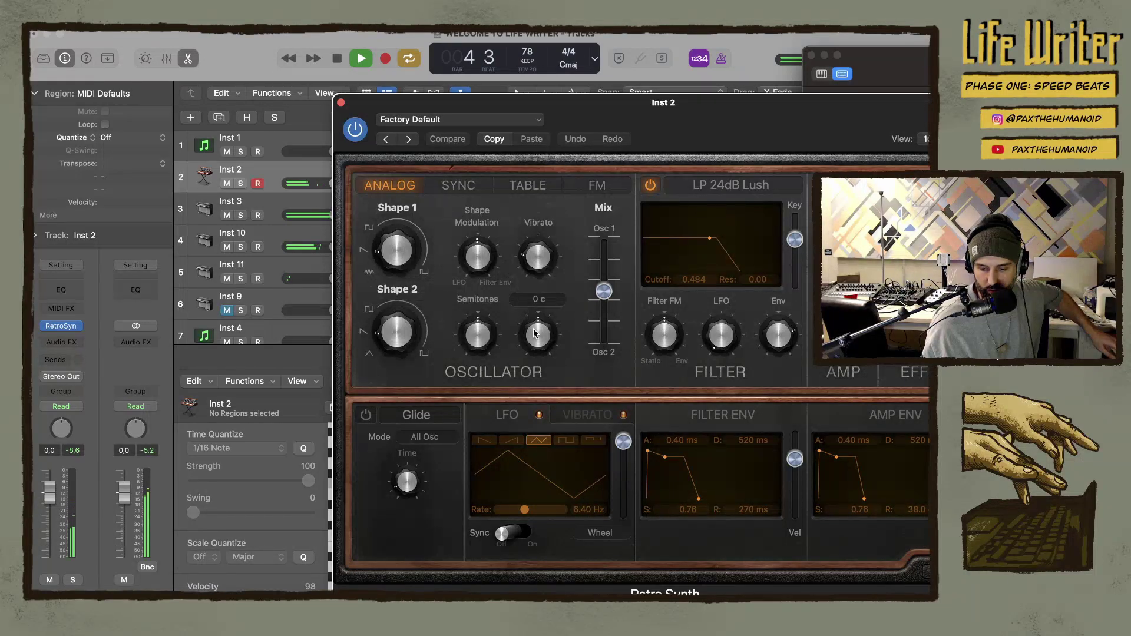
drag(533, 338, 533, 346)
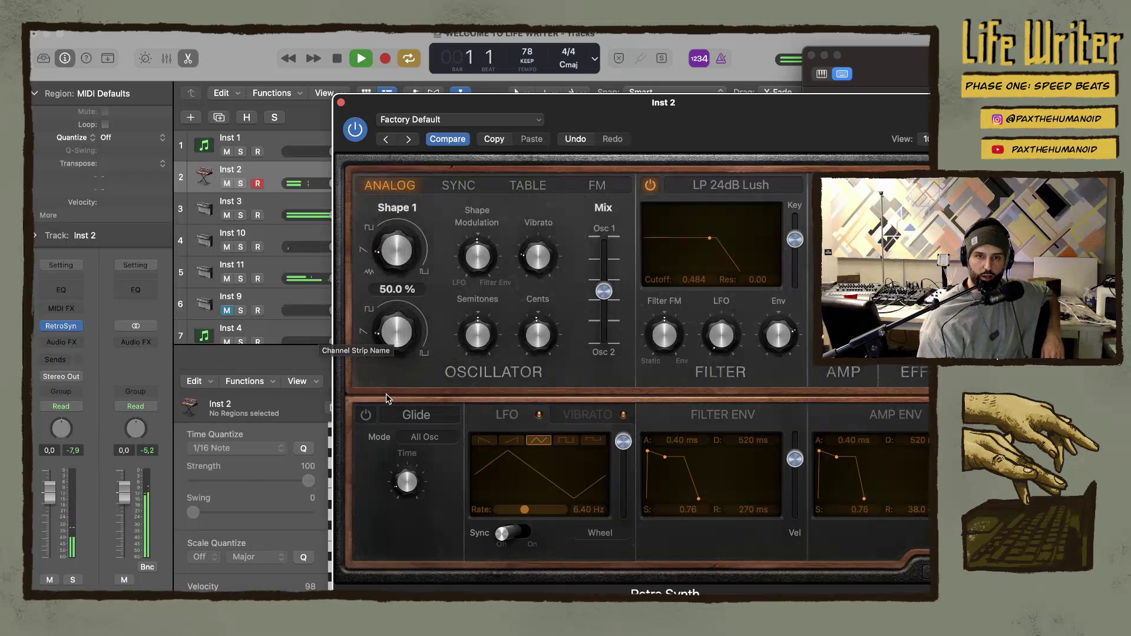
Shorten the cycle range to bars 1–3 and record a Retro Synth part into it on the Inst 2 track
drag(577, 108, 384, 257)
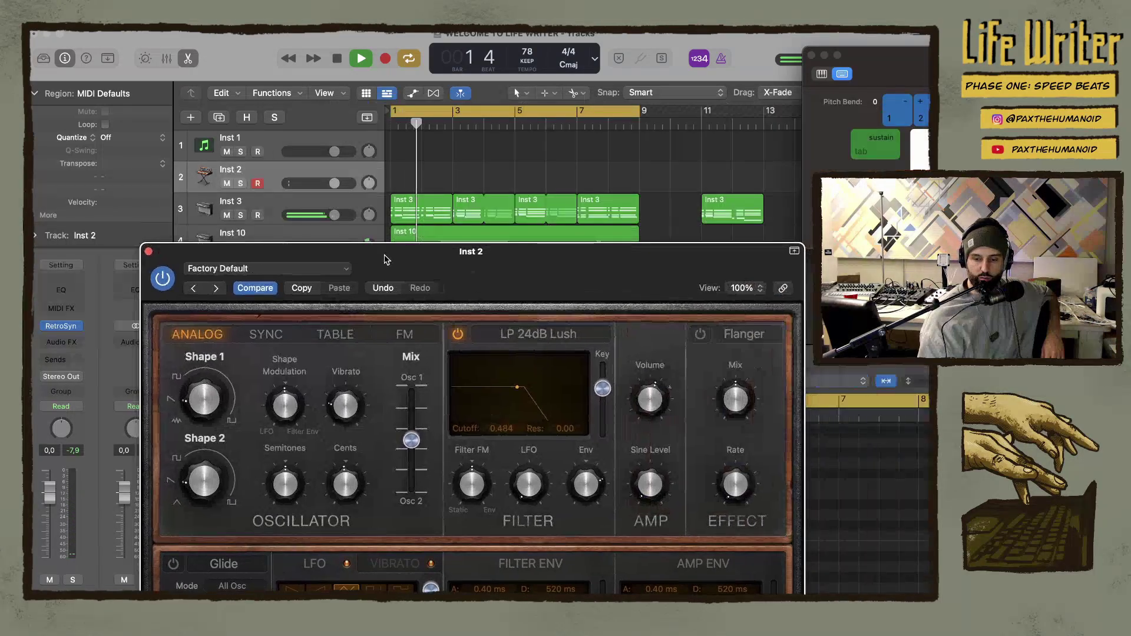
drag(637, 112, 452, 113)
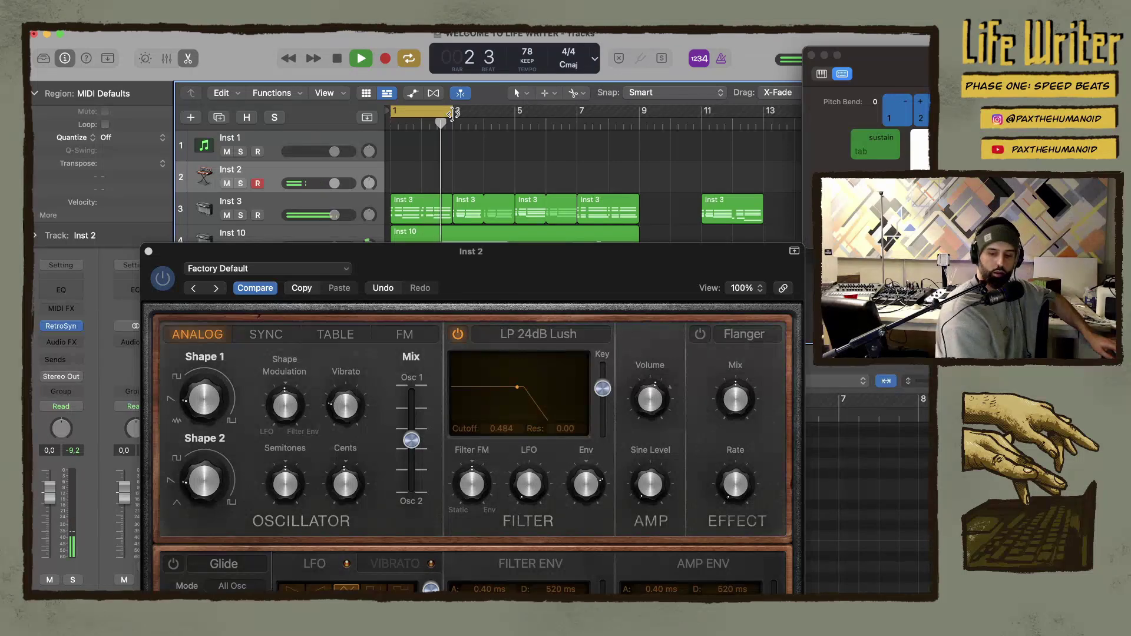
key(r)
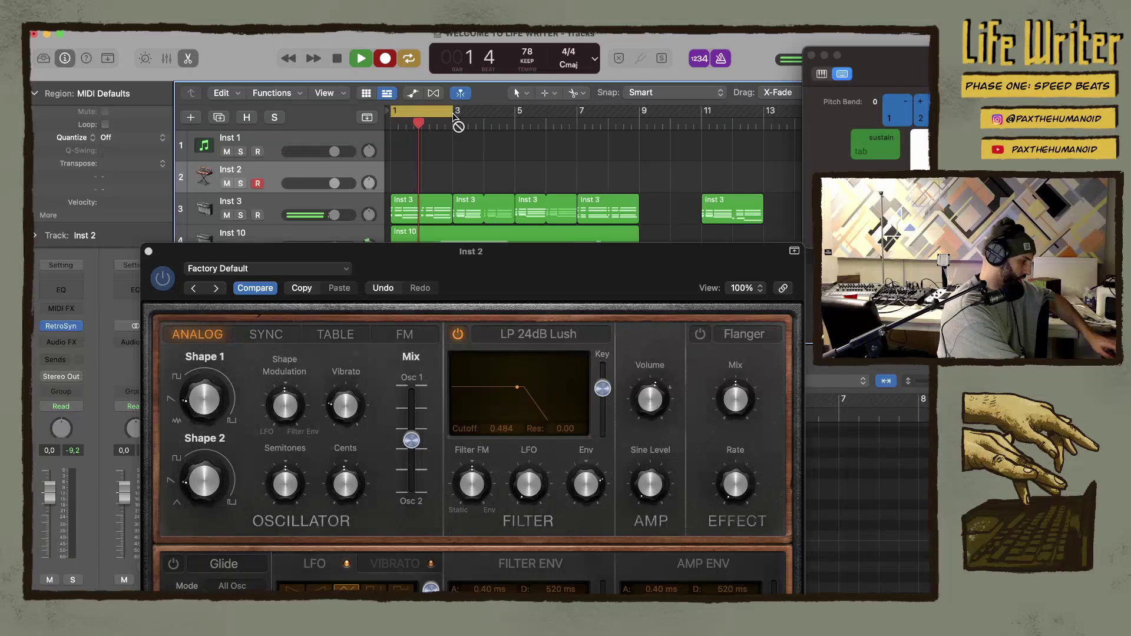
key(a)
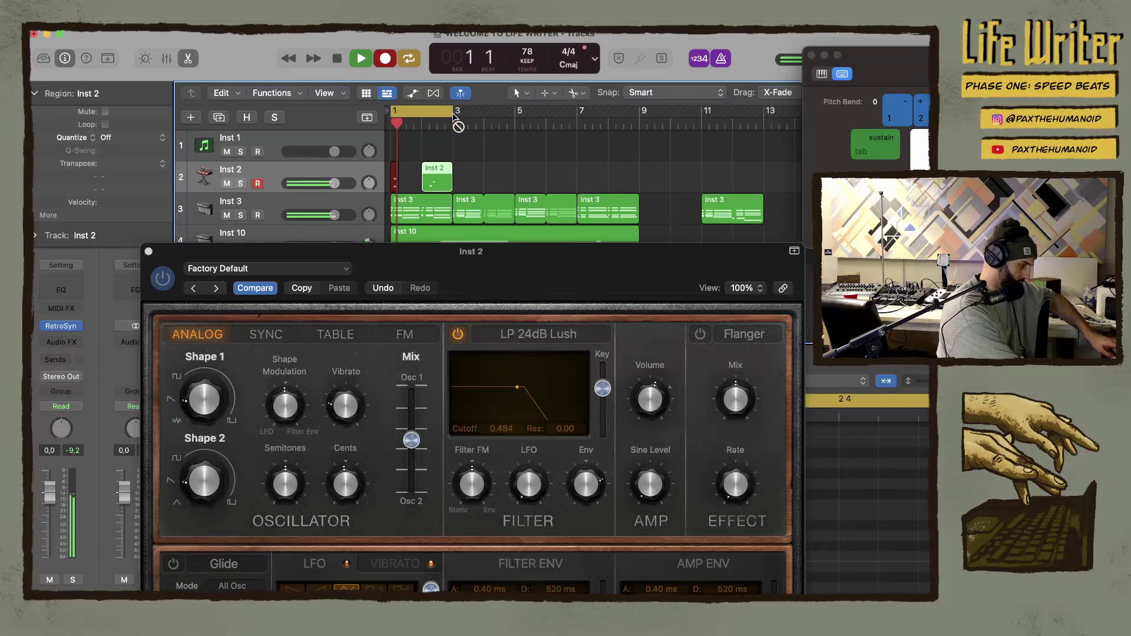
key(a)
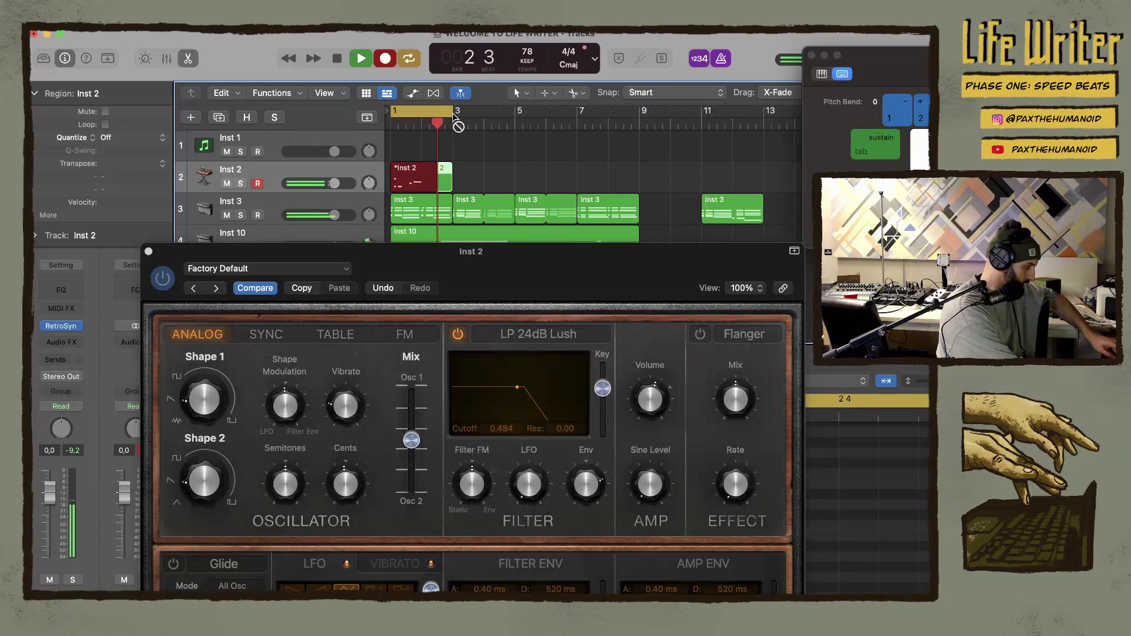
key(a)
key(shift+r)
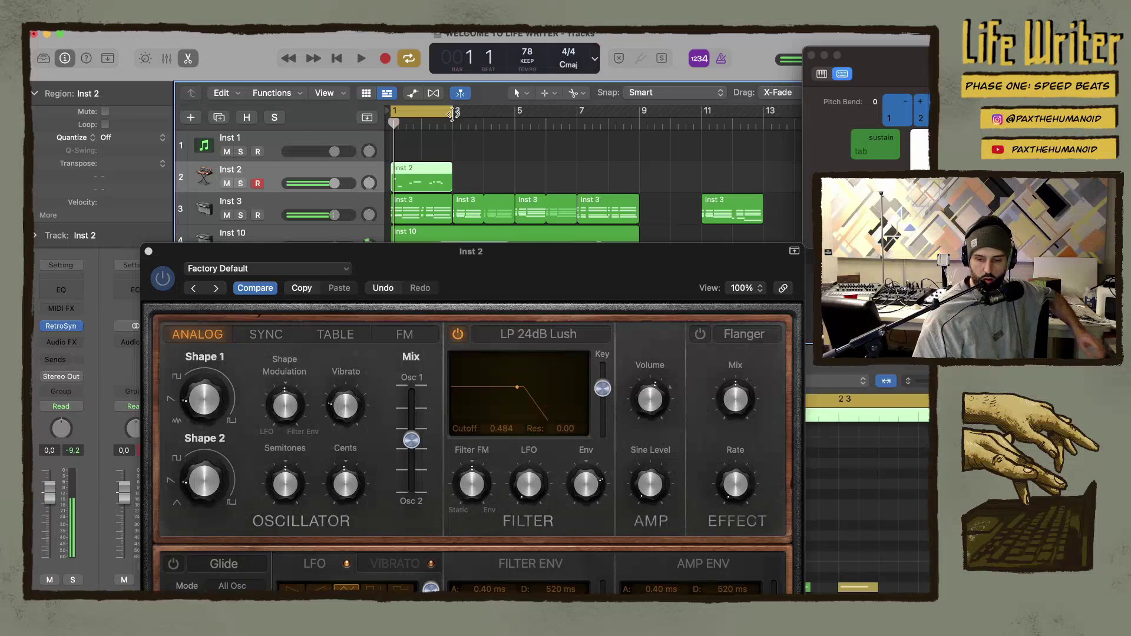
Open the new Inst 2 region for note editing, close the synth window and quantize all its notes to 1/16
click(430, 173)
double_click(430, 171)
drag(450, 248, 272, 147)
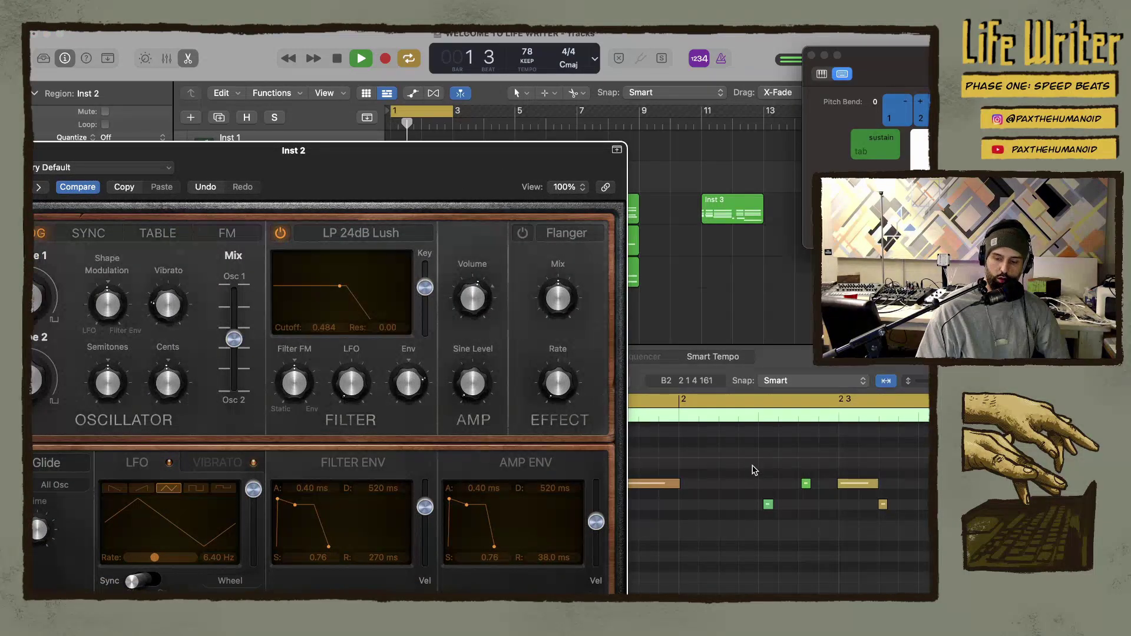
click(724, 488)
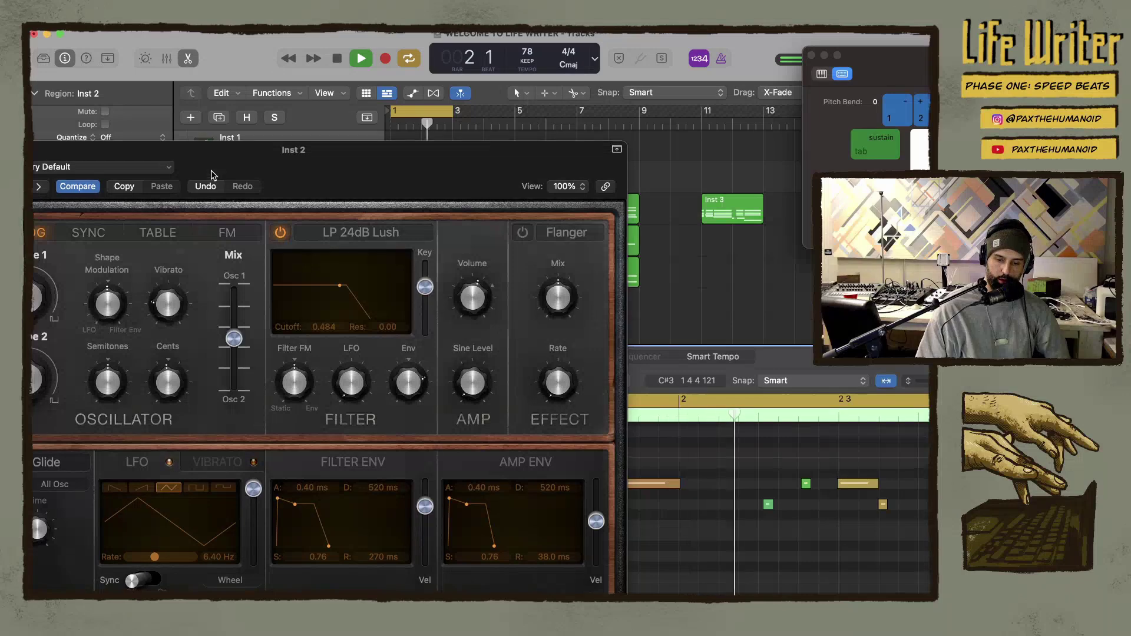
drag(213, 151, 577, 143)
click(335, 143)
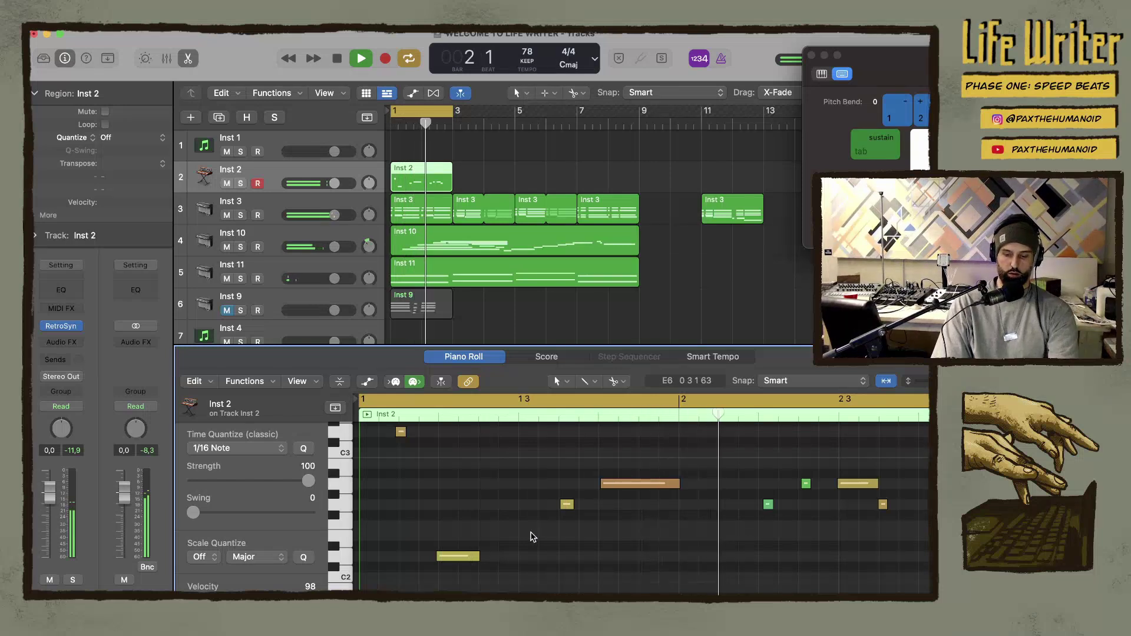
key(super+a)
click(303, 450)
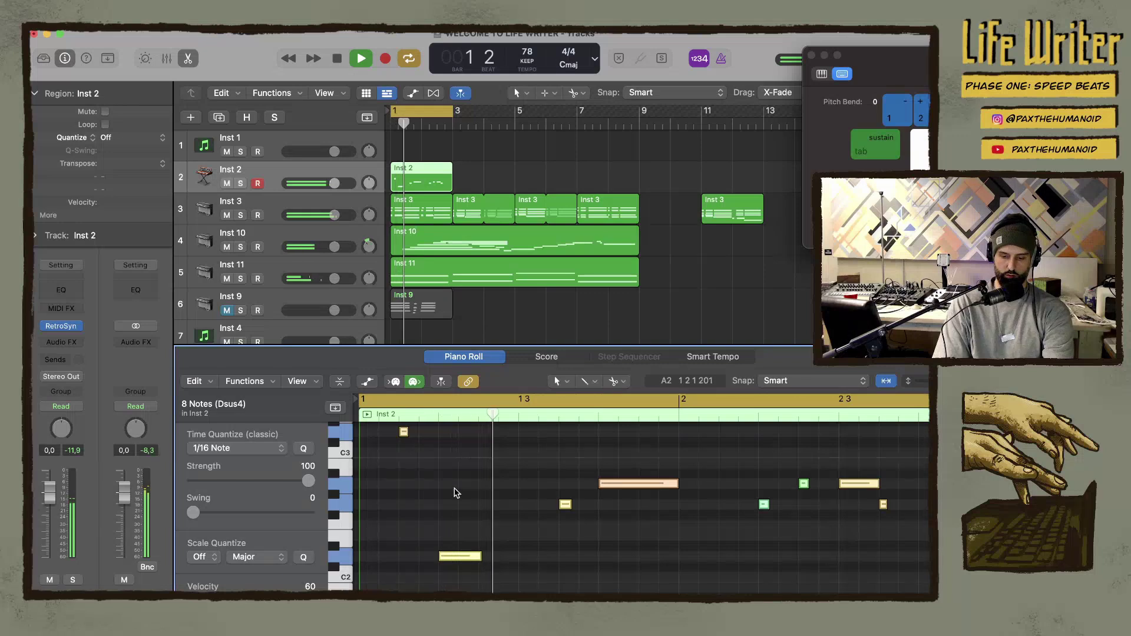
Transpose all notes of the first Inst 2 region down two octaves, taking the opening D3 to D1, and nudge them slightly later
scroll(416, 504, up, 3)
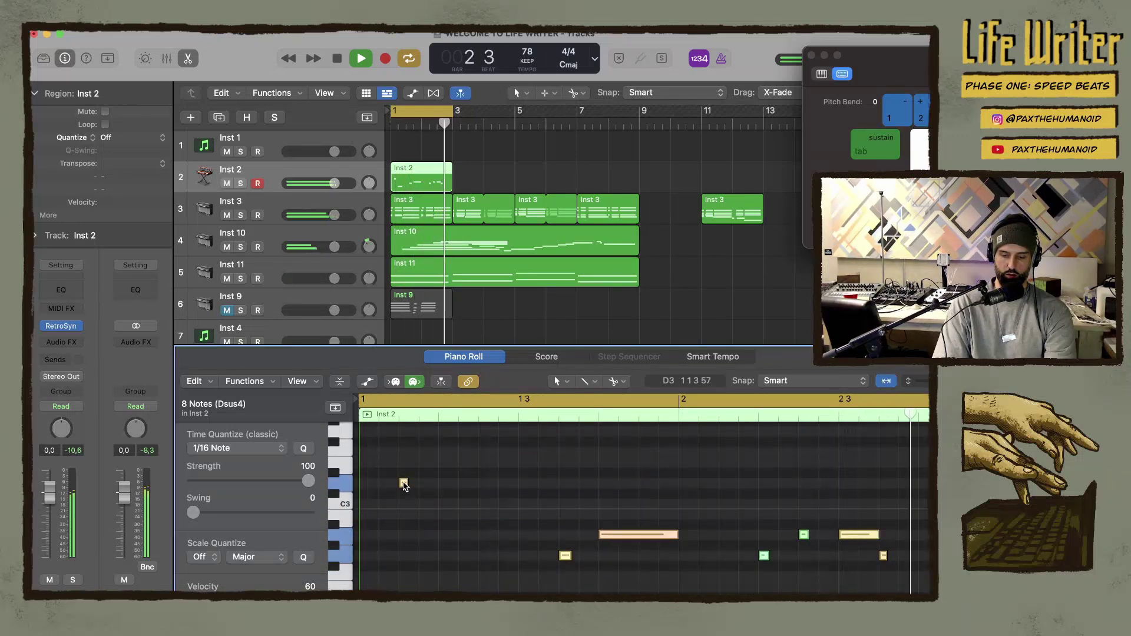
scroll(444, 496, down, 2)
scroll(436, 489, up, 1)
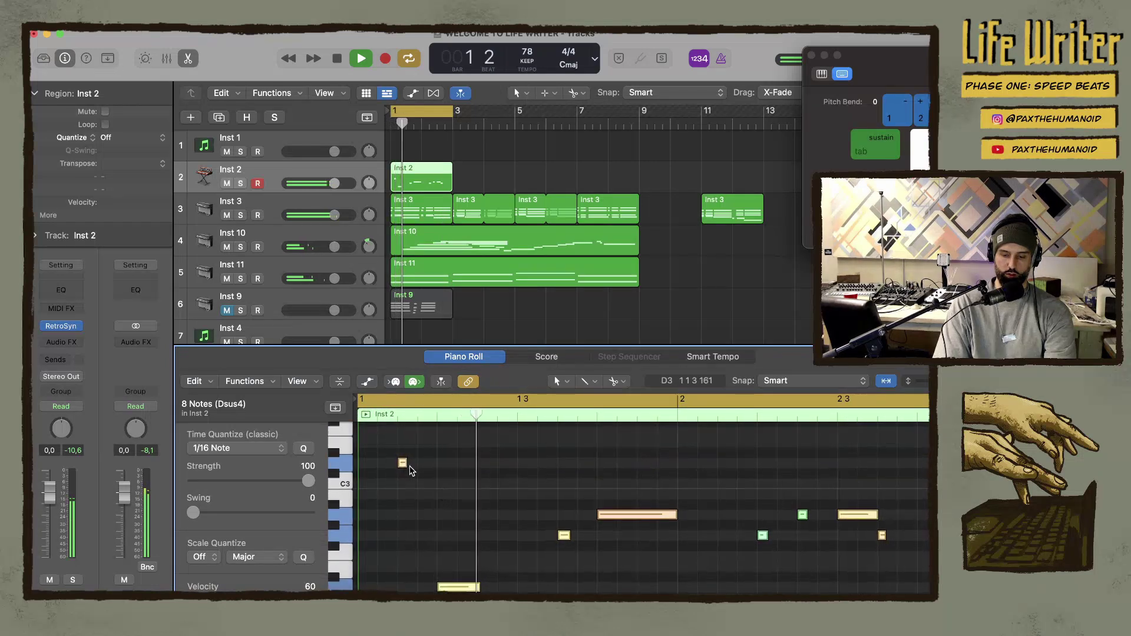
drag(404, 462, 400, 583)
scroll(451, 488, down, 5)
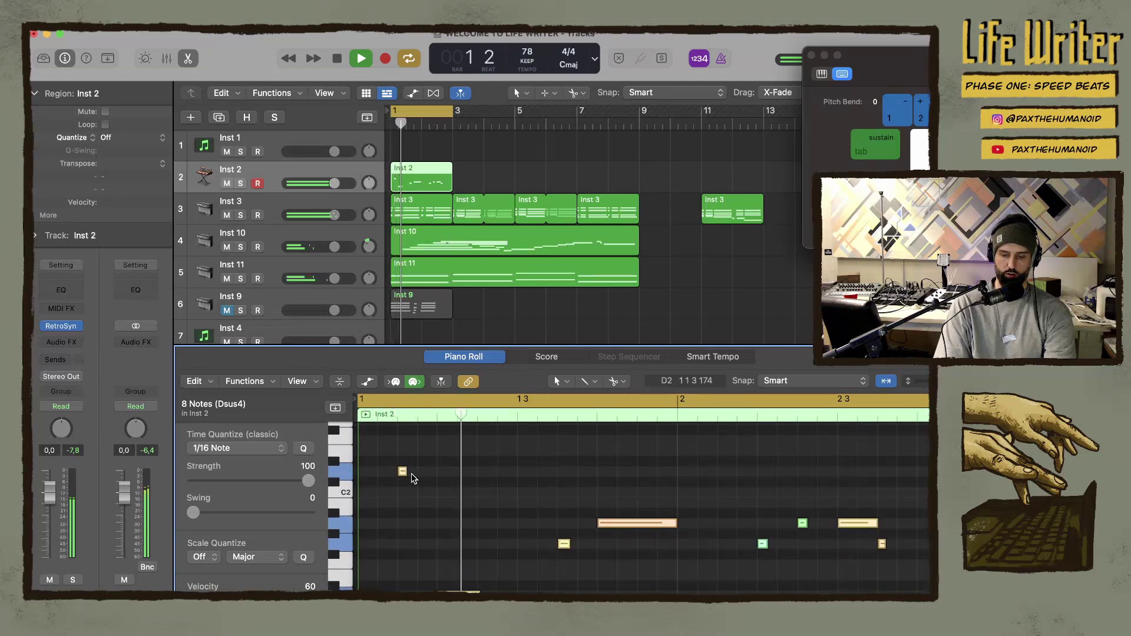
scroll(401, 473, down, 1)
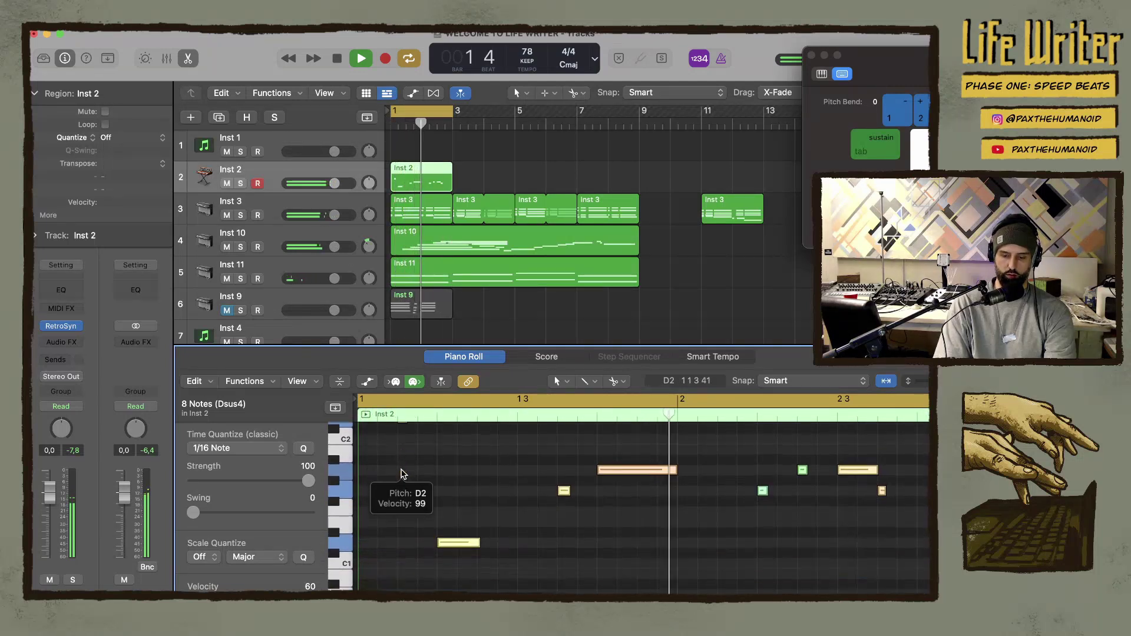
scroll(402, 474, down, 1)
drag(402, 439, 401, 565)
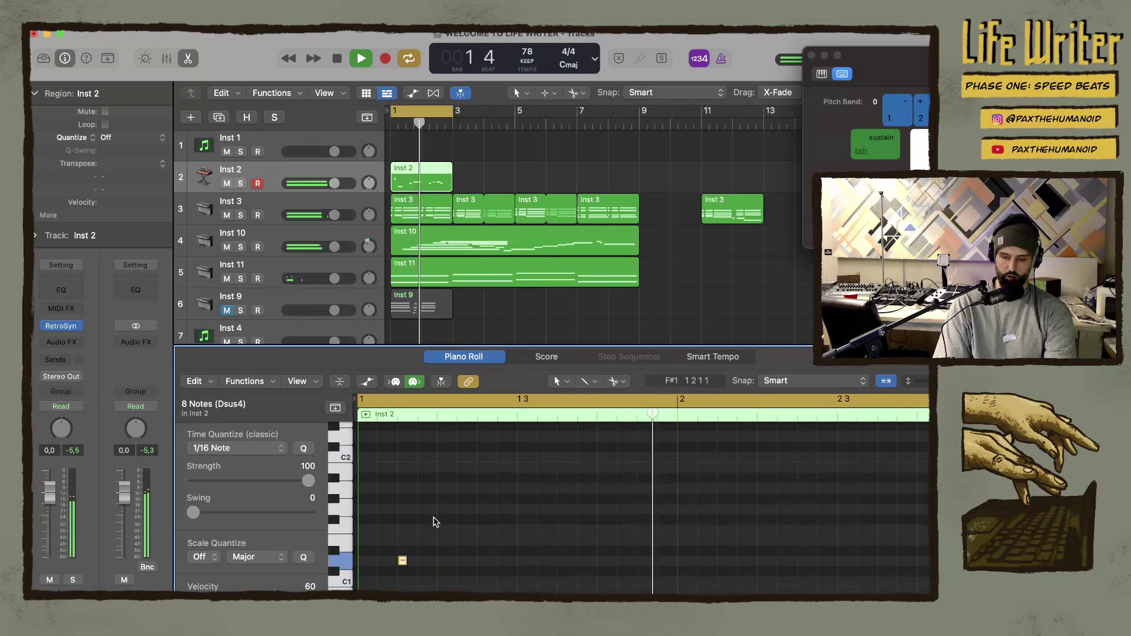
scroll(477, 491, down, 5)
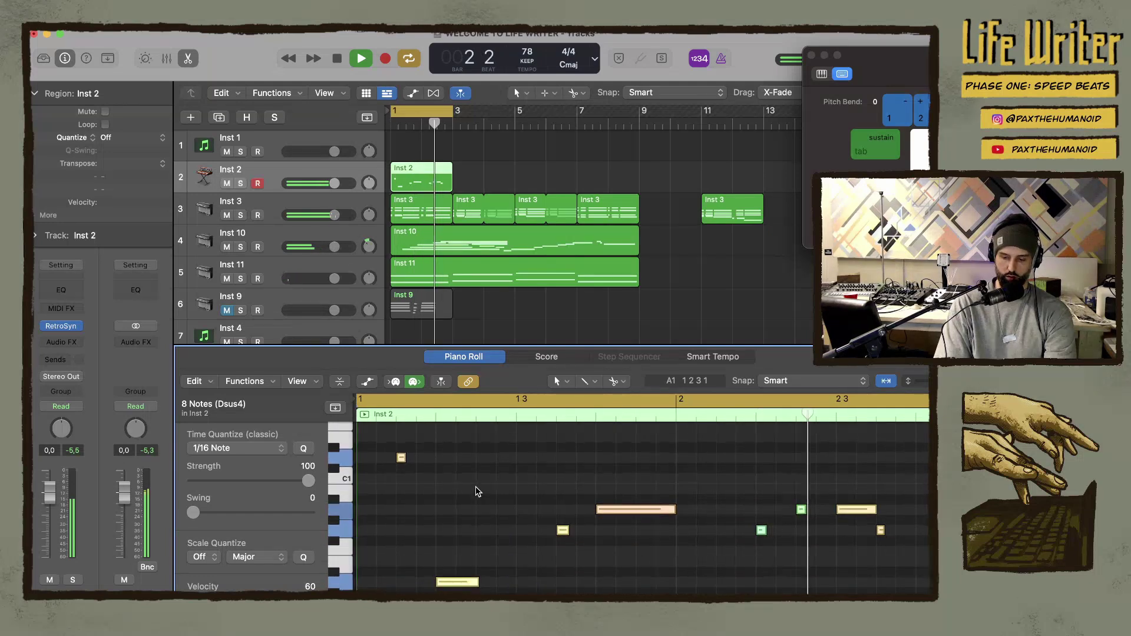
click(455, 583)
drag(455, 584, 458, 587)
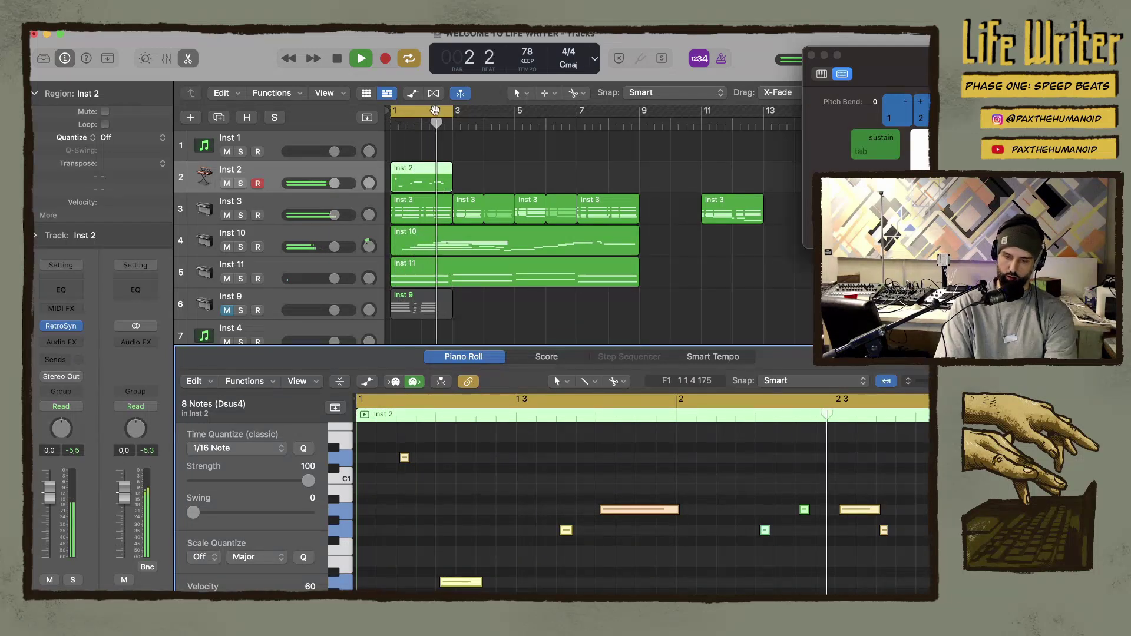
Move the cycle range to bars 3–5 and record a second synth part there on Inst 2
drag(419, 111, 483, 114)
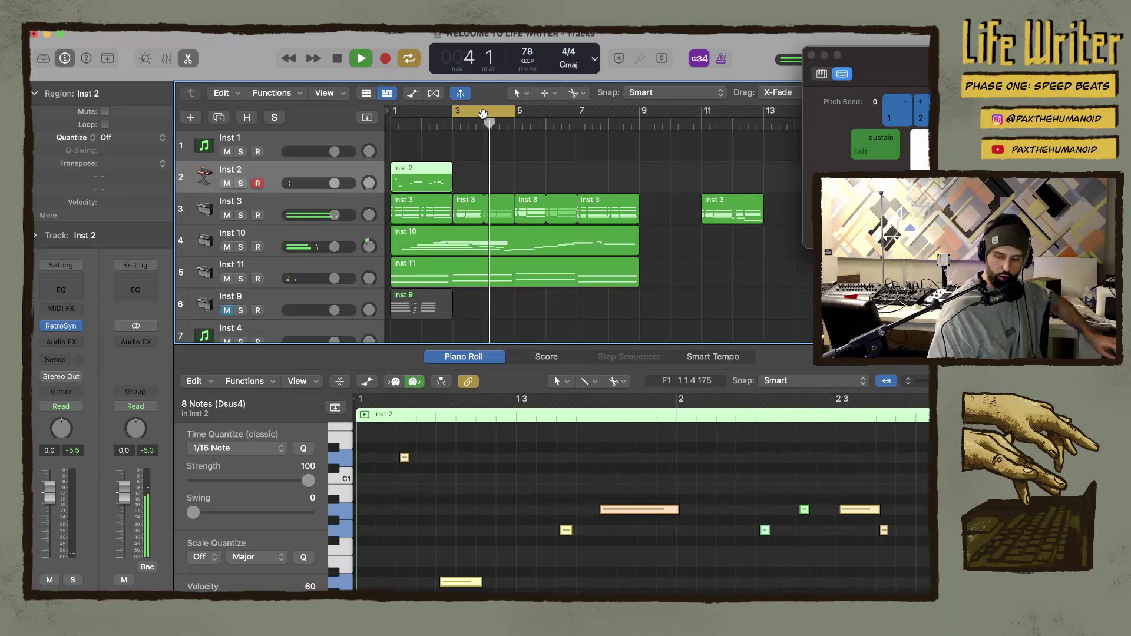
key(r)
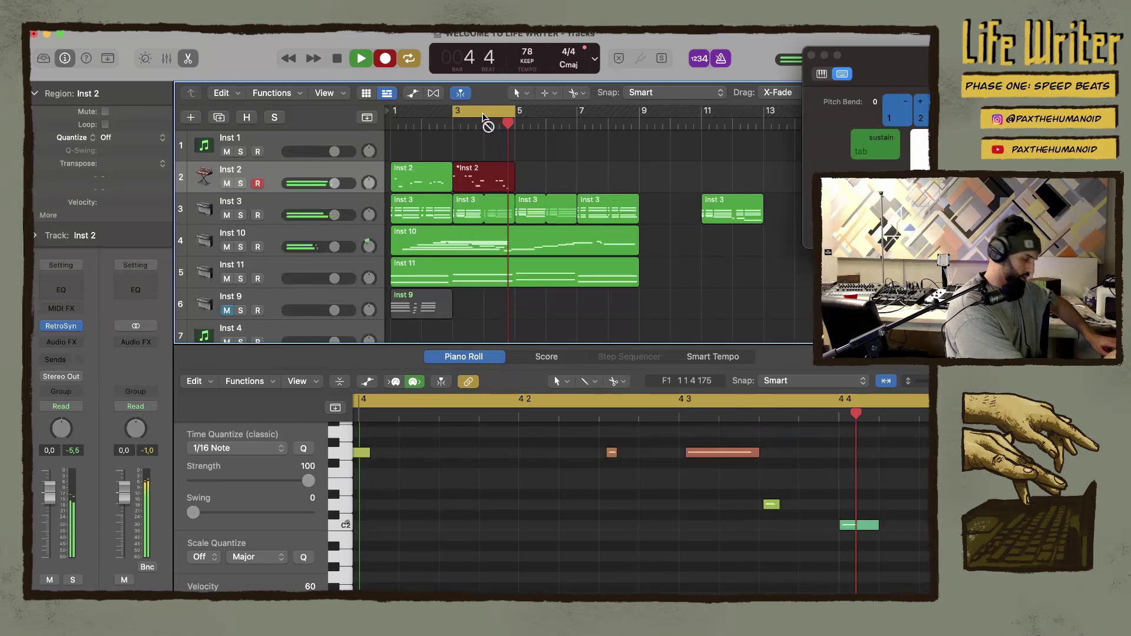
key(shift+r)
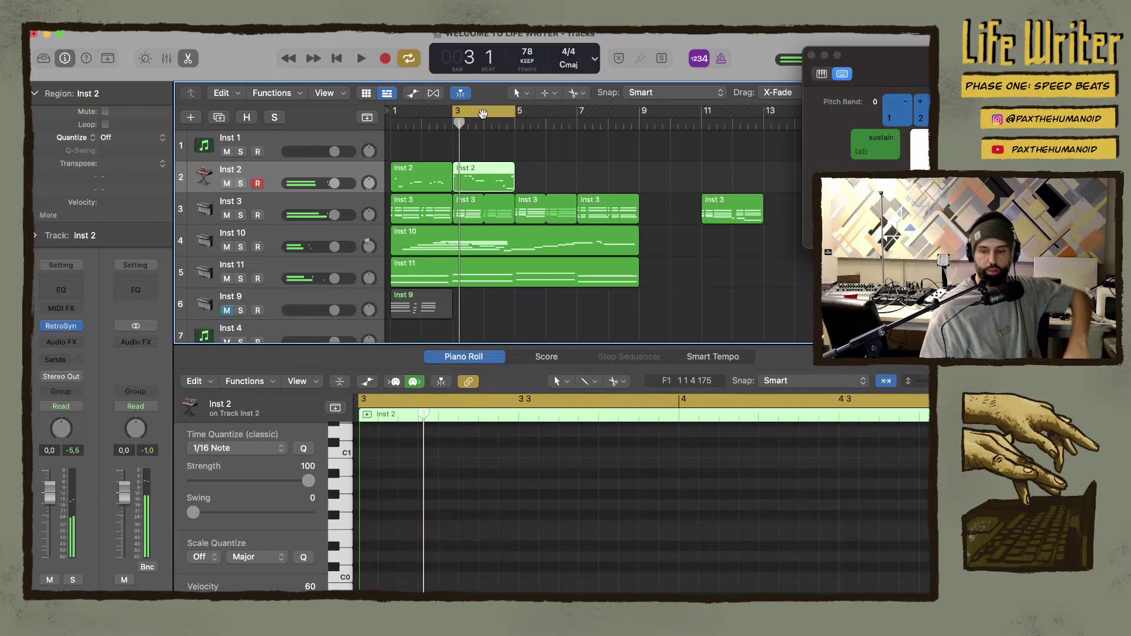
Delete the stray opening C3 note and the two short notes just before bar 5 in the second Inst 2 region
scroll(484, 490, up, 10)
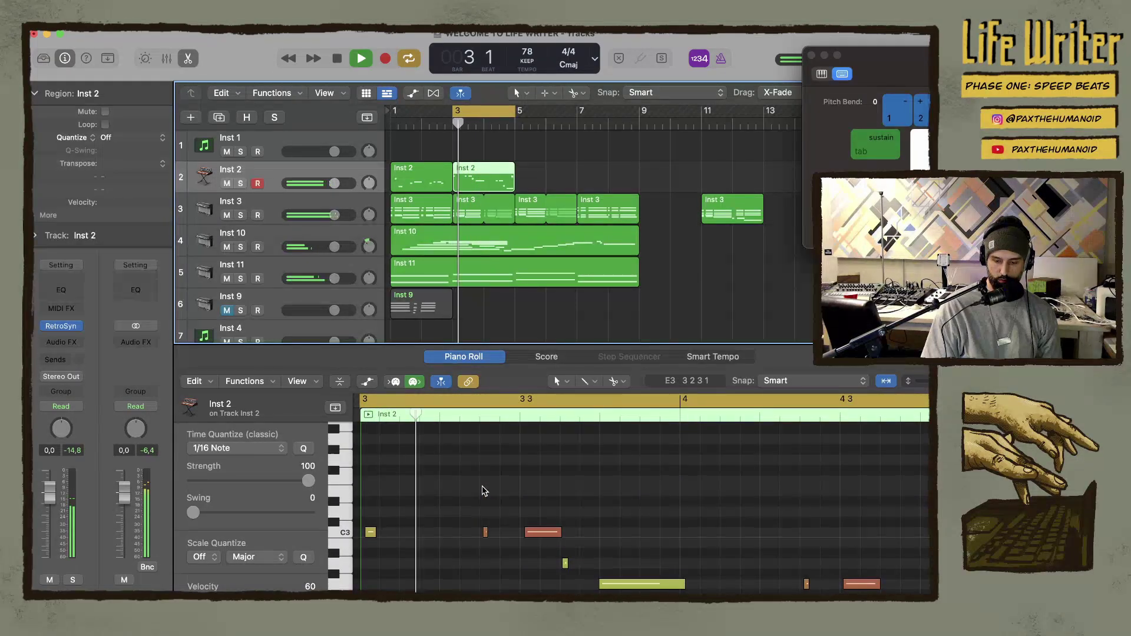
click(370, 532)
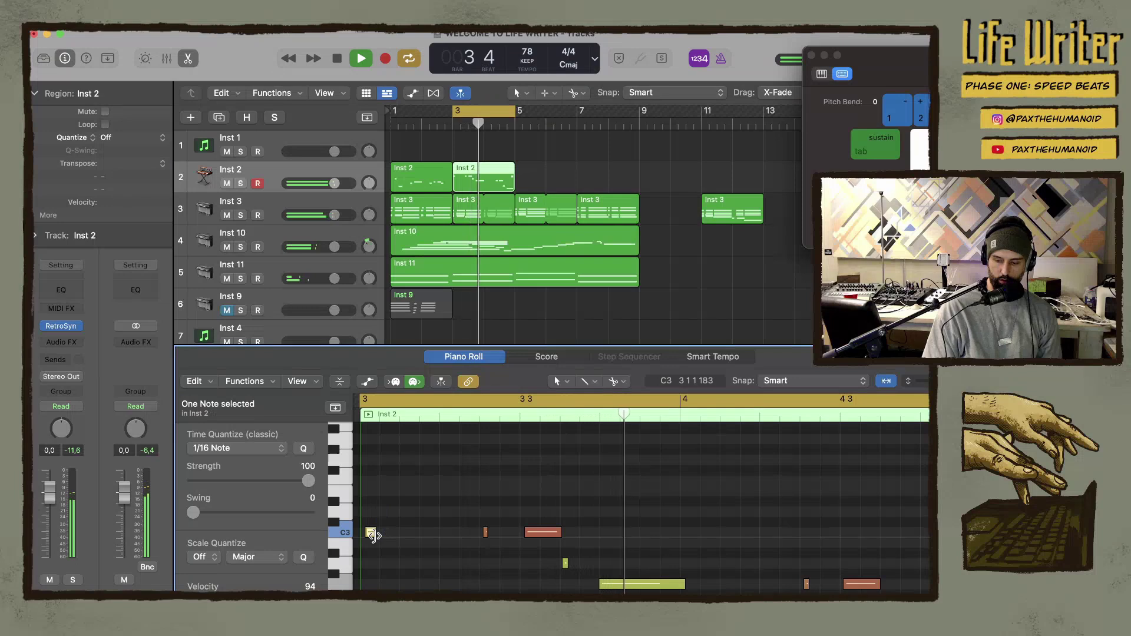
key(Delete)
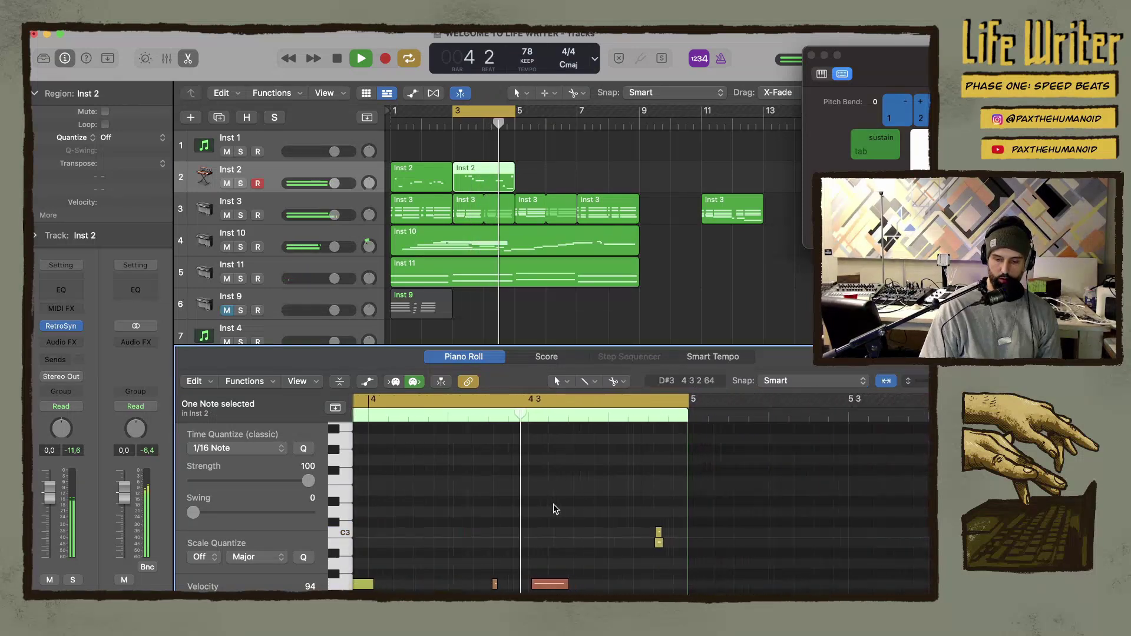
drag(632, 512, 662, 554)
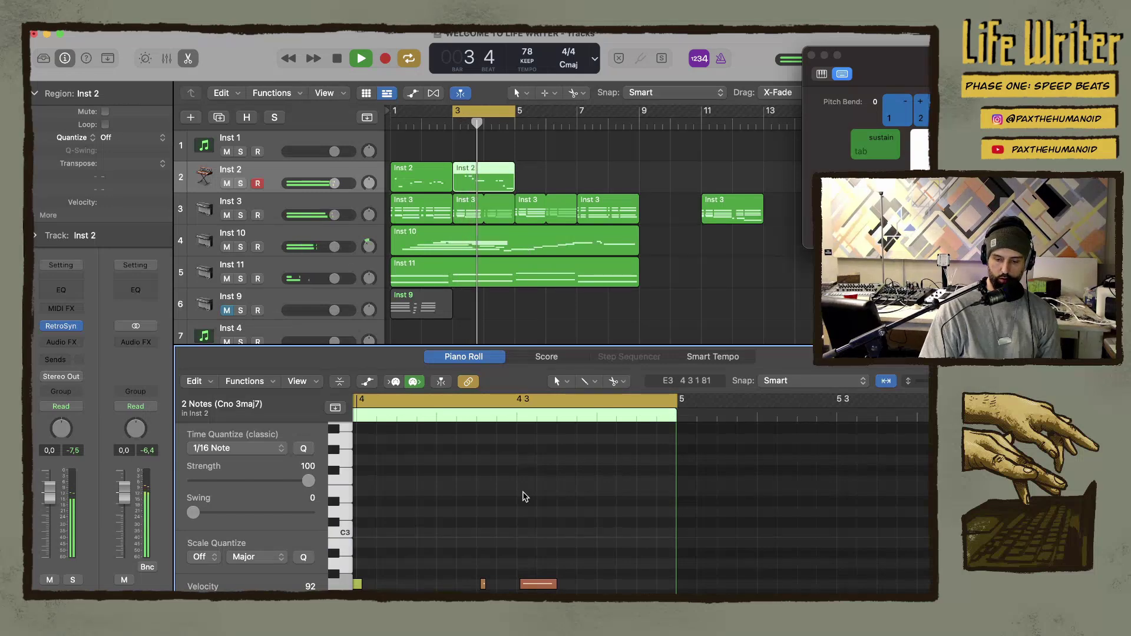
Select all notes of the second Inst 2 region and transpose them down one octave, taking the C3 note at 3 3 to C2
scroll(525, 497, left, 2)
scroll(525, 496, up, 1)
key(super+a)
scroll(442, 535, left, 5)
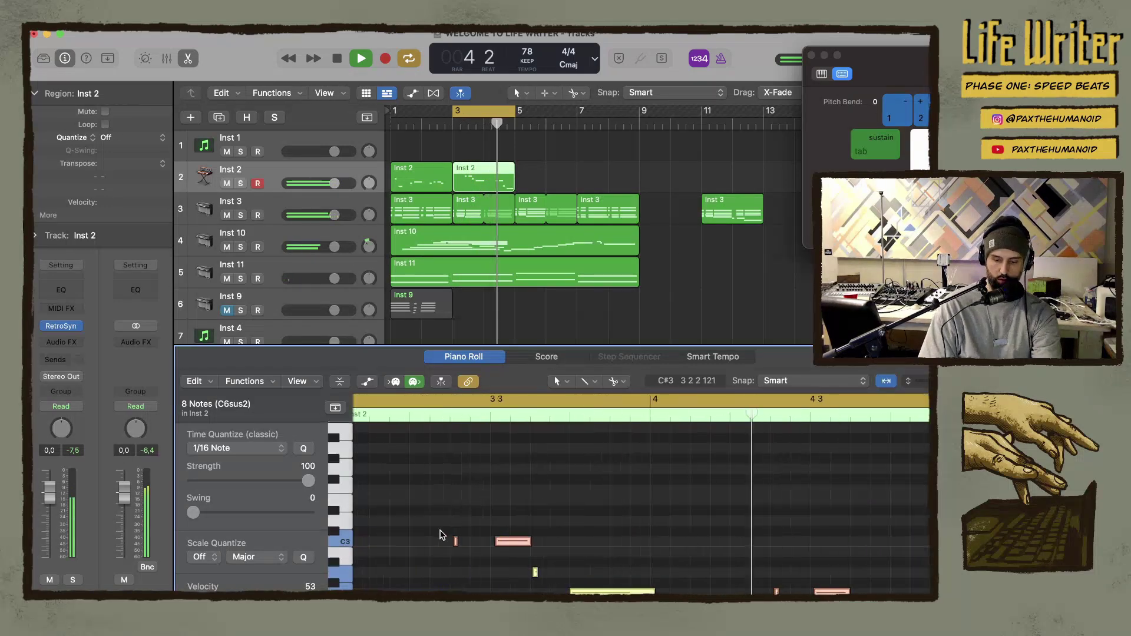
scroll(442, 535, down, 3)
scroll(442, 535, right, 2)
scroll(442, 535, up, 3)
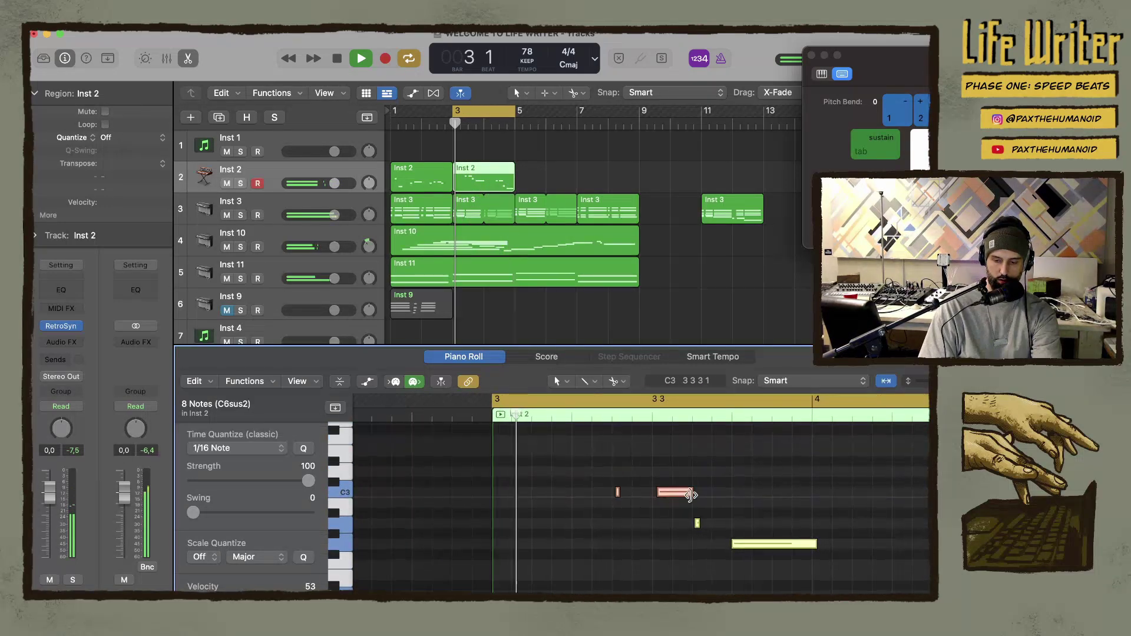
drag(667, 496, 668, 565)
scroll(671, 528, down, 5)
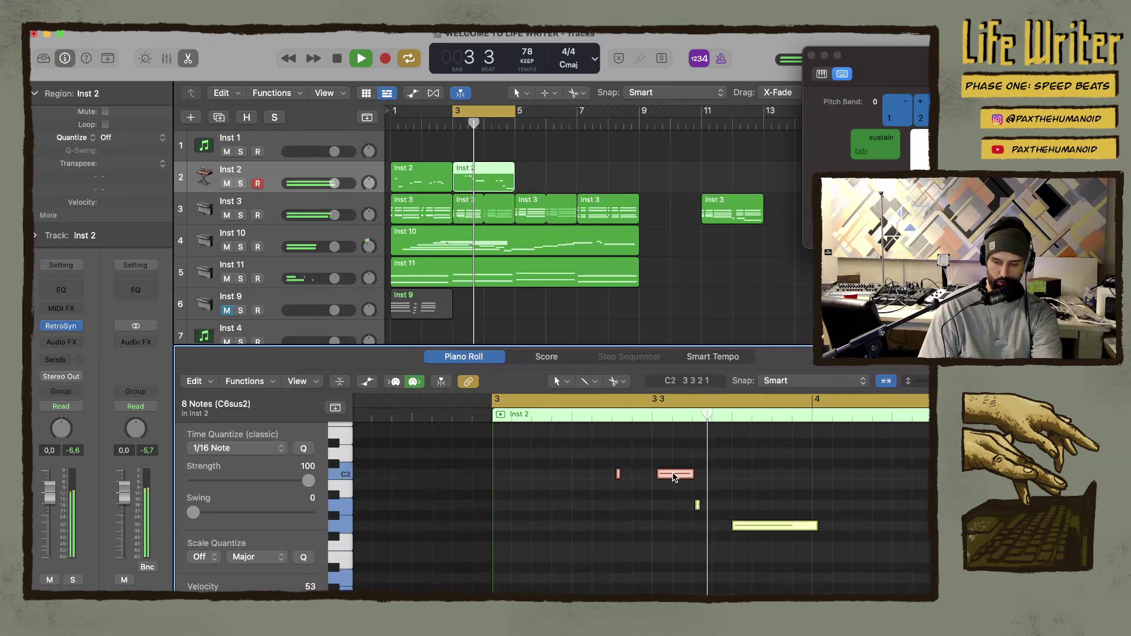
Try the second Inst 2 region's notes even lower, from C2 down to C#1, and return them to C2
drag(672, 478, 674, 588)
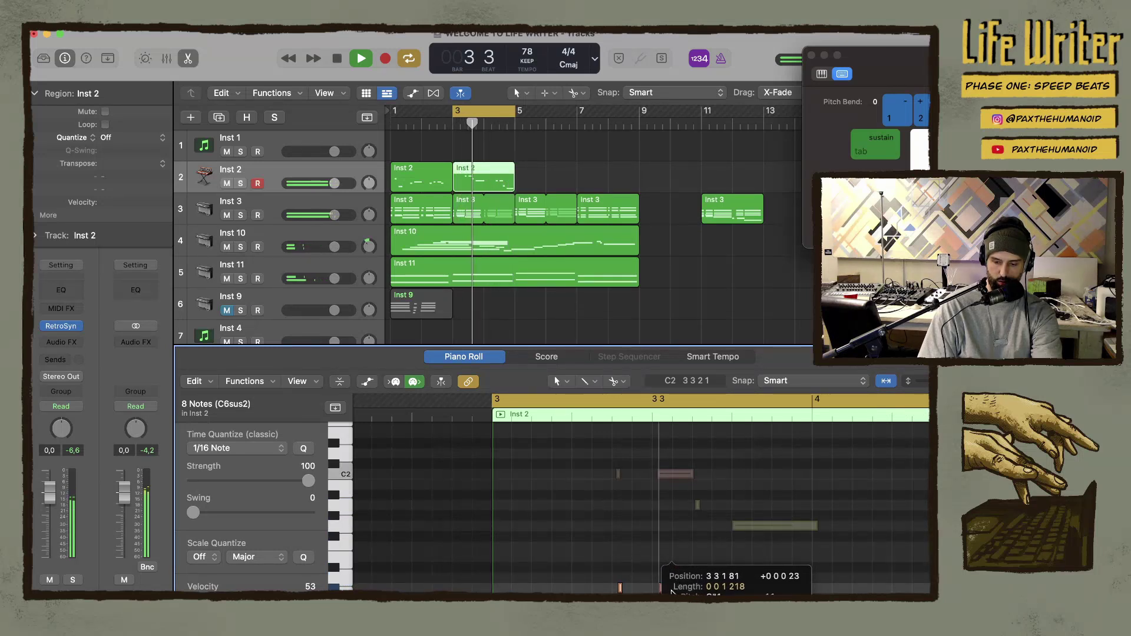
drag(672, 592, 672, 592)
scroll(668, 530, down, 4)
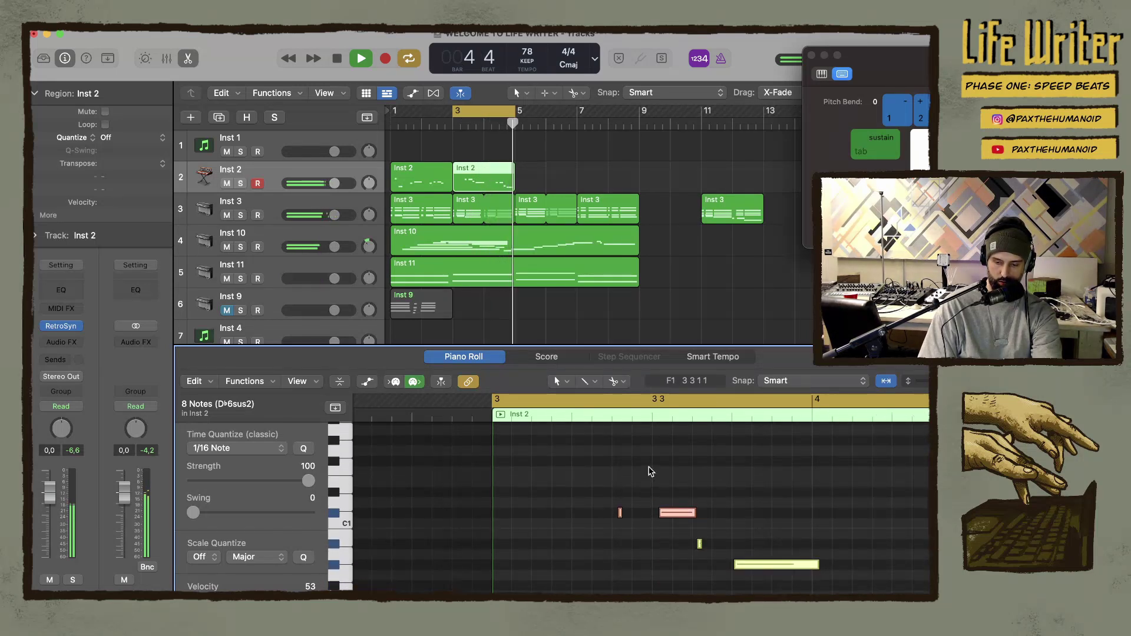
key(shift+alt+Up)
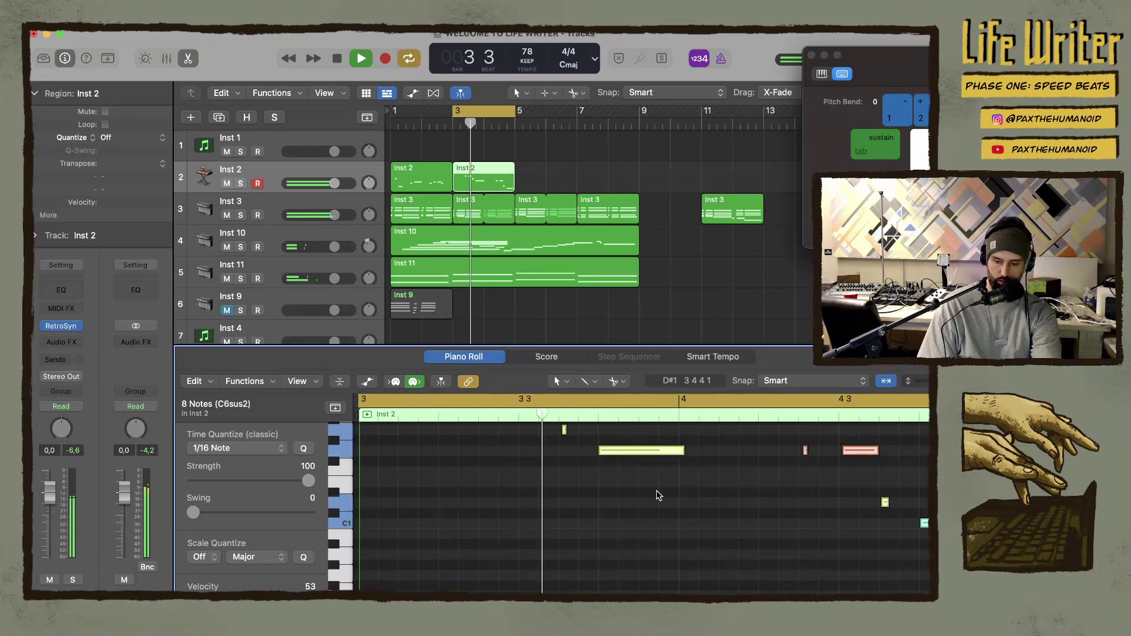
key(alt+Down)
Nudge all notes of the second Inst 2 region slightly later and extend the cycle range to bars 1–5
scroll(599, 505, up, 5)
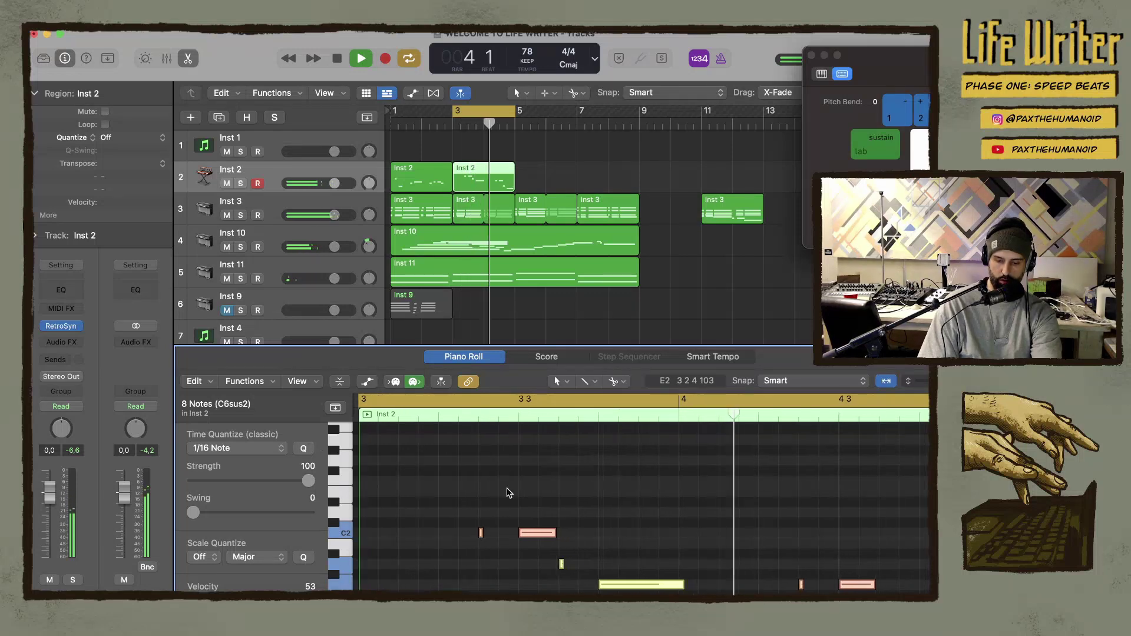
click(541, 534)
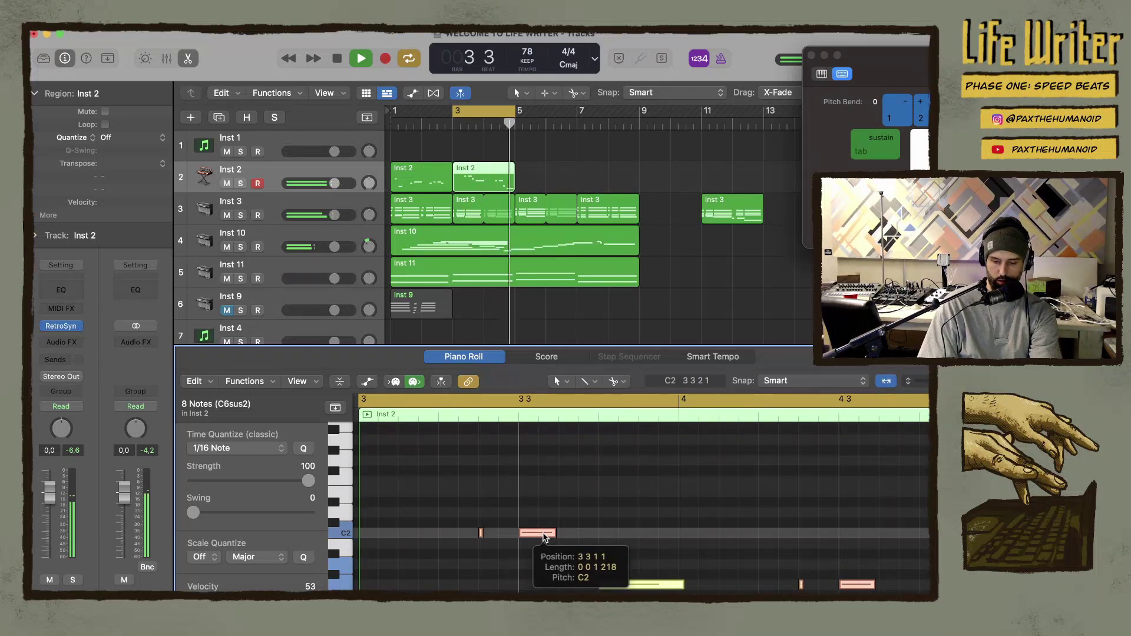
drag(543, 536, 547, 535)
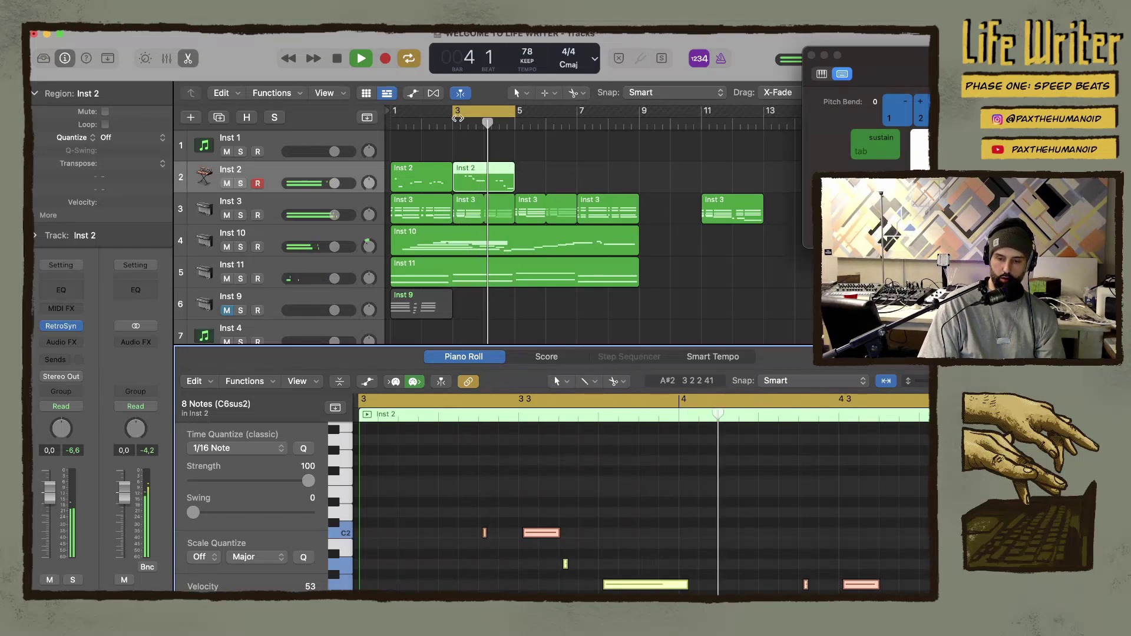
drag(457, 118, 394, 115)
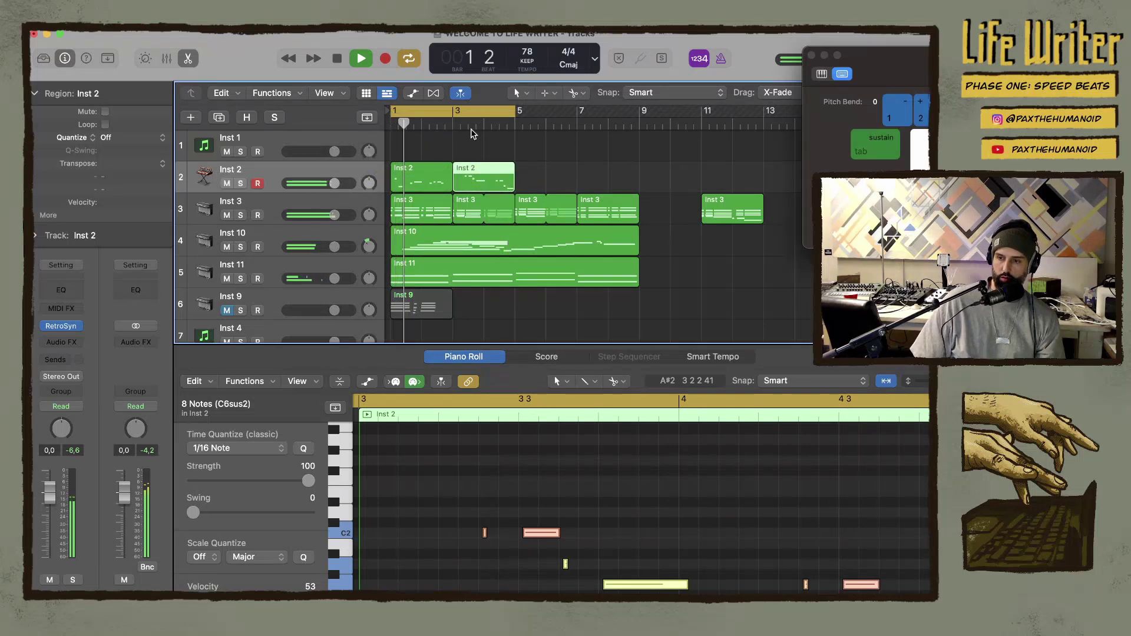
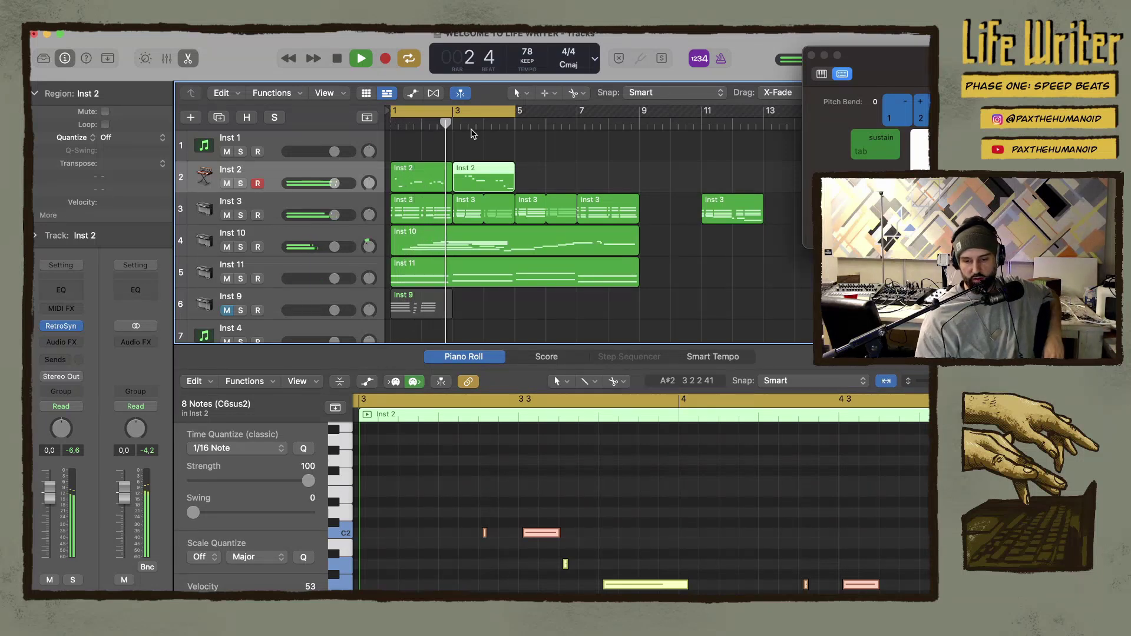
Move the cycle range to bars 7–9 and record another synth part there on Inst 2
drag(474, 112, 601, 123)
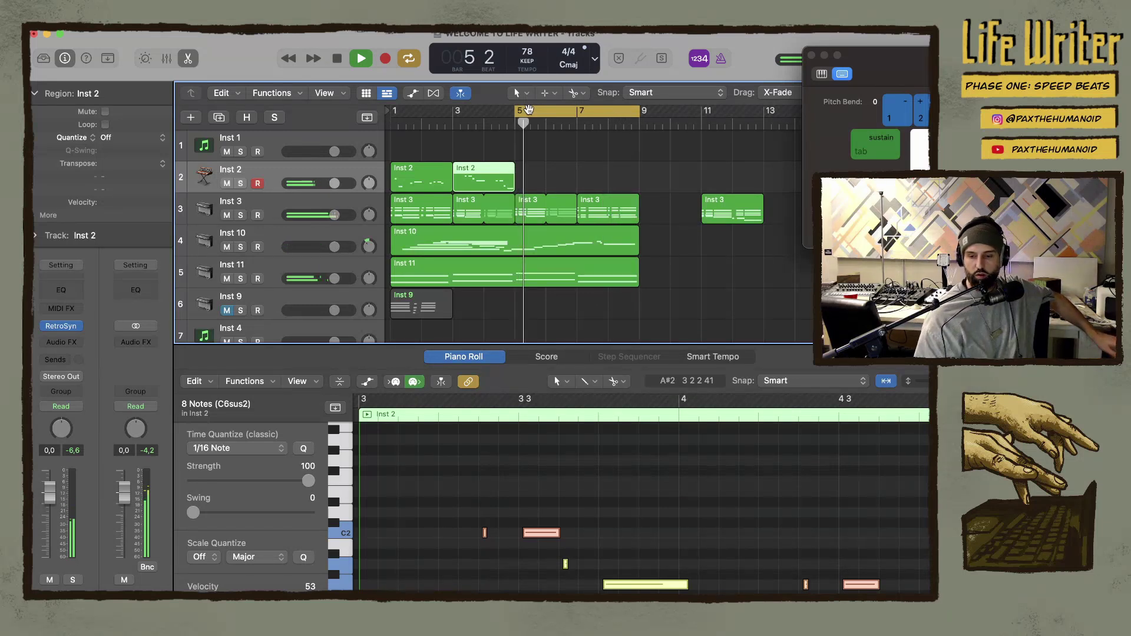
drag(517, 114, 582, 124)
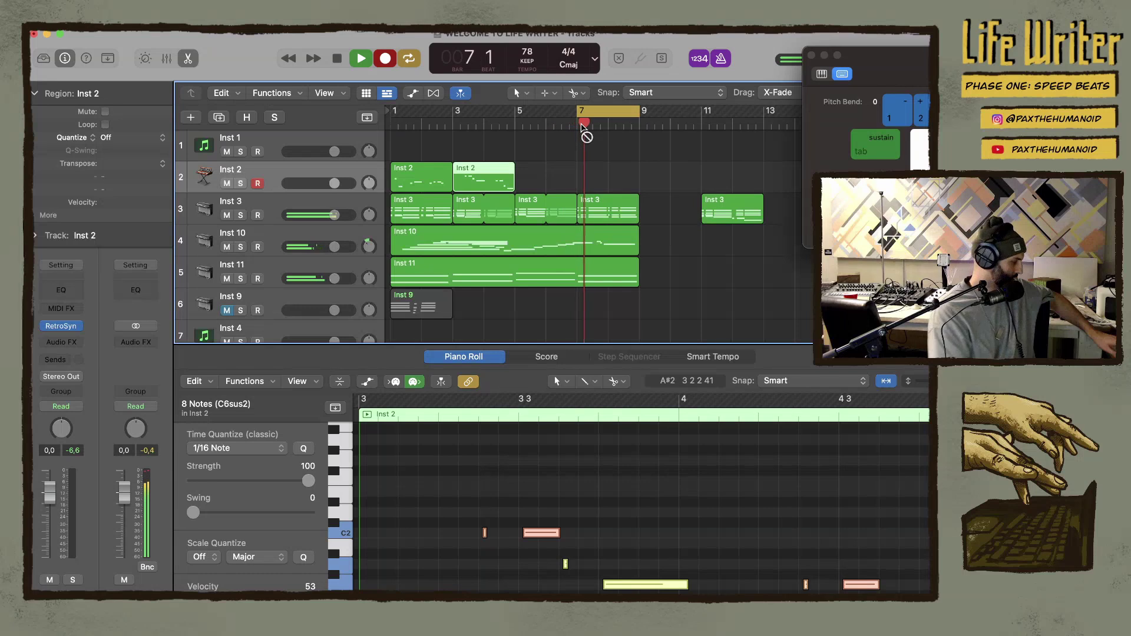
key(r)
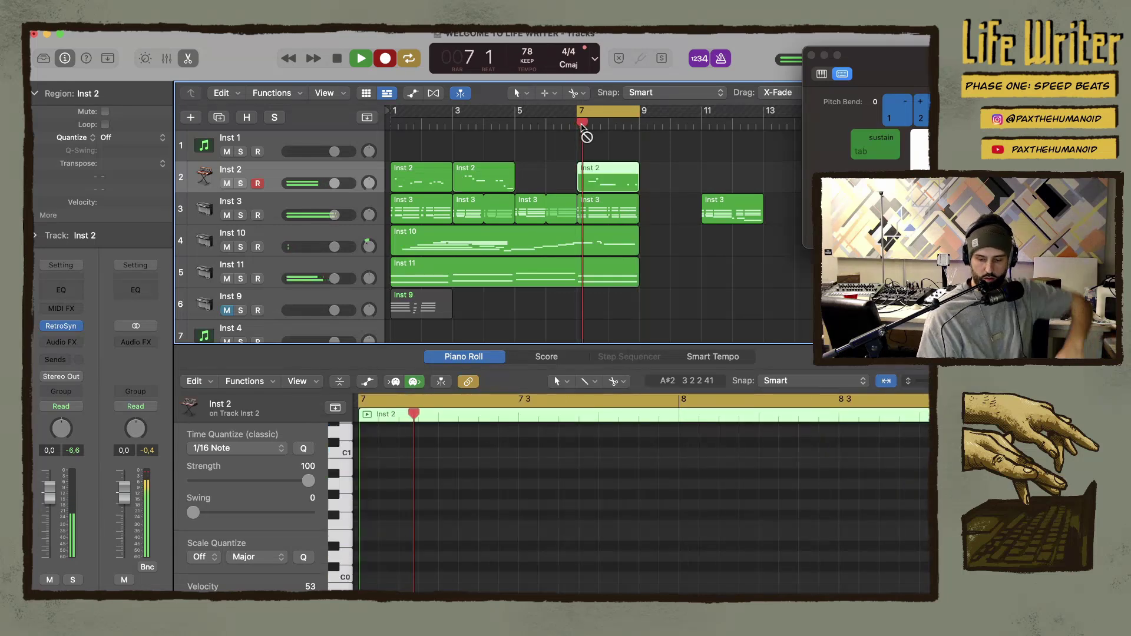
key(space)
key(space)
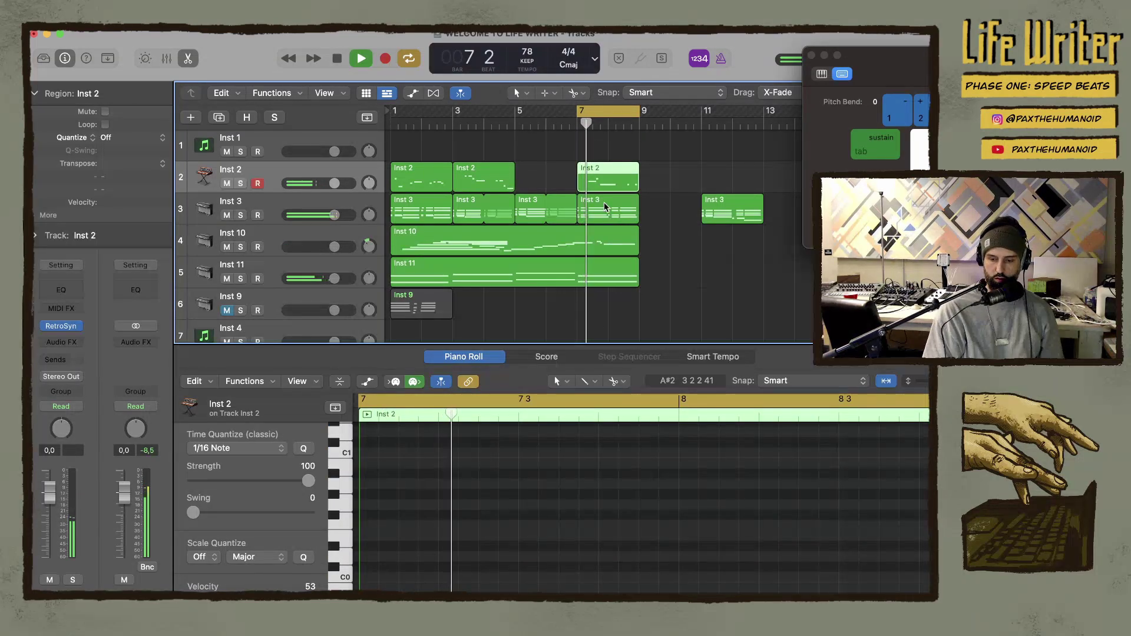
Show the notes of the Inst 2 region at bars 7–9 in the editor and lower the short D2 note to C2
key(e)
key(e)
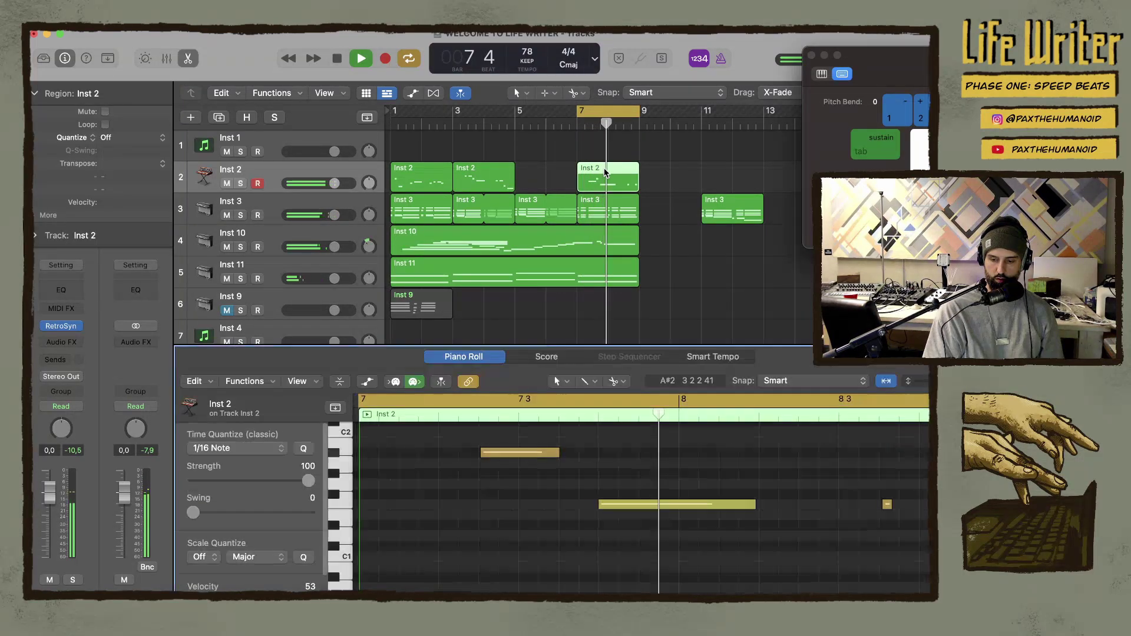
scroll(589, 480, up, 1)
key(space)
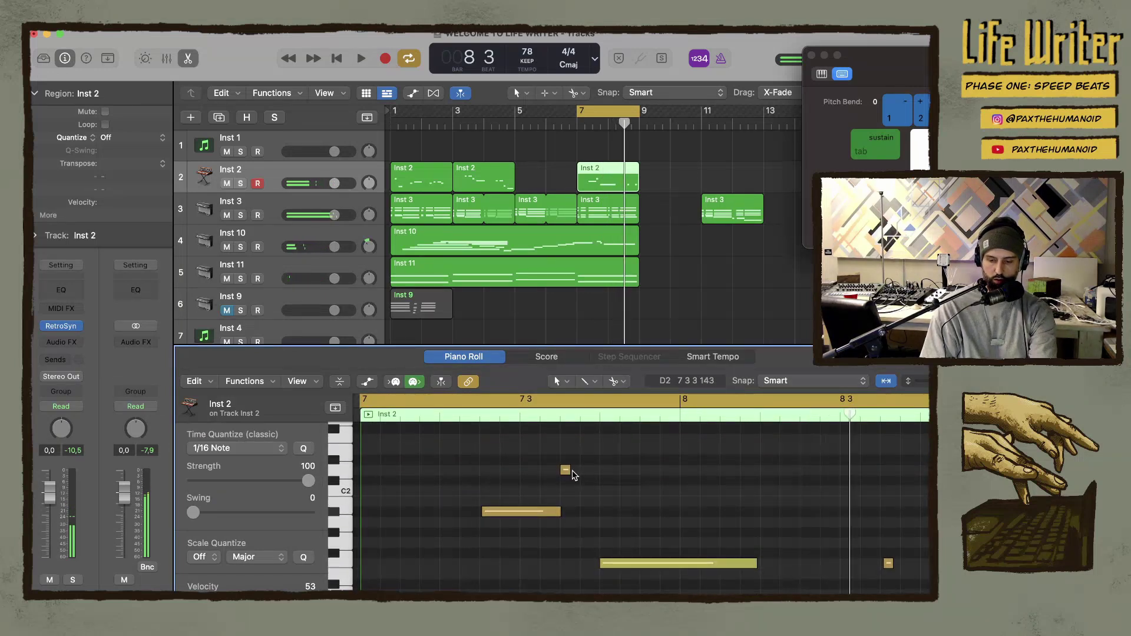
drag(565, 471, 566, 491)
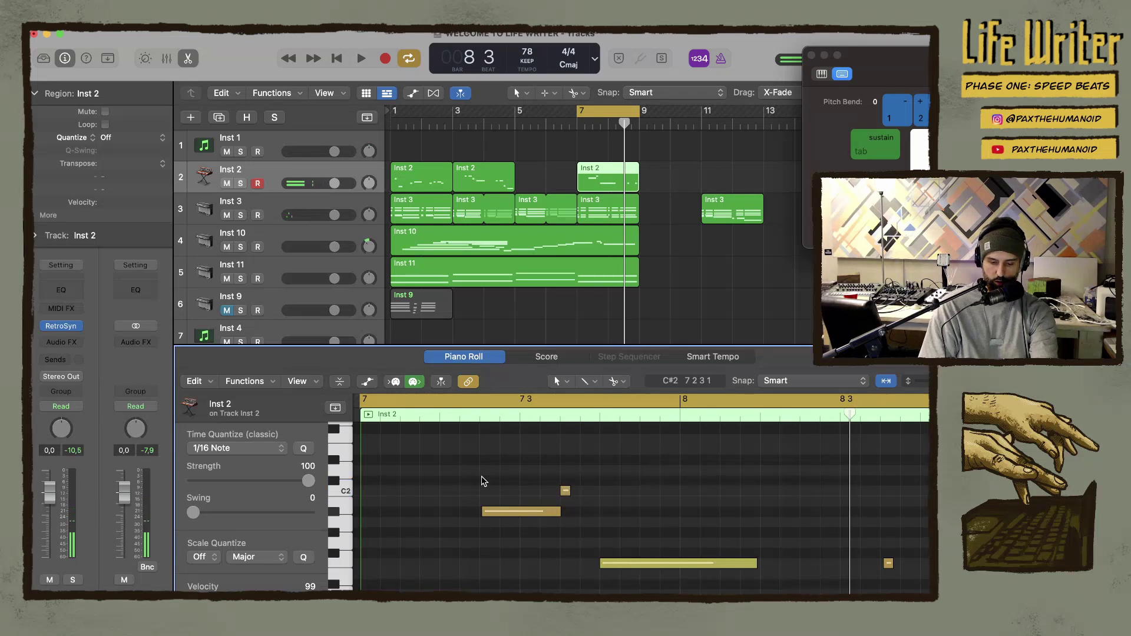
Transpose all notes of the Inst 2 region at bars 7–9 down one octave, taking the opening A#1 to A#0, and play them back
key(super+a)
drag(498, 516, 497, 575)
key(space)
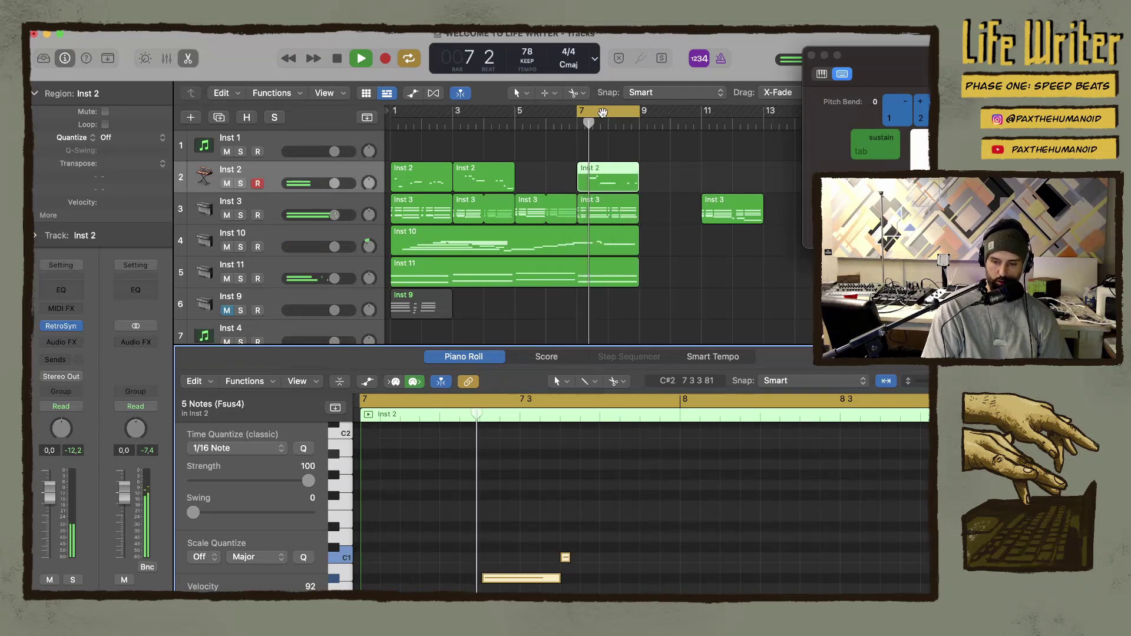
Move the cycle range to bars 5–7 and record a synth part on Inst 2 to fill that gap
drag(603, 112, 511, 134)
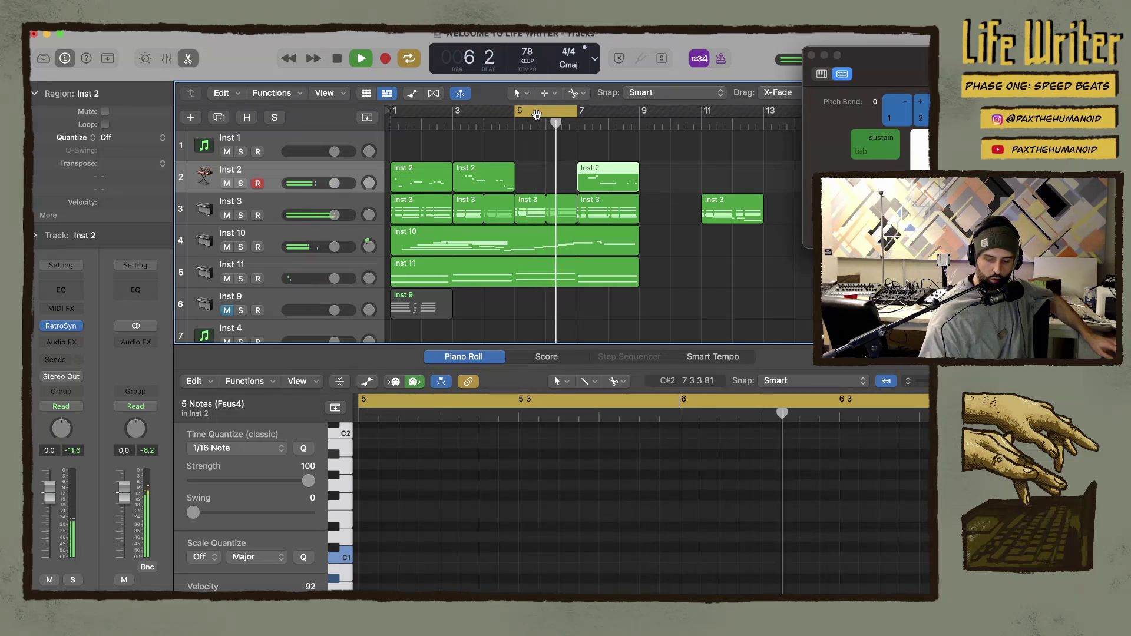
key(r)
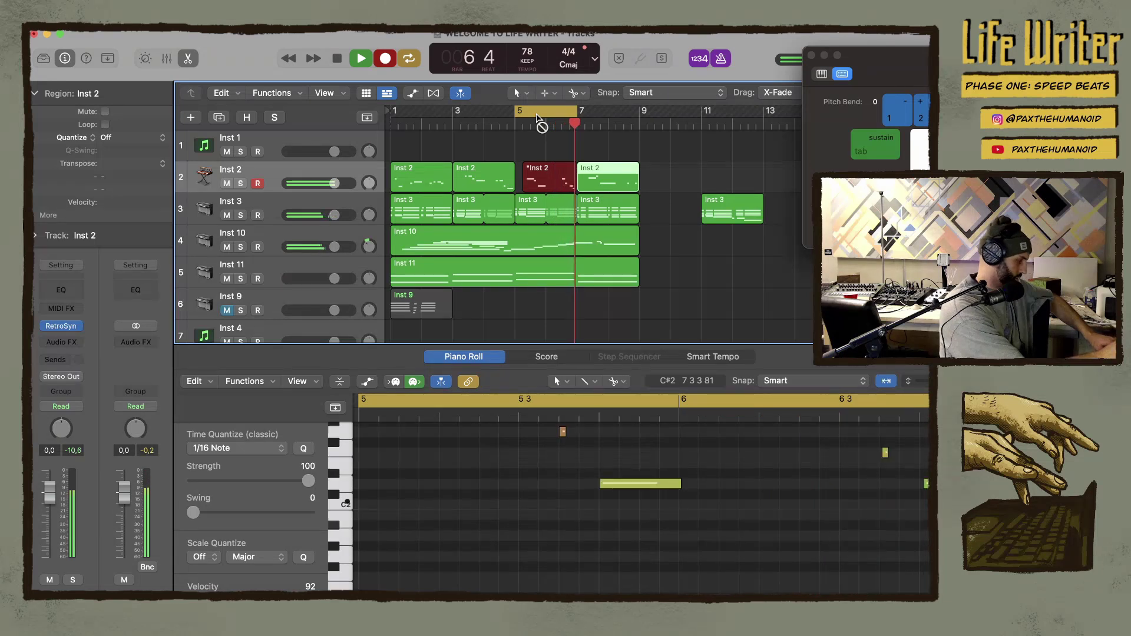
key(space)
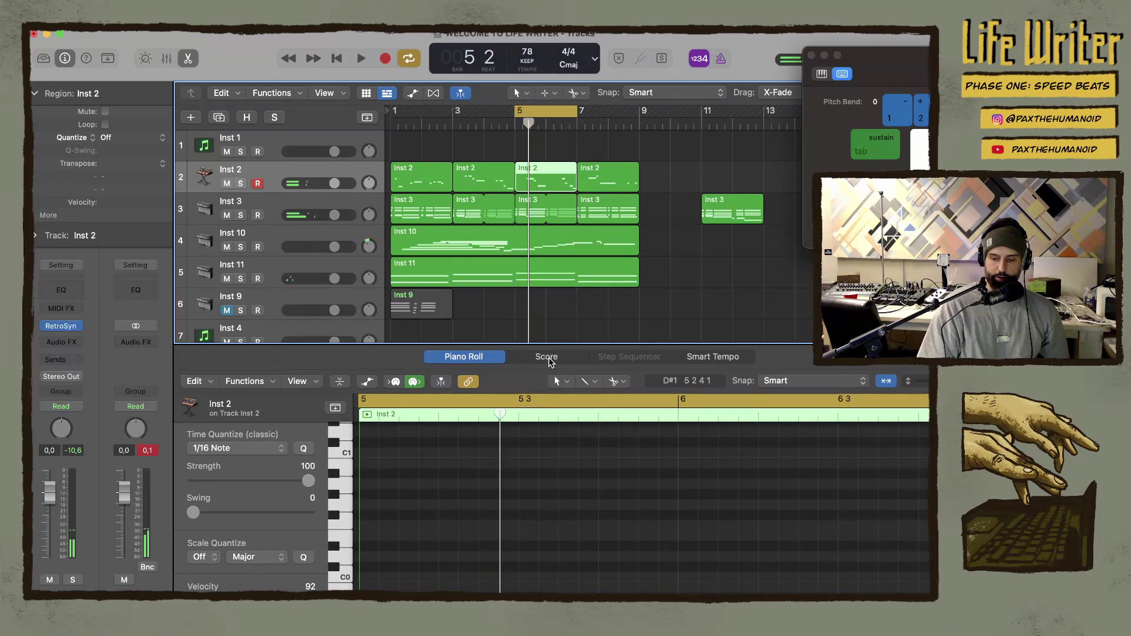
Open the Inst 2 region at bars 5–7 for note editing and transpose all its notes down an octave, taking the opening A2 to A1
double_click(545, 169)
double_click(545, 169)
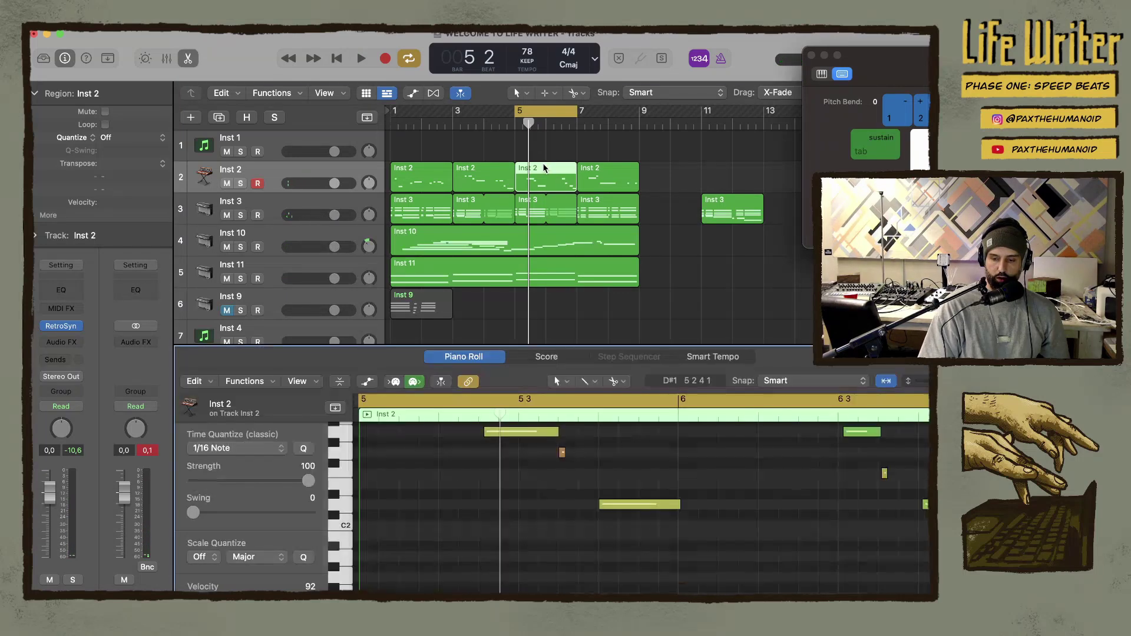
key(super+a)
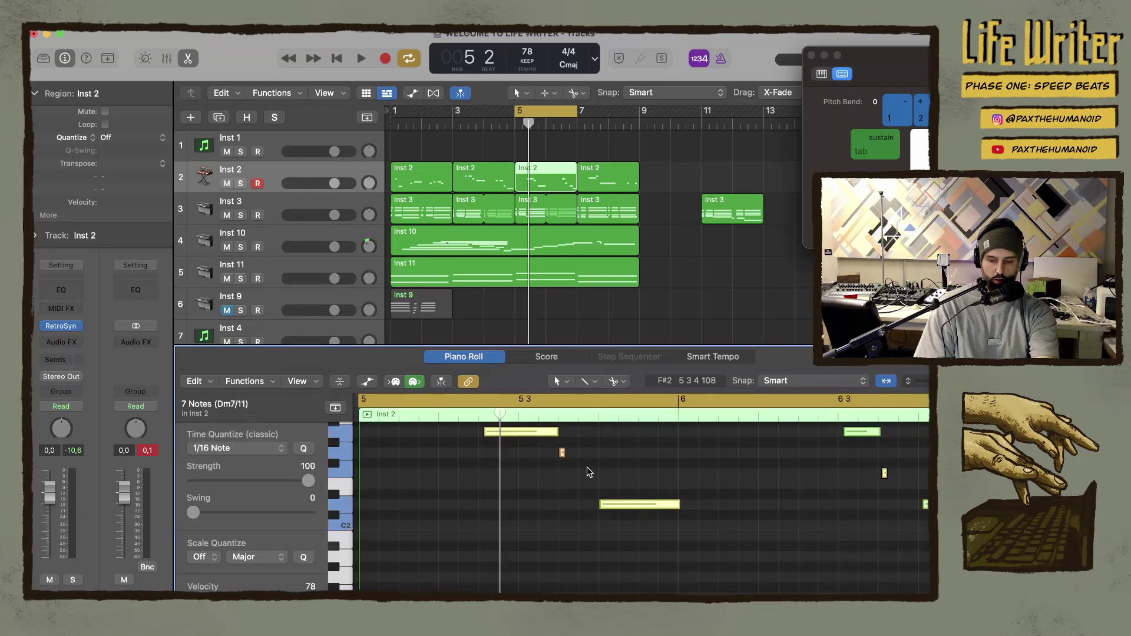
scroll(519, 521, up, 3)
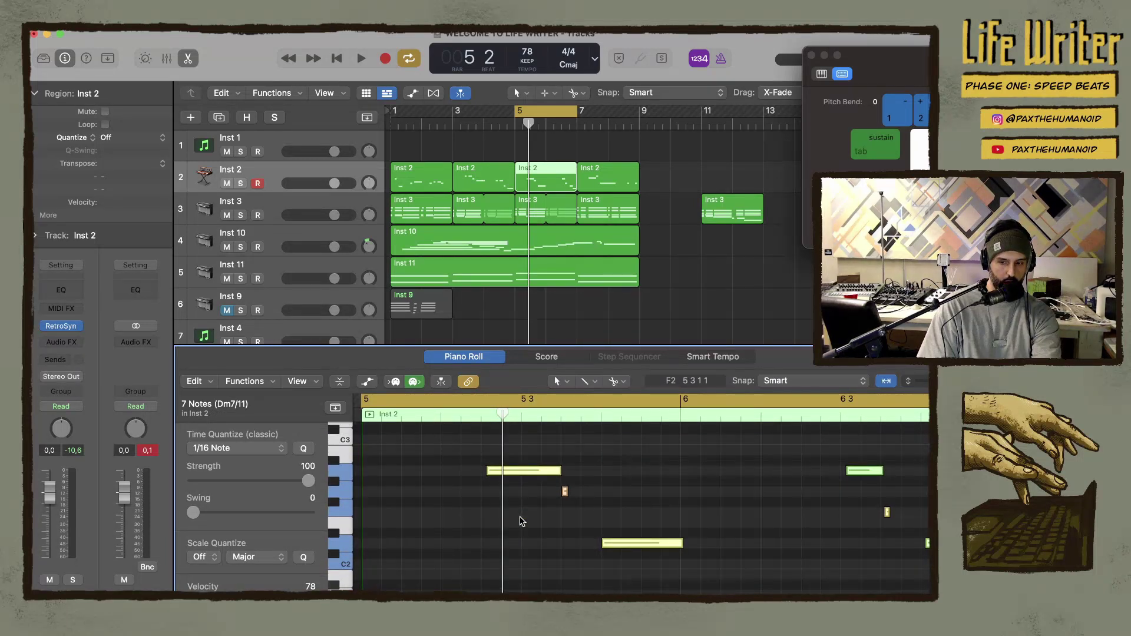
scroll(528, 508, down, 3)
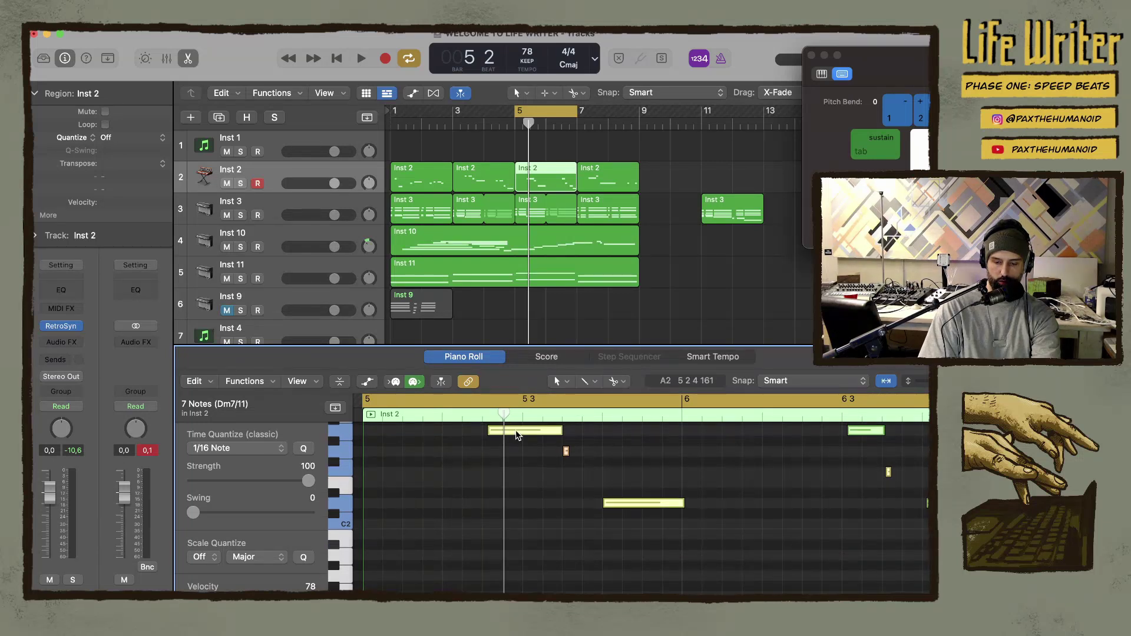
drag(516, 435, 518, 560)
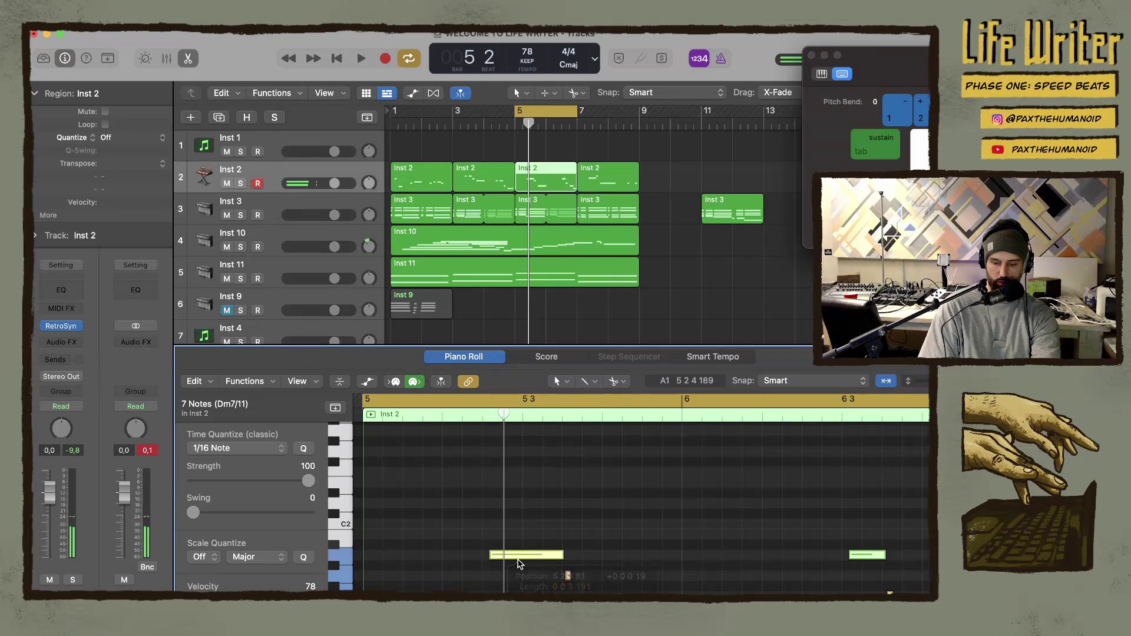
key(space)
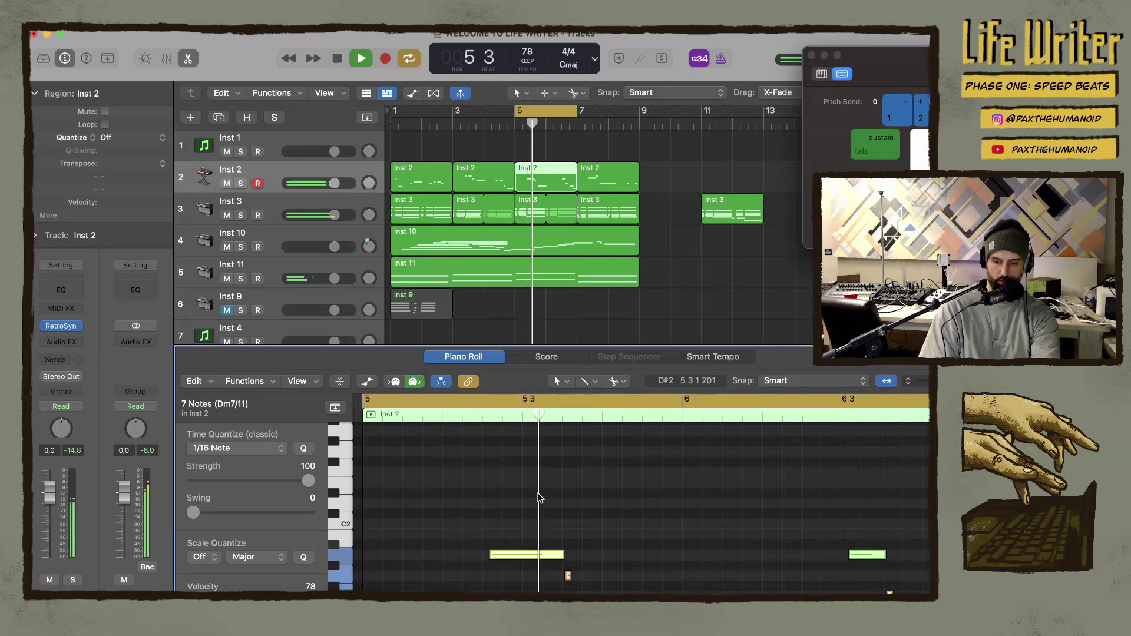
Transpose all notes of the Inst 2 region at bars 5–7 down another octave, taking the opening note to A0
scroll(519, 518, down, 6)
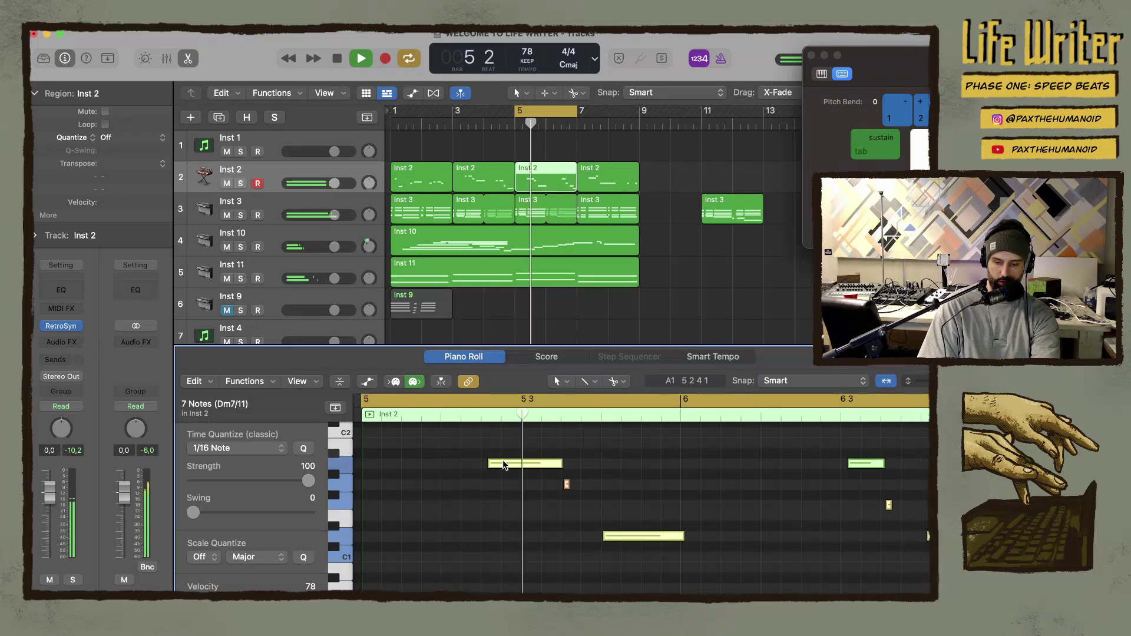
mouse_move(503, 465)
scroll(504, 464, down, 2)
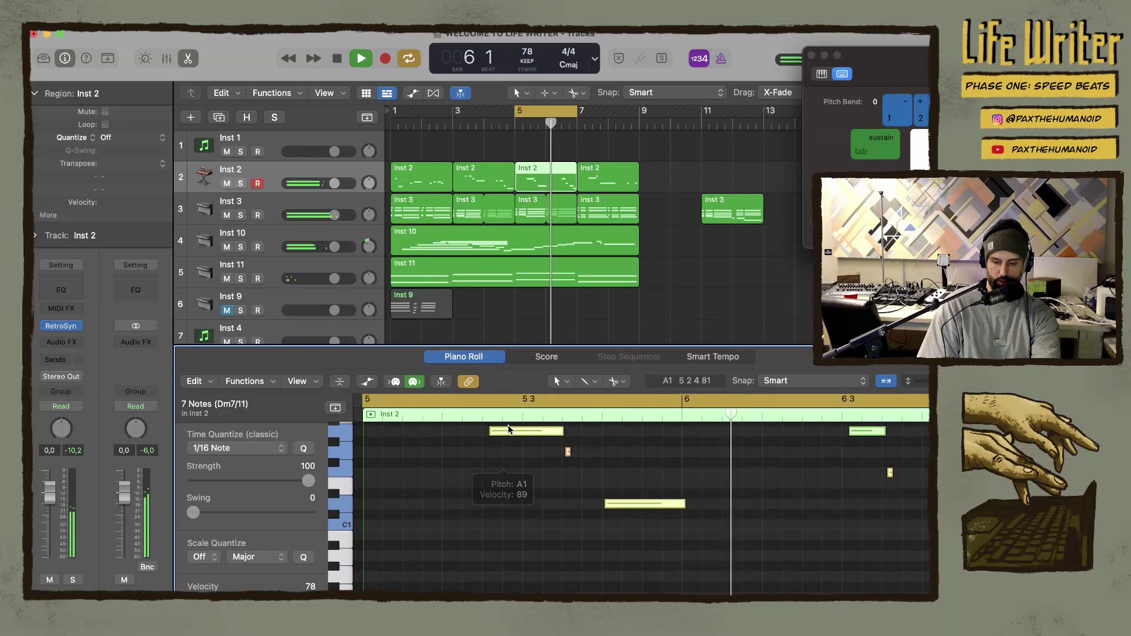
drag(508, 428, 508, 562)
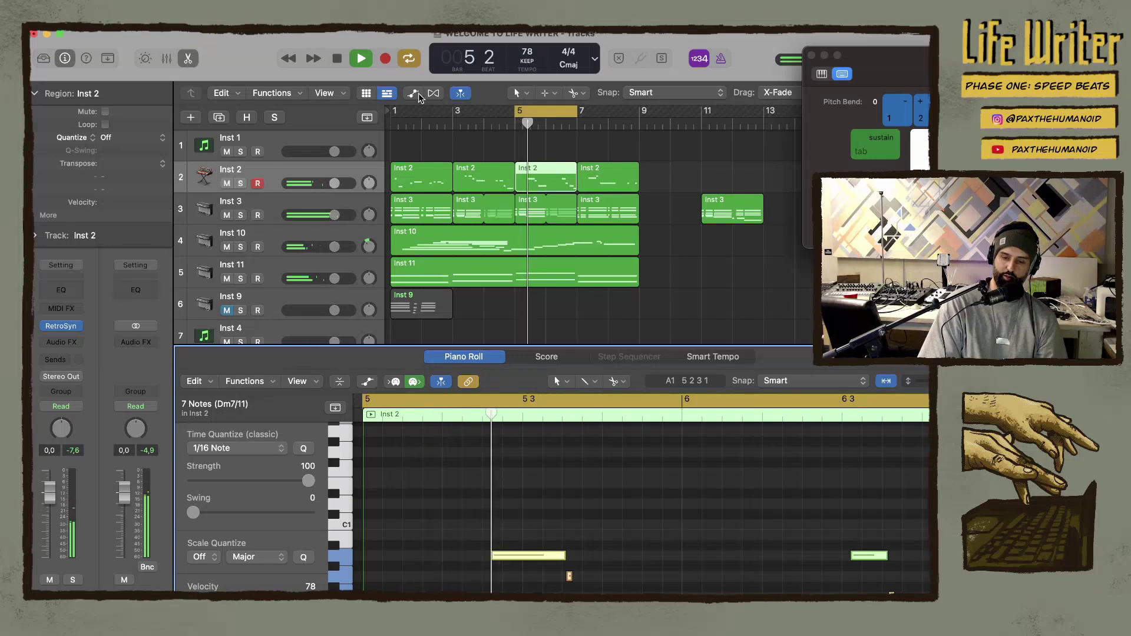
Extend the cycle range to bars 1–9 and play the whole section back with the complete synth line
drag(394, 113, 631, 111)
key(space)
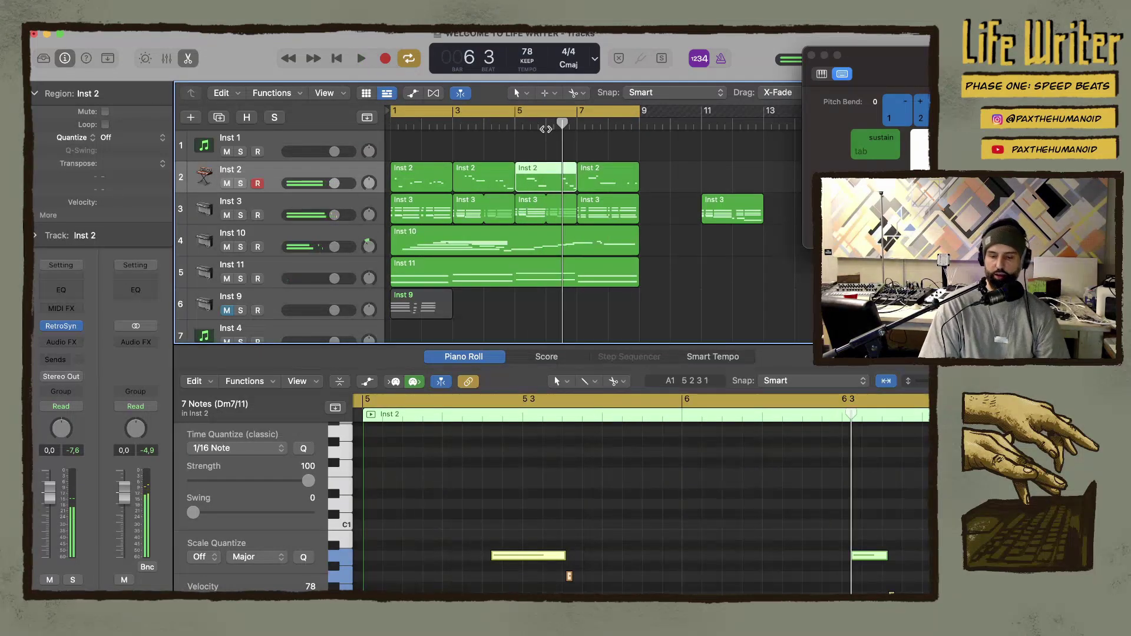
key(space)
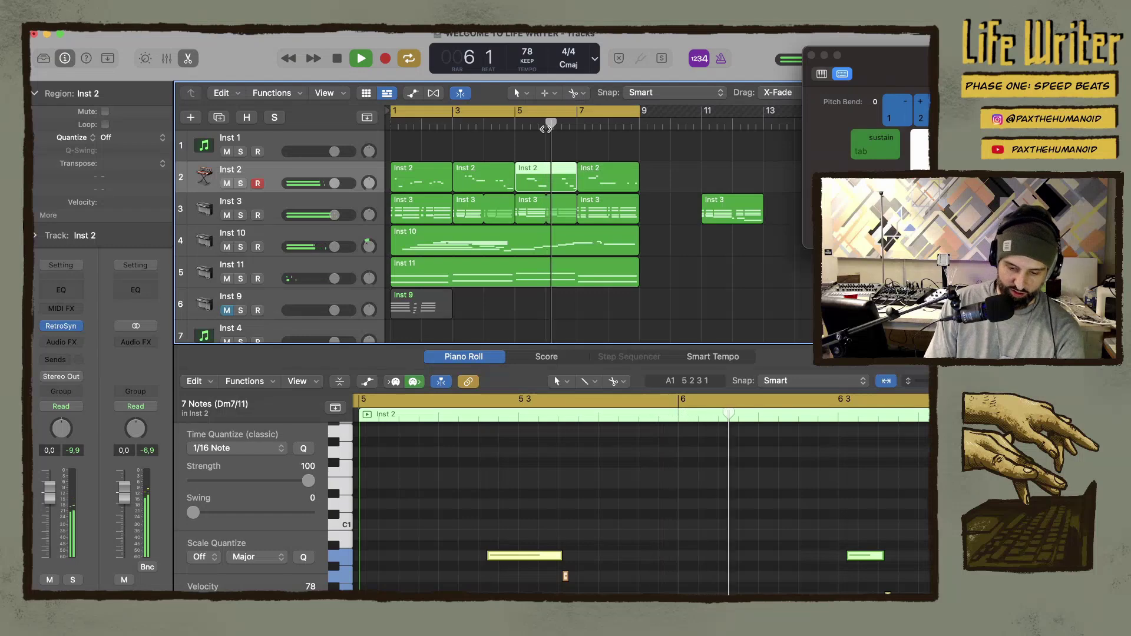
click(285, 144)
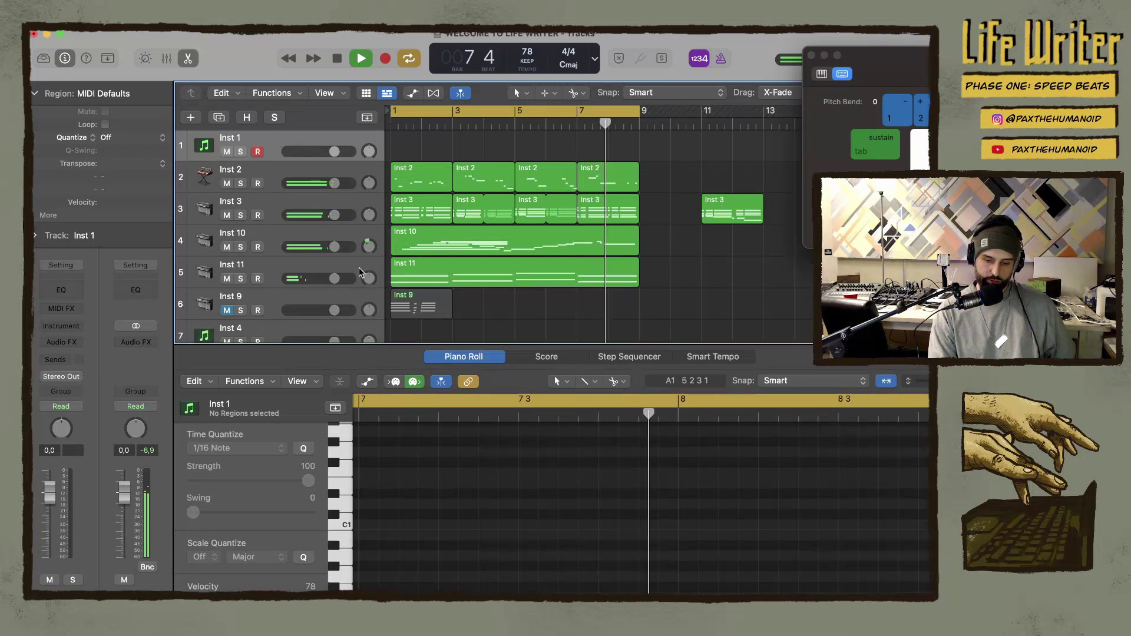
click(320, 265)
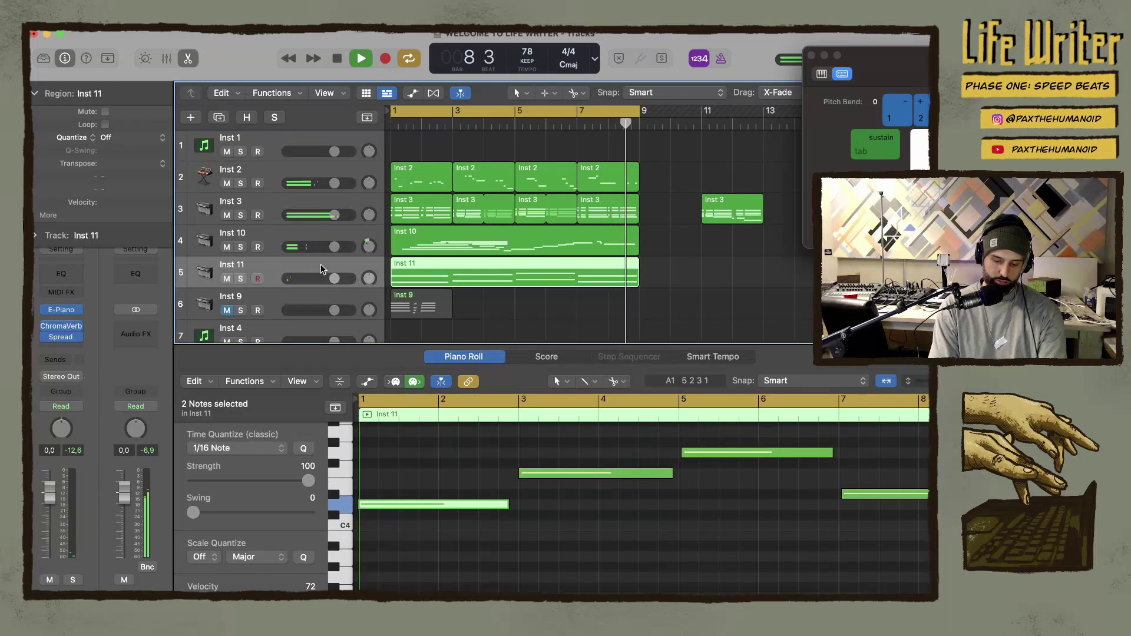
key(cmd+d)
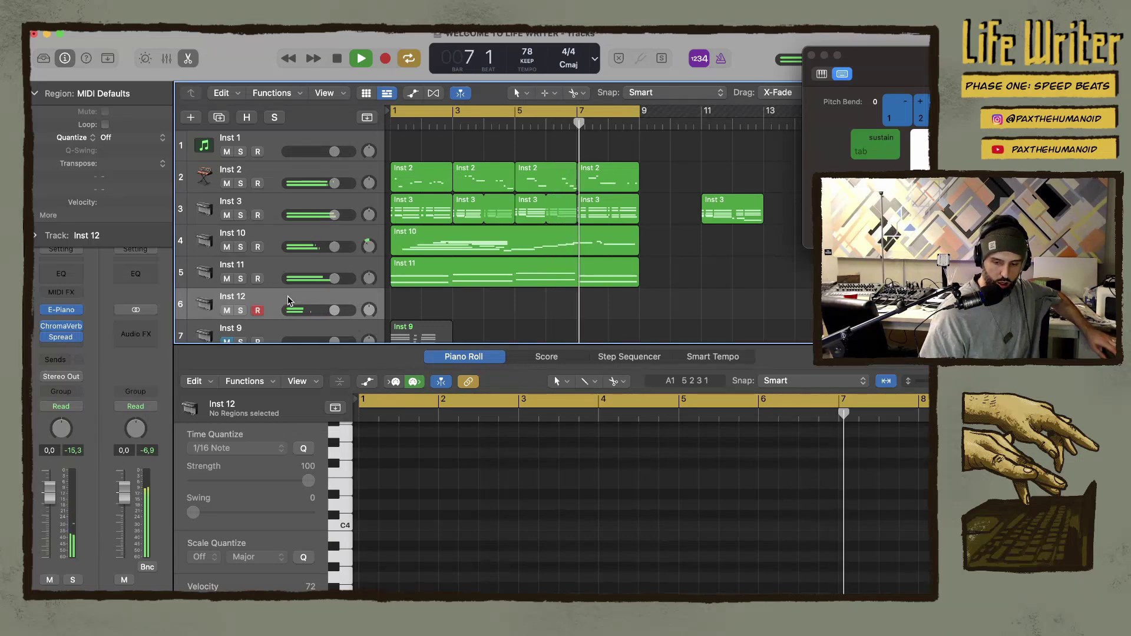
key(super+BackSpace)
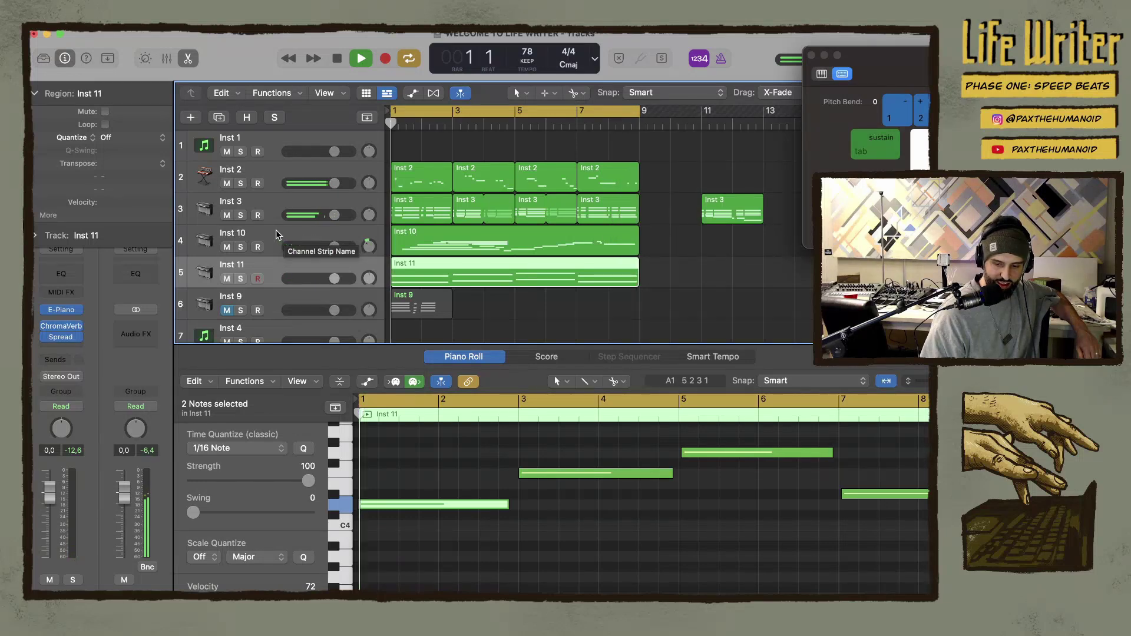
Add a new track with Inst 2's Retro Synth settings directly below it and arm it for recording
click(267, 171)
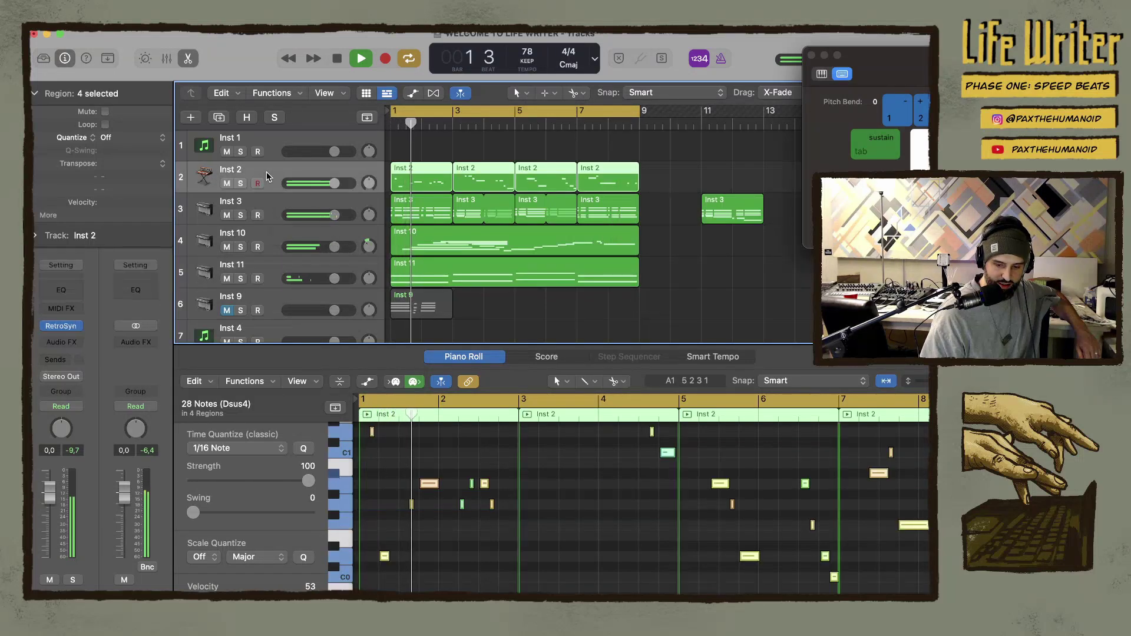
key(super+d)
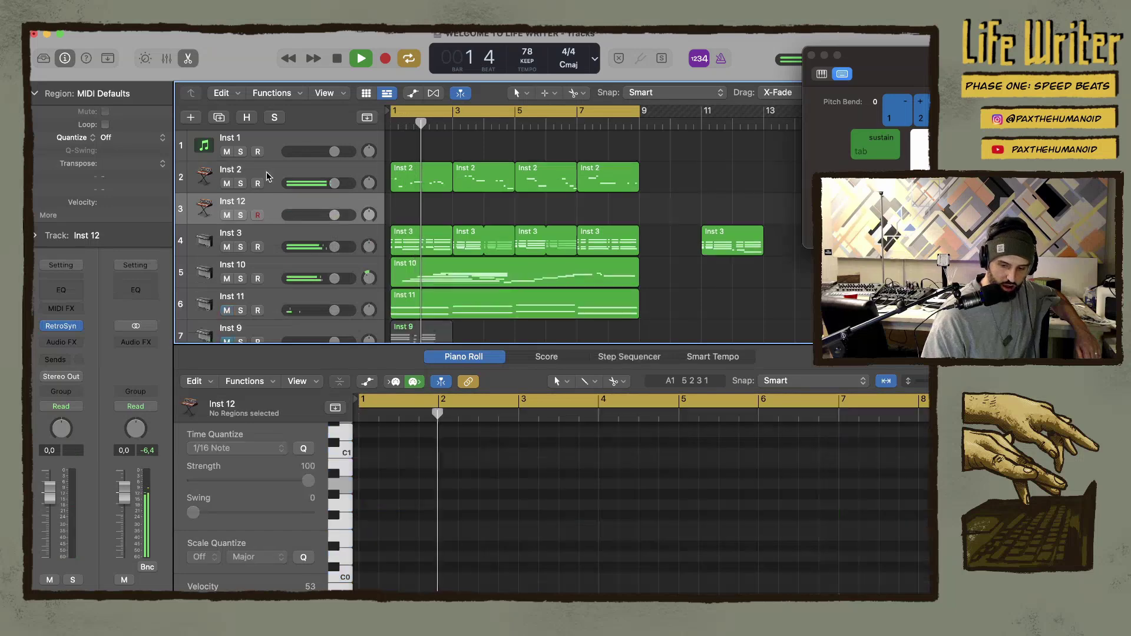
click(256, 214)
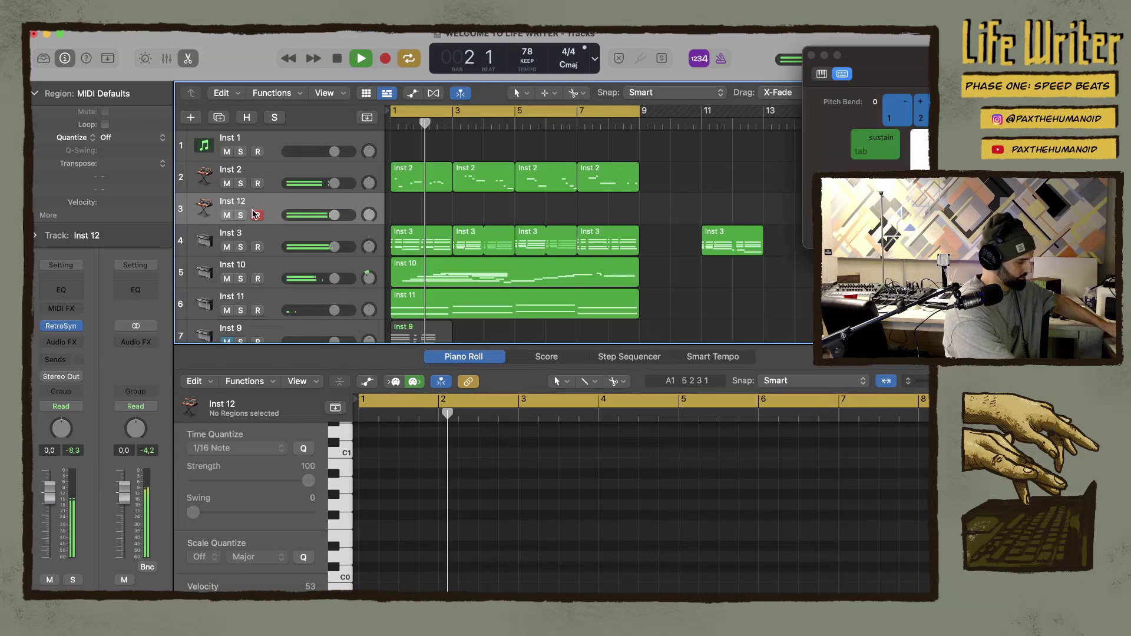
Record a synth melody on Inst 12 across bars 1–9 along with the other tracks
key(Return)
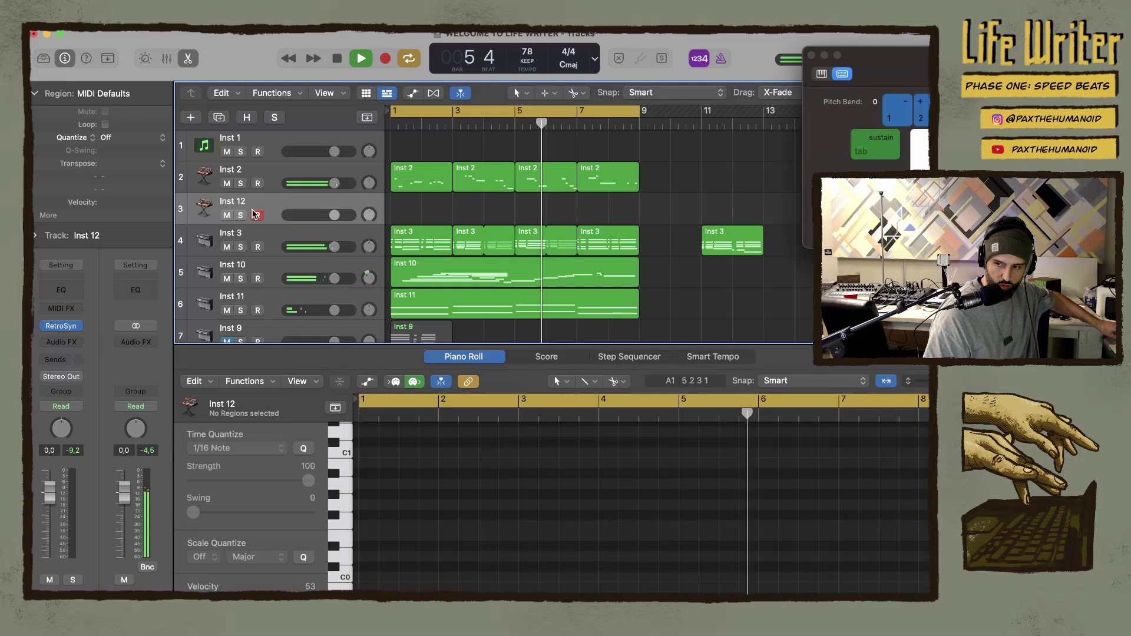
key(r)
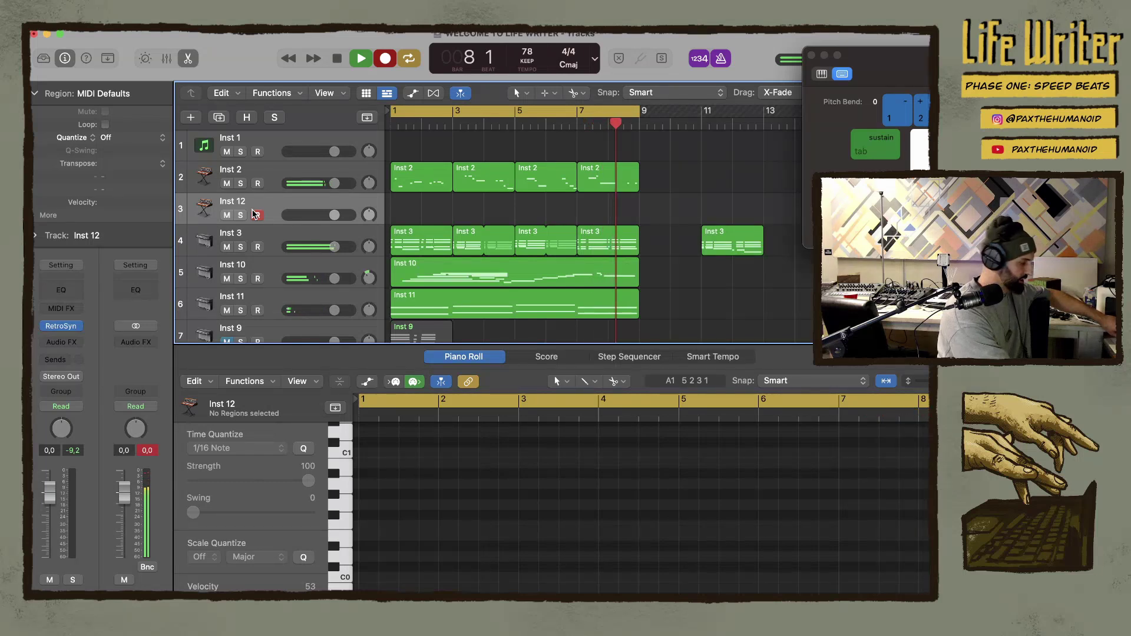
key(r)
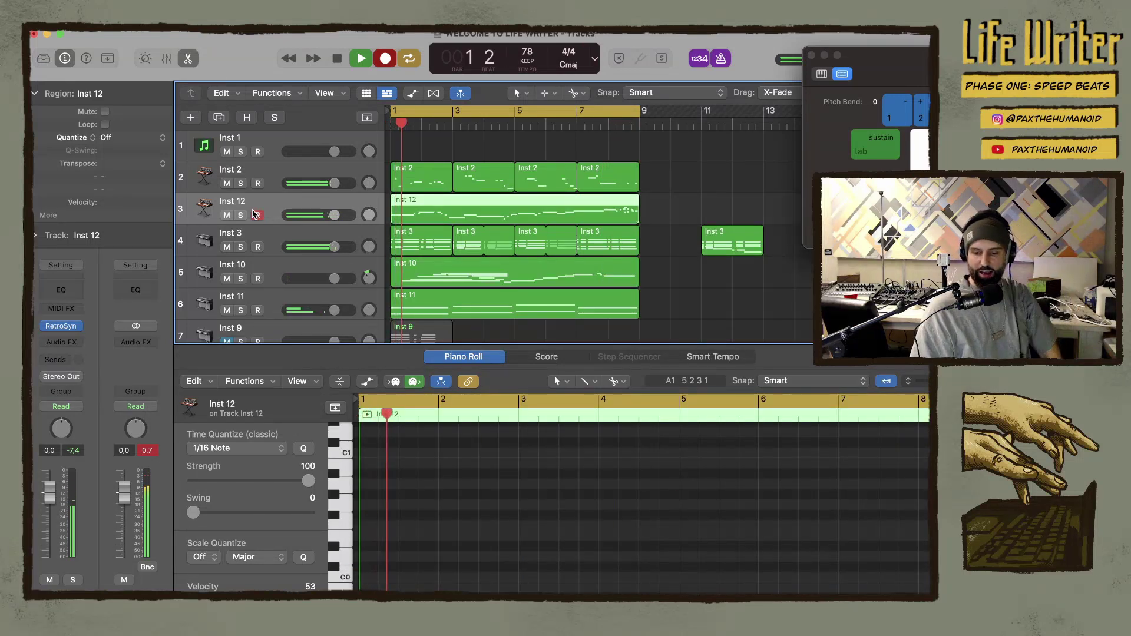
key(space)
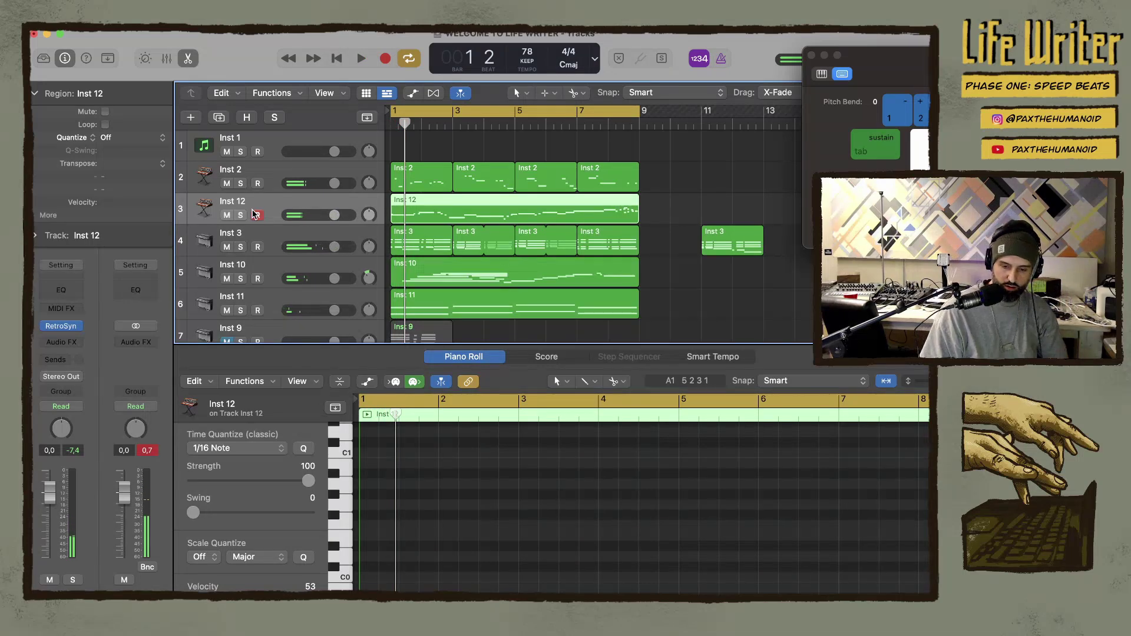
Add another Retro Synth track below Inst 12, mute Inst 12 and audition the section with the new track armed
key(super+d)
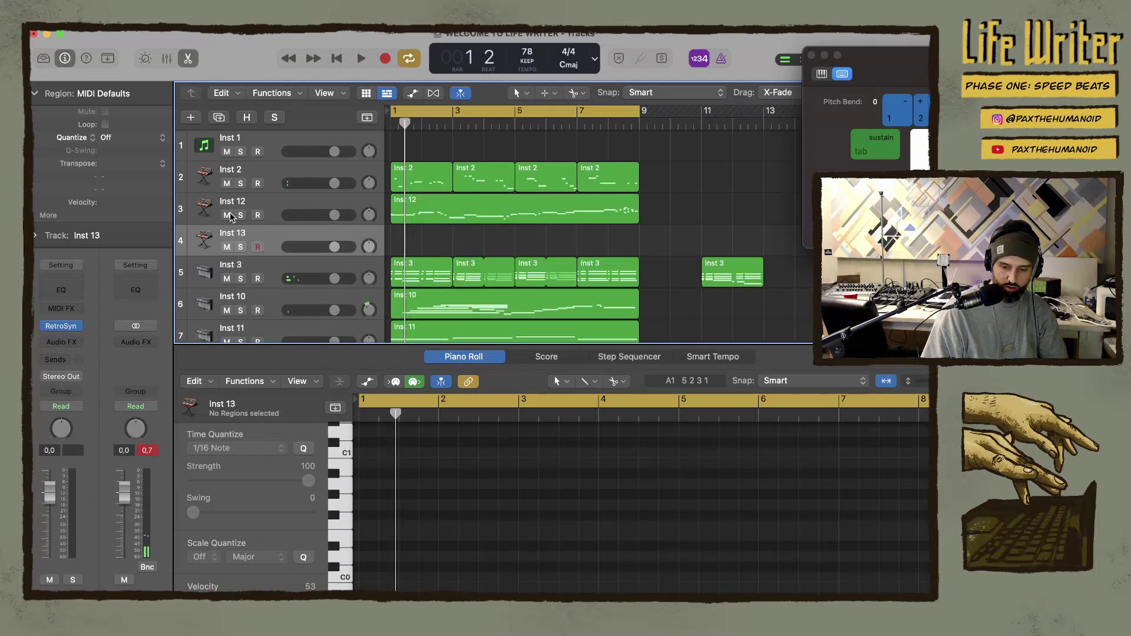
click(227, 216)
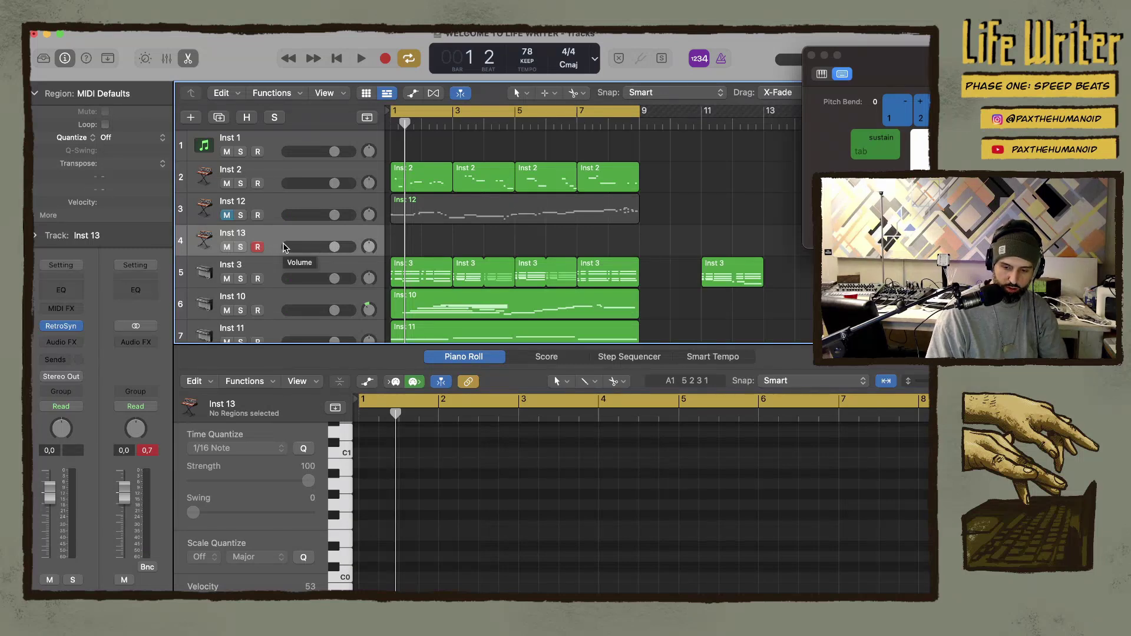
key(space)
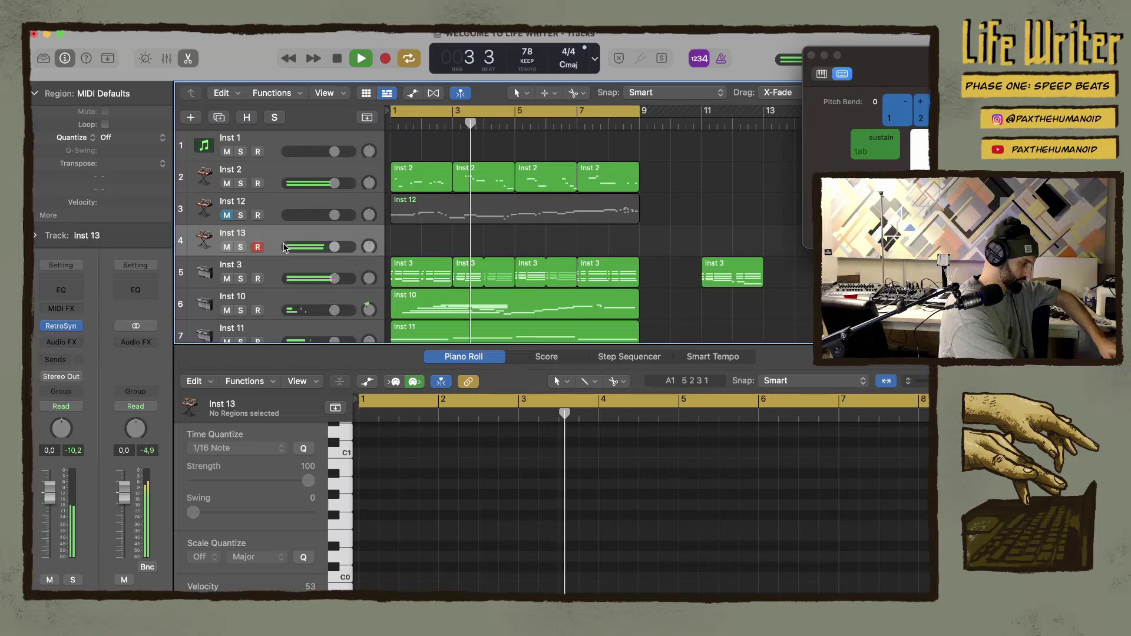
key(space)
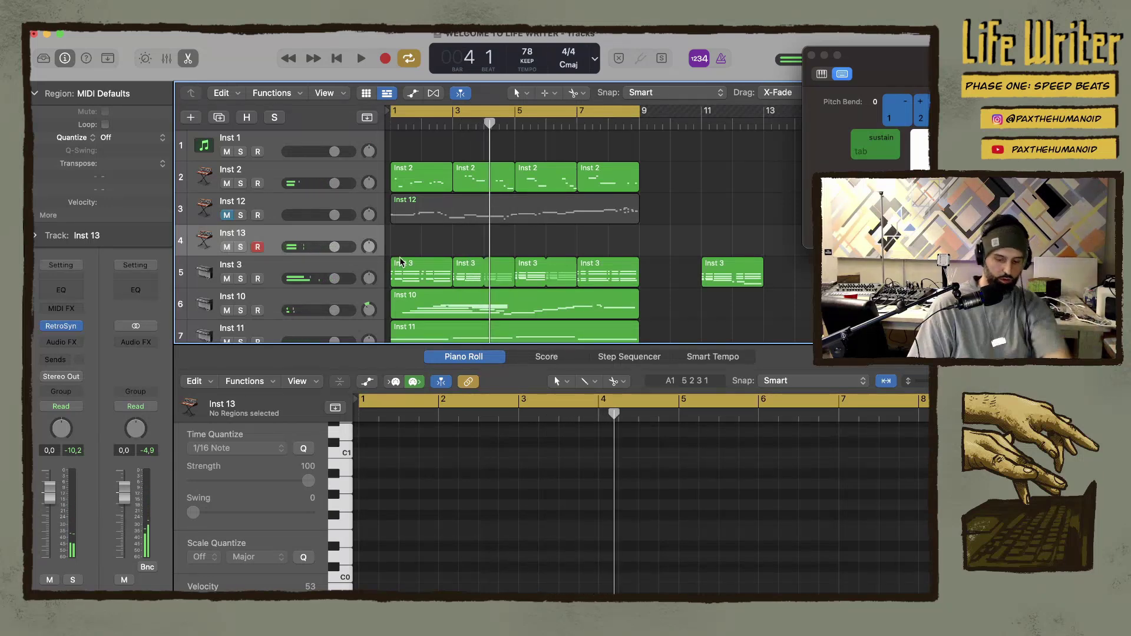
Copy all regions of the 8-bar section so the duplicate starts at bar 9
key(super+a)
drag(414, 168, 661, 190)
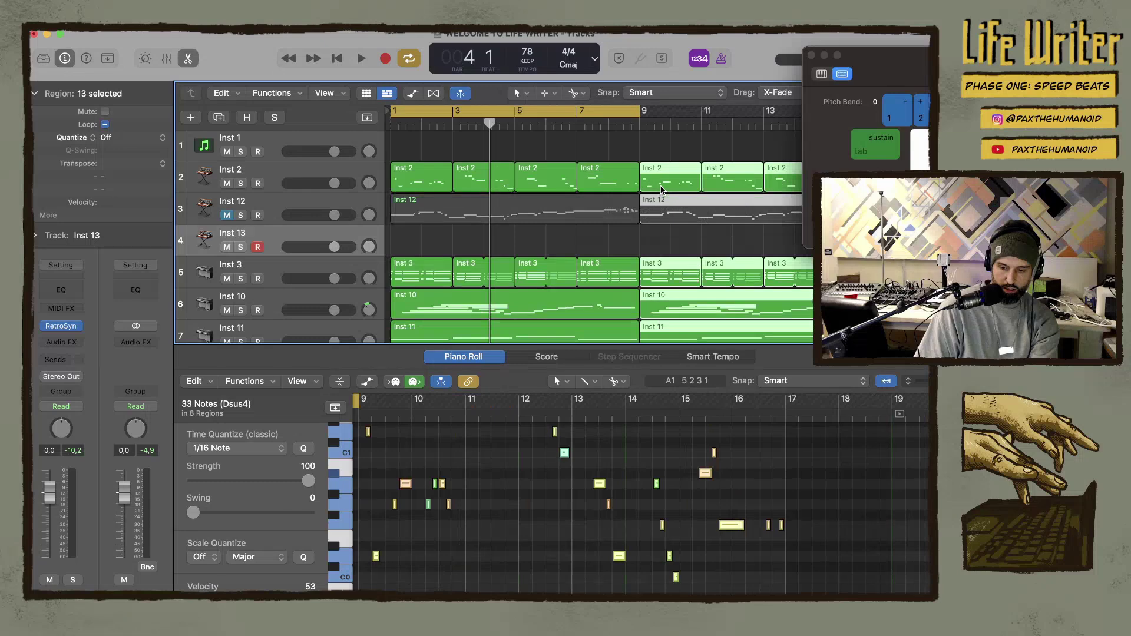
scroll(662, 189, down, 6)
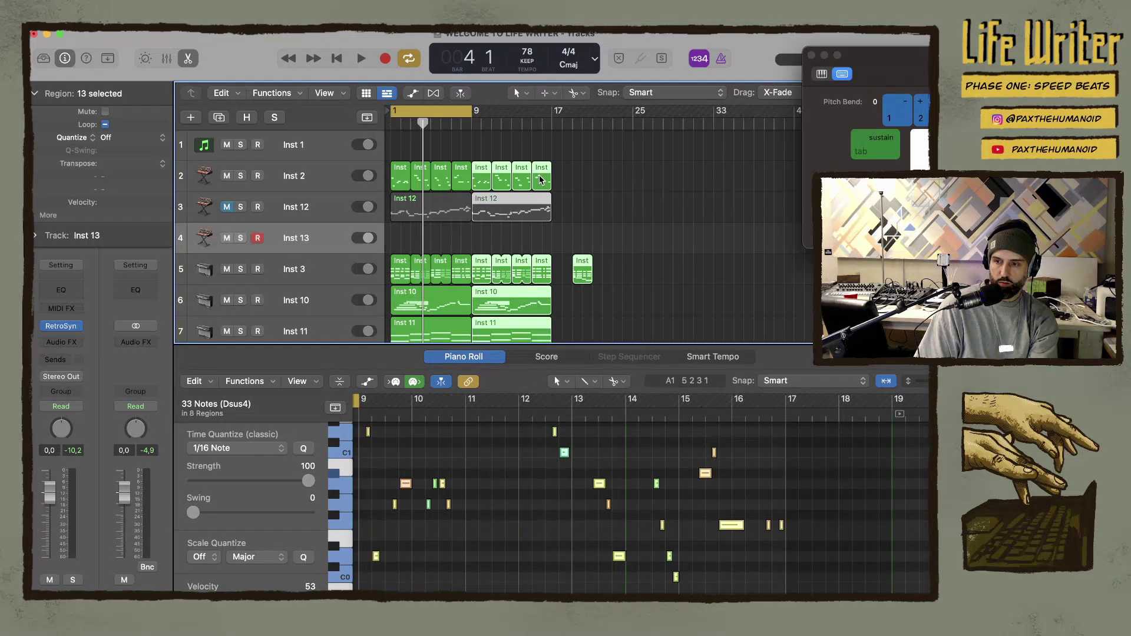
Copy the whole 16-bar arrangement to bar 17 and extend the cycle range to bars 1–33
key(super+a)
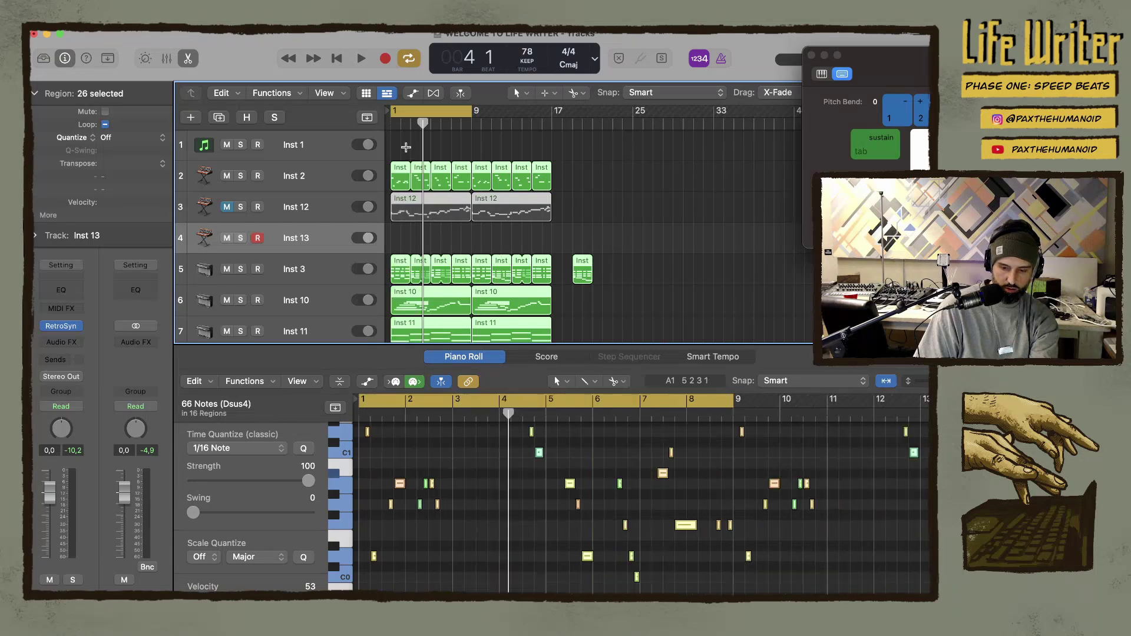
drag(399, 169, 557, 175)
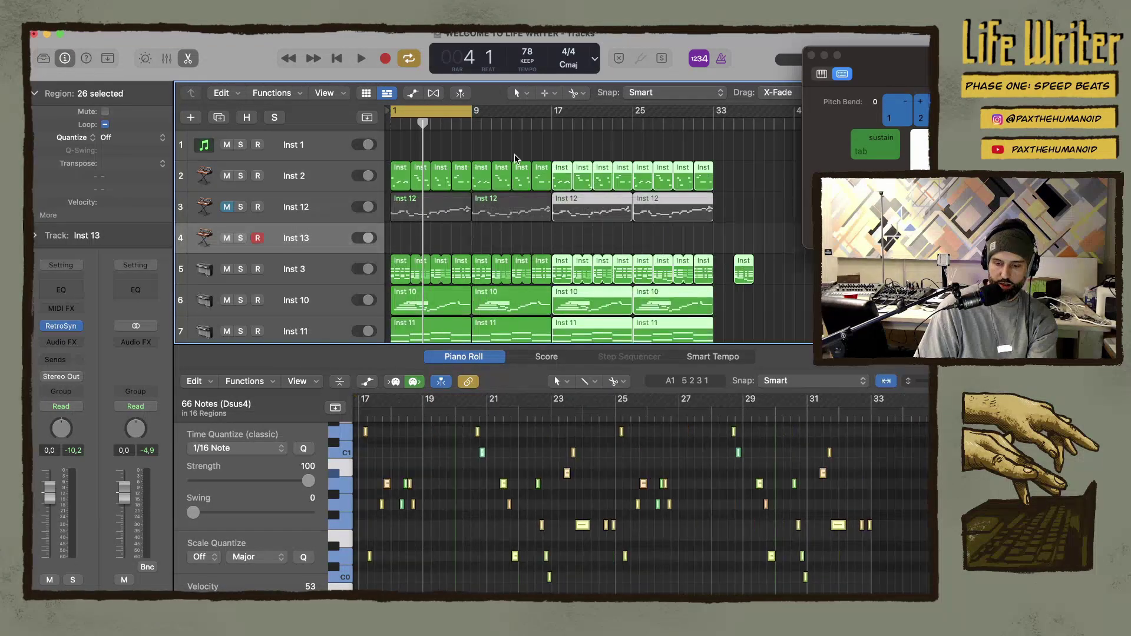
drag(471, 113, 715, 152)
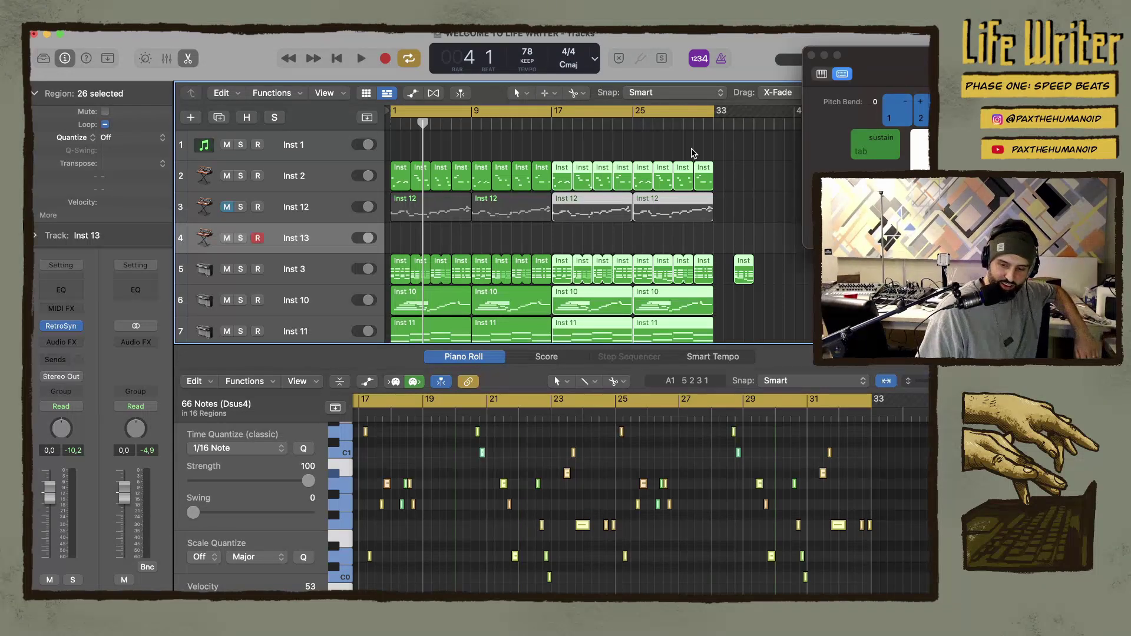
Move the stray Inst 3 region at bar 35 up onto the Inst 13 track
key(super+a)
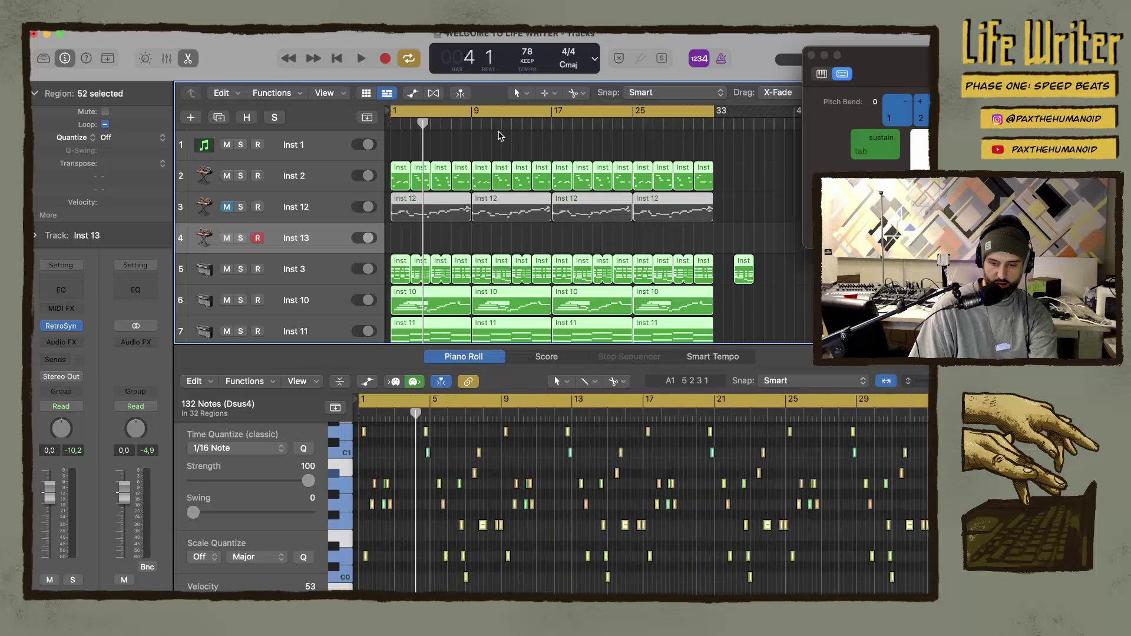
drag(396, 168, 719, 167)
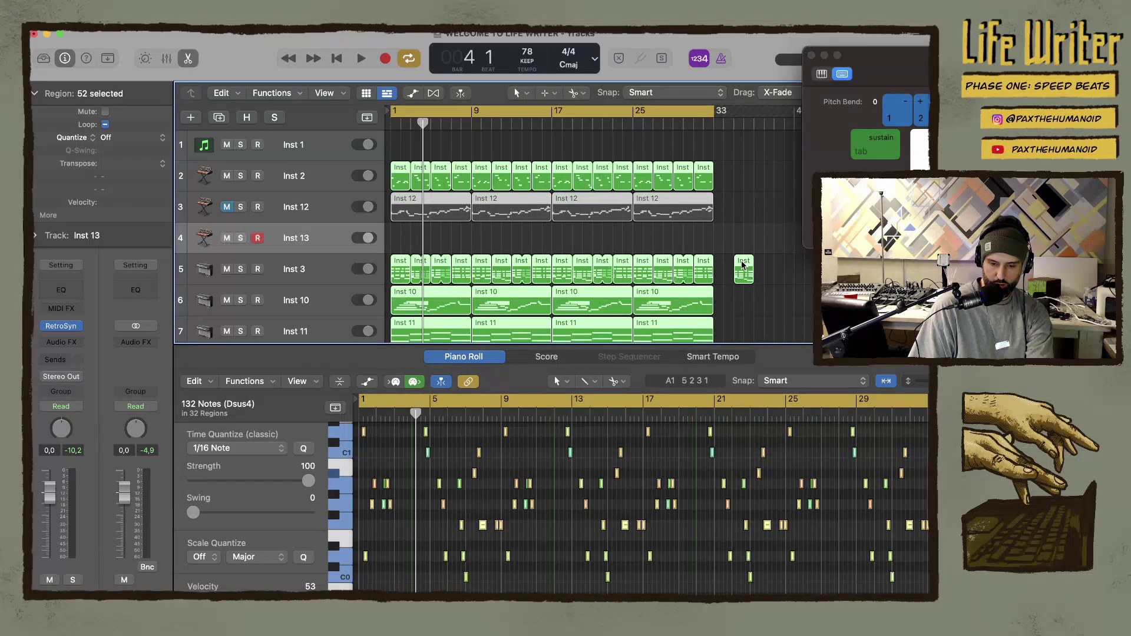
drag(742, 265, 734, 244)
key(super+z)
click(741, 243)
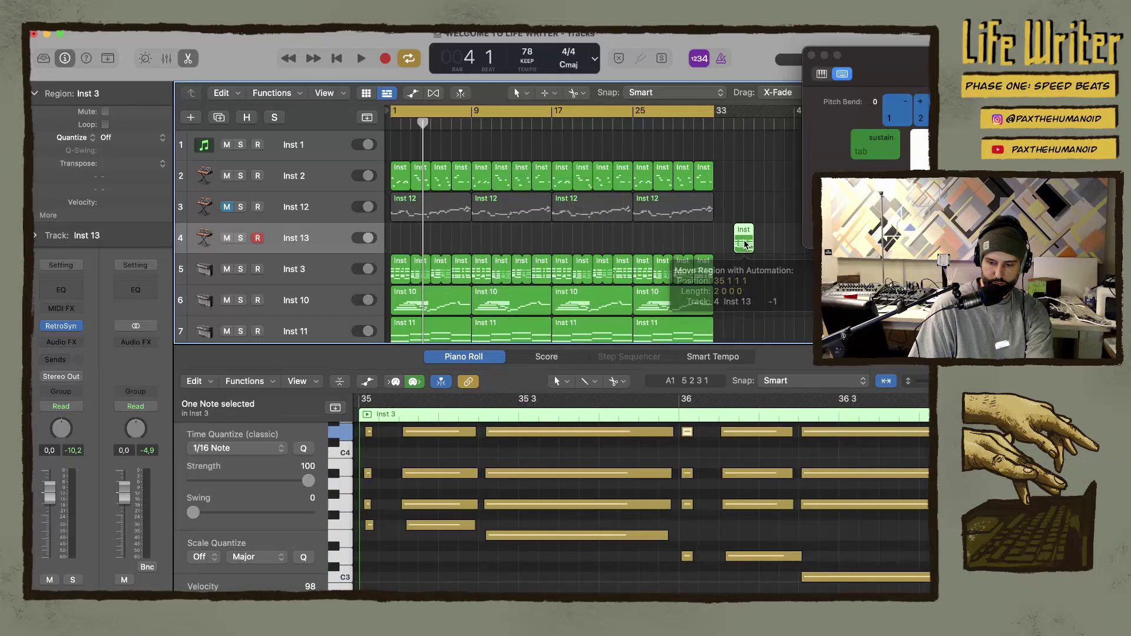
click(739, 274)
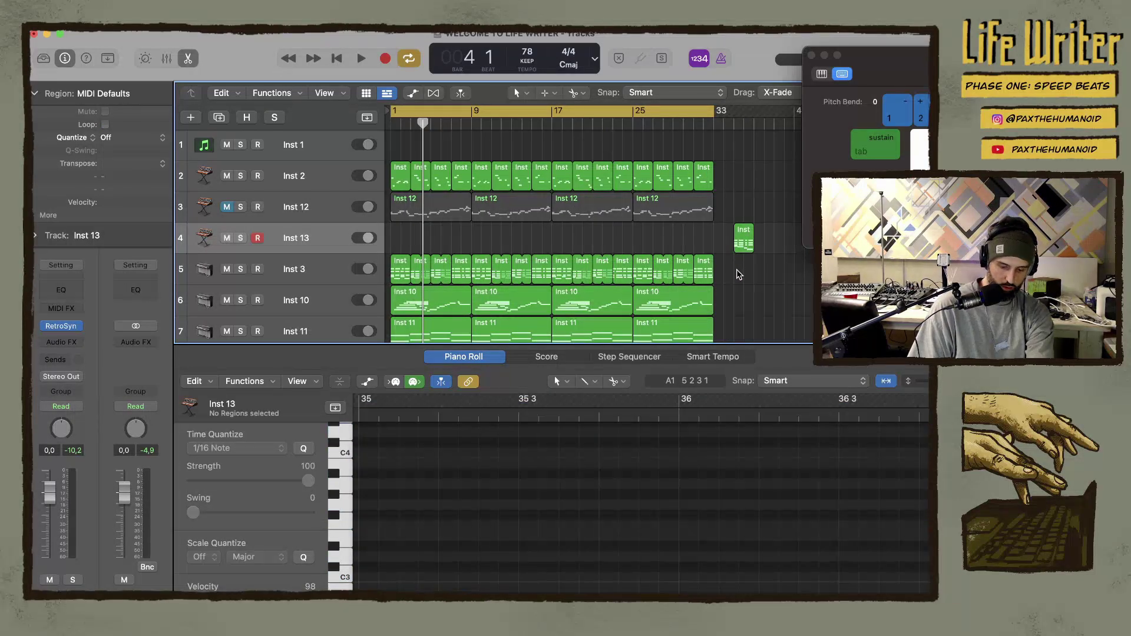
Copy the whole 32-bar arrangement to bar 33 and extend the cycle range to bar 65, playing from bar 1
key(super+a)
drag(399, 171, 720, 182)
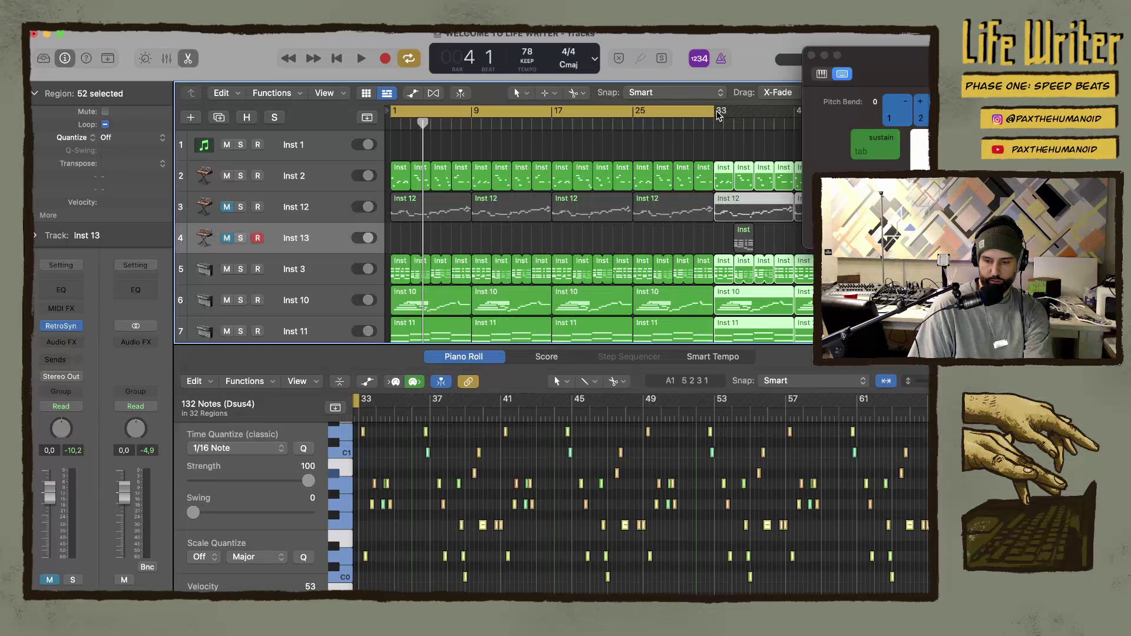
drag(712, 111, 861, 112)
drag(808, 139, 735, 140)
key(space)
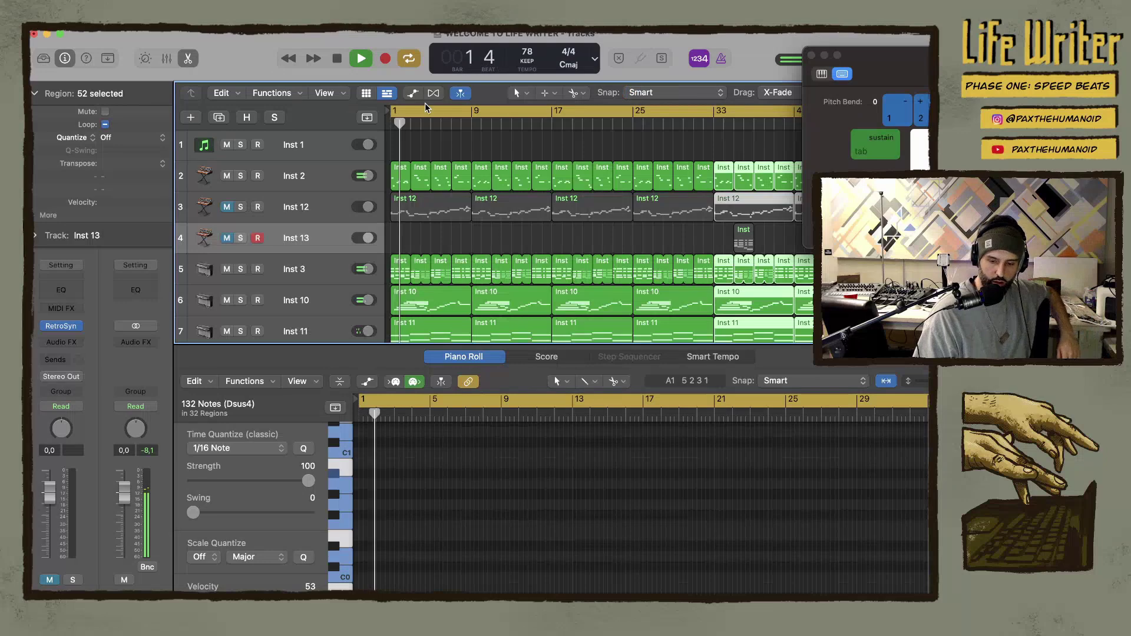
Delete the stray Inst 3 region at bar 35 on the Inst 13 track
click(683, 236)
scroll(745, 235, down, 3)
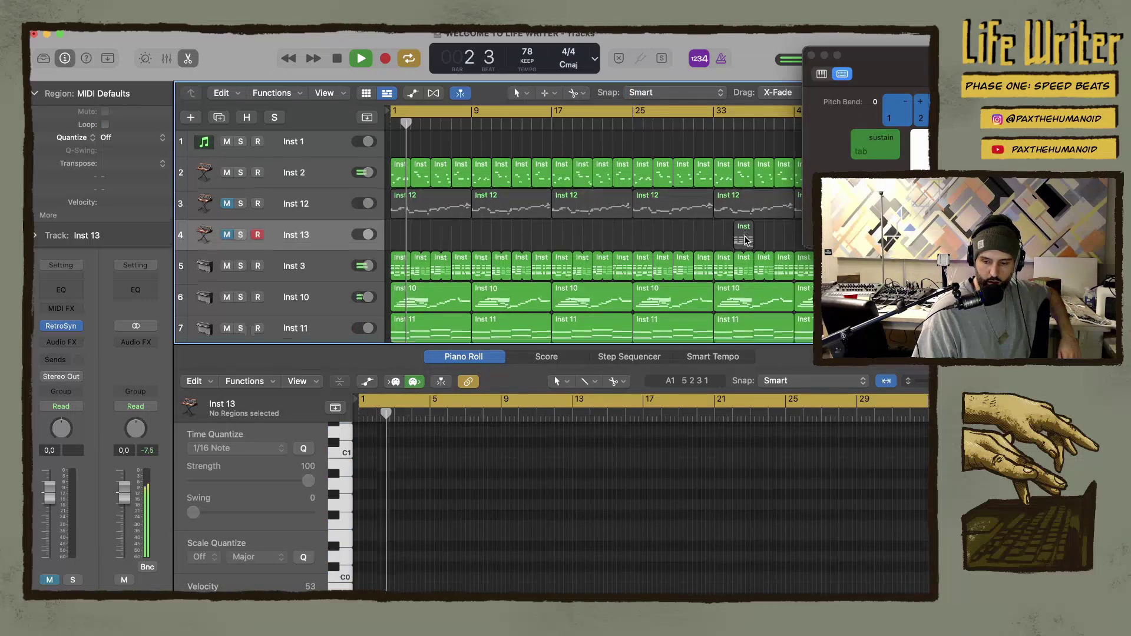
click(744, 195)
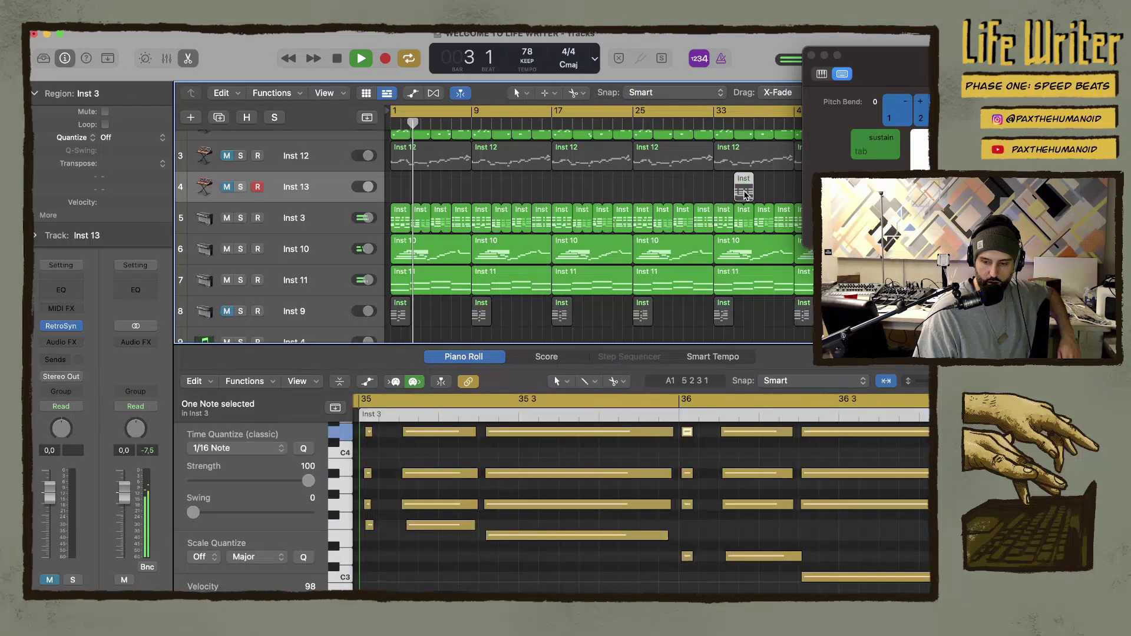
key(Delete)
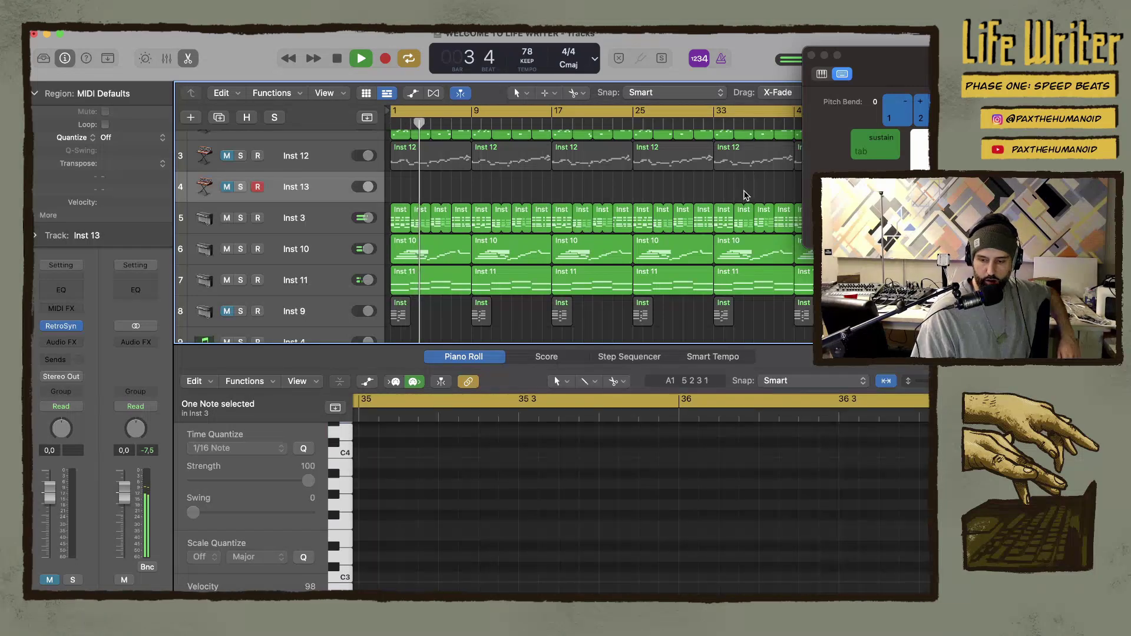
scroll(722, 186, right, 10)
key(super+v)
click(641, 188)
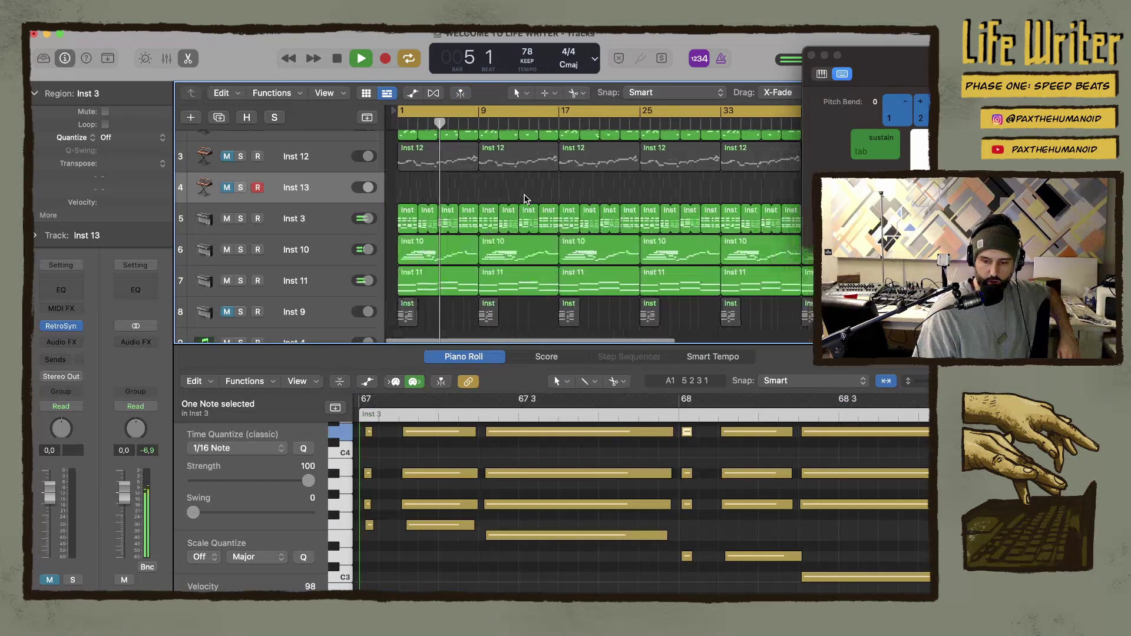
click(495, 182)
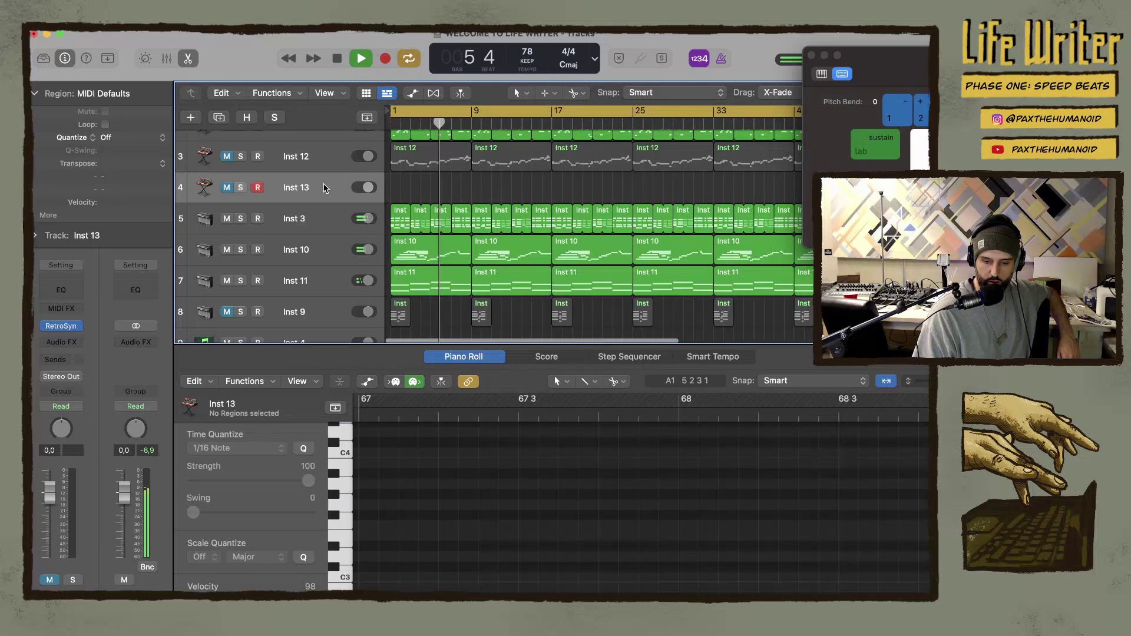
Unmute Inst 13 and record a long synth take on it from bar 1 to about bar 41
key(ctrl+m)
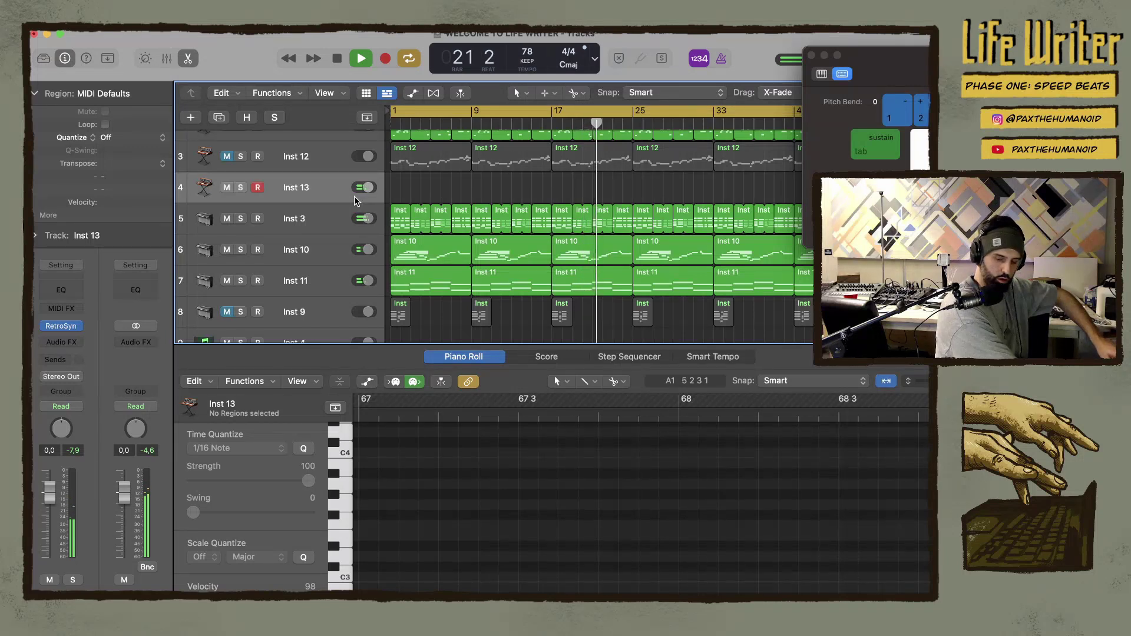
key(space)
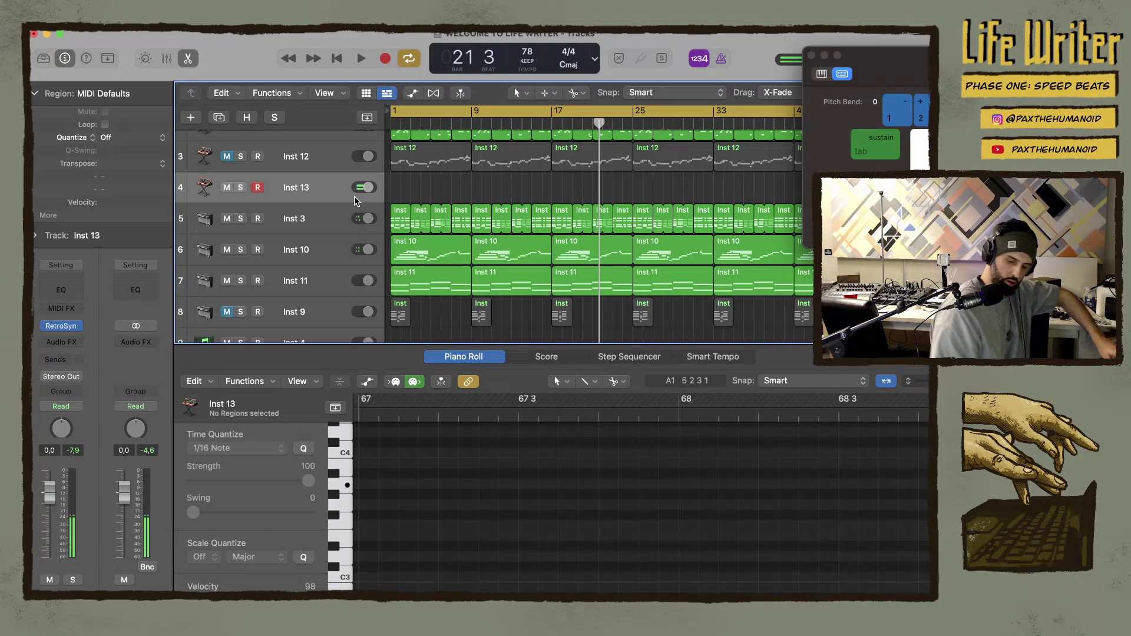
key(r)
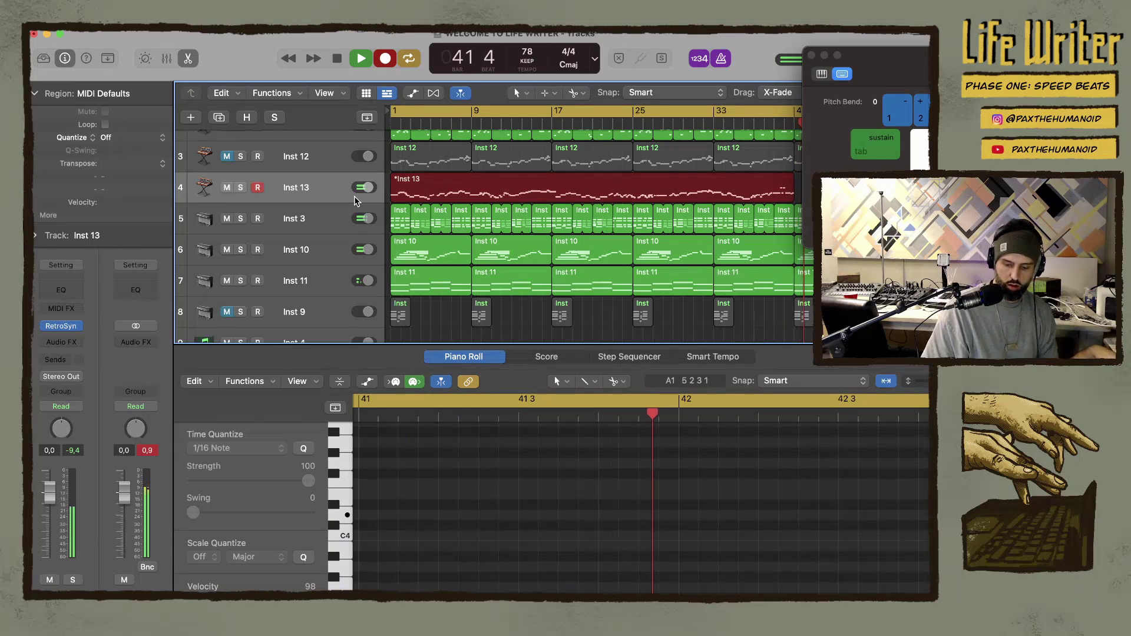
key(space)
scroll(420, 183, right, 10)
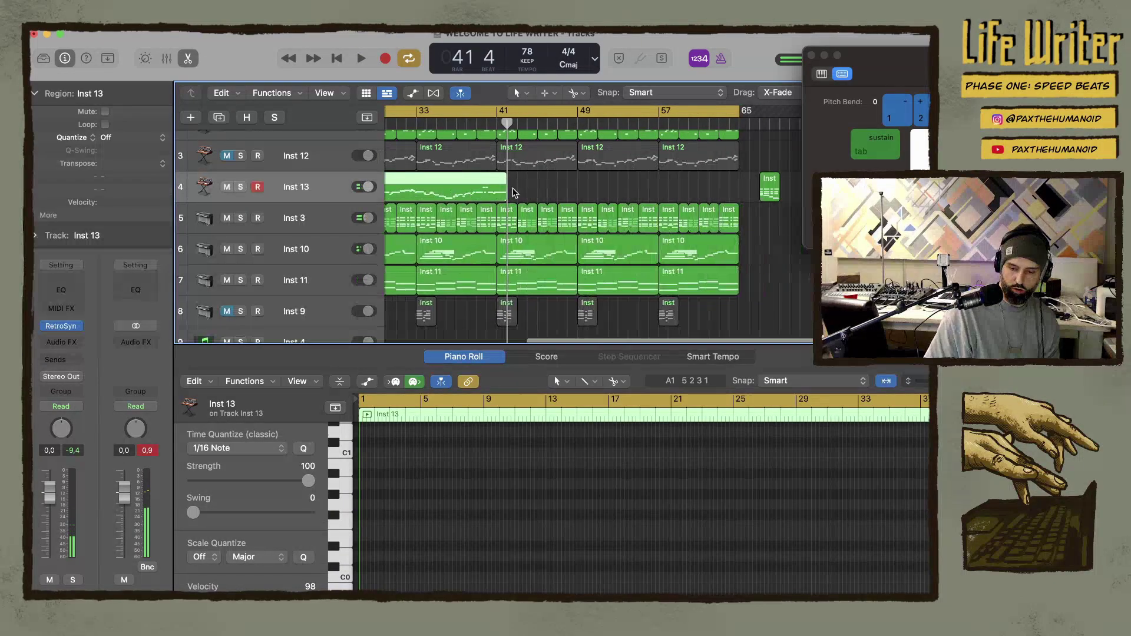
Split the Inst 13 take at bar 33, keeping the notes that cross, and cycle playback over bars 33 to 41
click(409, 183)
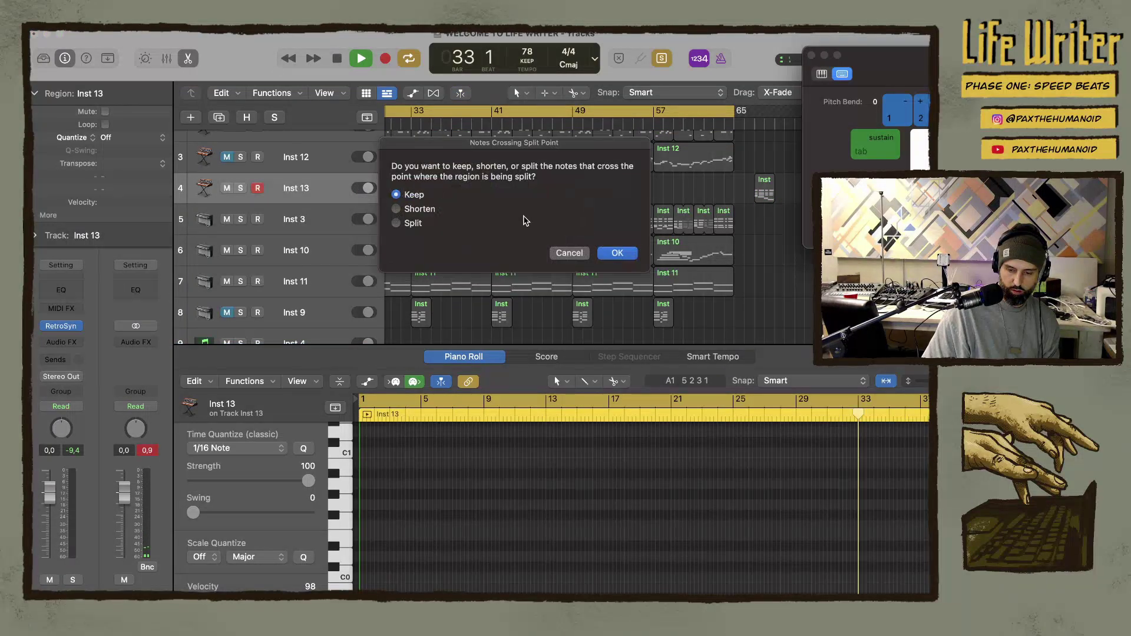
click(621, 257)
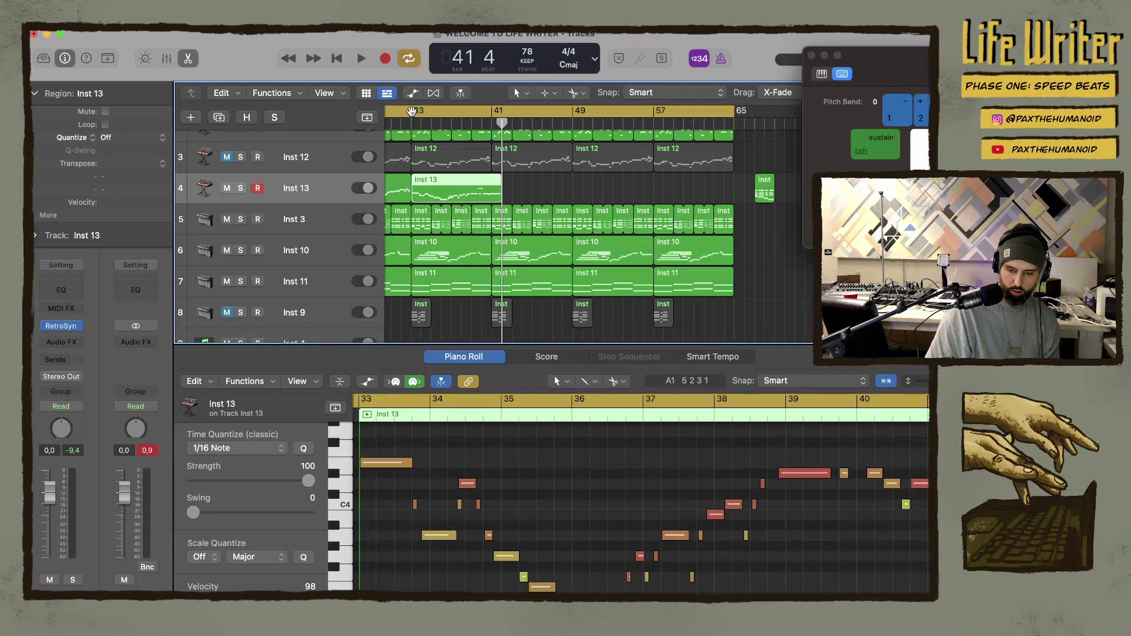
drag(412, 111, 495, 112)
key(space)
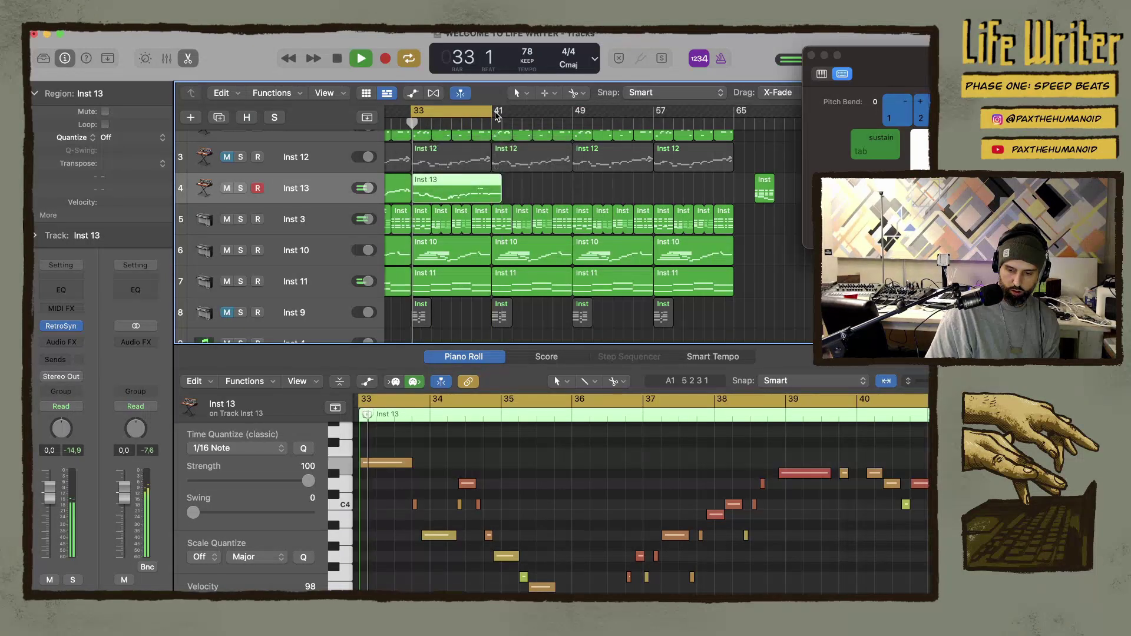
Move the Inst 13 region covering bars 1 to 33 down onto the Inst 7 track
scroll(428, 199, left, 2)
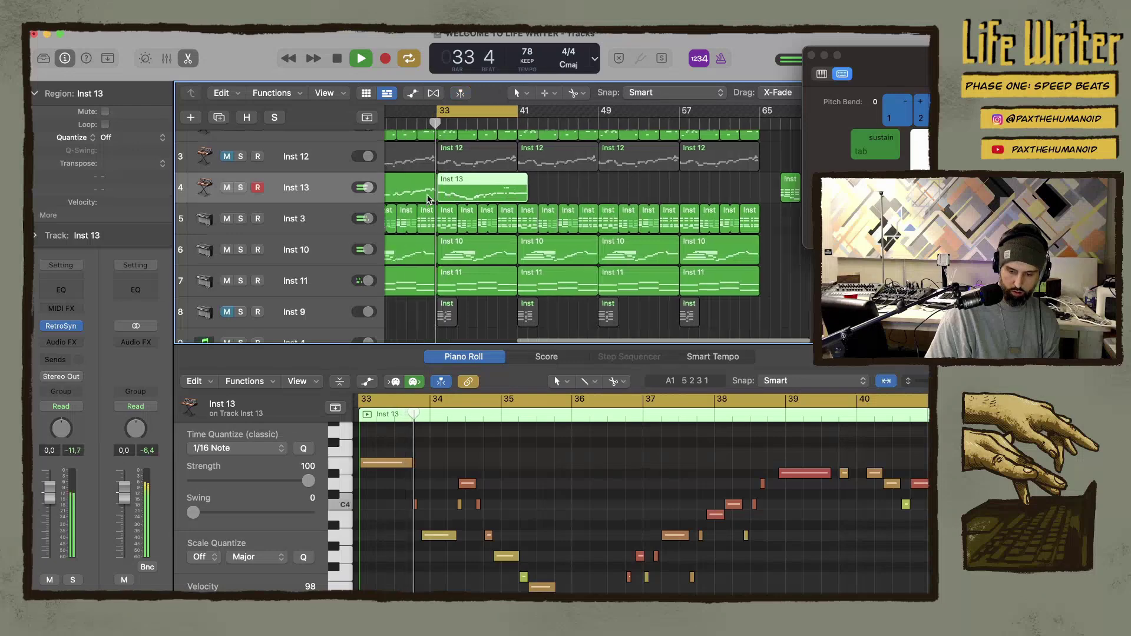
scroll(428, 199, left, 10)
scroll(527, 196, left, 3)
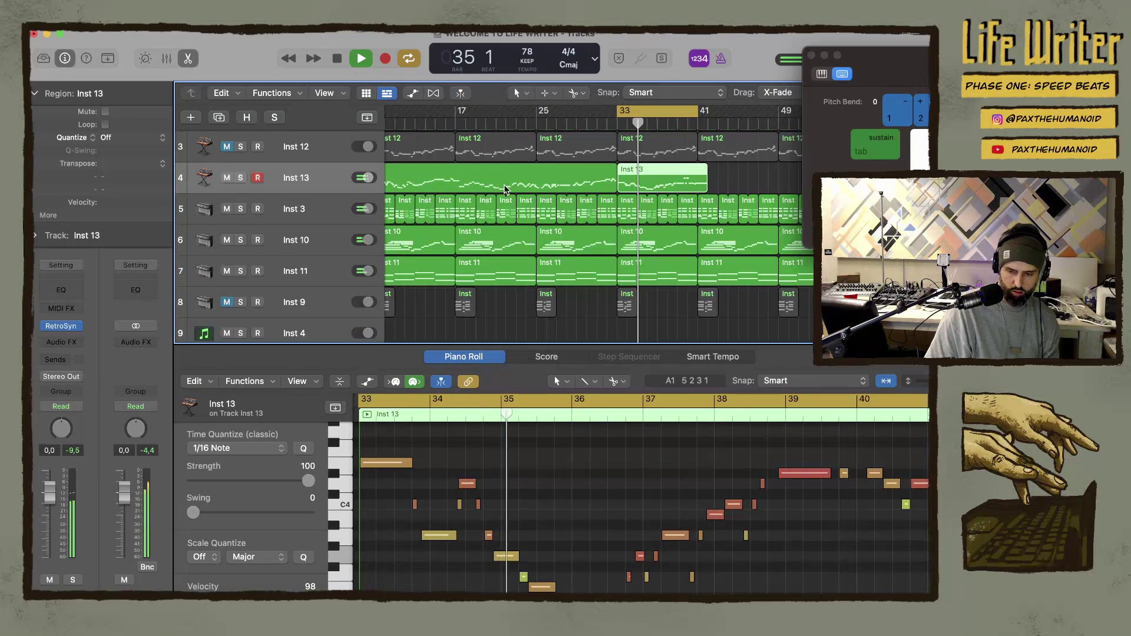
click(462, 176)
scroll(462, 176, left, 3)
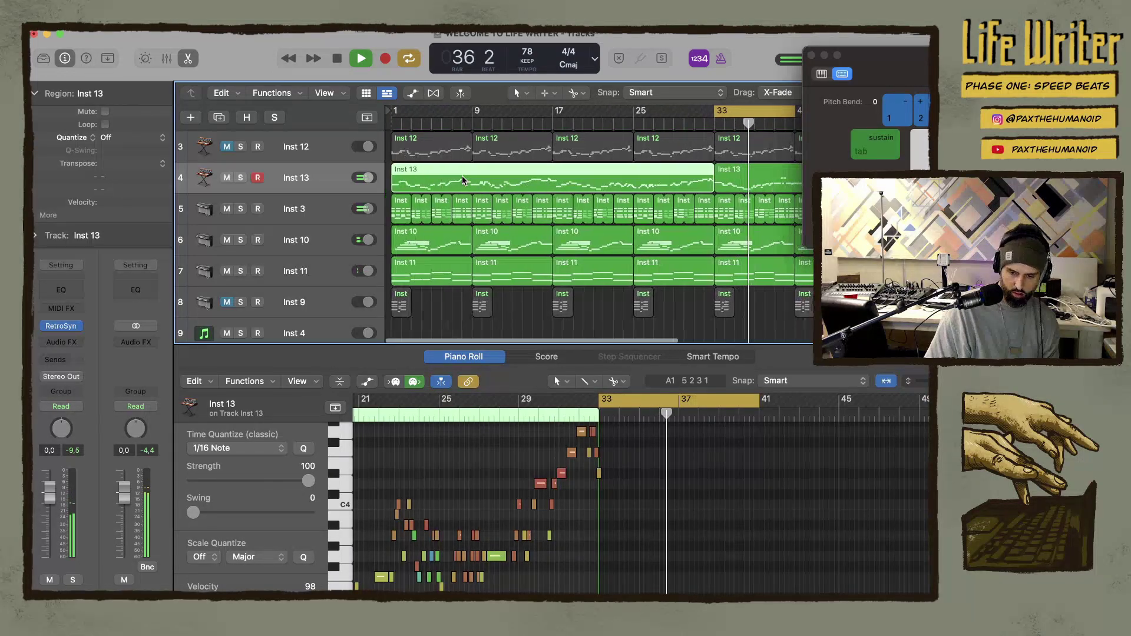
scroll(419, 183, down, 1)
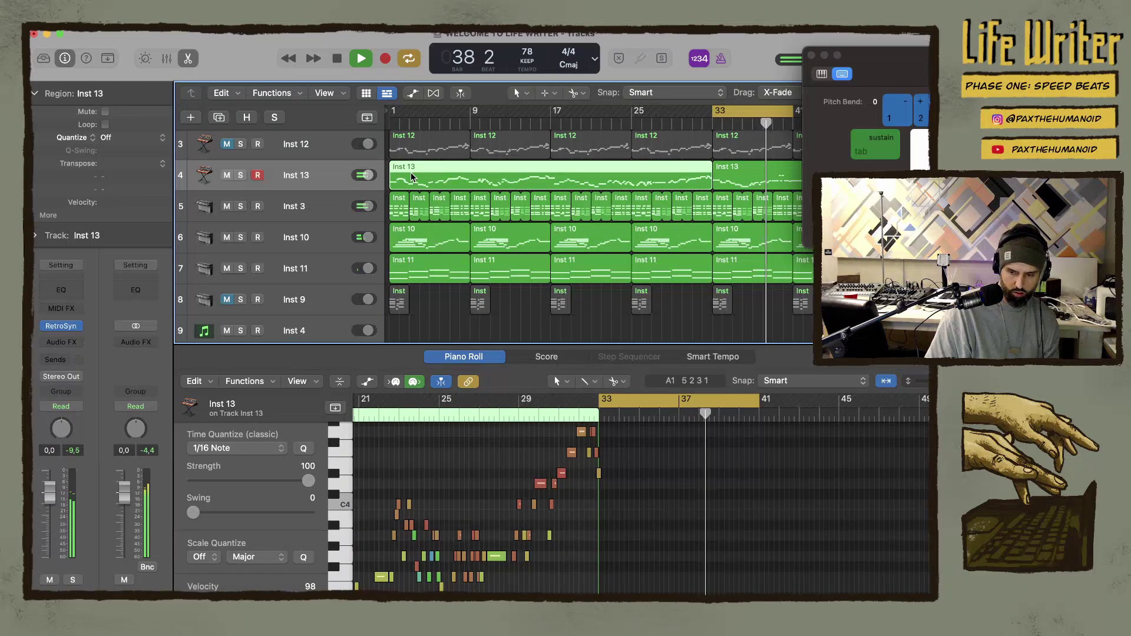
drag(411, 172, 407, 310)
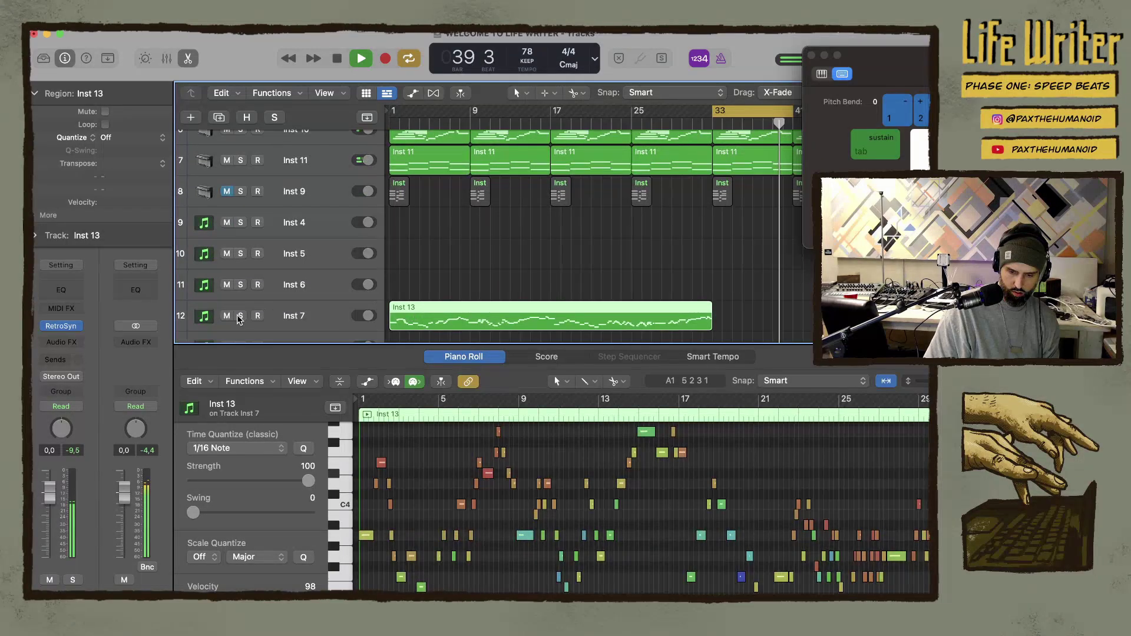
click(472, 270)
scroll(472, 269, up, 5)
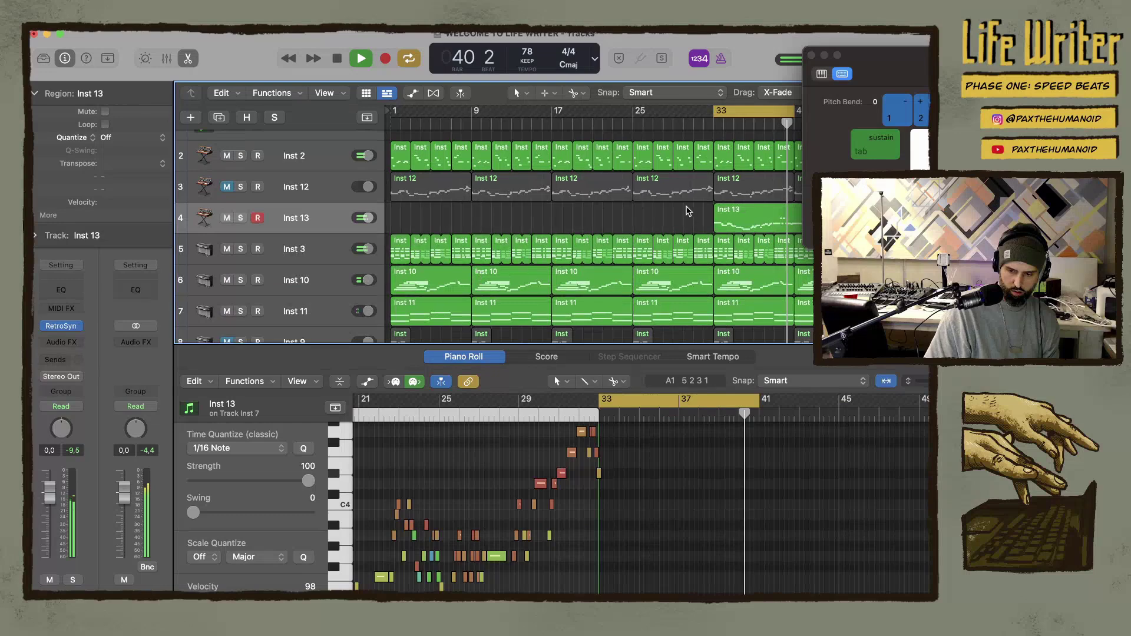
Select the remaining Inst 13 region at bar 33 for note editing and play it through to about bar 38
key(space)
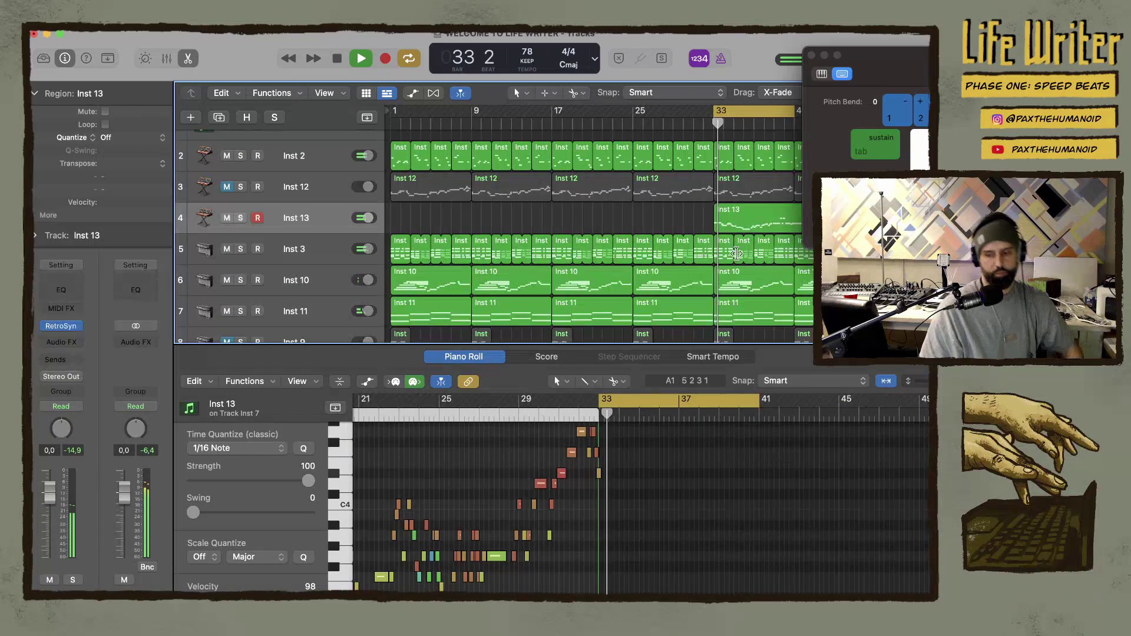
click(733, 213)
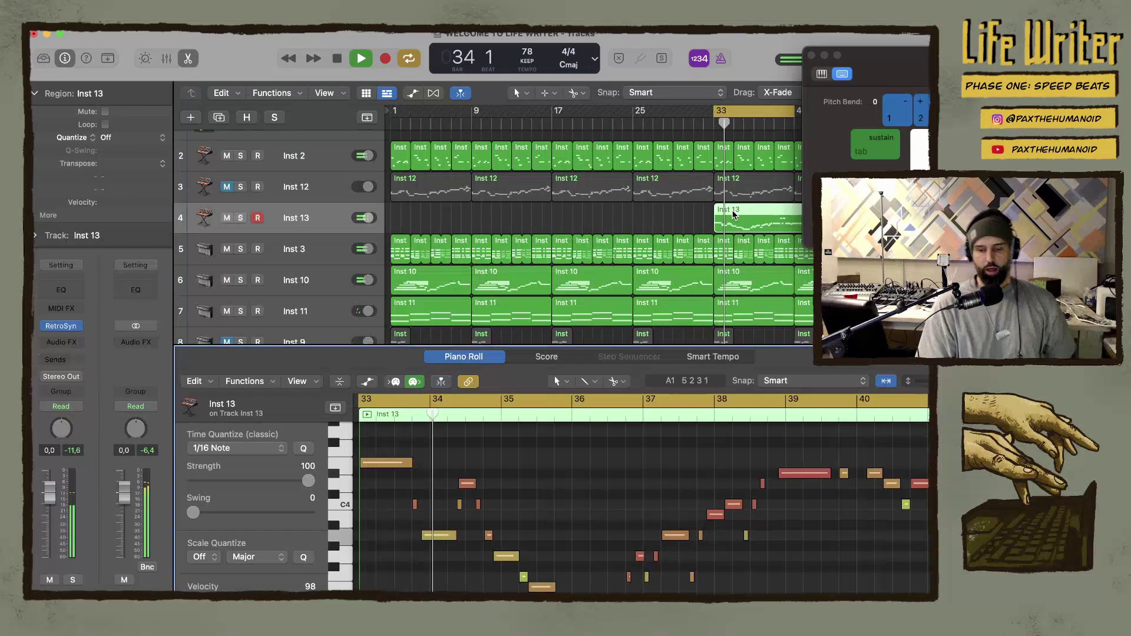
scroll(598, 505, down, 3)
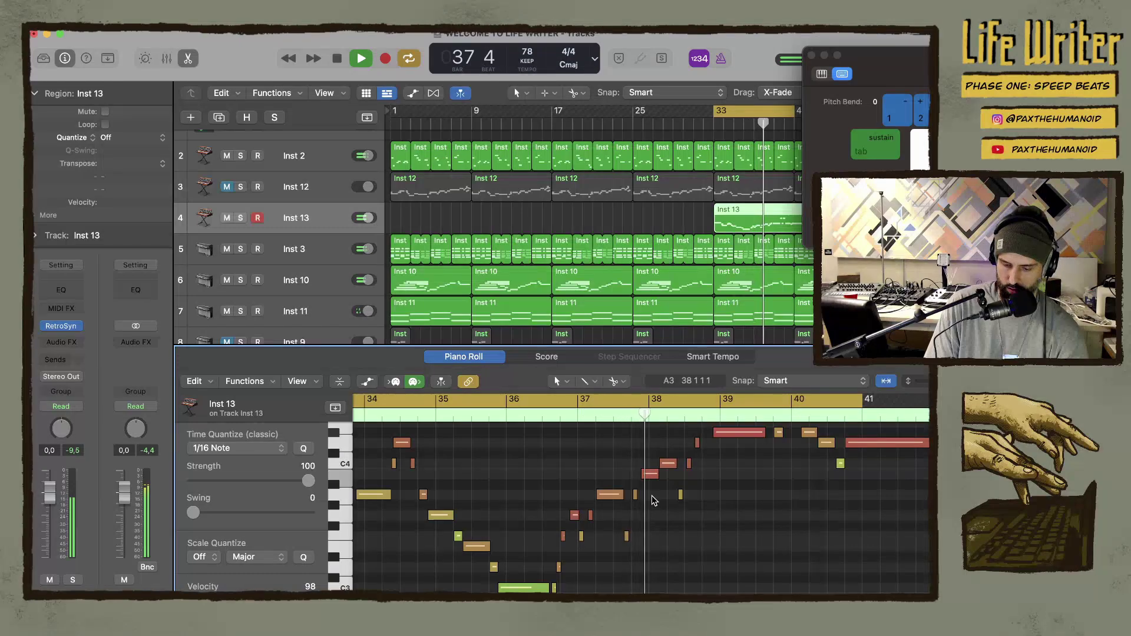
key(space)
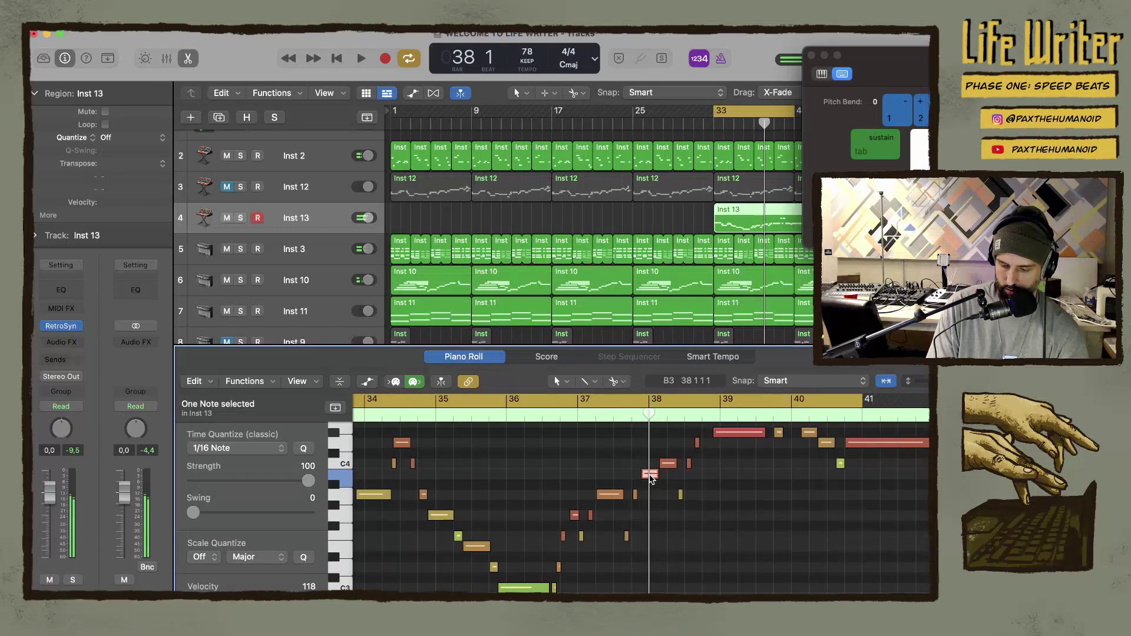
Try to stretch the C4 note at bar 38 earlier in place of the B3 note, and audition the start point
drag(662, 463, 641, 463)
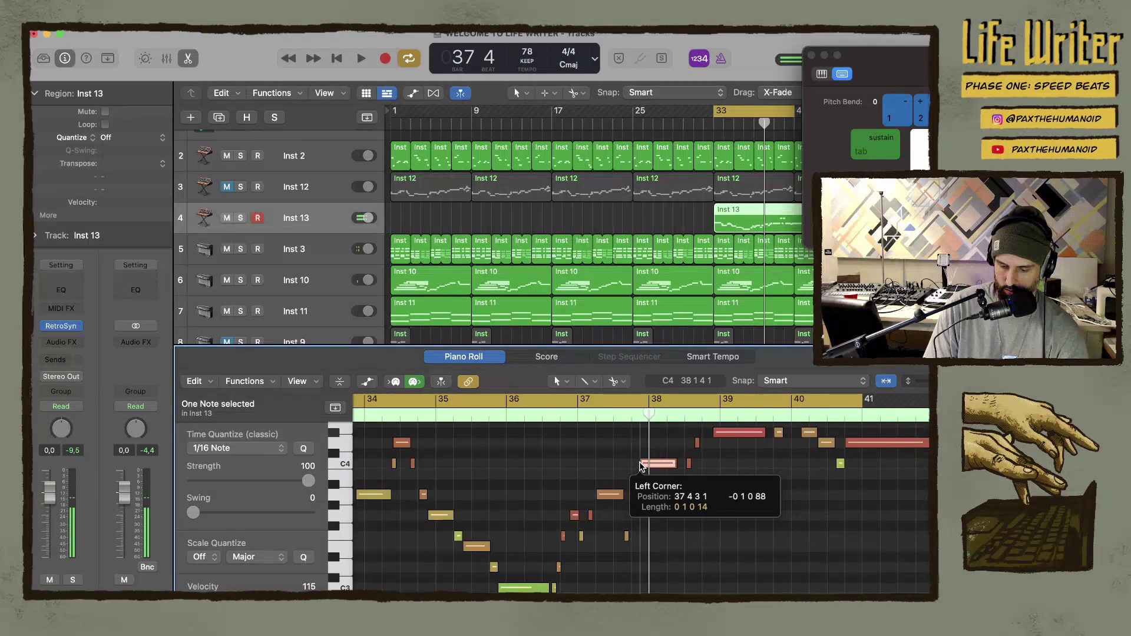
click(612, 419)
key(space)
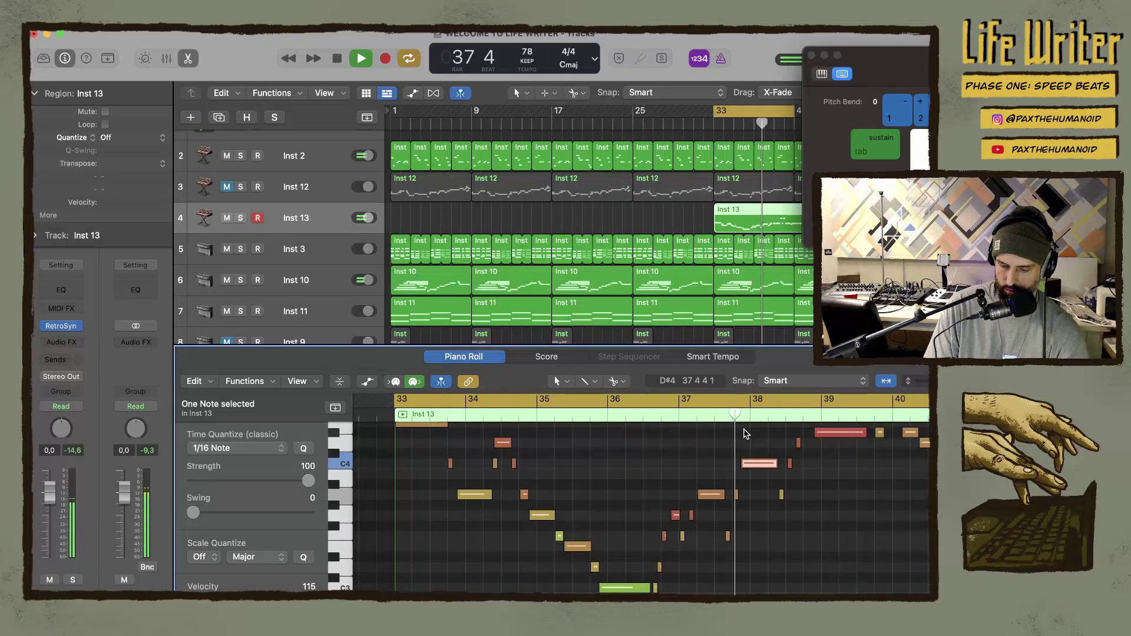
key(space)
mouse_move(747, 466)
mouse_down()
mouse_move(738, 465)
mouse_move(748, 465)
mouse_up()
key(space)
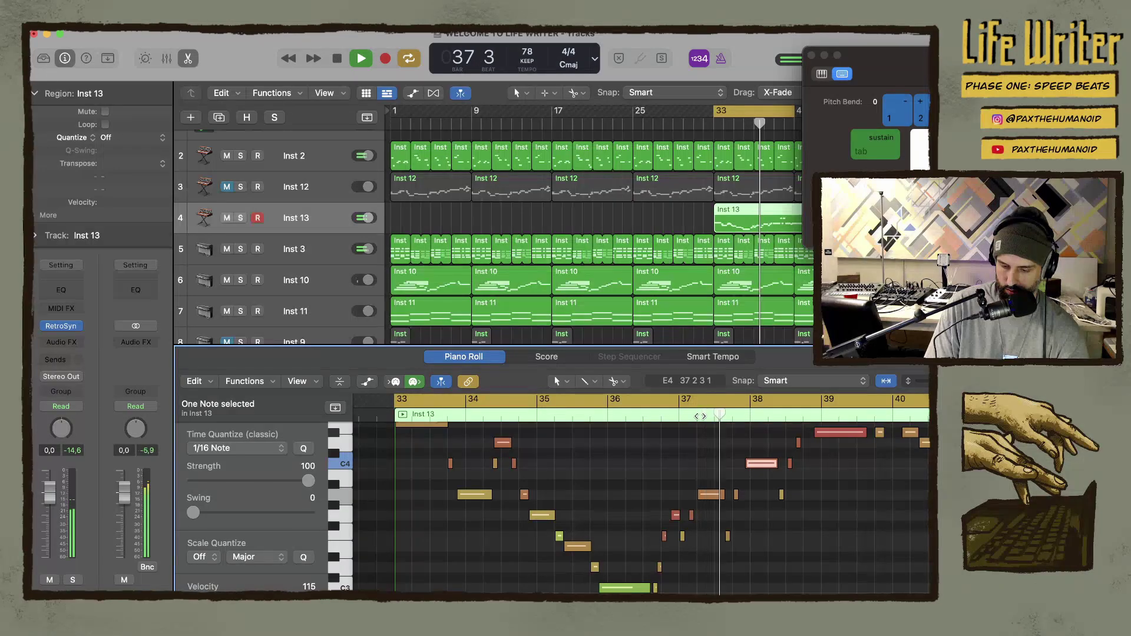
key(space)
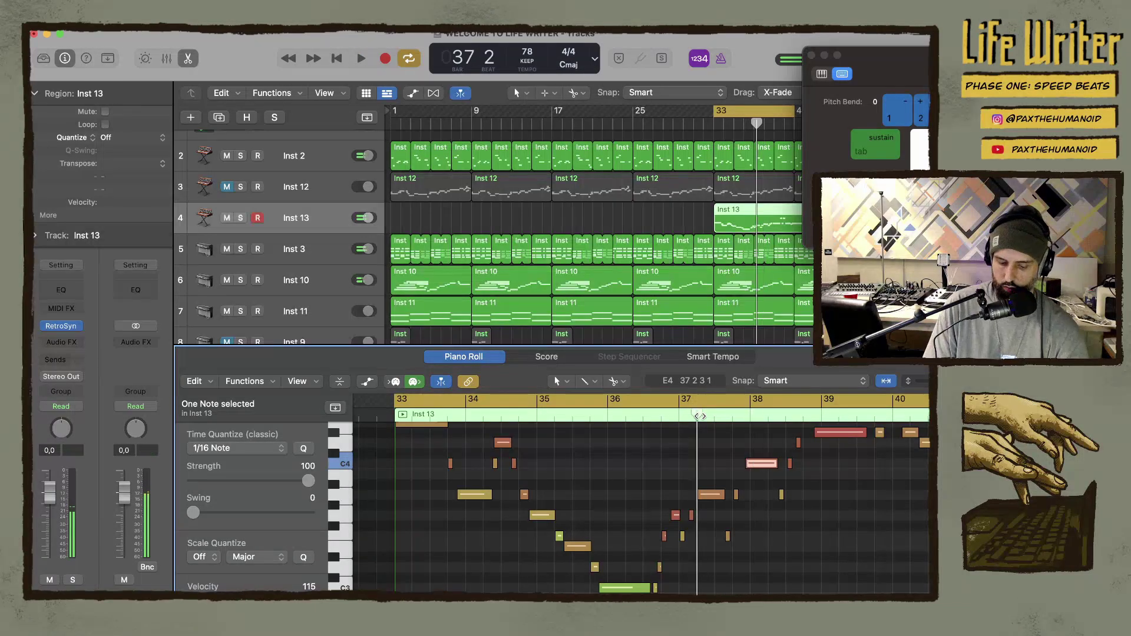
Raise the B3 note just before bar 38 to C4, lengthen it over the neighbouring C4 note, and play it back
scroll(699, 416, right, 2)
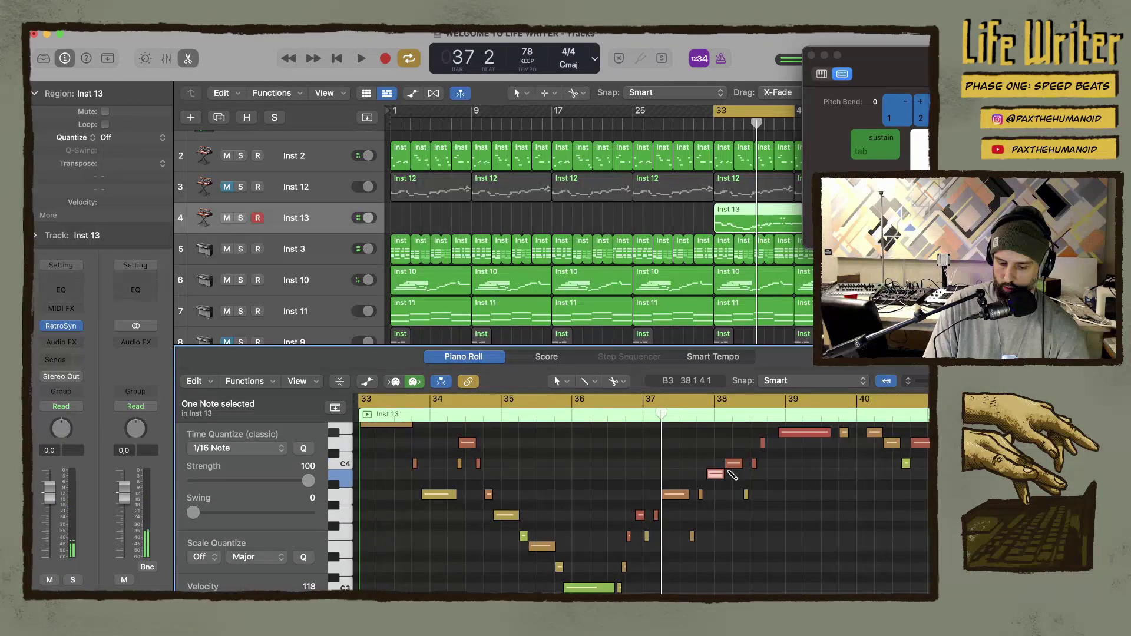
drag(716, 475, 716, 465)
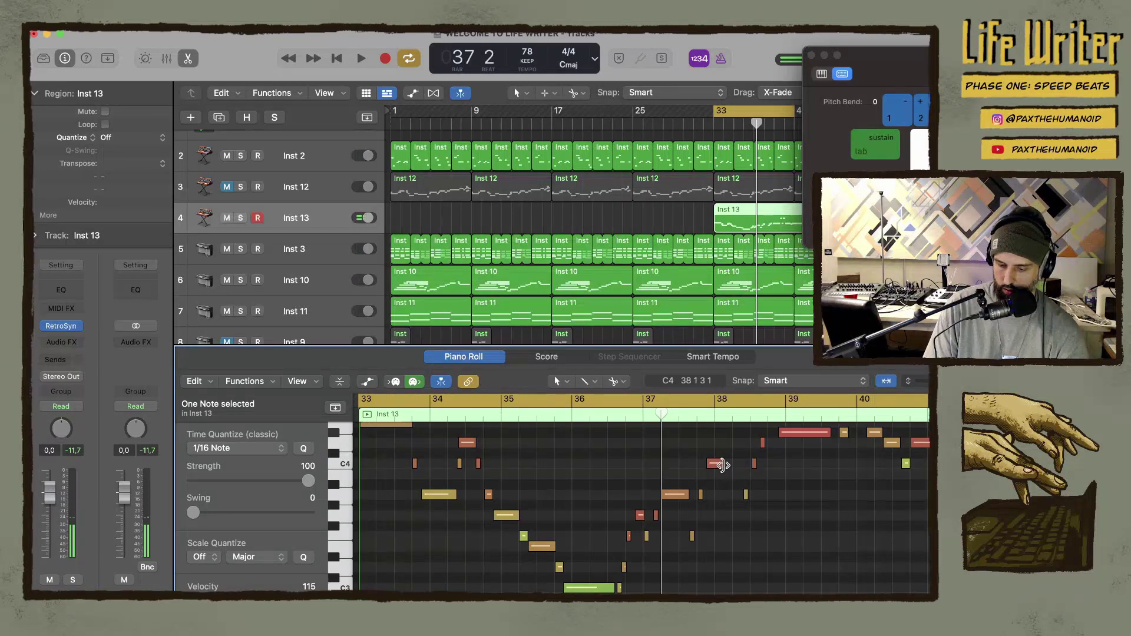
click(722, 465)
click(619, 412)
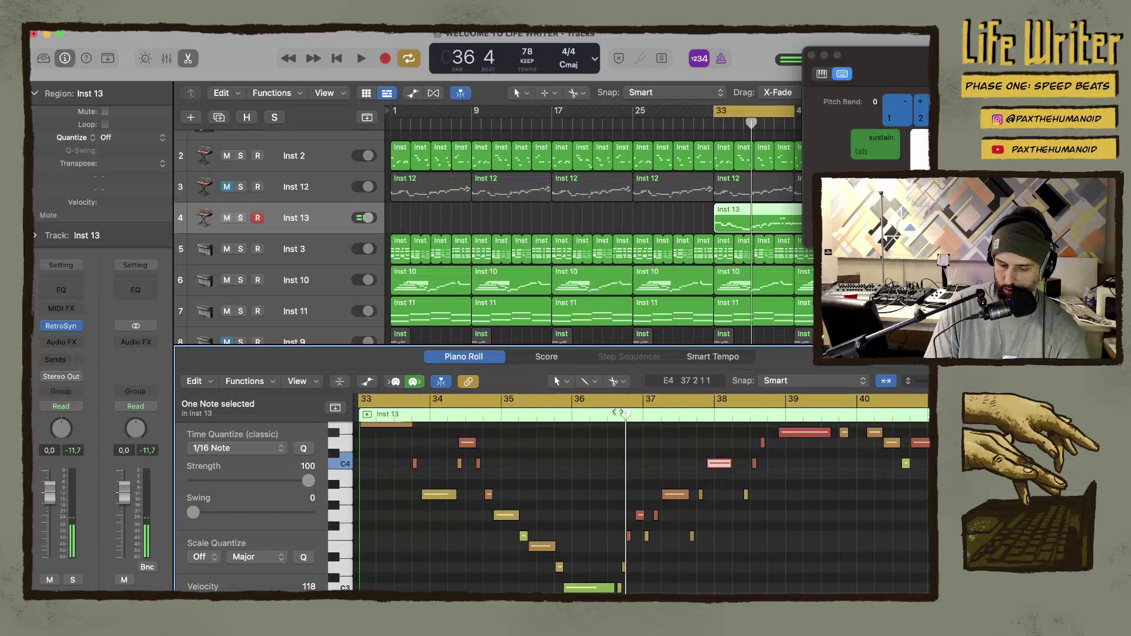
key(space)
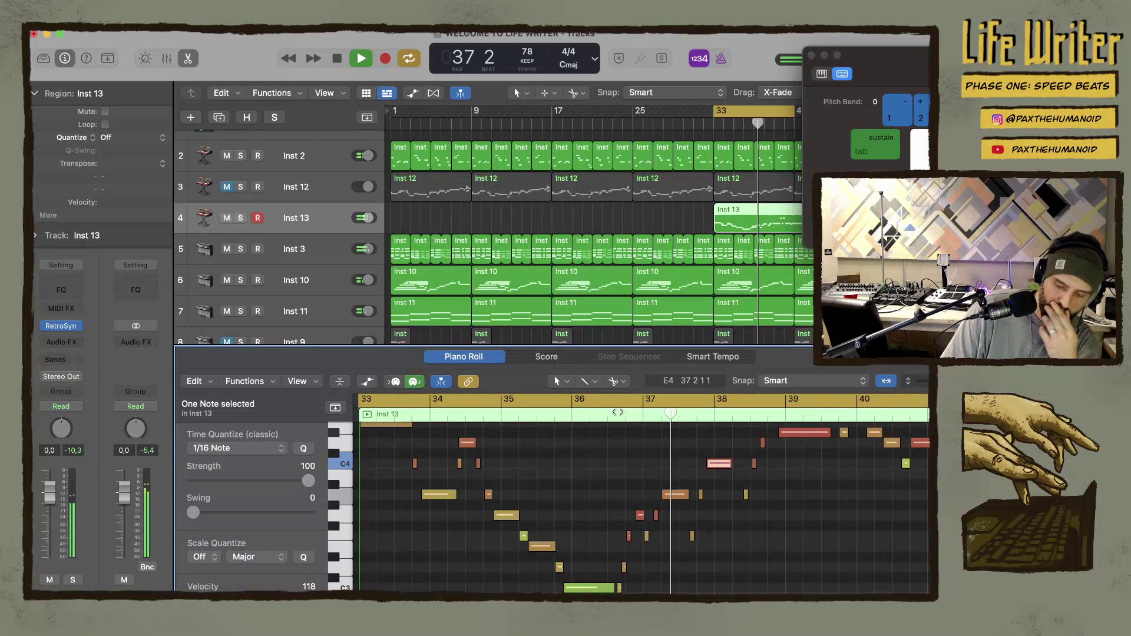
key(Return)
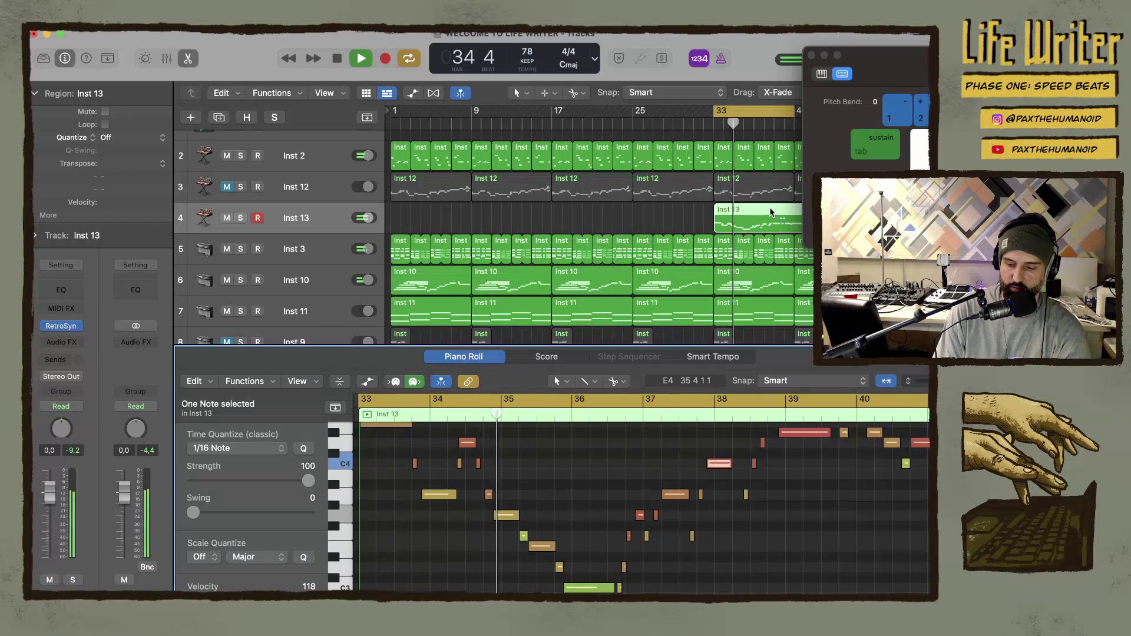
key(p)
key(p)
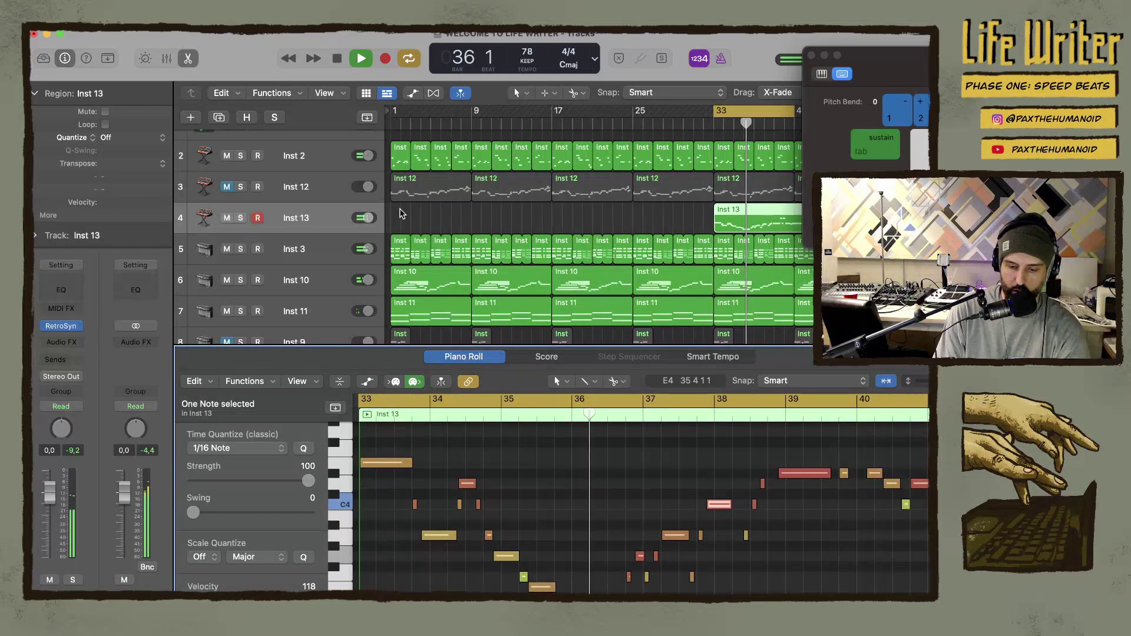
Check the LFO and vibrato settings of Inst 13's Retro Synth and lower the track volume to -1.6 dB
click(63, 329)
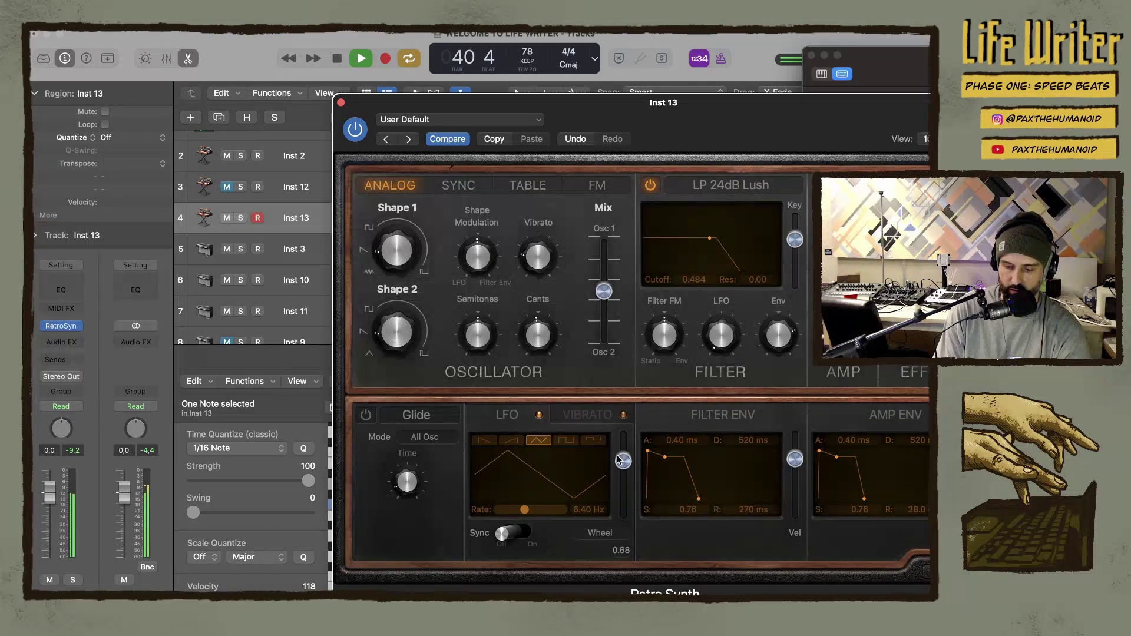
click(573, 416)
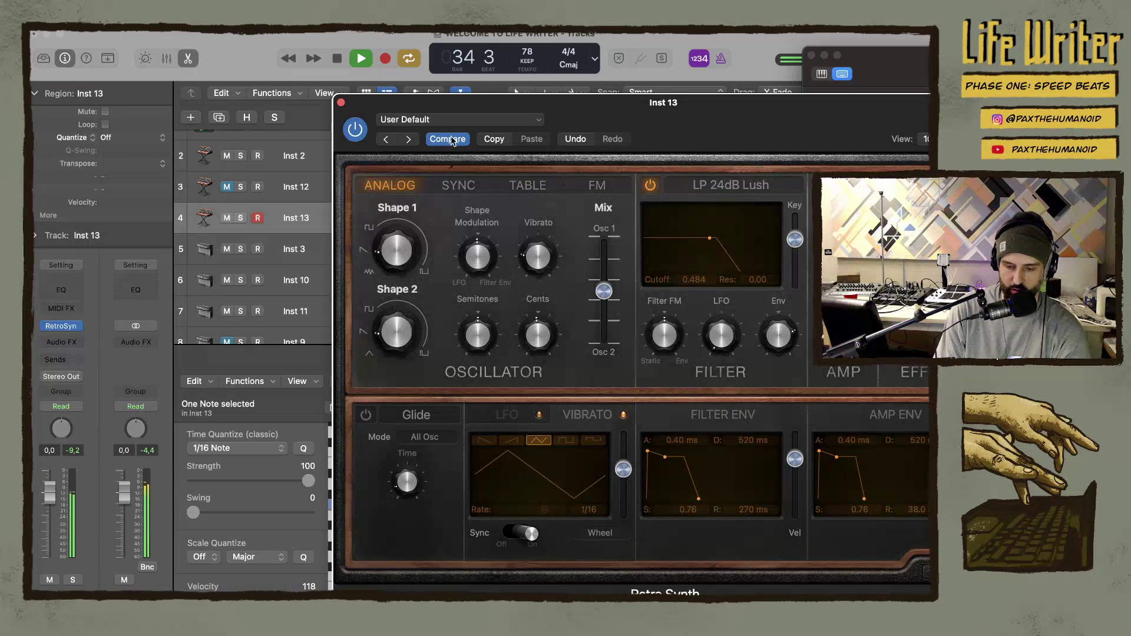
click(342, 103)
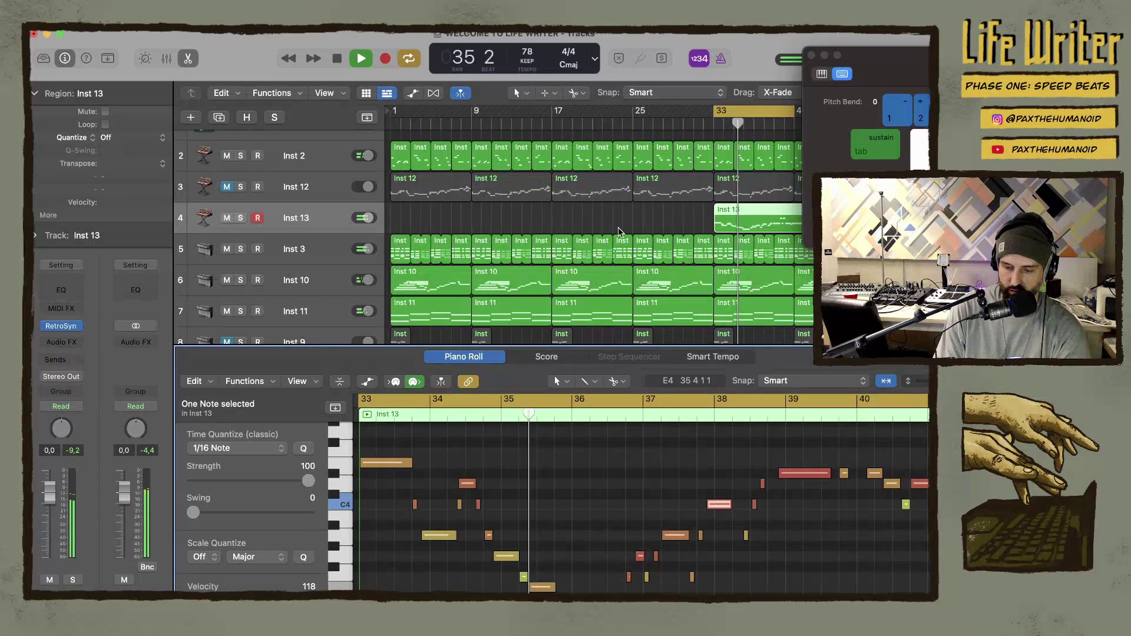
drag(365, 218, 361, 218)
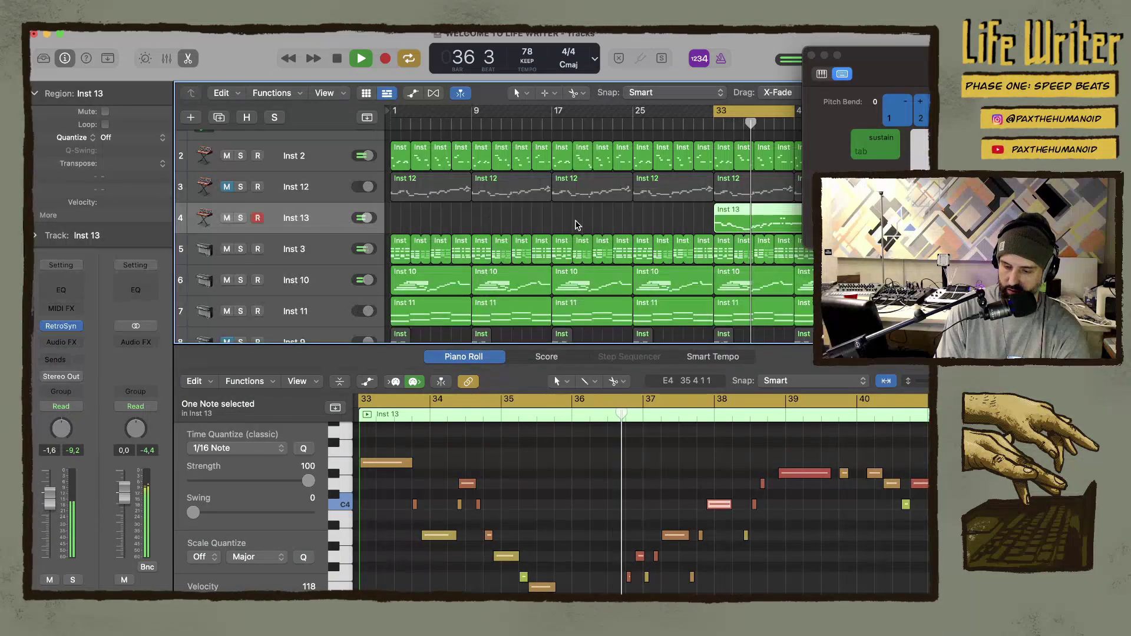
Delete the two stray high notes and the short D#4 note just before bar 40 in the Inst 13 region
scroll(514, 227, right, 10)
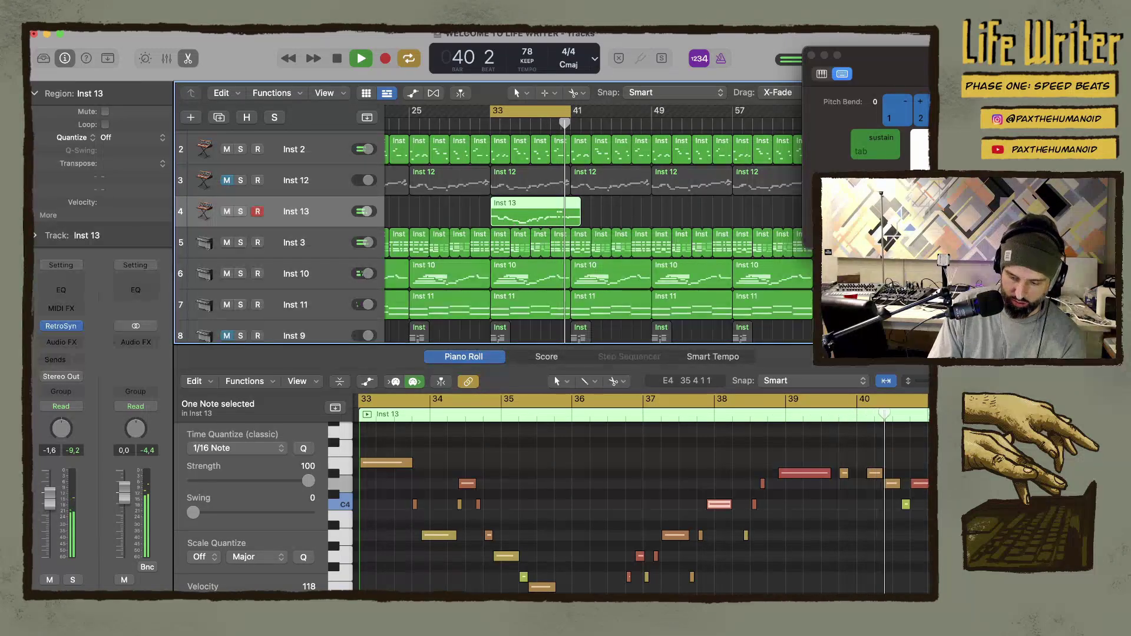
scroll(759, 481, up, 5)
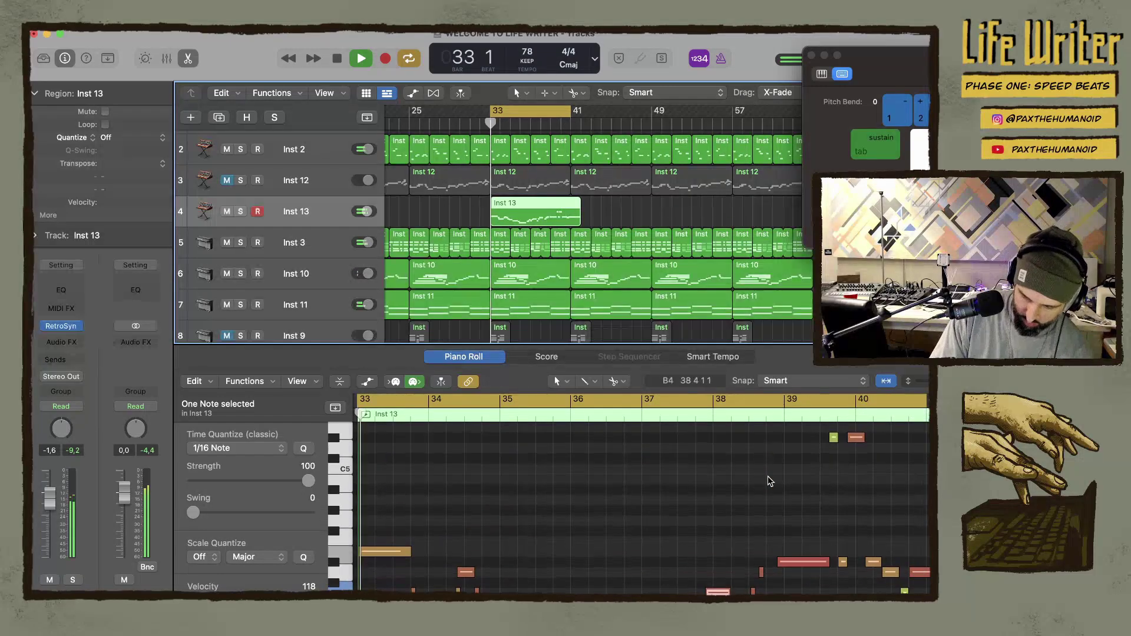
key(space)
drag(822, 432, 879, 458)
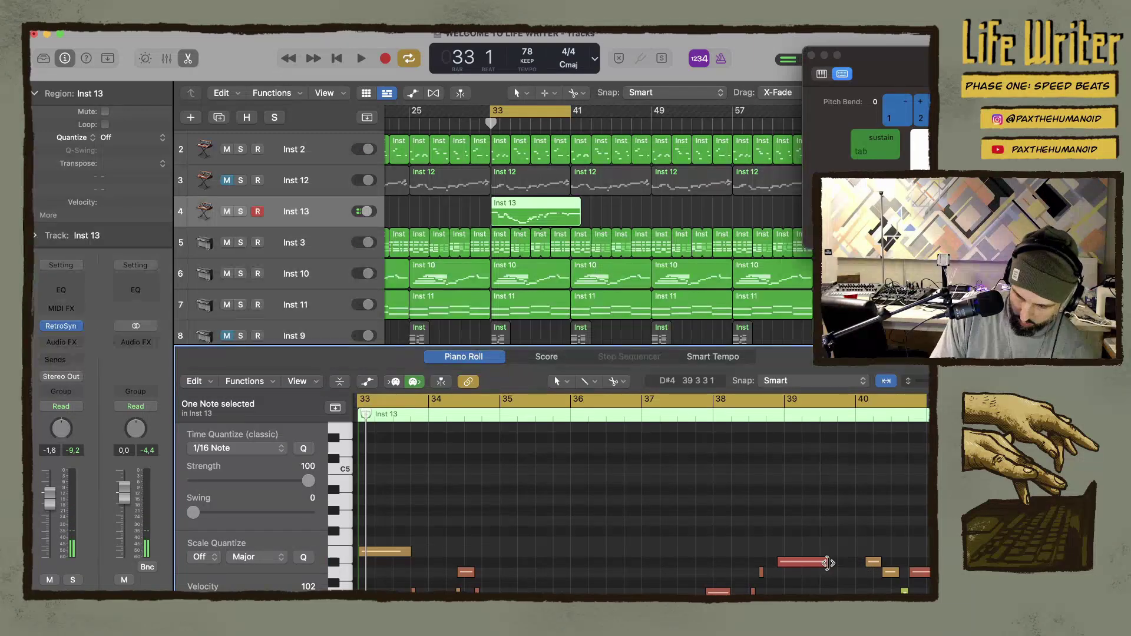
Lengthen the D#4 note at bar 39 to about bar 40 and play it back from about bar 38
drag(828, 562, 855, 563)
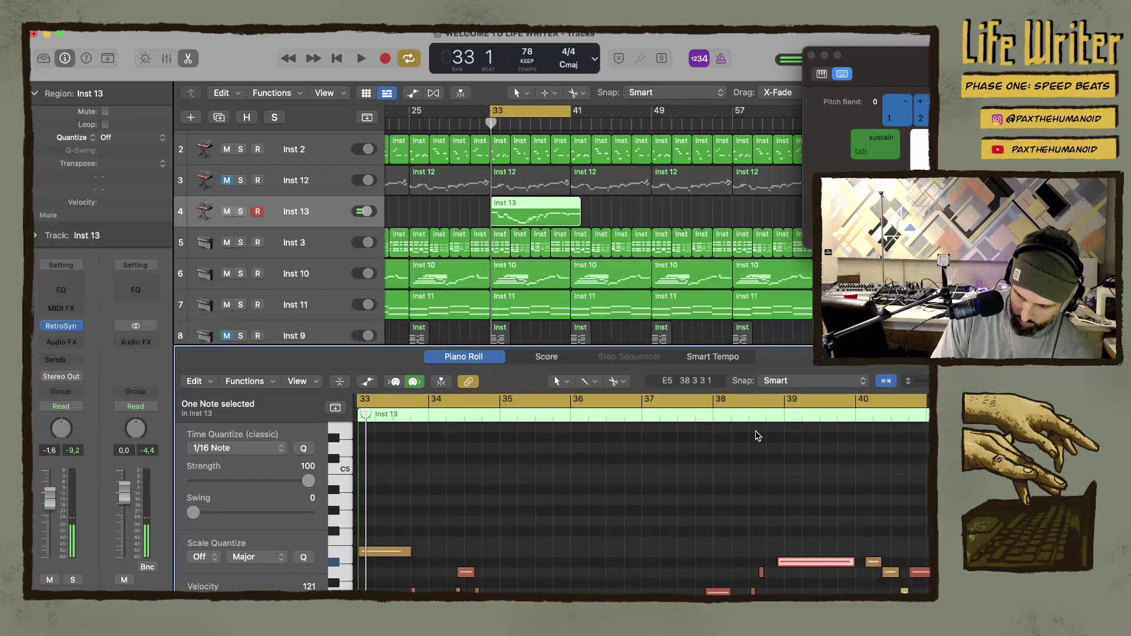
click(748, 416)
key(space)
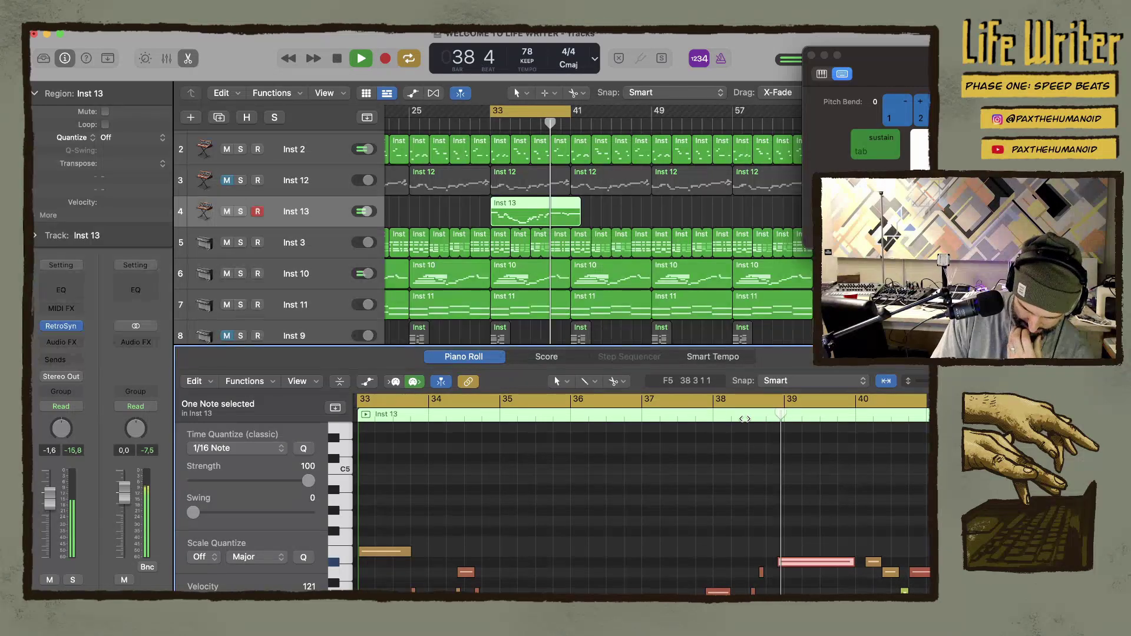
Lower the long final D4 note near bar 41 to A#3 and play back the ending
scroll(695, 481, right, 5)
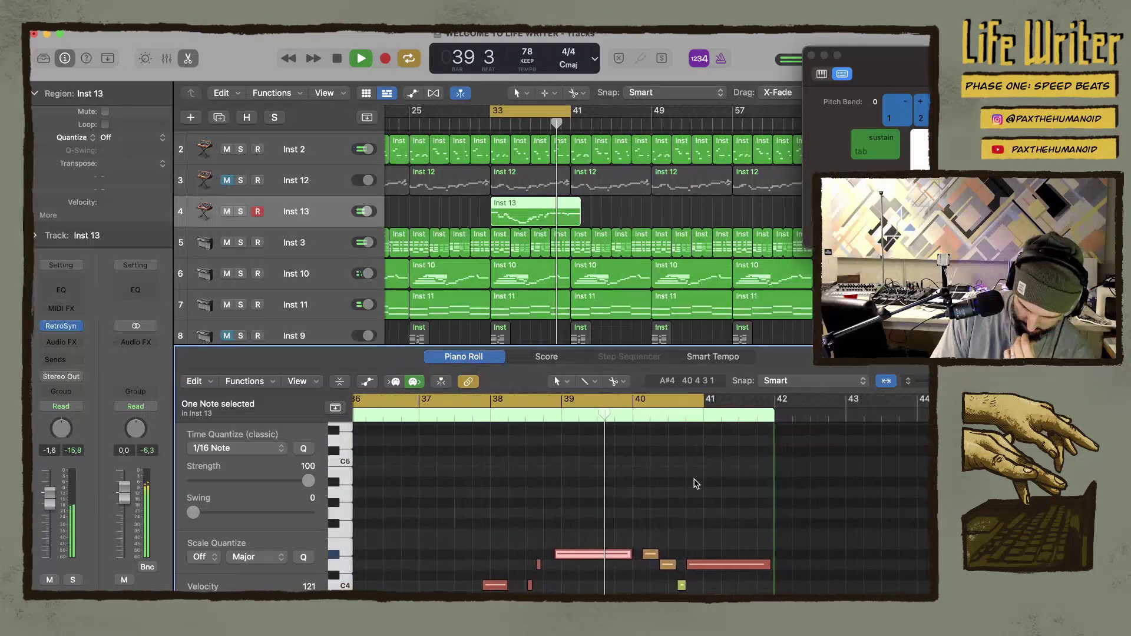
scroll(649, 489, right, 4)
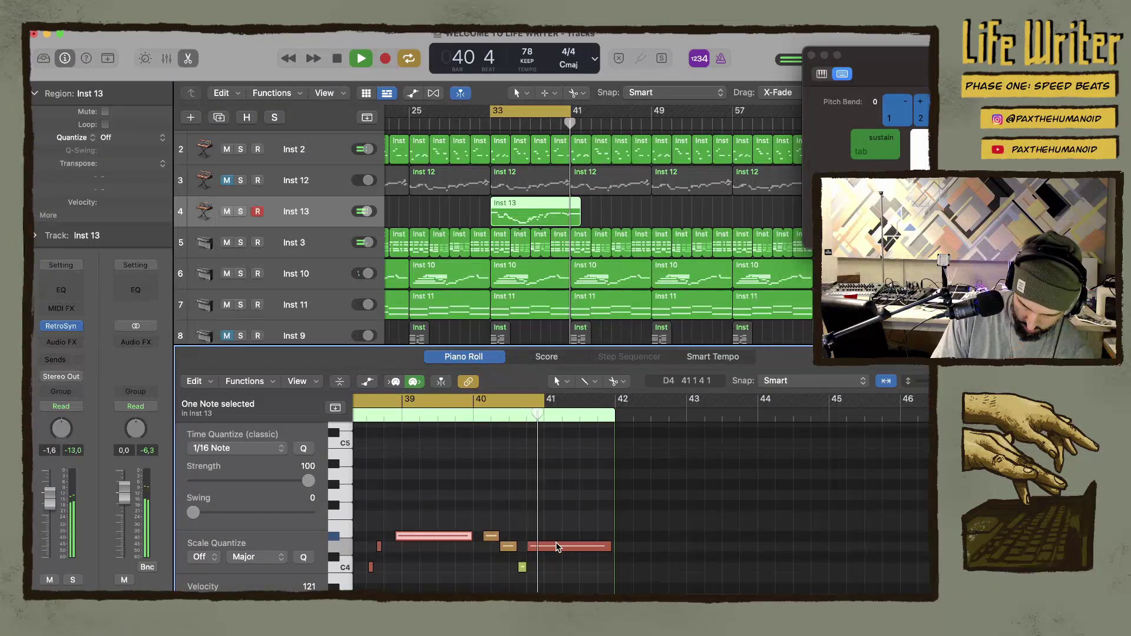
drag(557, 546, 554, 588)
key(space)
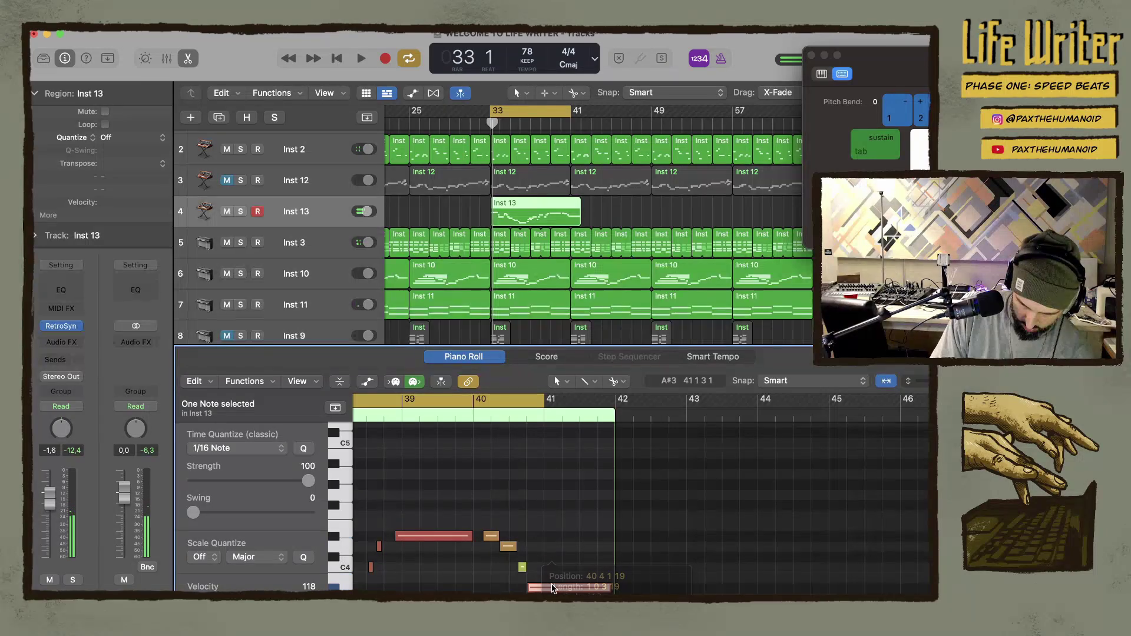
click(467, 420)
key(space)
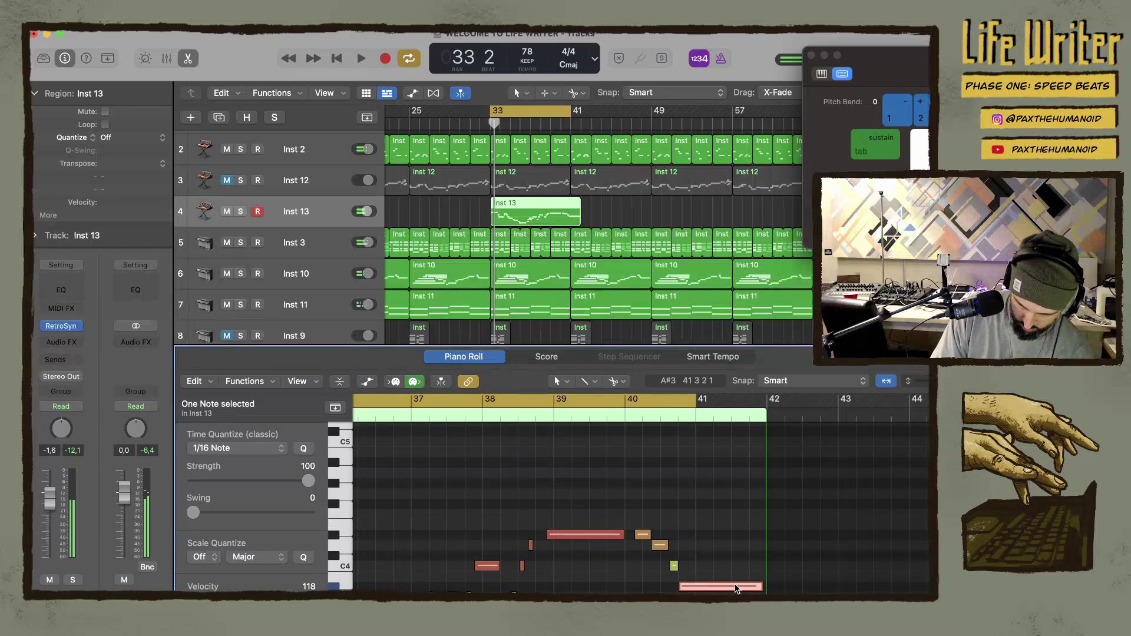
Lower the final note another semitone, shorten it to end at about bar 41, and play from bar 40
drag(736, 588, 735, 593)
drag(761, 594, 694, 593)
click(667, 405)
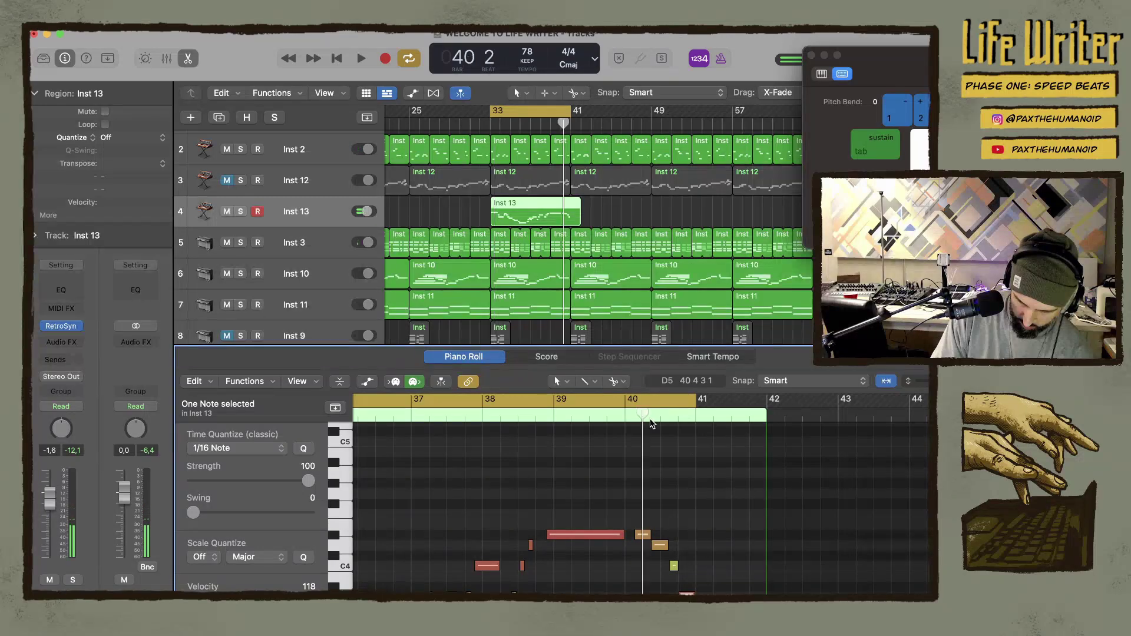
key(space)
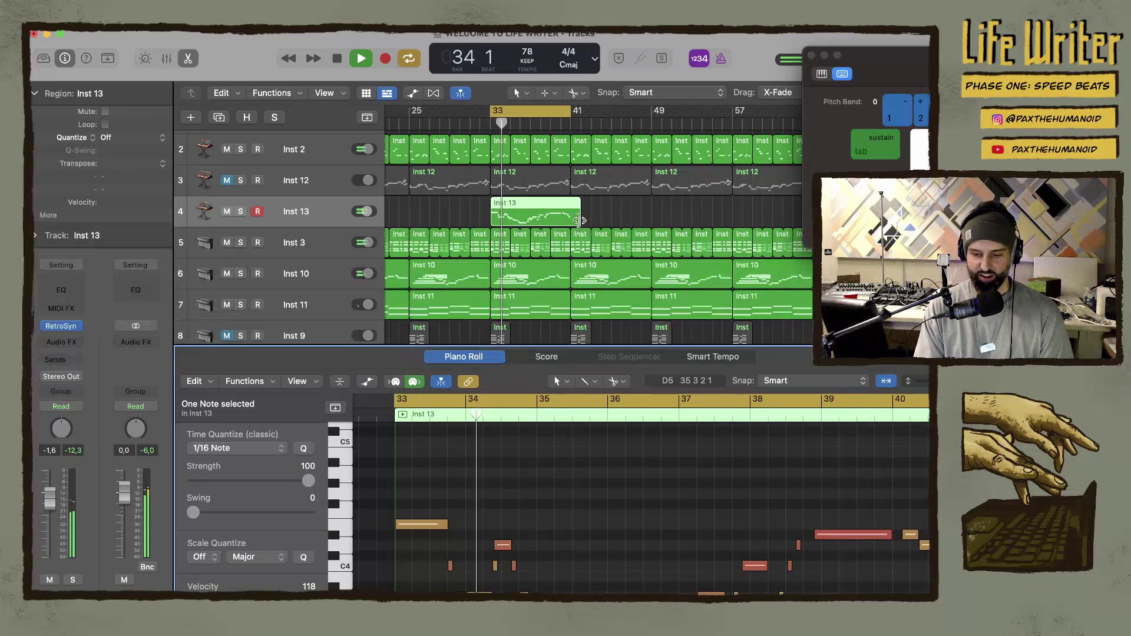
Trim the end of the Inst 13 region to bar 41
drag(585, 227, 572, 223)
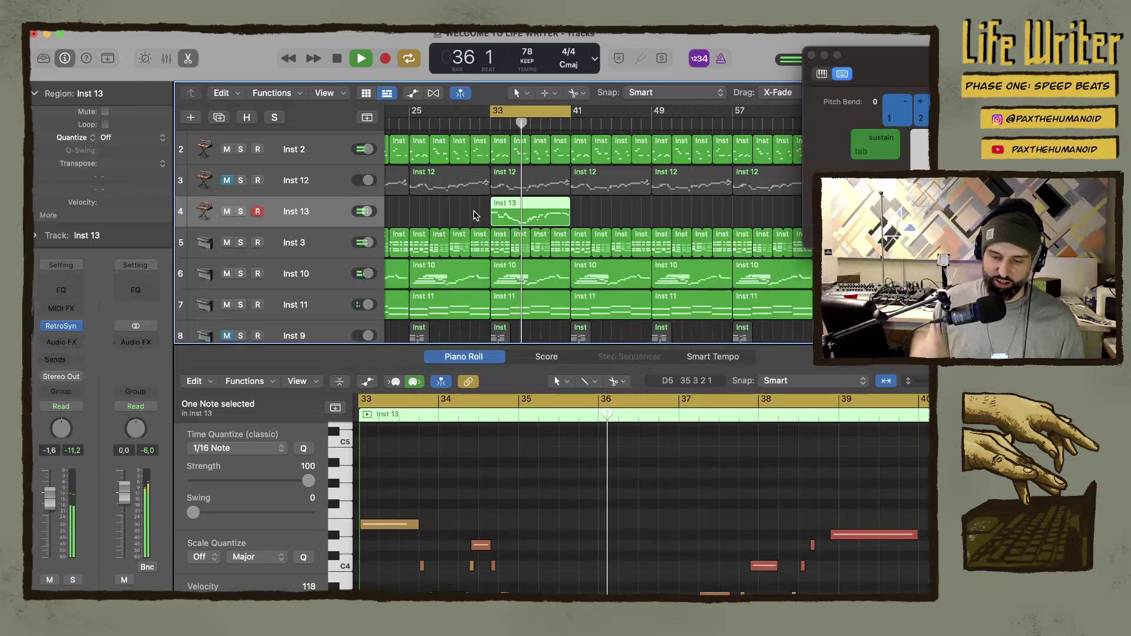
scroll(448, 203, up, 2)
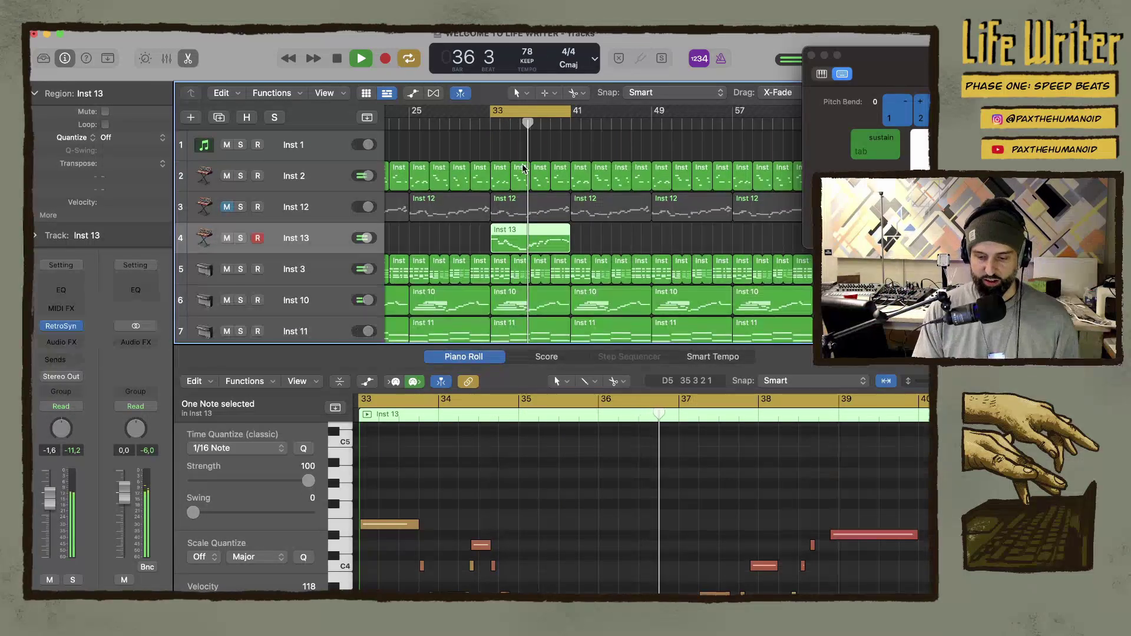
Move the Inst 13 region to bar 1, loop it to bar 33, and set the cycle range to bars 1–33
scroll(460, 227, left, 3)
scroll(461, 227, left, 2)
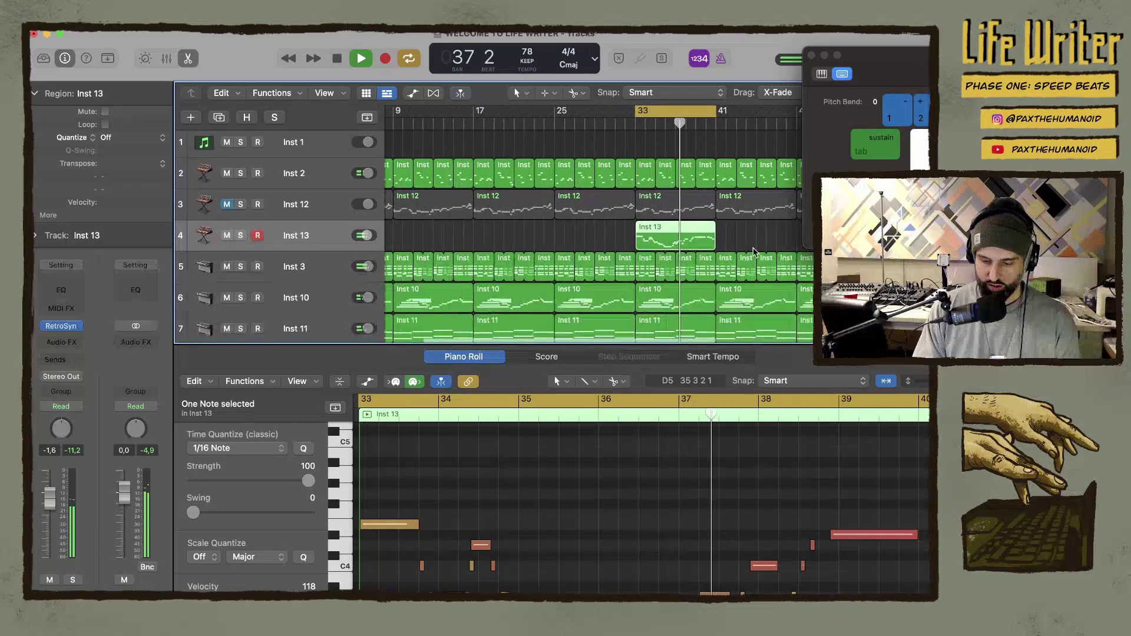
drag(652, 235, 714, 234)
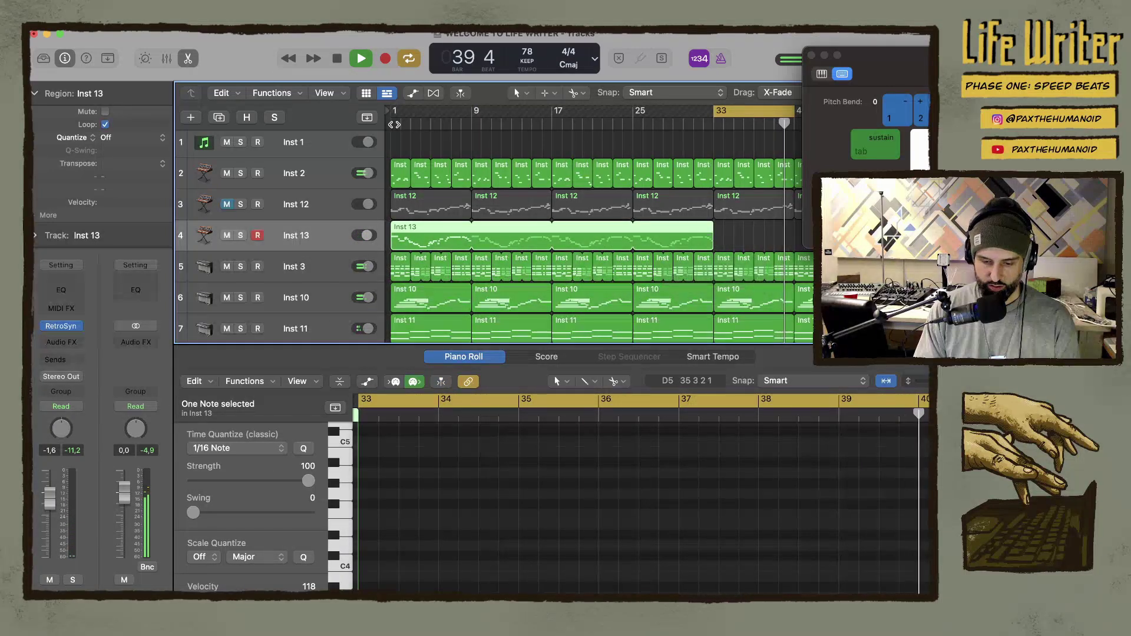
drag(394, 113, 714, 142)
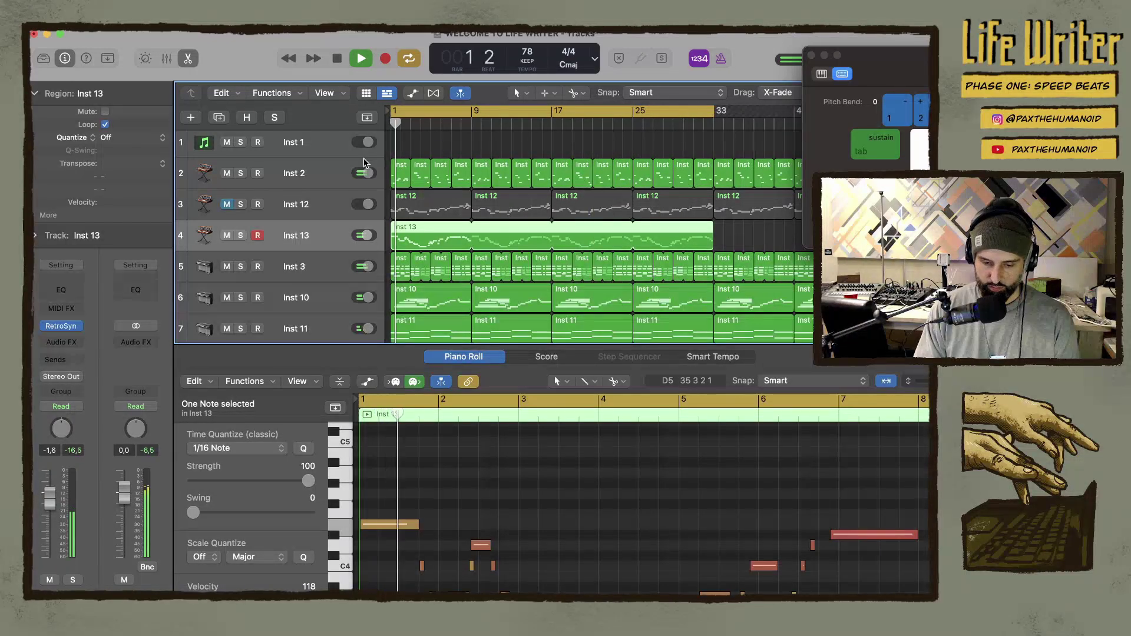
Duplicate the empty Inst 1 track three times
scroll(393, 159, up, 1)
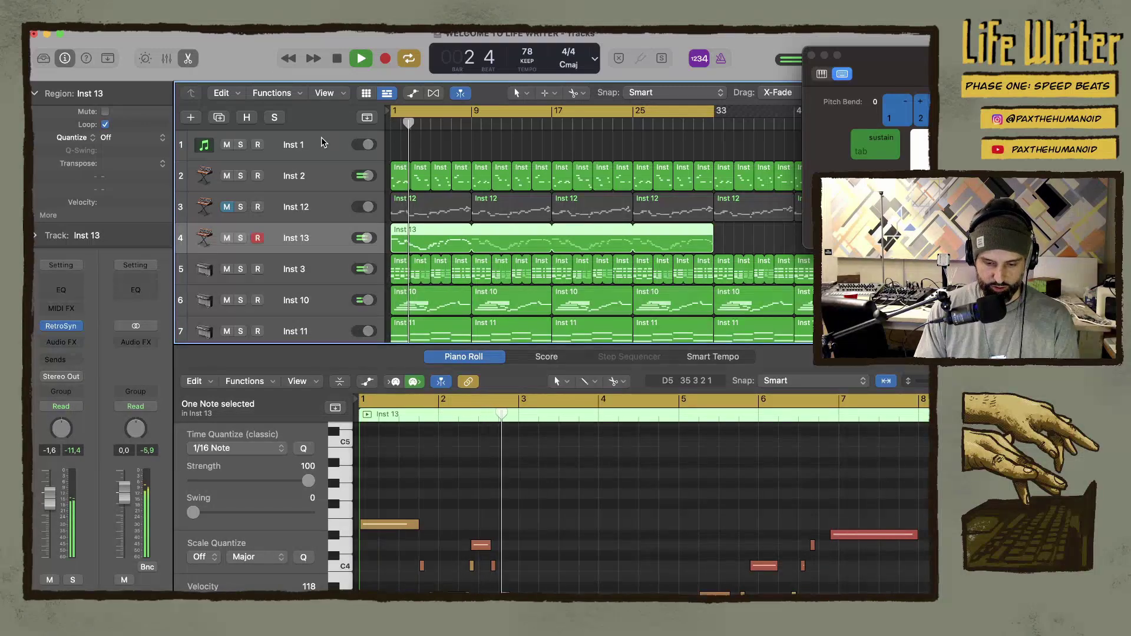
click(304, 157)
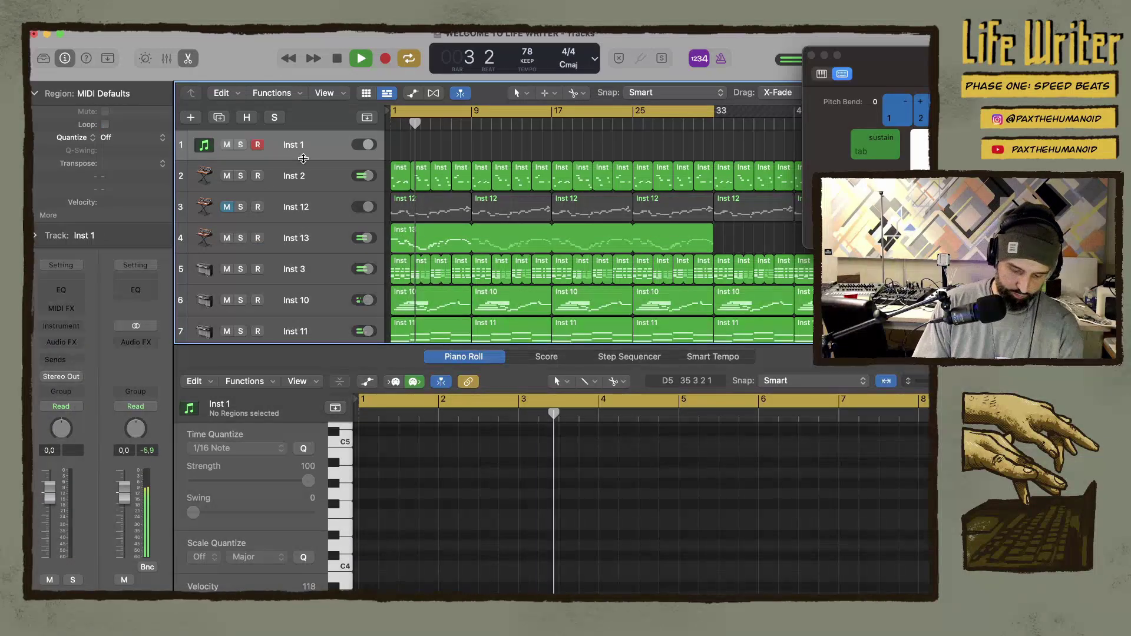
key(super+d)
key(super+d)
key(super+d)
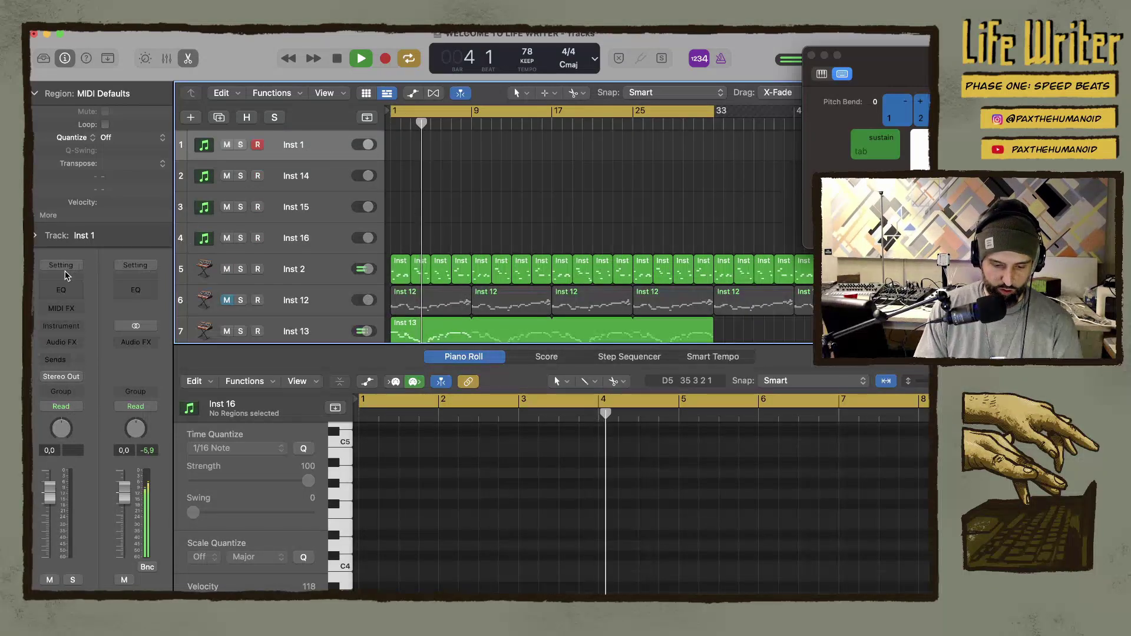
Collapse the region inspector and load a mono Drum Synth instrument on the Inst 1 track
click(34, 95)
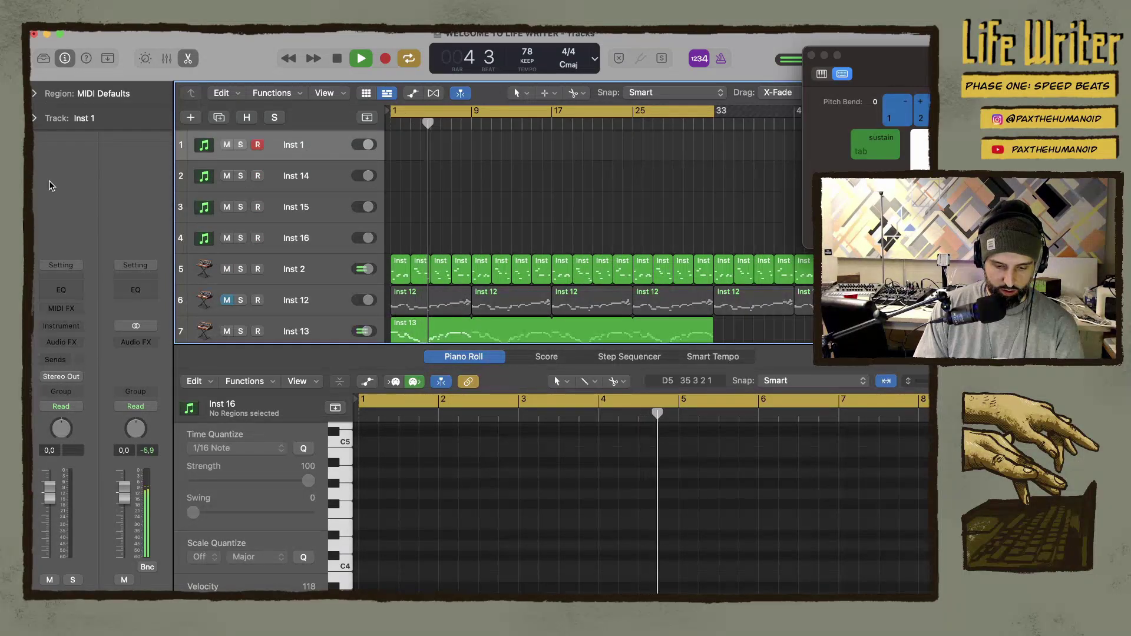
click(62, 326)
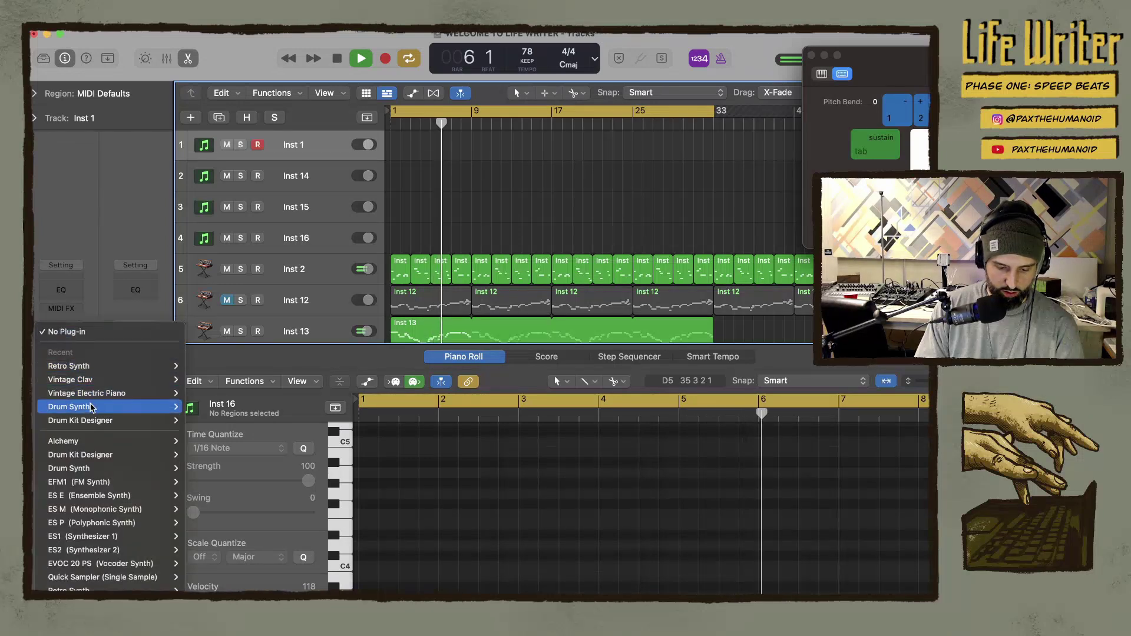
mouse_move(147, 407)
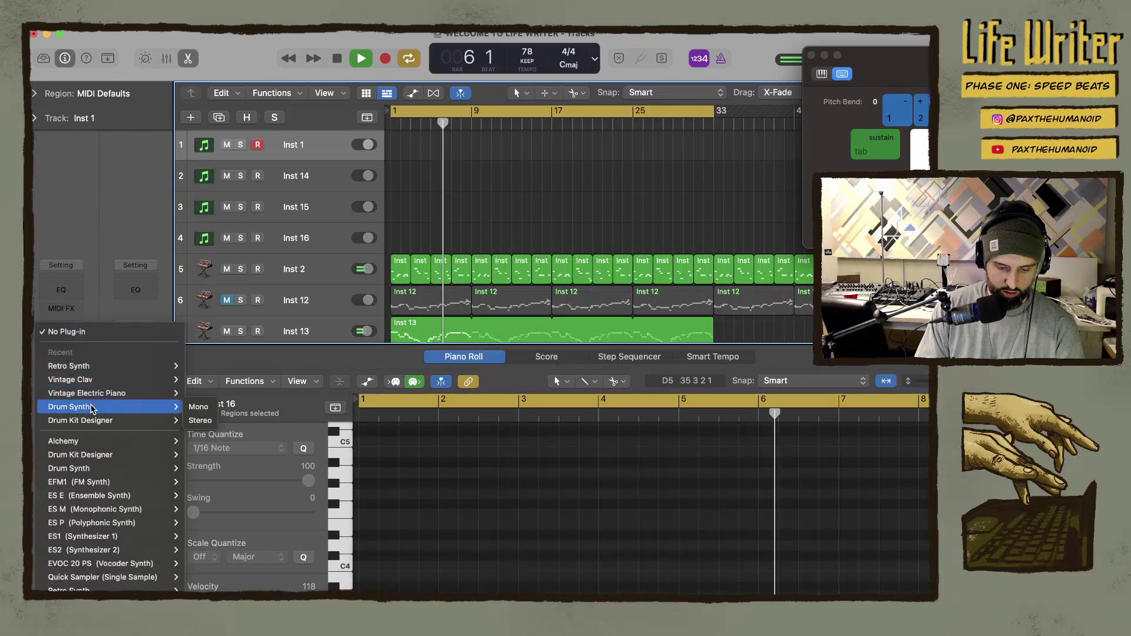
click(205, 410)
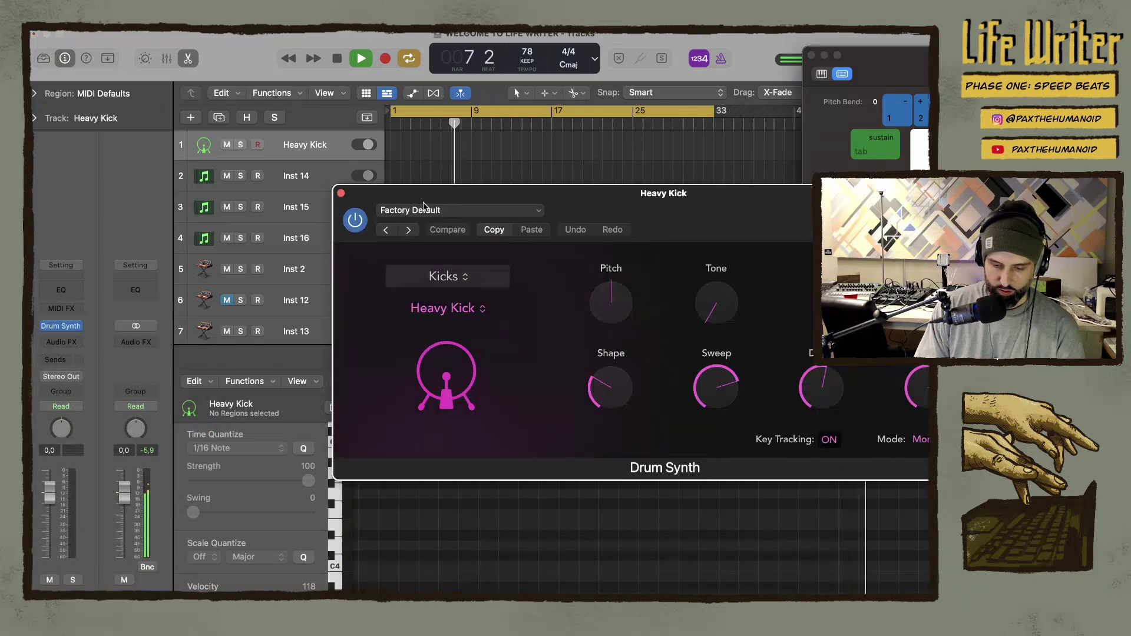
drag(484, 196, 354, 220)
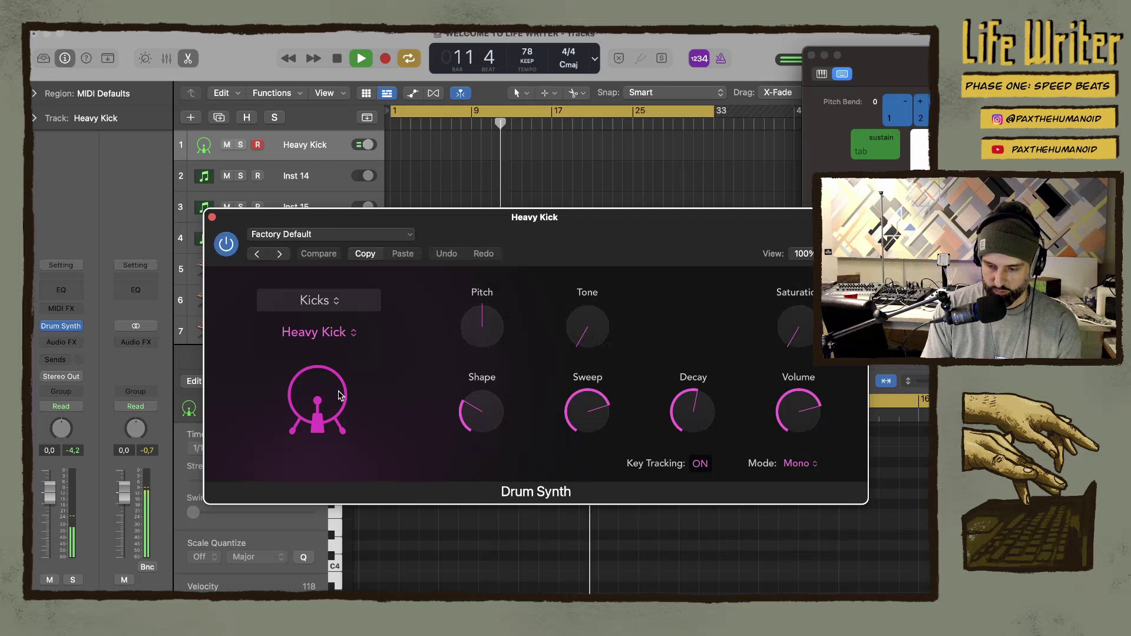
Record a two-bar kick pattern on the Heavy Kick track from bar 1 and loop its region to bar 33
key(space)
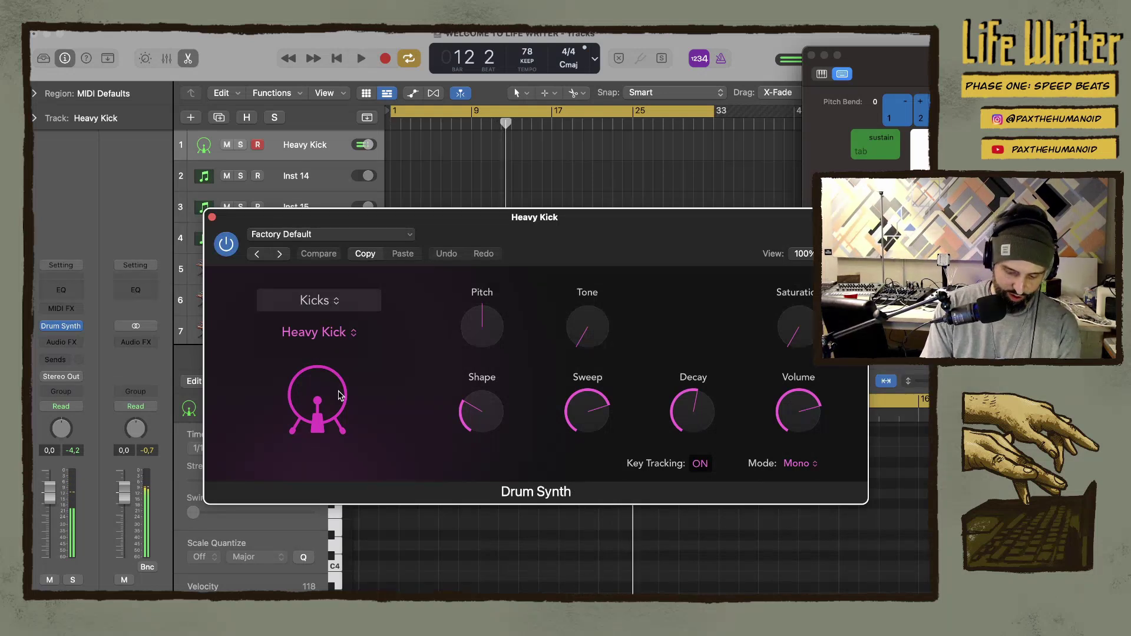
key(r)
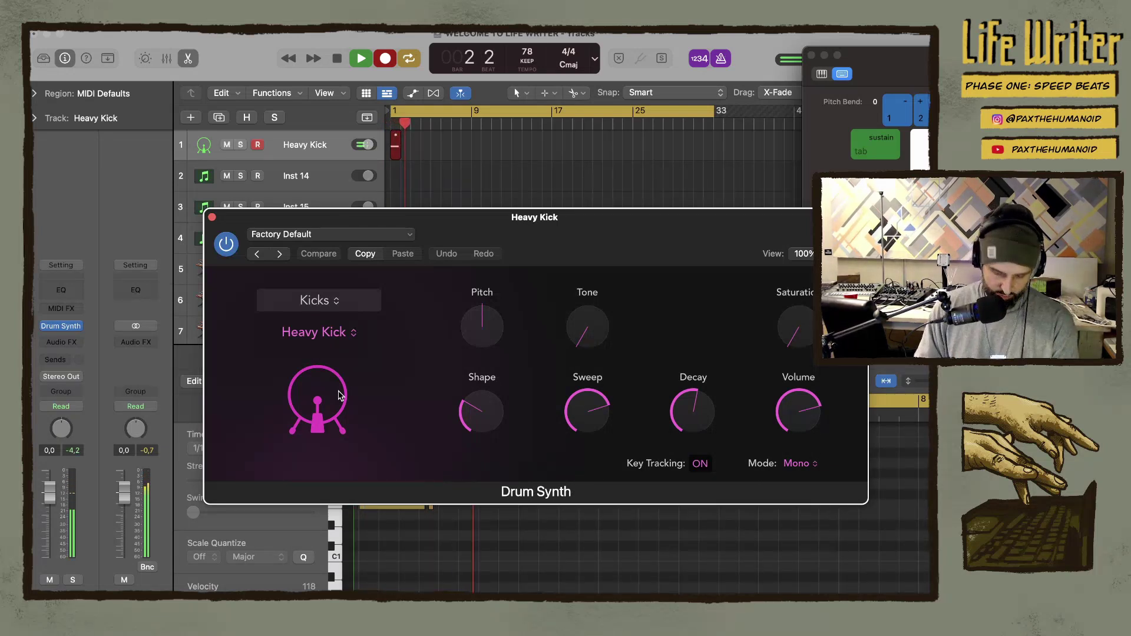
key(space)
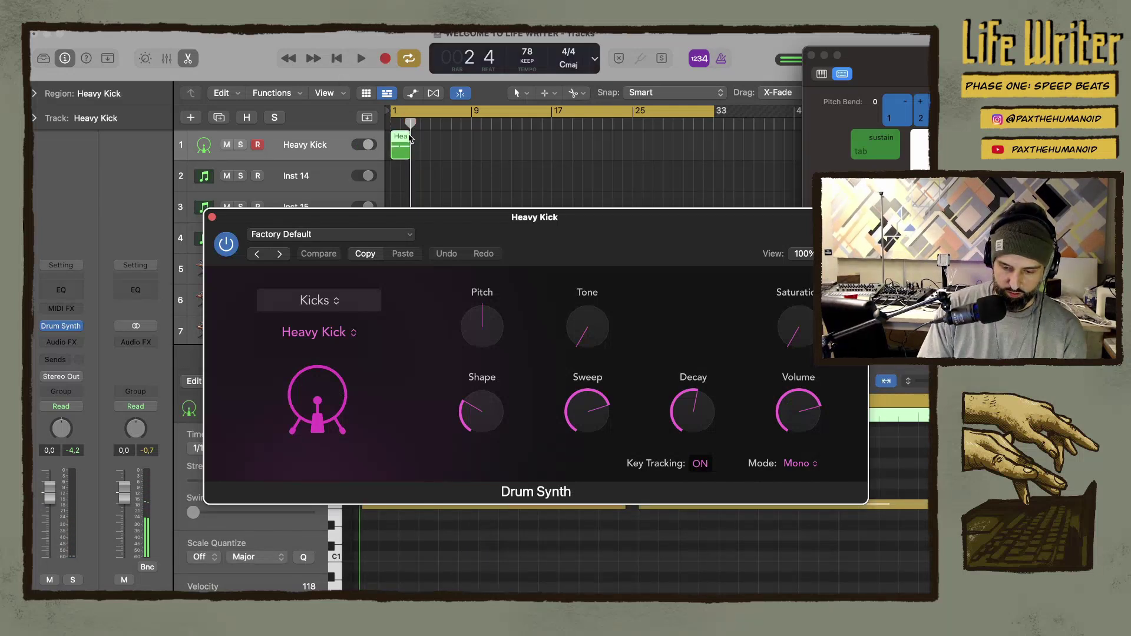
drag(411, 139, 719, 152)
key(space)
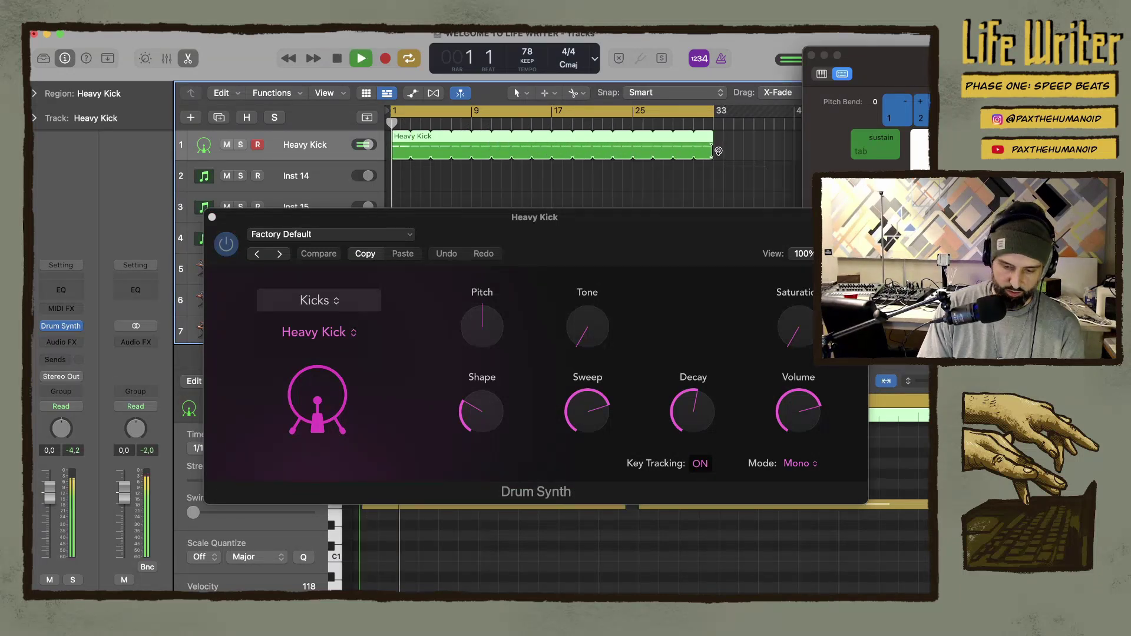
Show the Heavy Kick region in the Piano Roll and shift the start of its second note slightly later
drag(474, 211, 459, 312)
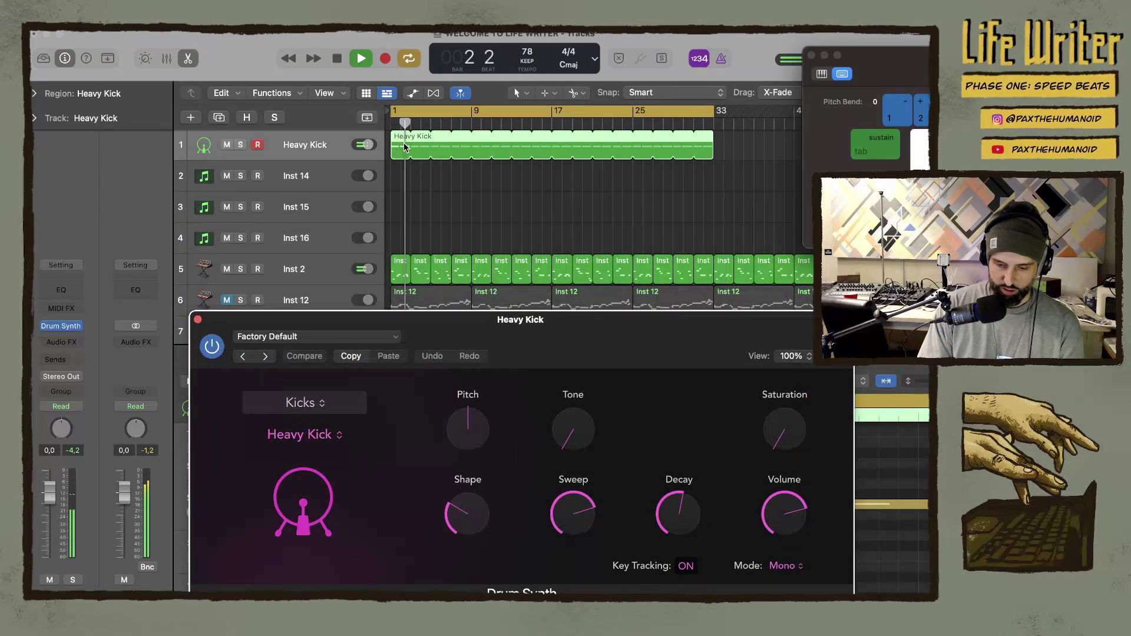
click(396, 139)
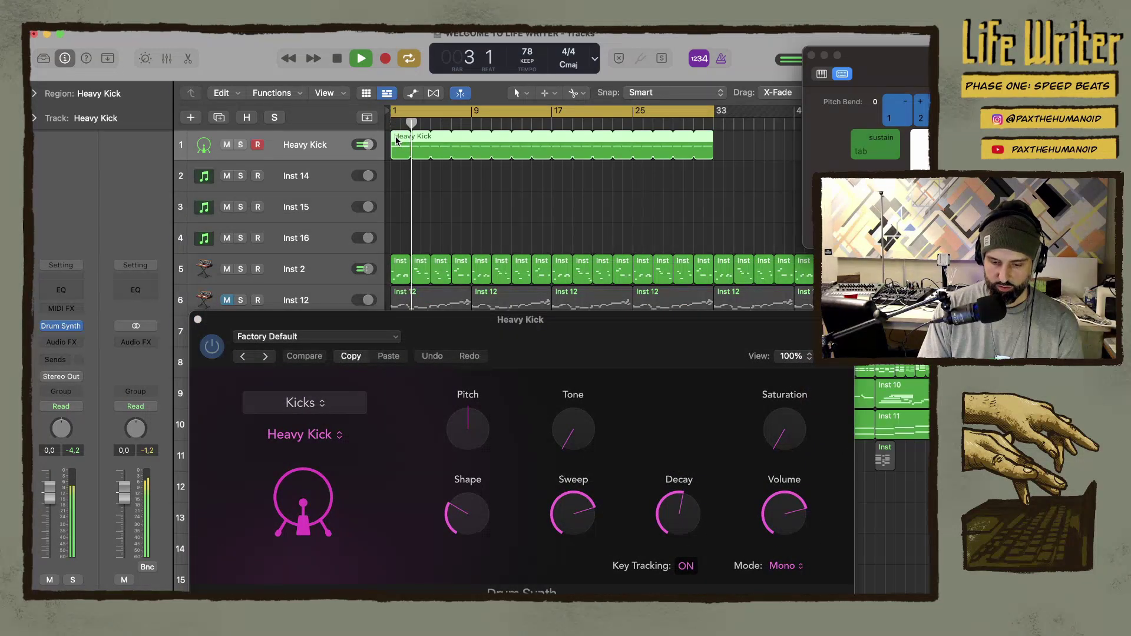
key(e)
drag(429, 336, 233, 51)
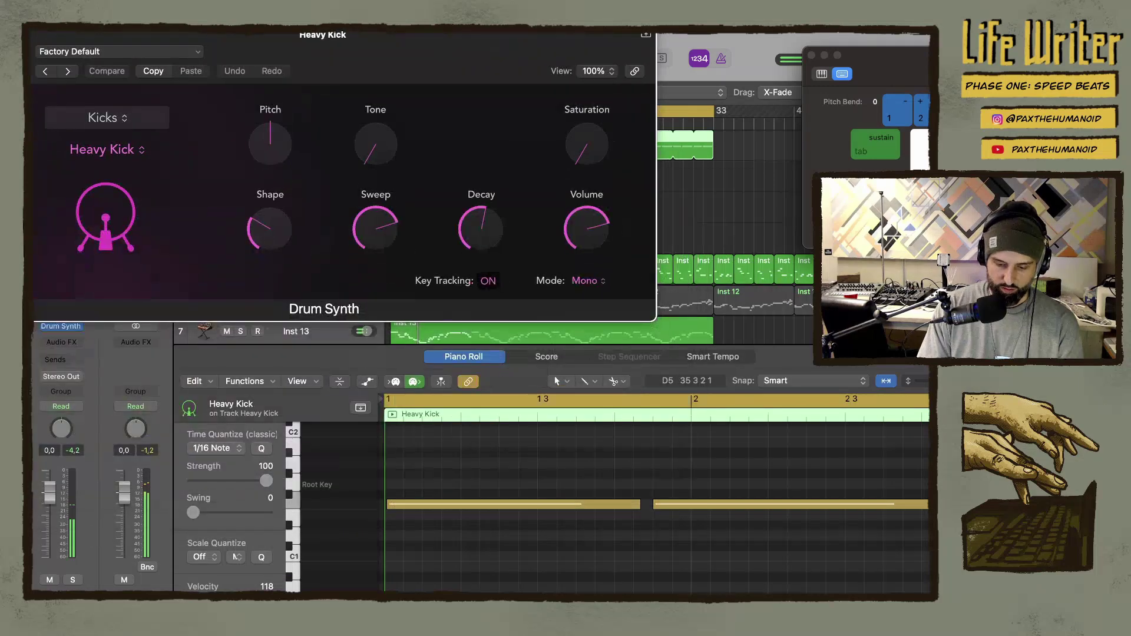
drag(654, 505, 658, 506)
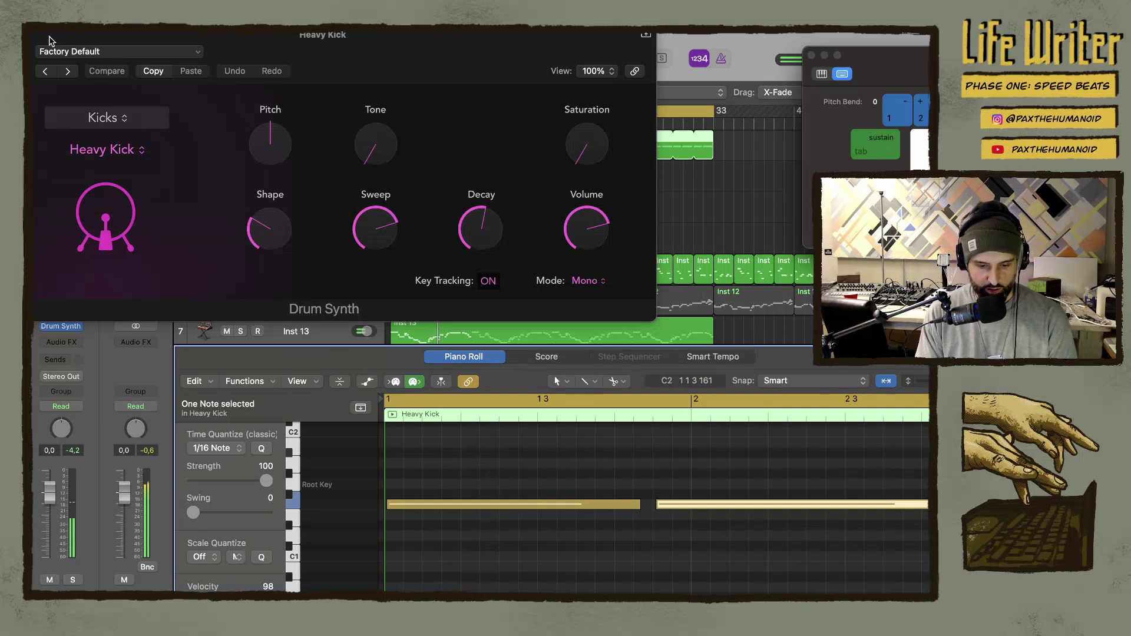
Lower the Decay of the Heavy Kick's Drum Synth and close the plug-in window
drag(50, 37, 140, 41)
drag(566, 226, 570, 290)
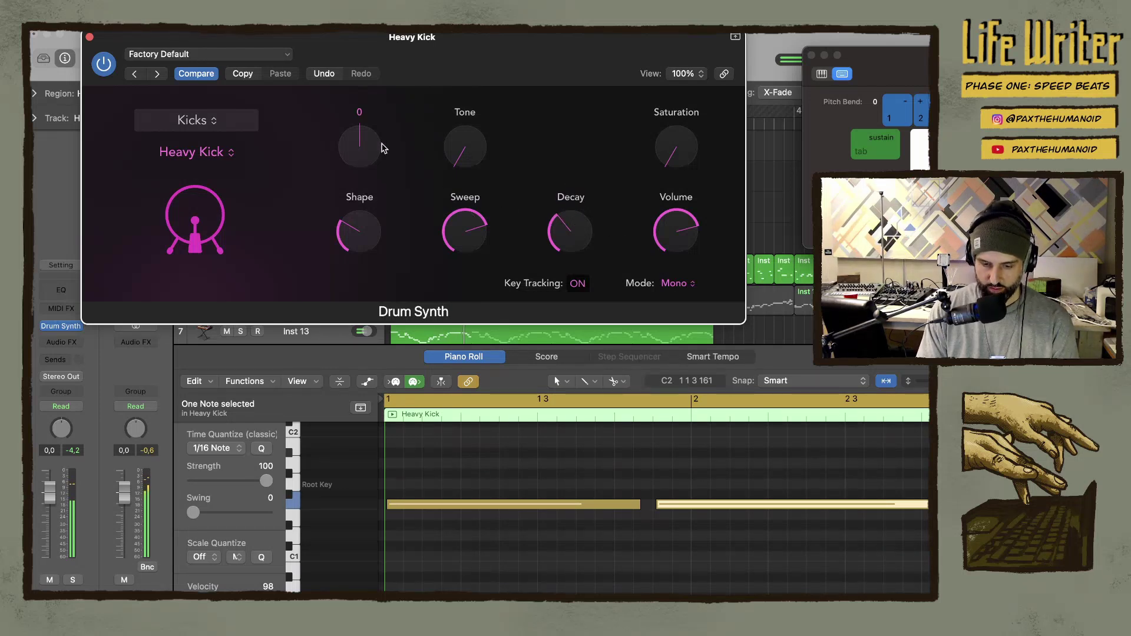
click(89, 38)
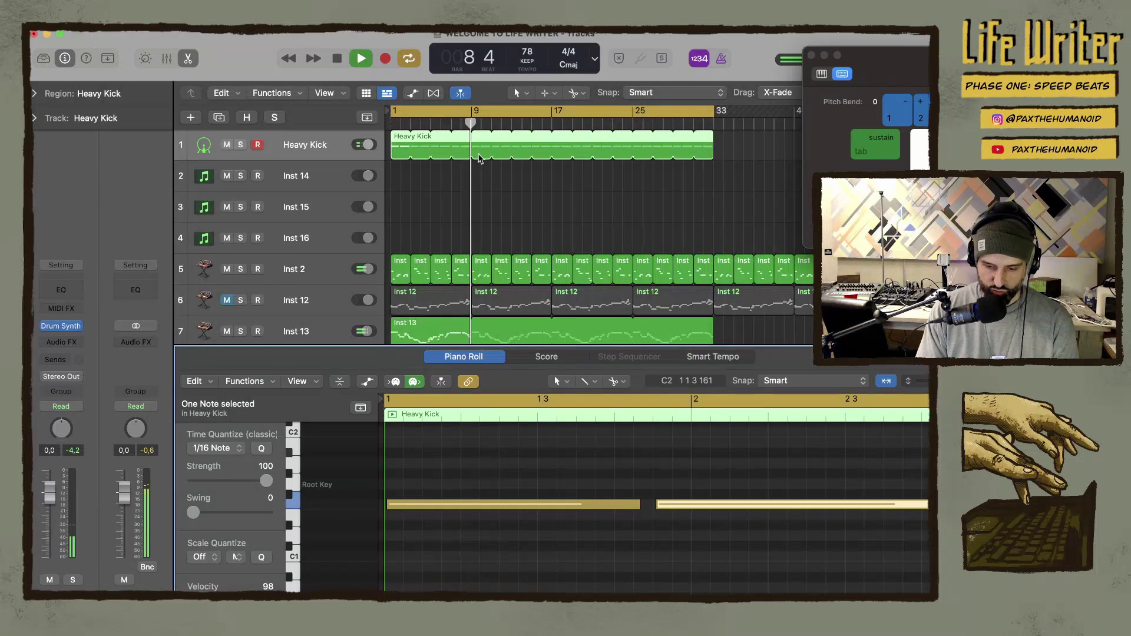
Lower the volume of the Inst 13 track slightly
click(303, 177)
key(Up)
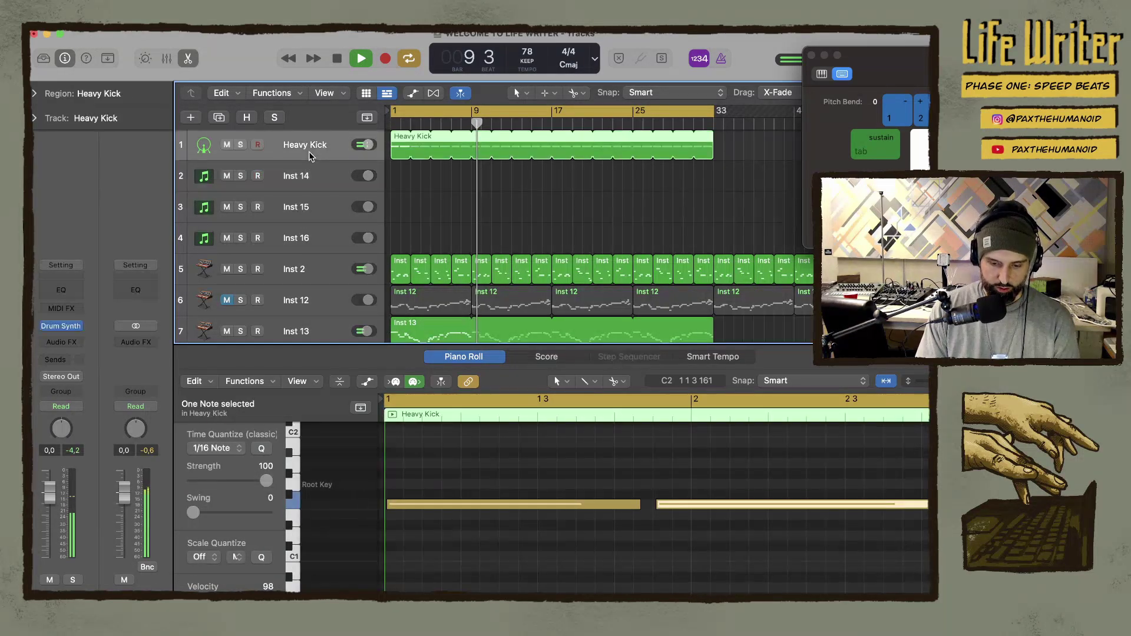
key(Down)
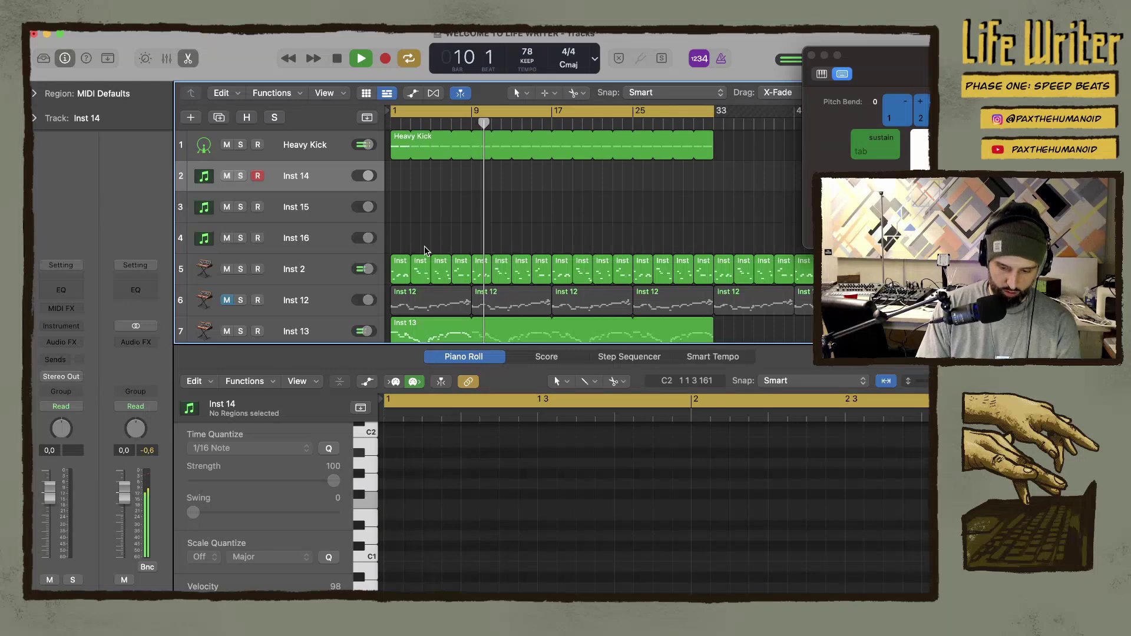
scroll(417, 243, down, 2)
drag(367, 262, 363, 262)
scroll(426, 233, up, 1)
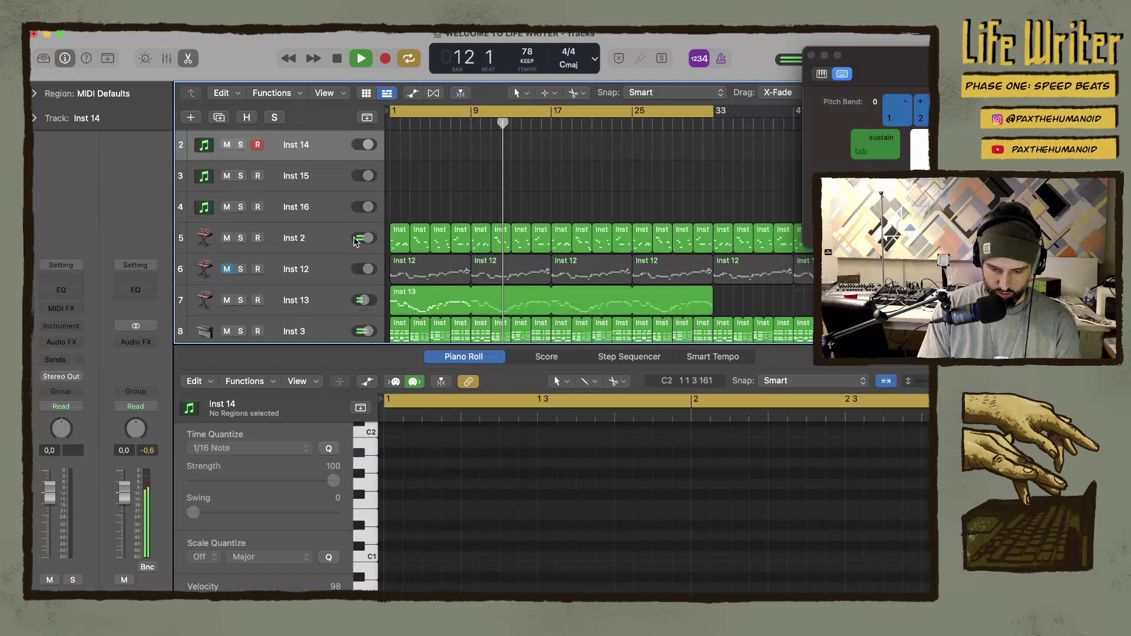
Add a Channel EQ to Inst 2 with a +2.3 dB low shelf at 92 Hz and a high cut at 690 Hz
click(311, 243)
click(61, 288)
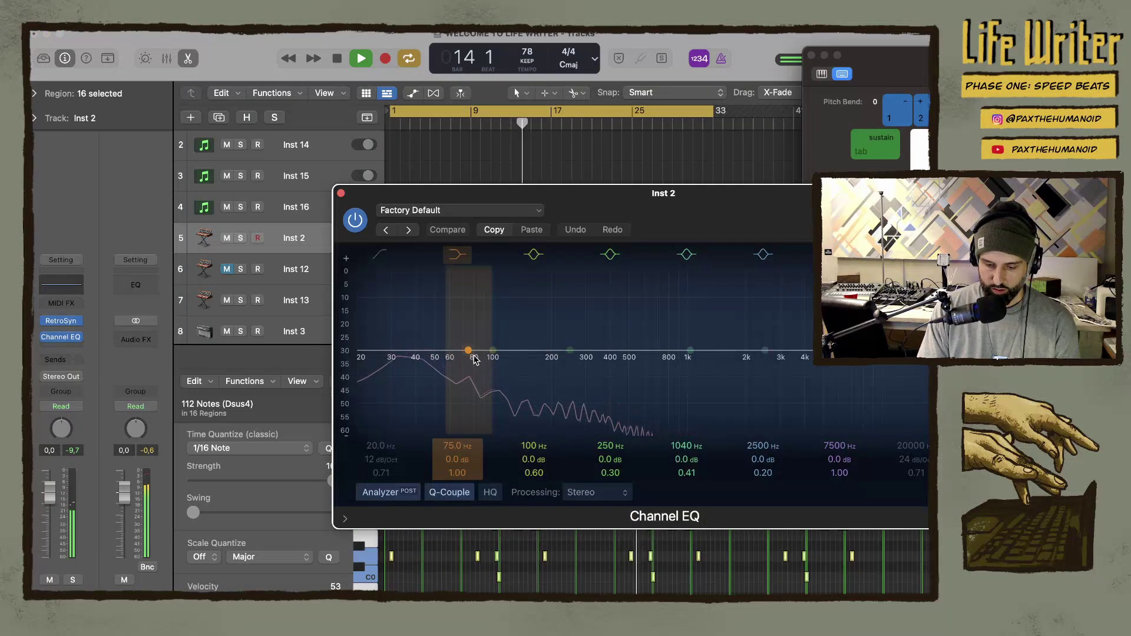
drag(468, 350, 486, 340)
drag(910, 354, 636, 336)
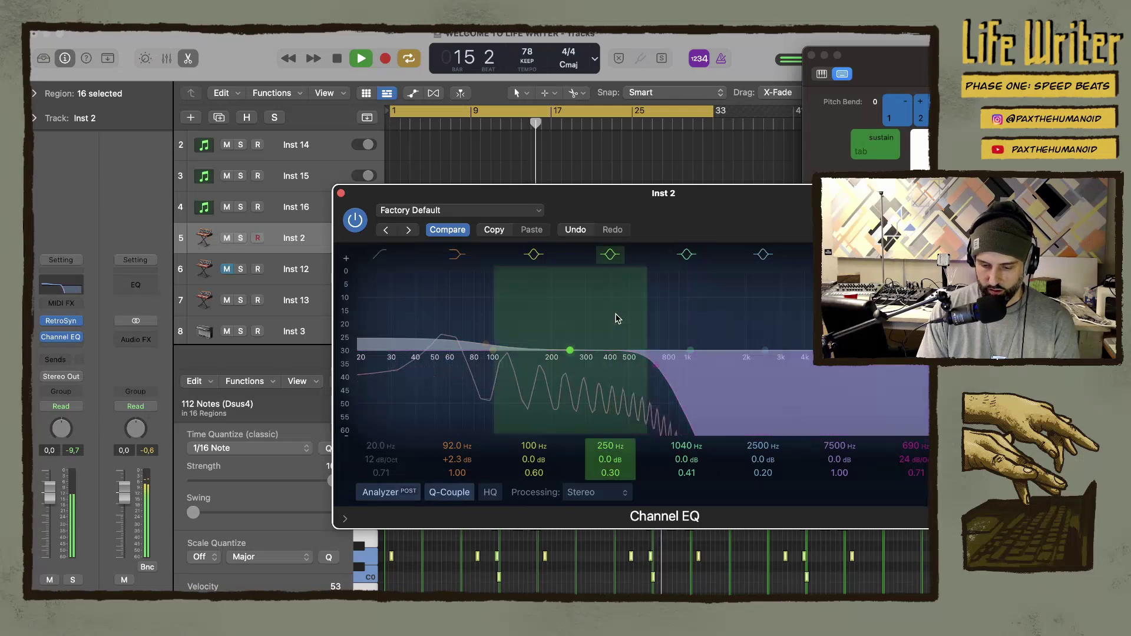
click(341, 192)
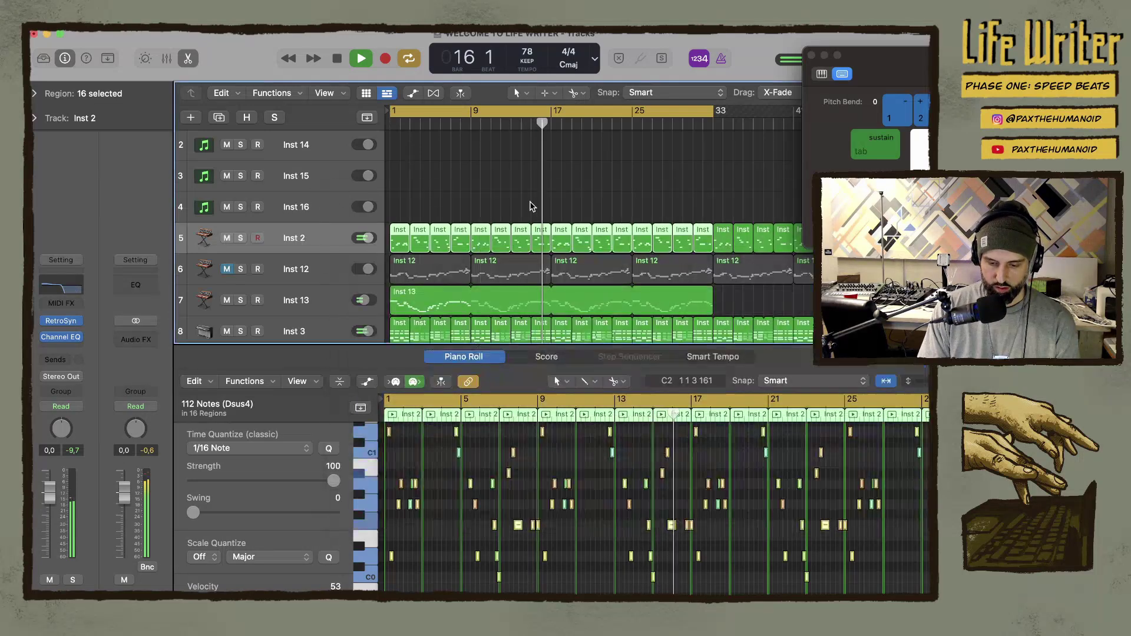
Load a stereo Drum Synth on the Inst 14 track and choose its Tight Kick sound
scroll(424, 174, up, 2)
click(424, 174)
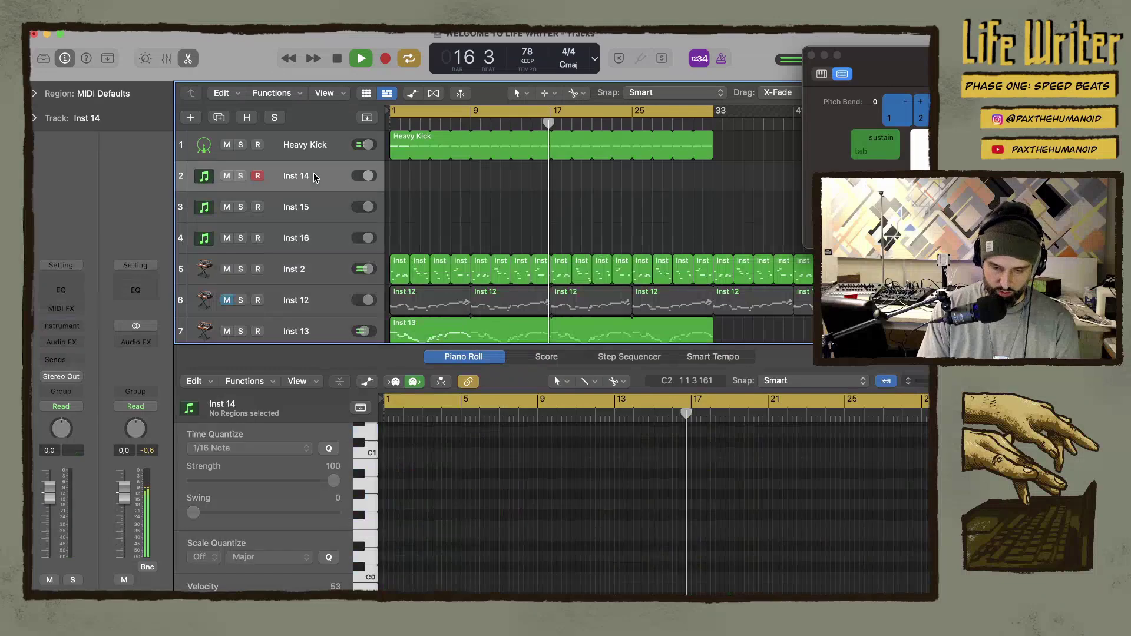
click(65, 331)
mouse_move(153, 366)
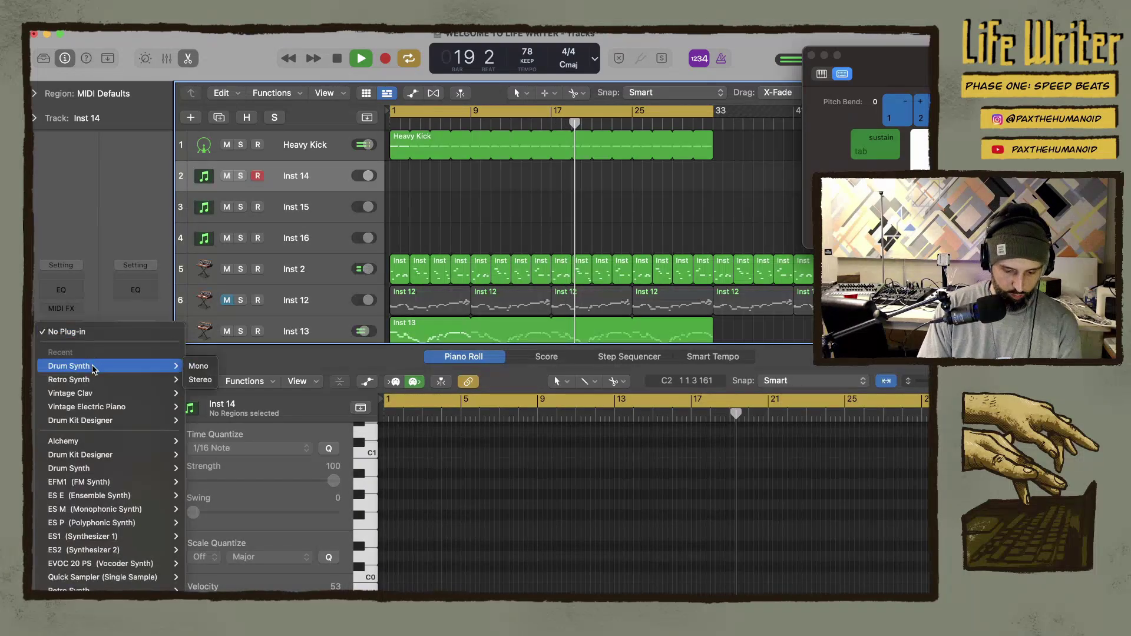
click(199, 379)
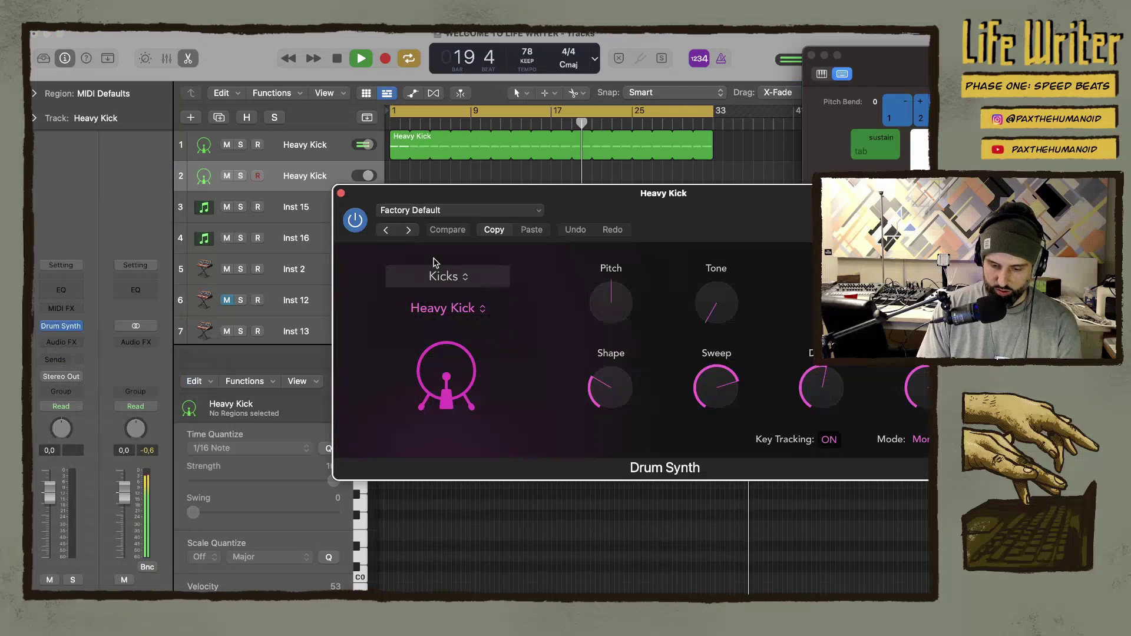
click(459, 311)
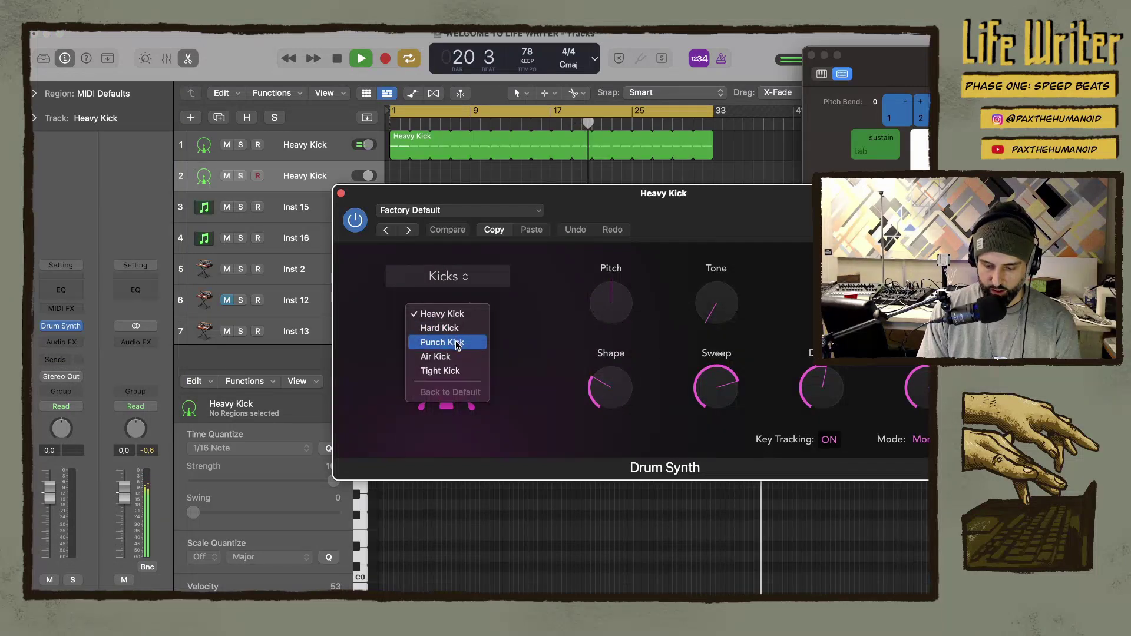
click(445, 371)
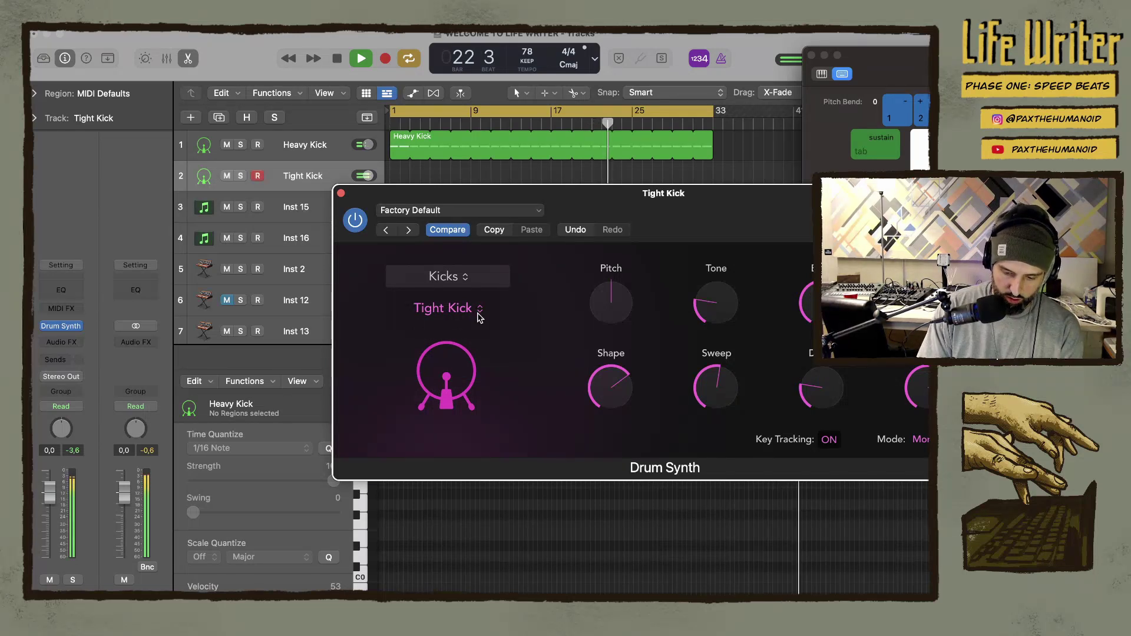
Record a short kick pattern on the Tight Kick track from bar 1 to about the end of bar 2
key(Return)
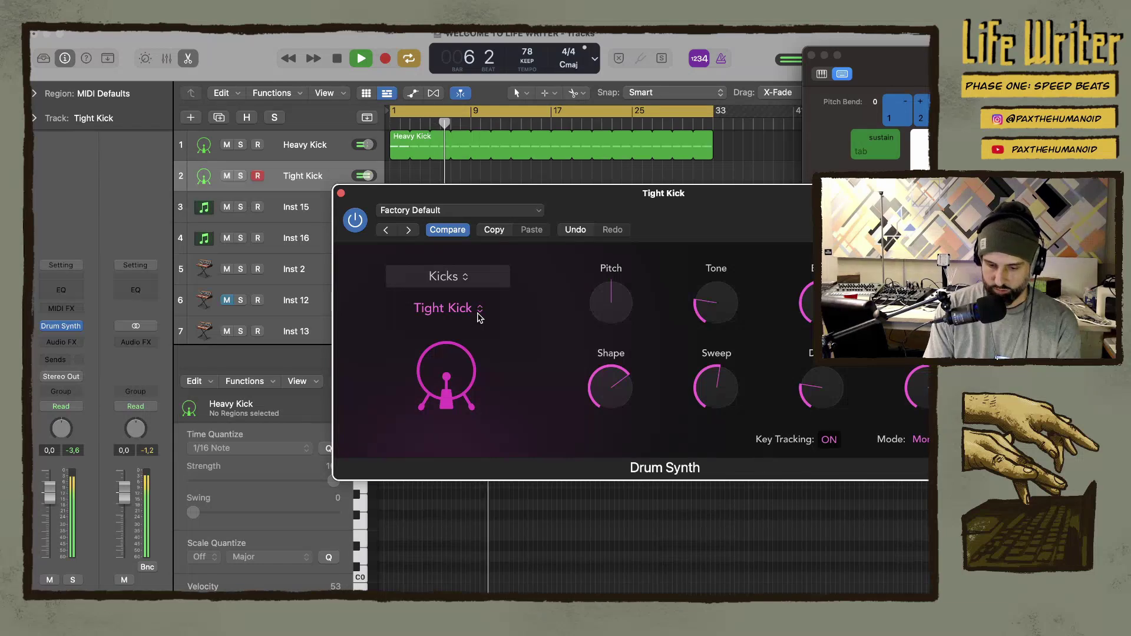
key(space)
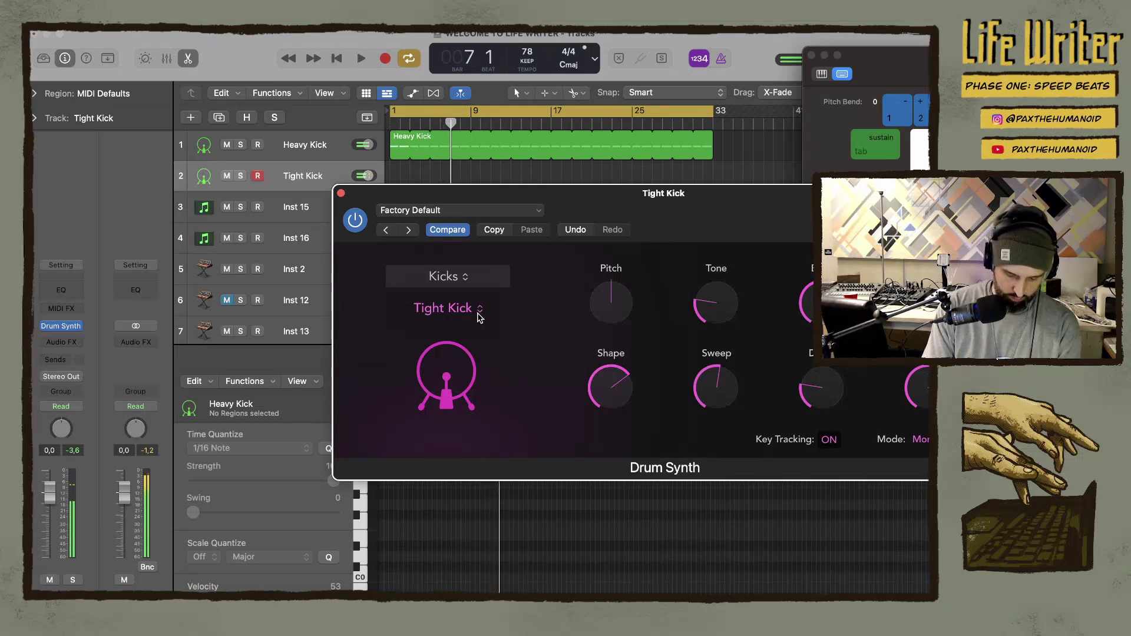
key(r)
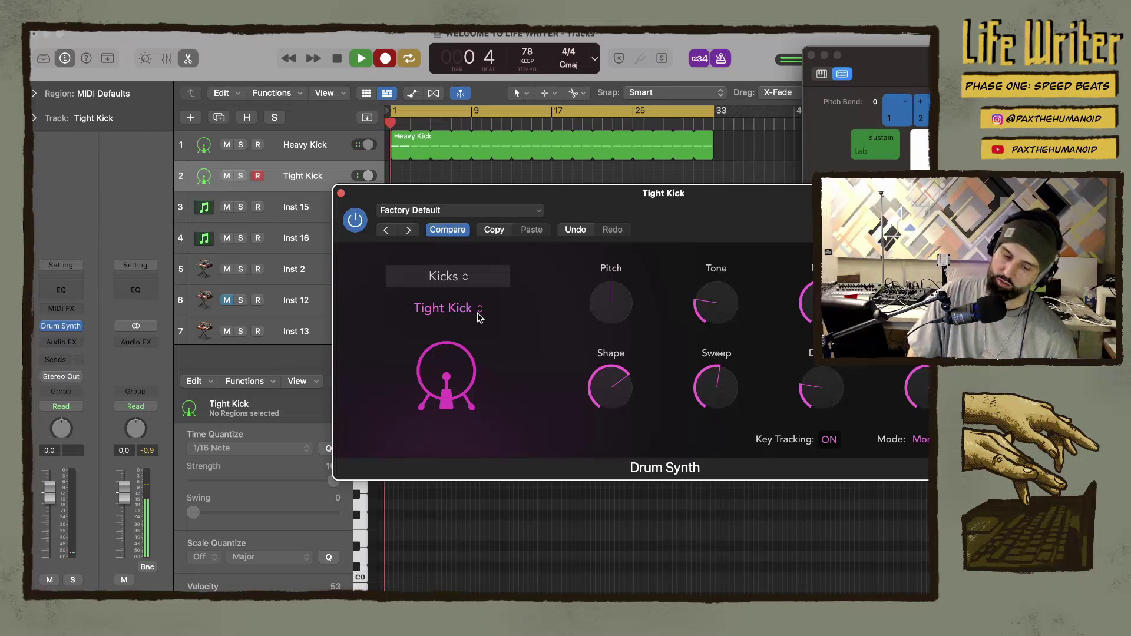
key(f)
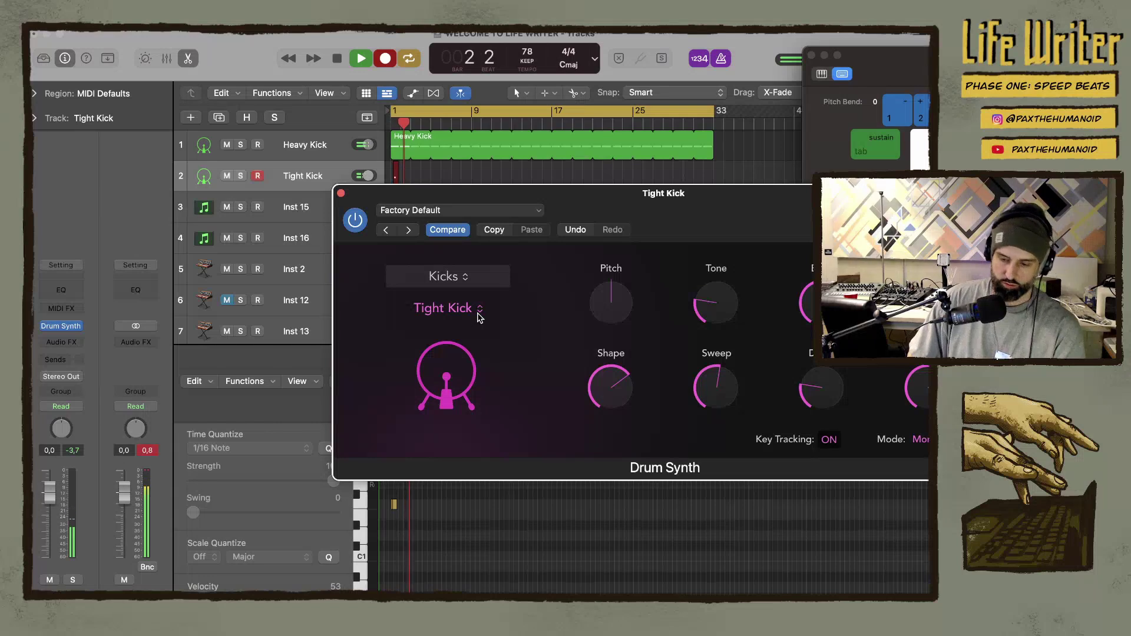
key(f)
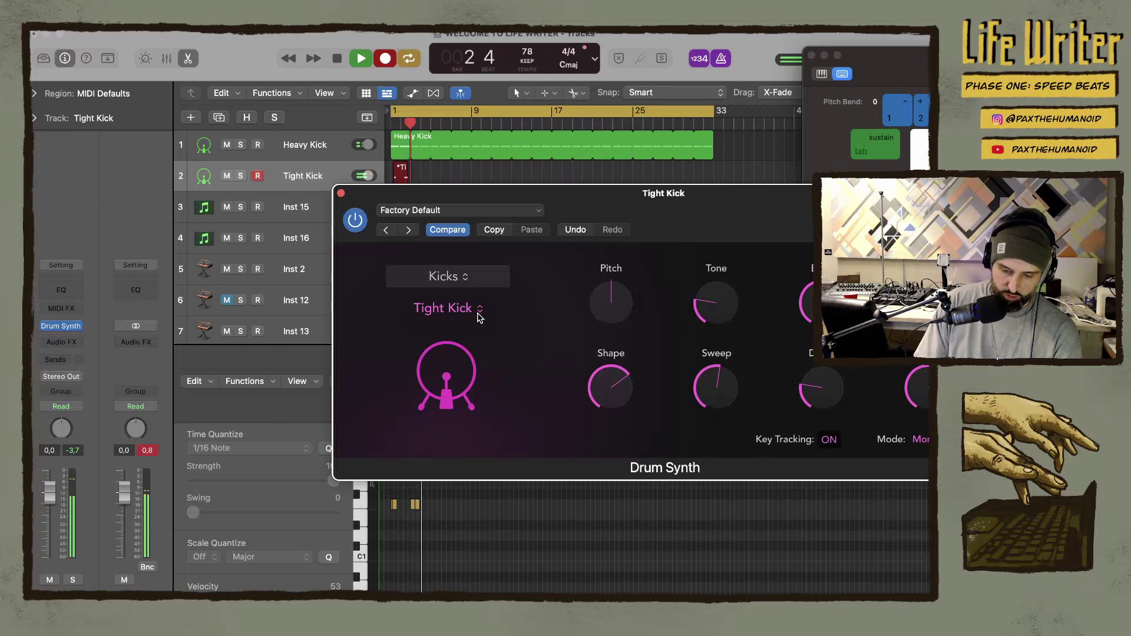
key(space)
Quantize all the recorded Tight Kick notes to 1/16 and nudge them slightly later
click(551, 536)
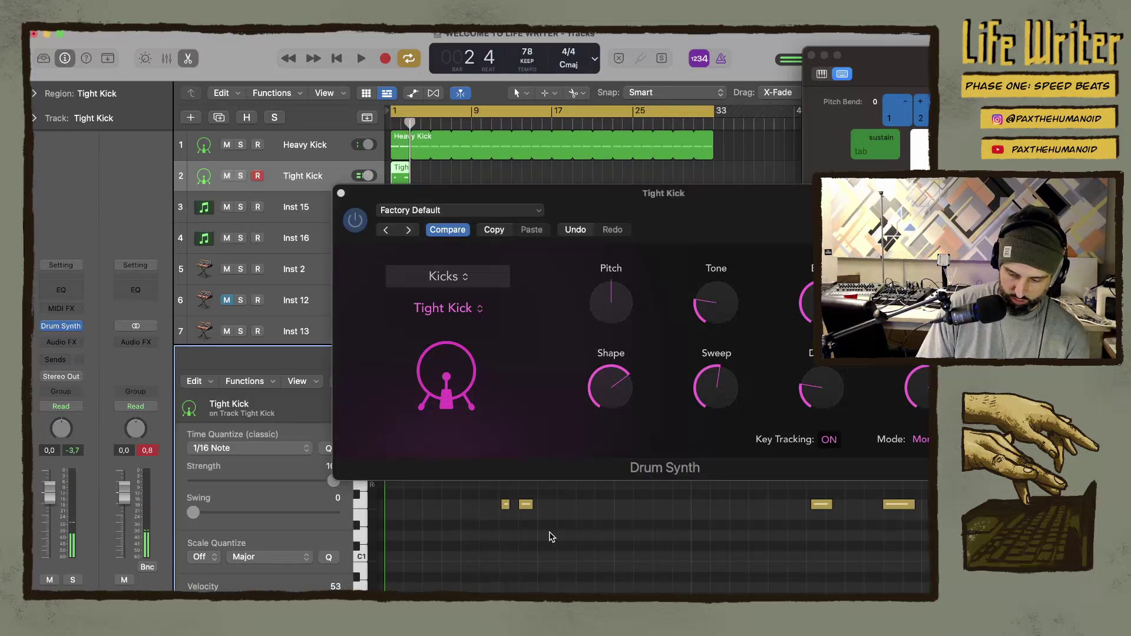
key(super+a)
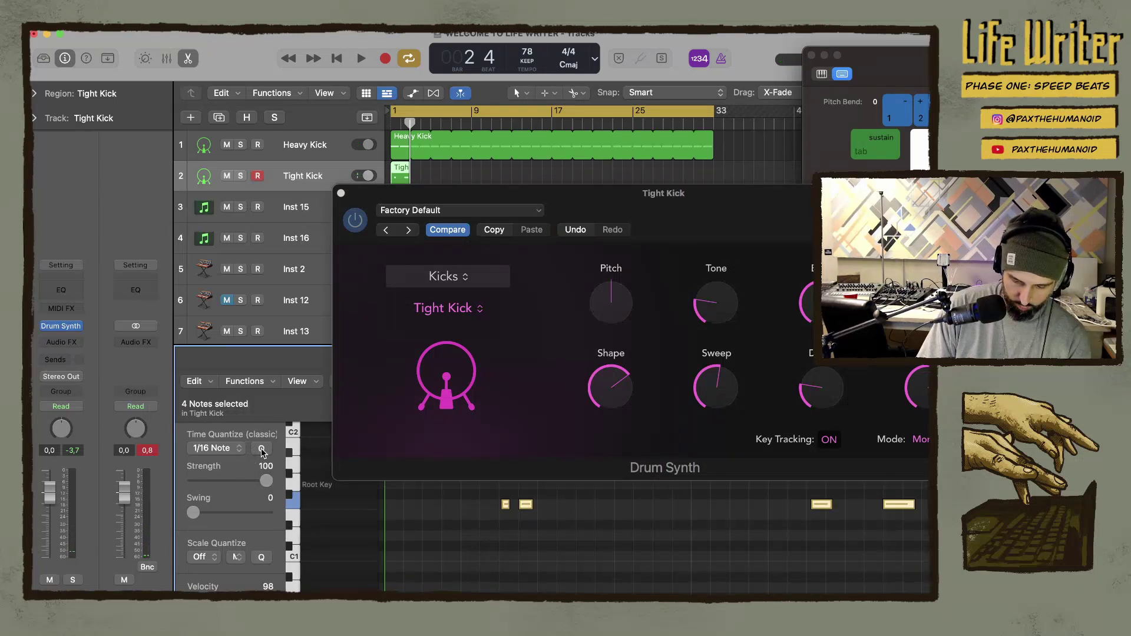
drag(505, 508, 508, 511)
Lower the Pitch and Decay of the Tight Kick's Drum Synth during playback
key(space)
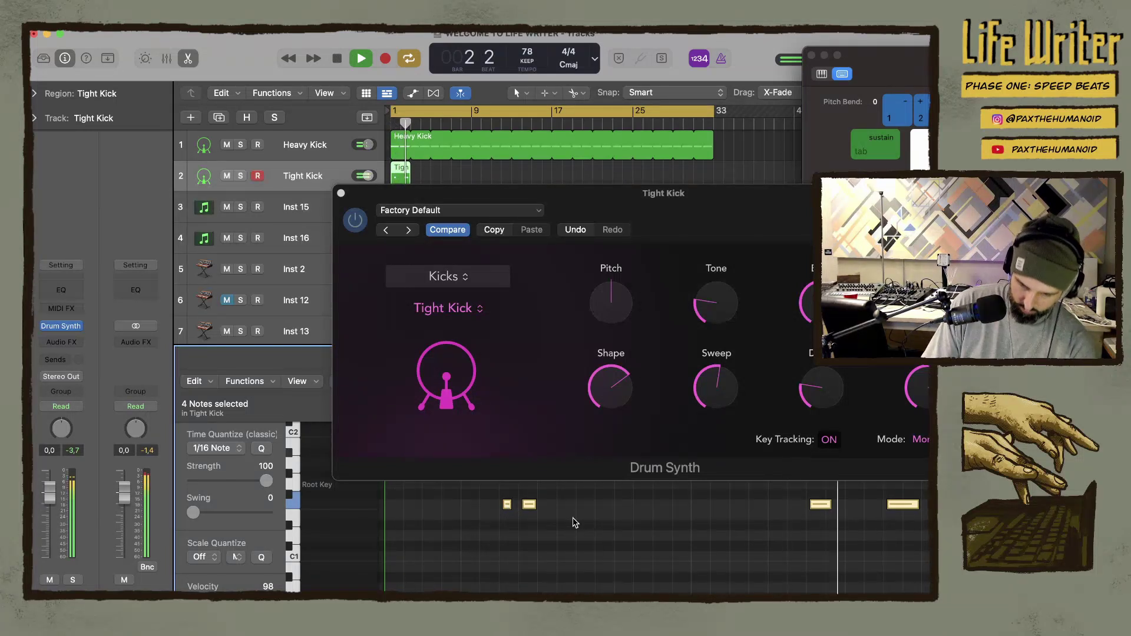
mouse_move(613, 301)
mouse_down()
mouse_move(620, 265)
mouse_move(609, 289)
mouse_up()
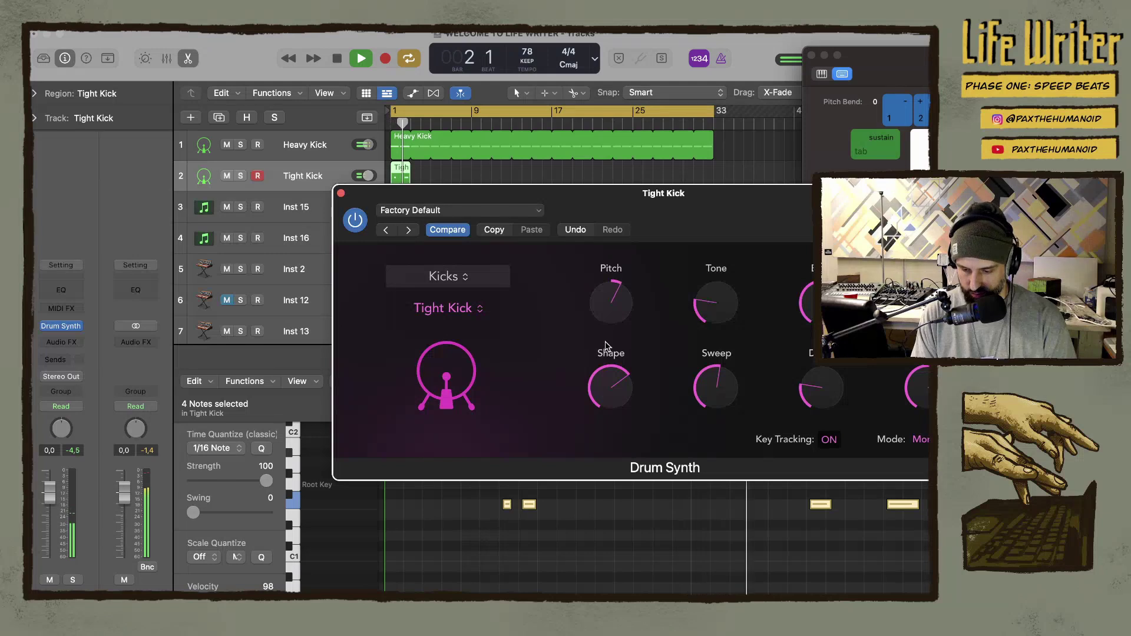
drag(822, 395, 815, 412)
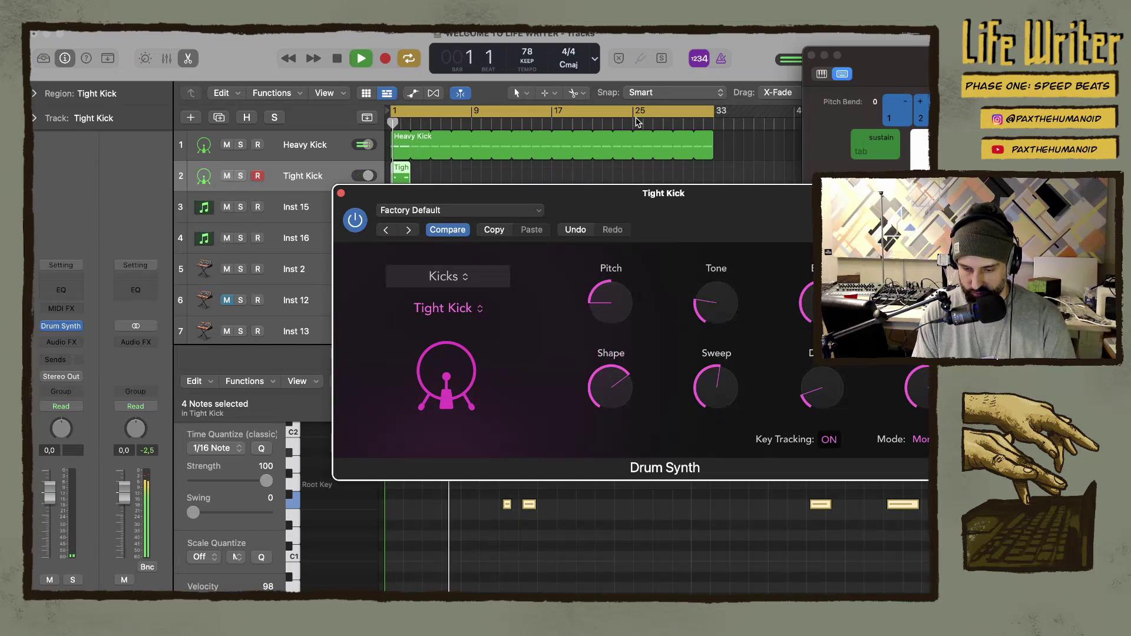
Loop the Tight Kick region to bar 33, matching the Heavy Kick, and move its plug-in window aside
click(409, 171)
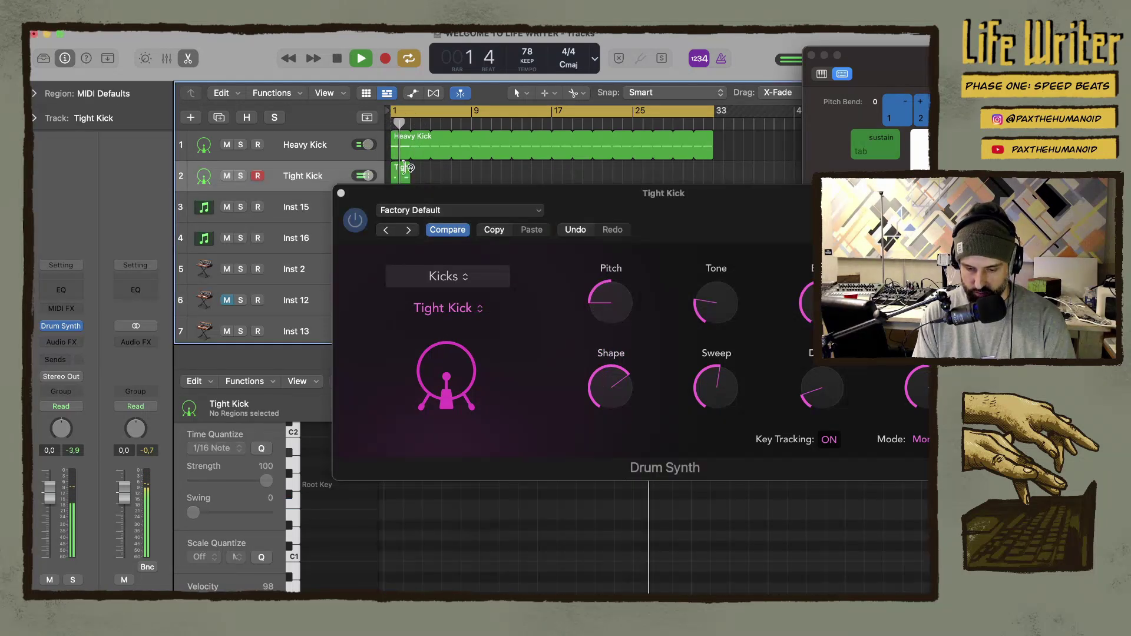
drag(410, 166, 714, 168)
drag(399, 199, 534, 219)
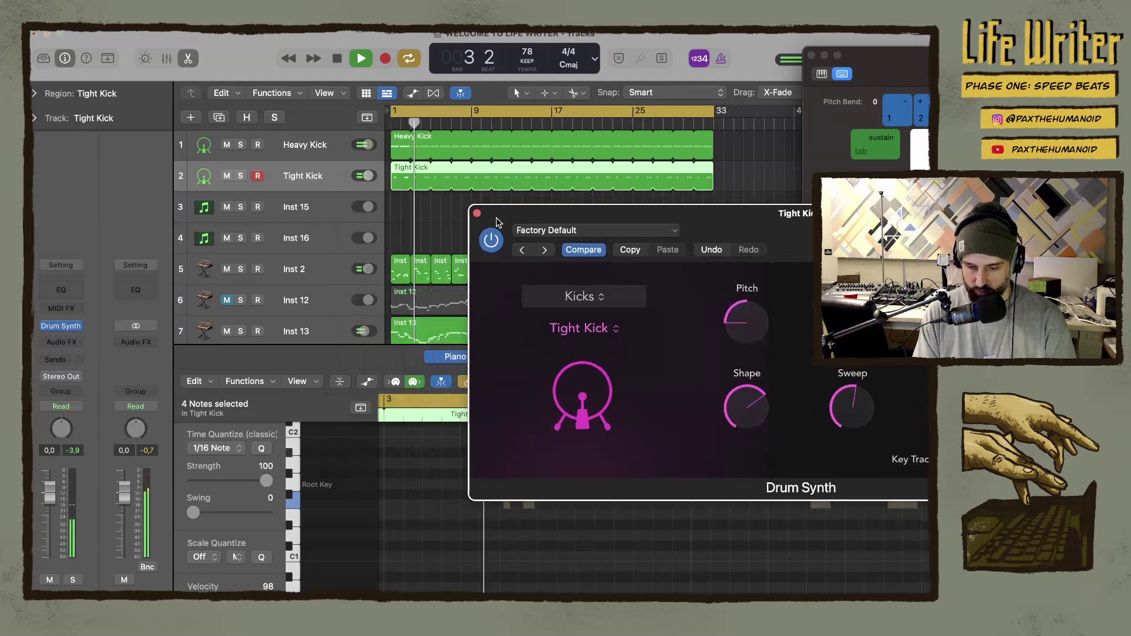
Load a Drum Synth on the Inst 15 track and choose its Snappy Snare sound from Snares and Claps
click(298, 211)
click(62, 326)
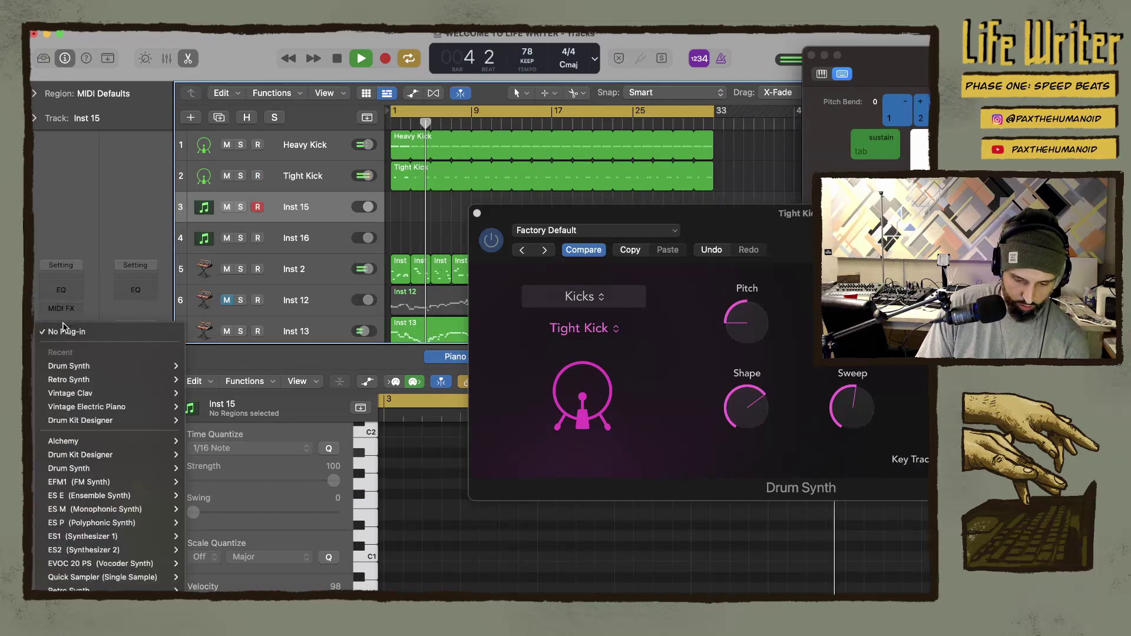
mouse_move(165, 366)
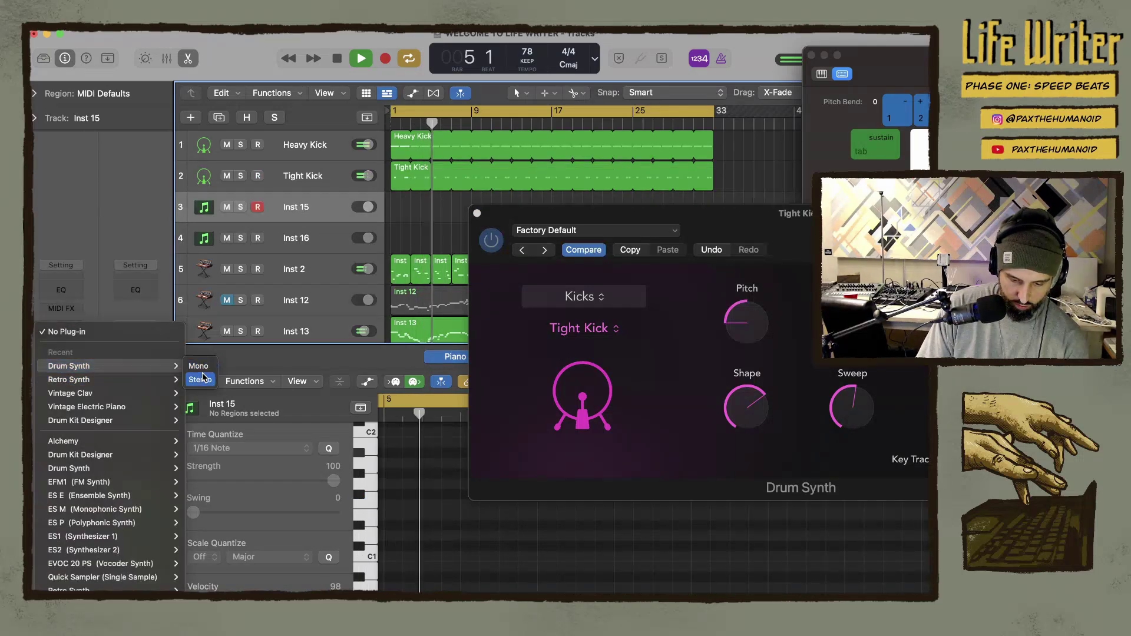
click(216, 366)
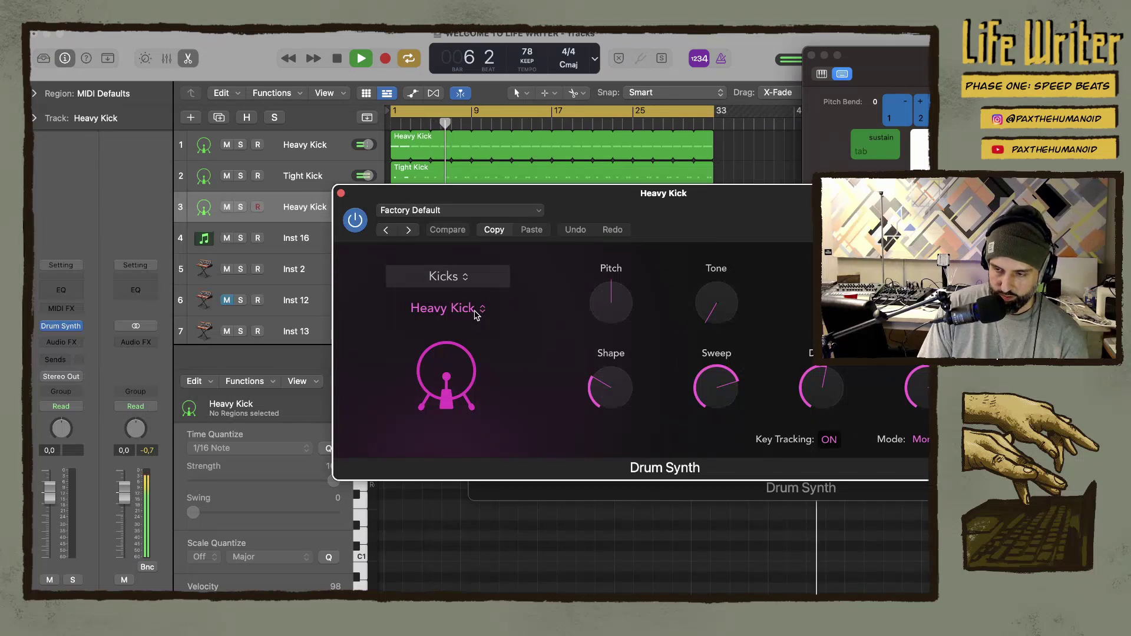
click(476, 315)
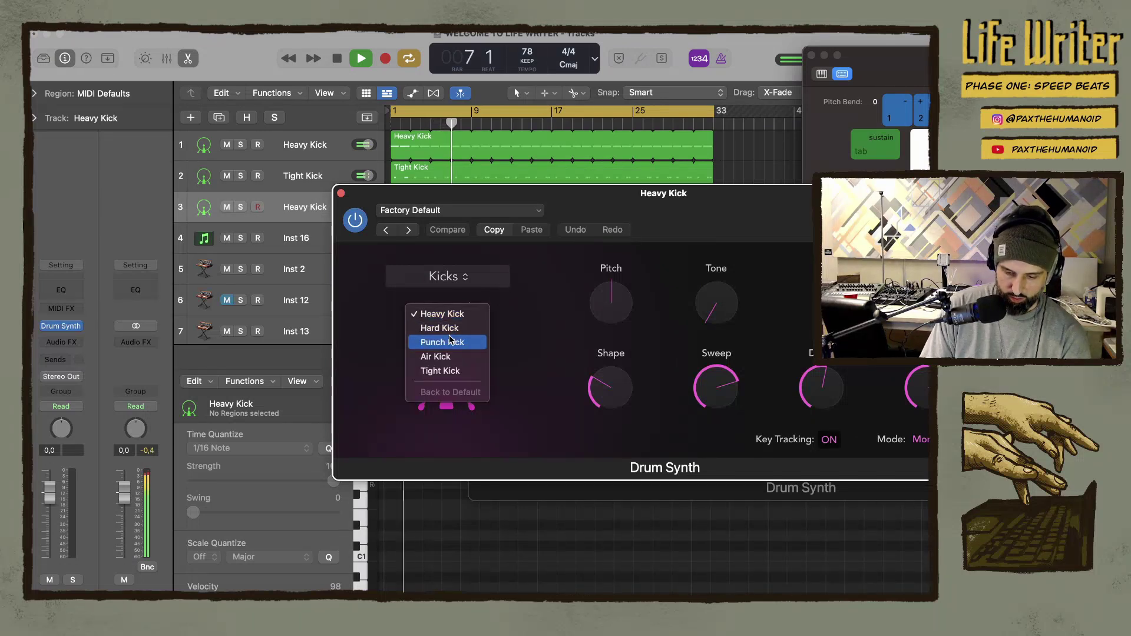
click(448, 315)
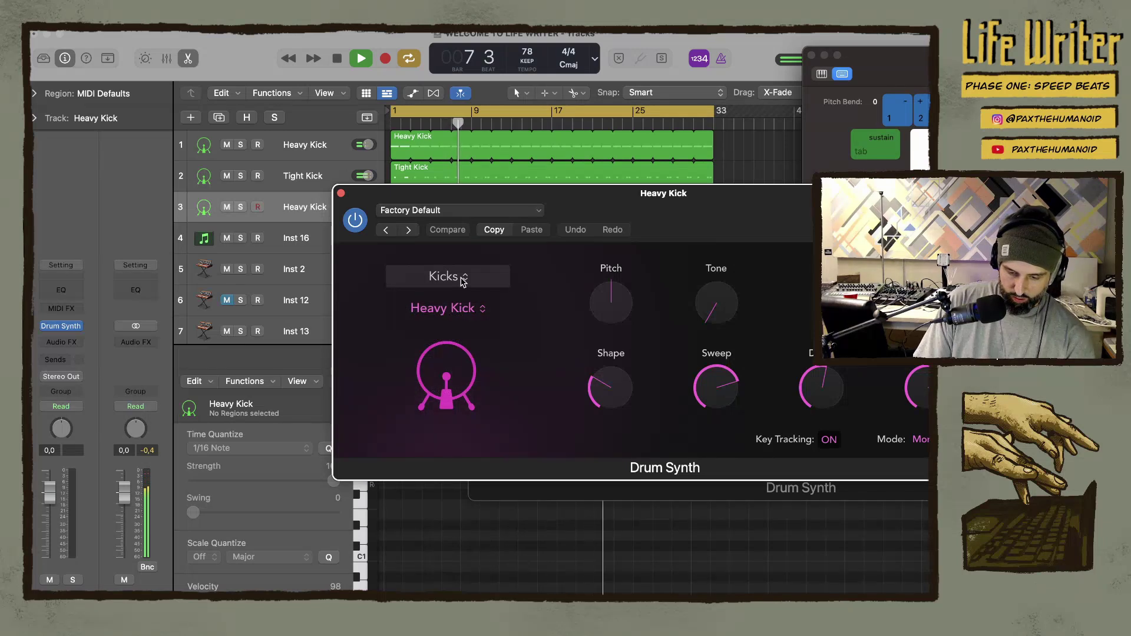
click(463, 279)
click(455, 295)
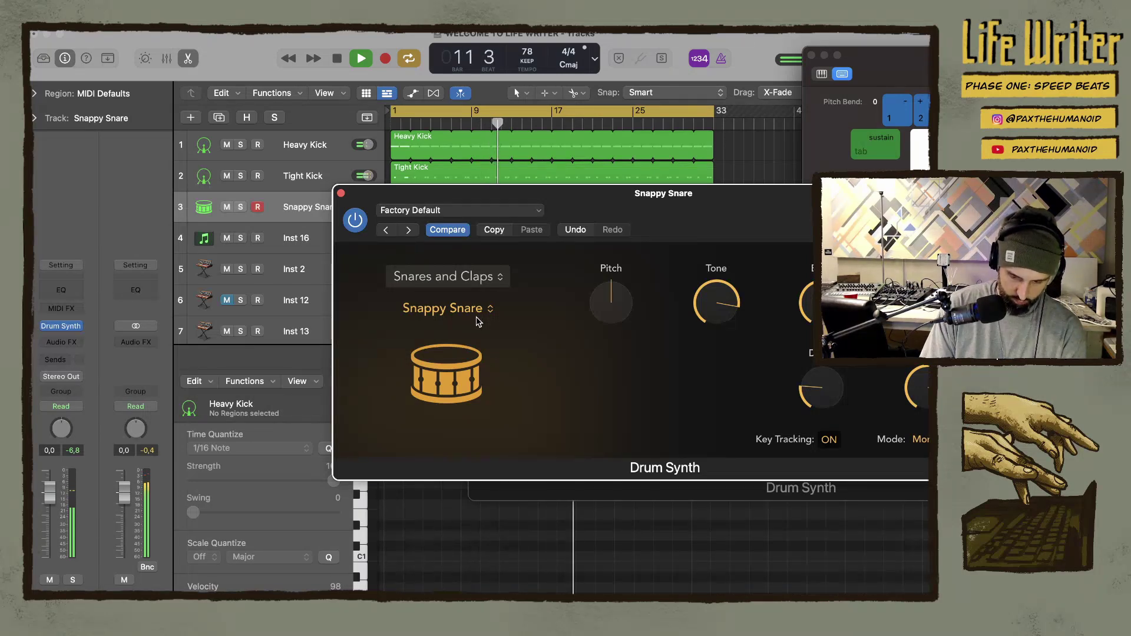
Record a repeating snare pattern on the Snappy Snare track across bars 1 to 4
key(r)
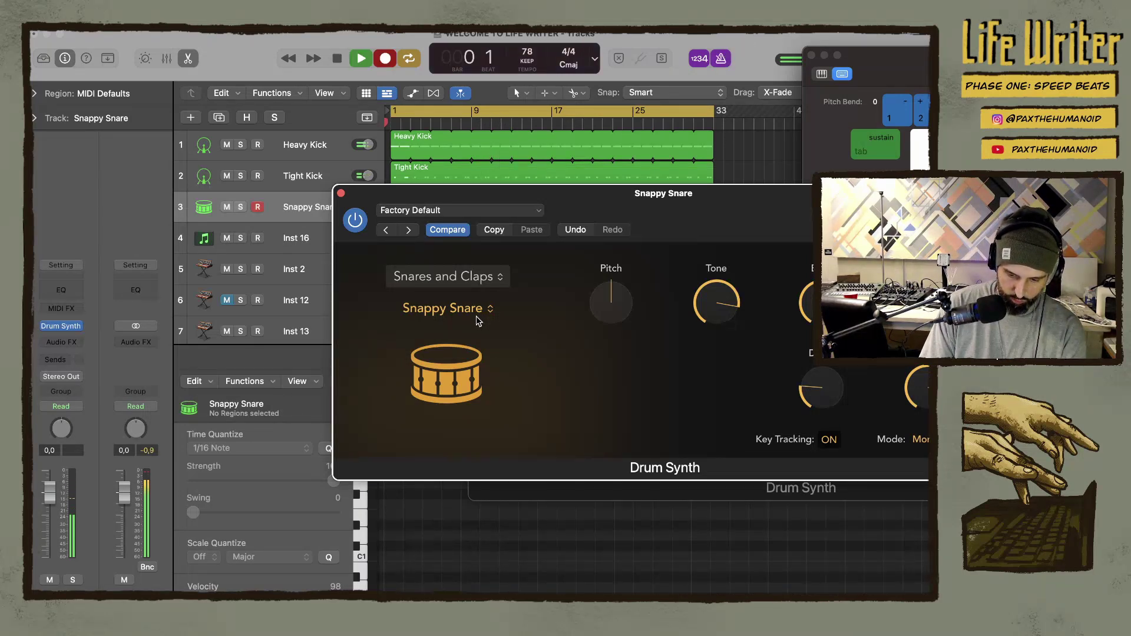
drag(592, 210, 511, 402)
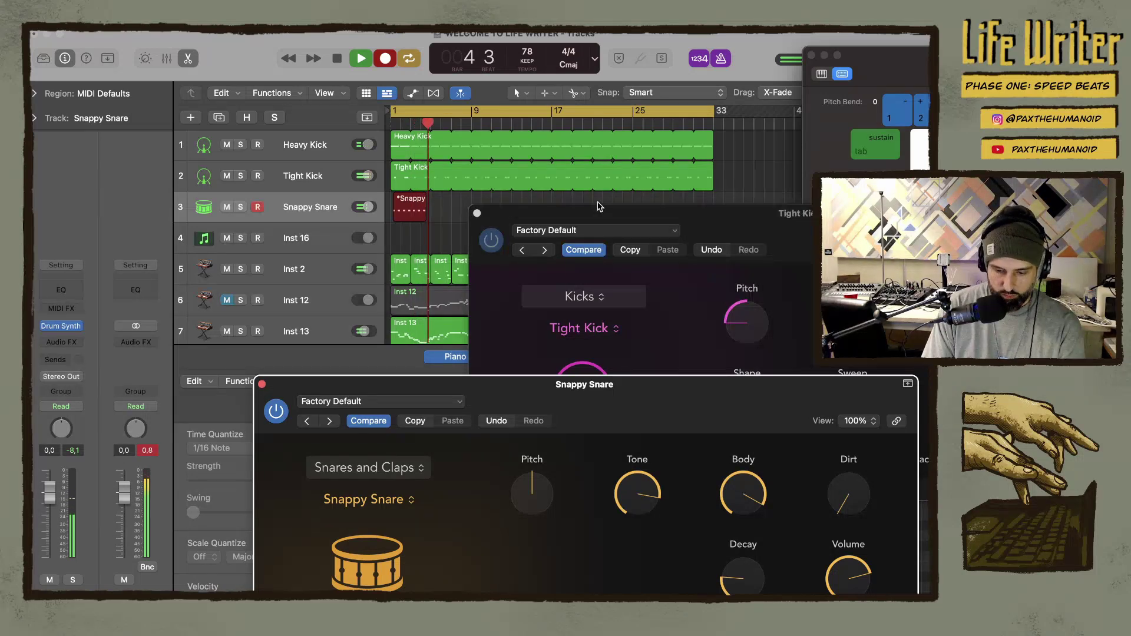
key(space)
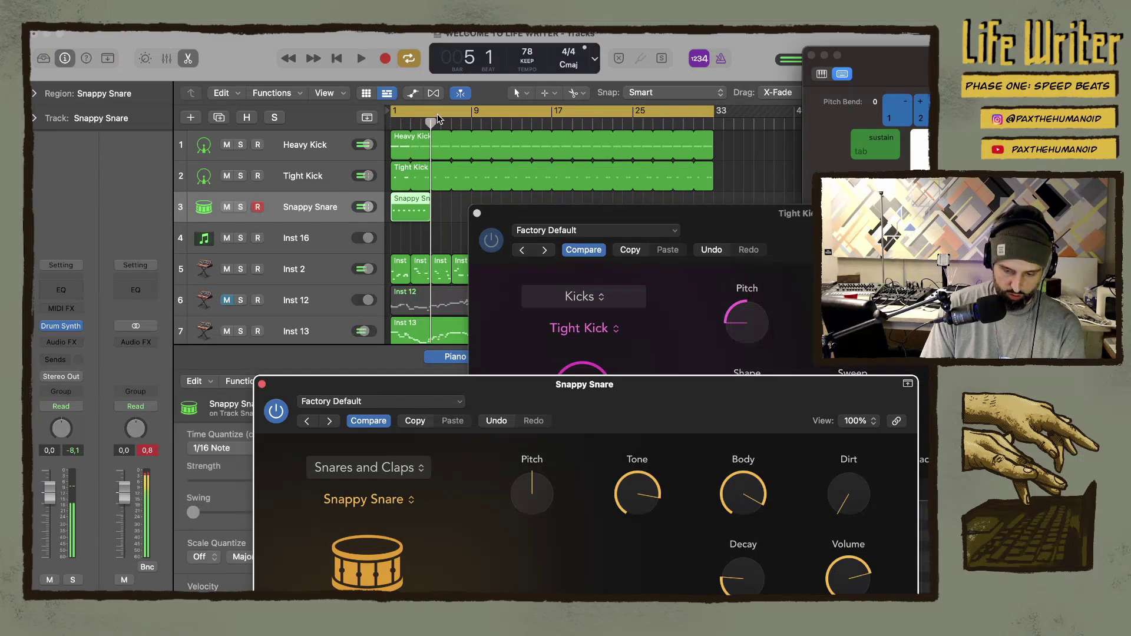
Quantize all the recorded Snappy Snare notes to 1/16 and nudge them slightly later
click(414, 199)
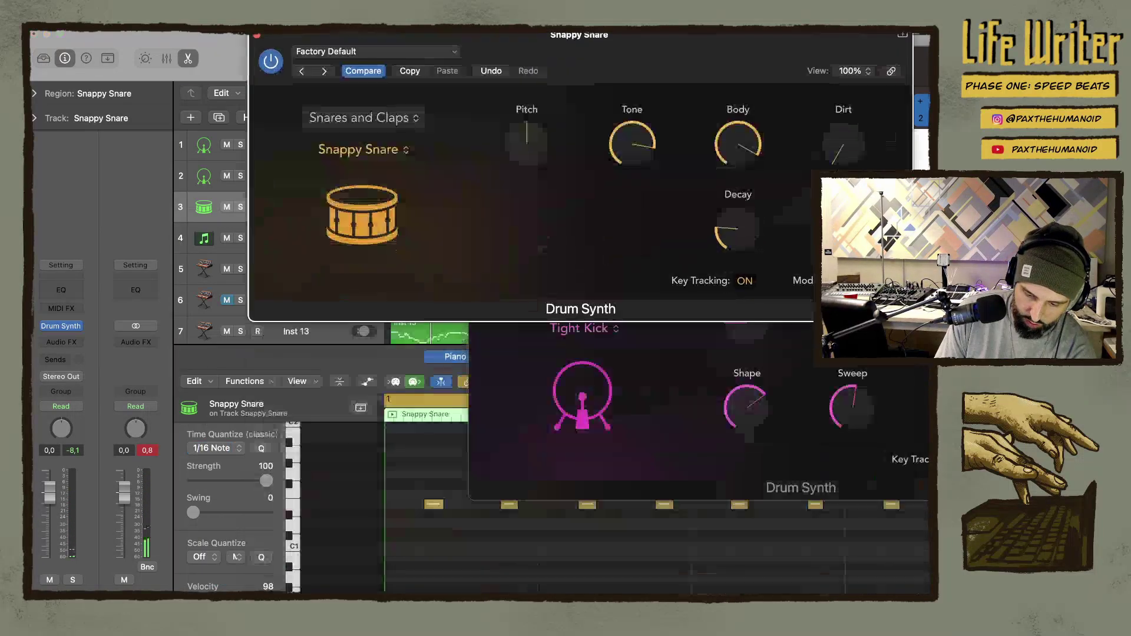
drag(300, 386, 297, 37)
click(430, 515)
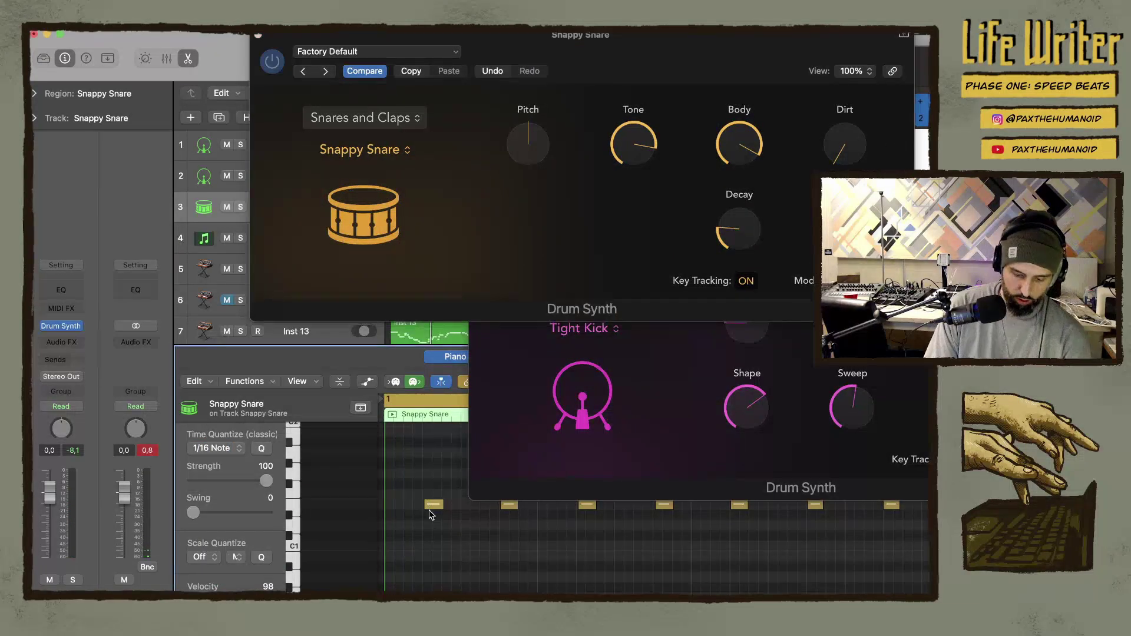
key(super+a)
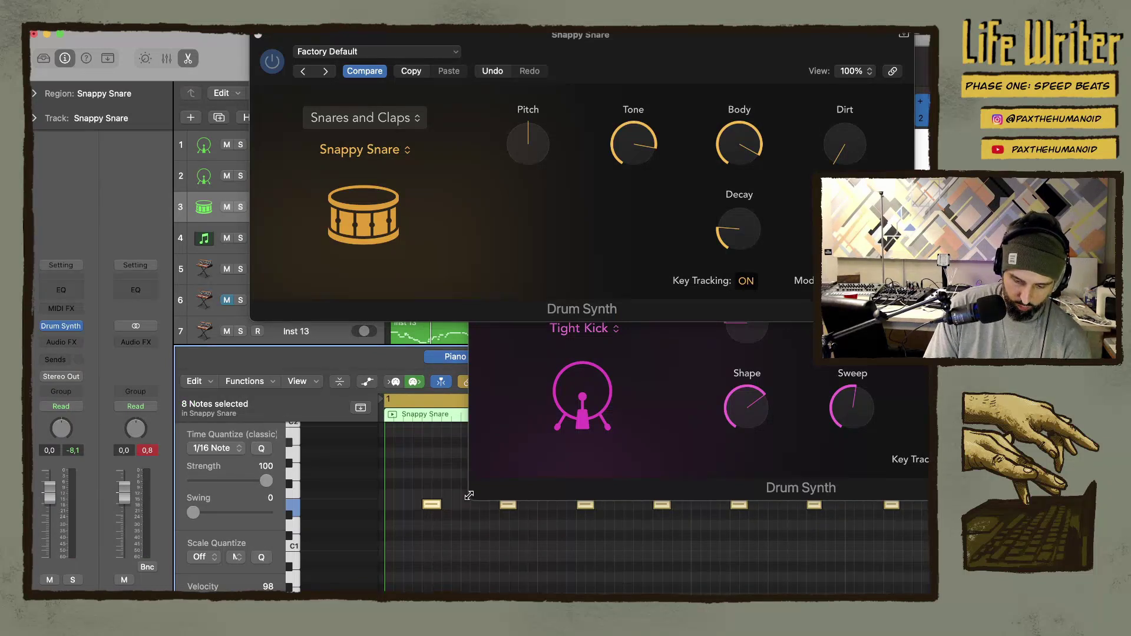
drag(431, 510, 432, 510)
Loop the Snappy Snare region to bar 33 in line with the kick regions and play the beat from the start
drag(499, 44, 442, 289)
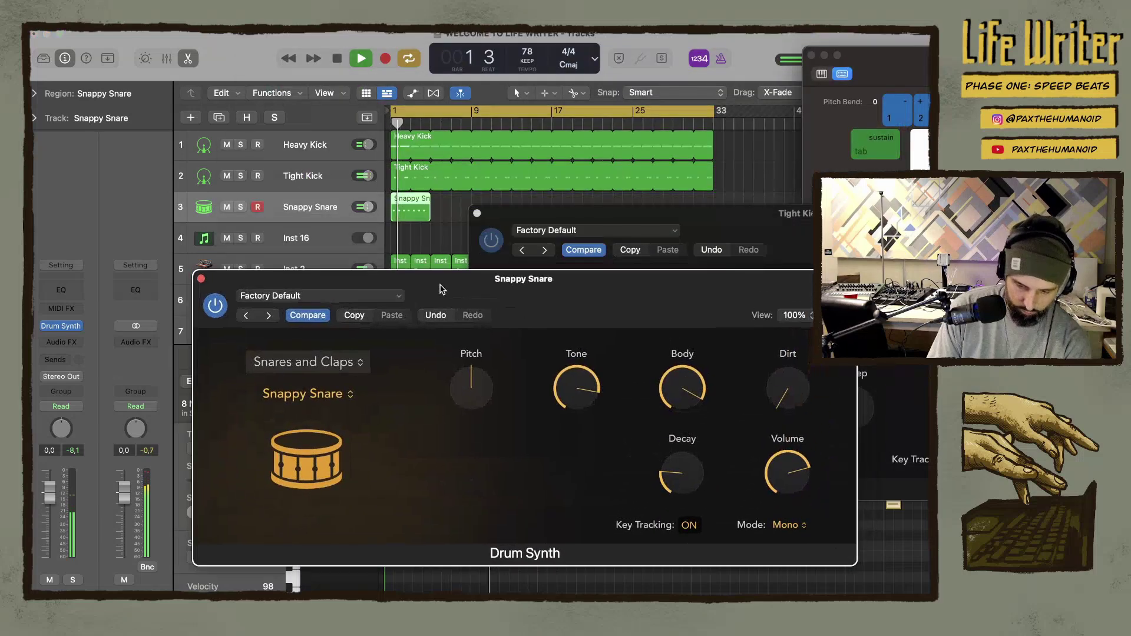
click(430, 200)
drag(430, 200, 710, 206)
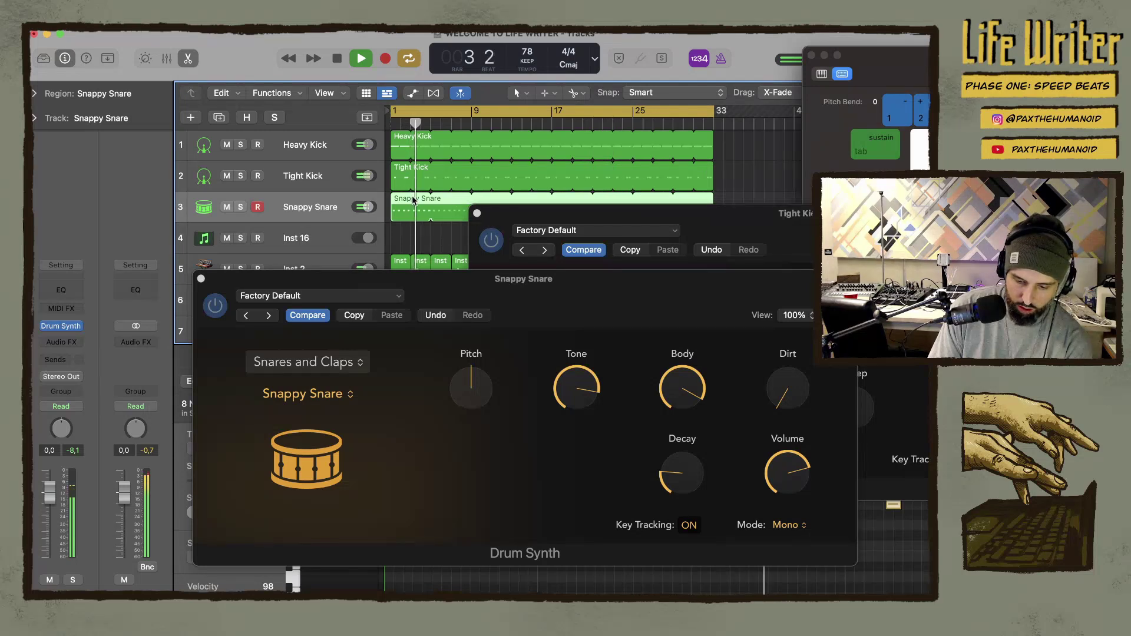
key(Return)
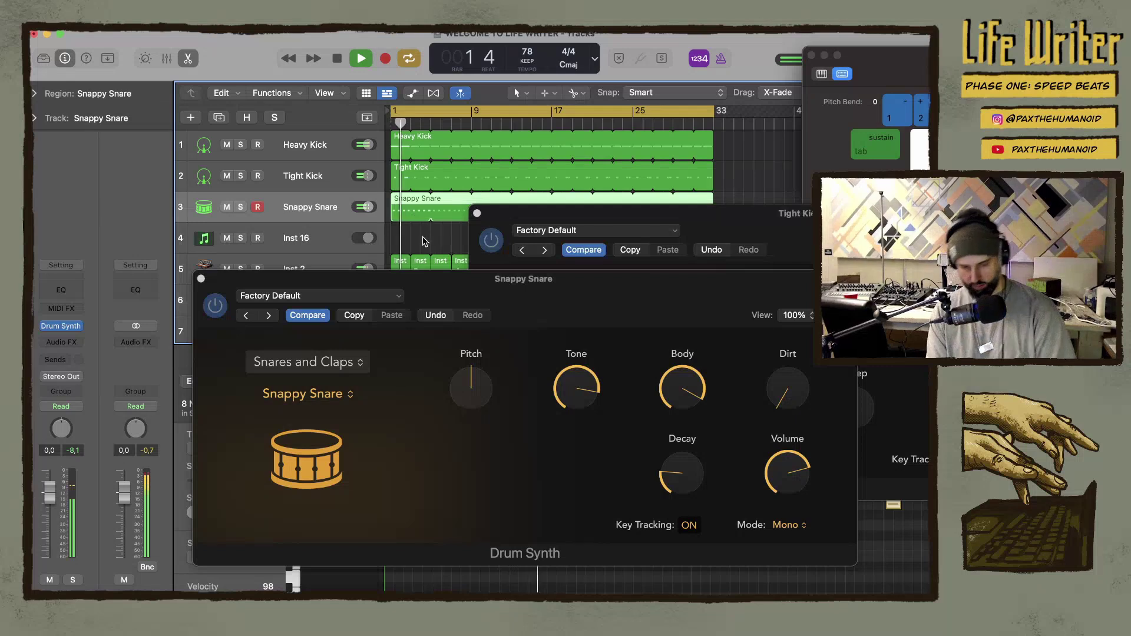
Raise the Pitch and lower the Decay of the Snappy Snare's Drum Synth
drag(470, 386, 468, 353)
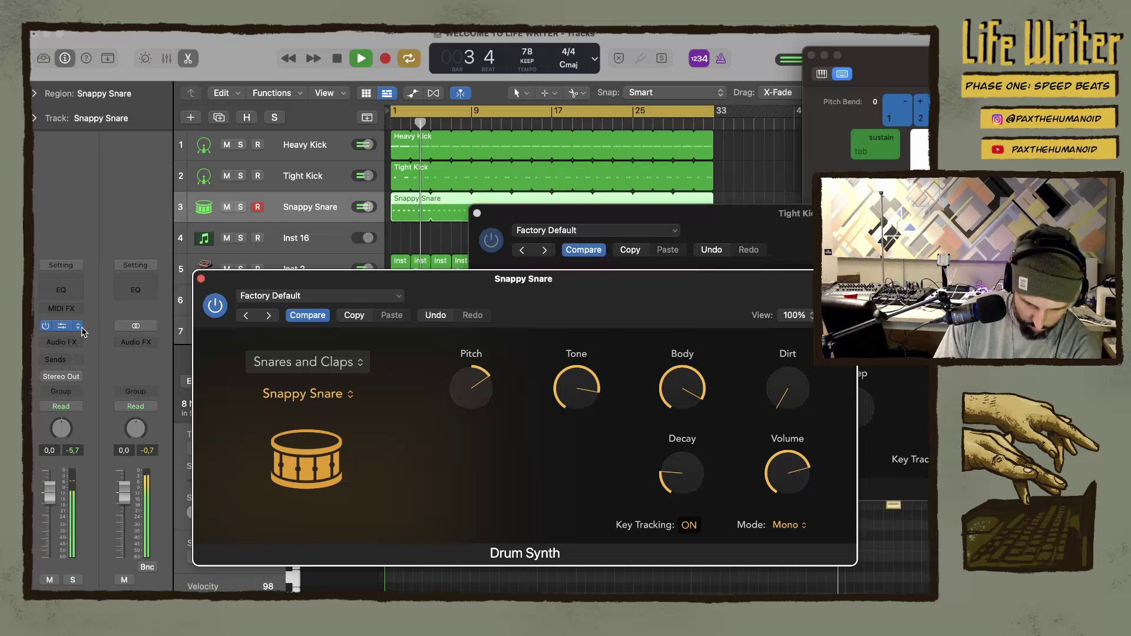
mouse_move(578, 409)
drag(672, 469, 675, 491)
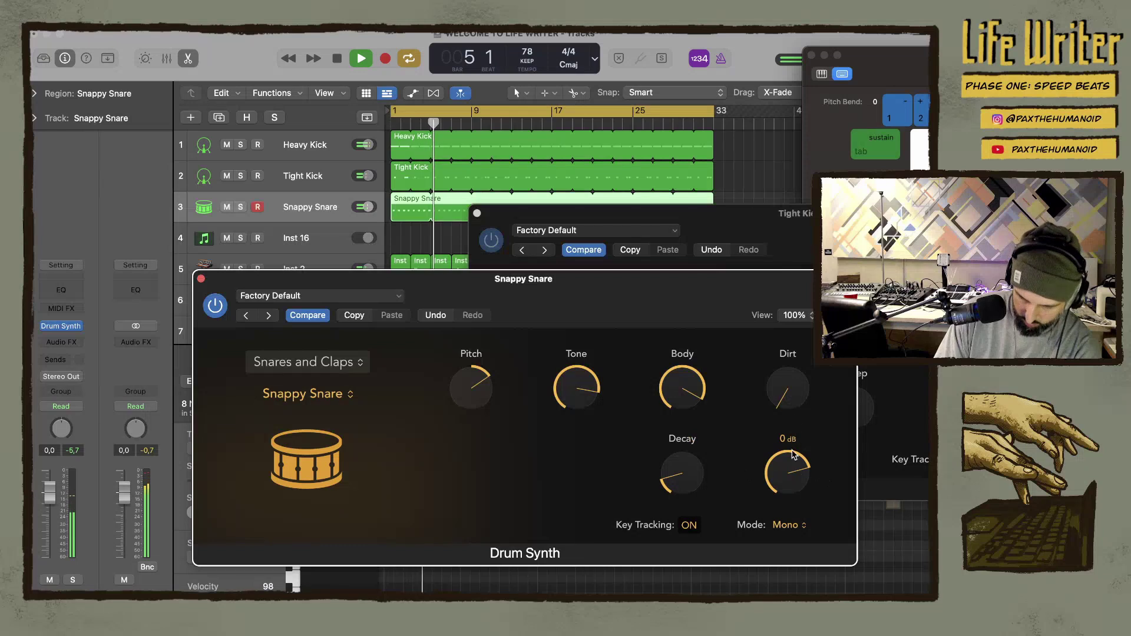
Raise the Dirt to just under 64% and increase the Volume of the Snappy Snare, and close its plug-in window
drag(788, 392, 790, 249)
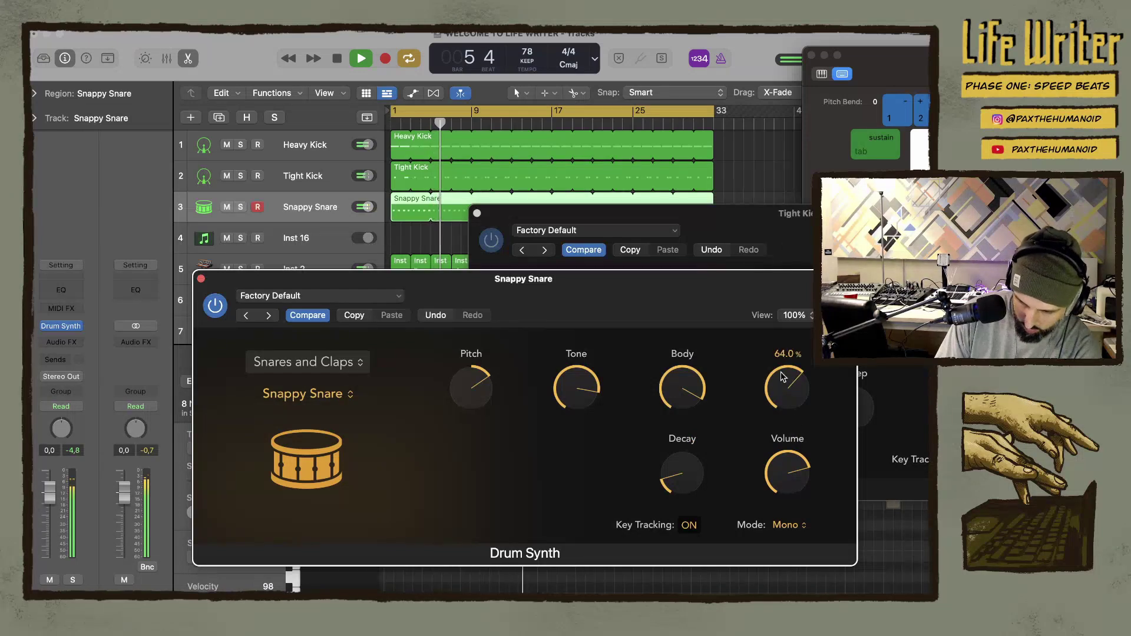
drag(777, 379, 777, 394)
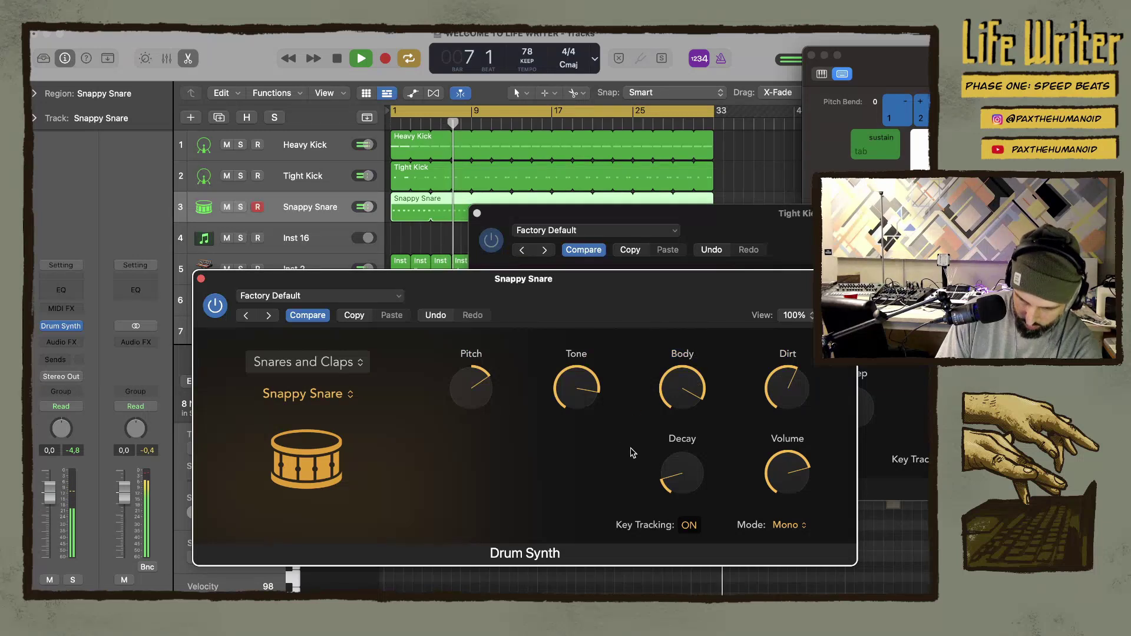
mouse_move(788, 475)
drag(788, 474, 784, 463)
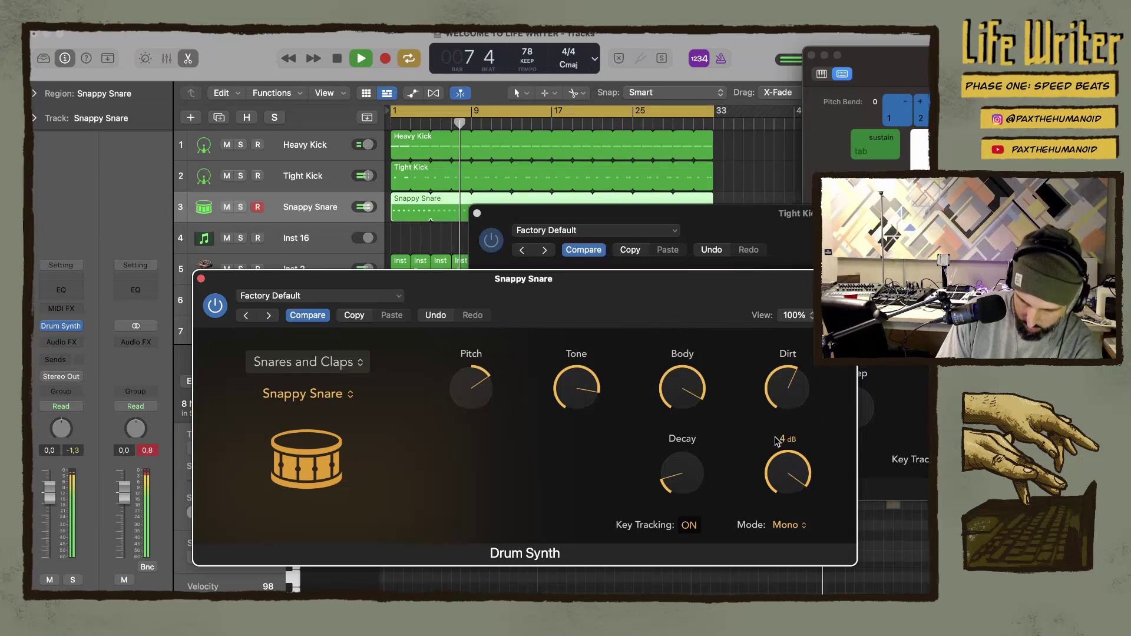
mouse_move(791, 400)
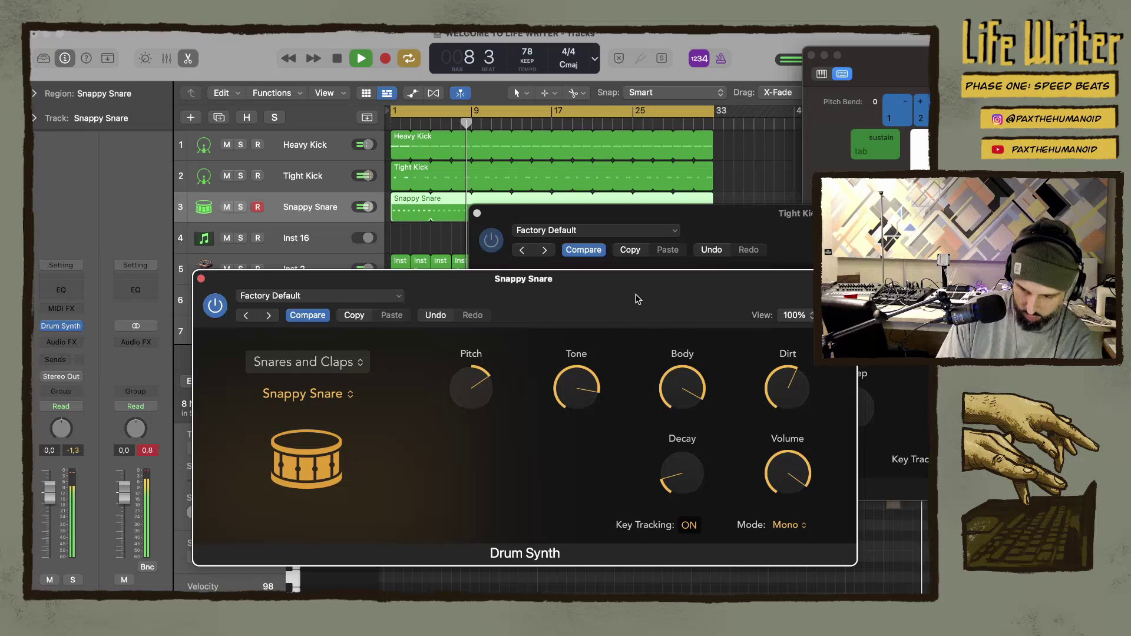
click(200, 278)
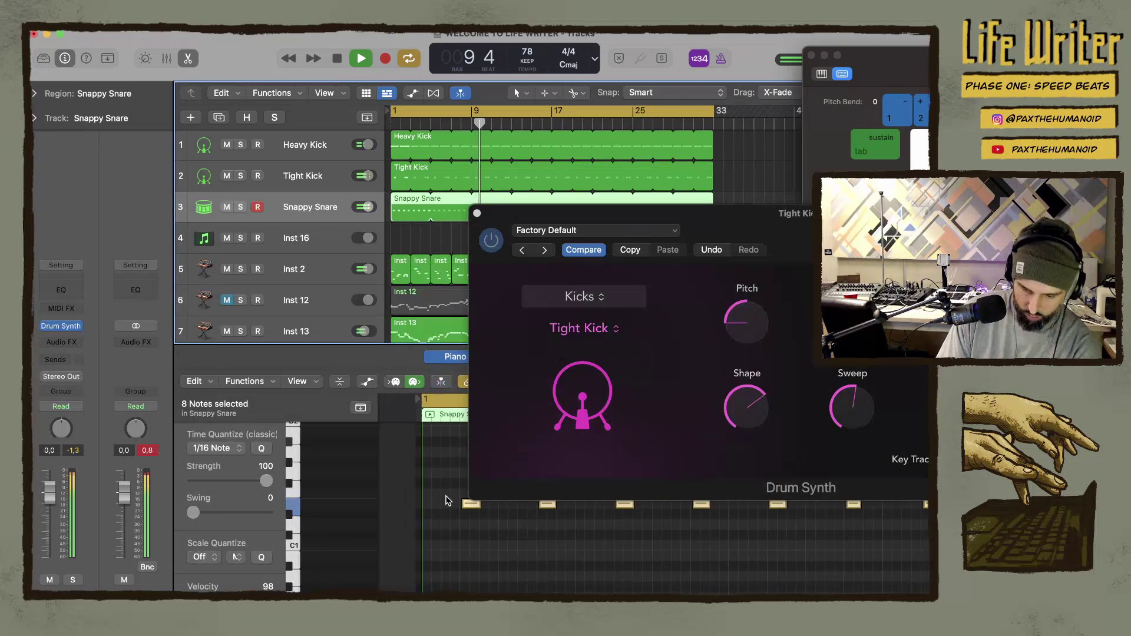
click(423, 489)
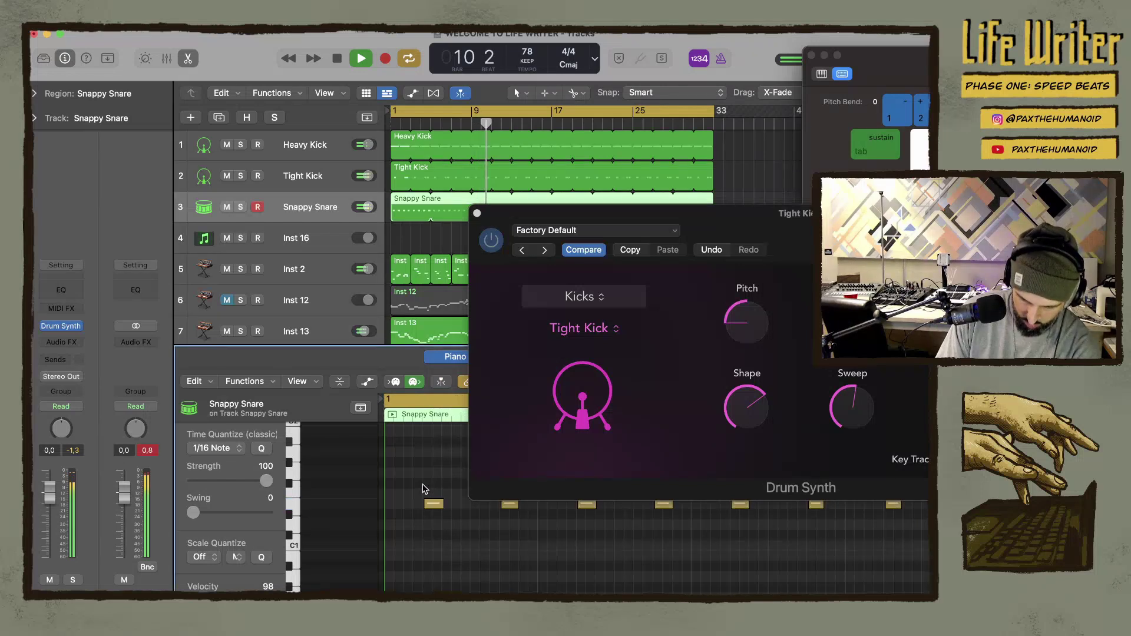
Select all the Snappy Snare notes and insert a stereo Echo on the Snappy Snare channel
key(super+a)
click(434, 505)
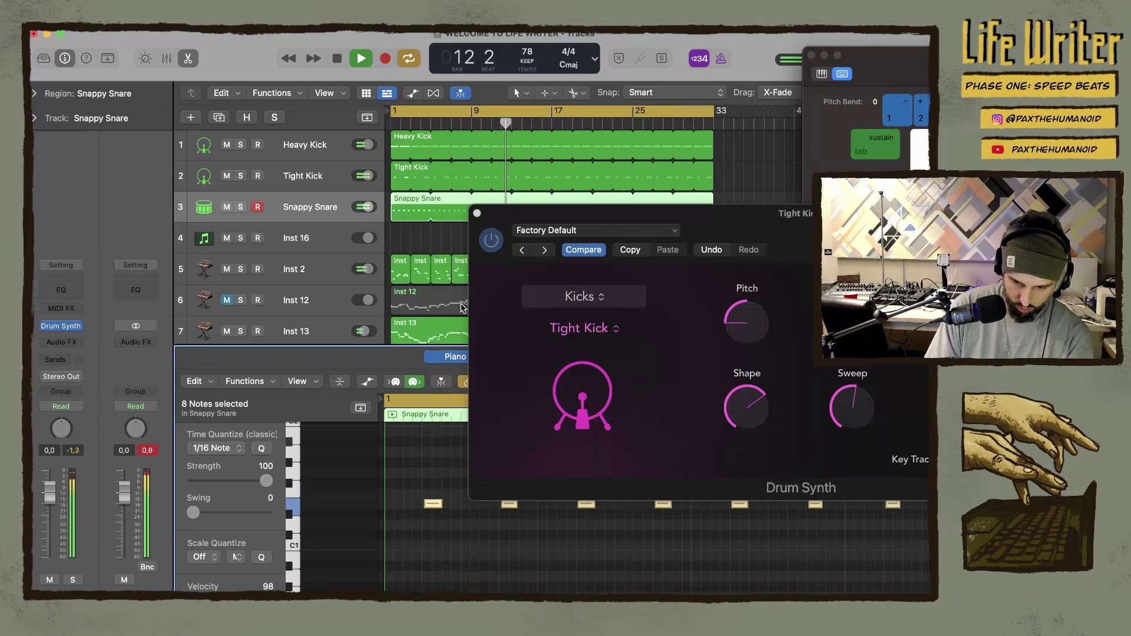
click(61, 342)
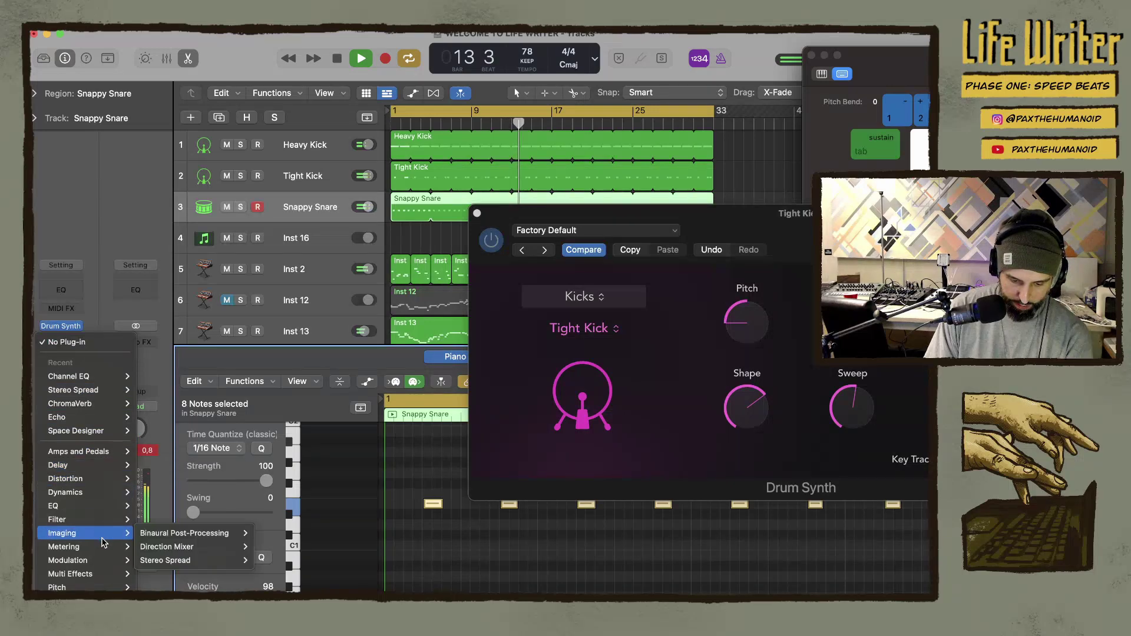
mouse_move(112, 422)
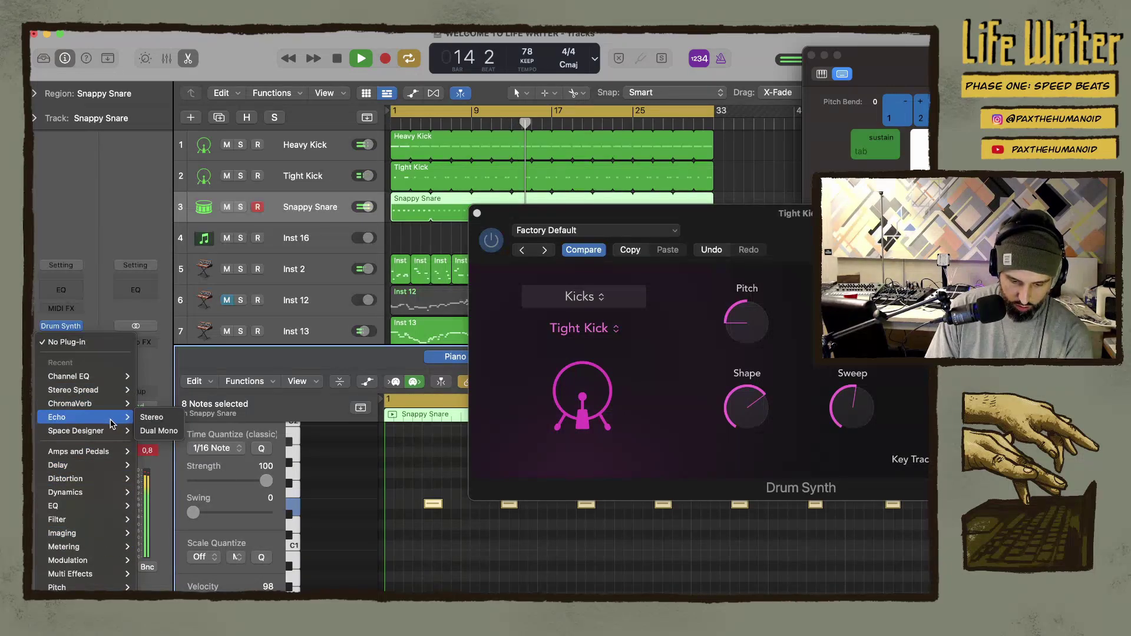
click(152, 419)
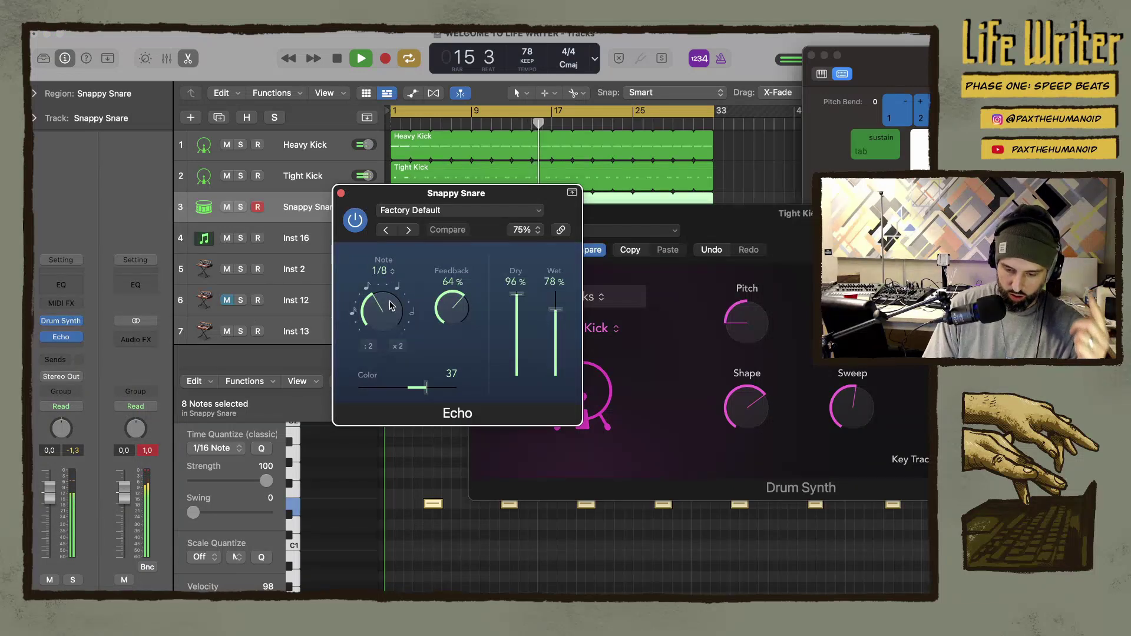
Try the Note values 1/4 and 1/16 dotted in the Snappy Snare's Echo, and settle on 1/16
drag(380, 302, 382, 252)
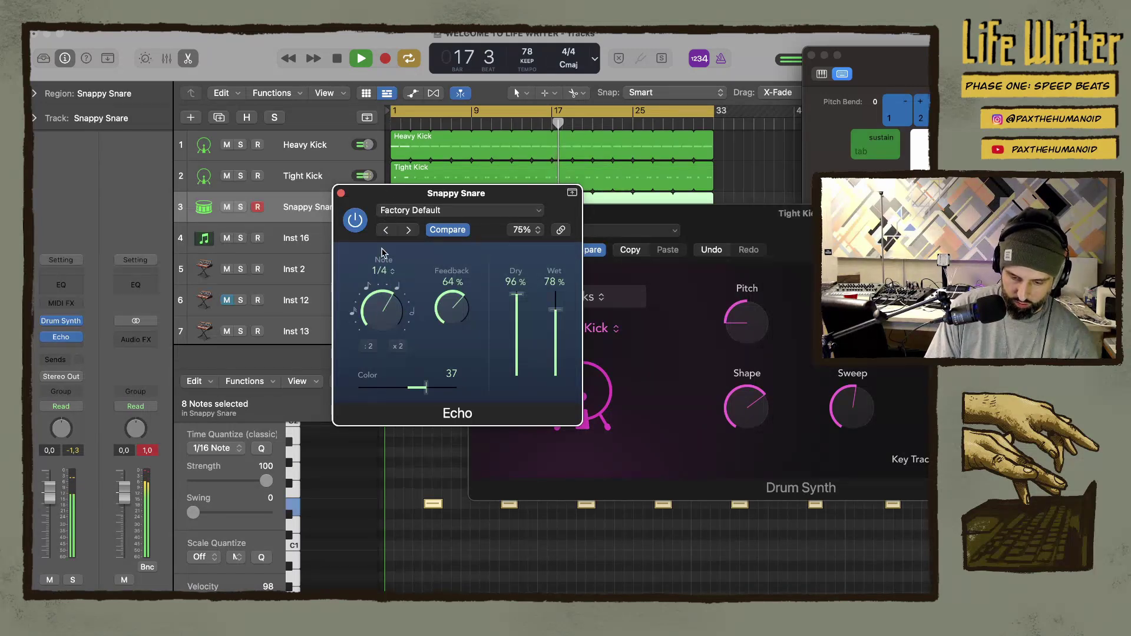
drag(382, 304, 380, 314)
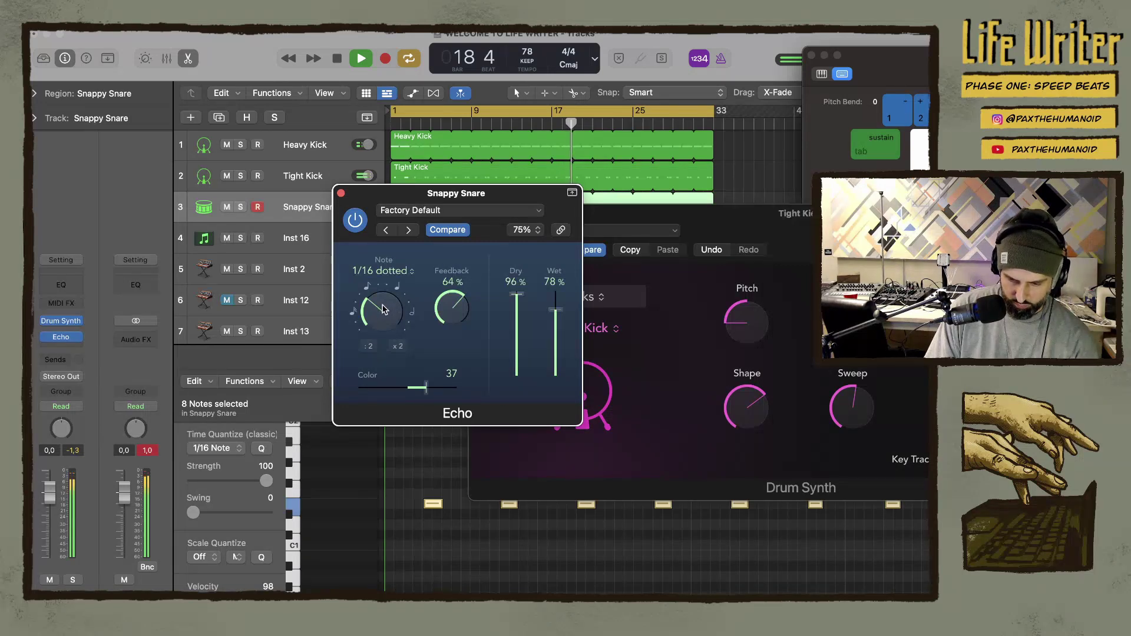
drag(383, 309, 377, 327)
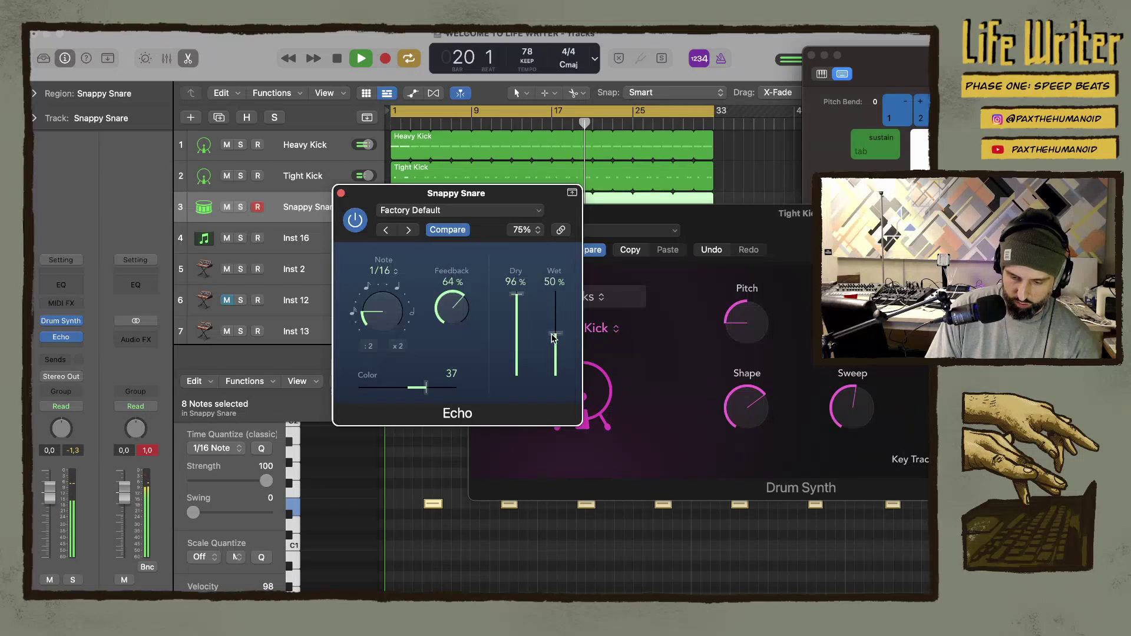
Set the Echo's Wet to 8%, Feedback to 41% and Color to -38, and close the Echo and Tight Kick plug-in windows
drag(554, 337, 555, 354)
drag(444, 321, 451, 392)
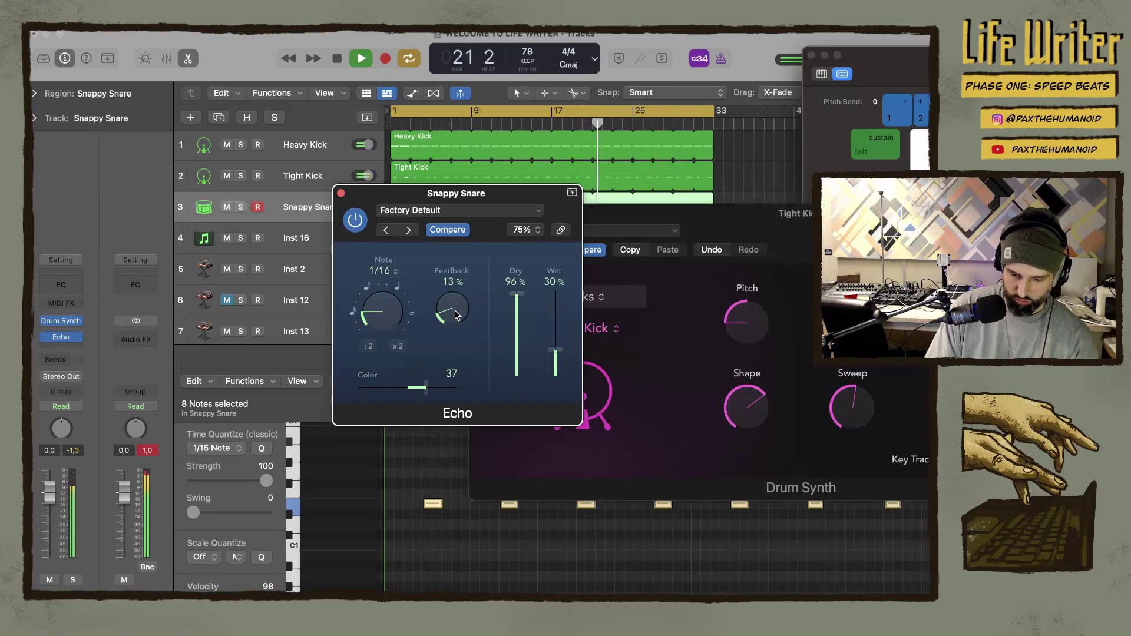
drag(455, 315, 444, 307)
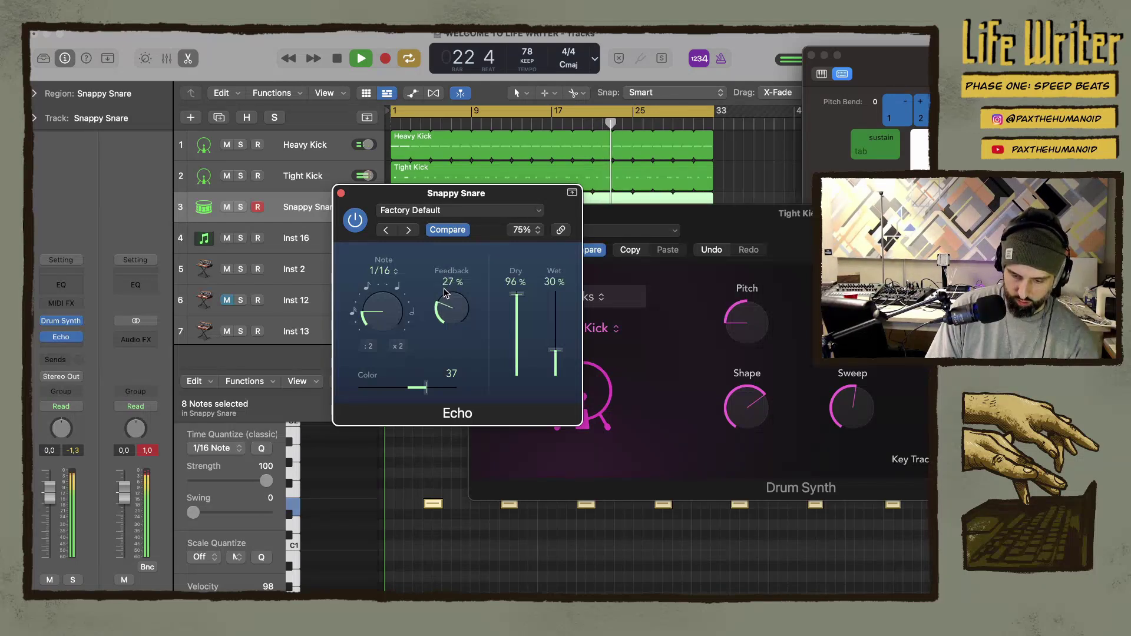
drag(556, 350, 561, 370)
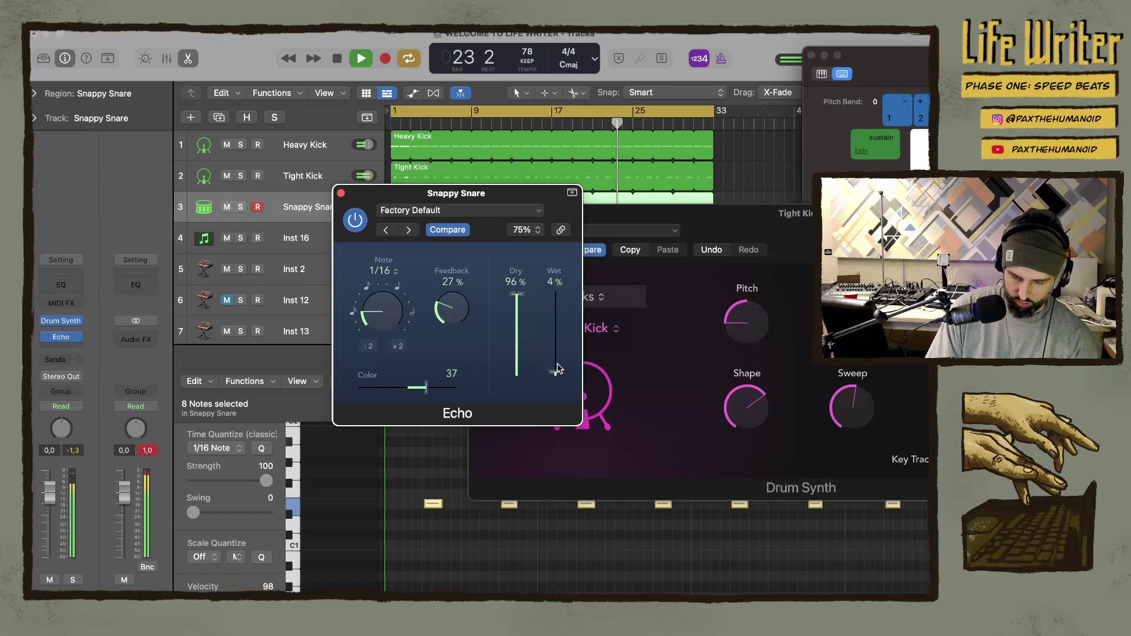
drag(447, 307, 443, 276)
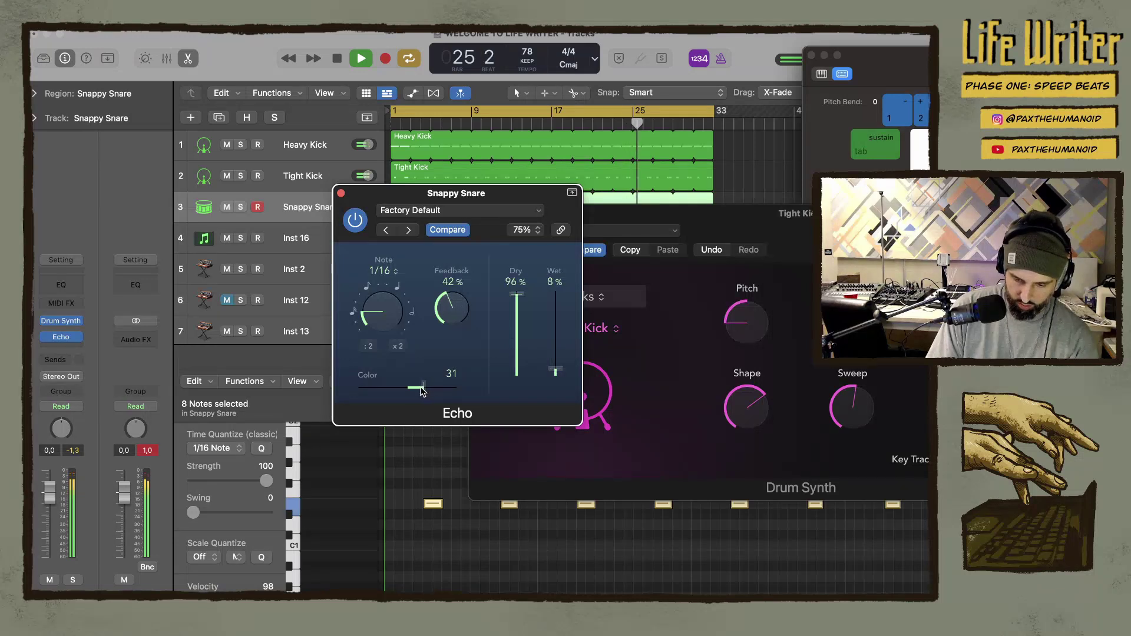
drag(421, 387, 374, 385)
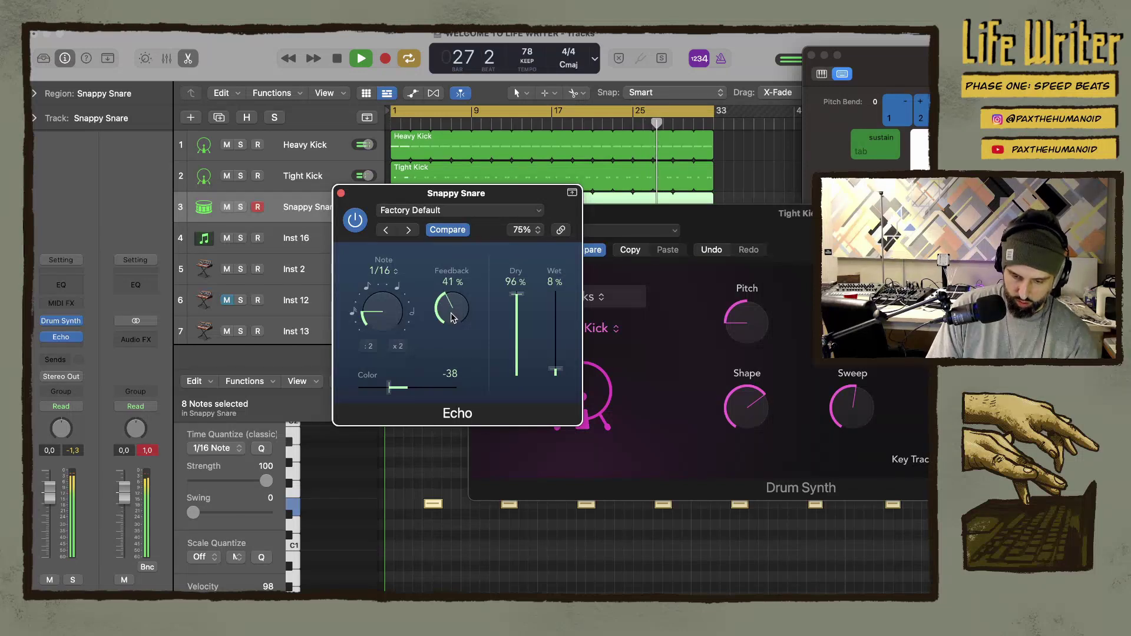
click(341, 194)
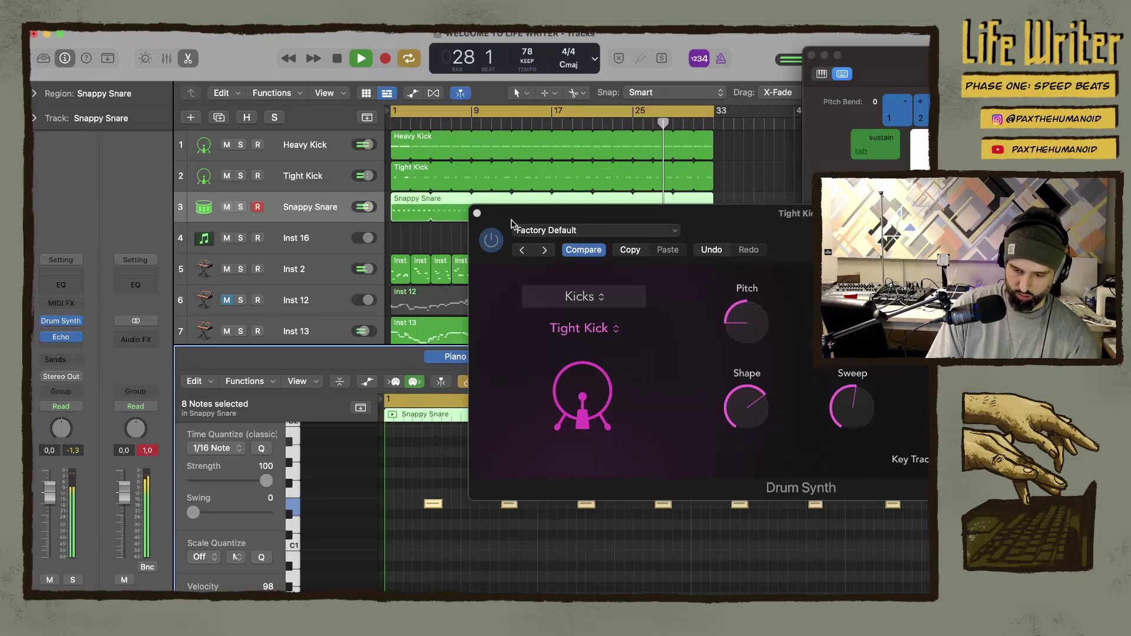
click(477, 214)
Insert a stereo Drum Synth as the instrument on the empty Inst 16 track
click(264, 231)
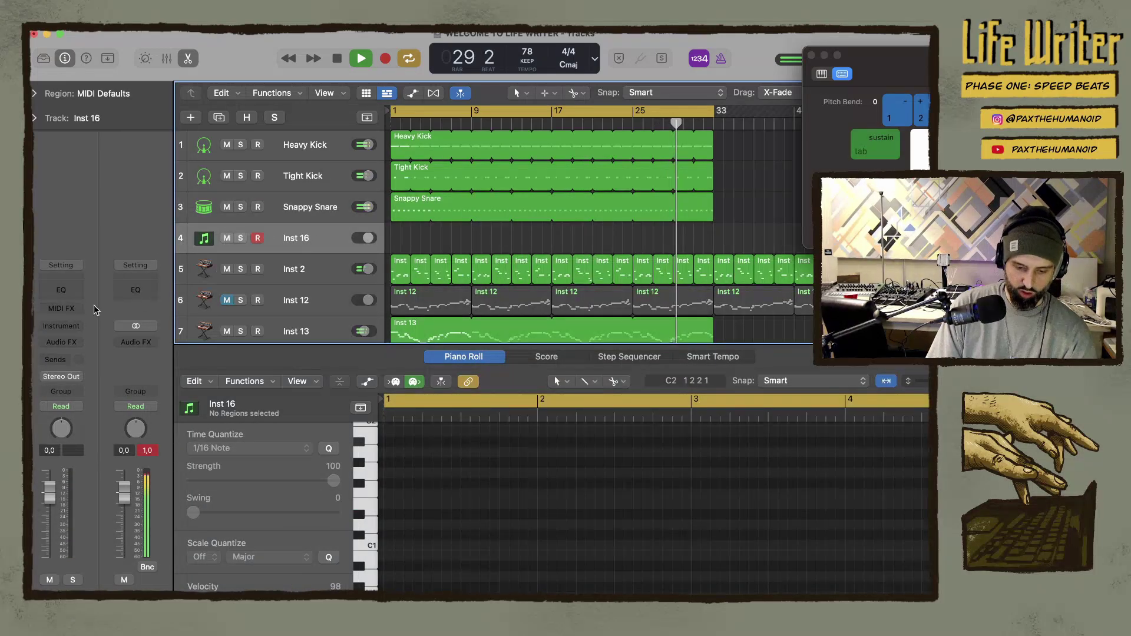
click(69, 326)
mouse_move(141, 366)
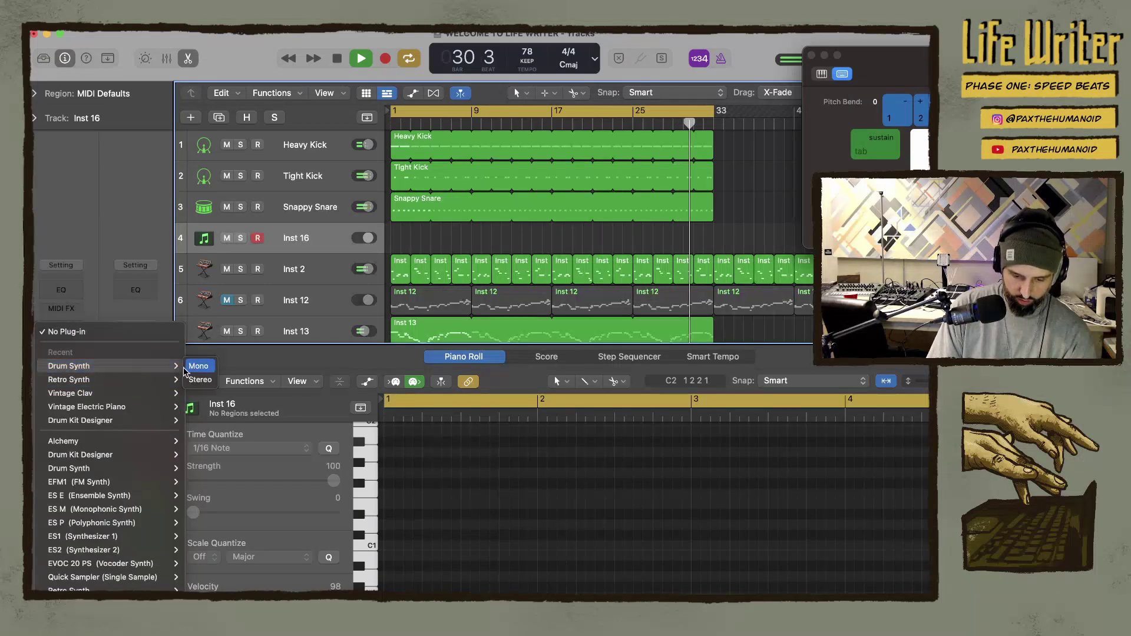
click(197, 380)
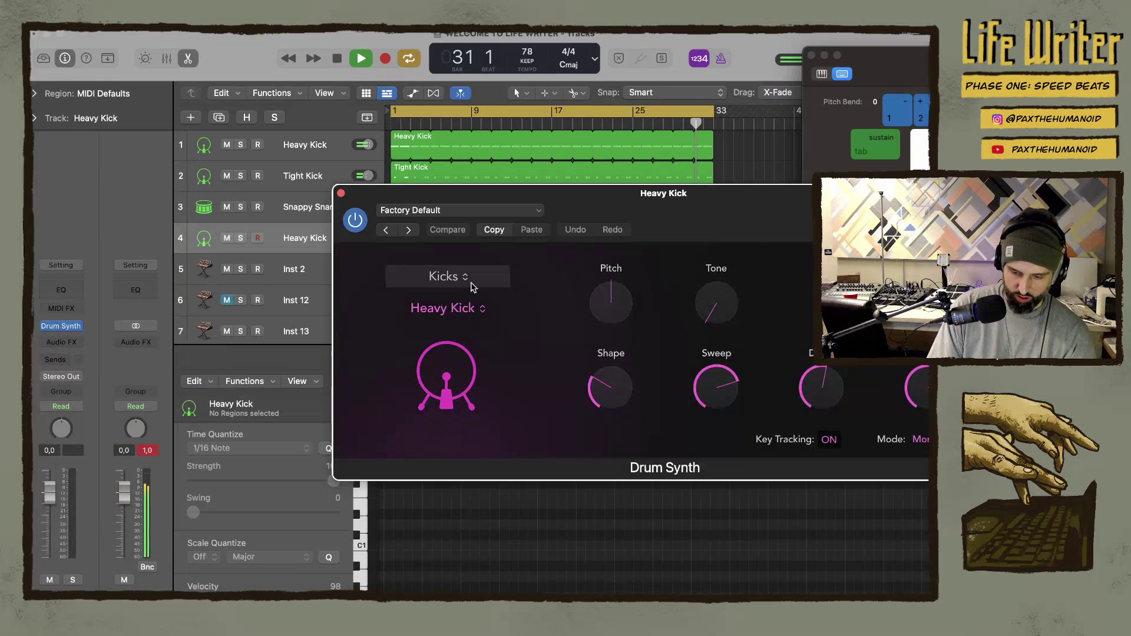
Switch the new Drum Synth to the Sharp Hi-Hat from Hats and Cymbals and move its window clear of the drum tracks
click(470, 282)
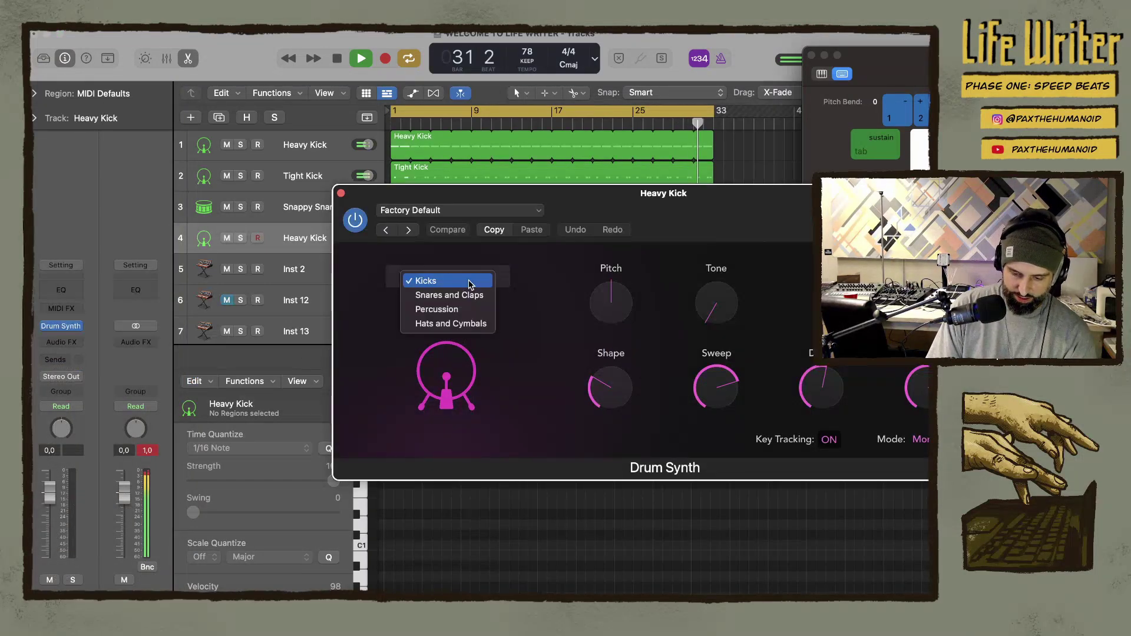
click(453, 324)
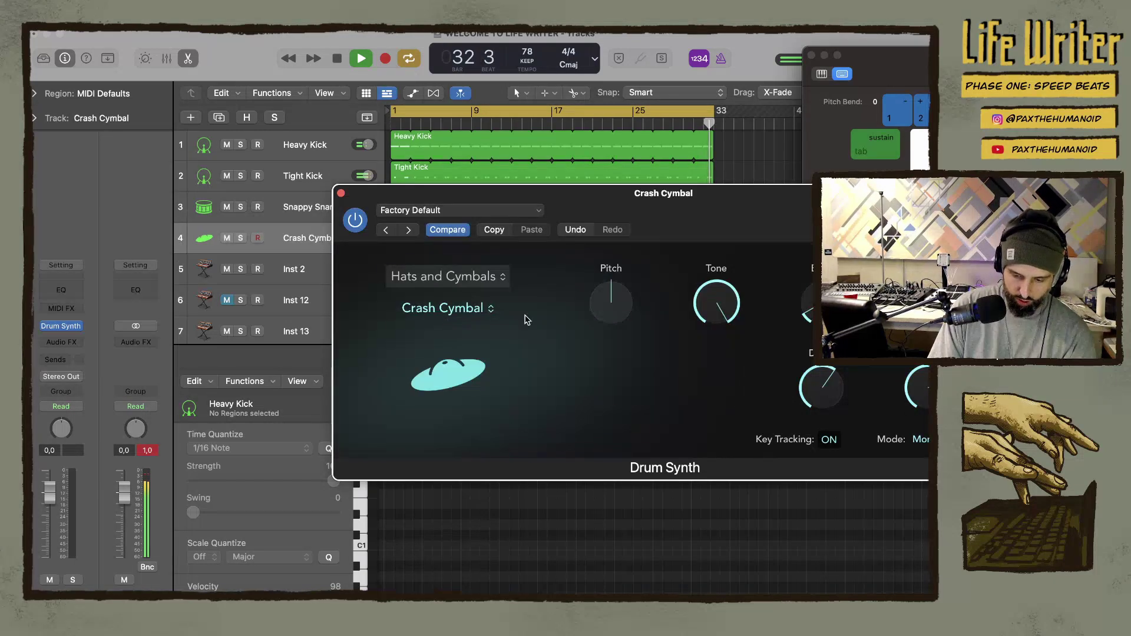
click(457, 310)
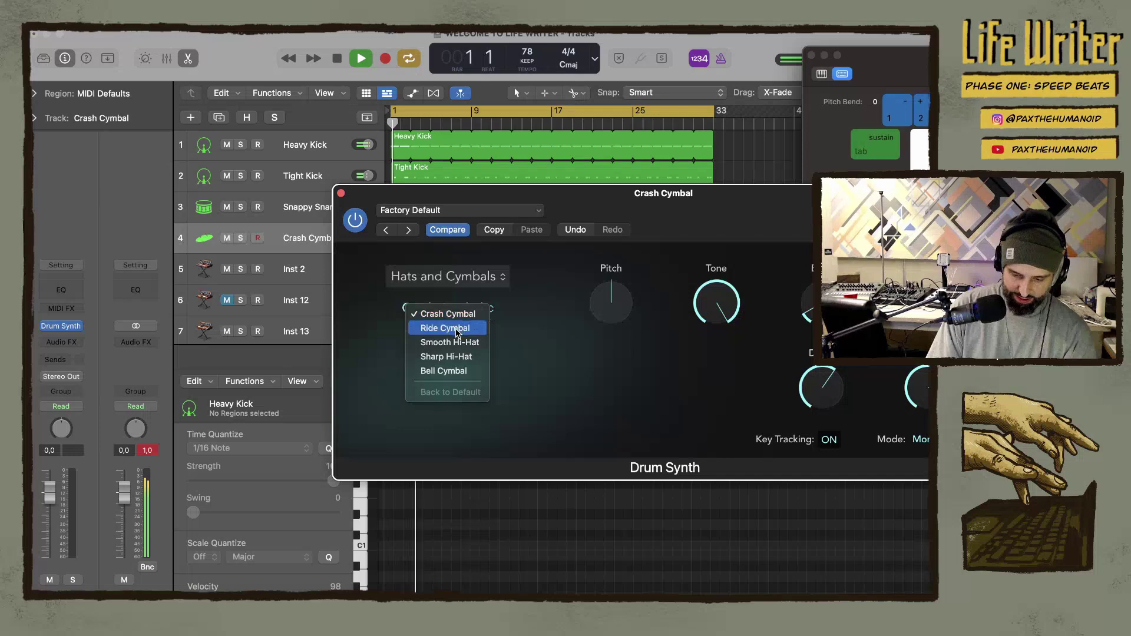
click(460, 356)
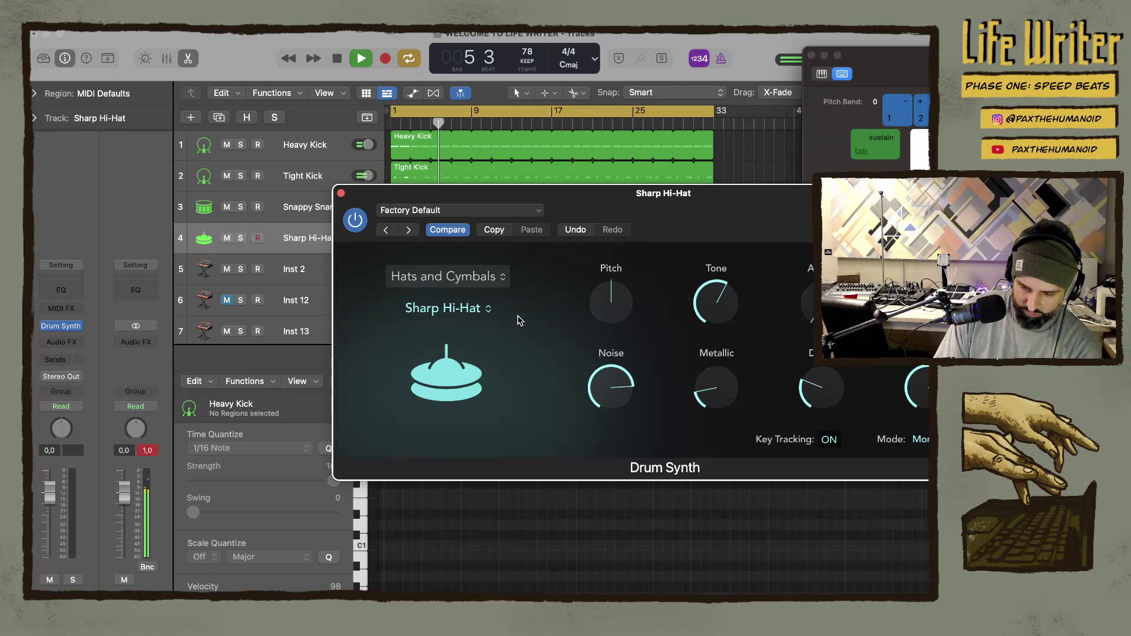
drag(466, 194, 433, 330)
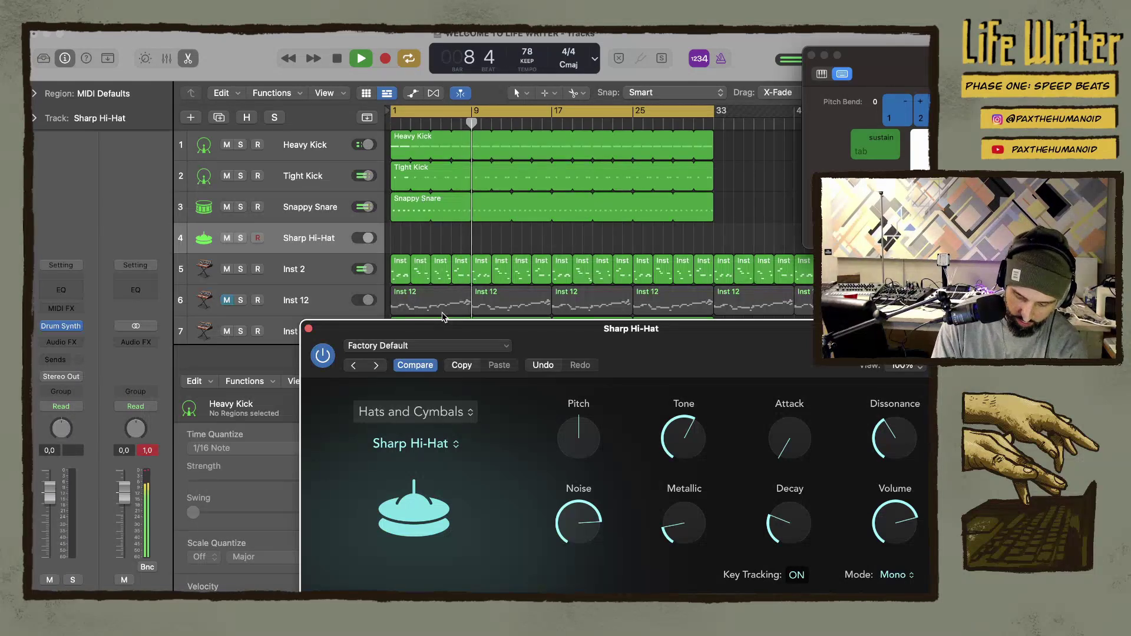
Insert a stereo Chorus after the Echo on the Snappy Snare track and move its window off the hi-hat's Drum Synth
click(326, 209)
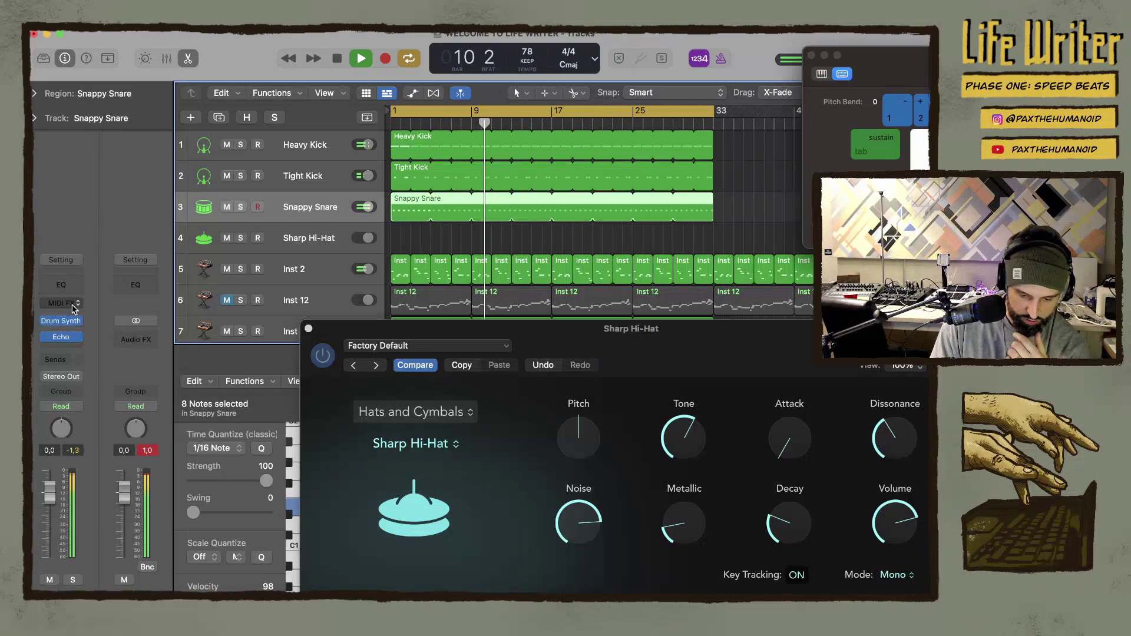
click(76, 321)
click(98, 293)
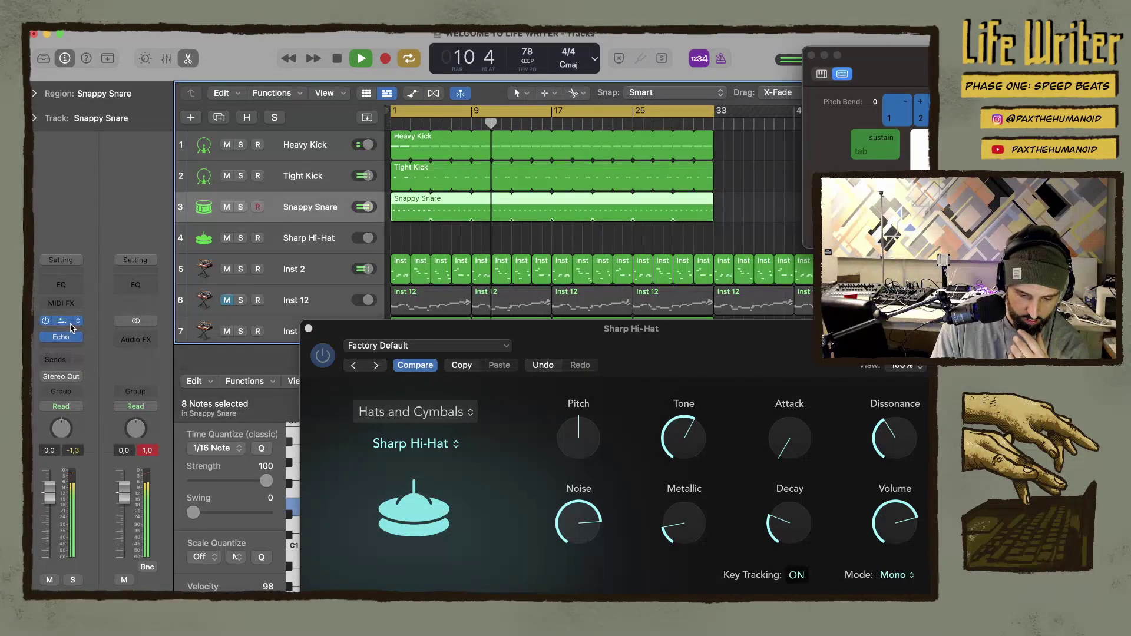
click(66, 346)
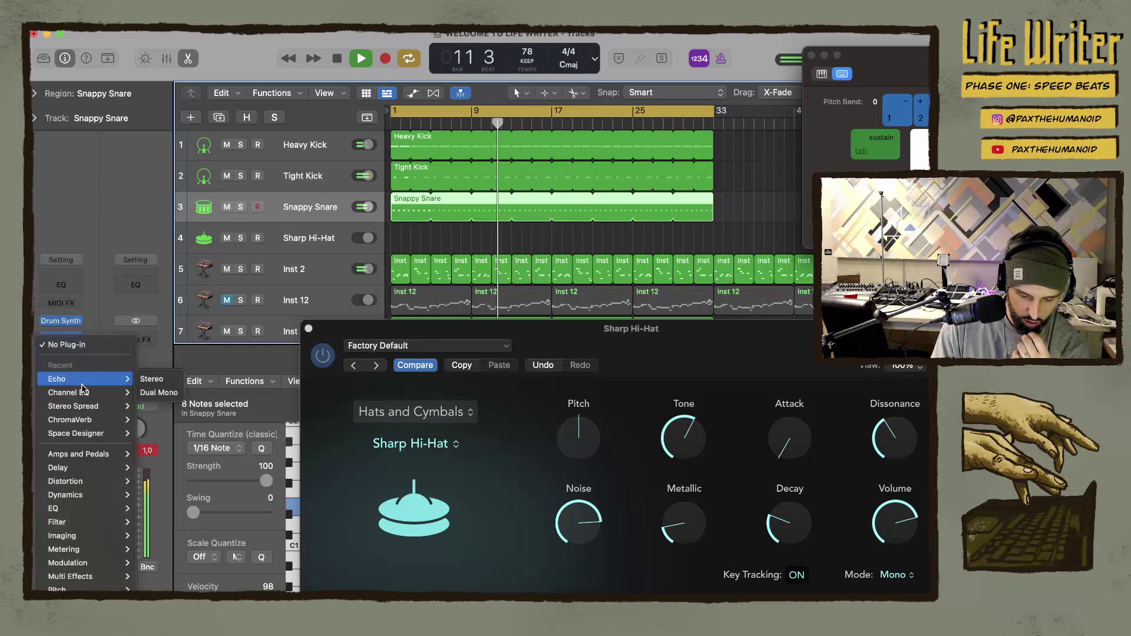
mouse_move(90, 439)
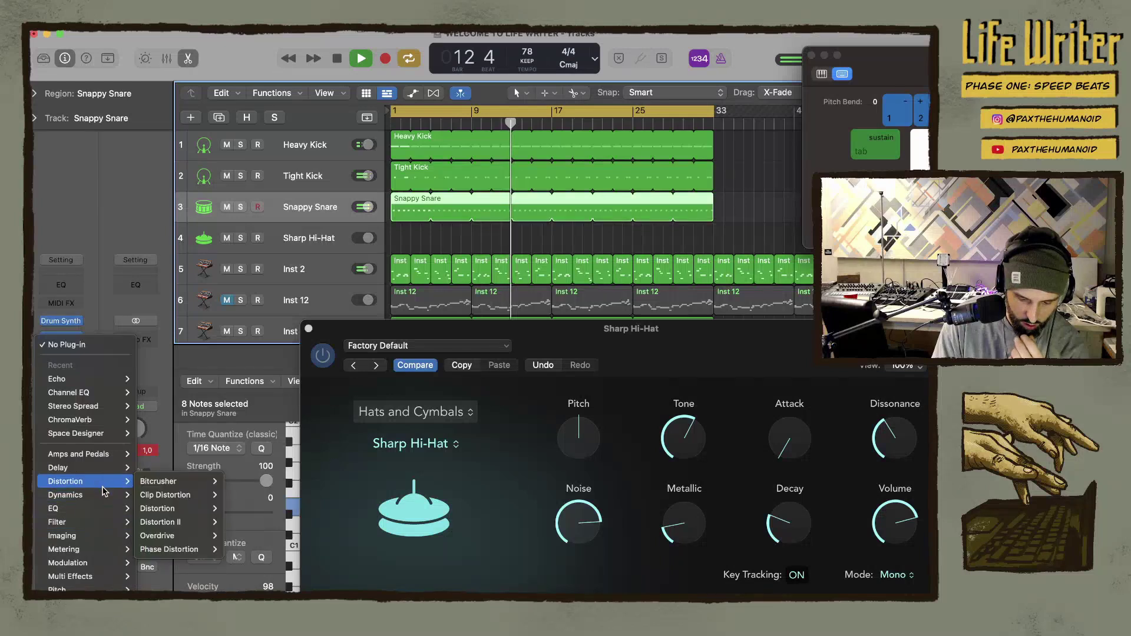
mouse_move(95, 566)
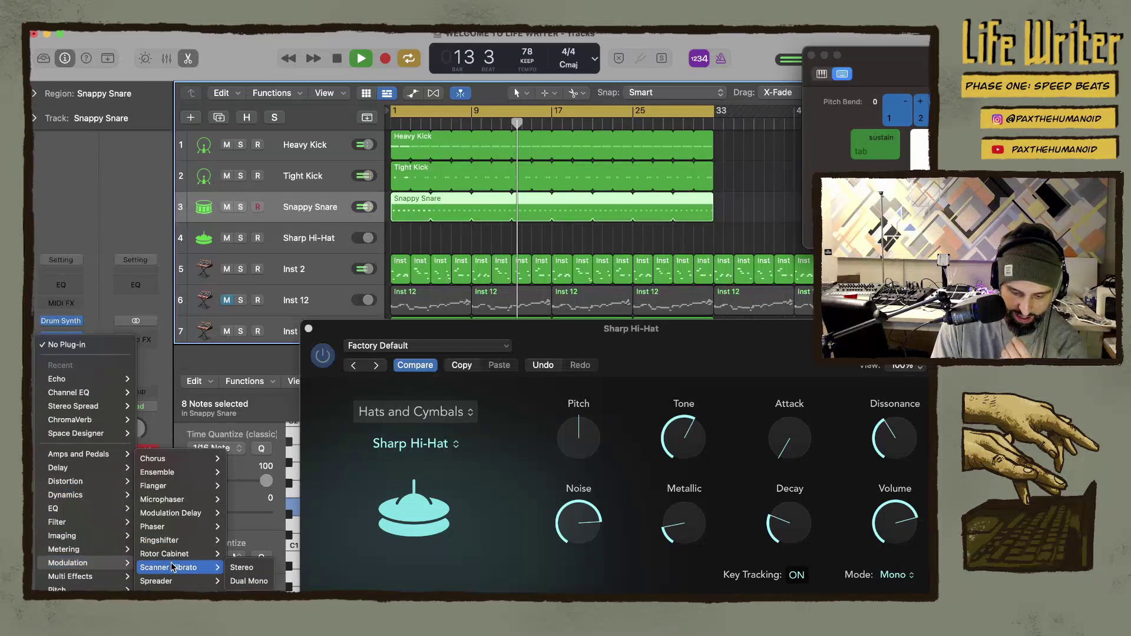
mouse_move(186, 463)
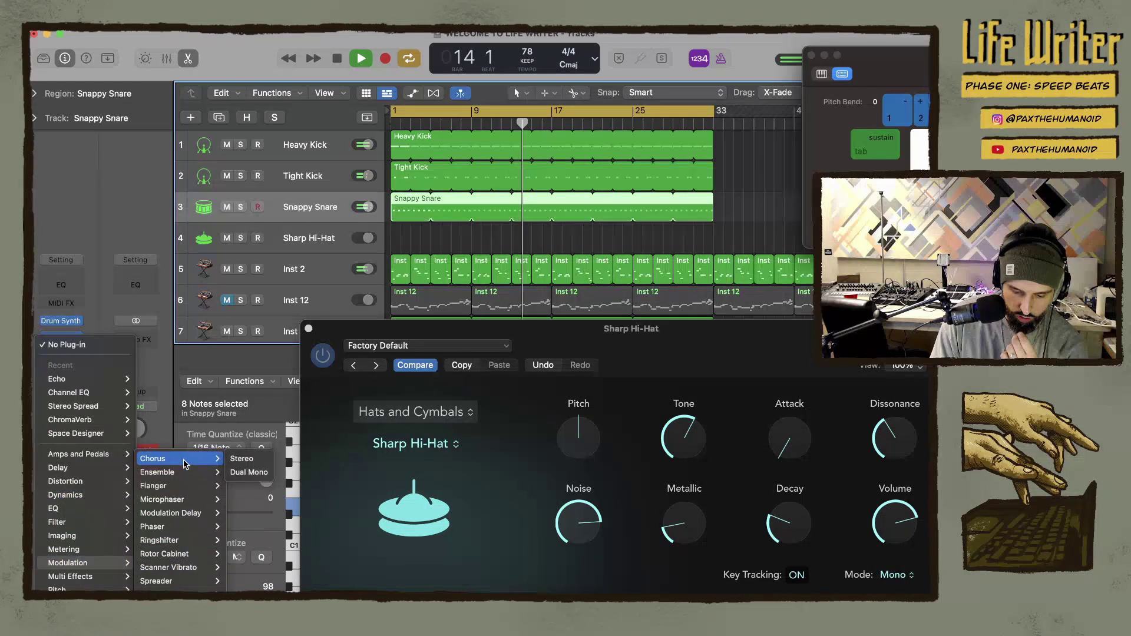
click(251, 462)
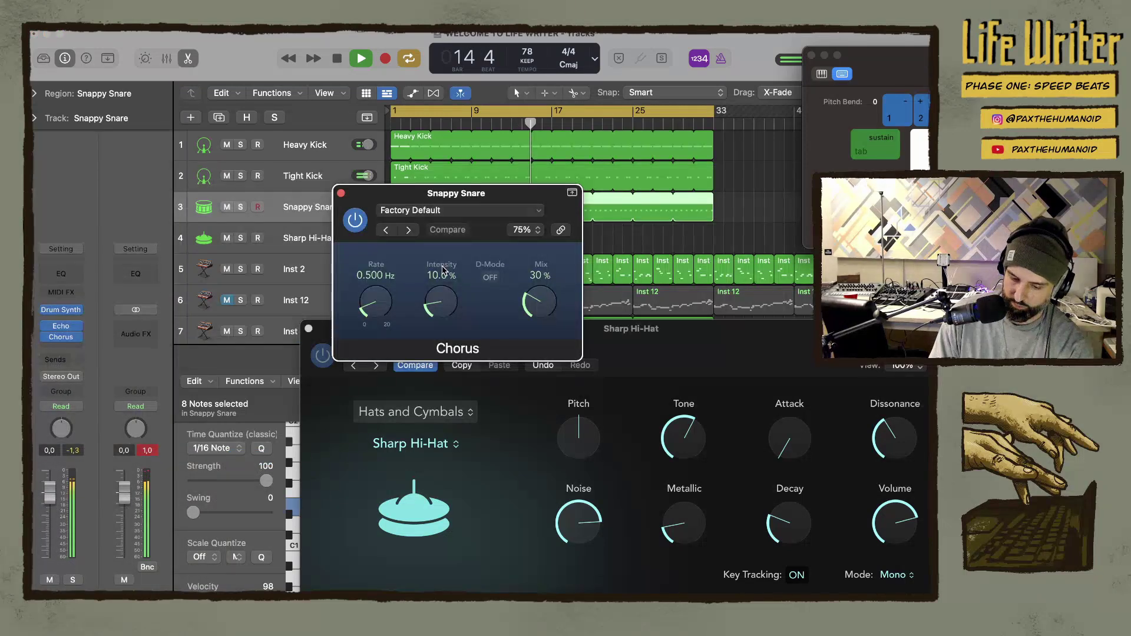
drag(479, 198, 475, 158)
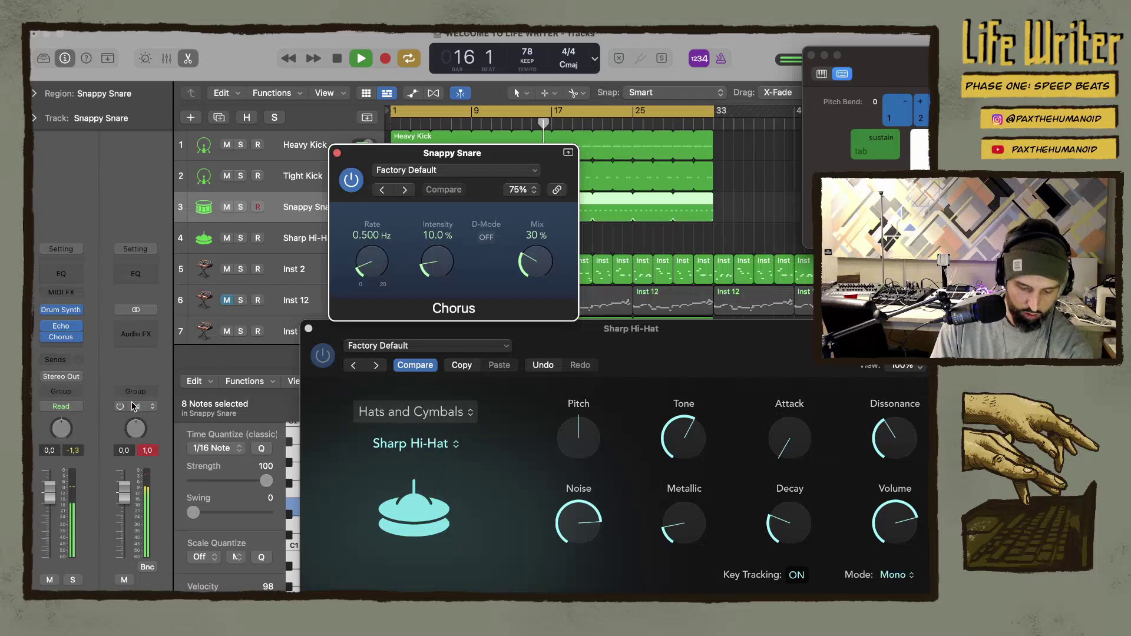
Solo the Snappy Snare and set its Chorus to Mix 60%, Intensity 13% and Rate 0.800 Hz, comparing it with the effect bypassed
click(73, 580)
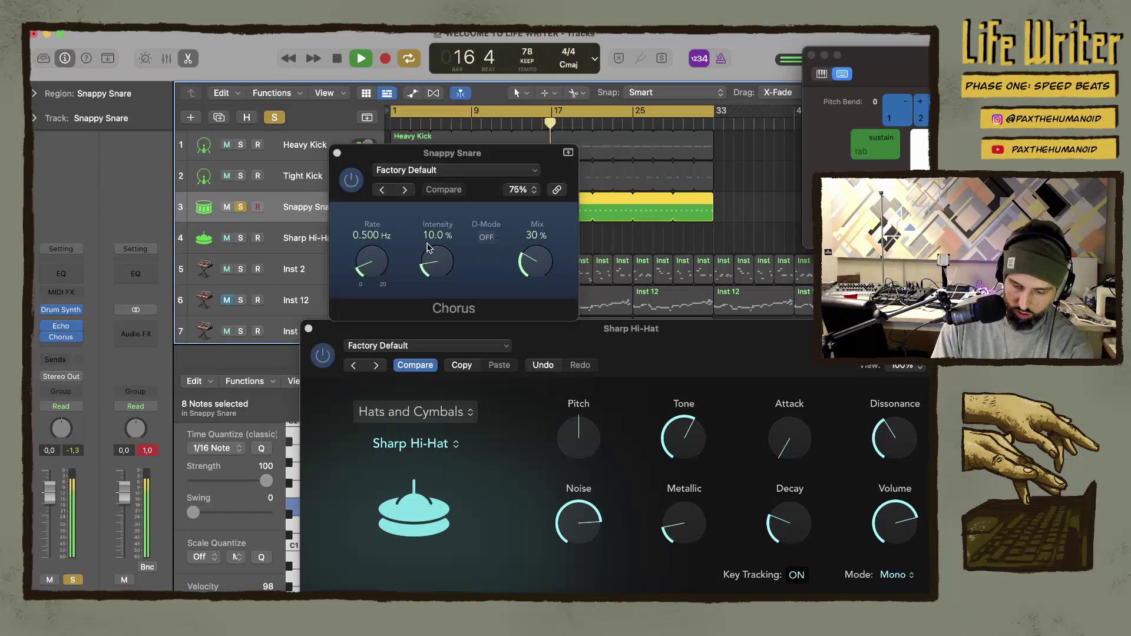
click(349, 181)
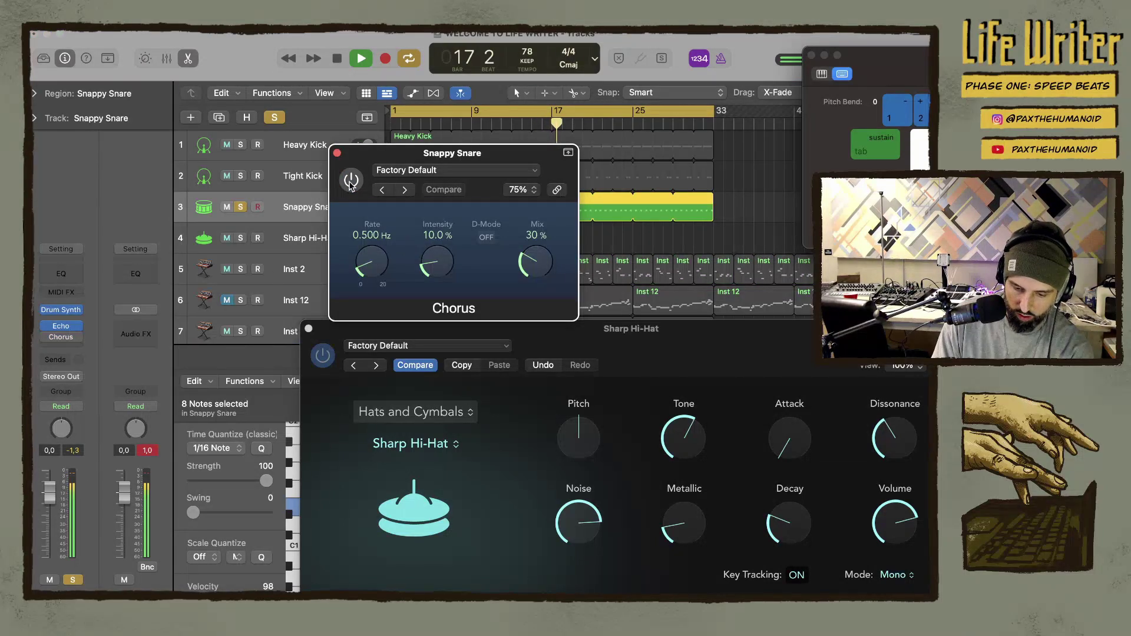
drag(532, 259, 535, 170)
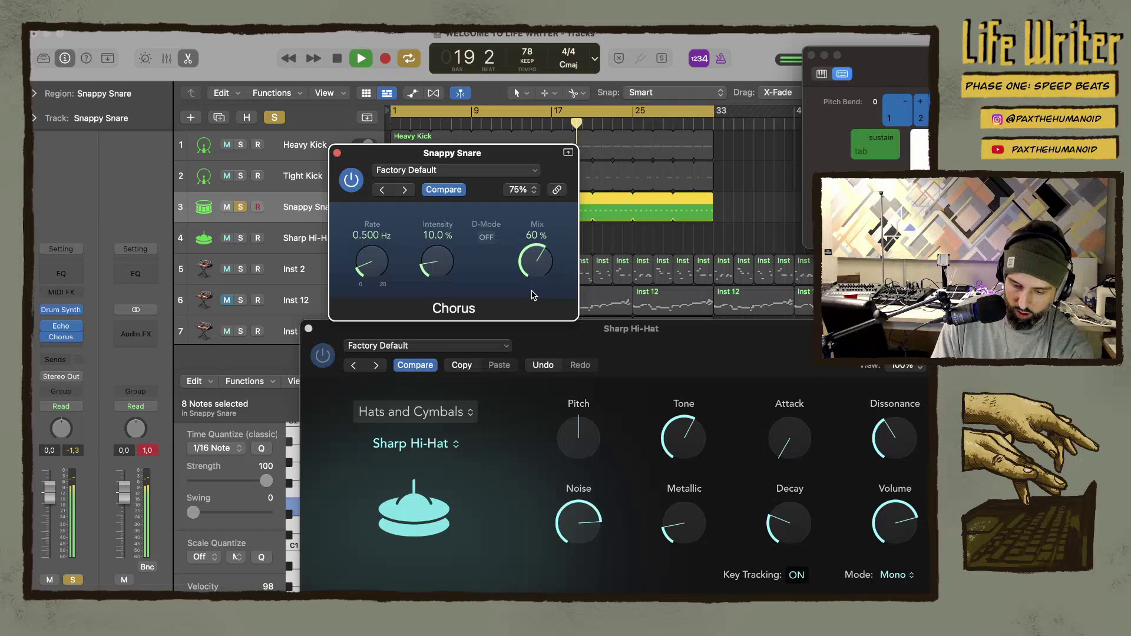
drag(437, 269, 416, 176)
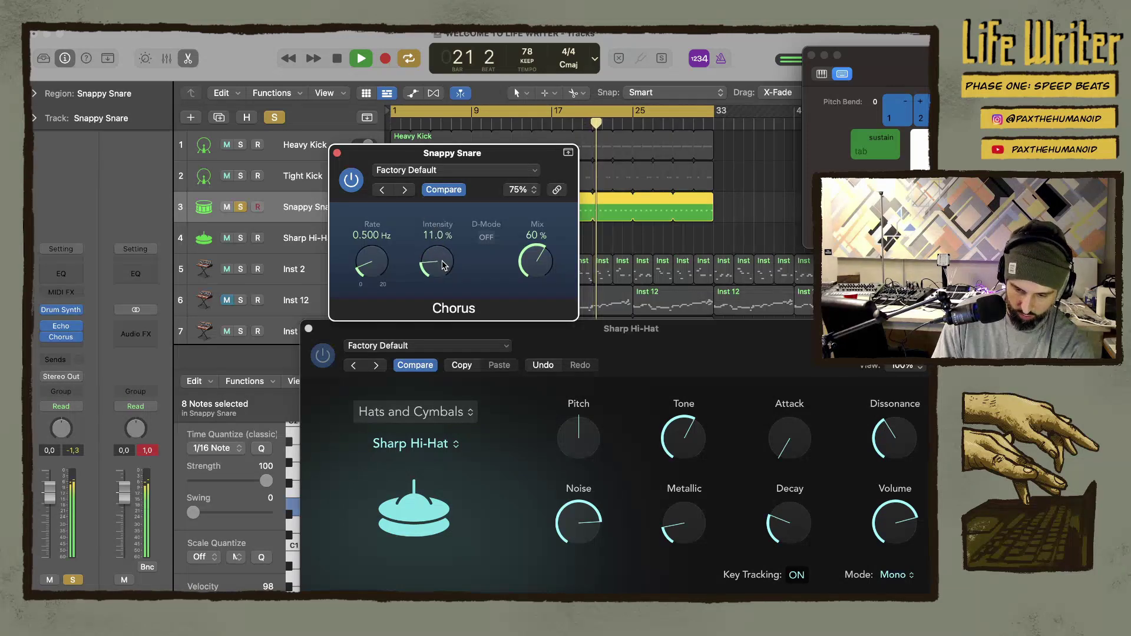
mouse_move(368, 255)
mouse_down()
mouse_move(366, 121)
mouse_move(372, 254)
mouse_up()
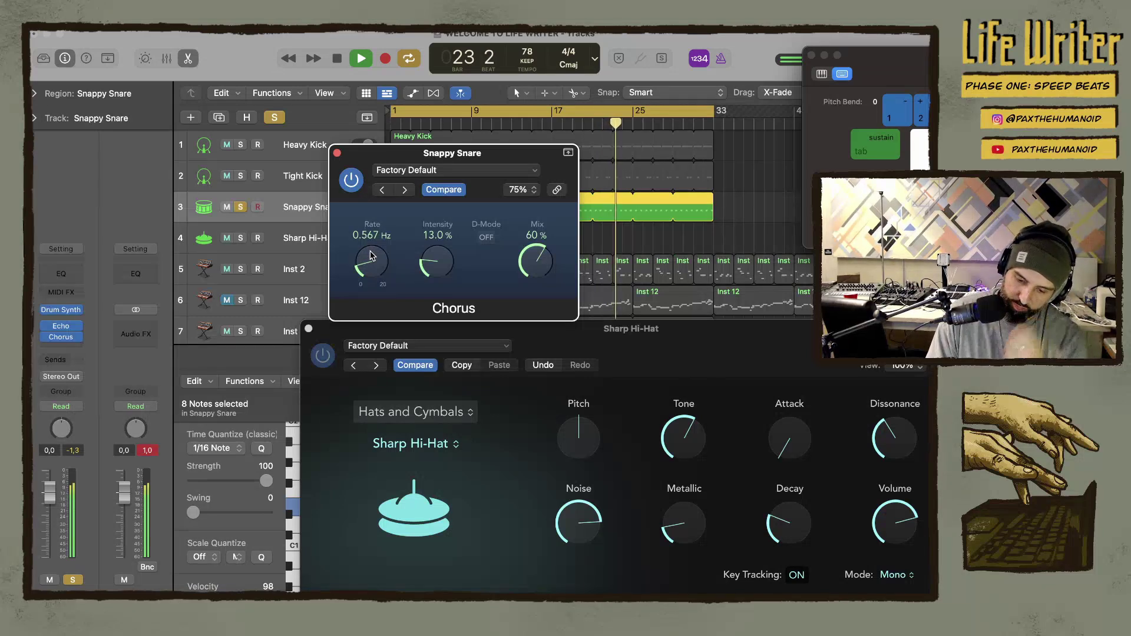
alt+click(394, 253)
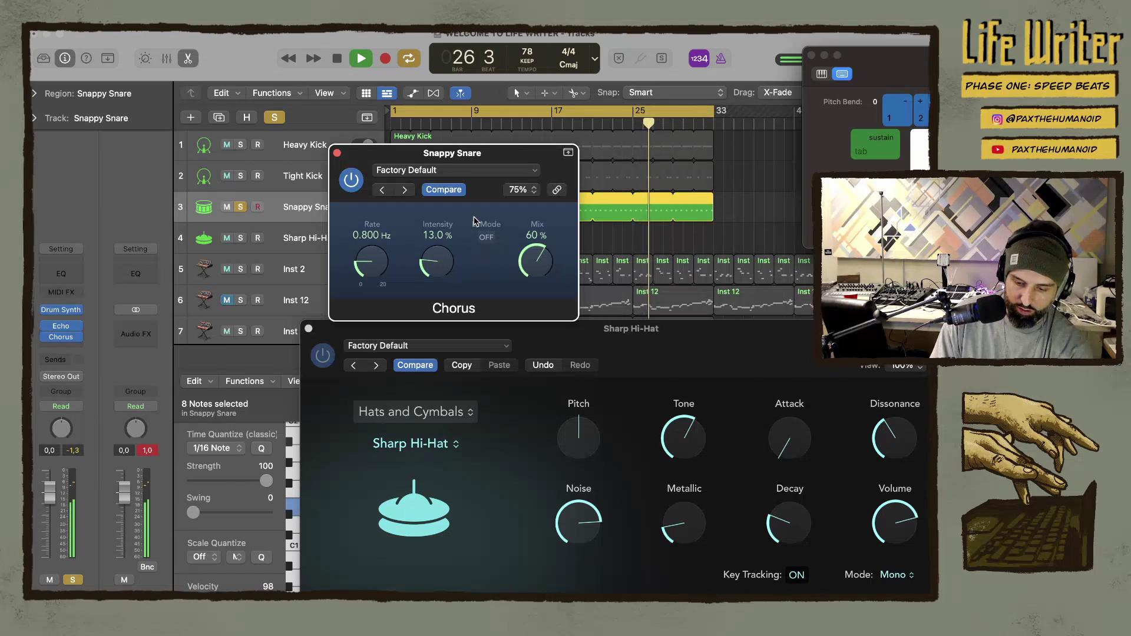
Close the Chorus window and insert a Compressor after the Chorus on the Snappy Snare track
click(337, 154)
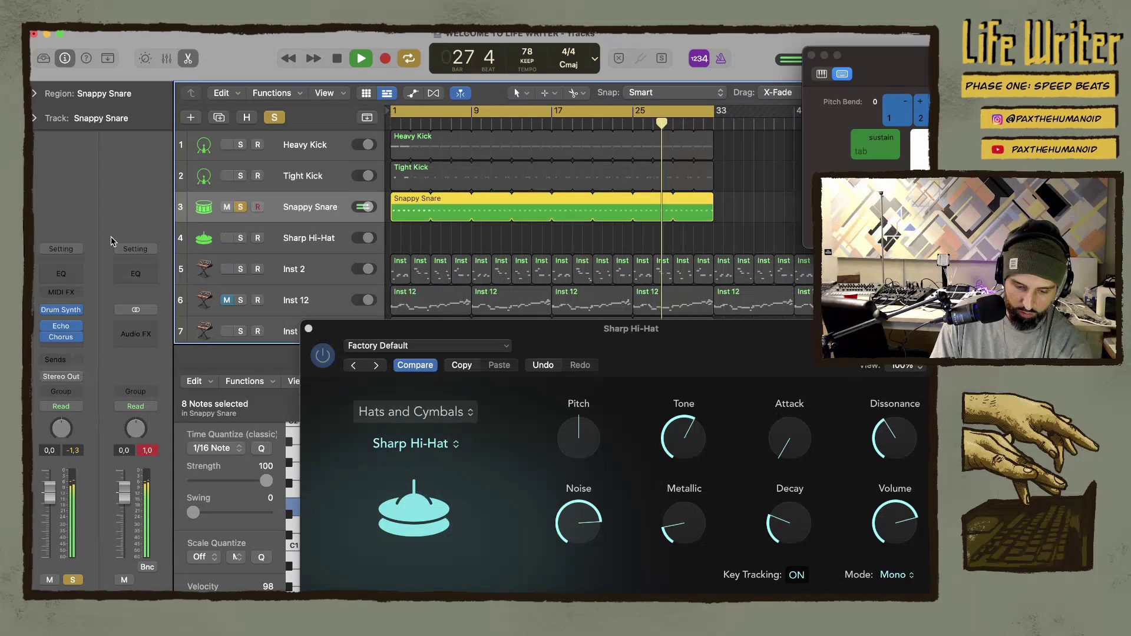
click(64, 348)
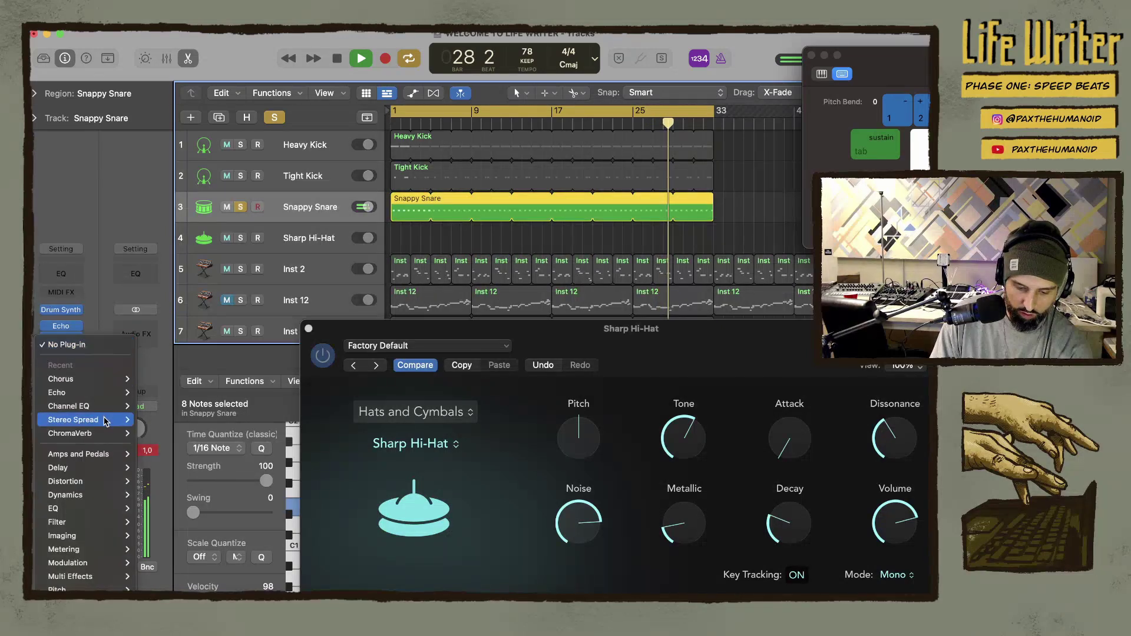
mouse_move(125, 495)
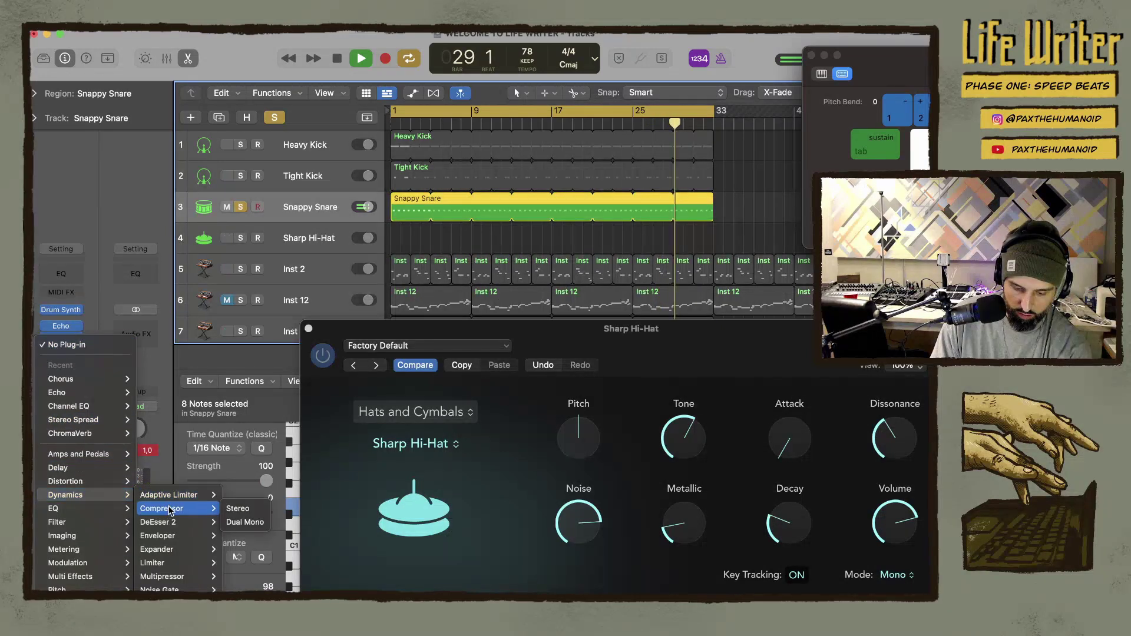
key(Escape)
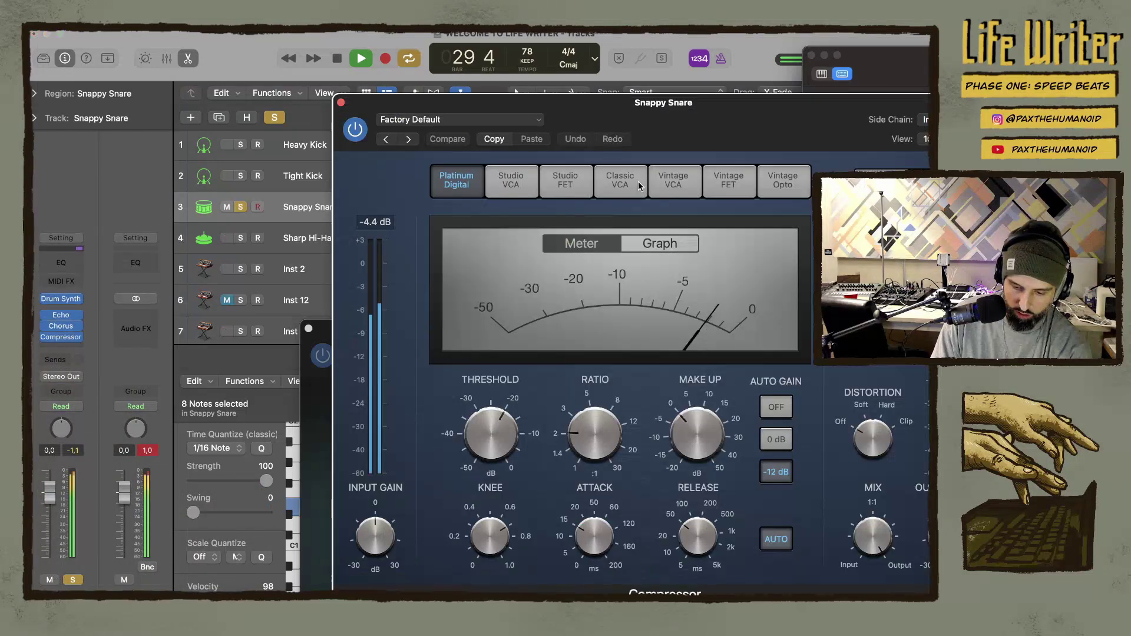
Set the snare Compressor's make-up gain to 10 dB, unsoloing the track to judge it in the full beat, and close its window
drag(696, 439, 692, 428)
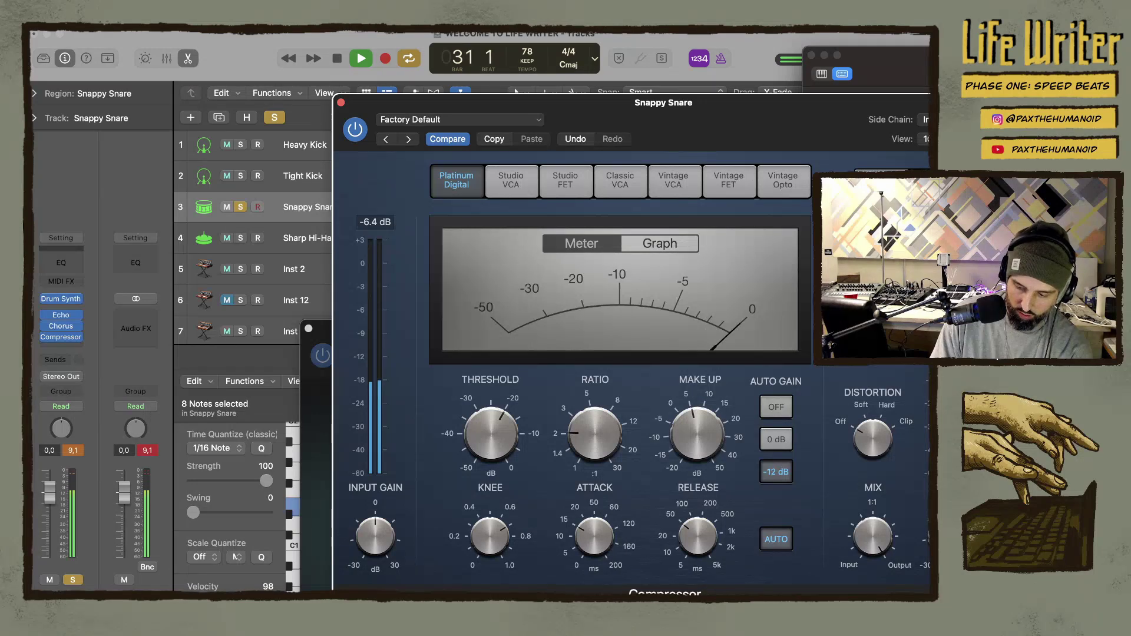
drag(712, 434, 713, 424)
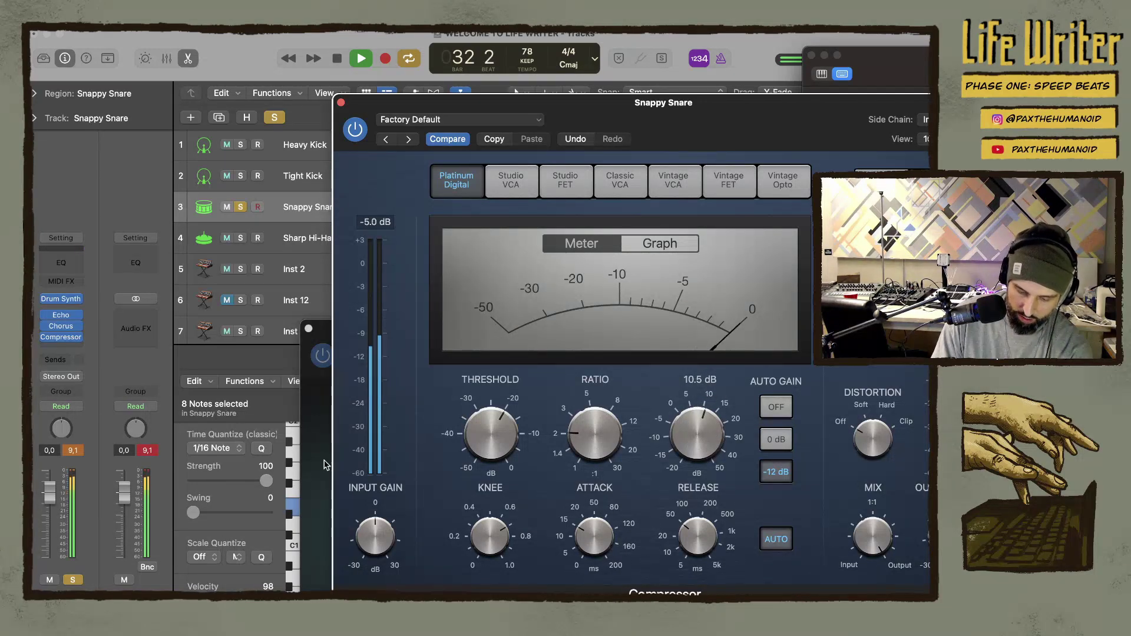
click(72, 579)
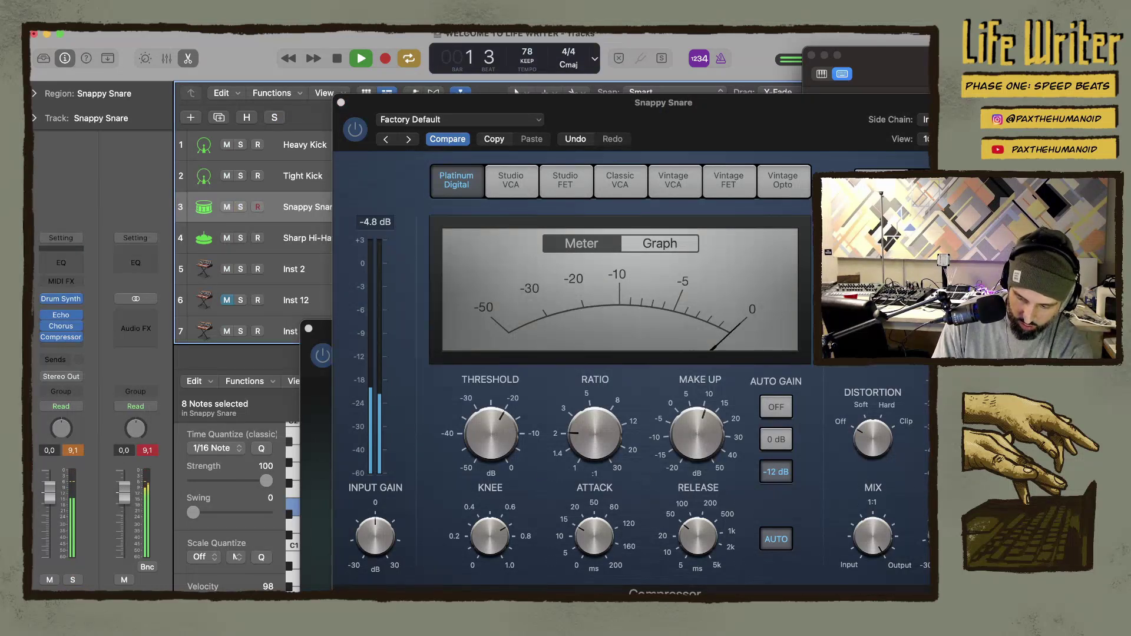
click(874, 534)
mouse_move(741, 446)
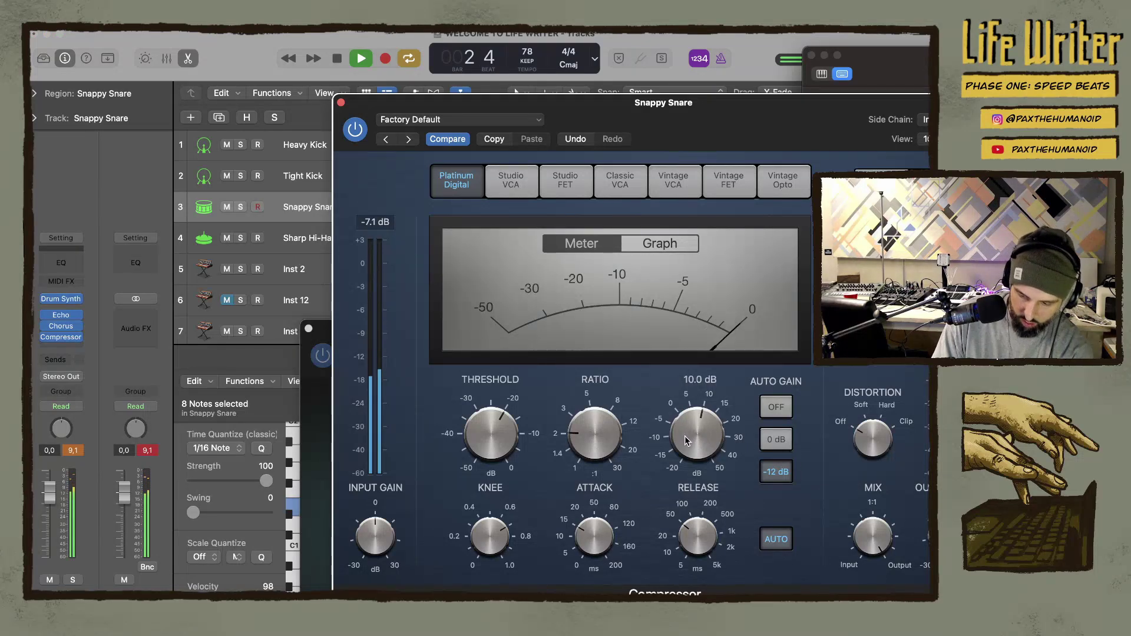
key(super+w)
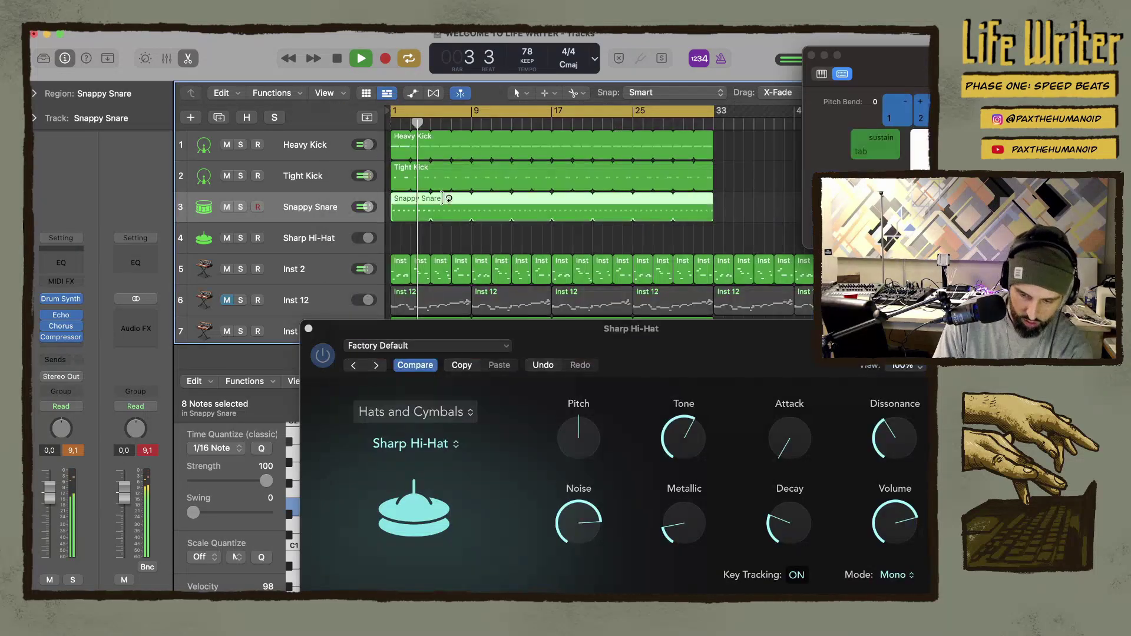
Audition notes on the Sharp Hi-Hat track over the beat, raising its Drum Synth pitch and shortening its decay
click(289, 248)
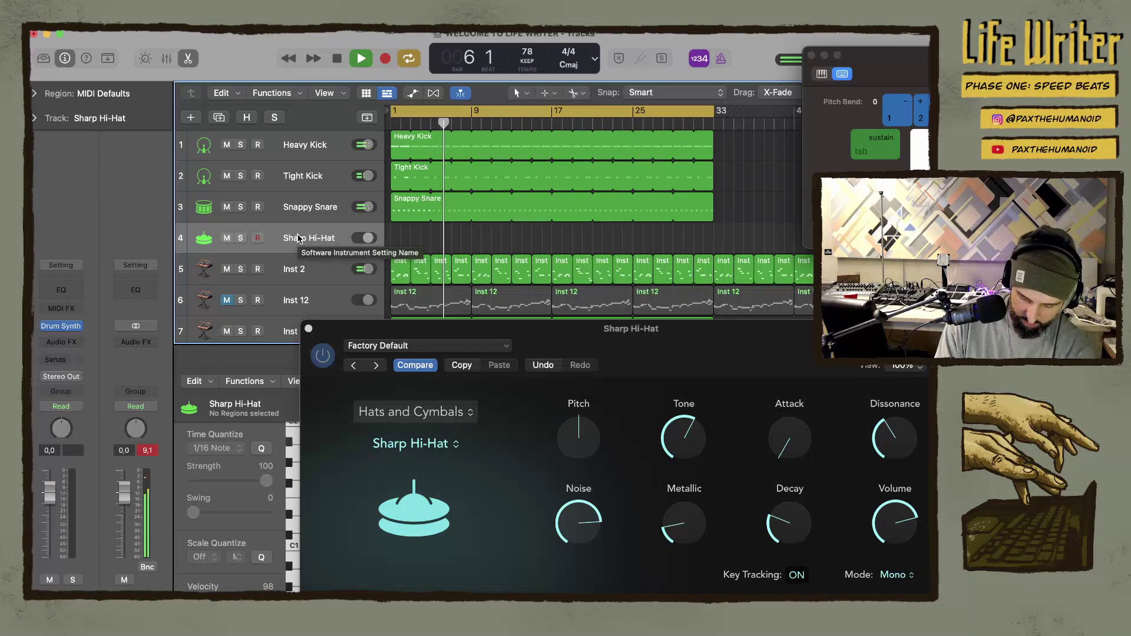
key(a)
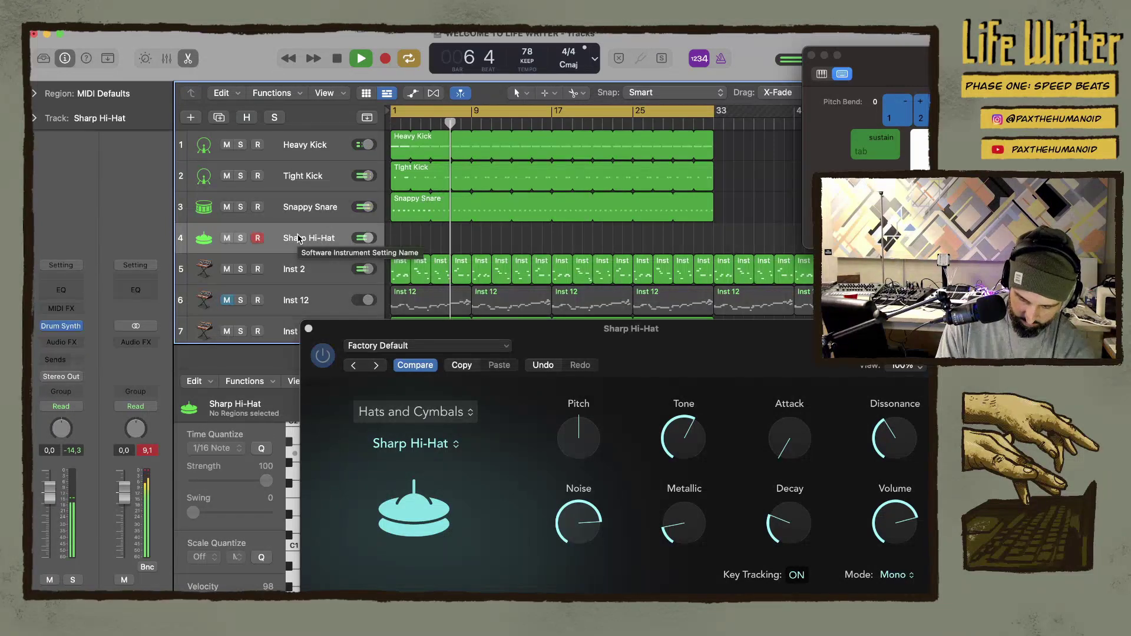
key(g)
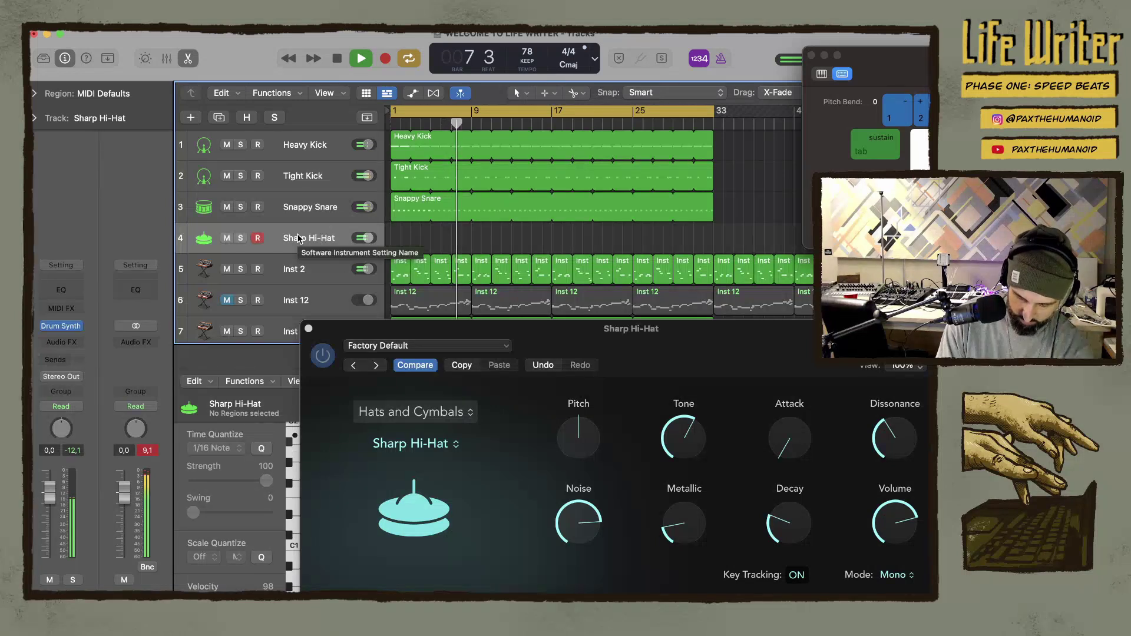
key(g)
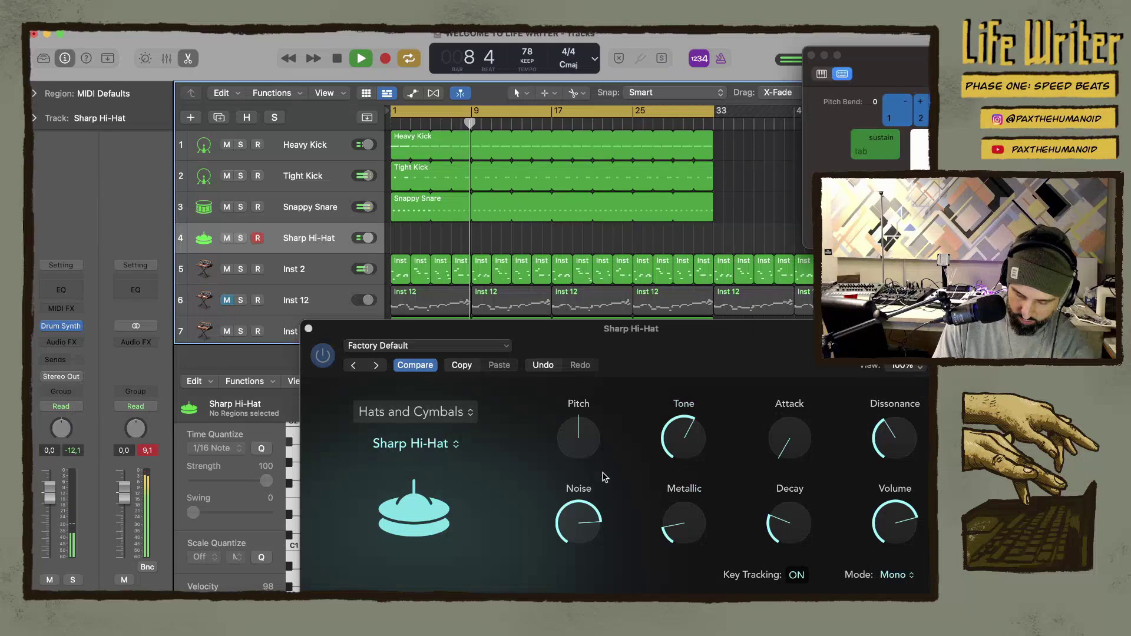
drag(580, 420, 581, 406)
drag(789, 522, 785, 561)
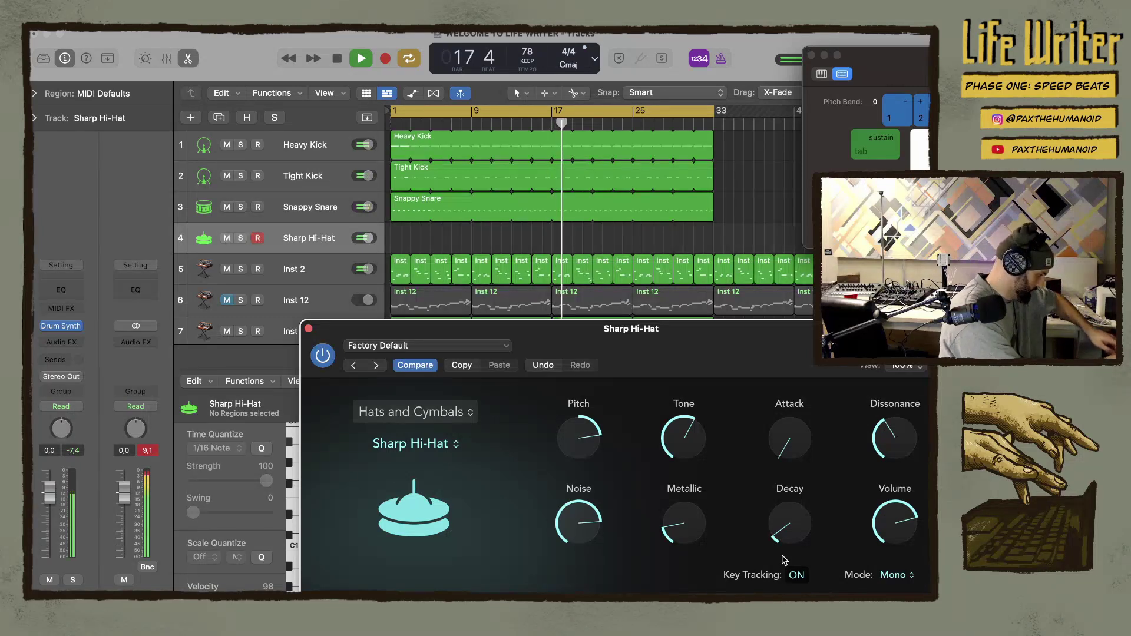
Stop playback and record a multi-pitch Sharp Hi-Hat pattern over the beat from bar 1 to about bar 6
key(space)
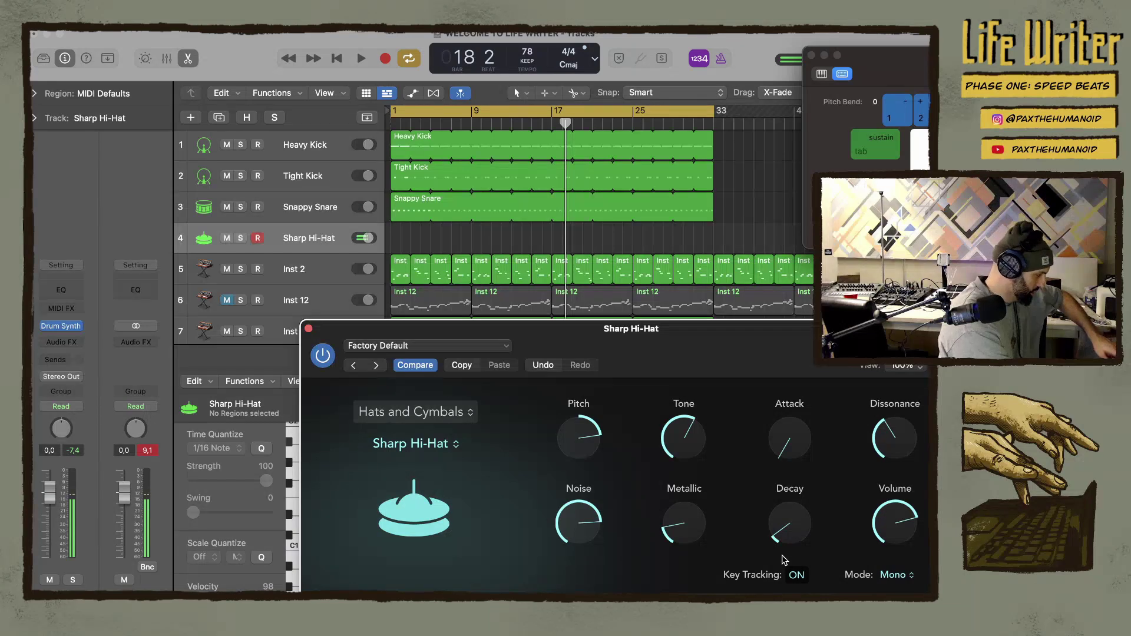
key(r)
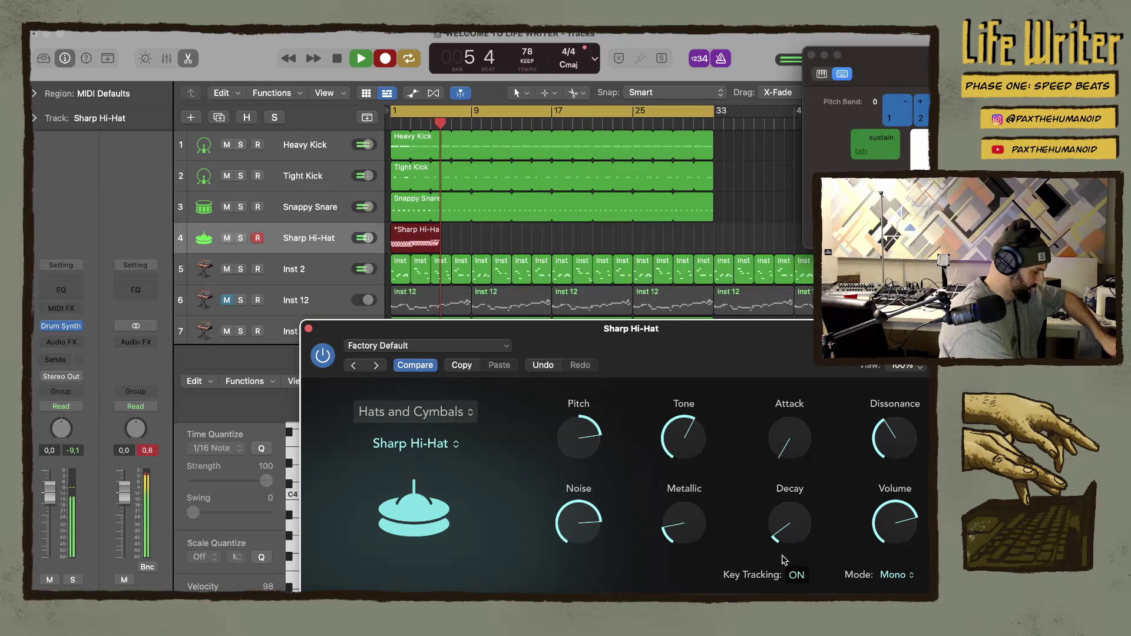
key(space)
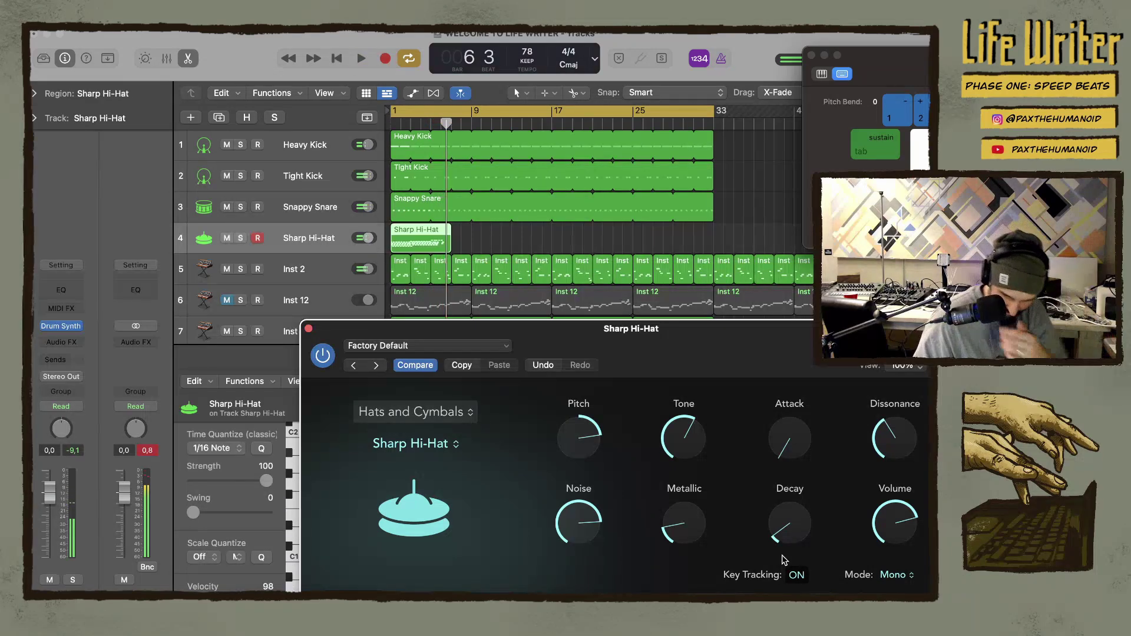
Split the recorded Sharp Hi-Hat region at bar 5, keeping the crossing notes, and delete the part after the split
click(434, 242)
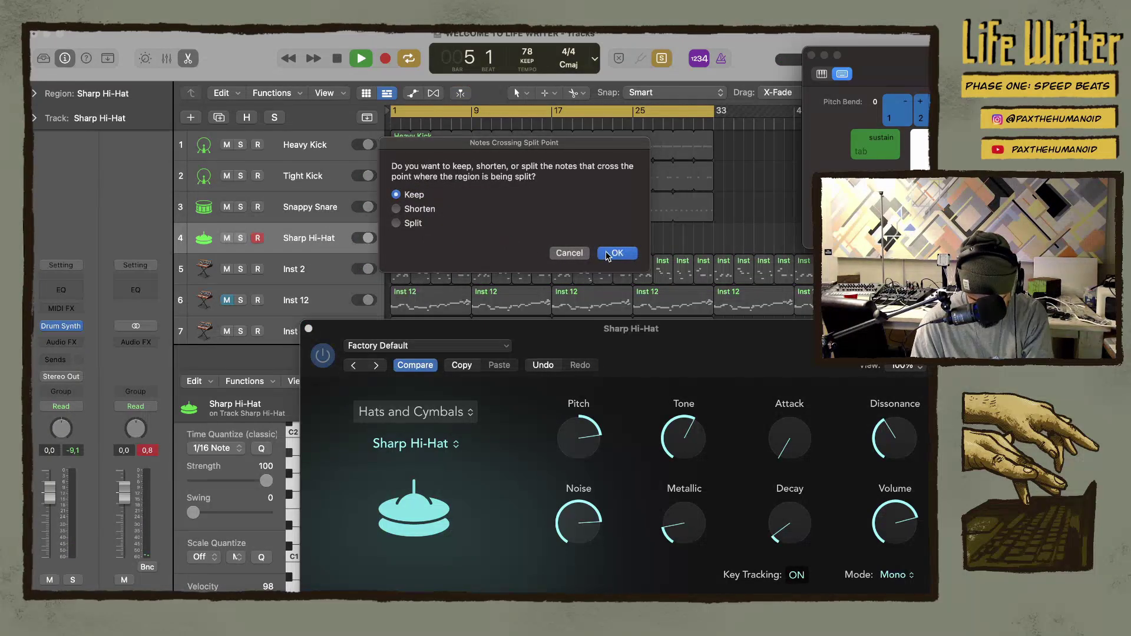
click(607, 253)
key(Delete)
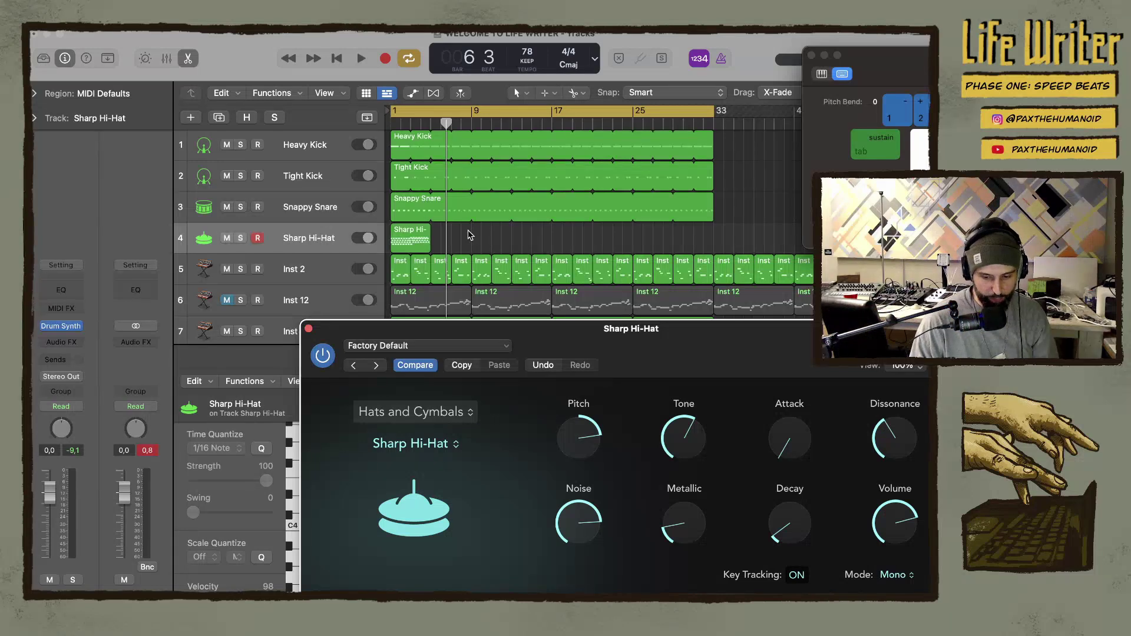
Restart playback from bar 1 and quantize all notes of the Sharp Hi-Hat region to 1/16 Note in the Piano Roll
key(Return)
key(space)
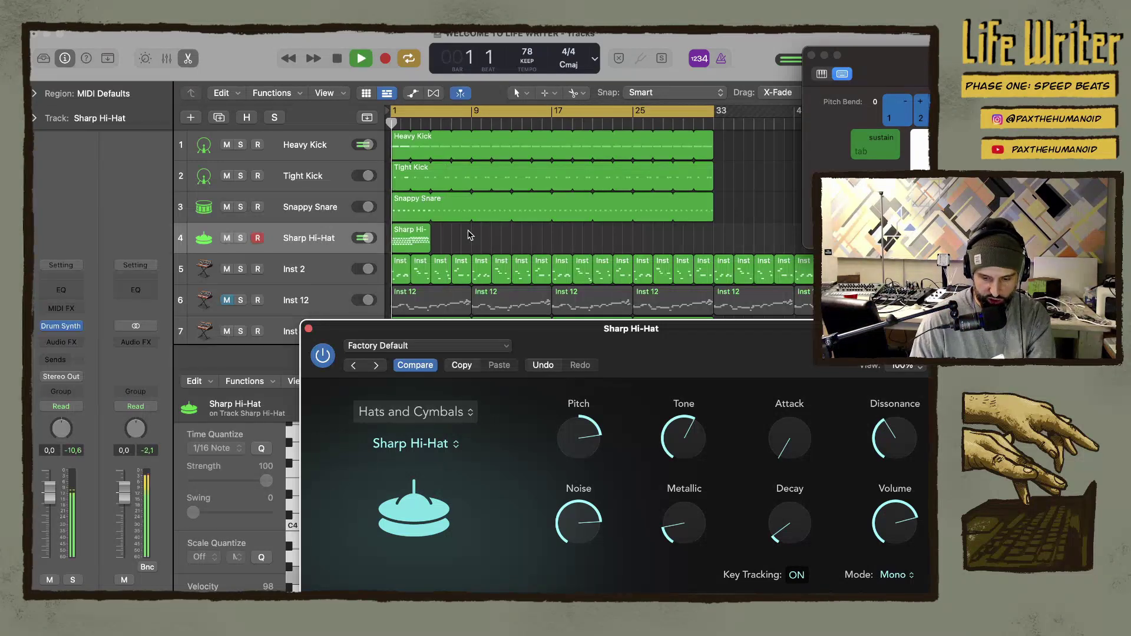
click(413, 235)
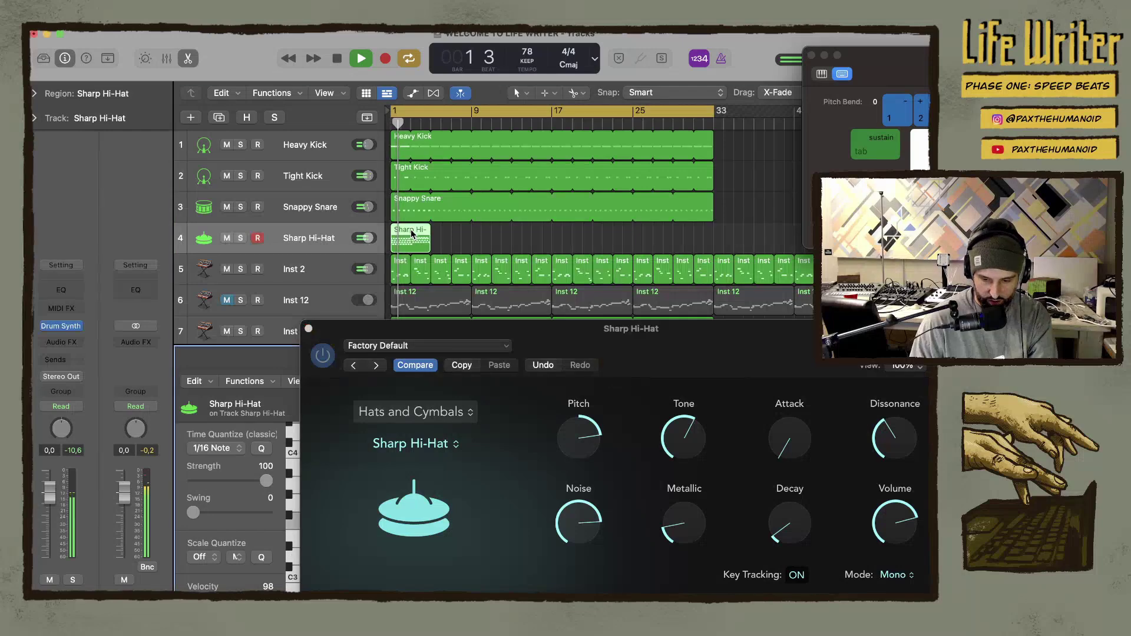
key(v)
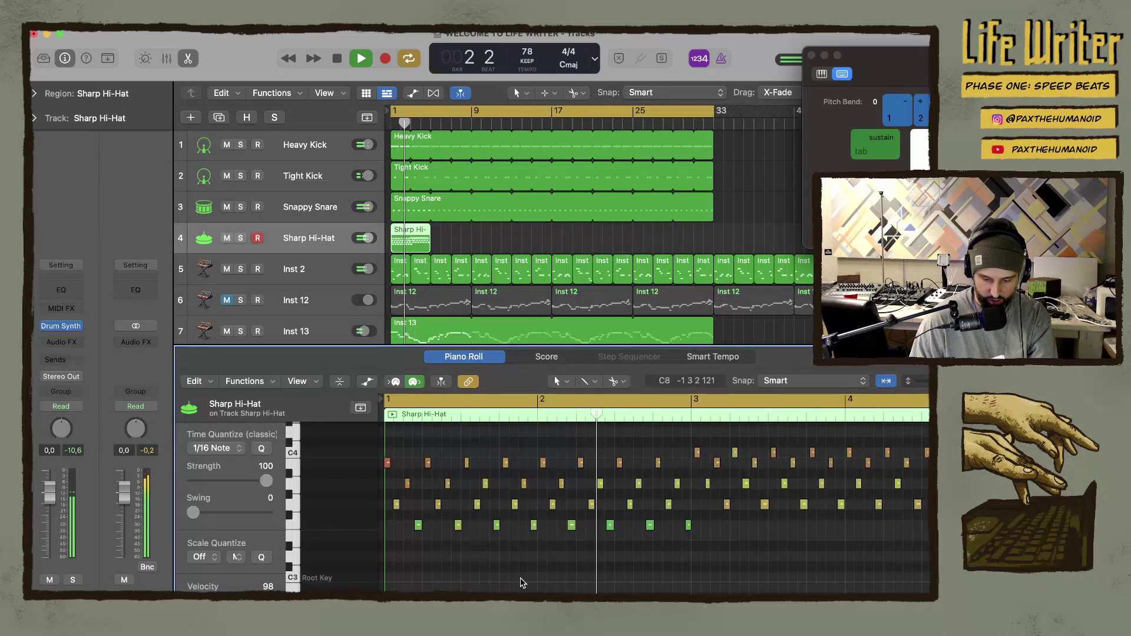
key(super+a)
click(262, 449)
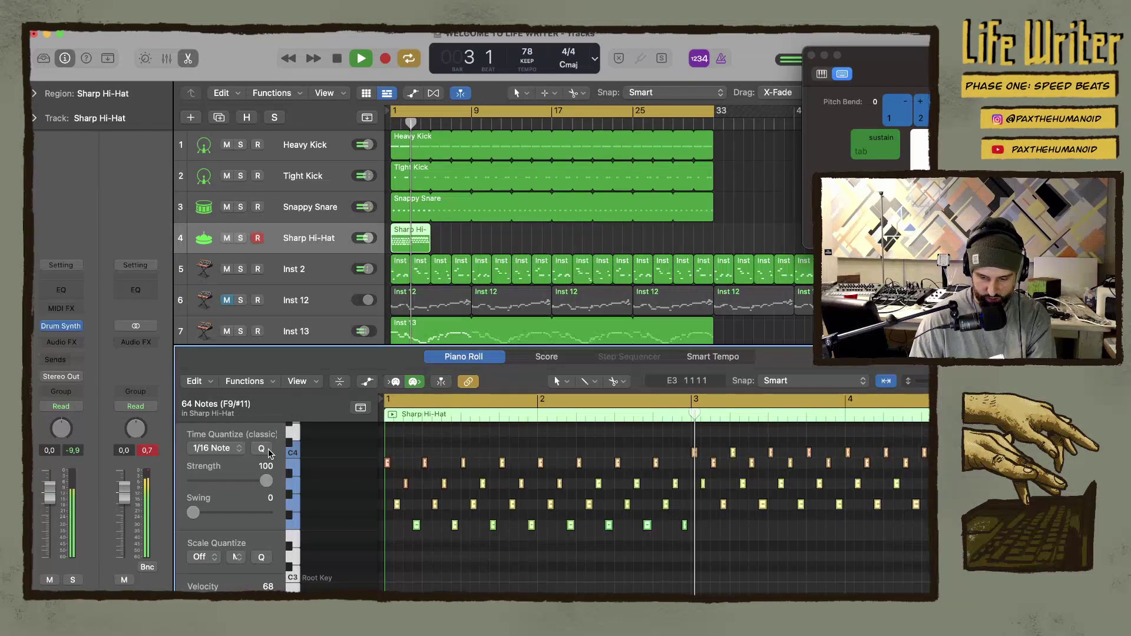
drag(387, 466, 389, 466)
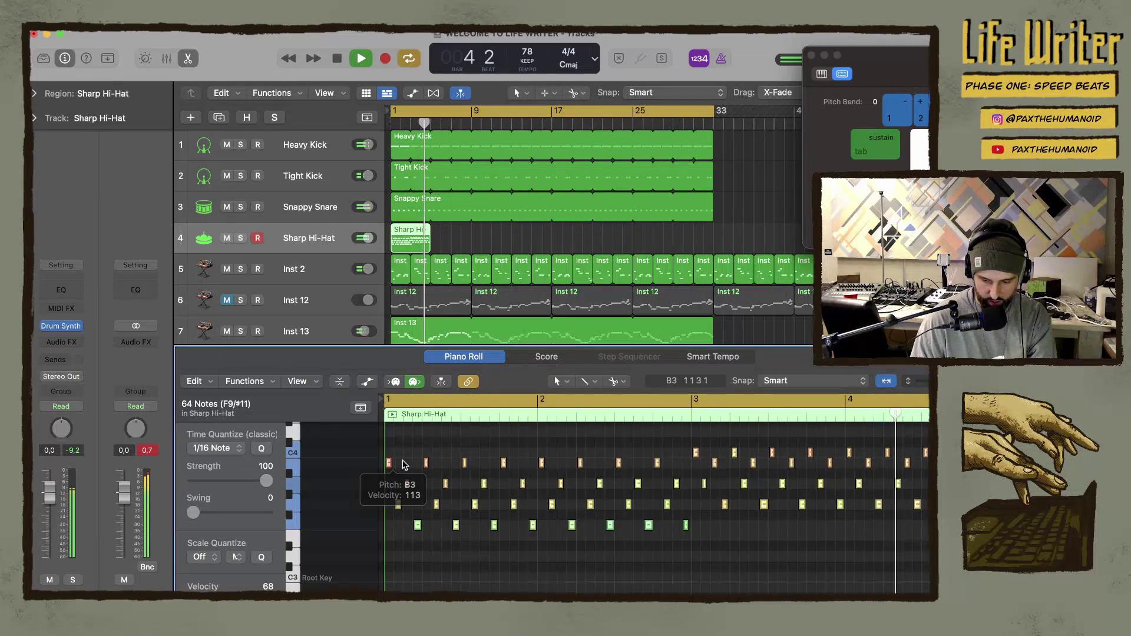
Copy the hi-hat notes of bars 3–4 to bars 5–6 a semitone higher and to bars 7–8 another semitone up
scroll(525, 478, right, 2)
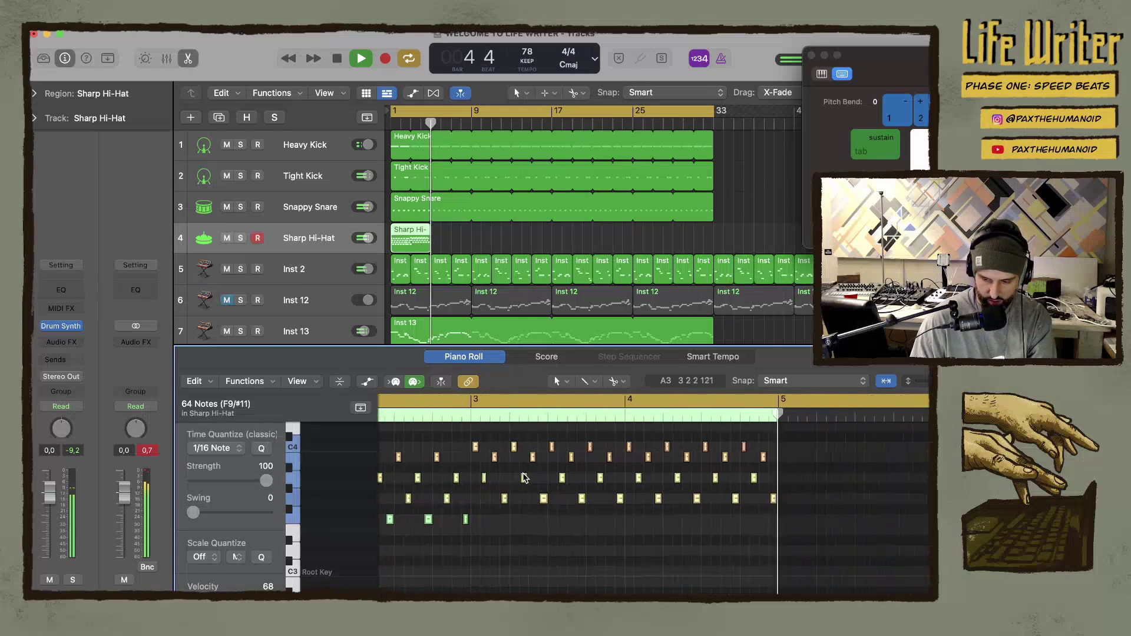
key(space)
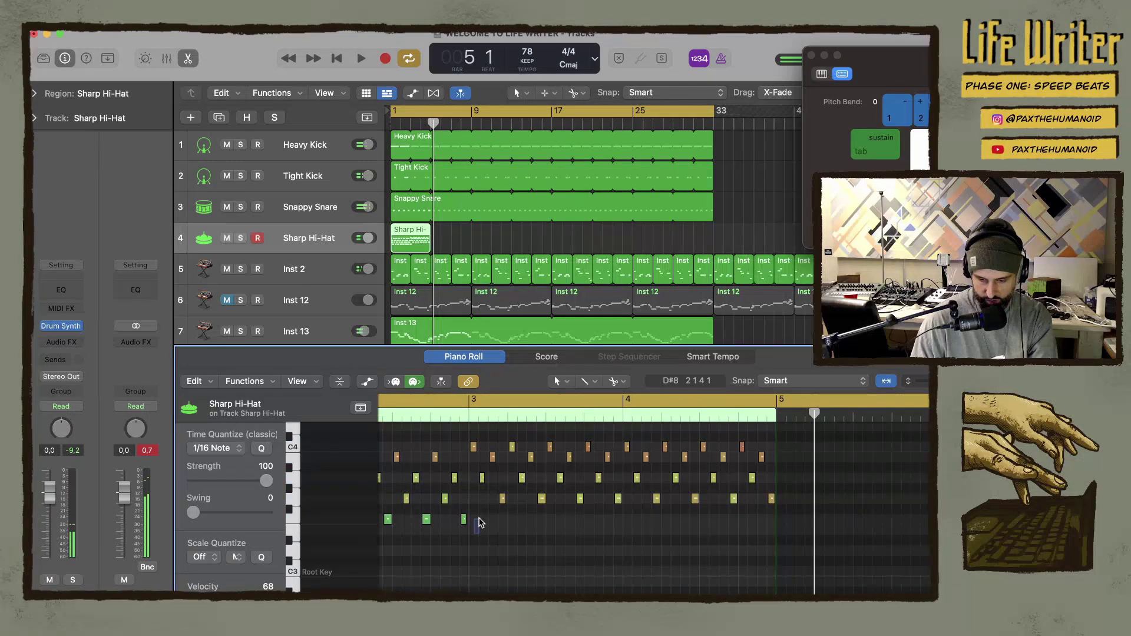
drag(474, 534, 801, 436)
drag(473, 446, 784, 443)
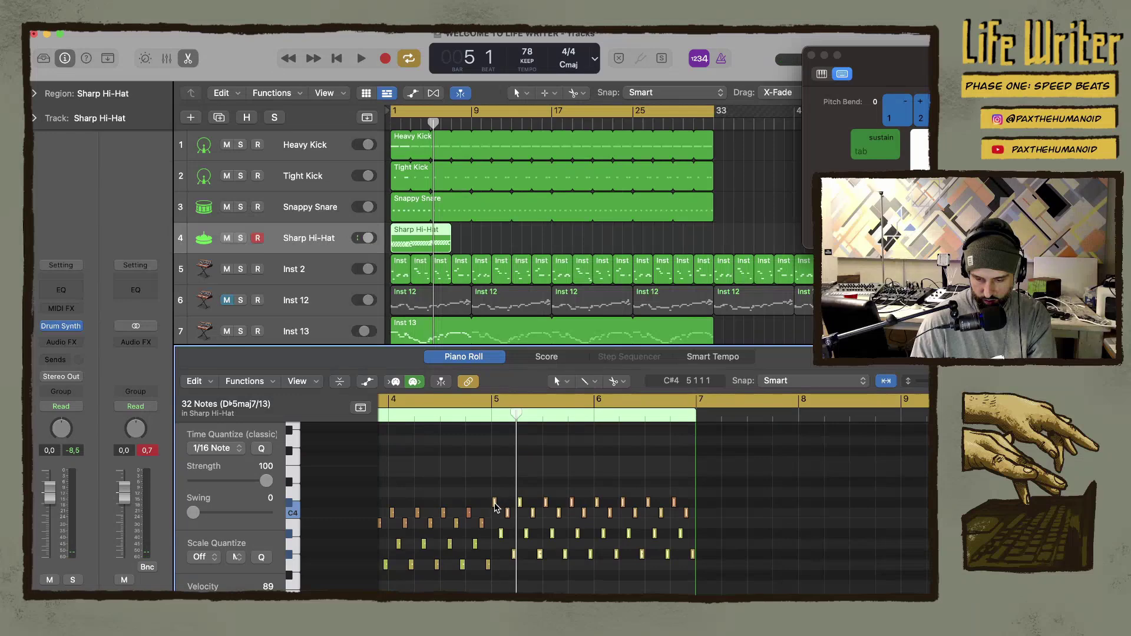
drag(495, 507, 706, 498)
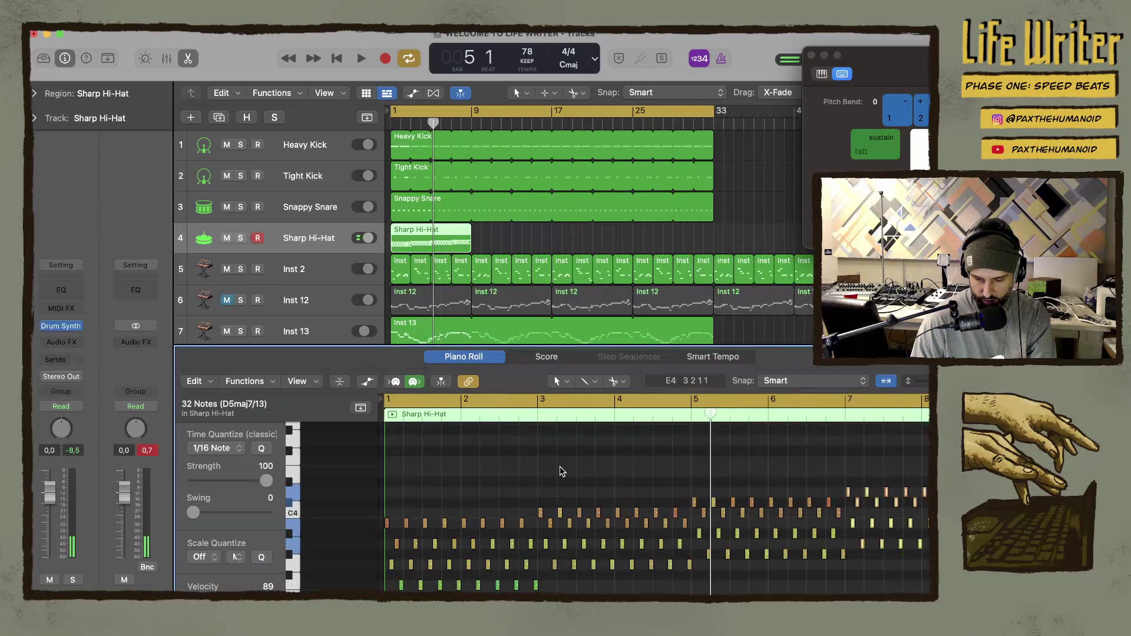
Play the extended hi-hat pattern from the start and lower the Sharp Hi-Hat track's volume to -0.9 dB
key(space)
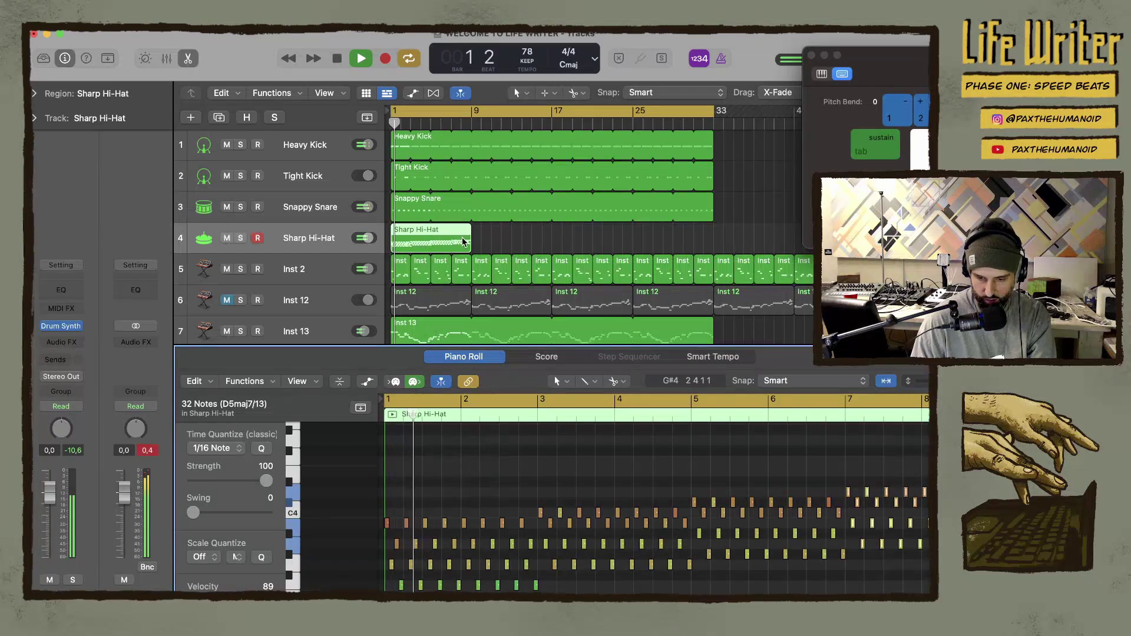
scroll(594, 476, right, 5)
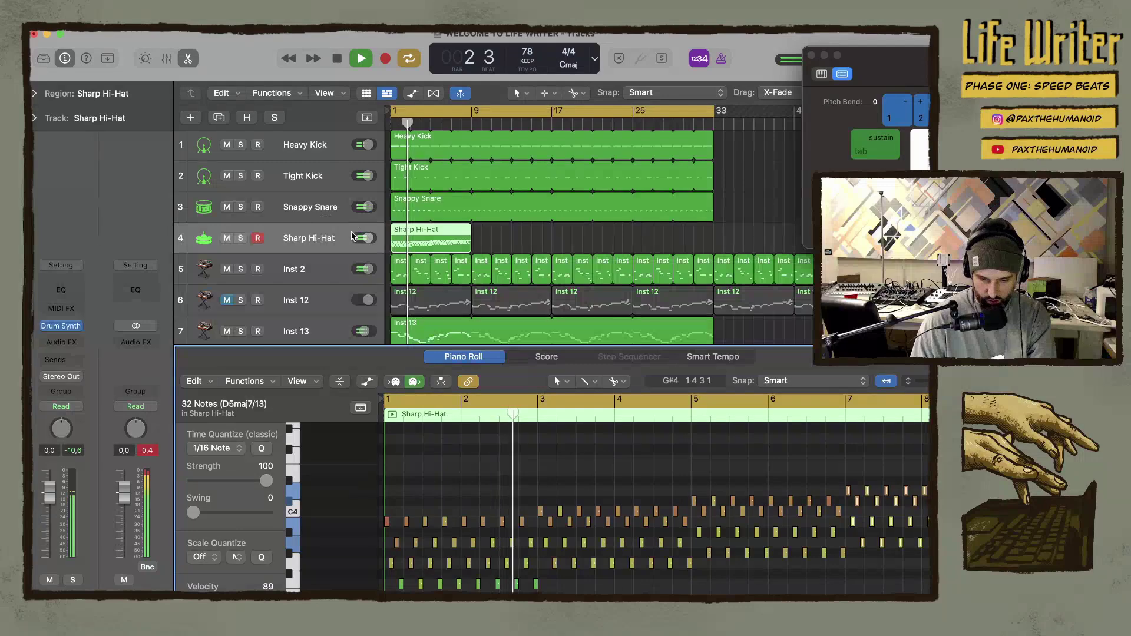
drag(352, 236, 307, 238)
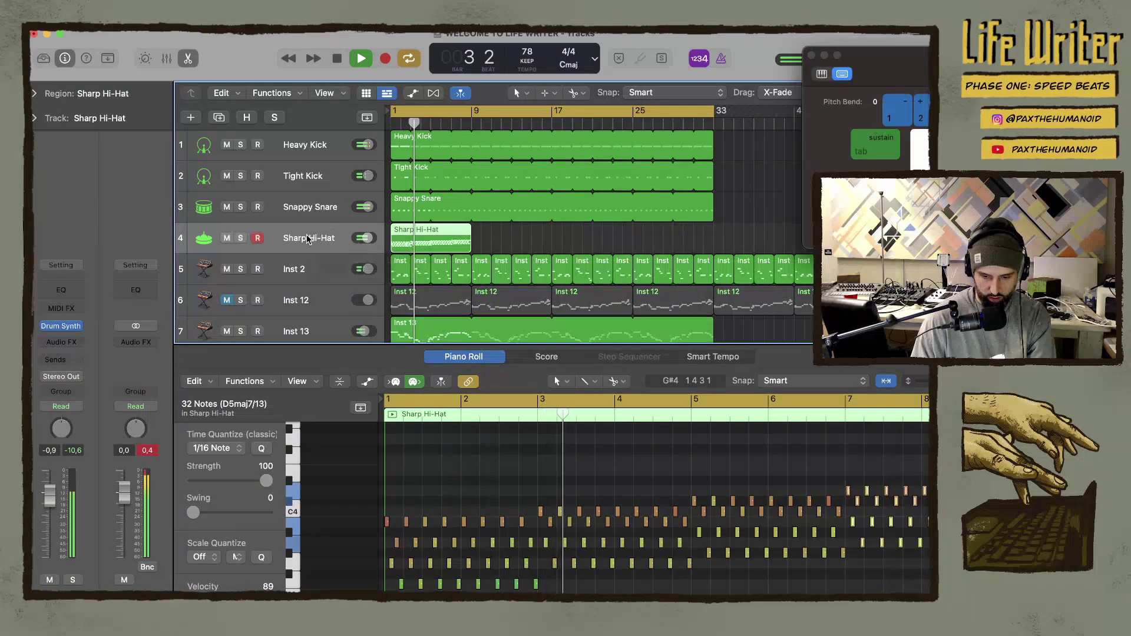
Insert a stereo ChromaVerb reverb on the Sharp Hi-Hat track, move its window aside and restart playback
click(65, 343)
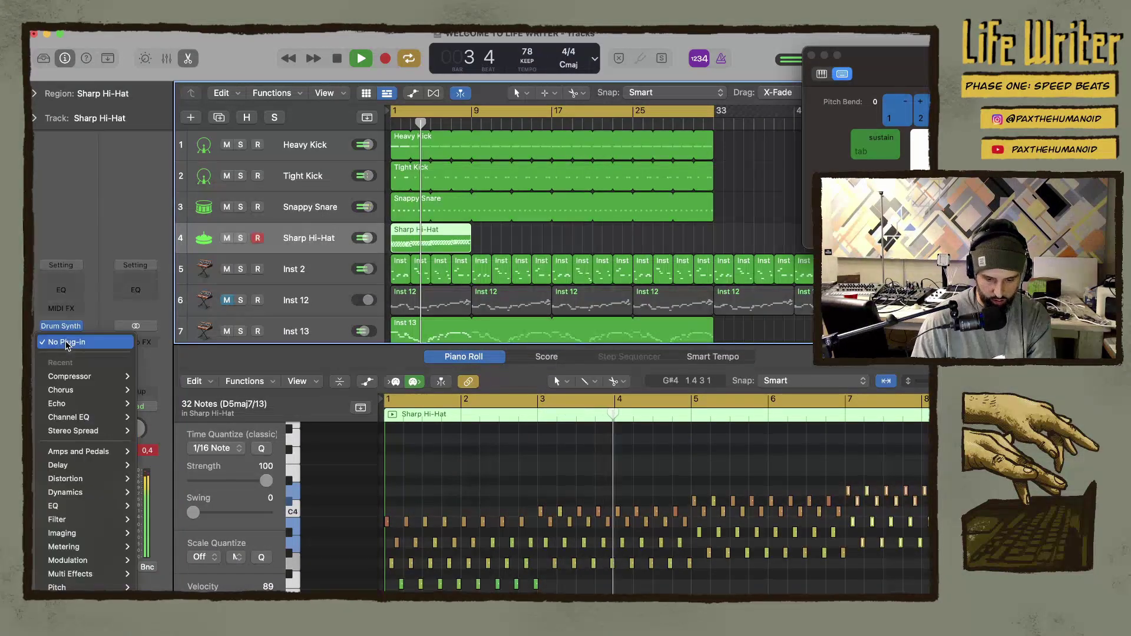
mouse_move(98, 408)
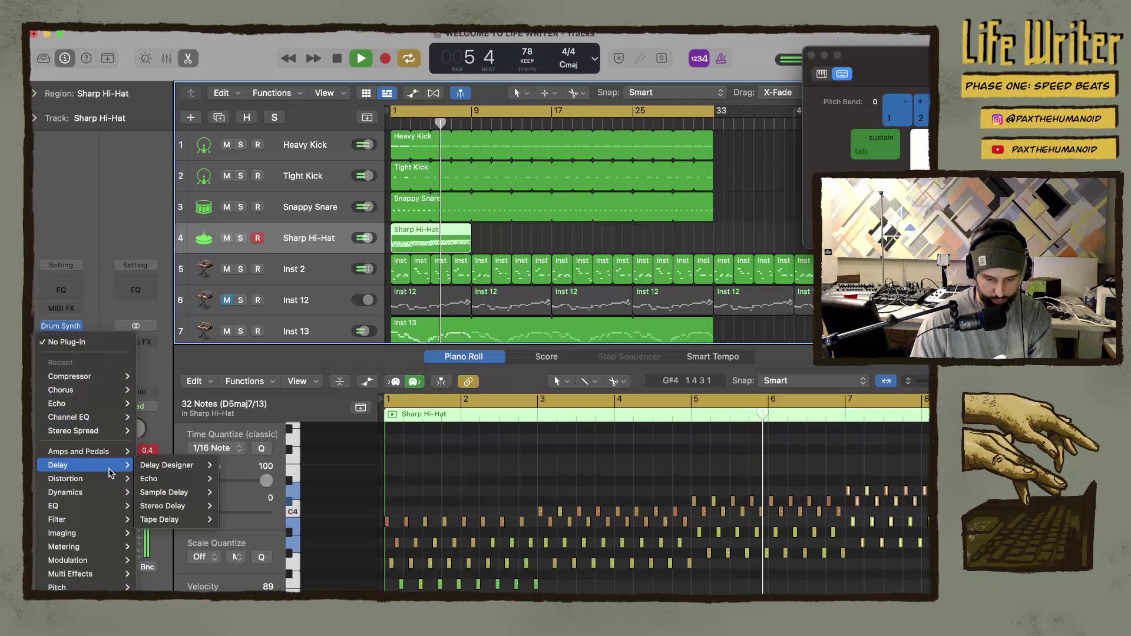
mouse_move(110, 566)
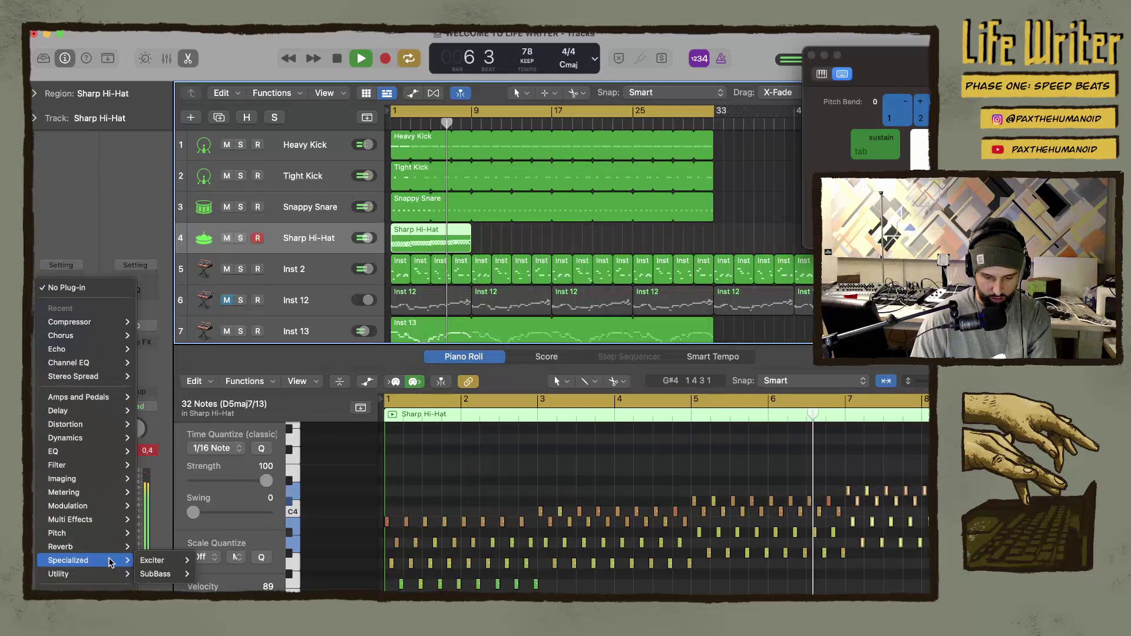
mouse_move(120, 522)
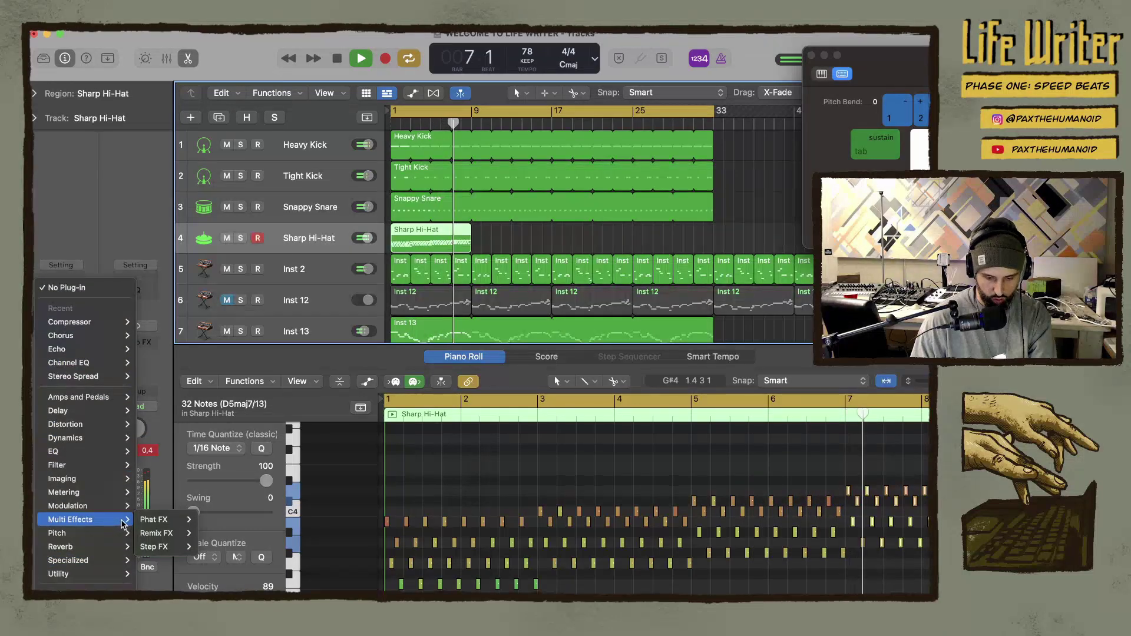
mouse_move(189, 547)
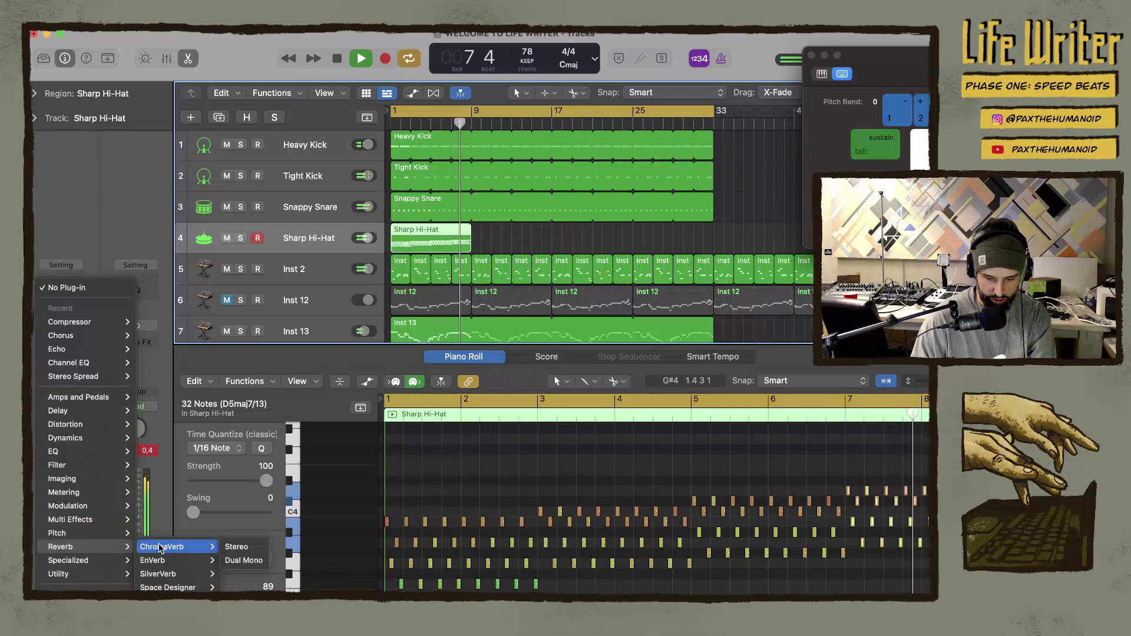
click(234, 548)
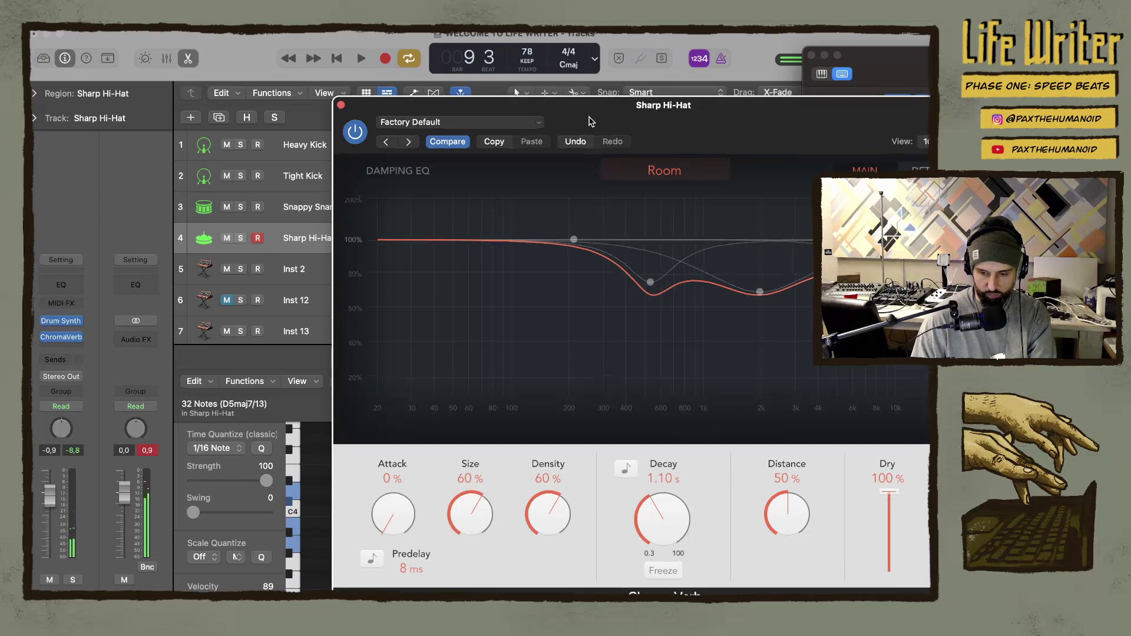
drag(592, 104, 595, 461)
drag(713, 113, 476, 138)
key(space)
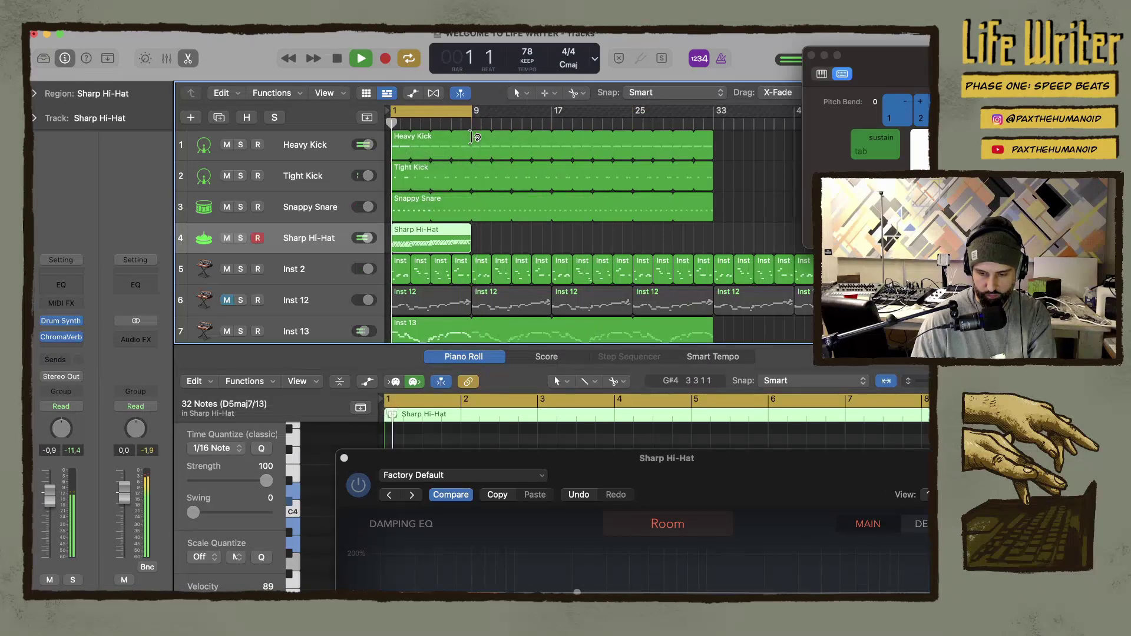
Cut the low band of ChromaVerb's damping EQ and set Wet to 13%, Decay to 0.65 s, Distance to 23% and Density to 29%
double_click(570, 450)
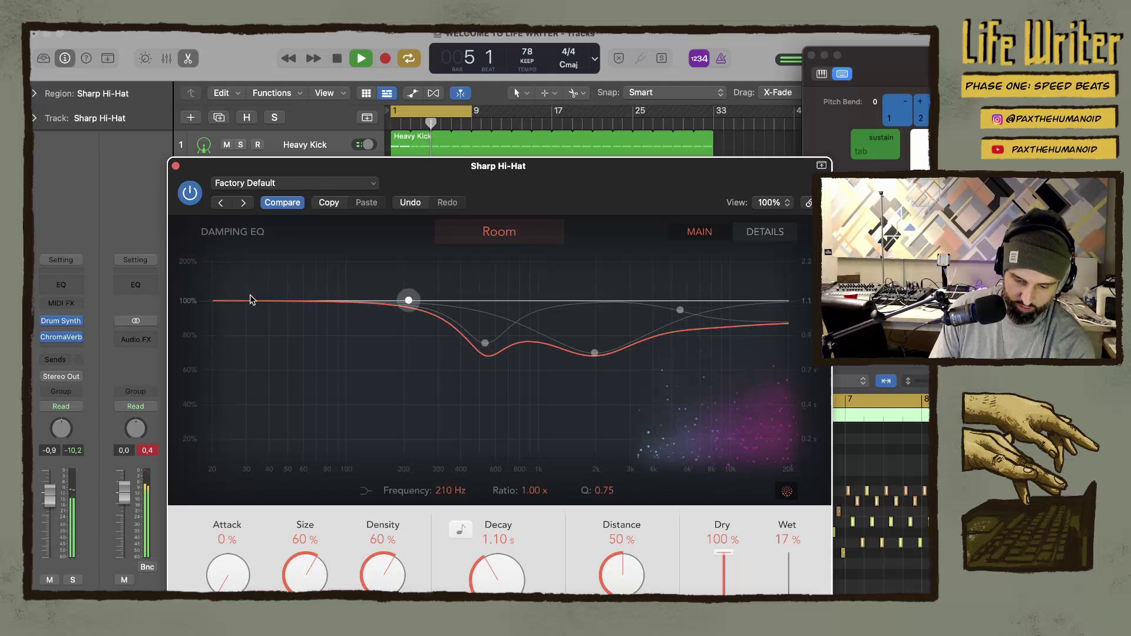
drag(409, 300, 321, 507)
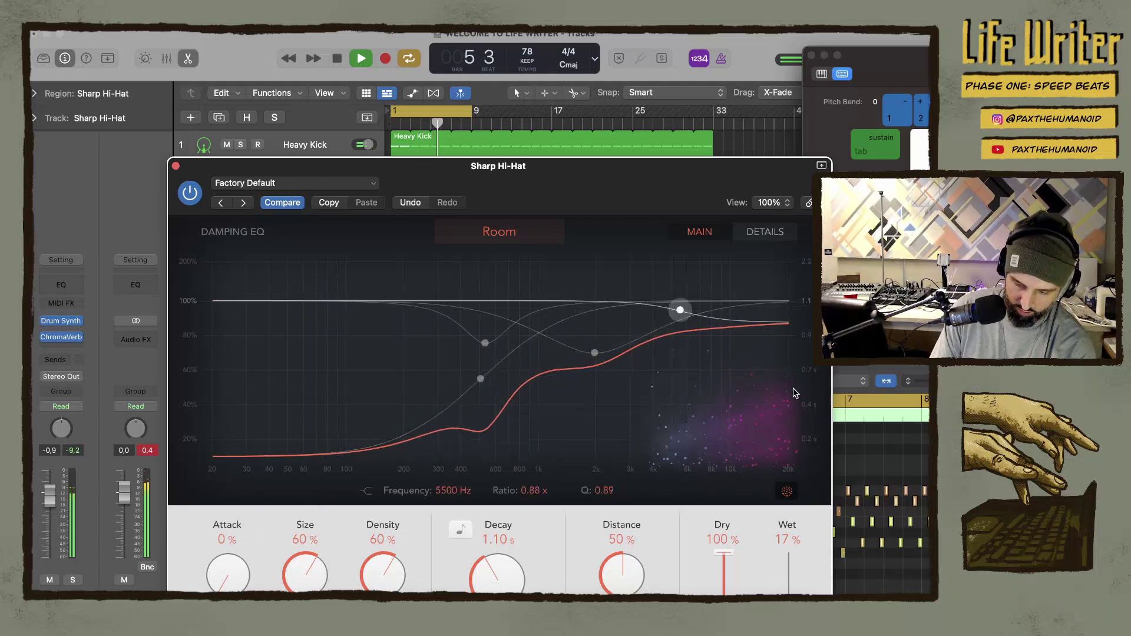
double_click(634, 167)
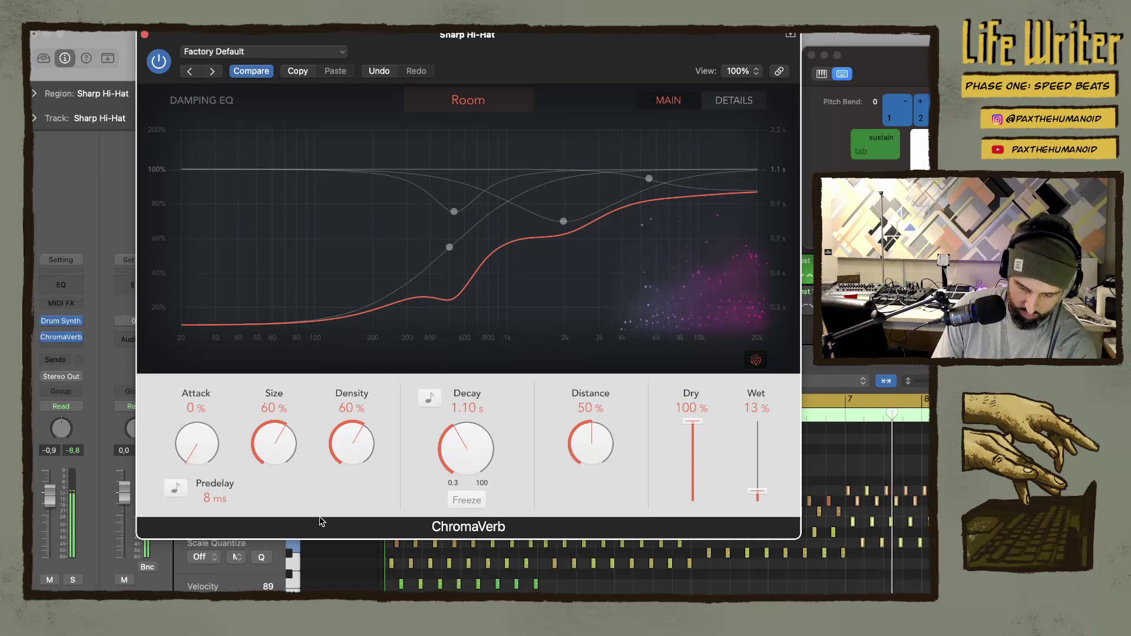
drag(458, 450, 455, 488)
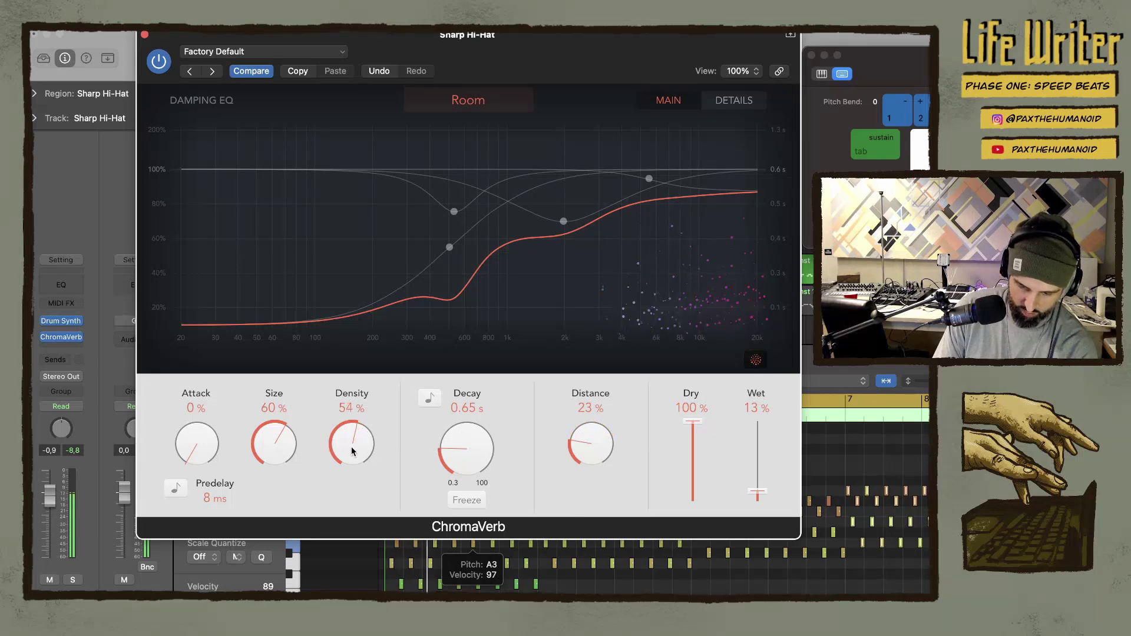
drag(351, 451, 353, 471)
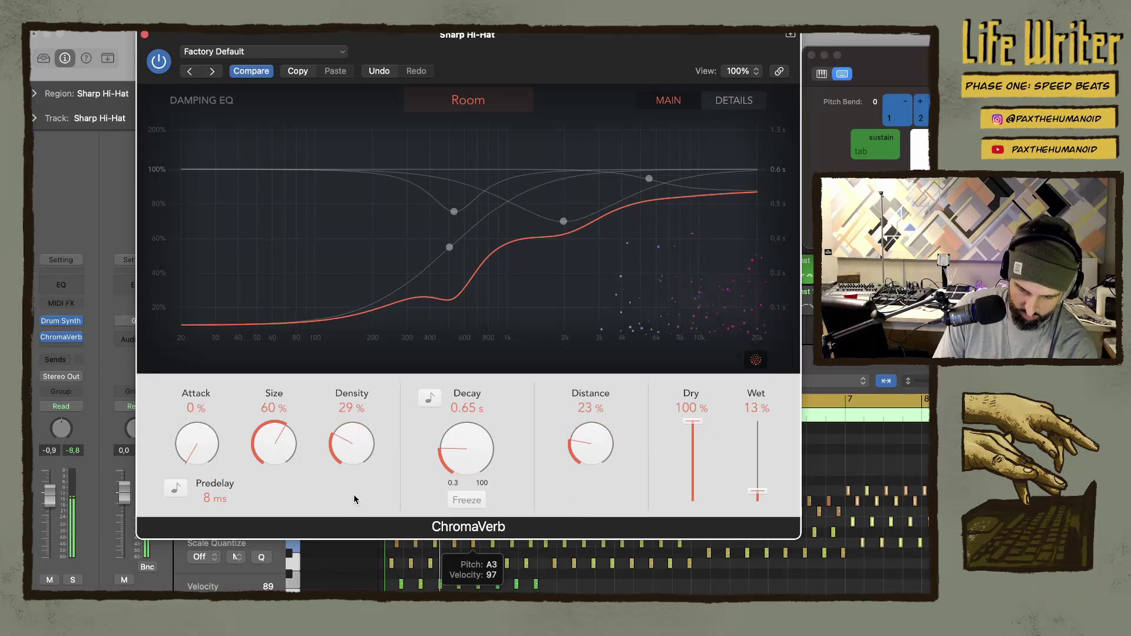
click(145, 34)
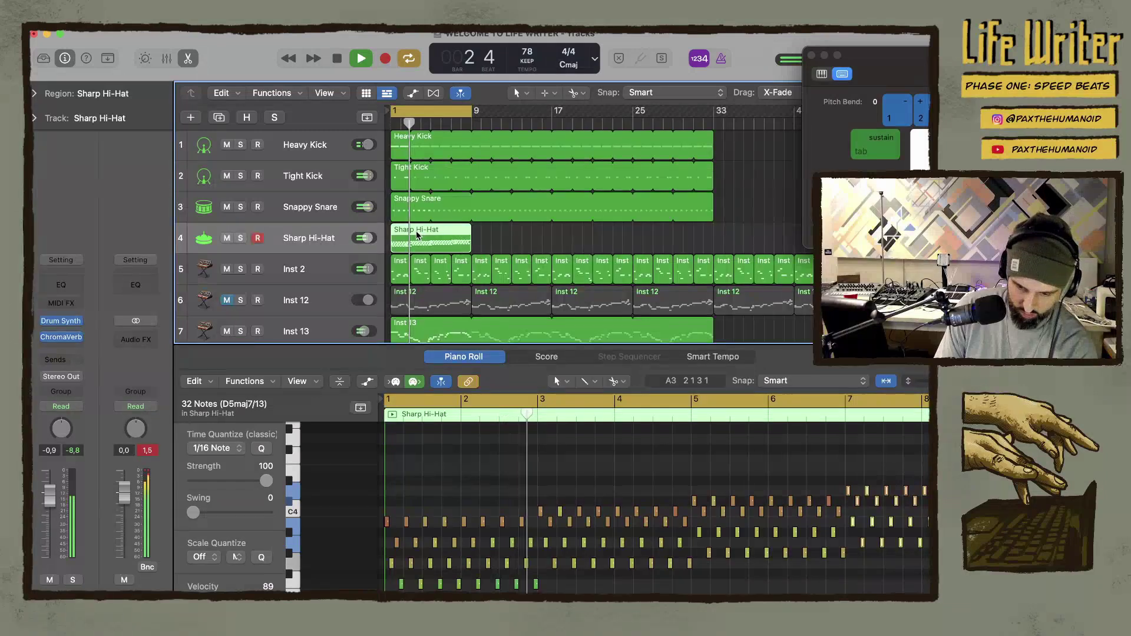
Shift all Sharp Hi-Hat notes slightly behind the grid in the Piano Roll and replay the pattern from bar 1
click(449, 502)
key(cmd+a)
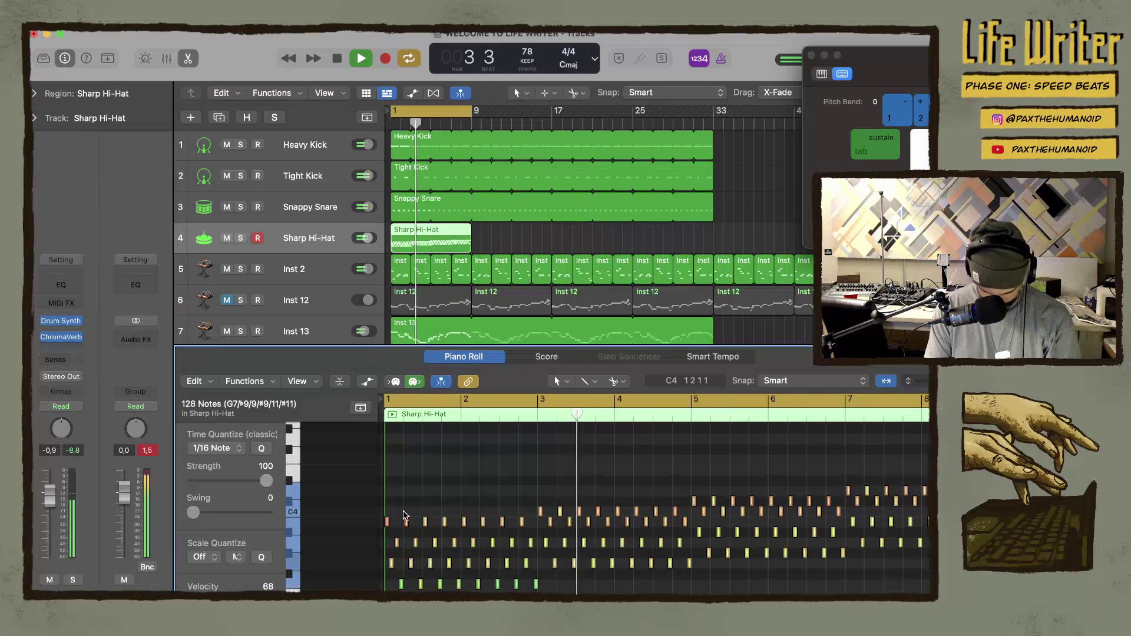
drag(387, 522, 391, 525)
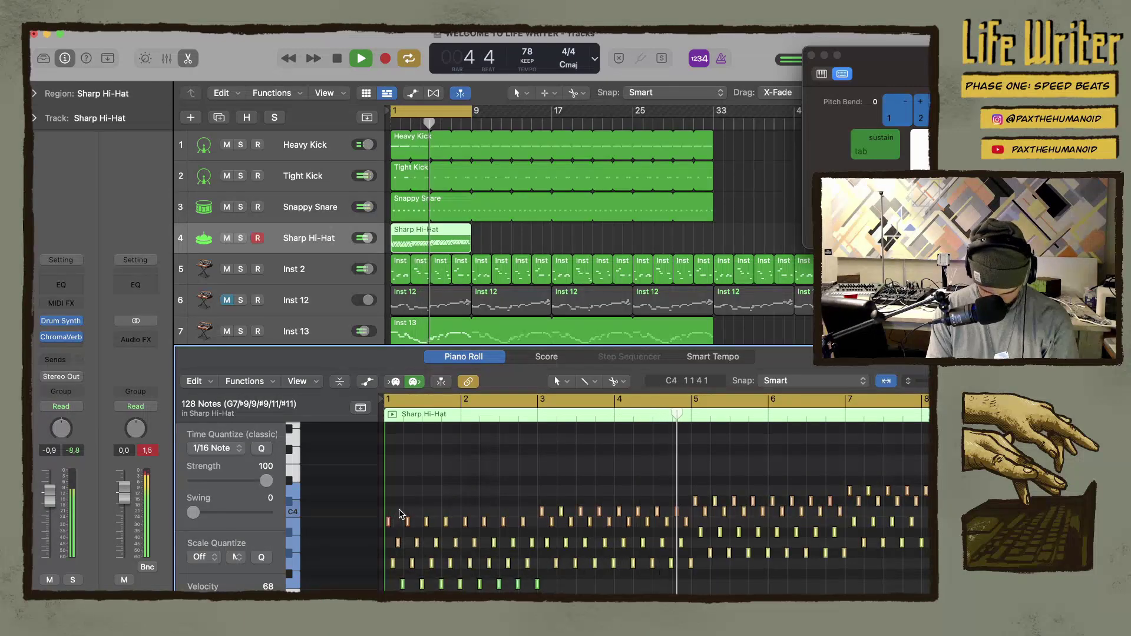
scroll(407, 510, up, 3)
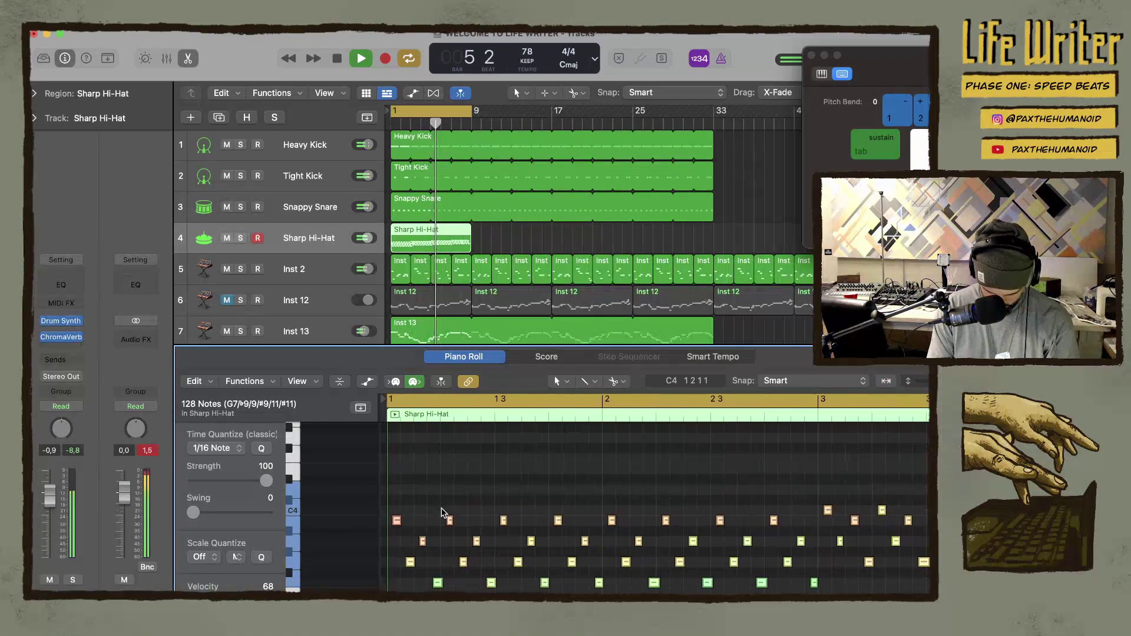
drag(396, 520, 393, 523)
key(space)
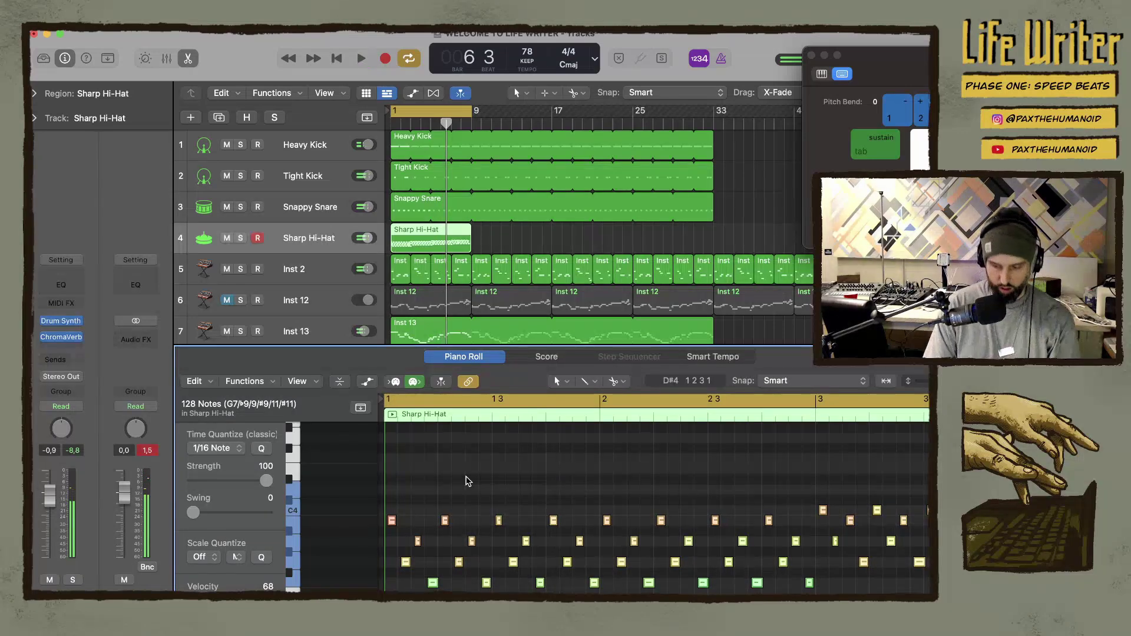
key(space)
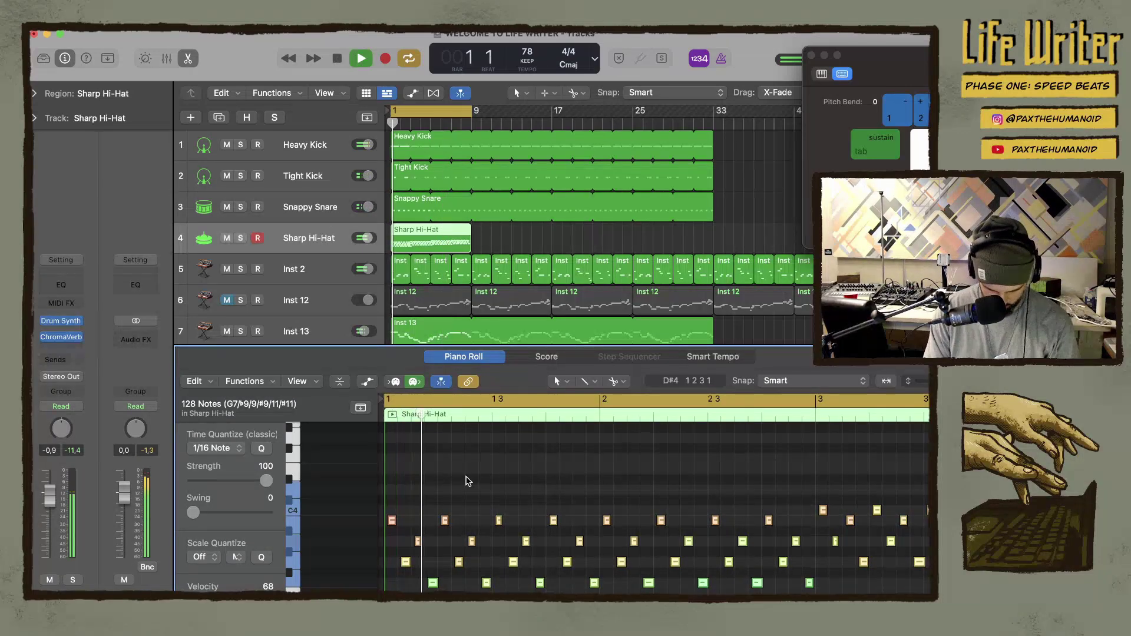
Duplicate the B3 hi-hat note on beat 3 of bar 1 directly behind the original and audition the double hit
key(space)
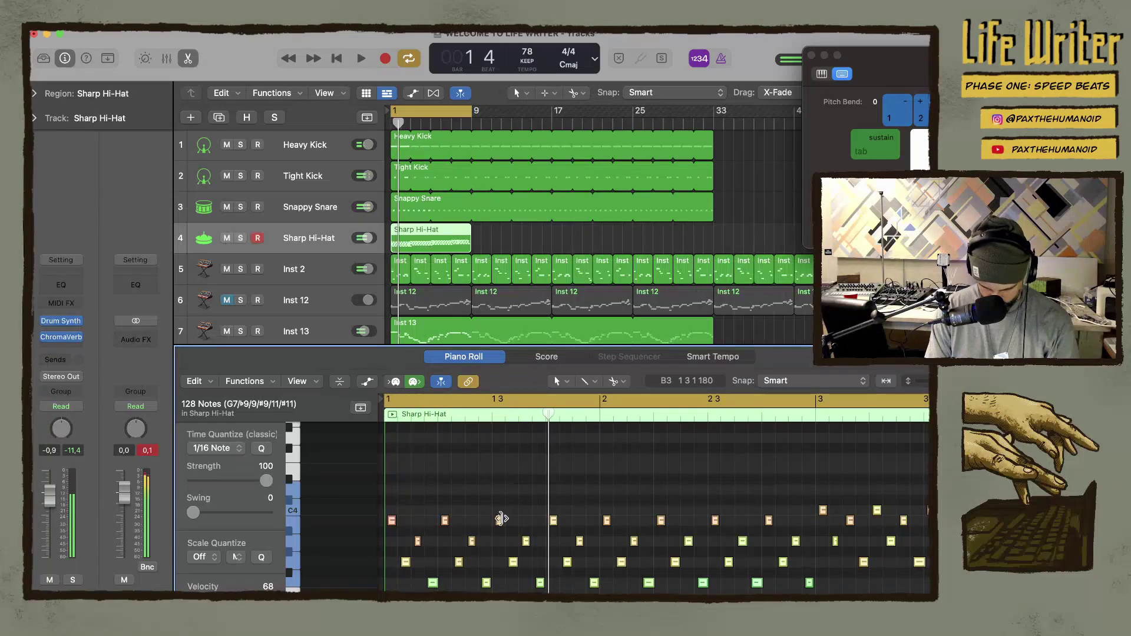
click(510, 514)
drag(498, 521, 505, 522)
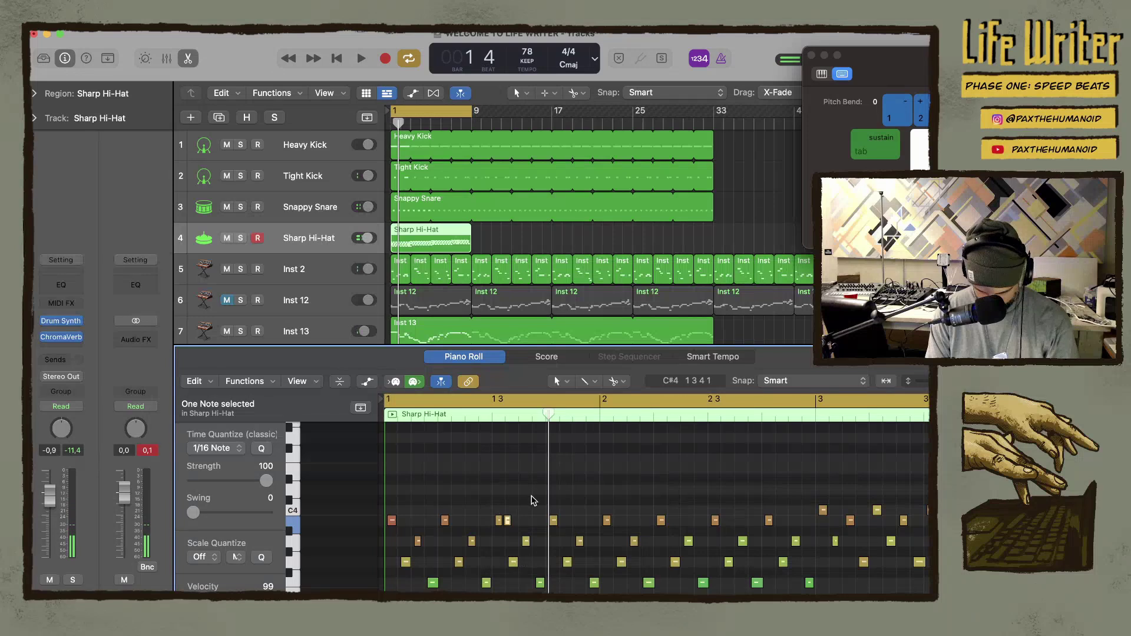
click(508, 521)
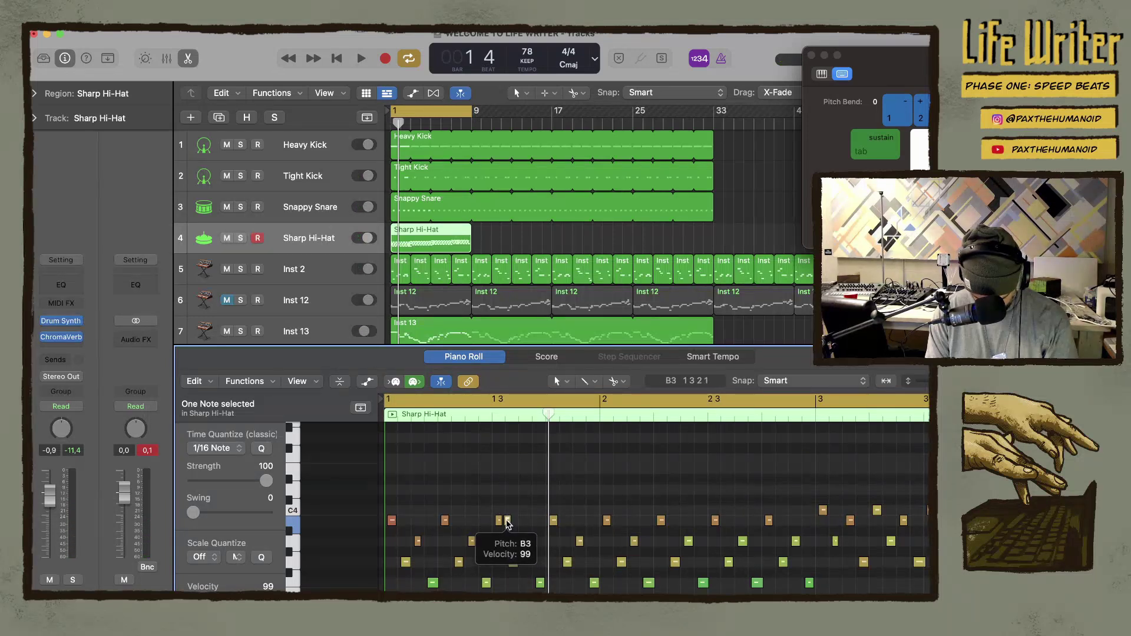
drag(508, 523, 507, 523)
key(space)
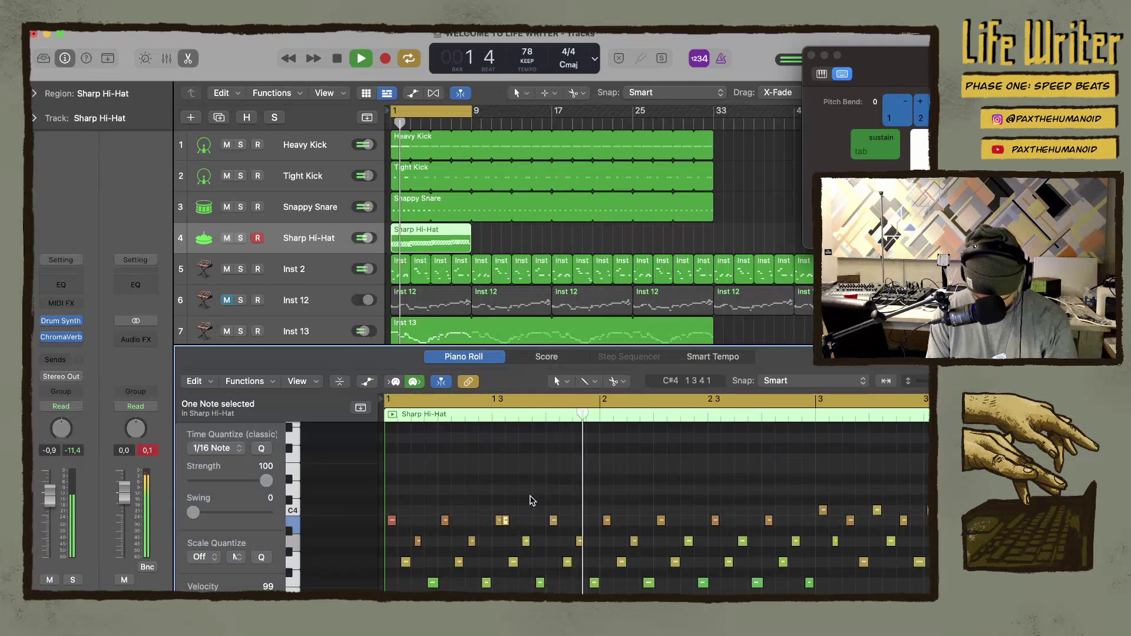
key(space)
Duplicate the B3 note on beat 2 of bar 2 and the C4 note on beat 3 of bar 3 directly behind the originals
click(661, 520)
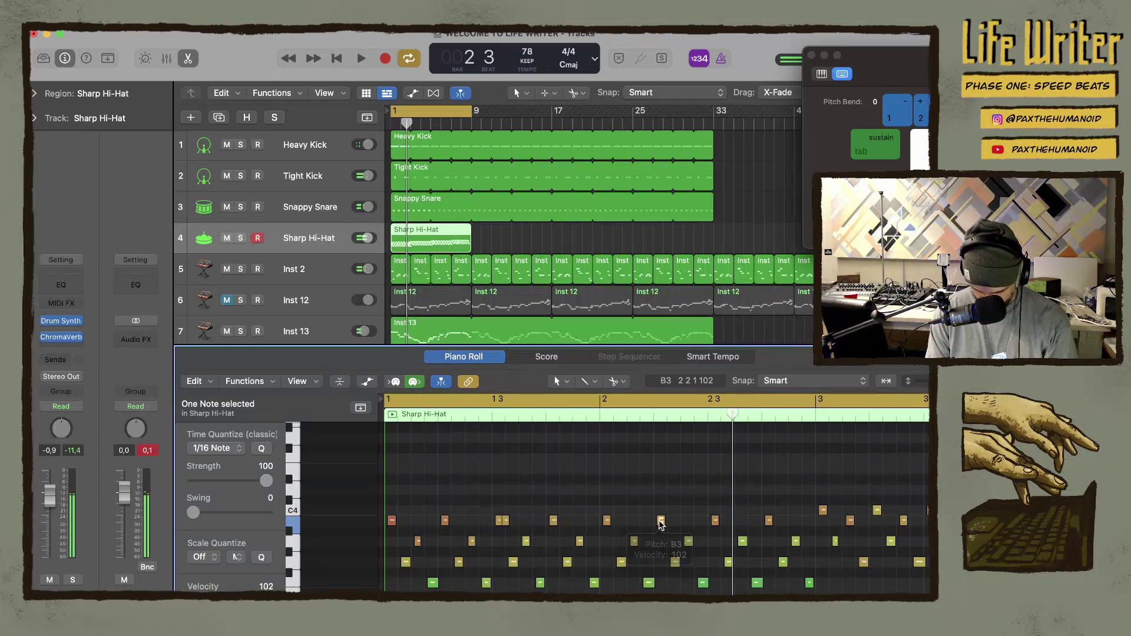
drag(661, 523, 664, 525)
key(space)
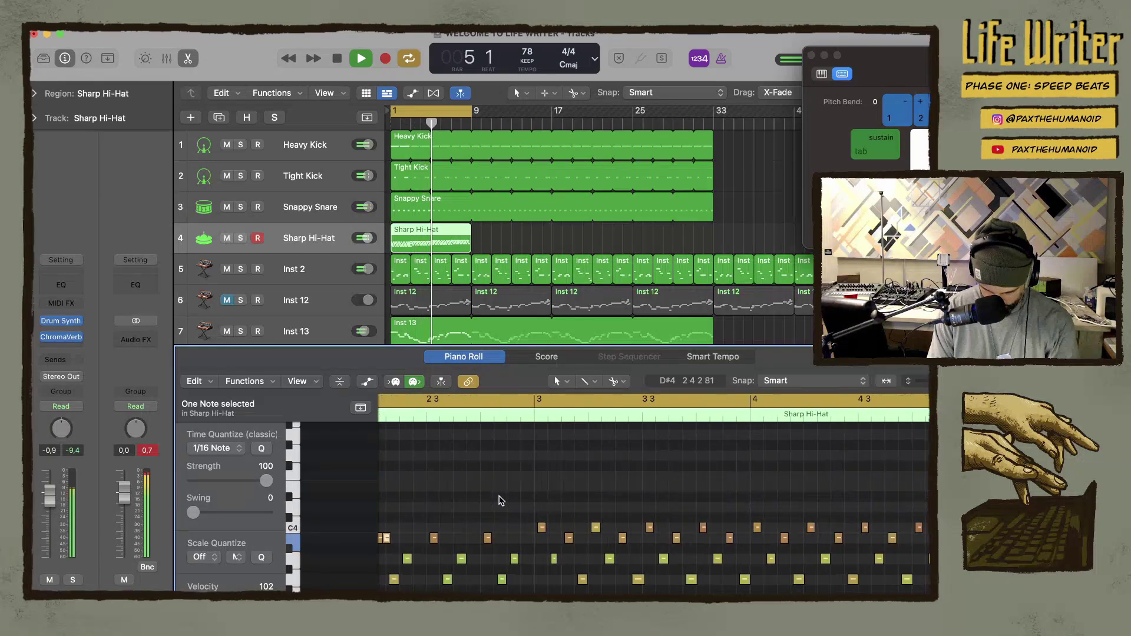
key(space)
drag(651, 531, 655, 527)
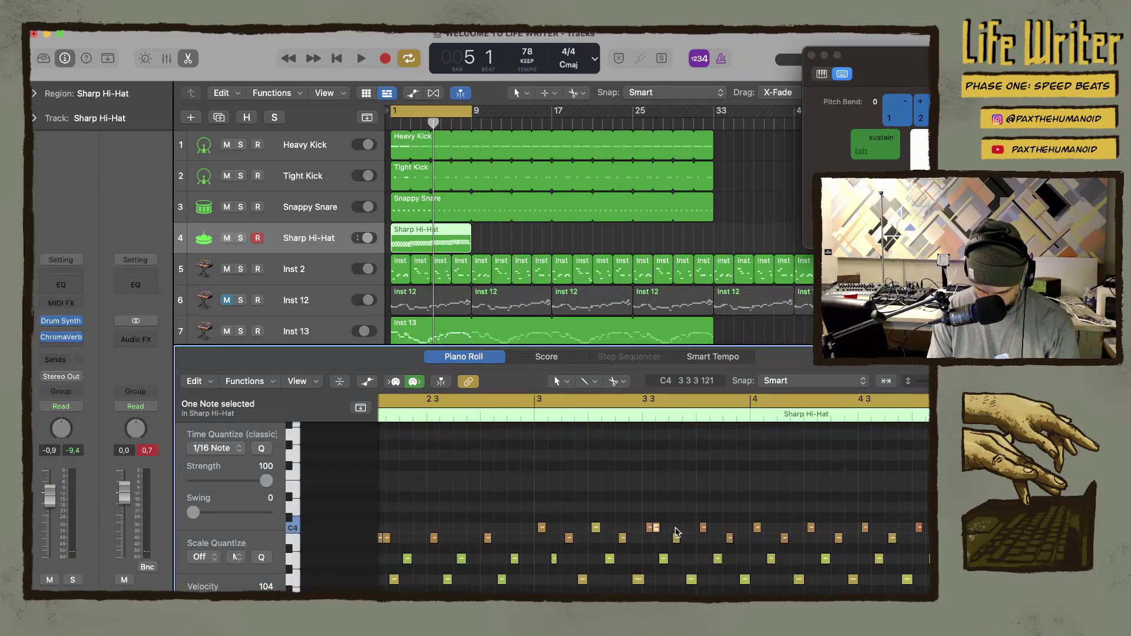
key(space)
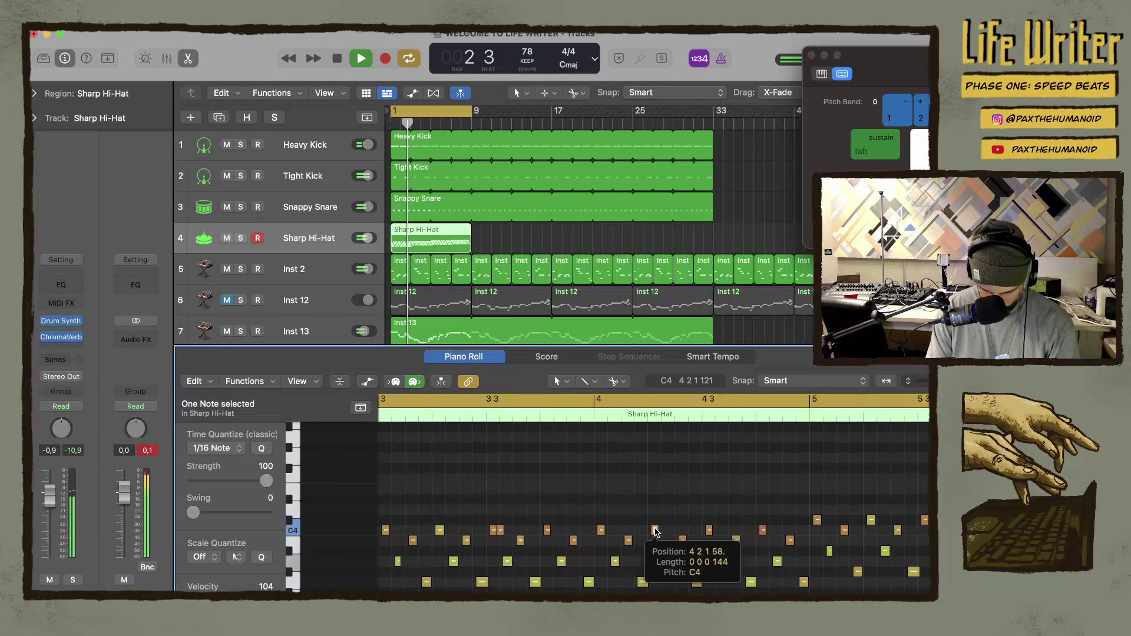
Add the same double hits to the highest hi-hat notes on beat 2 of bars 4, 6 and 8 and beat 3 of bars 5 and 7
drag(654, 531, 661, 530)
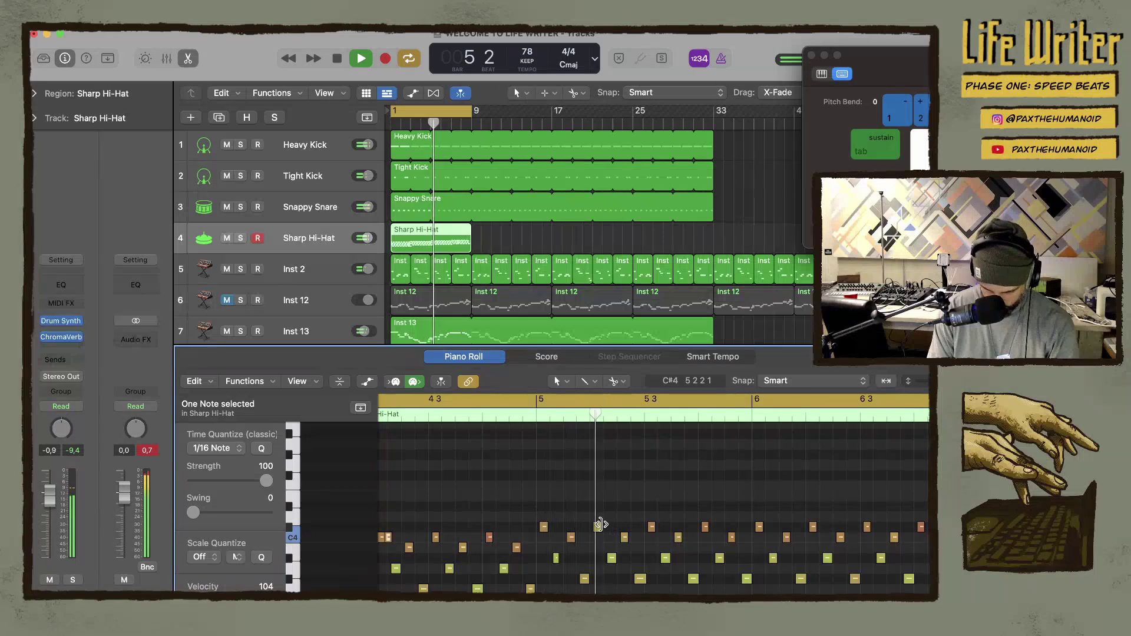
drag(652, 526, 697, 523)
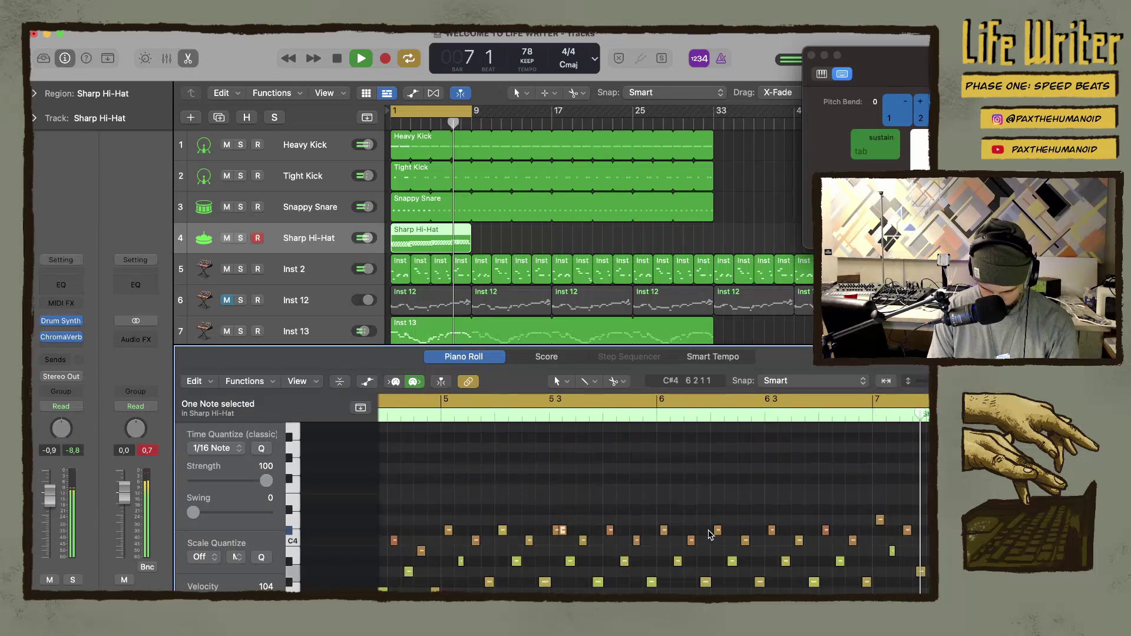
drag(718, 532, 725, 533)
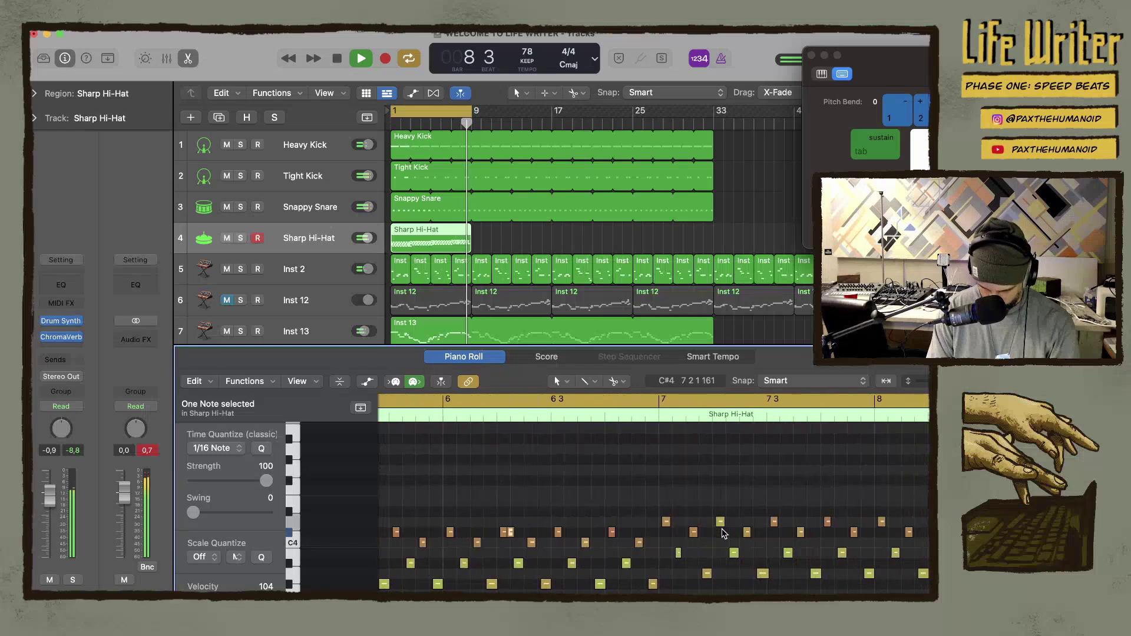
click(598, 520)
drag(599, 519, 604, 524)
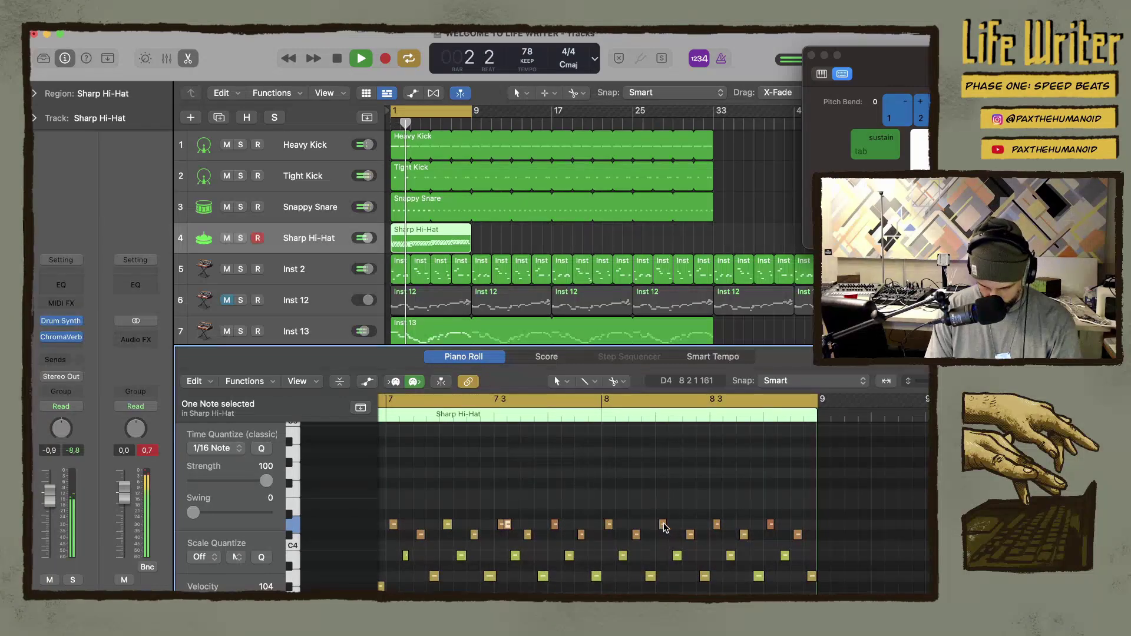
drag(664, 526, 669, 524)
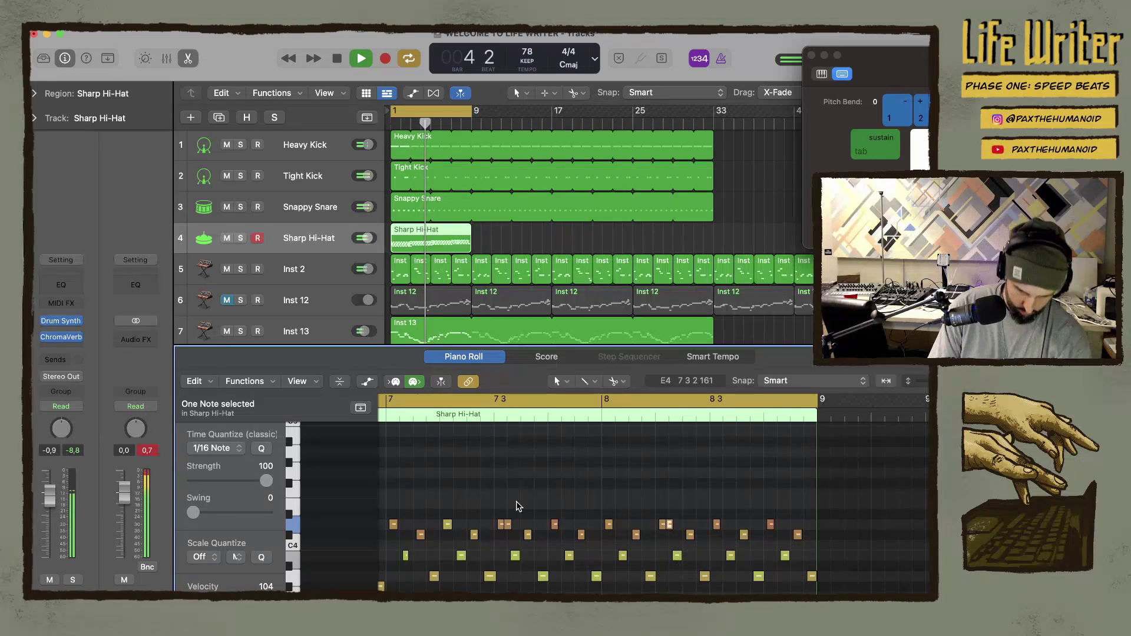
Quantize all Sharp Hi-Hat notes to 1/32 Note and shift them together slightly behind the grid
click(494, 496)
key(super+a)
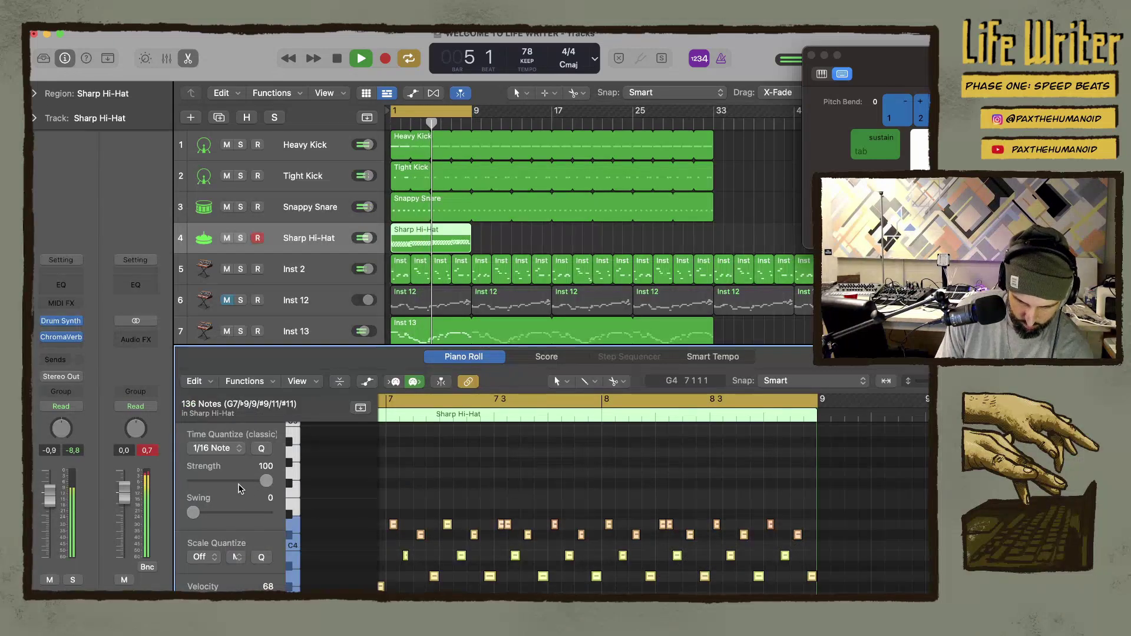
click(243, 449)
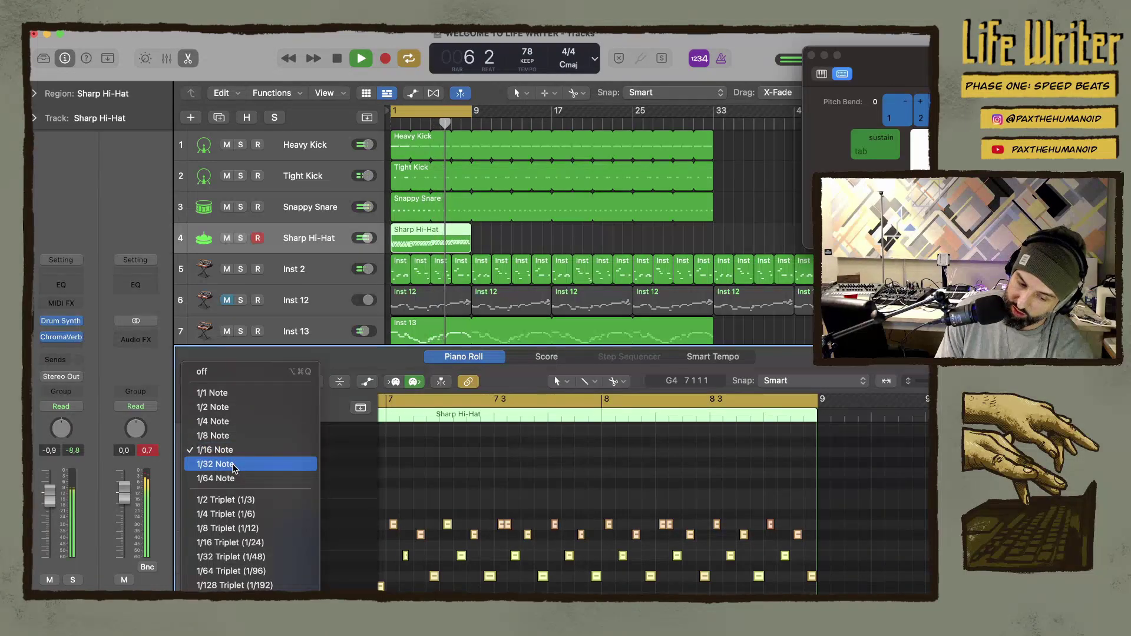
click(234, 465)
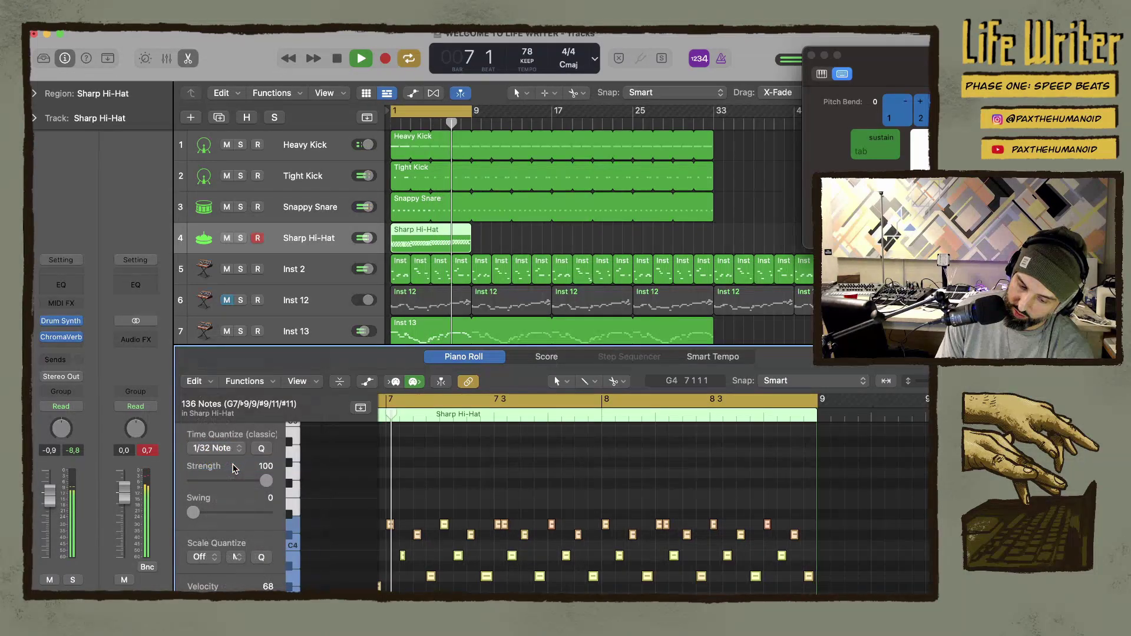
drag(444, 528, 447, 528)
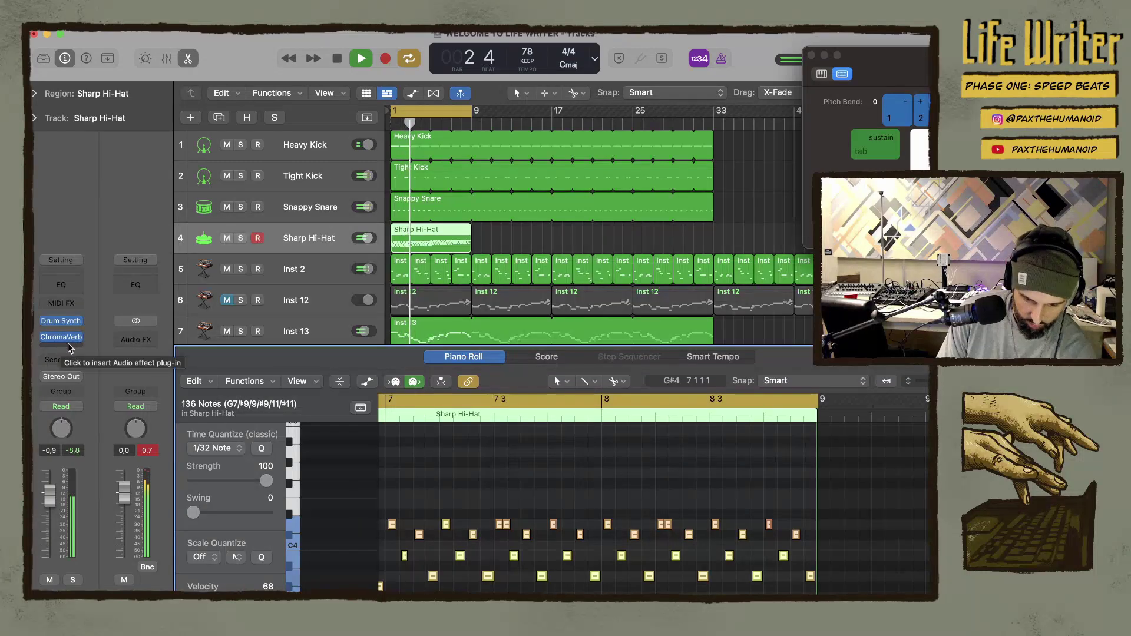
Add a Channel EQ to the Sharp Hi-Hat track with a low cut at 2700 Hz and a high cut at 8100 Hz
click(61, 286)
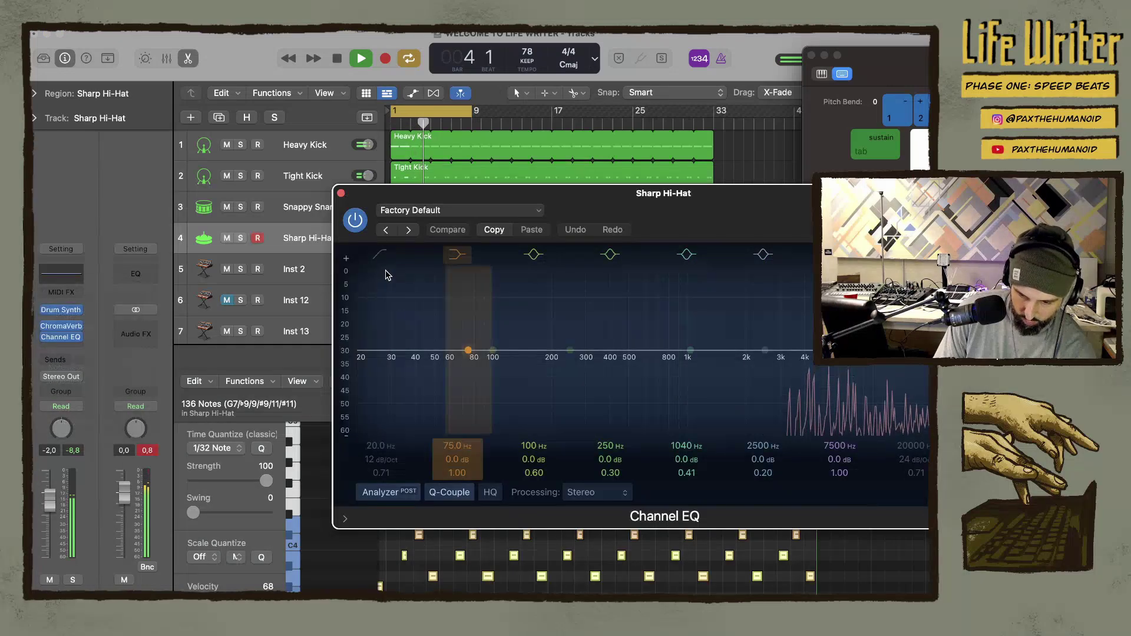
drag(386, 274, 804, 293)
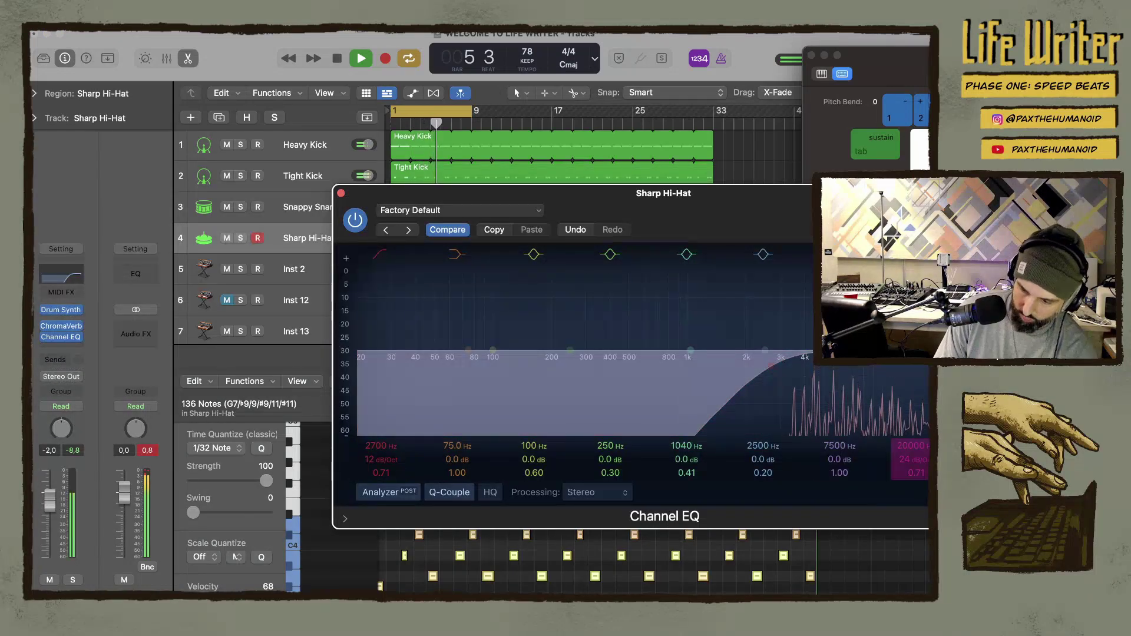
drag(925, 254, 860, 254)
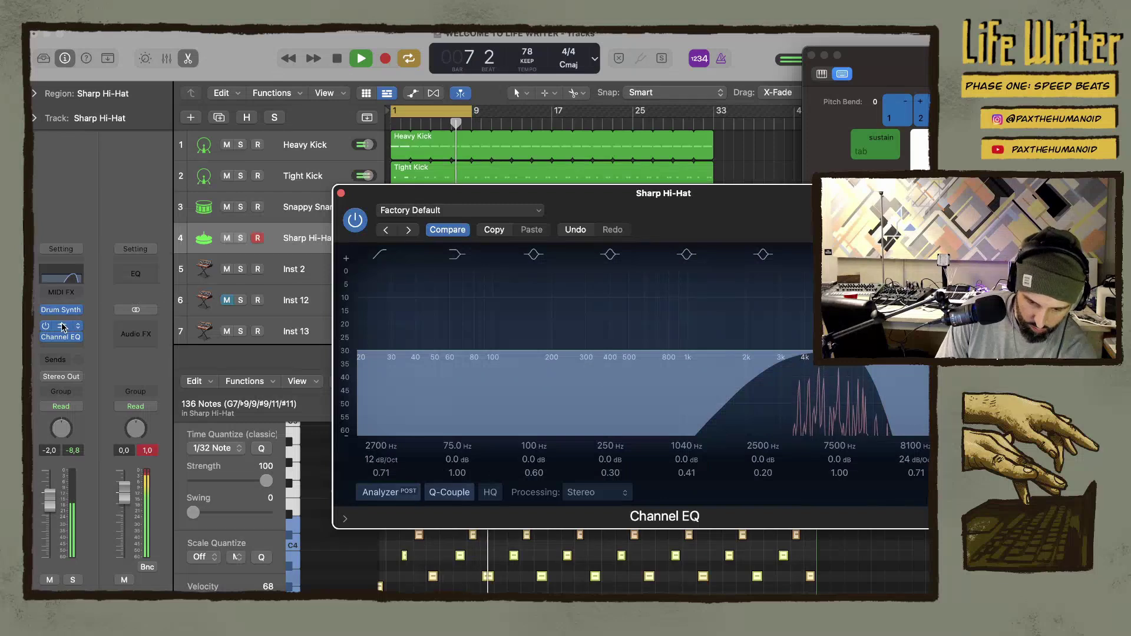
Move the hi-hat's Channel EQ ahead of ChromaVerb and raise its high cut to 11800 Hz
drag(61, 337, 62, 348)
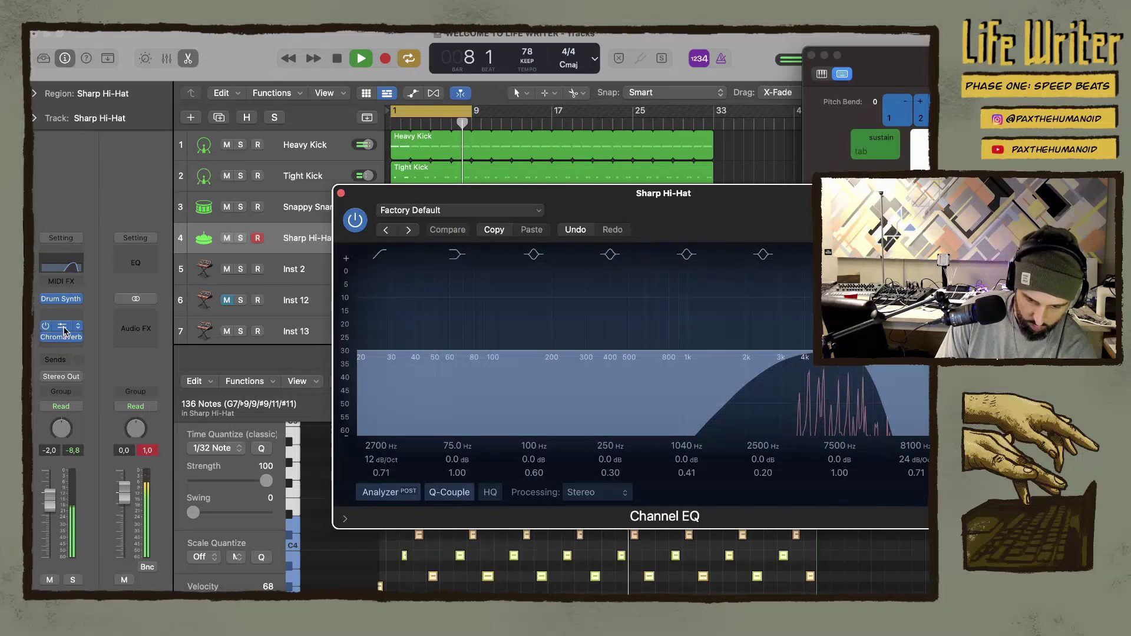
drag(882, 387, 913, 386)
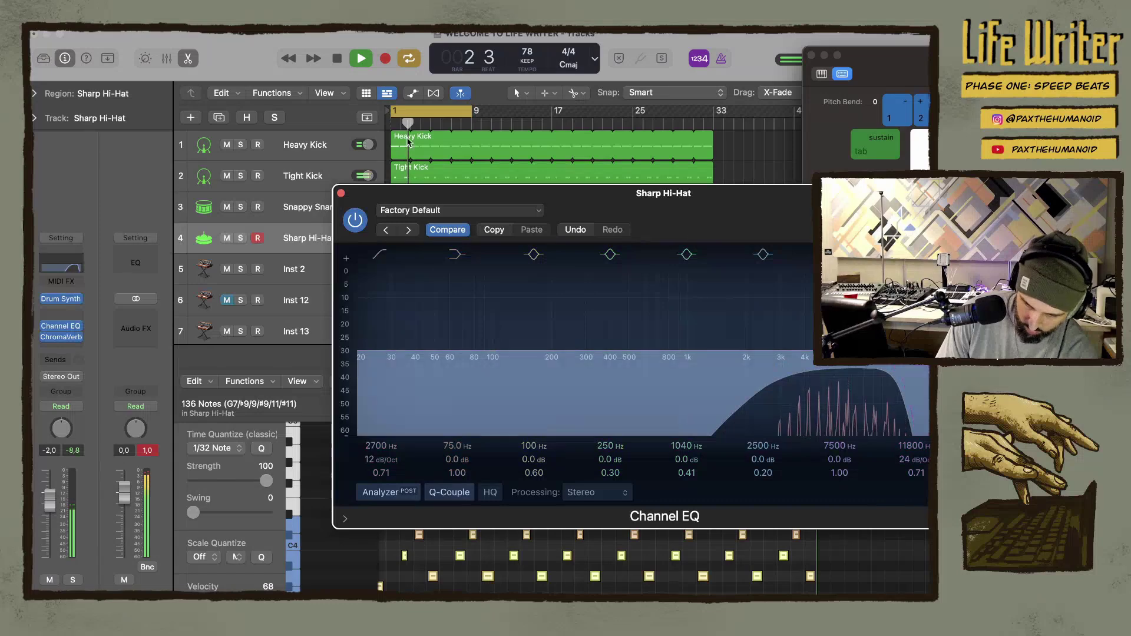
click(341, 192)
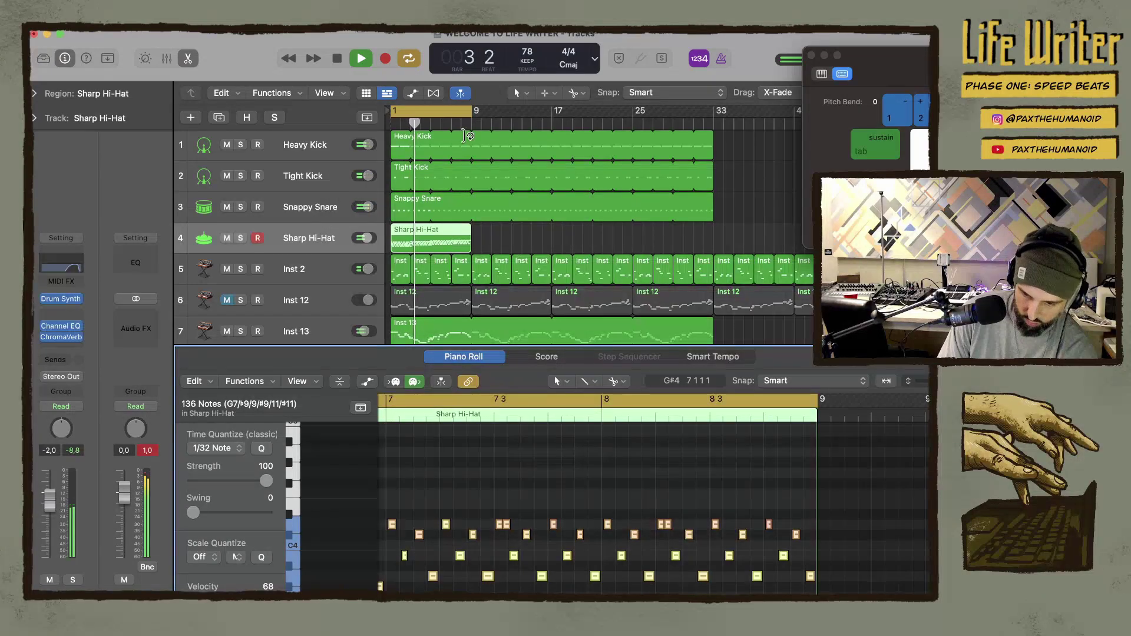
Loop the Sharp Hi-Hat region to bar 33, extend the cycle range to the same bar and stop playback
drag(476, 231, 714, 235)
drag(476, 113, 667, 156)
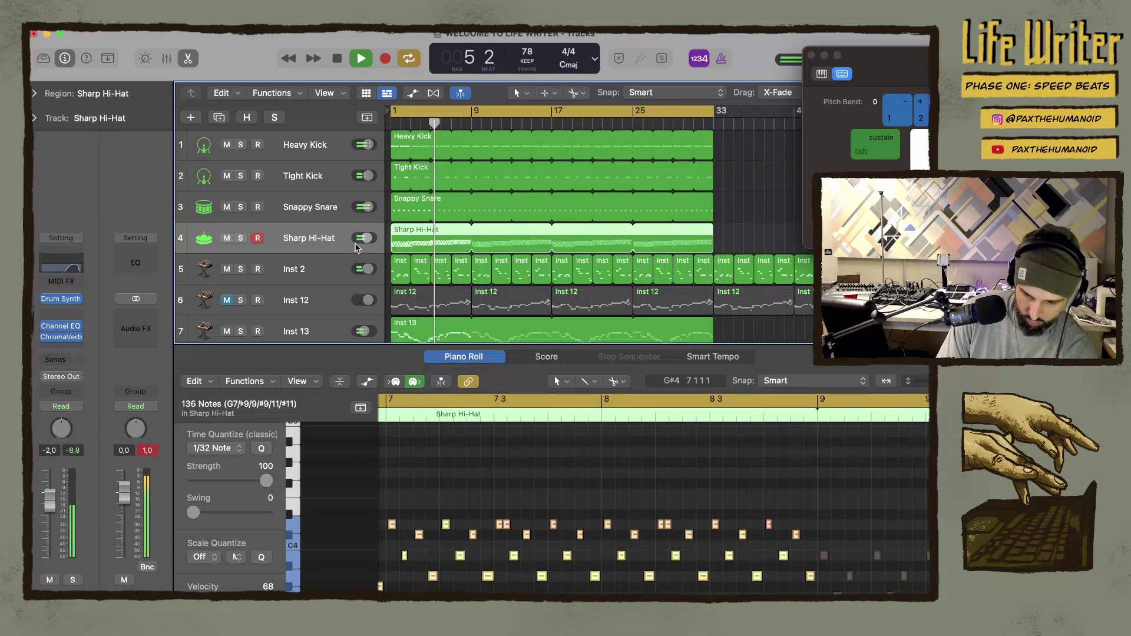
key(space)
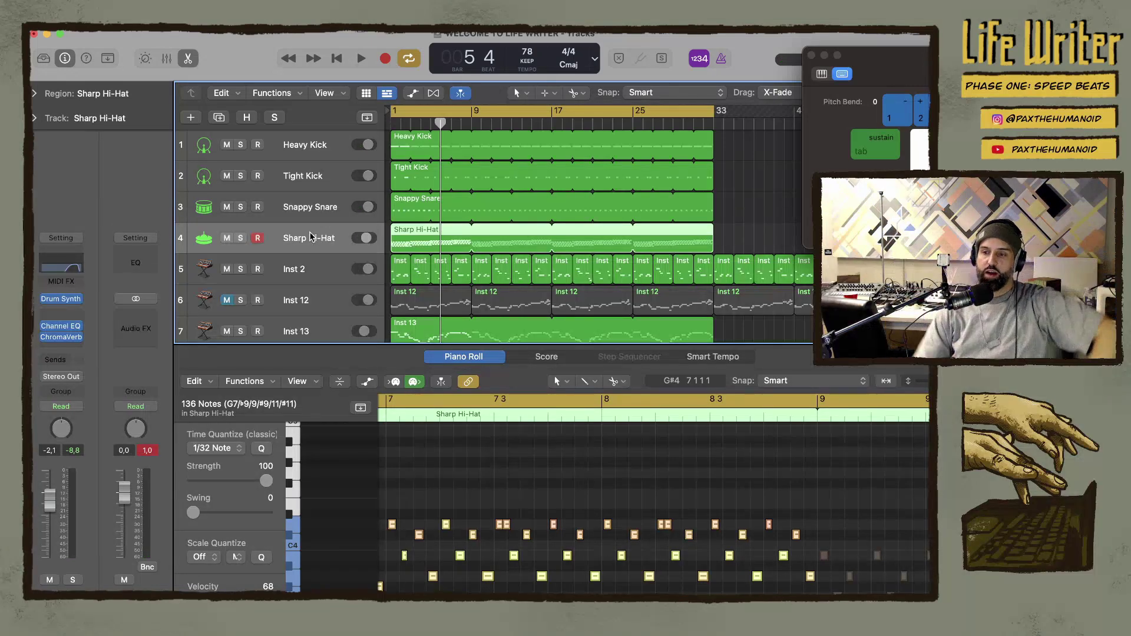
Insert a stereo Limiter on the Stereo Out channel and start playback from bar 1
click(148, 319)
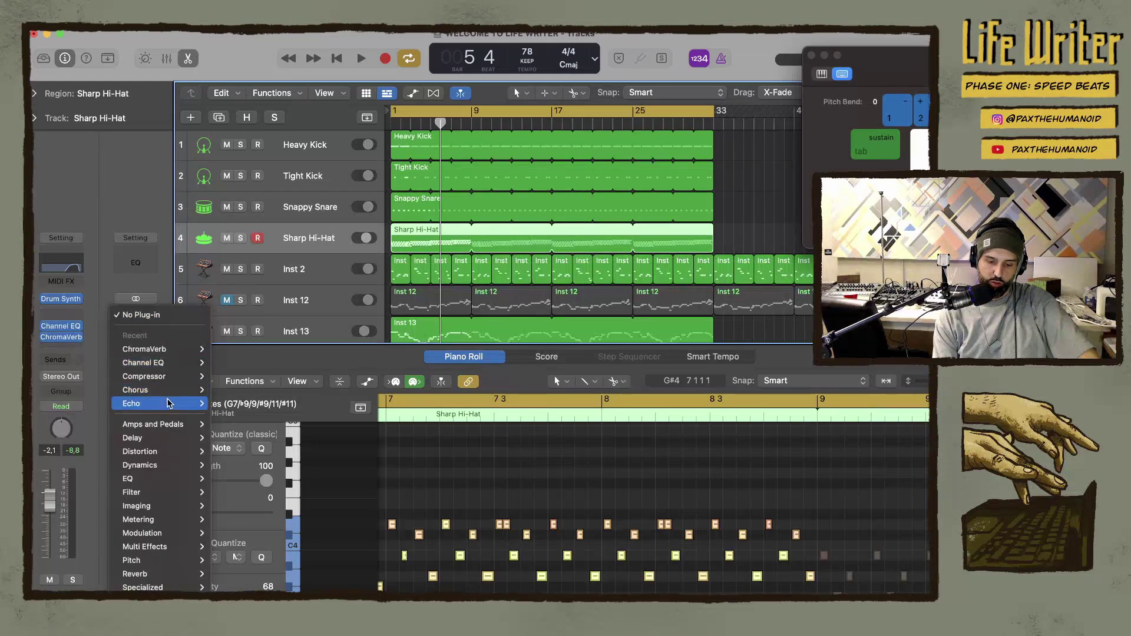
mouse_move(174, 385)
mouse_move(172, 467)
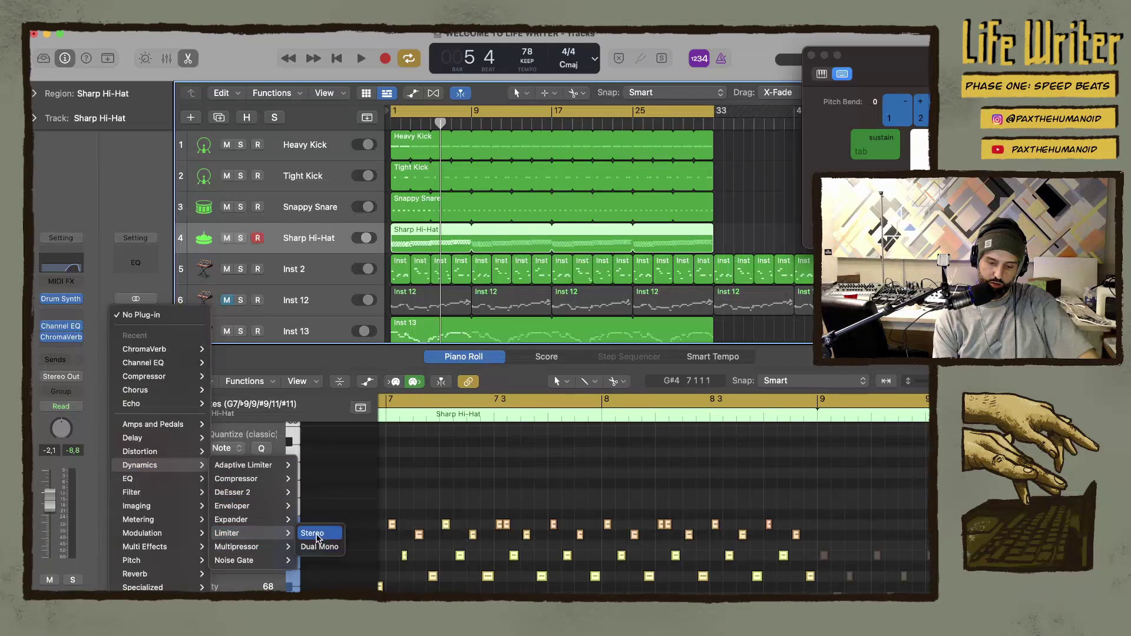
click(313, 534)
key(space)
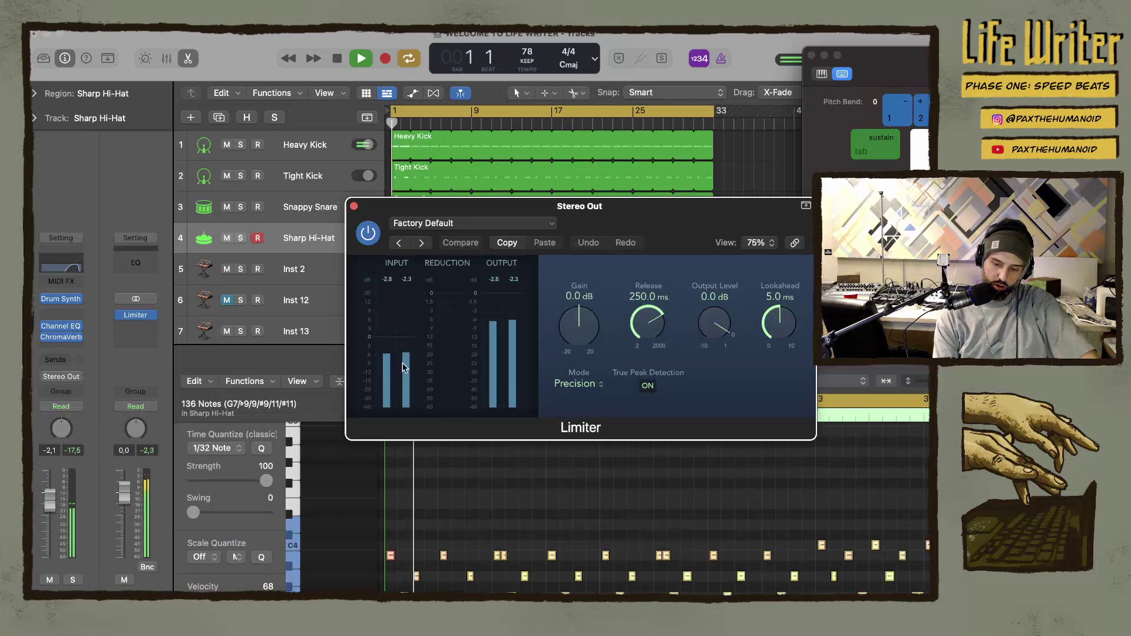
Set the Stereo Out Limiter's gain to +7.8 dB and its output level to -2.6 dB during playback
drag(580, 321, 585, 297)
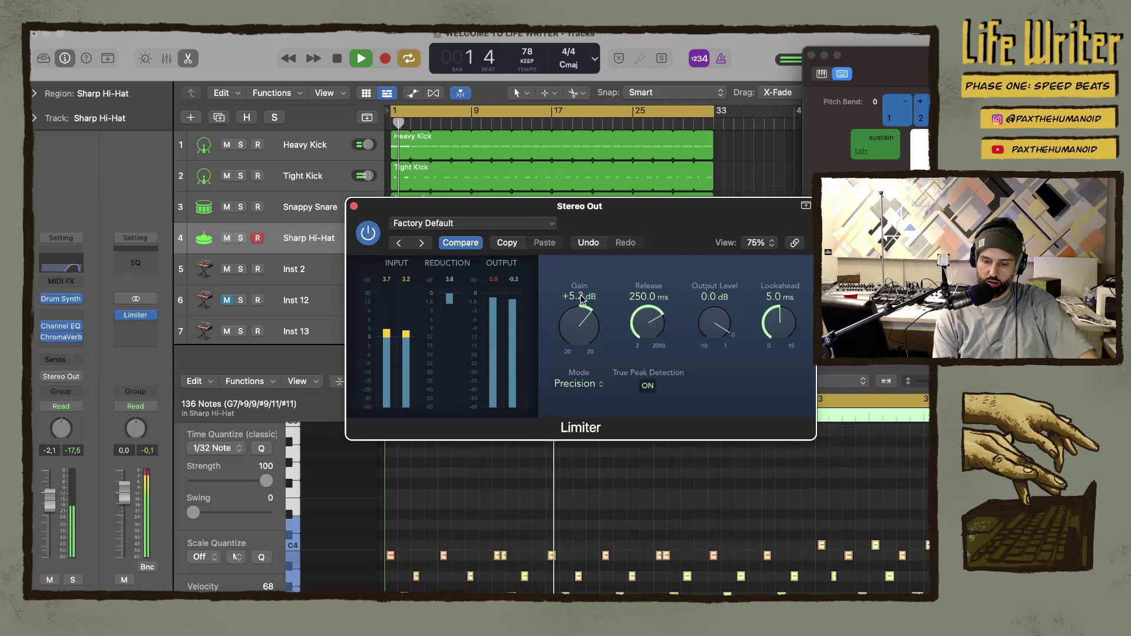
mouse_move(715, 323)
mouse_down()
mouse_move(701, 321)
mouse_move(702, 333)
mouse_up()
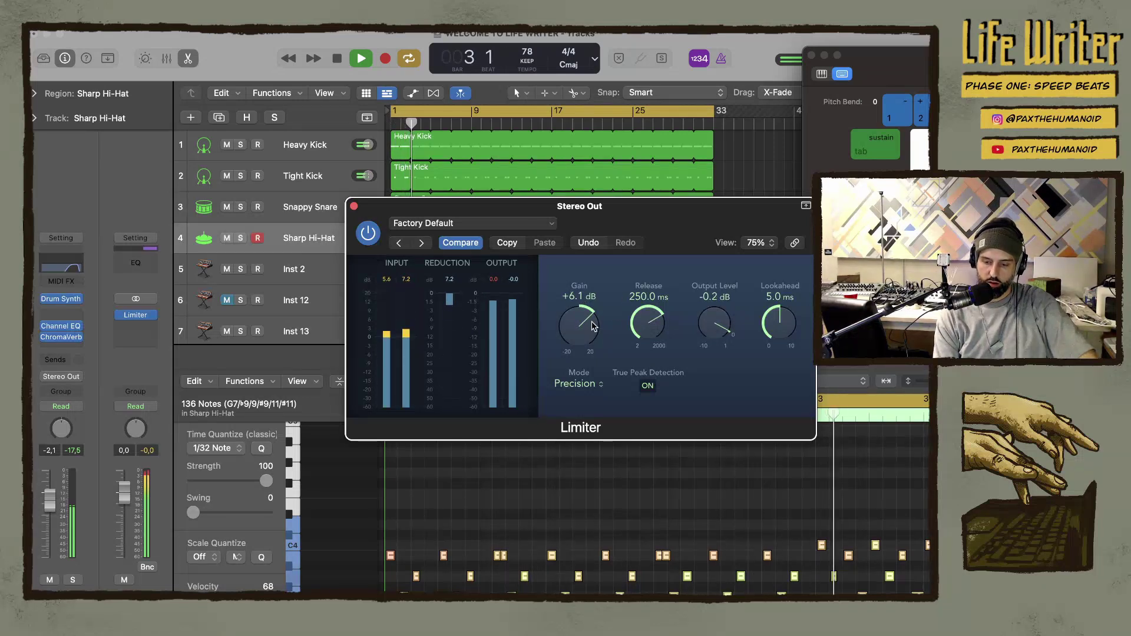
drag(576, 323, 571, 332)
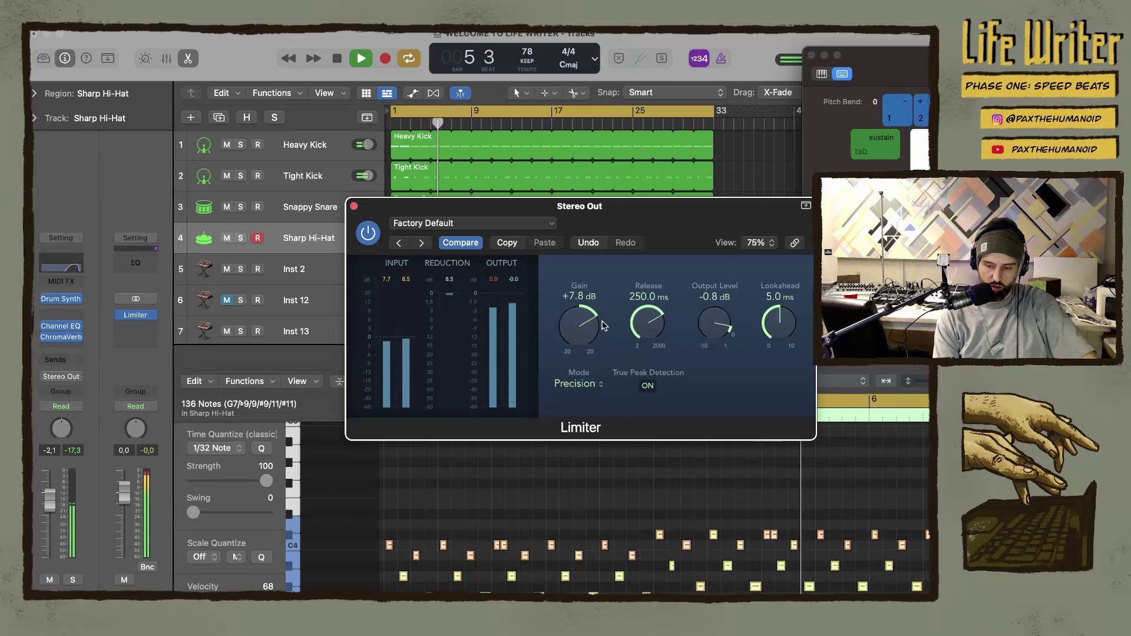
mouse_move(712, 320)
mouse_down()
mouse_move(707, 345)
mouse_move(713, 328)
mouse_up()
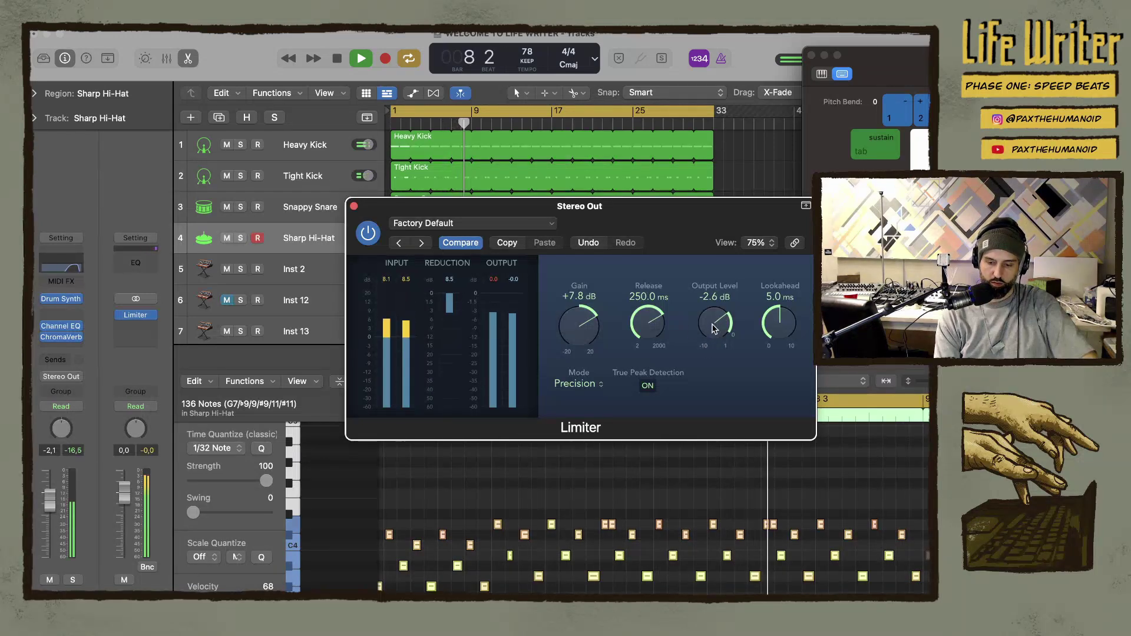
click(354, 208)
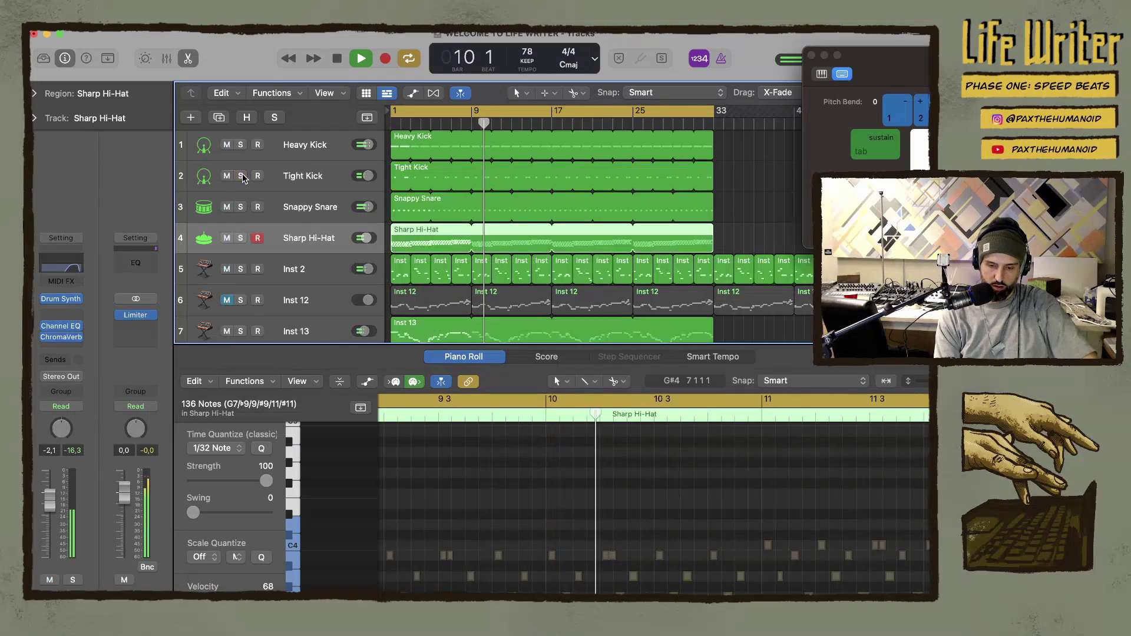
Compare the mix with the Limiter bypassed, reset the output peak reading, and set the Limiter's gain to +4.1 dB and output level to -1.6 dB
mouse_move(119, 316)
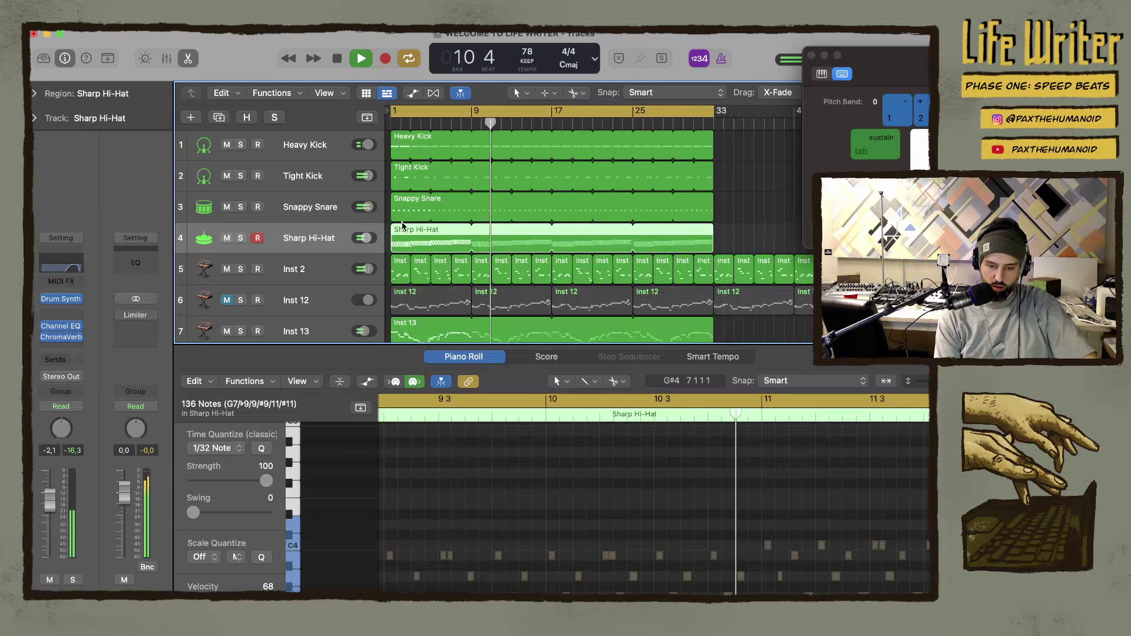
click(147, 451)
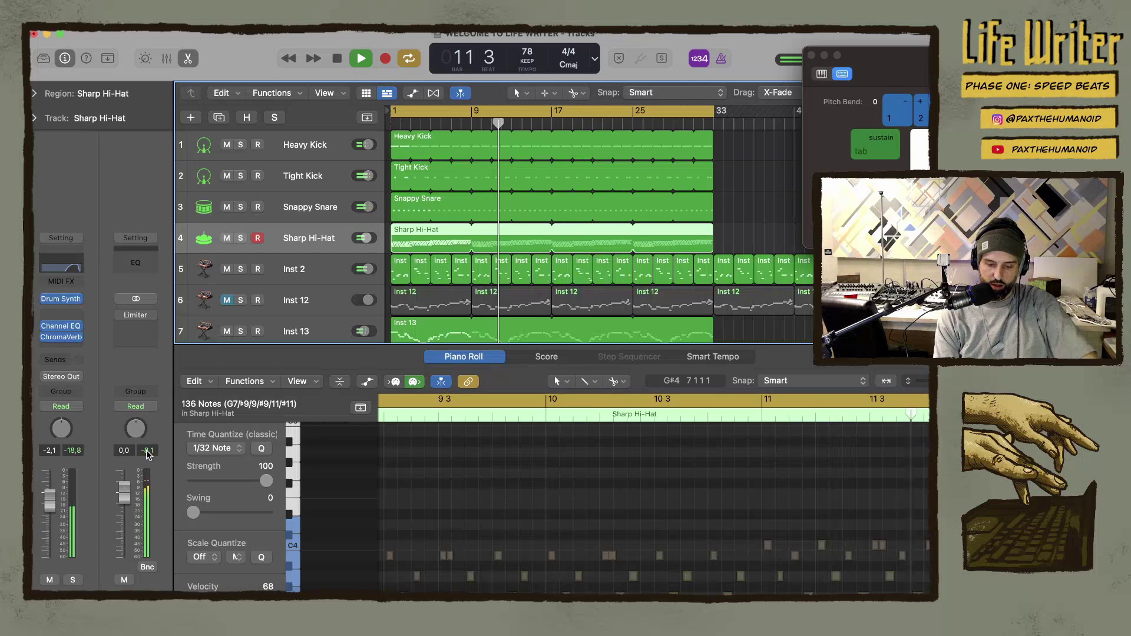
click(137, 318)
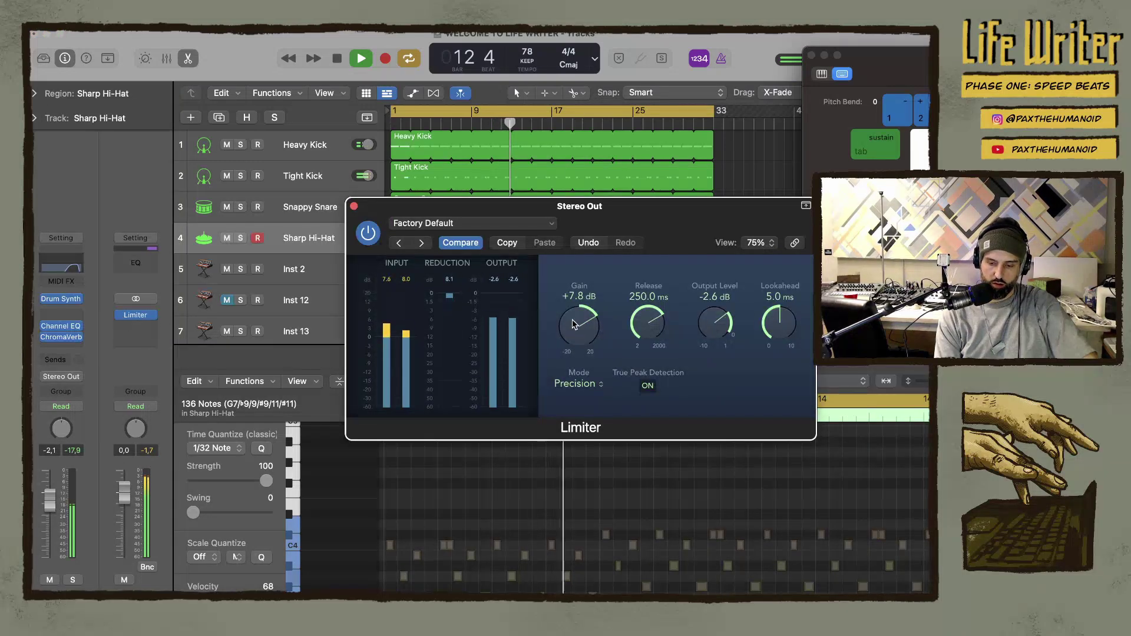
drag(575, 324, 572, 341)
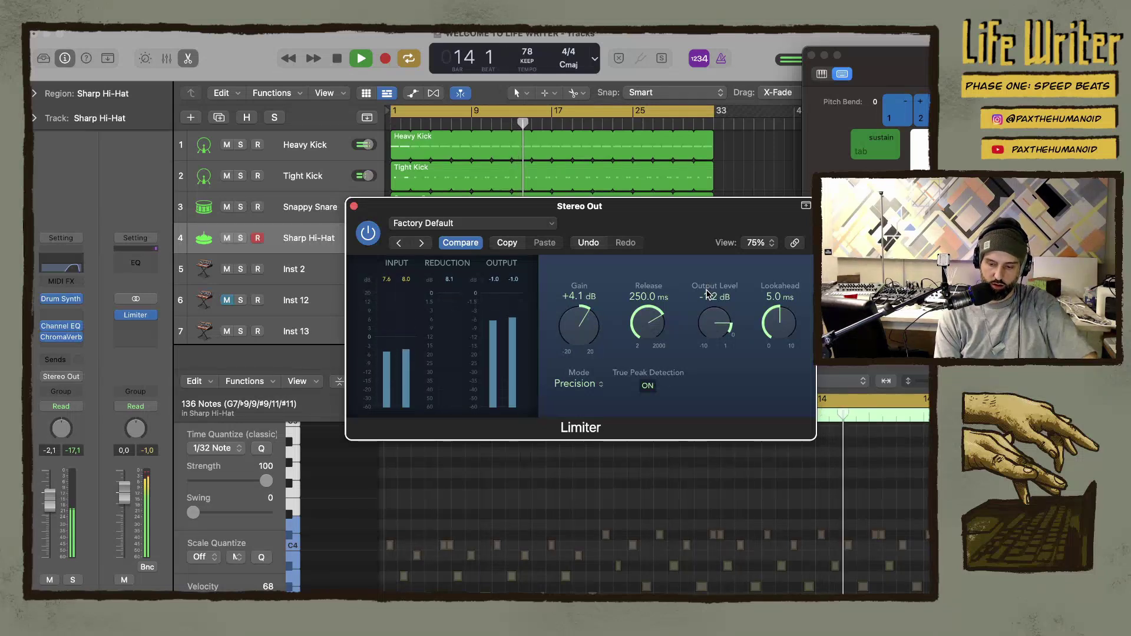
drag(707, 295, 708, 301)
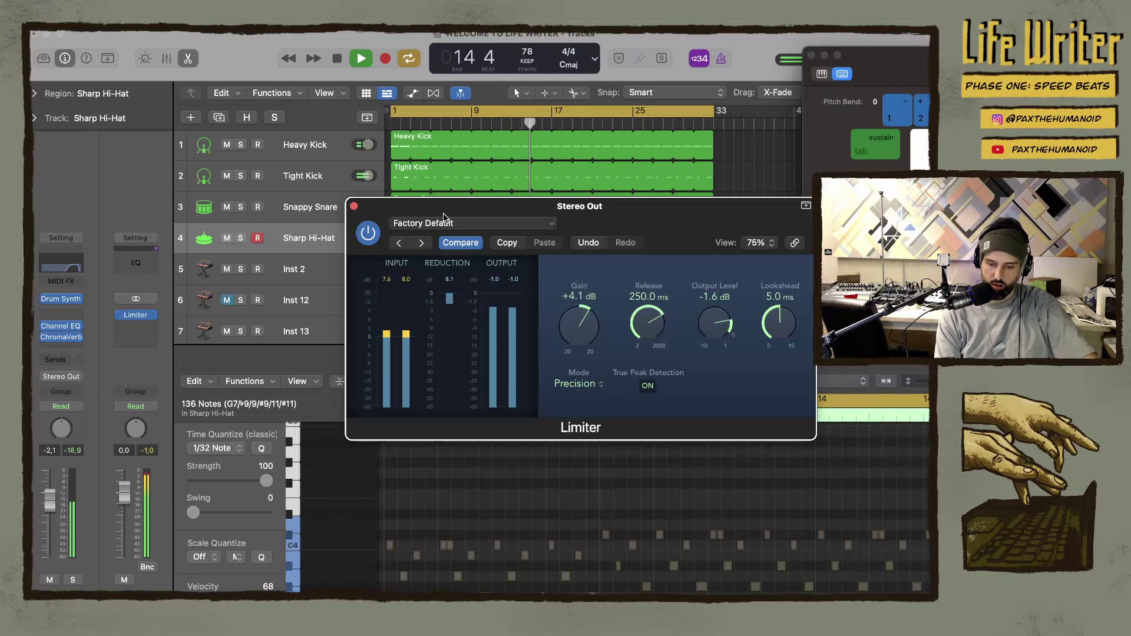
key(super+w)
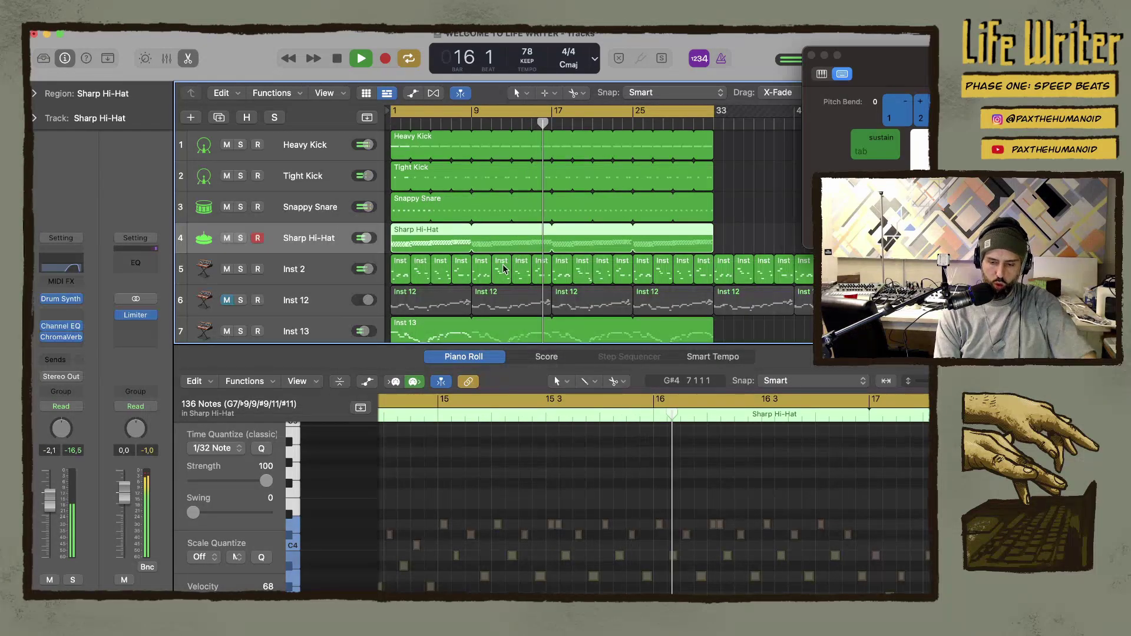
Look over the tracks during loop playback and check the Sharp Hi-Hat track's ChromaVerb settings
scroll(502, 269, down, 6)
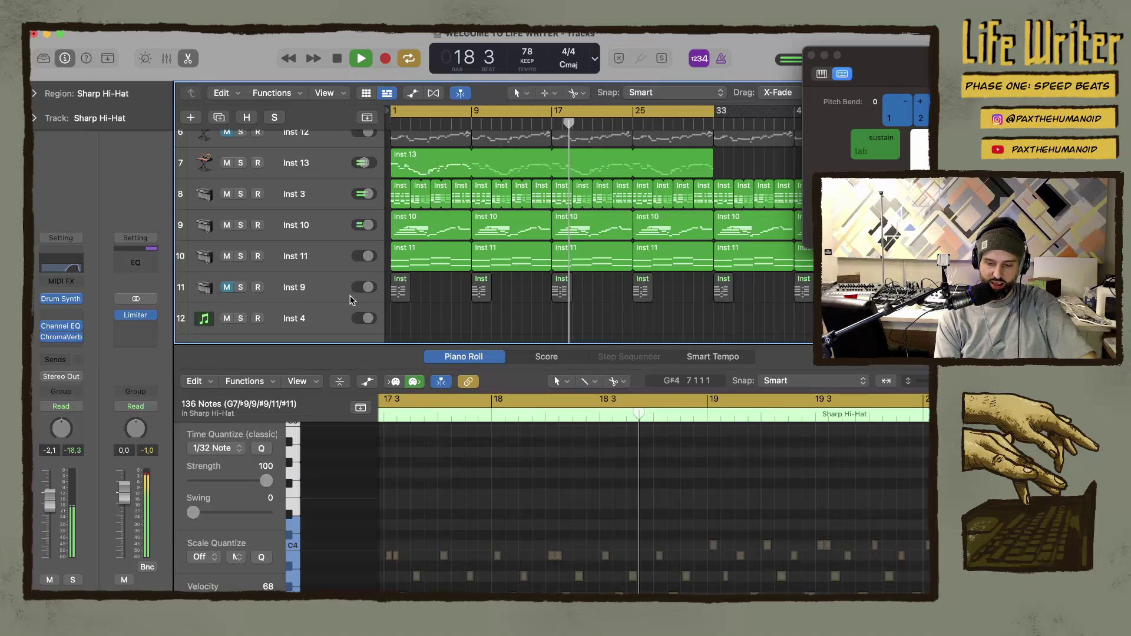
scroll(461, 187, up, 5)
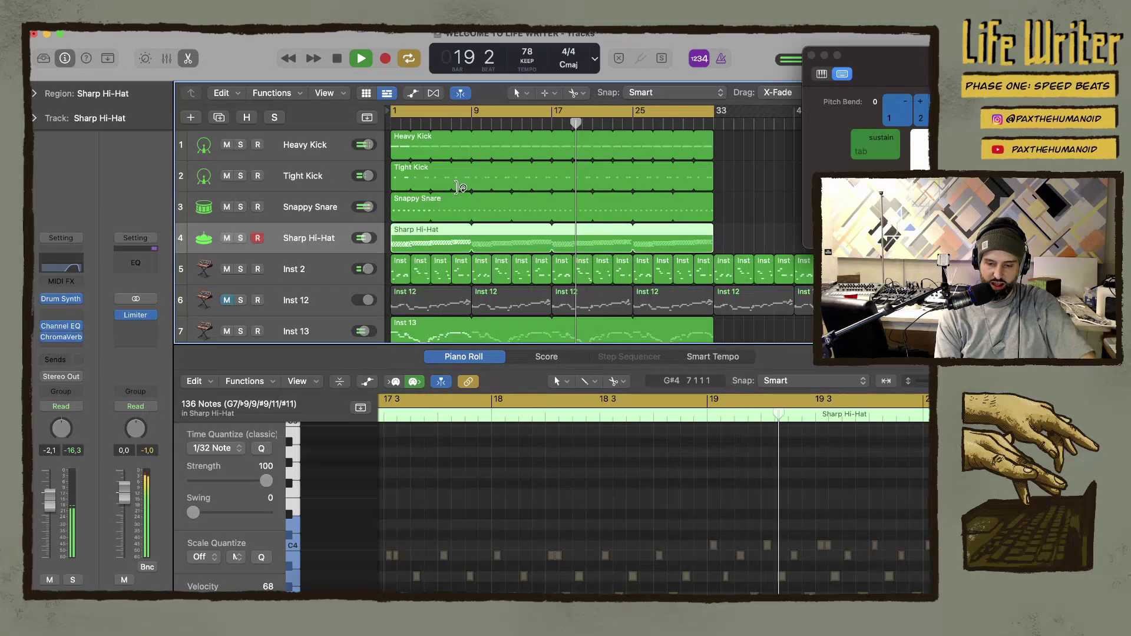
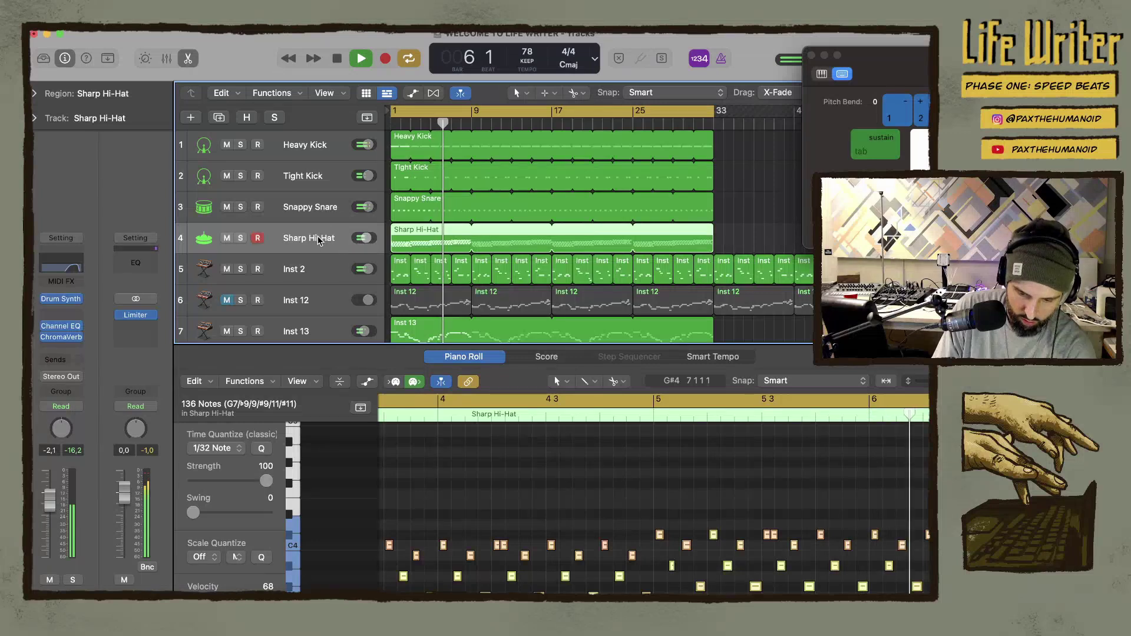
click(64, 337)
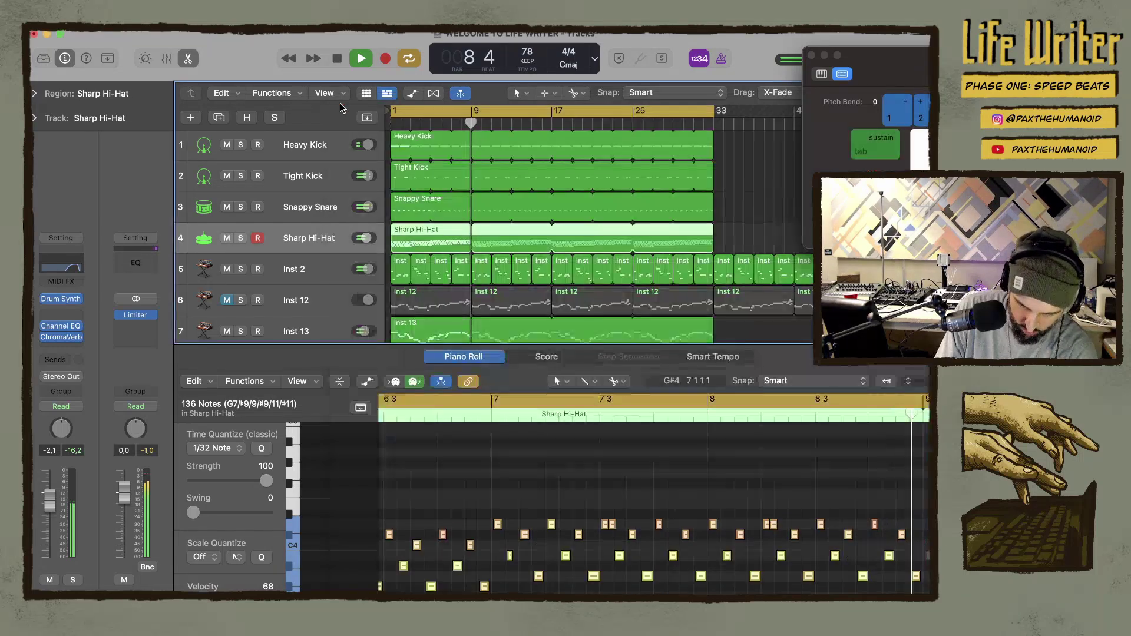
key(super+w)
Audition the Inst 3 track in solo and set its volume to -4.7 dB
click(298, 213)
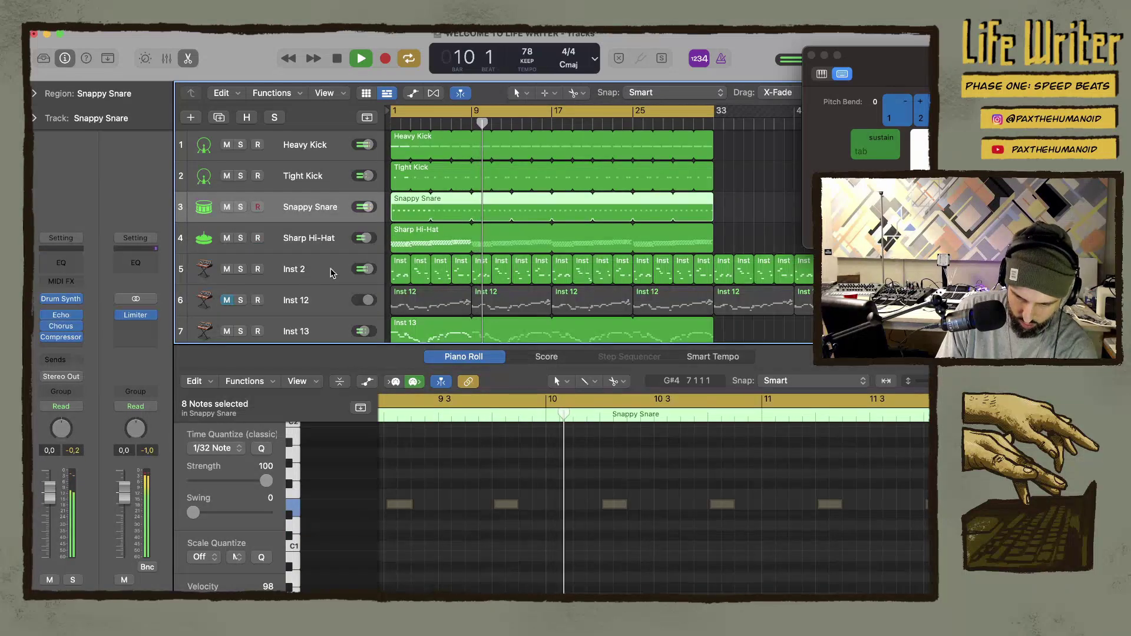
scroll(318, 275, down, 5)
scroll(331, 272, down, 2)
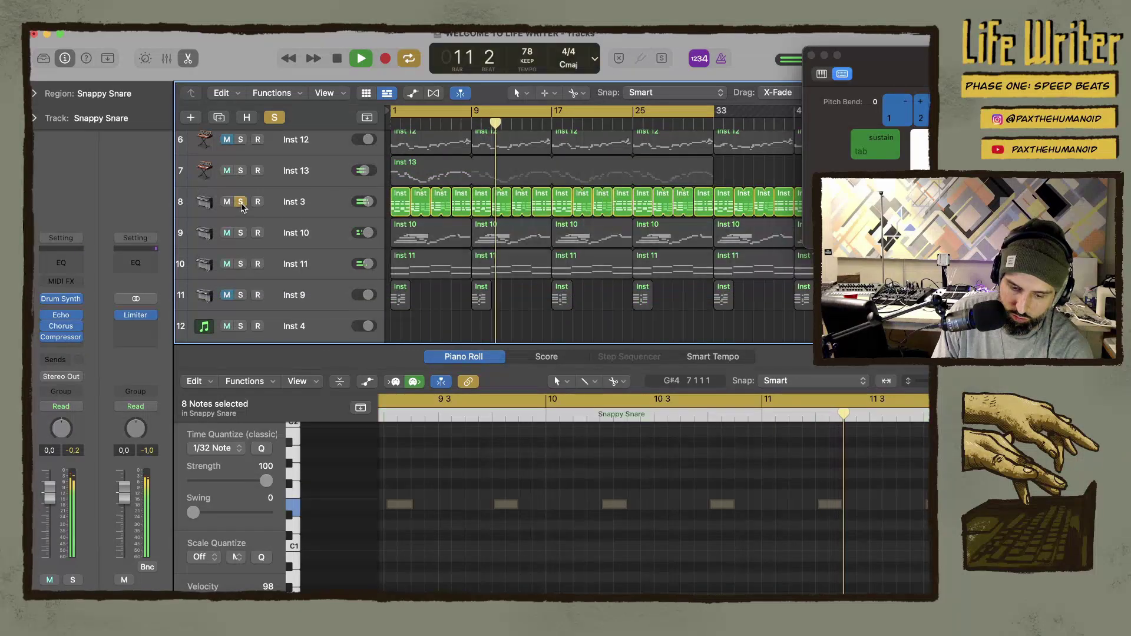
click(332, 204)
drag(364, 201, 364, 217)
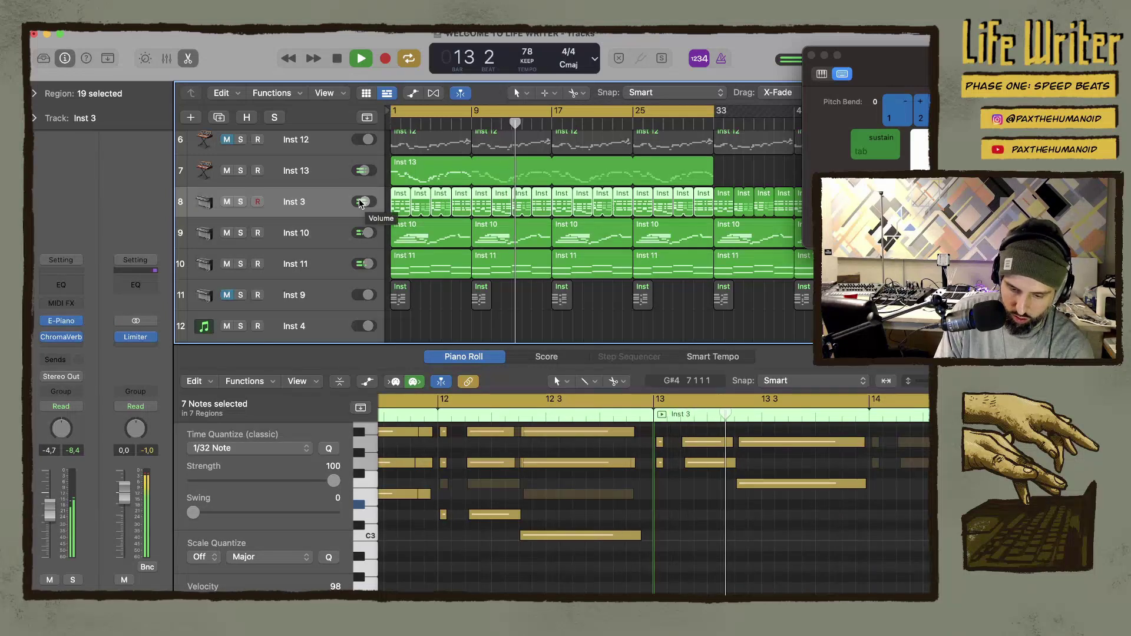
Insert a stereo Chorus after ChromaVerb on the Inst 3 track and set its rate to 0.233 Hz
click(61, 348)
mouse_move(95, 433)
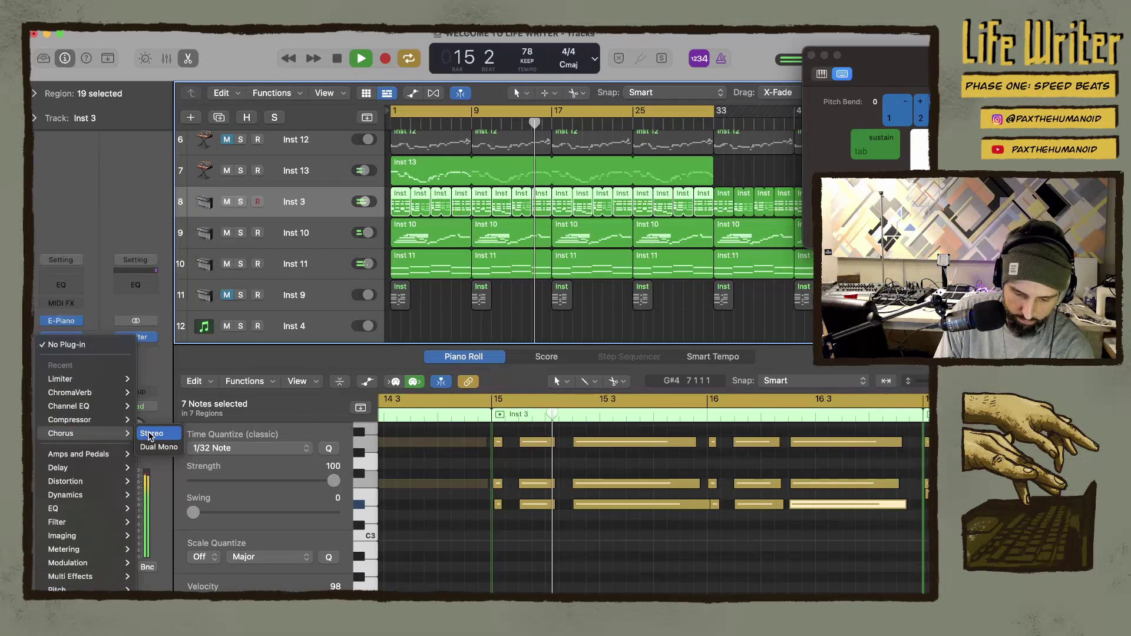
click(361, 324)
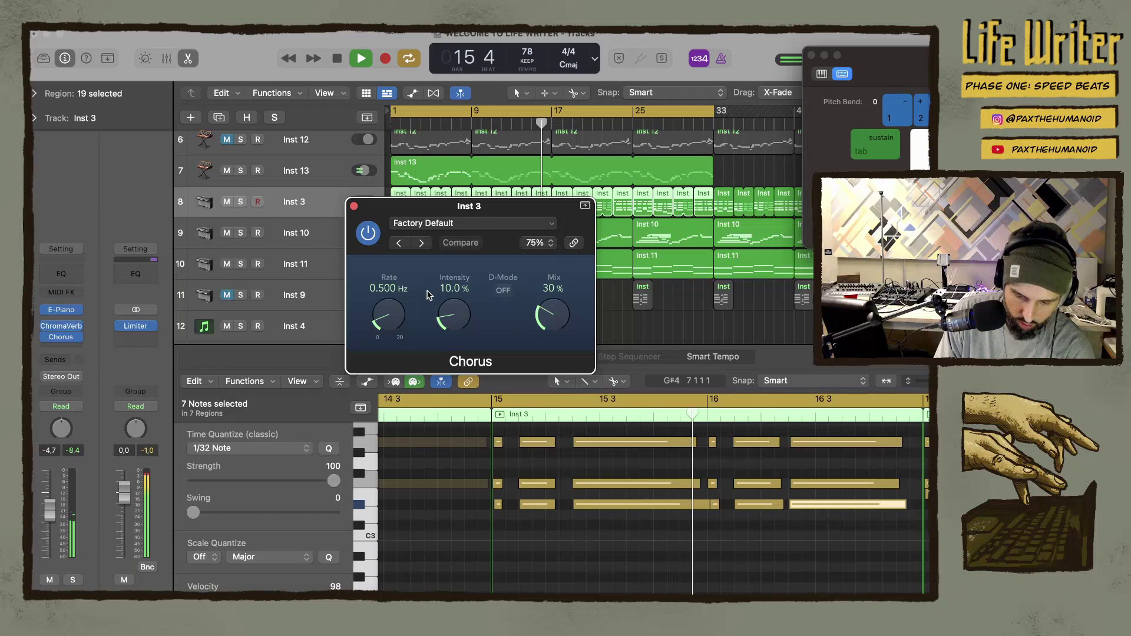
drag(387, 315, 388, 327)
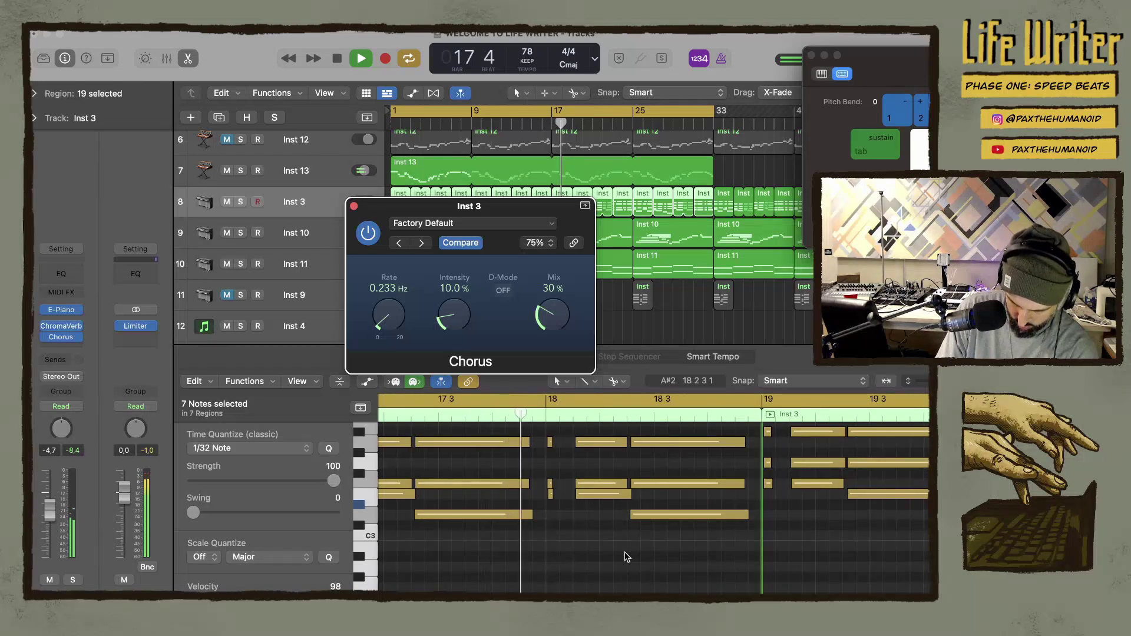
Shift the two upper F notes of the chord between beats 1 and 2 of bar 16 in Inst 3 slightly later
scroll(538, 548, left, 5)
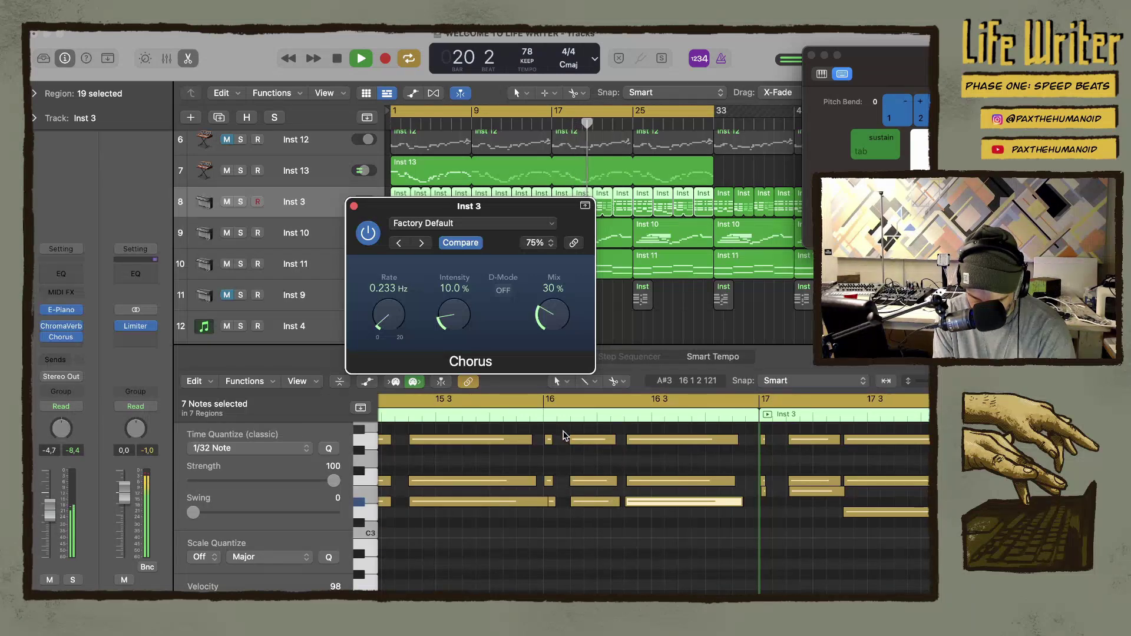
drag(564, 433, 585, 443)
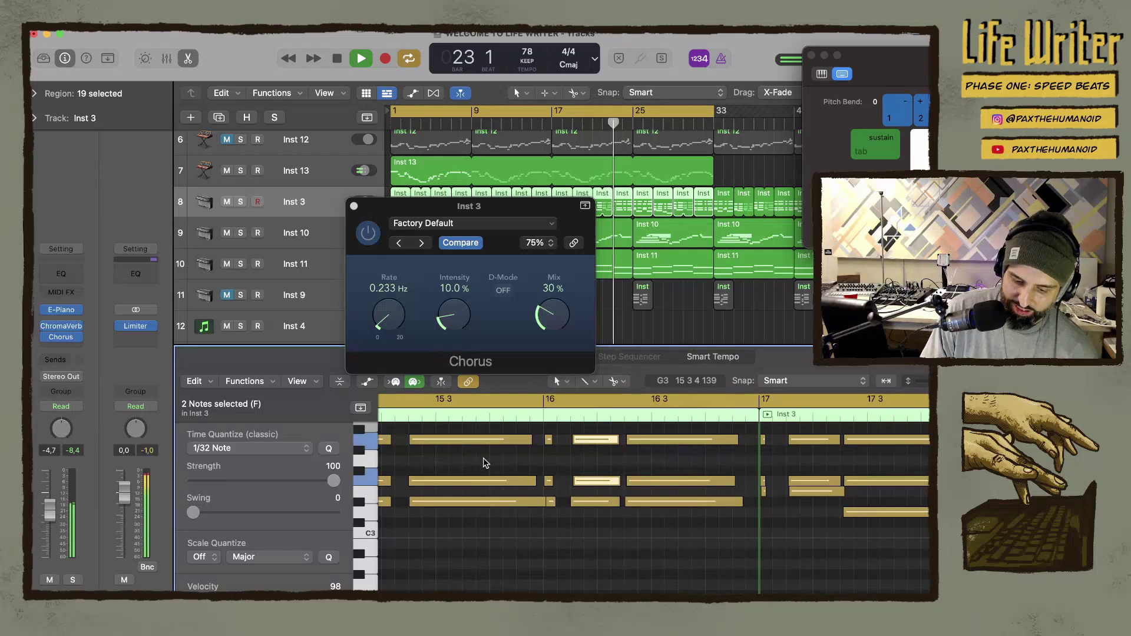
scroll(483, 459, left, 3)
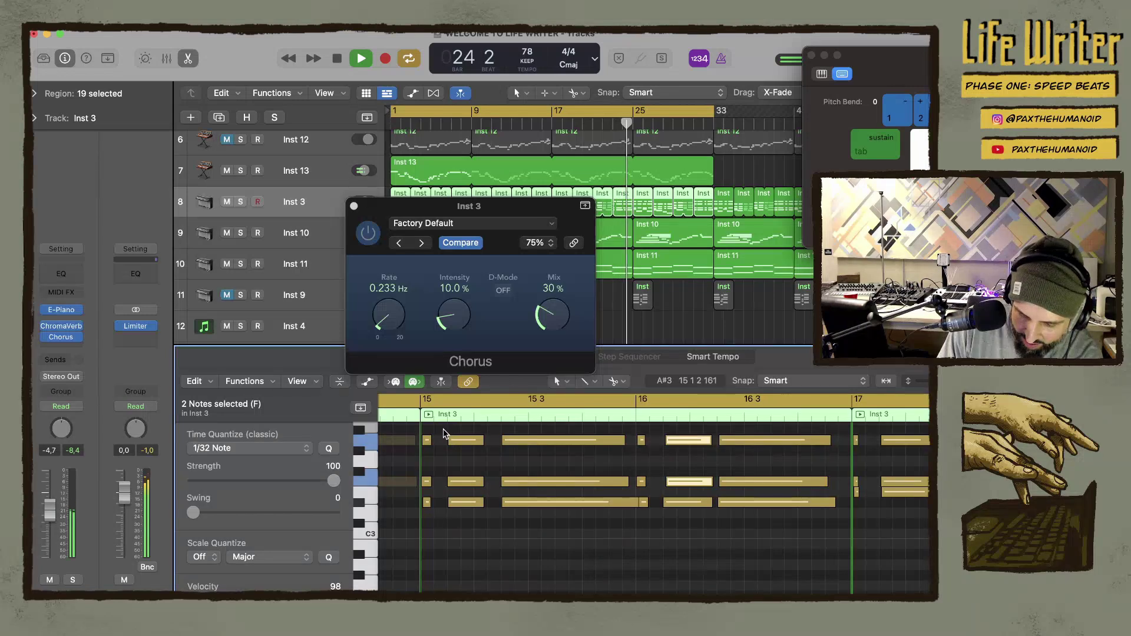
Try to shift the three notes of the second chord in bar 15 of Inst 3 slightly earlier
drag(445, 435, 522, 519)
drag(469, 482, 462, 483)
click(458, 469)
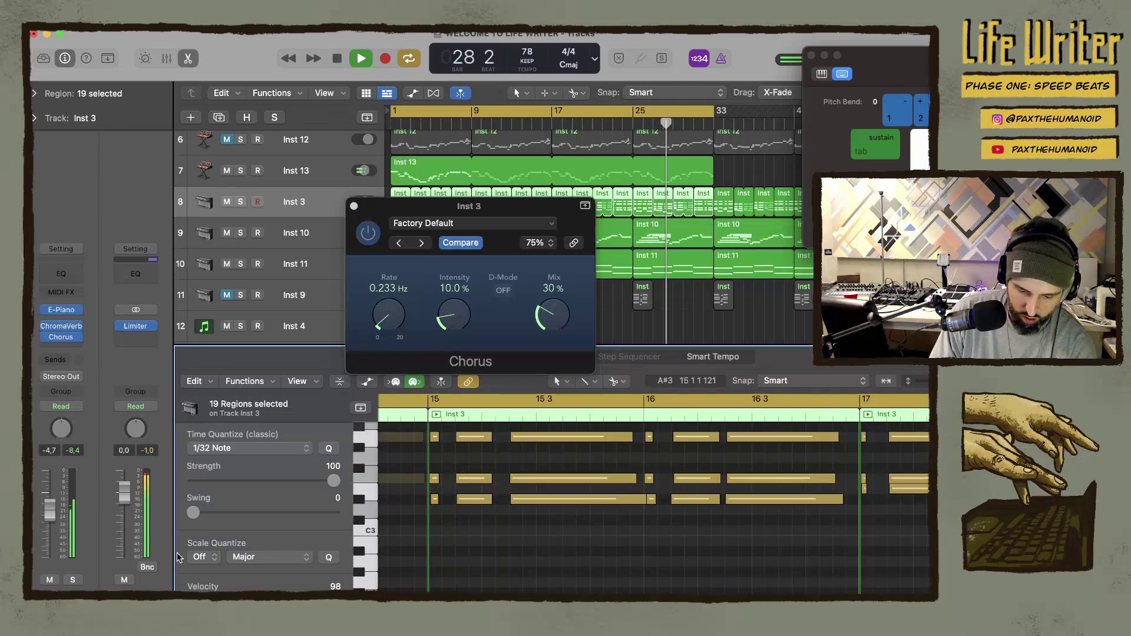
Set the Inst 3 track's volume to -2.5 dB and its Chorus to 5.5% intensity and 56% mix
drag(60, 511, 52, 501)
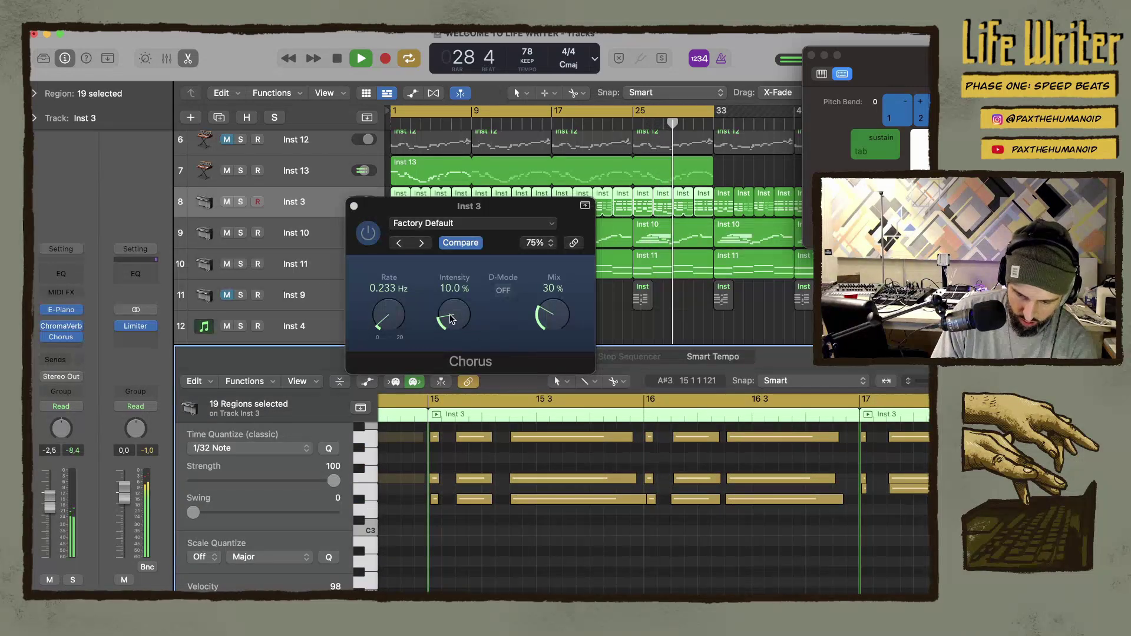
drag(452, 306, 389, 311)
drag(554, 323, 534, 275)
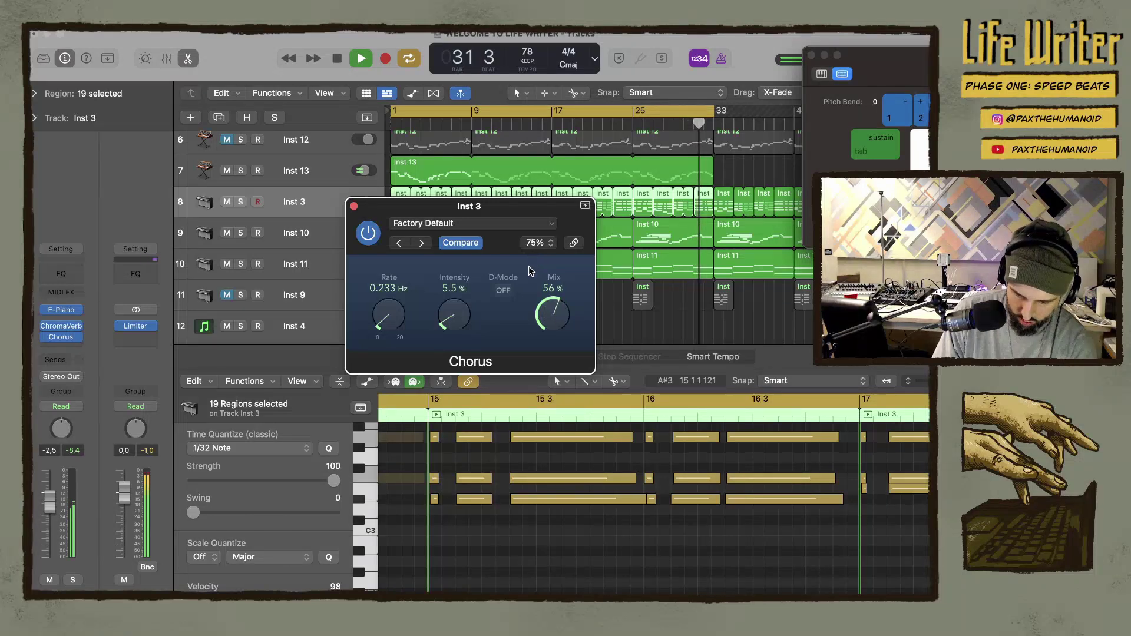
Quantize all notes in the Inst 3 regions to 1/16 Note and shift them together slightly later
click(694, 549)
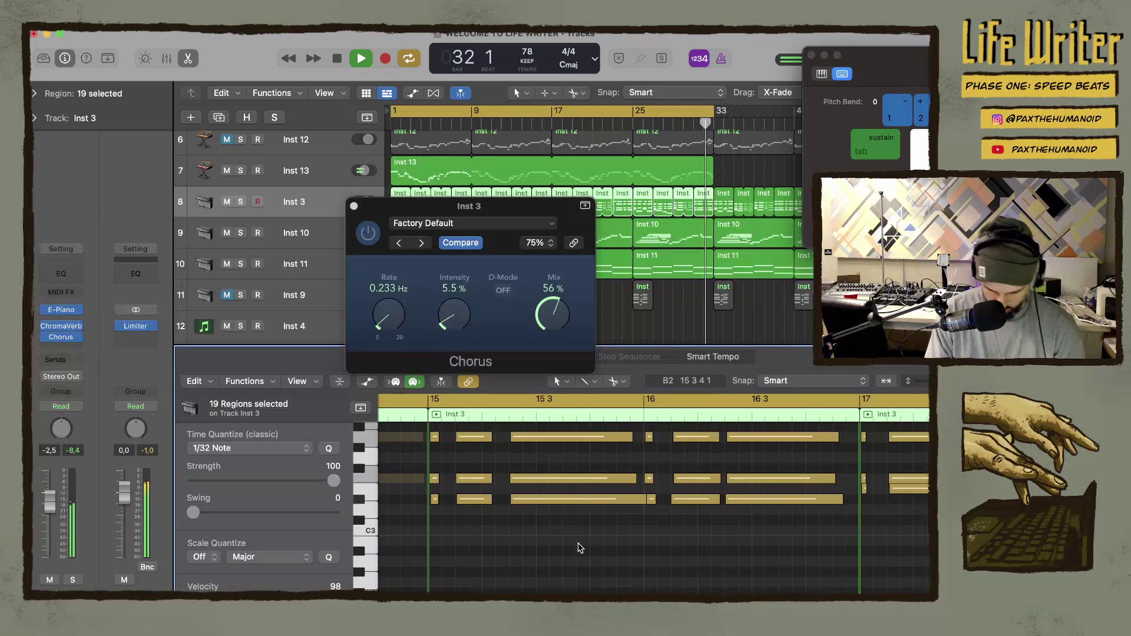
key(super+a)
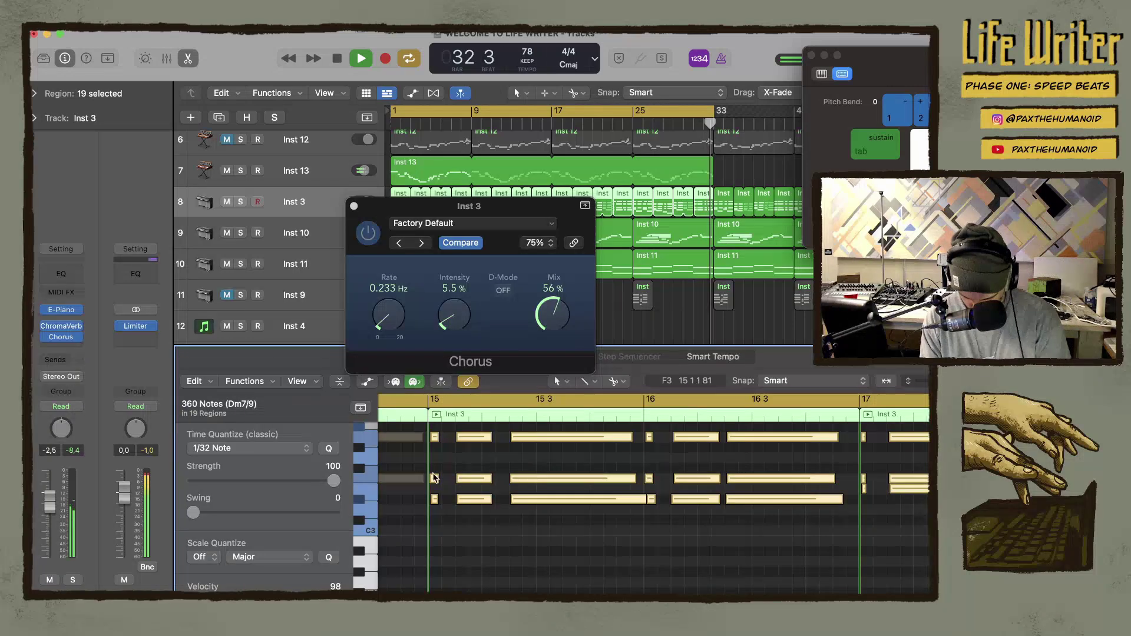
click(307, 450)
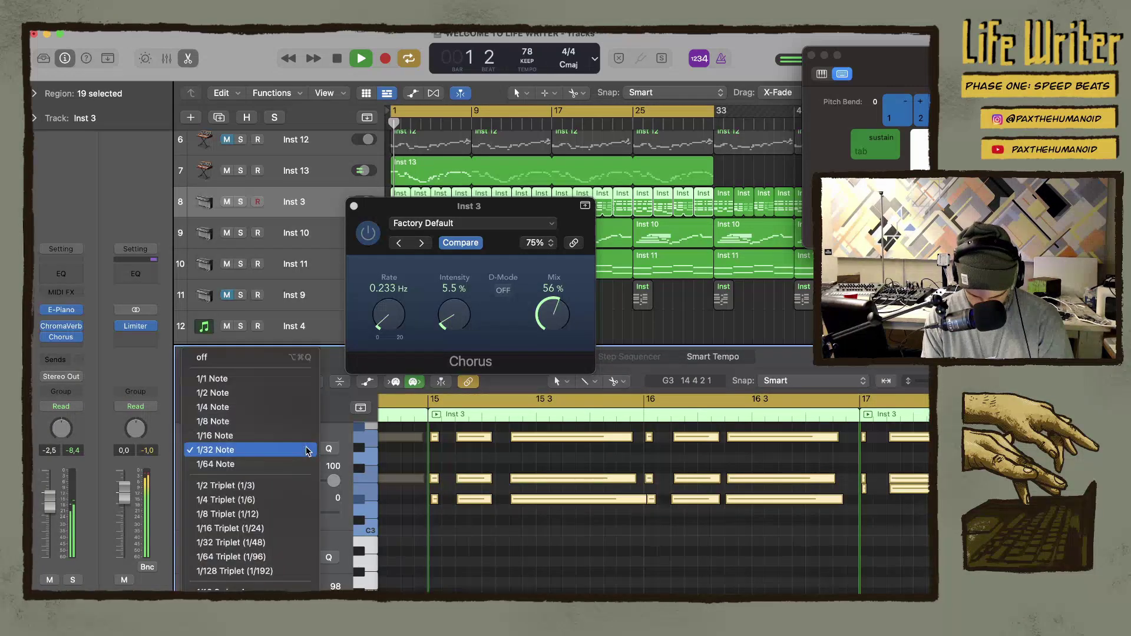
click(271, 436)
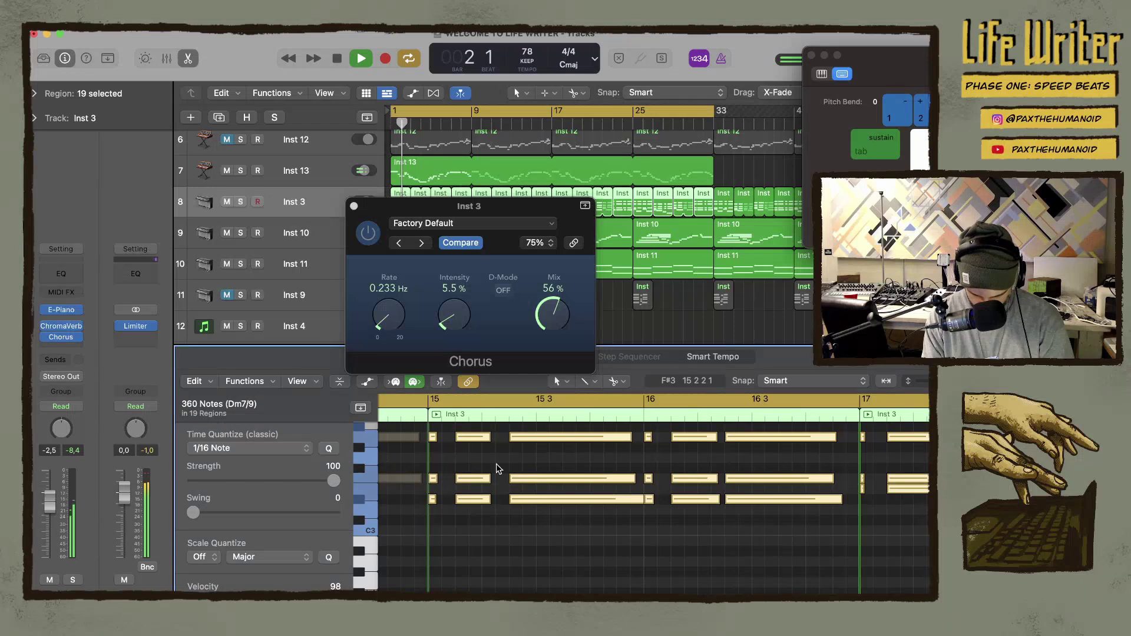
drag(517, 437, 521, 437)
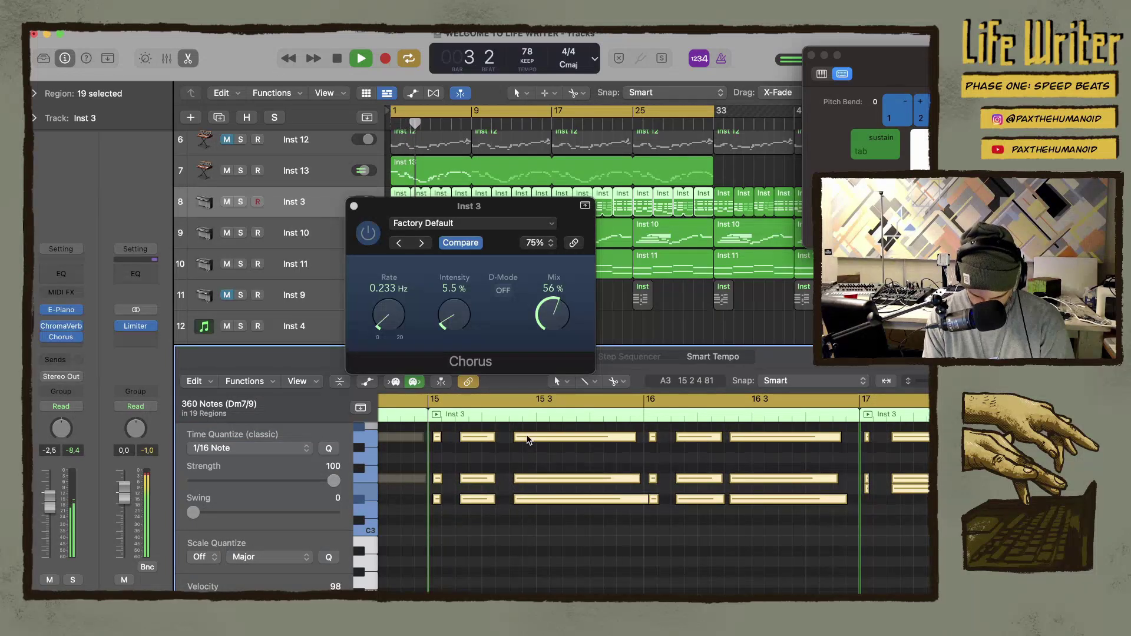
click(489, 453)
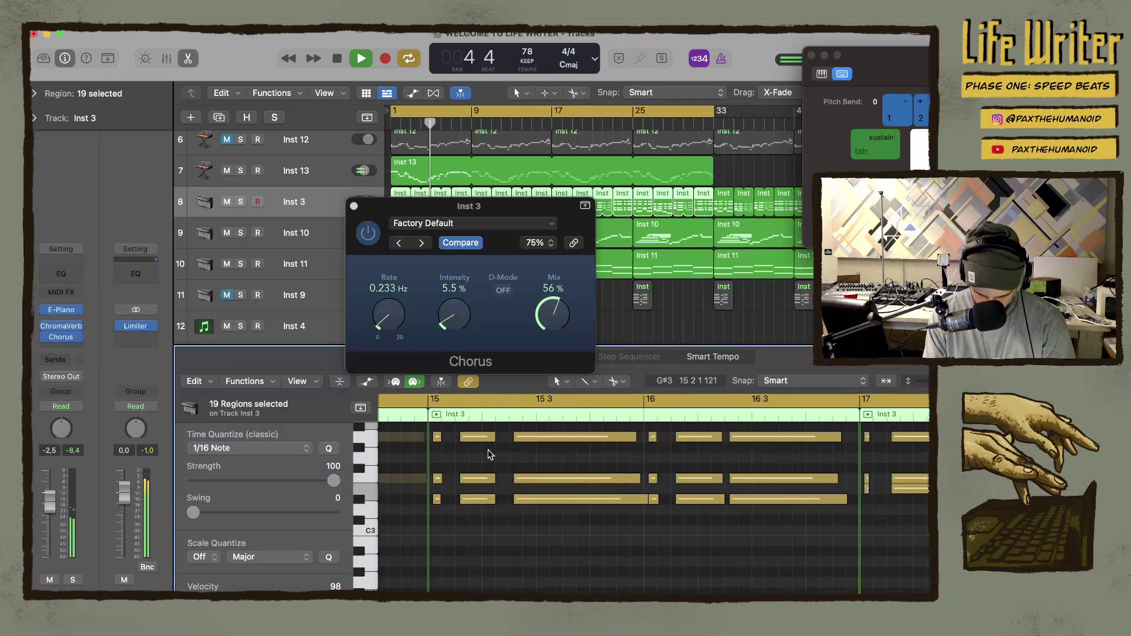
click(355, 207)
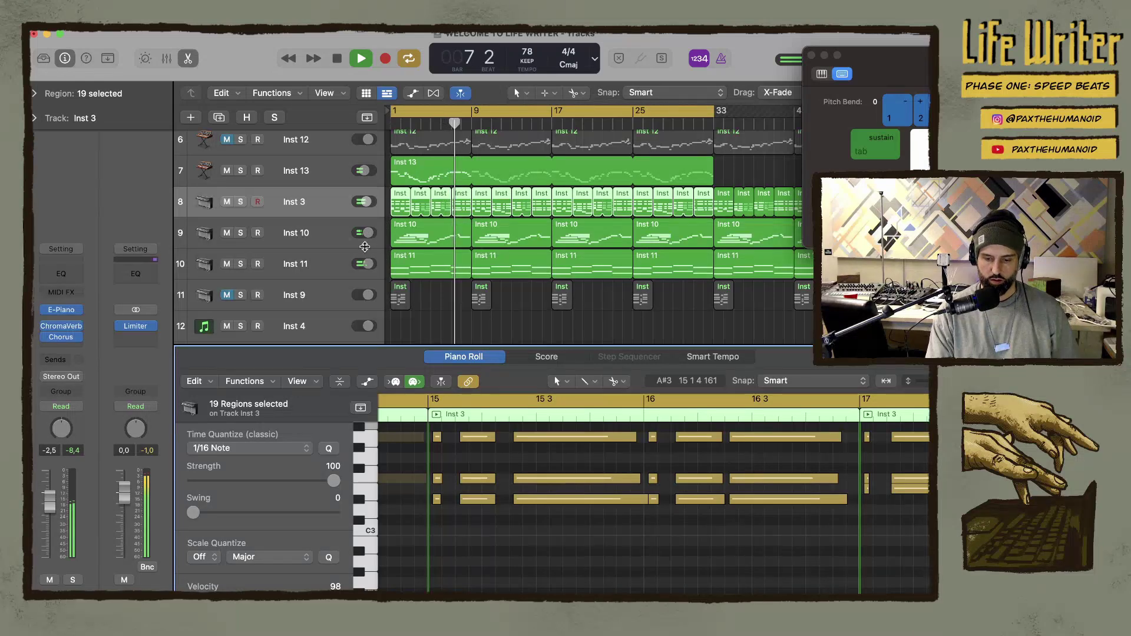
Audition the Inst 13 track in solo and set its volume to -8.6 dB
click(240, 171)
click(241, 171)
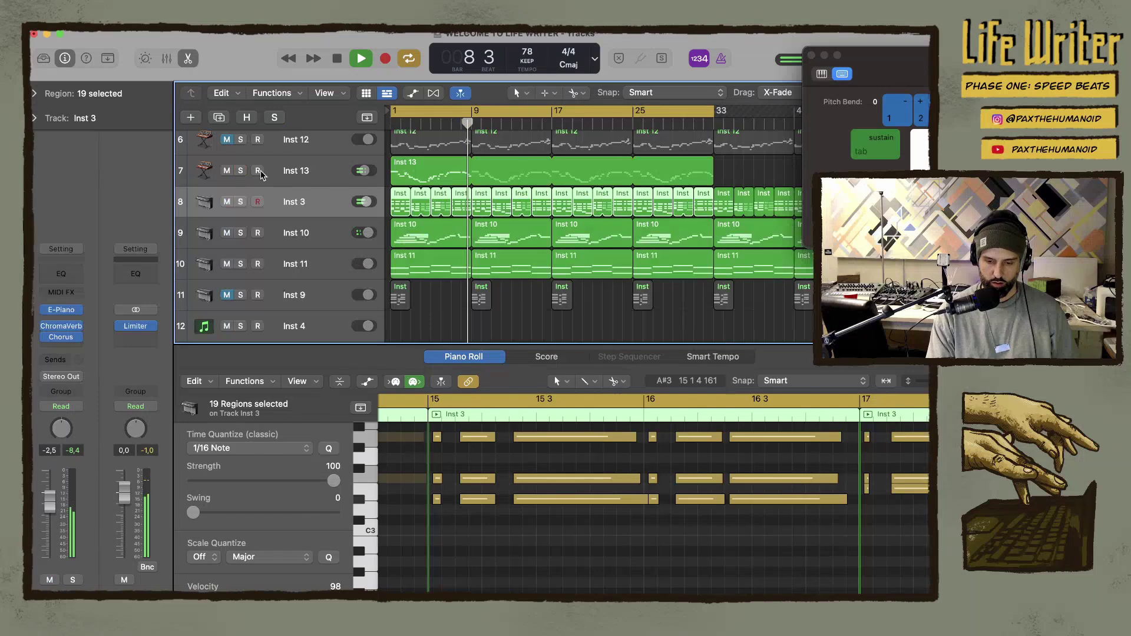
click(330, 171)
drag(361, 170, 360, 170)
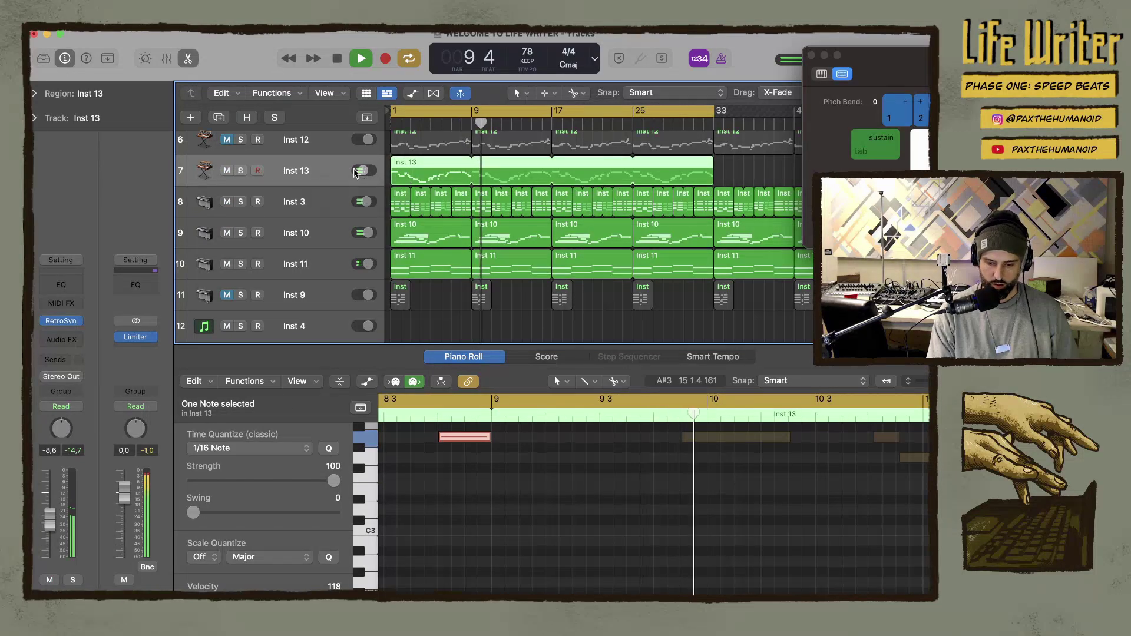
Audition the Inst 10 track in solo and mute it
click(241, 233)
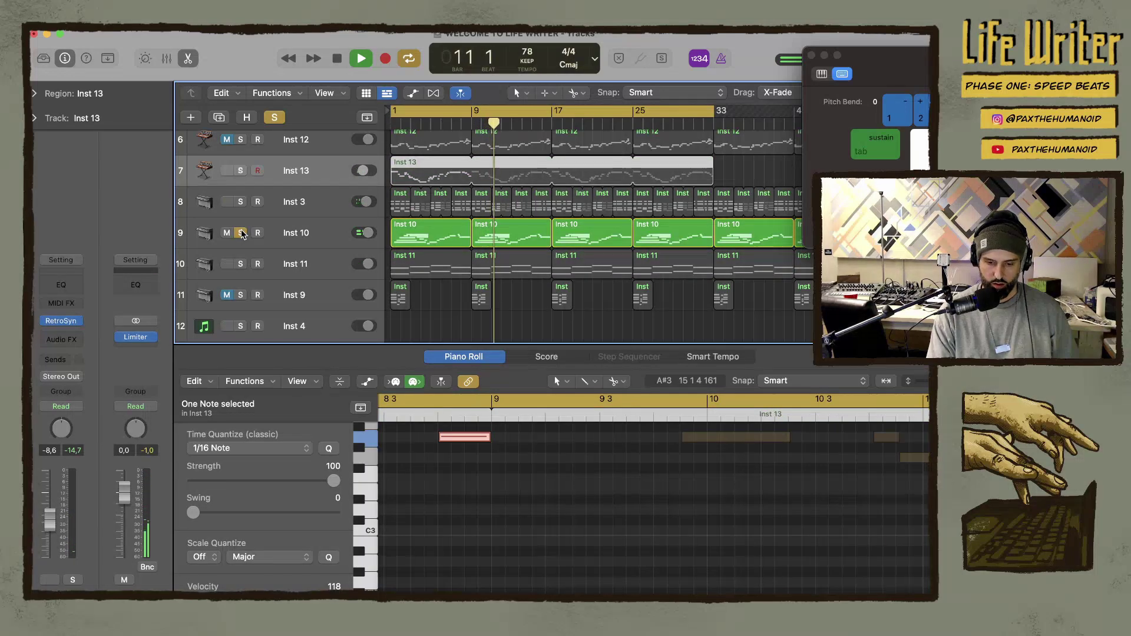
click(241, 234)
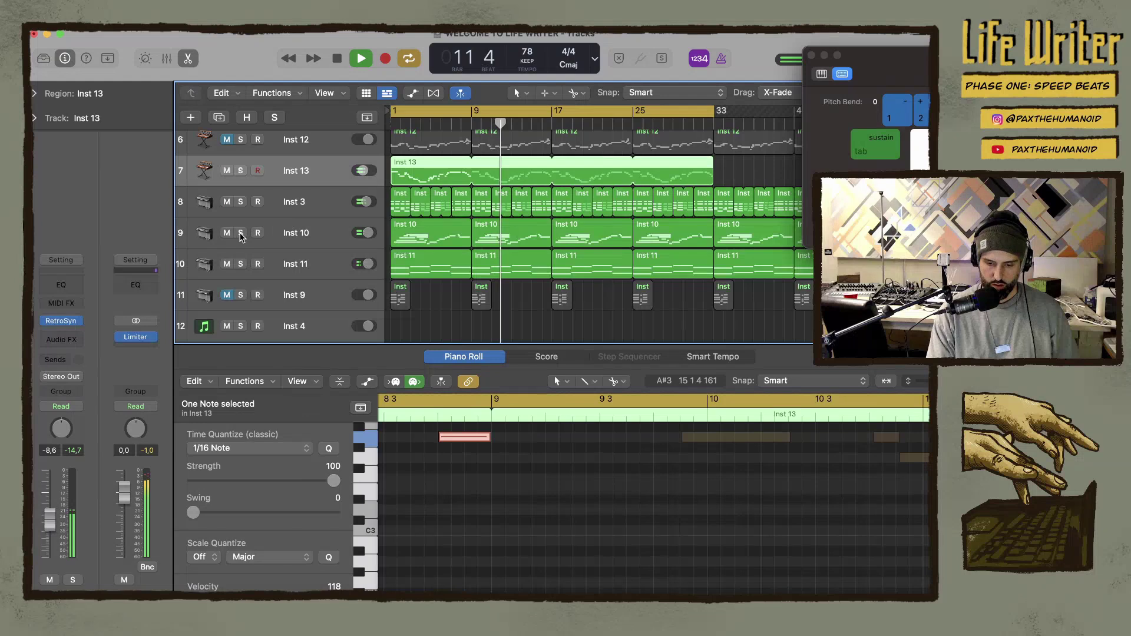
click(227, 233)
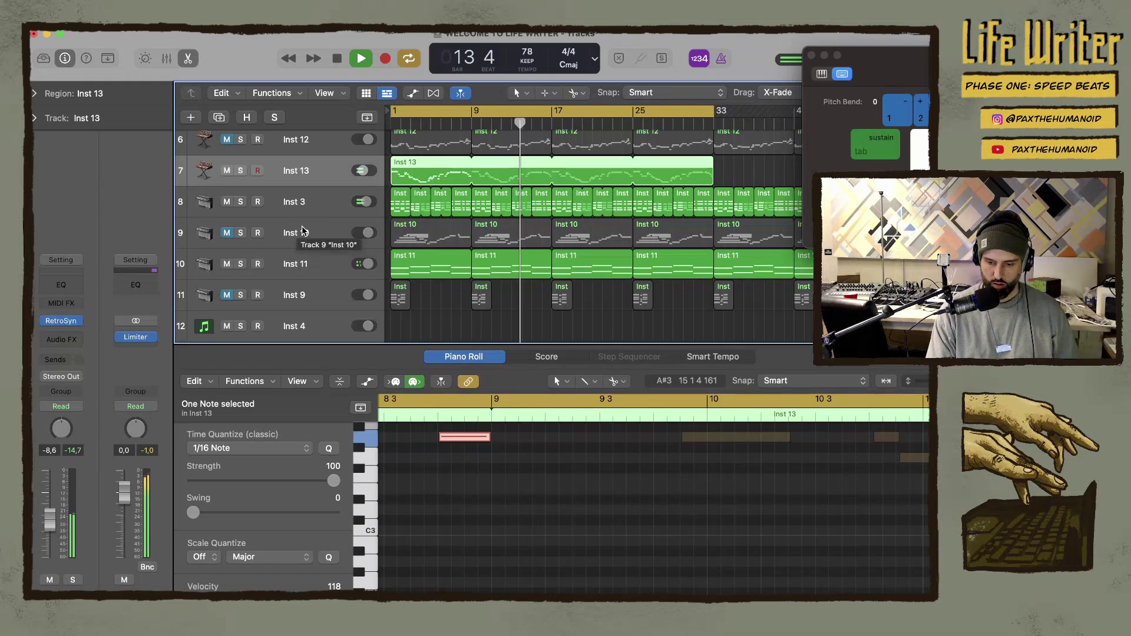
Shorten the cycle range to the first four bars and play the arrangement from bar 1
scroll(431, 217, down, 2)
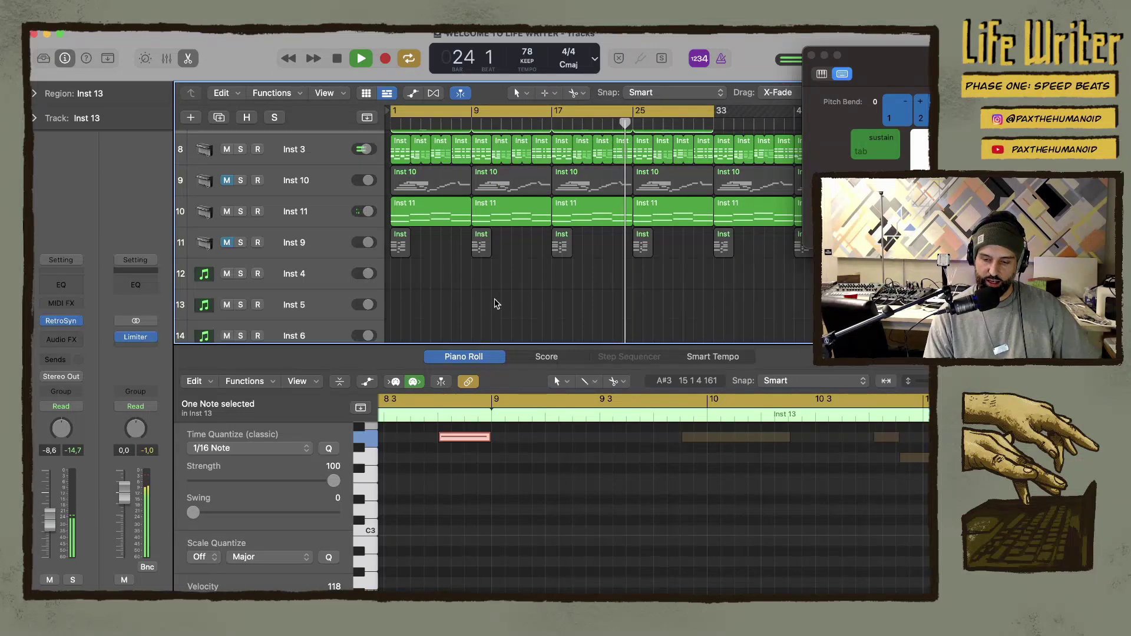
scroll(410, 304, up, 3)
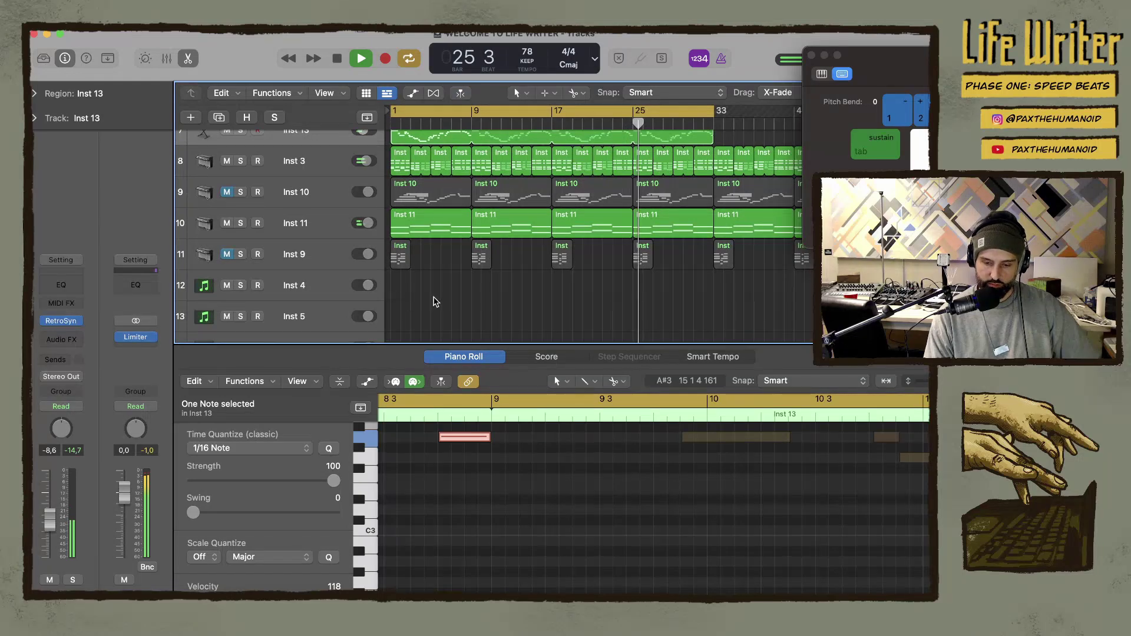
key(space)
click(314, 282)
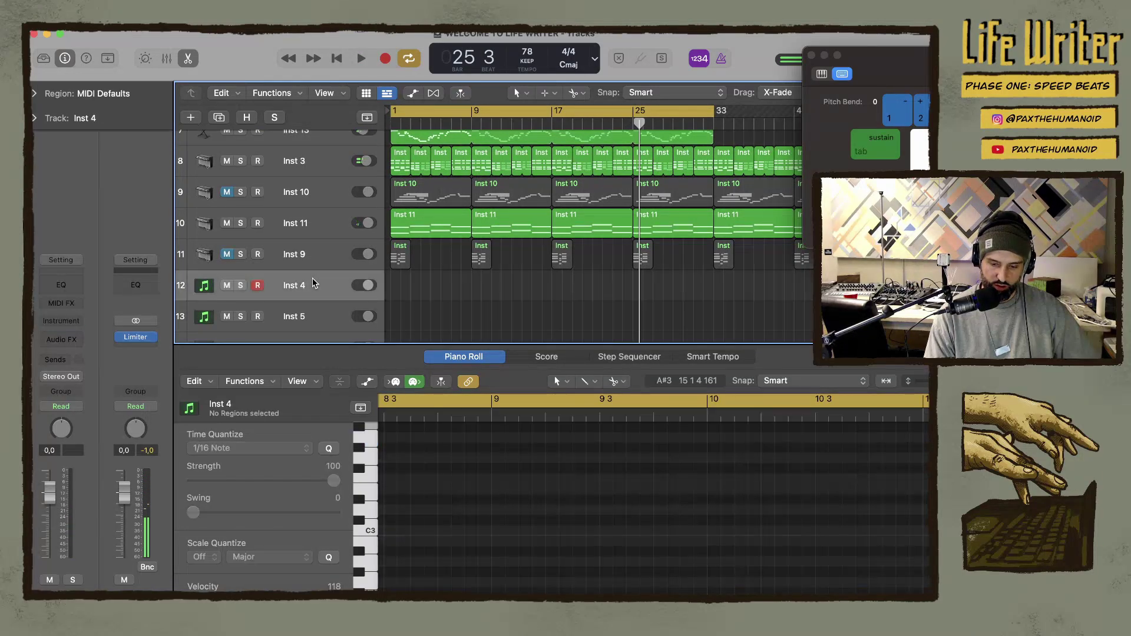
scroll(411, 288, up, 5)
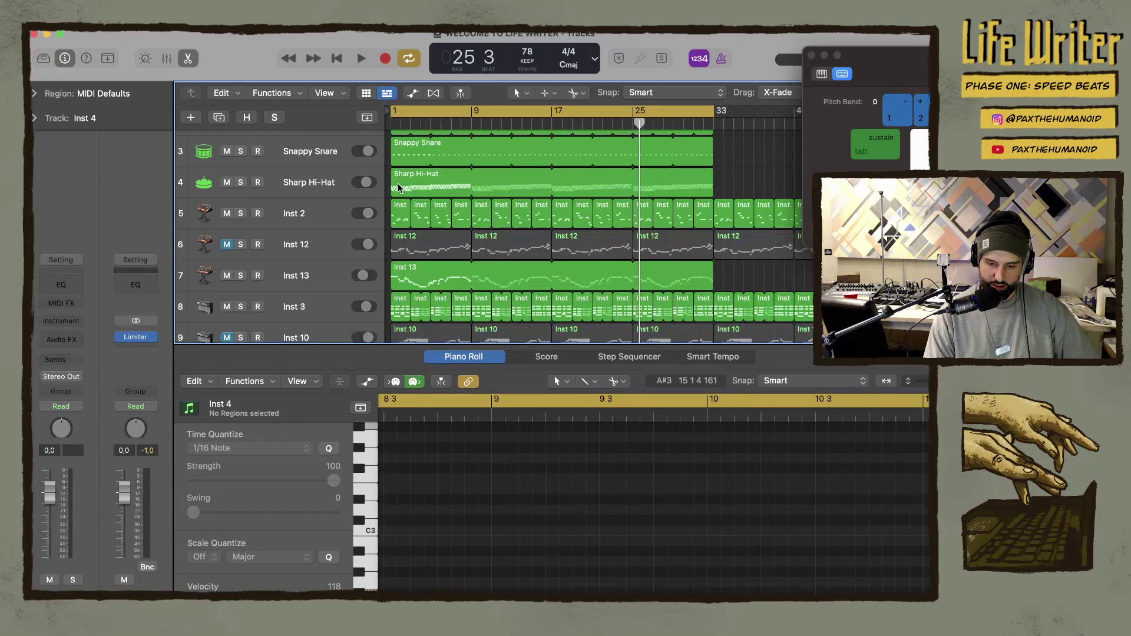
key(space)
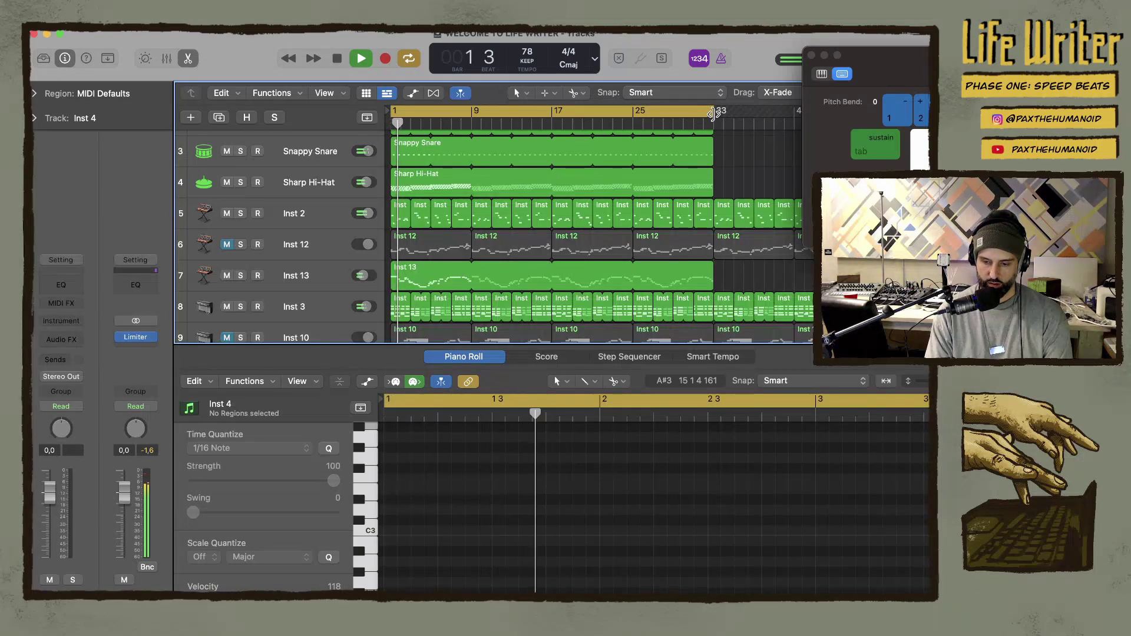
drag(711, 119, 430, 141)
scroll(427, 207, up, 10)
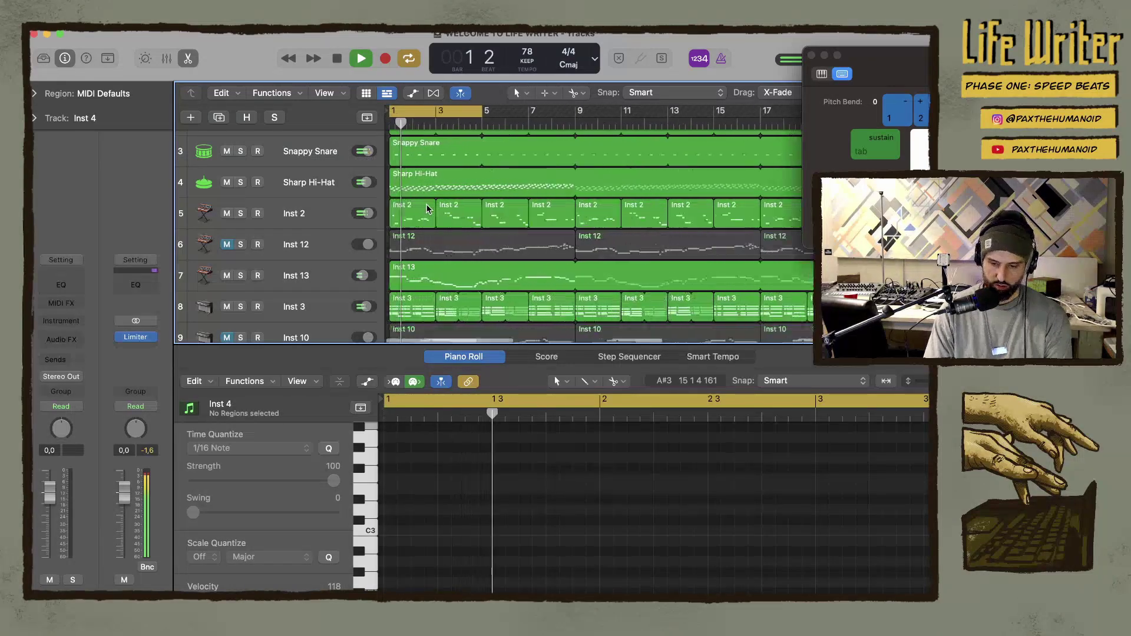
scroll(428, 207, up, 5)
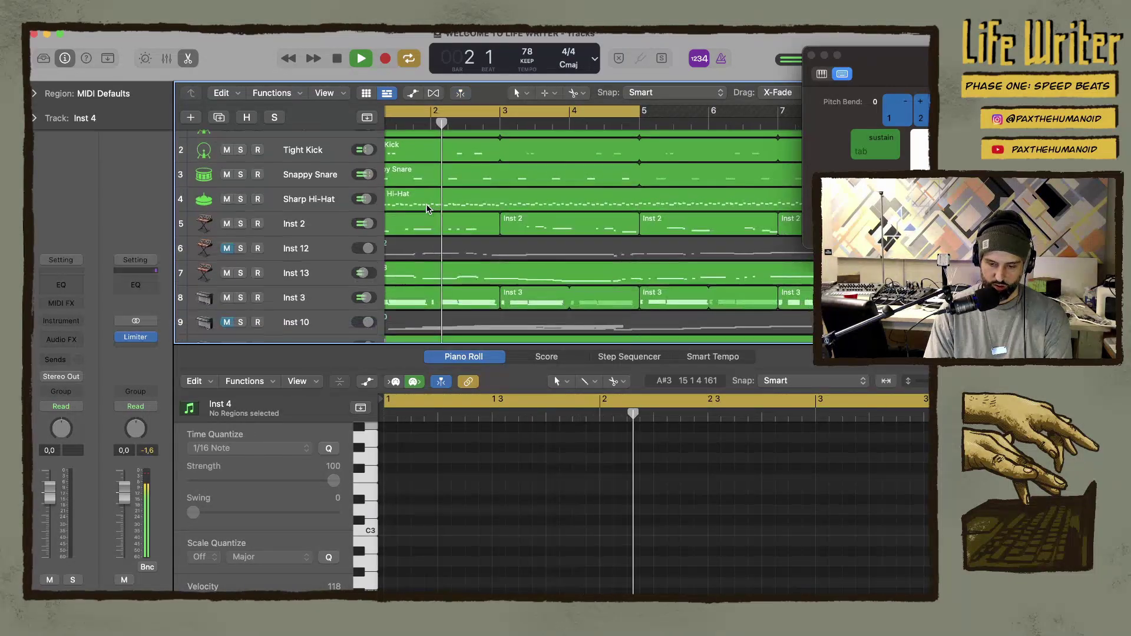
key(space)
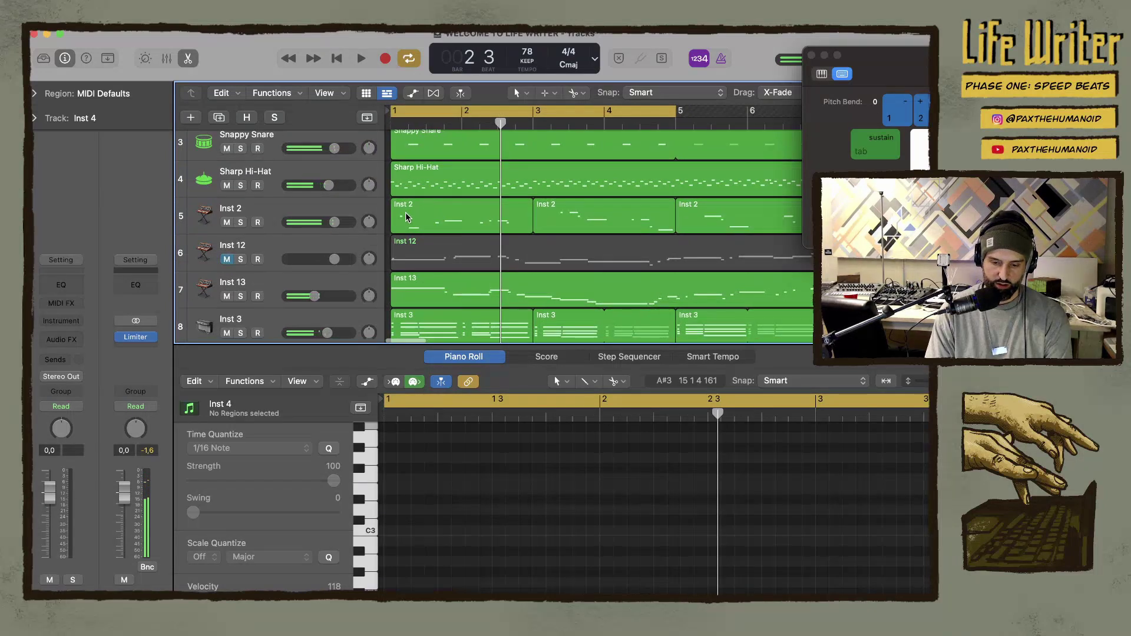
Listen to the opening bars of the four-bar cycle, restarting from bar 1
key(space)
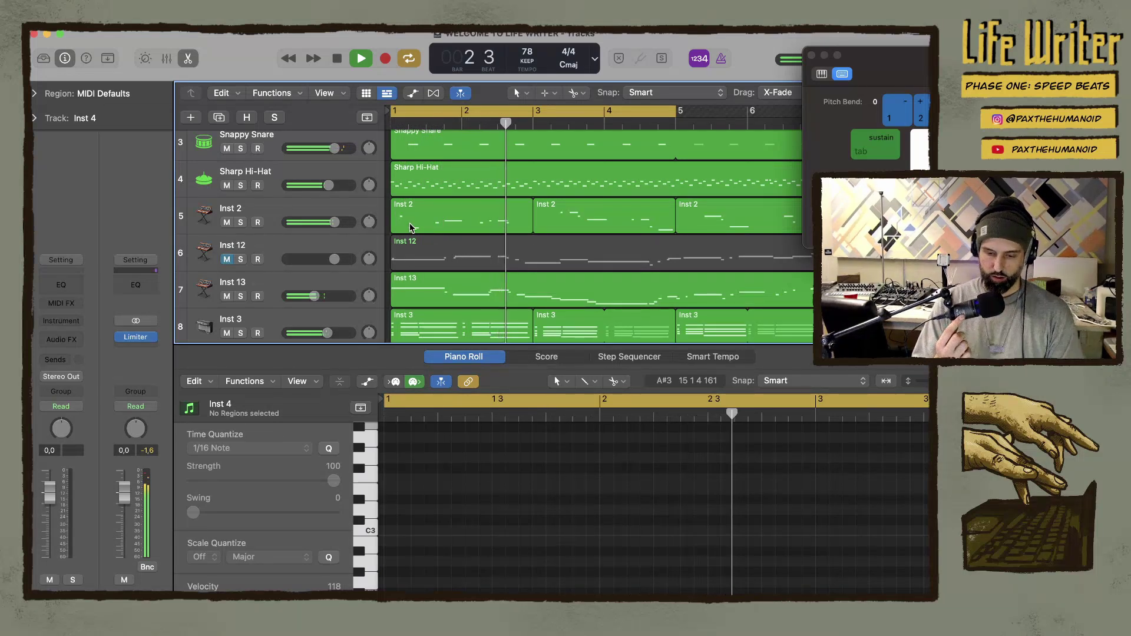
key(Return)
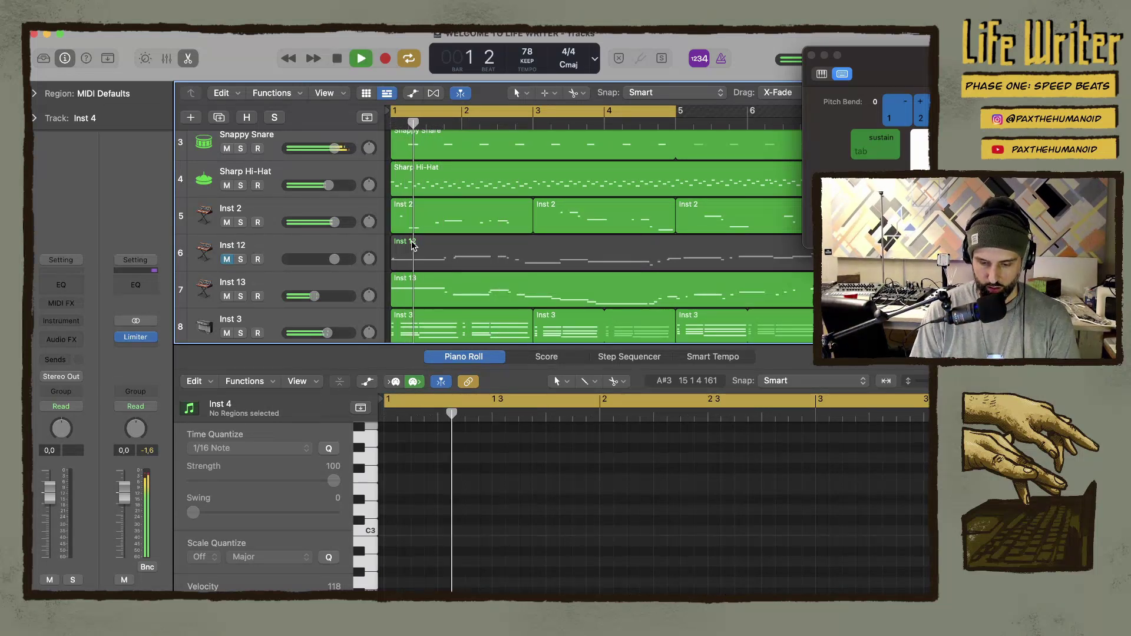
key(space)
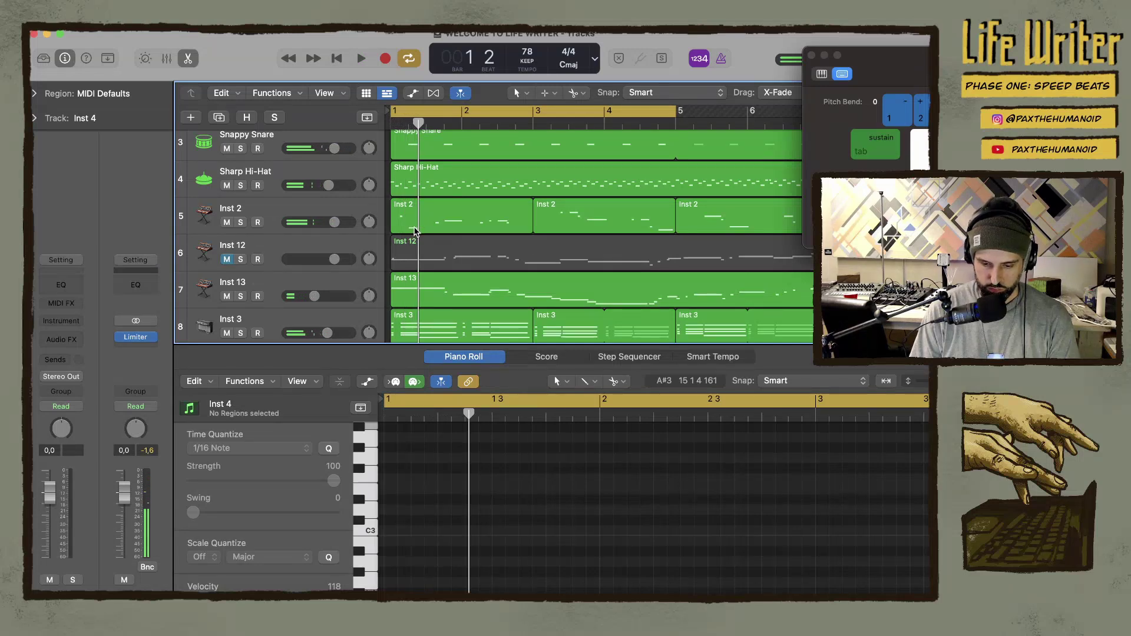
Duplicate the Inst 2 track with its settings and copy the first Inst 2 region onto the new track at bar 1
click(314, 209)
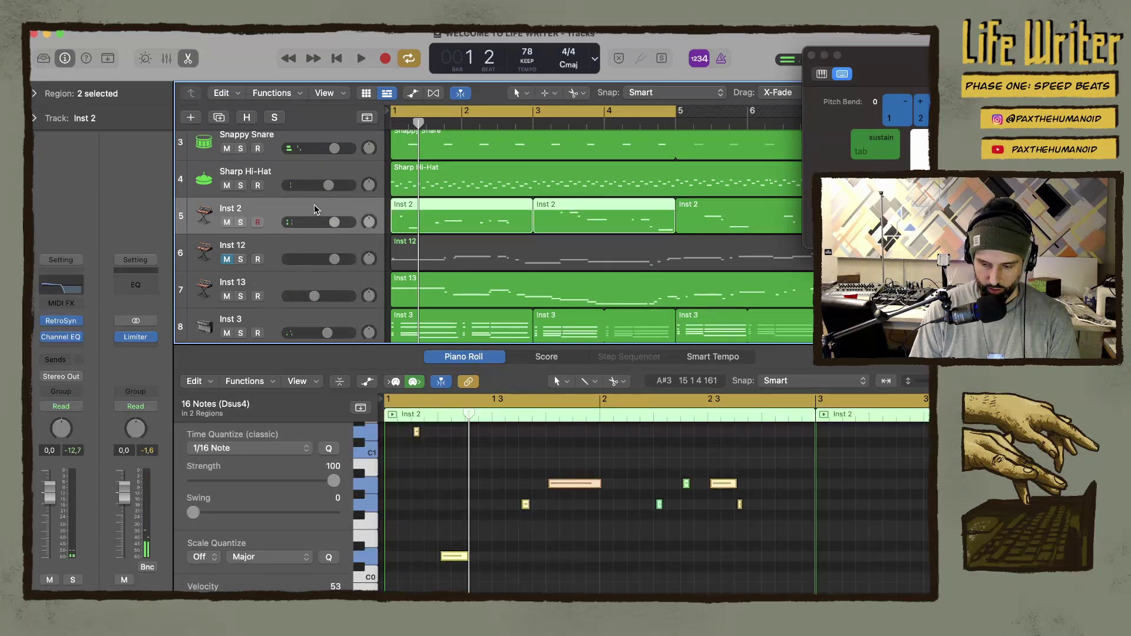
key(alt+super+s)
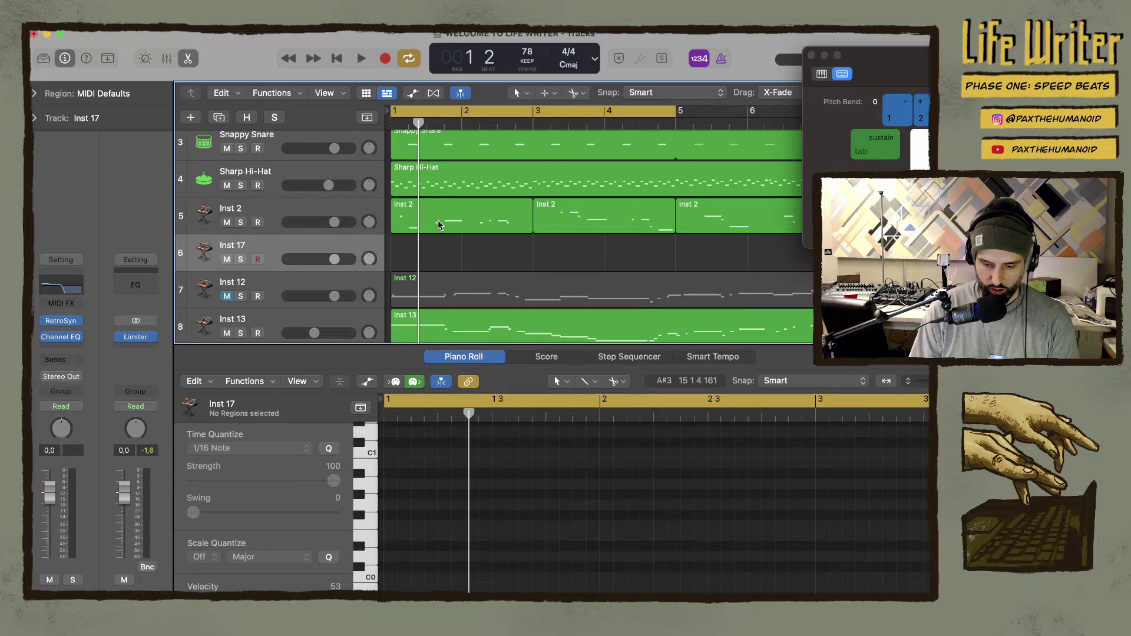
drag(438, 225, 437, 248)
key(alt)
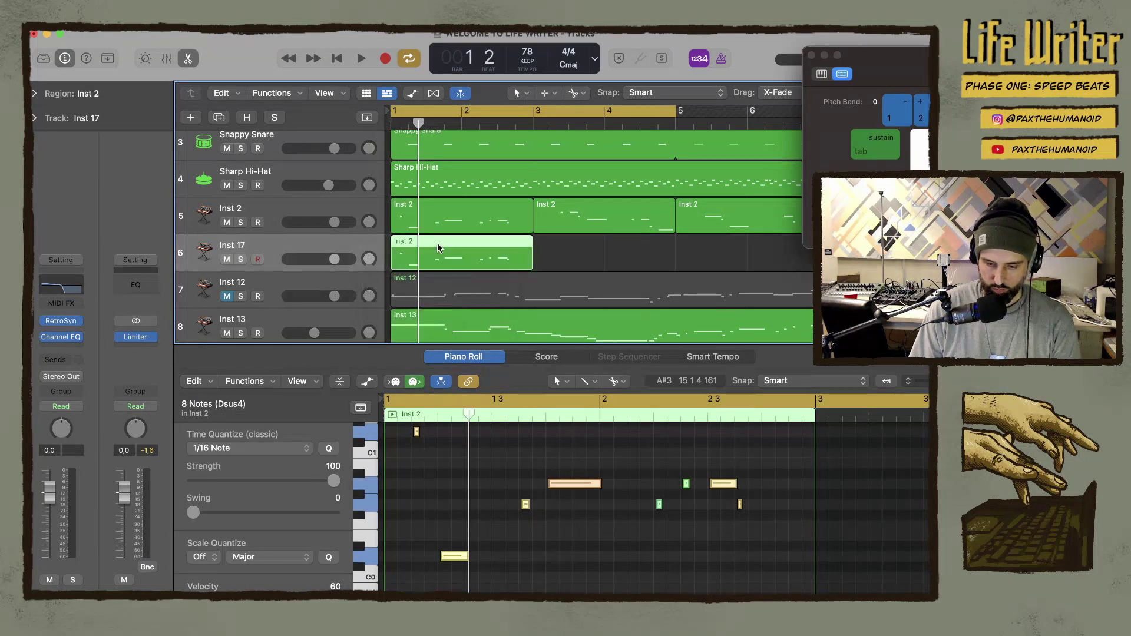
Delete the six notes from beat 3 of bar 1 onward in the copied bass region on the Inst 17 track
drag(545, 590, 386, 502)
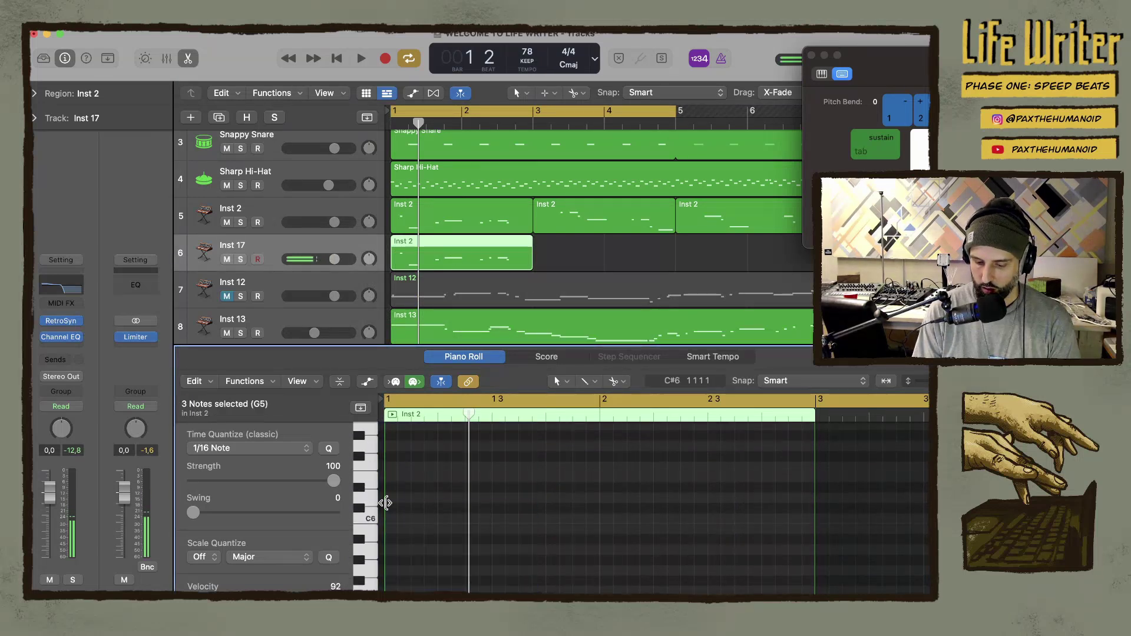
scroll(477, 542, down, 5)
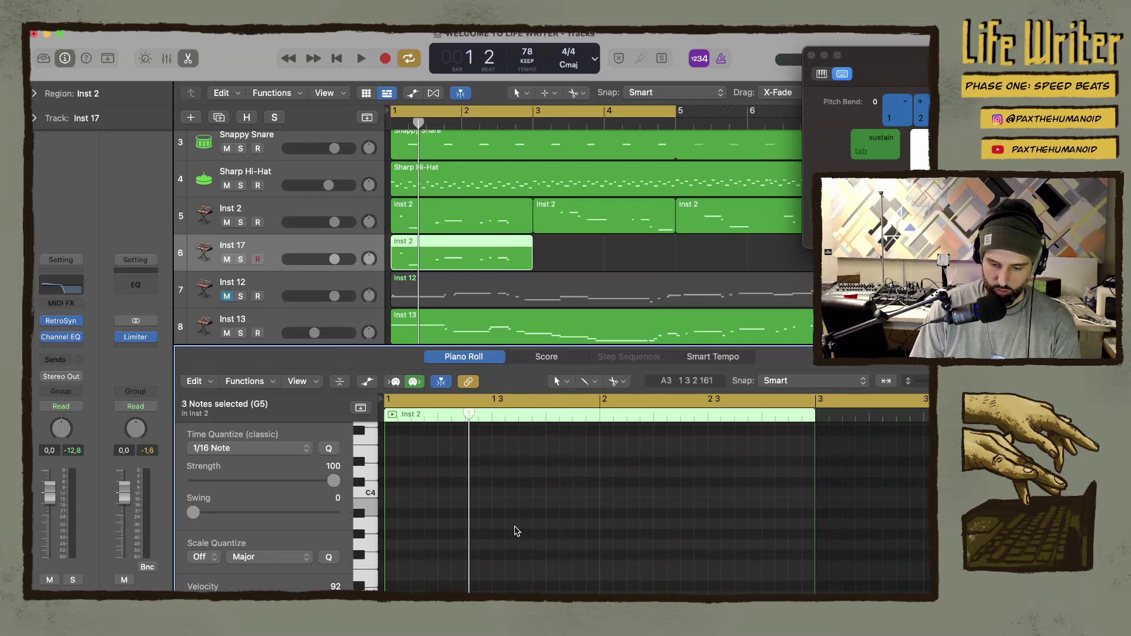
scroll(515, 531, down, 8)
scroll(515, 531, up, 3)
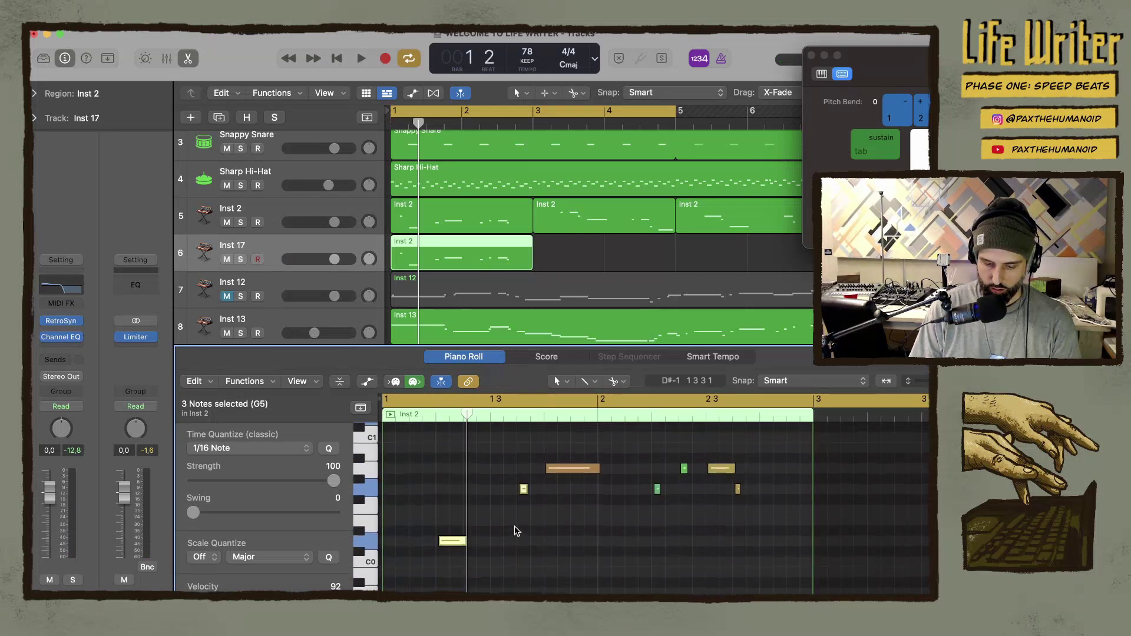
scroll(521, 511, down, 2)
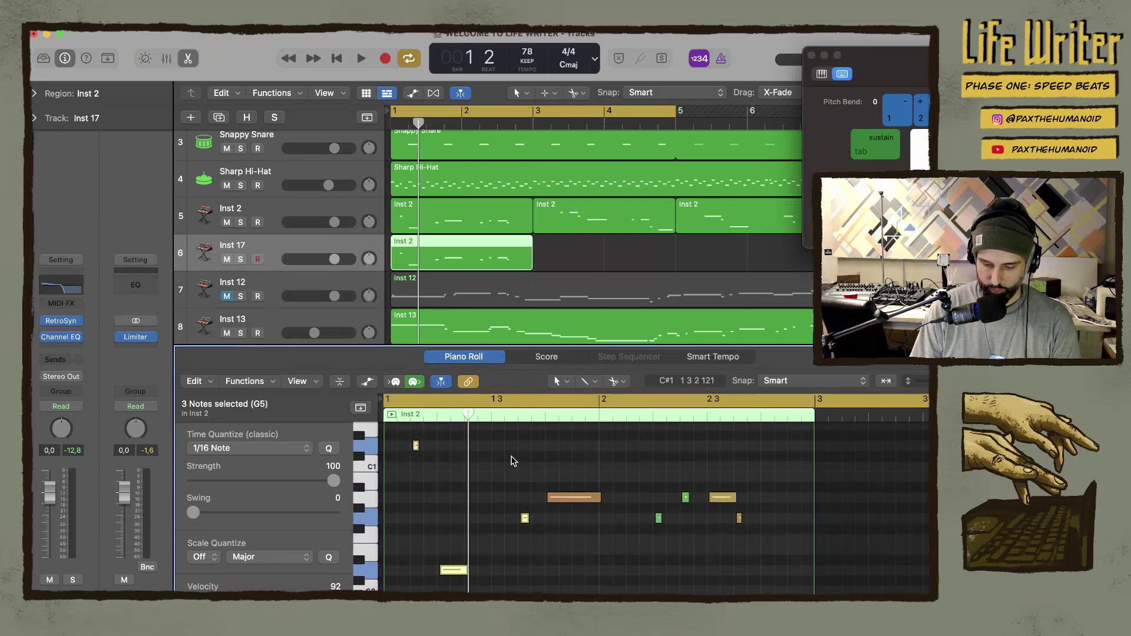
drag(515, 462, 744, 576)
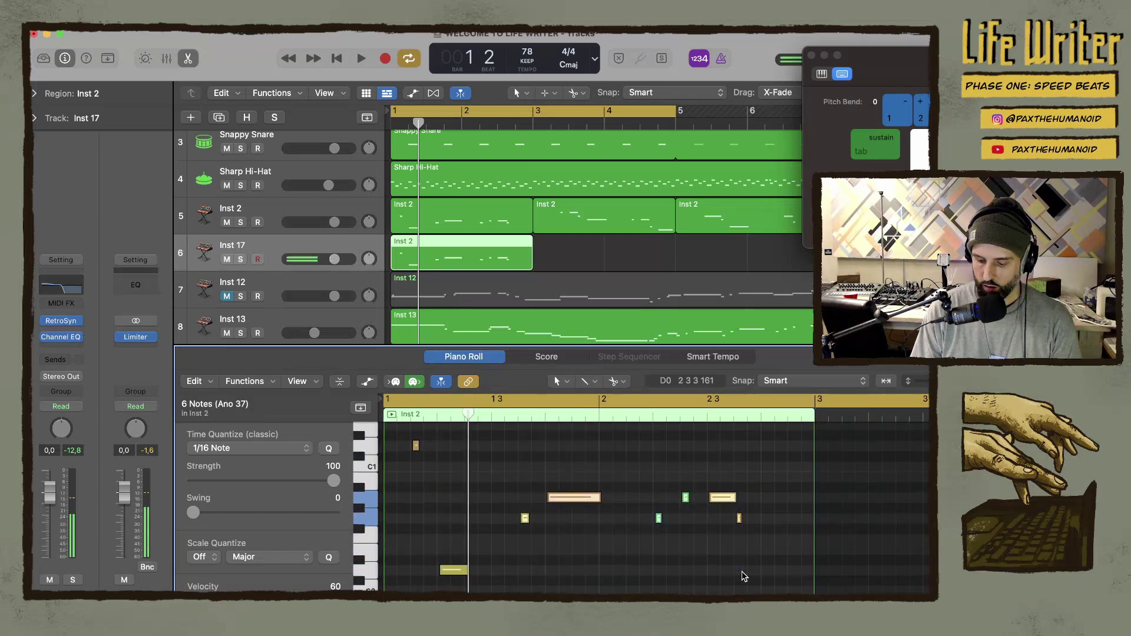
key(Delete)
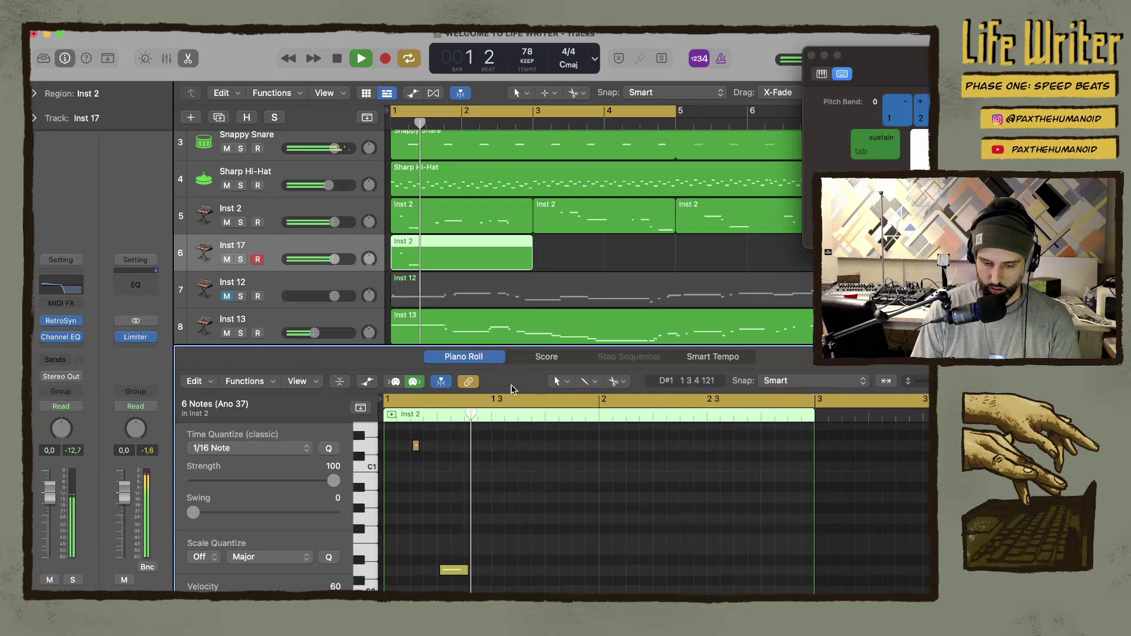
Delete the low note on beat 2 of the first Inst 2 region and shorten the playing cycle to the first two beats
click(427, 231)
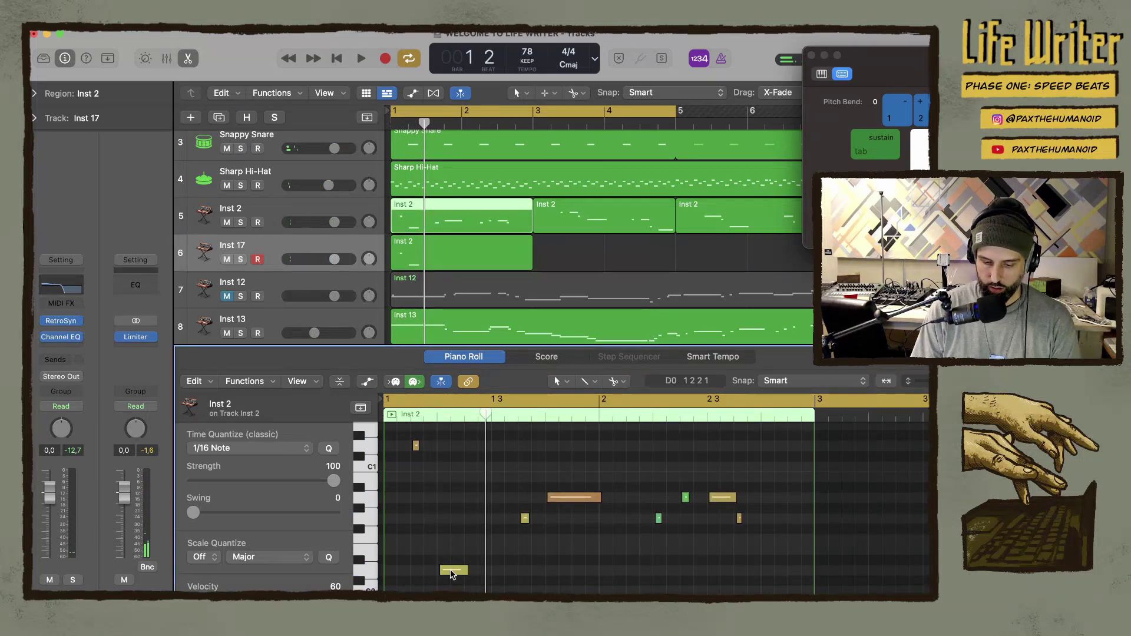
click(444, 567)
key(Delete)
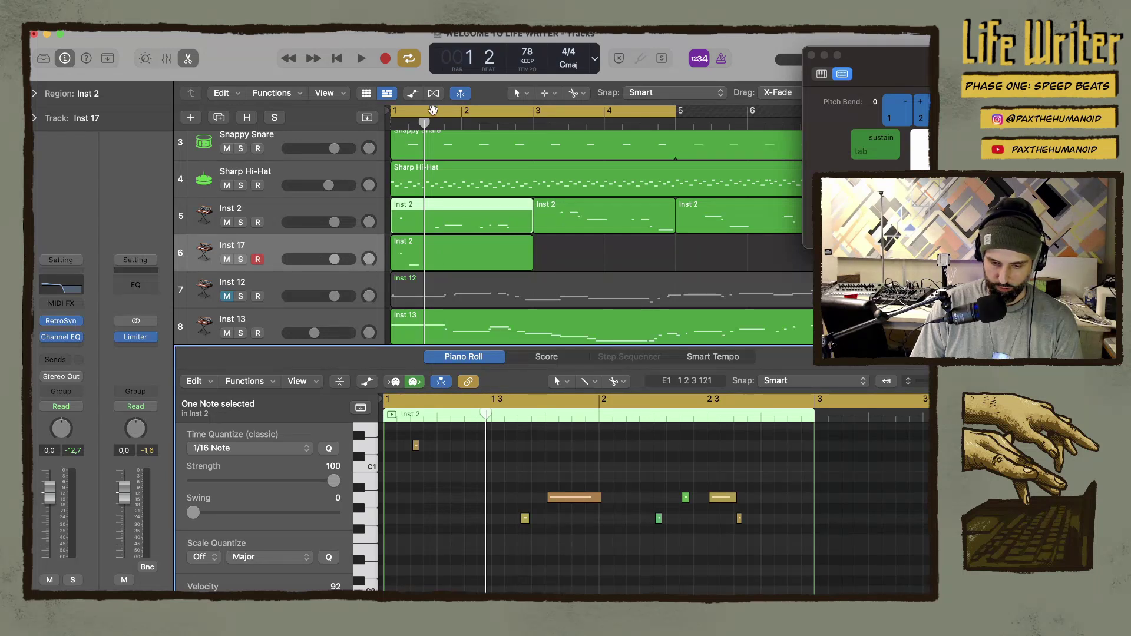
drag(510, 128, 426, 131)
key(space)
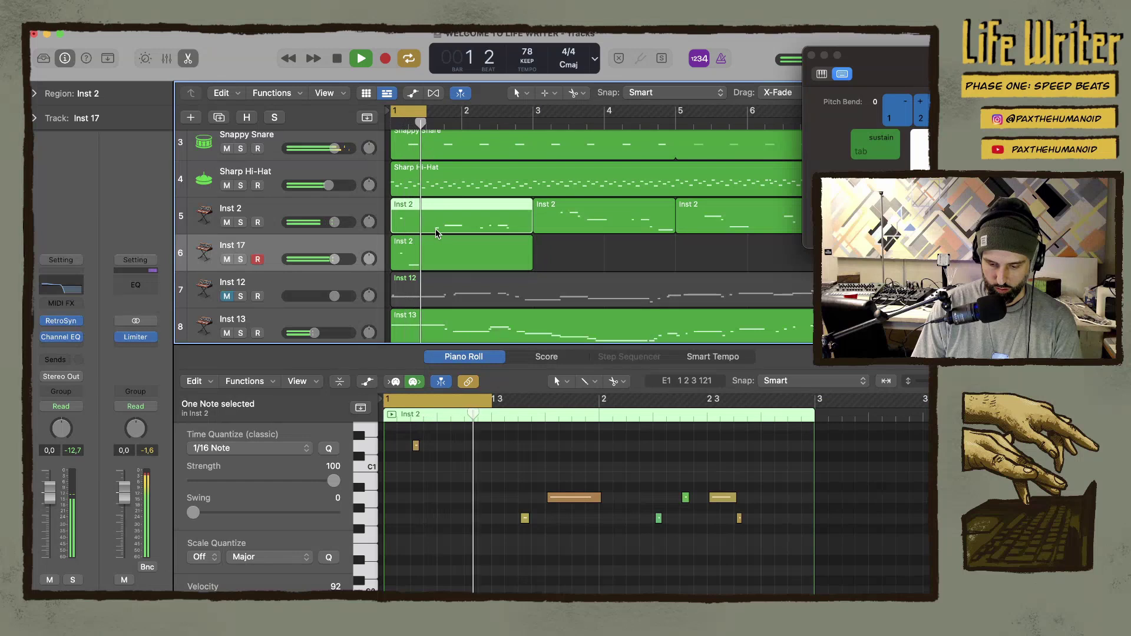
Lower the LFO intensity slider in Inst 17's Retro Synth and raise the filter's LFO amount to 0.86
click(302, 247)
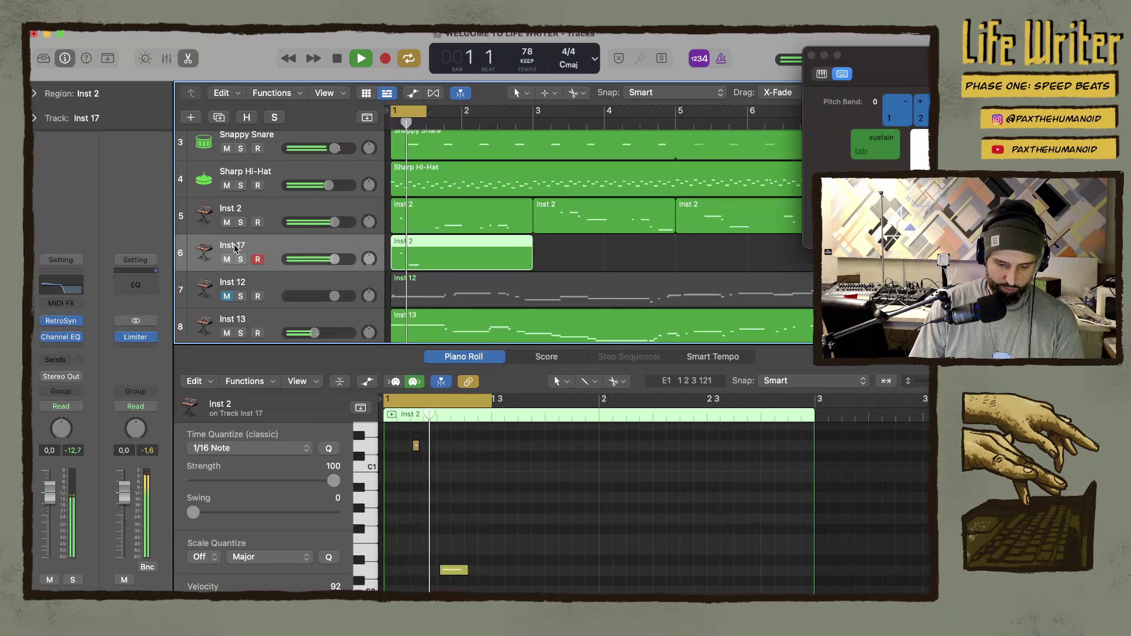
mouse_move(61, 323)
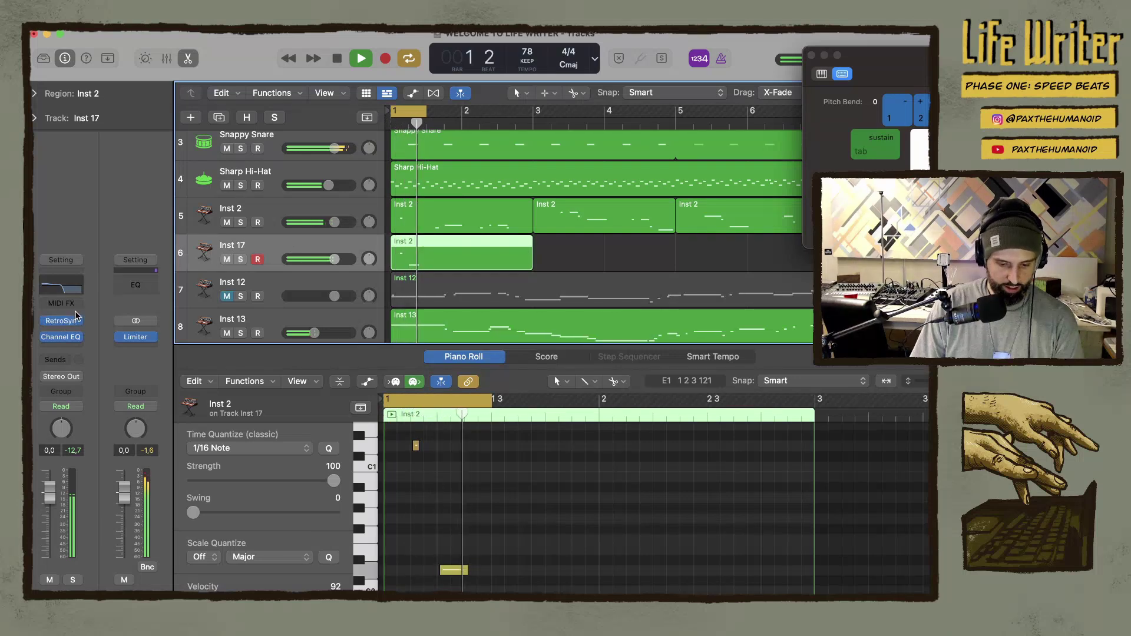
click(62, 326)
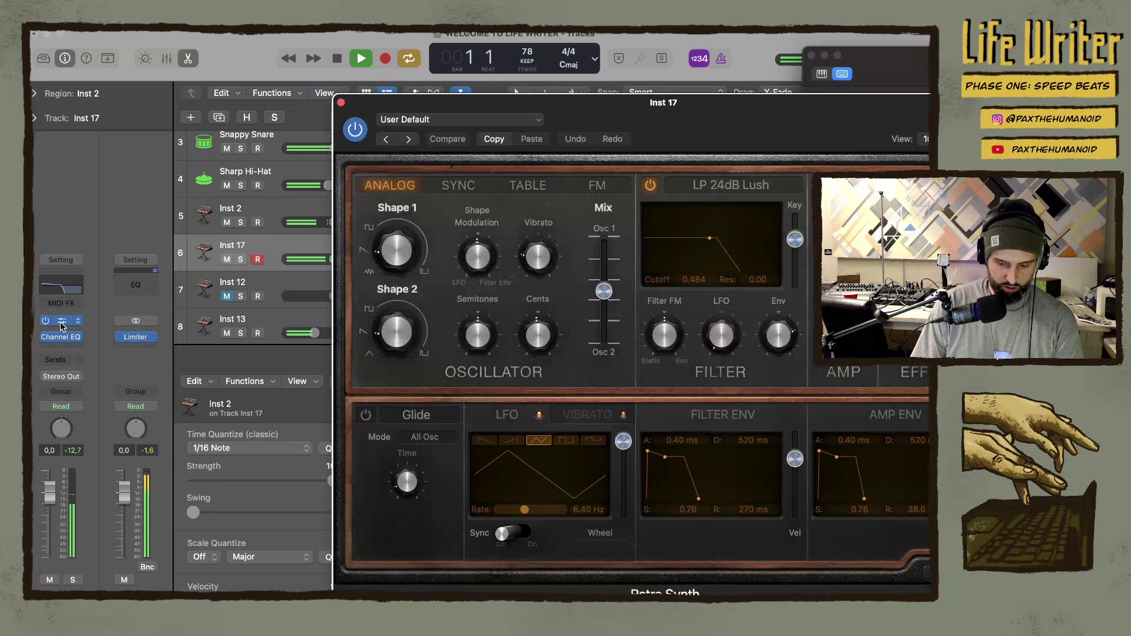
drag(701, 114, 732, 47)
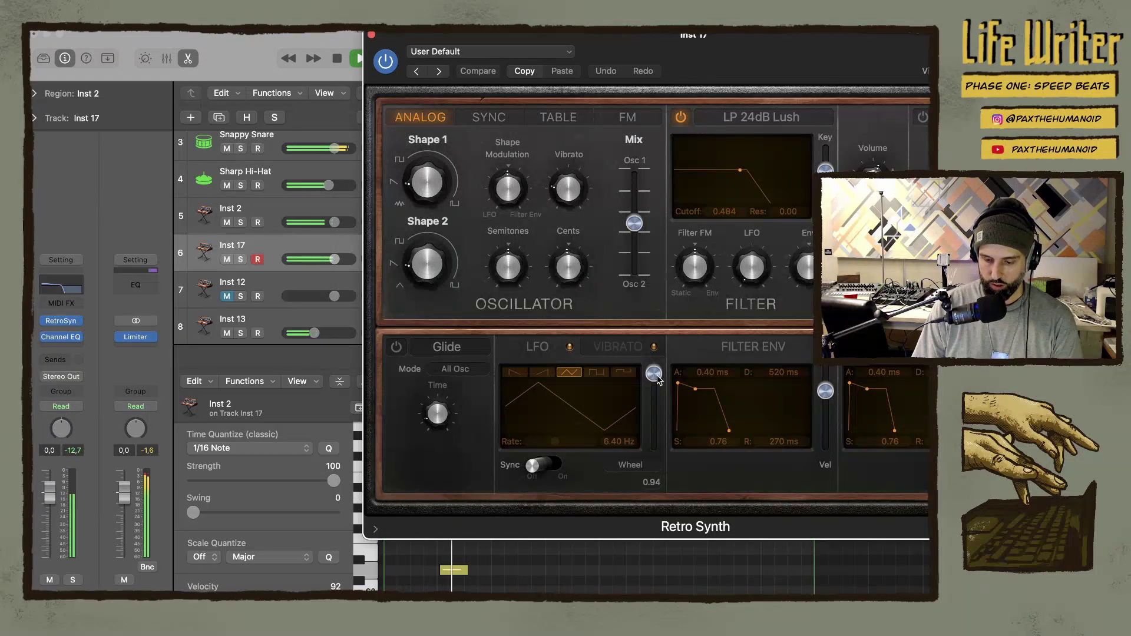
drag(653, 374, 659, 428)
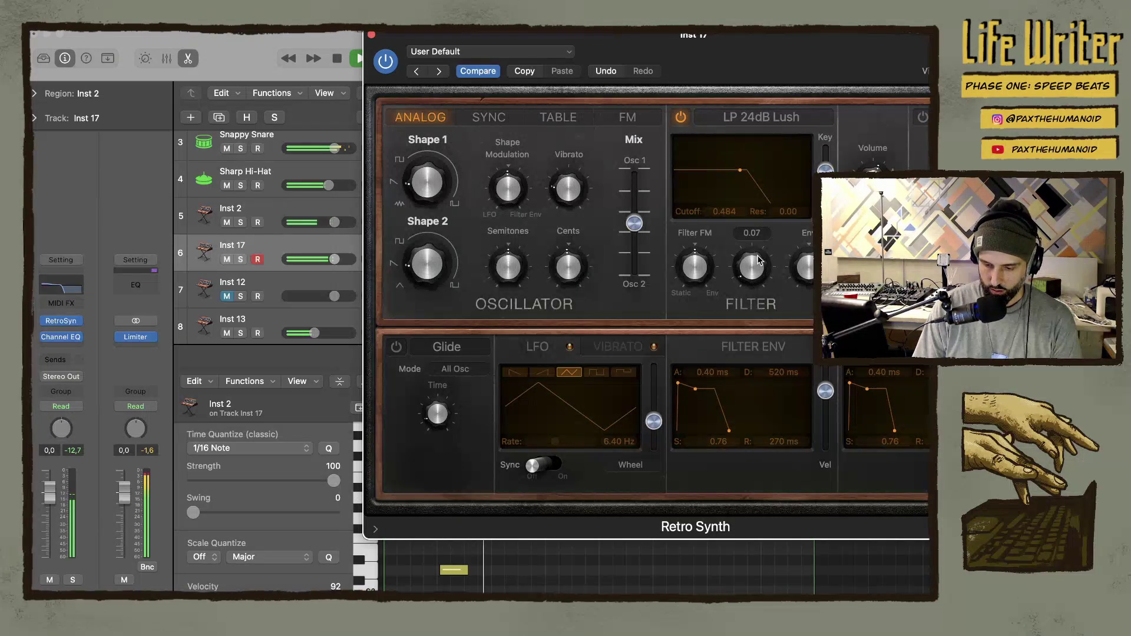
drag(752, 267, 746, 220)
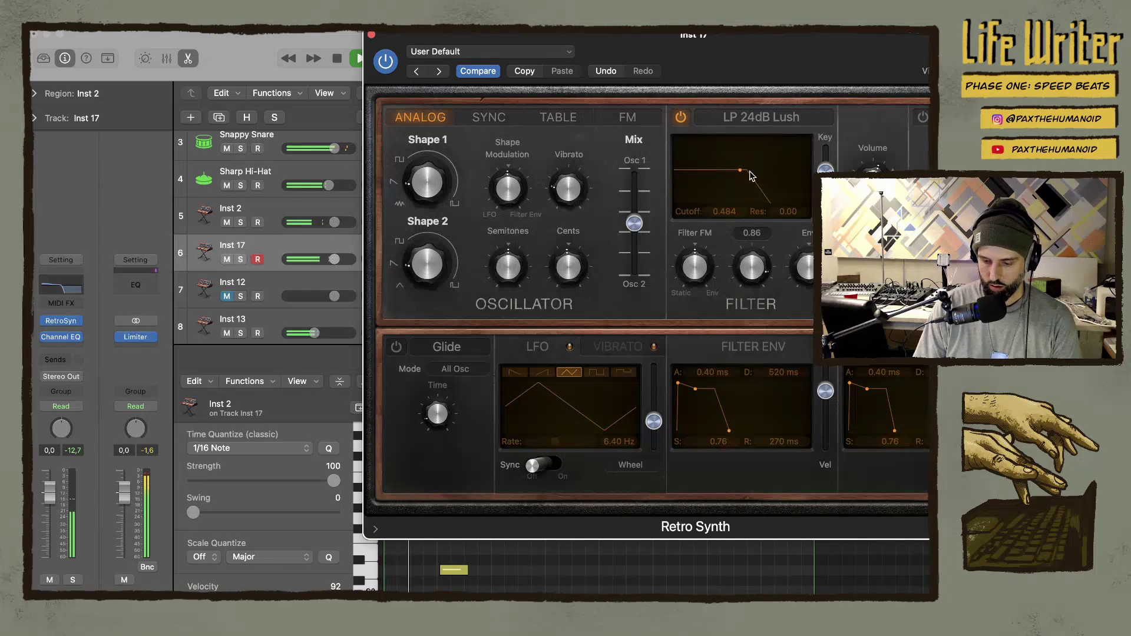
drag(750, 176, 751, 177)
Sync the Inst 17 Retro Synth LFO to the tempo at a 1/16 rate and readjust its intensity slider to about halfway
drag(650, 429, 652, 452)
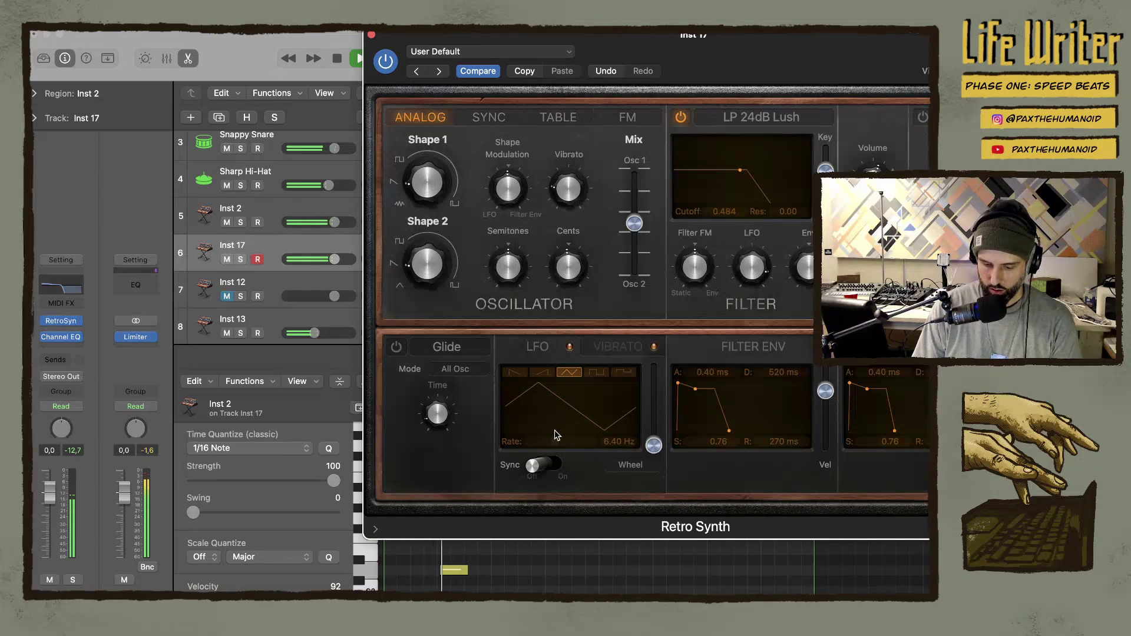
click(551, 467)
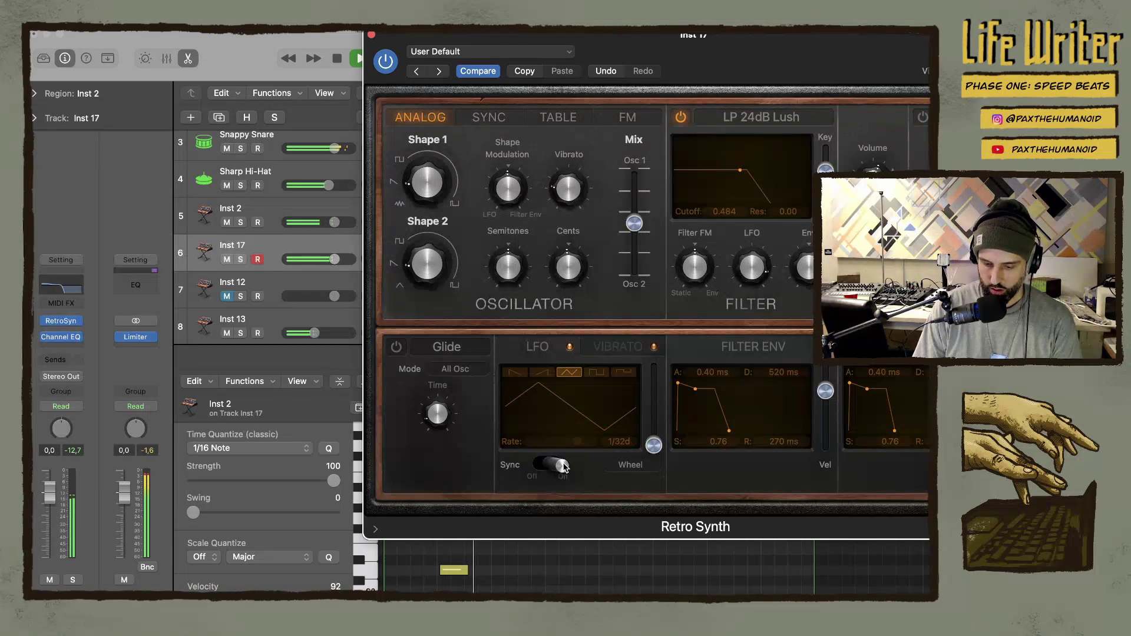
drag(654, 446, 654, 418)
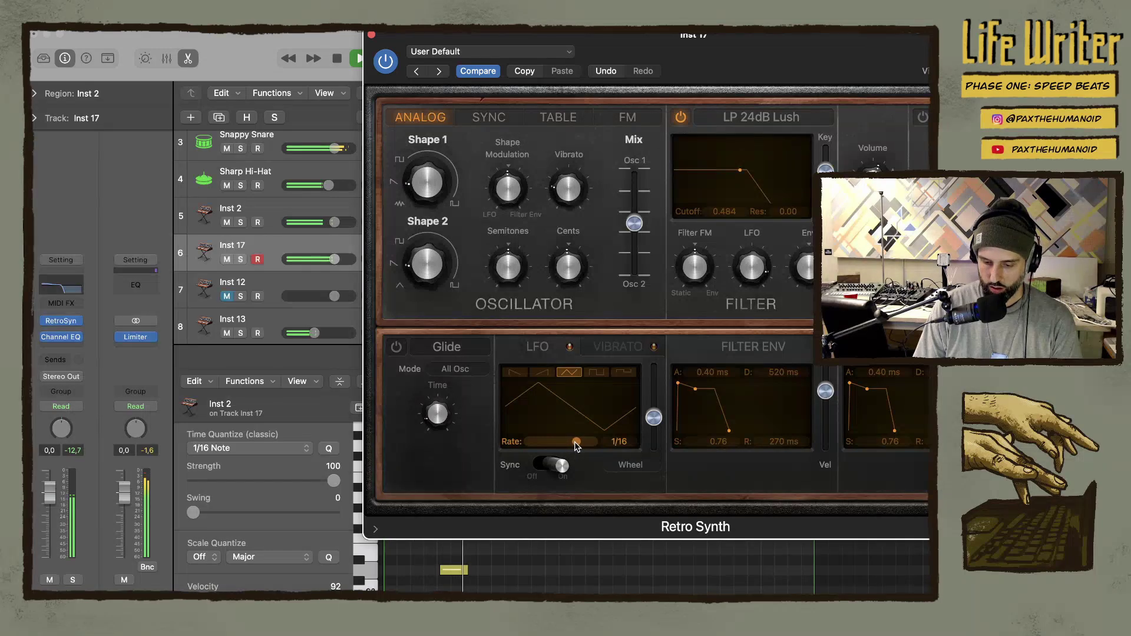
mouse_move(682, 259)
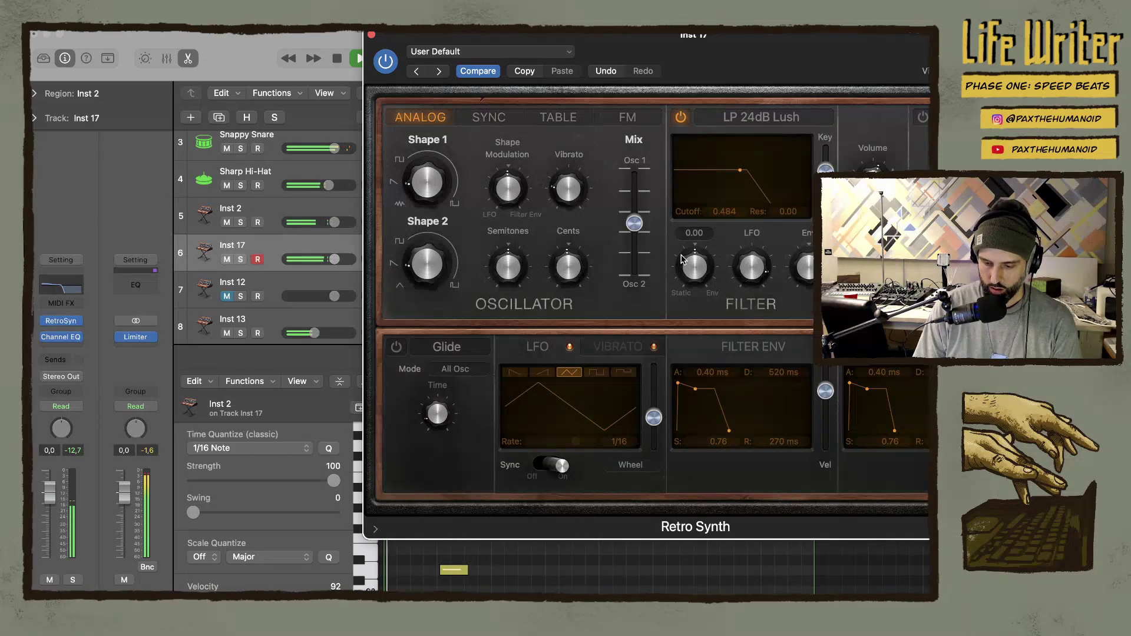
mouse_move(802, 265)
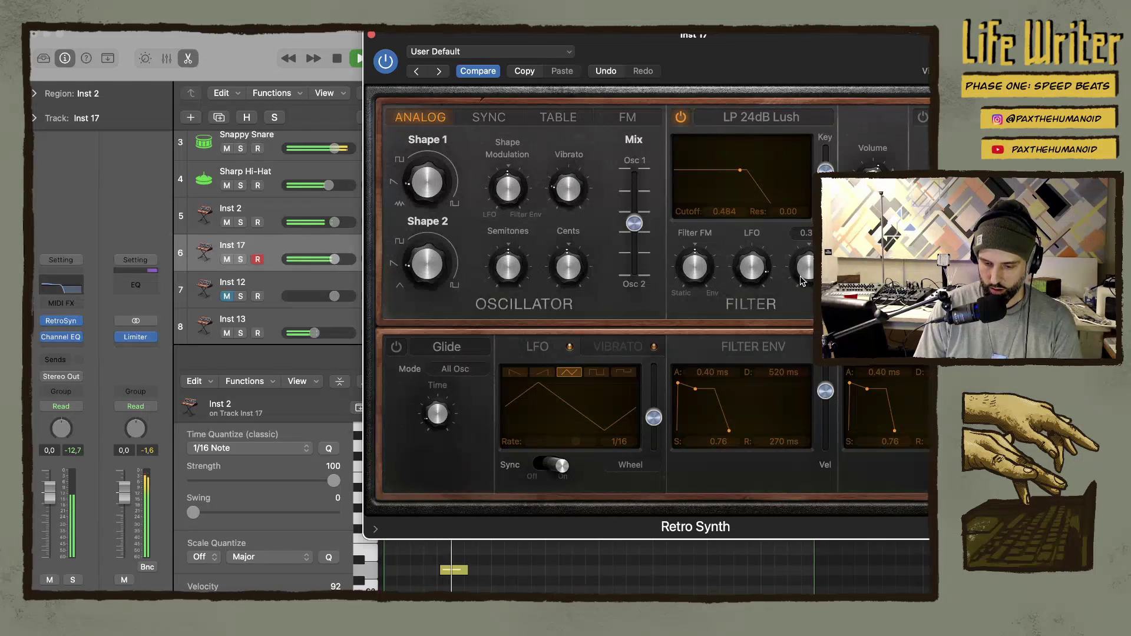
Set Retro Synth's oscillator mix to 0.87, filter envelope attack to 9.50 ms and amp envelope attack to 4.10 ms, and close the synth
drag(634, 223, 634, 251)
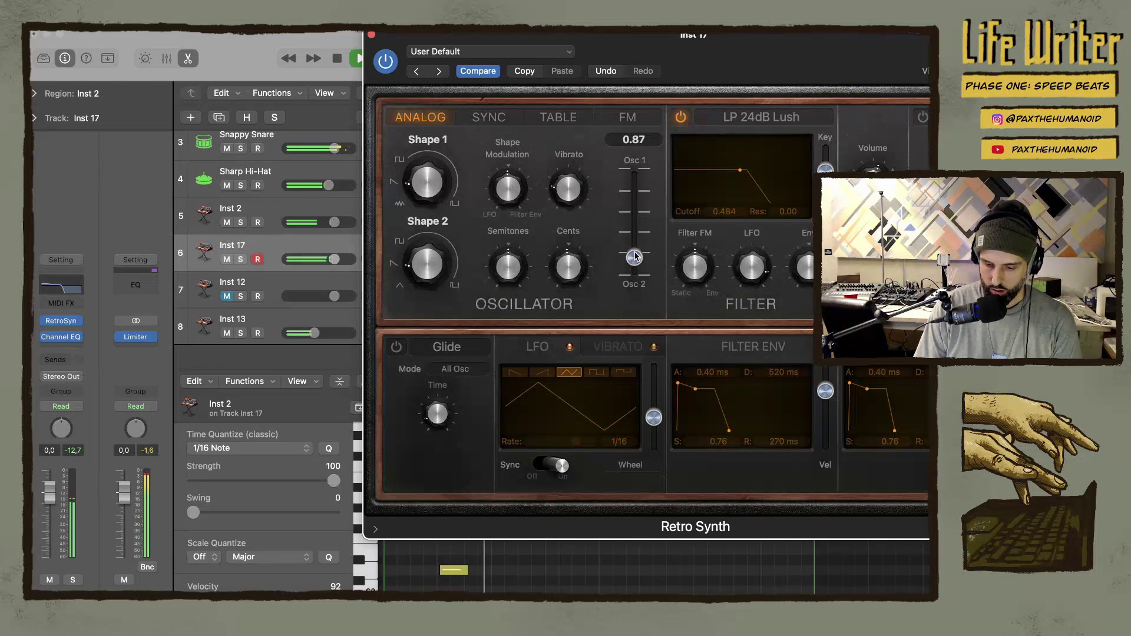
drag(753, 45, 546, 45)
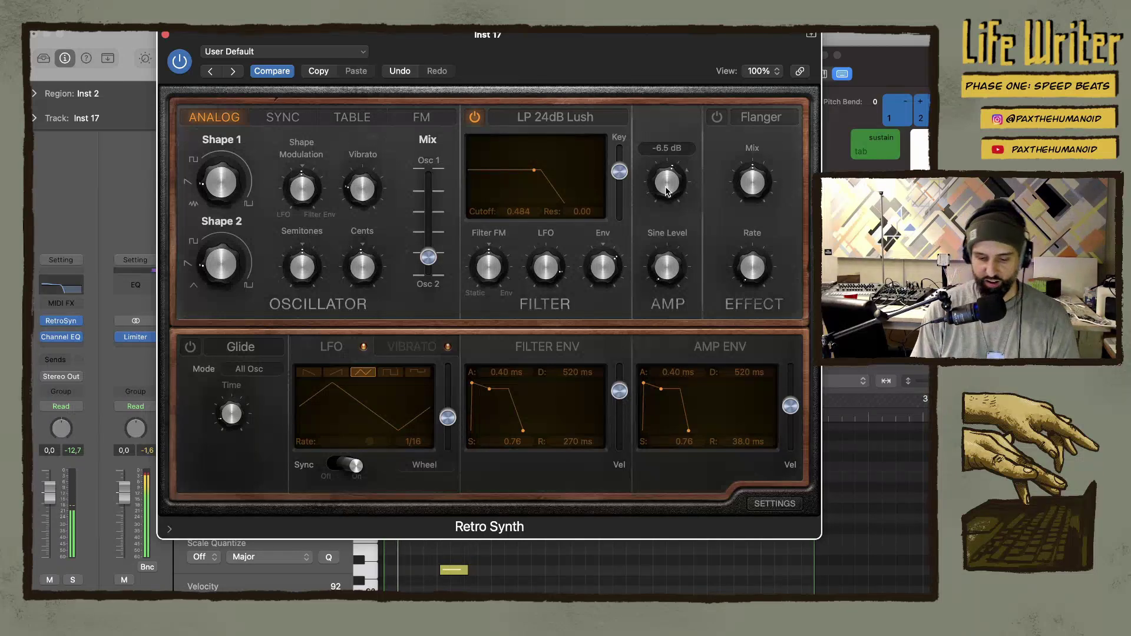
drag(644, 384, 648, 384)
drag(472, 384, 479, 385)
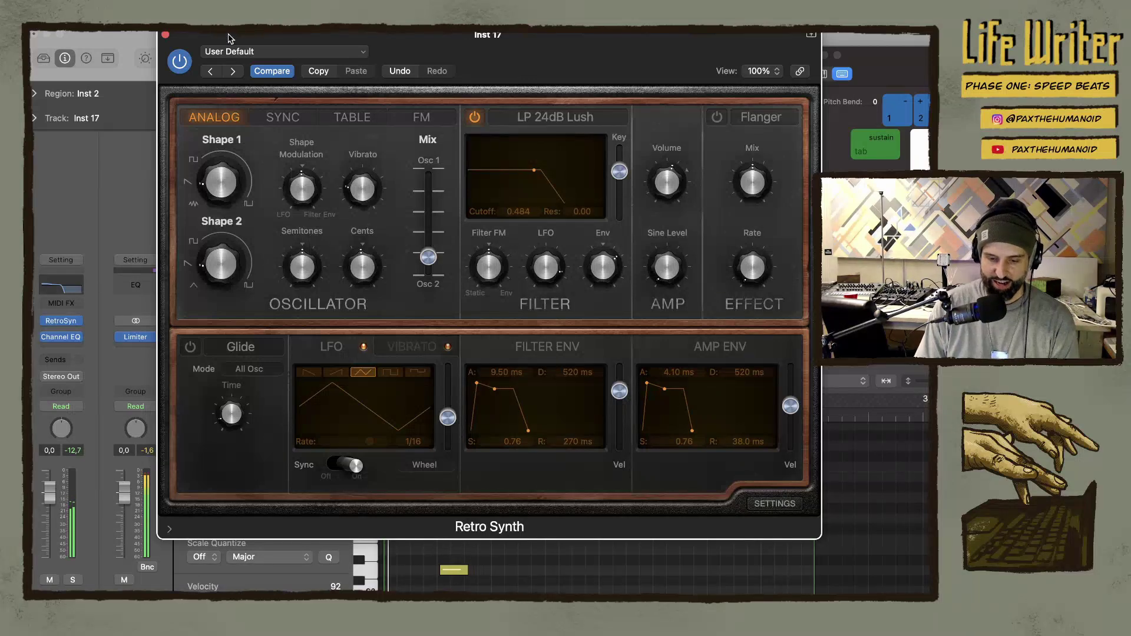
drag(231, 37, 416, 56)
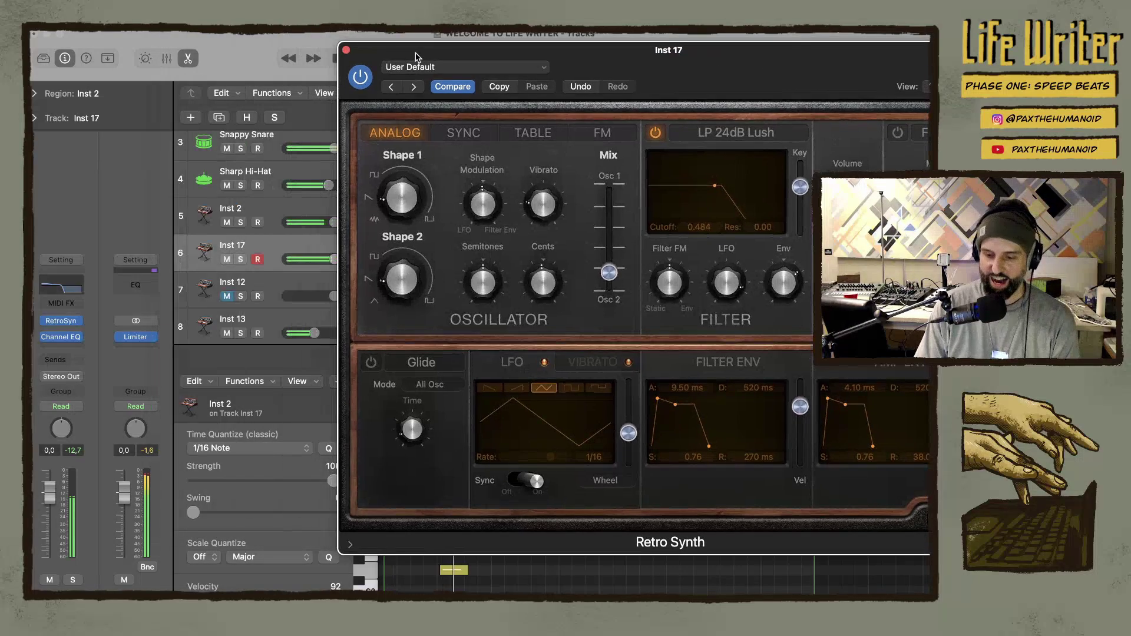
click(347, 50)
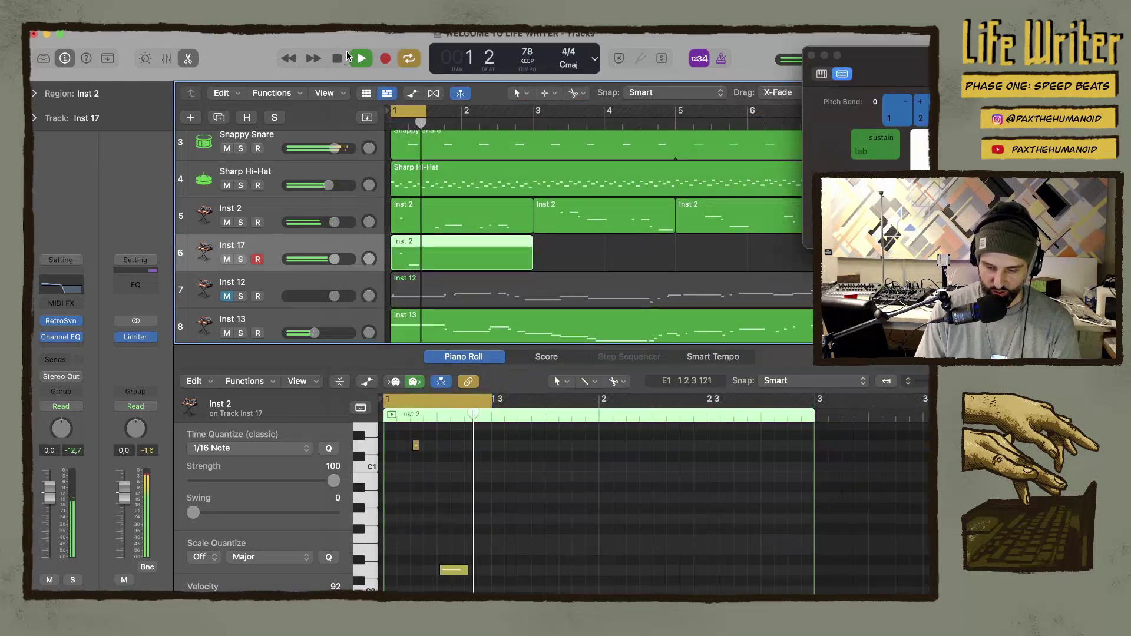
Try recording a take on the Audio 1 track over the two-beat cycle, and undo the recording
scroll(481, 237, down, 8)
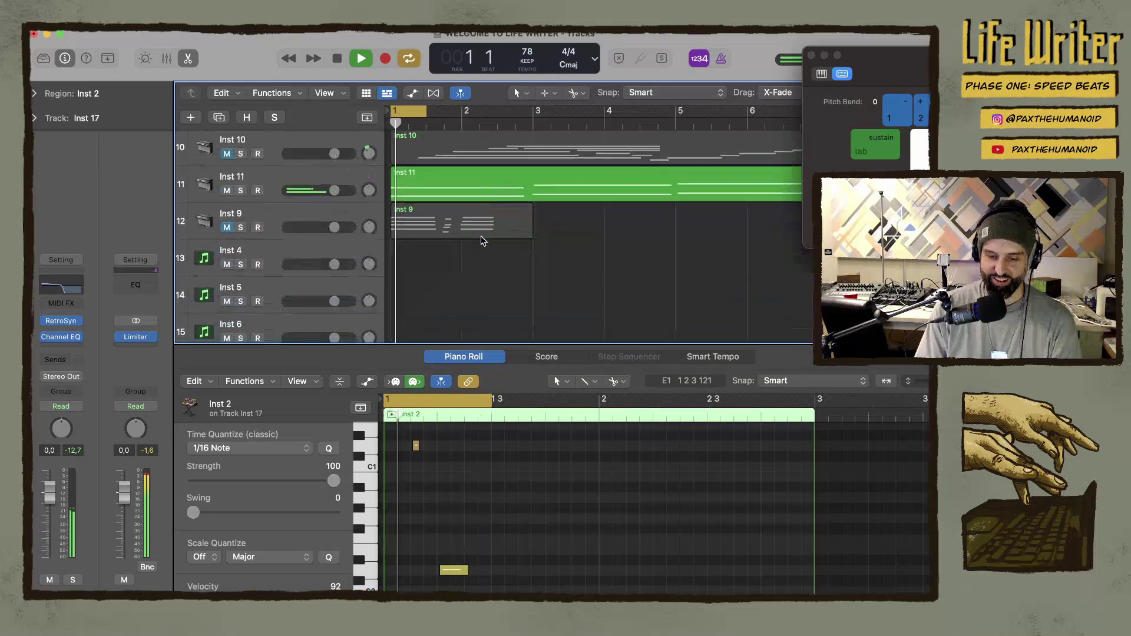
scroll(481, 241, down, 5)
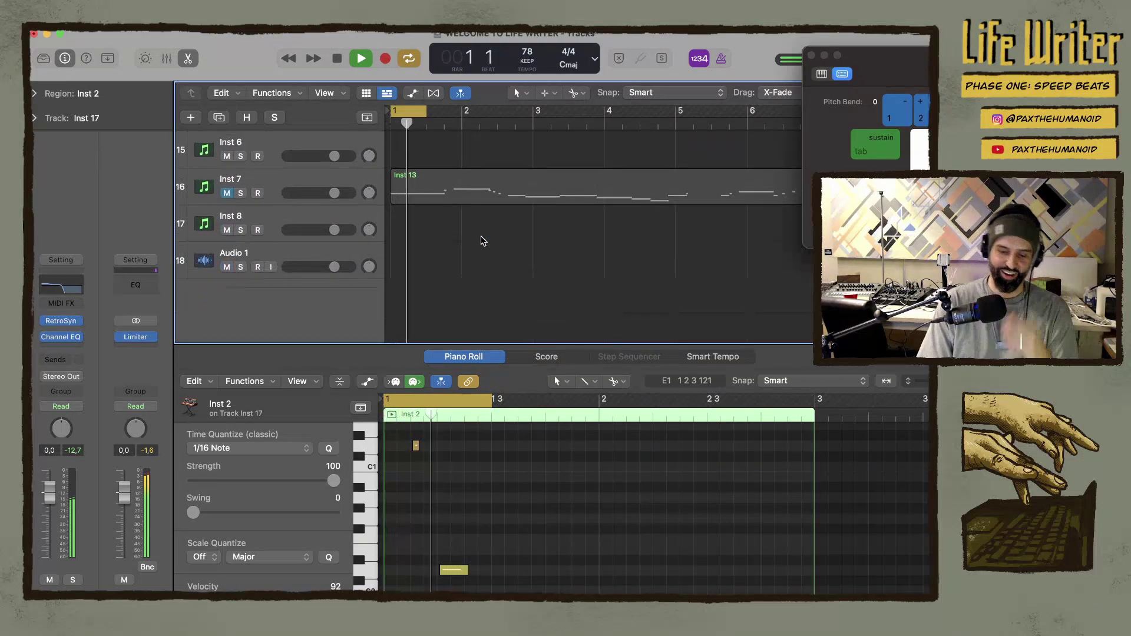
click(258, 267)
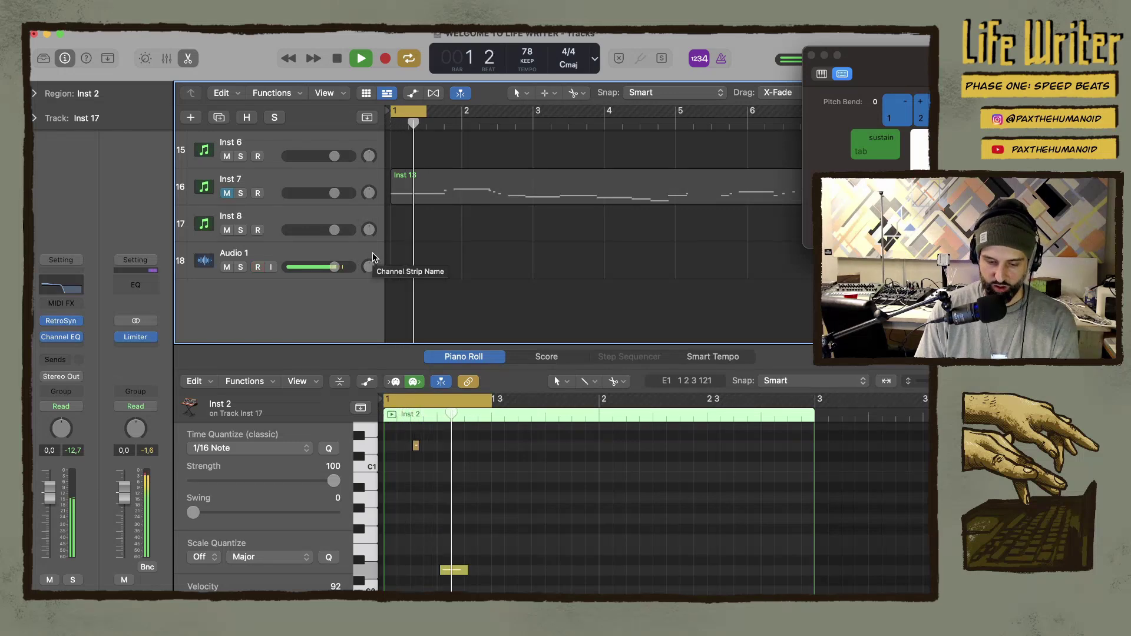
key(r)
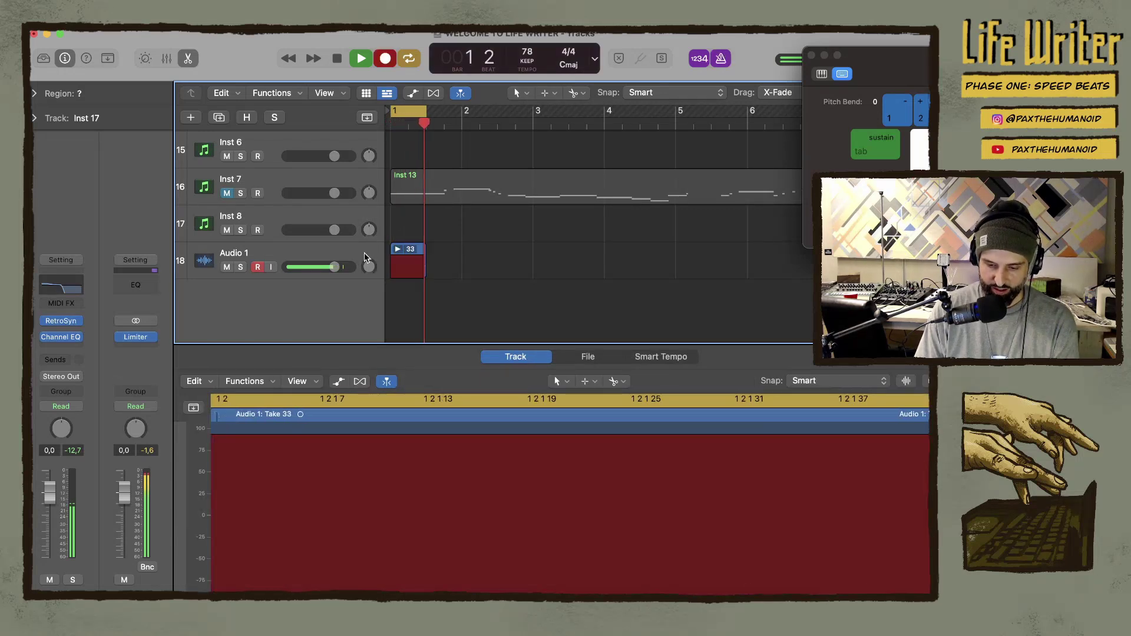
key(space)
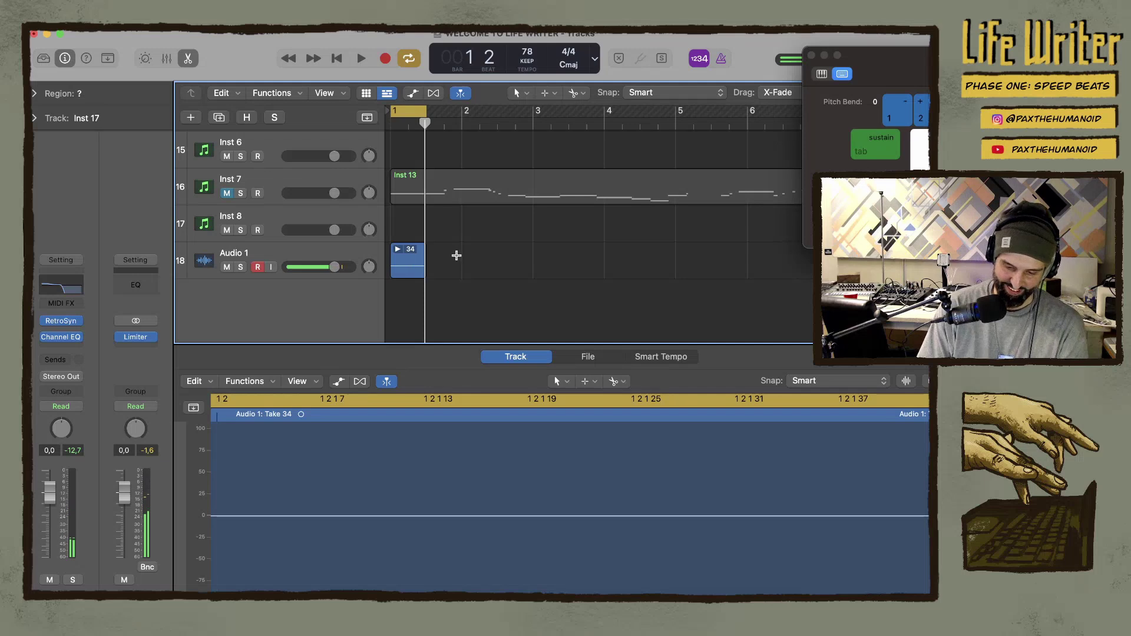
key(super+z)
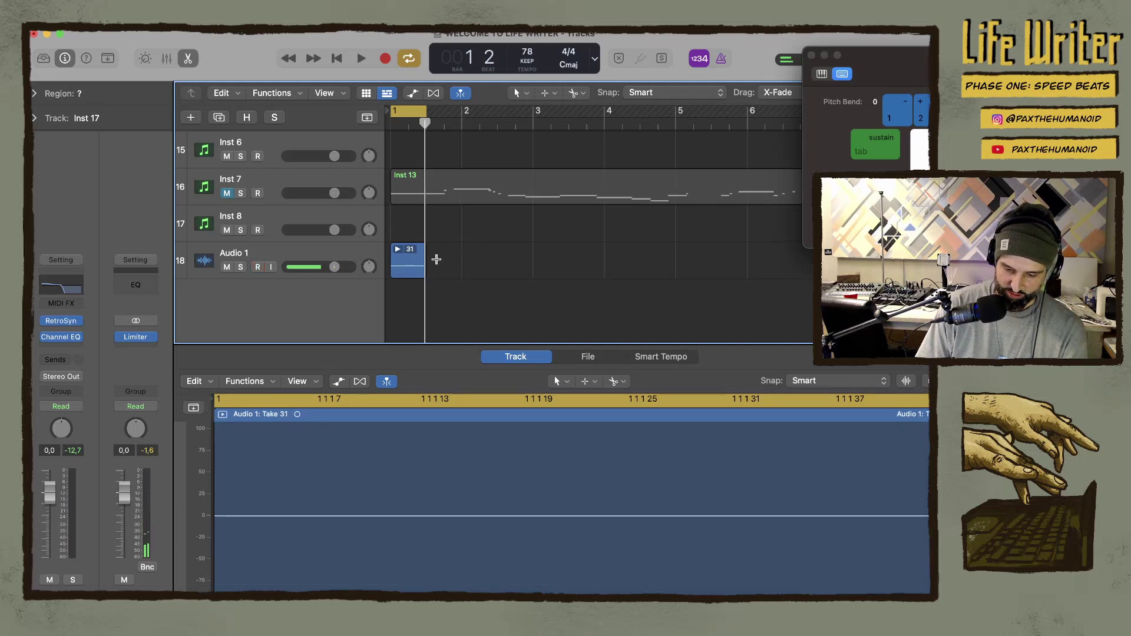
Delete the leftover take from the Audio 1 track along with its recorded audio file
click(415, 256)
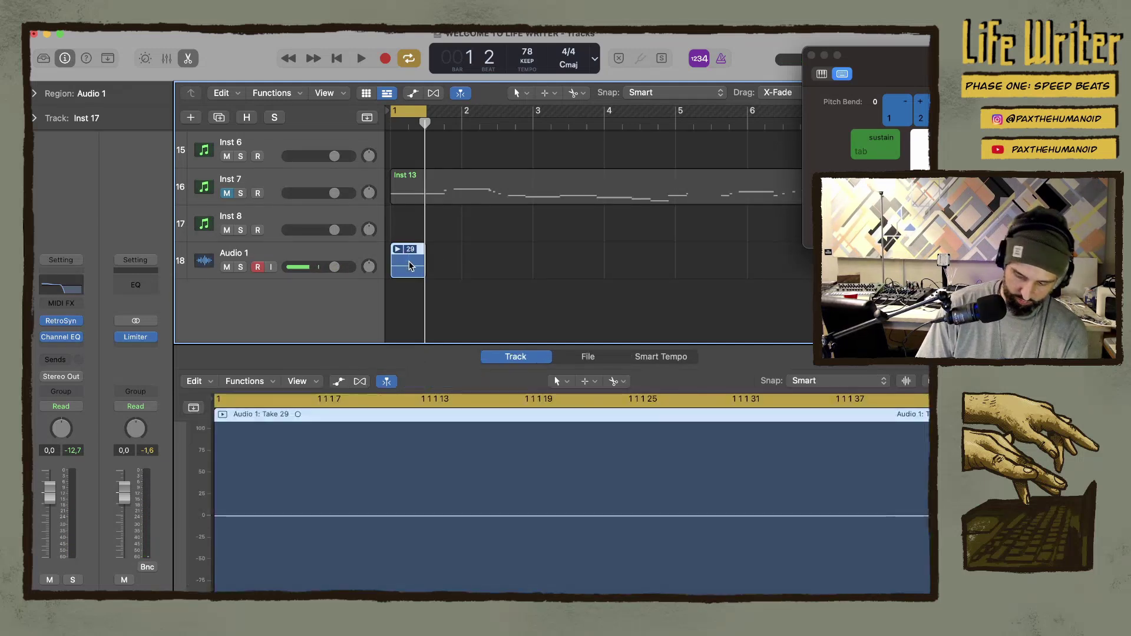
key(Delete)
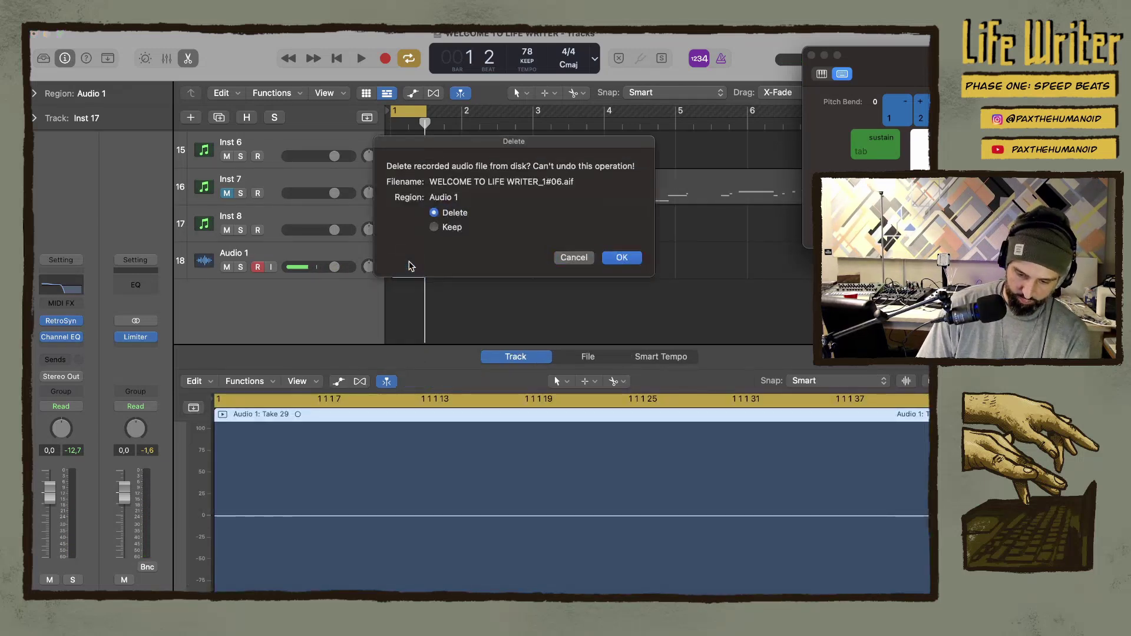
click(613, 260)
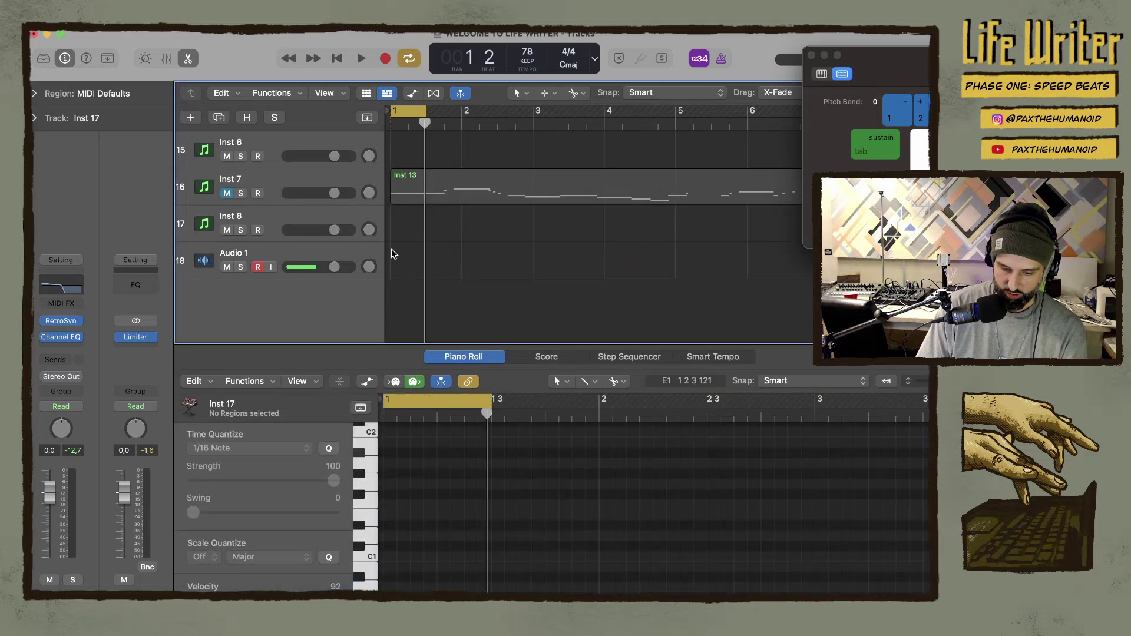
Record a fresh two-beat take on Audio 1, play it back and lower the track's volume to -4.0 dB
key(r)
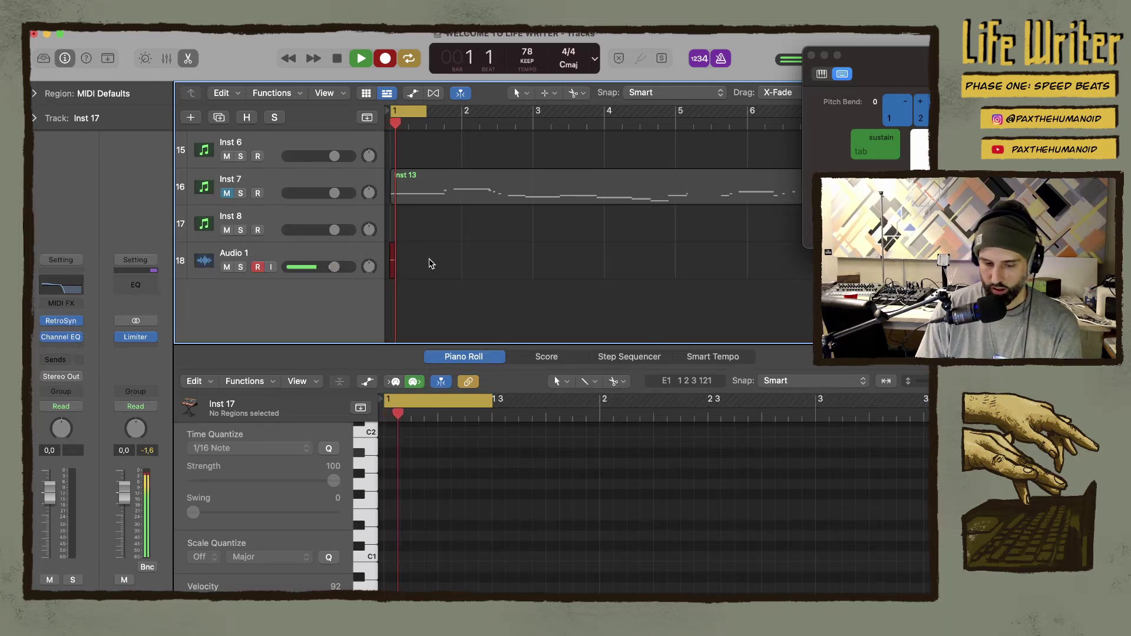
key(space)
key(space)
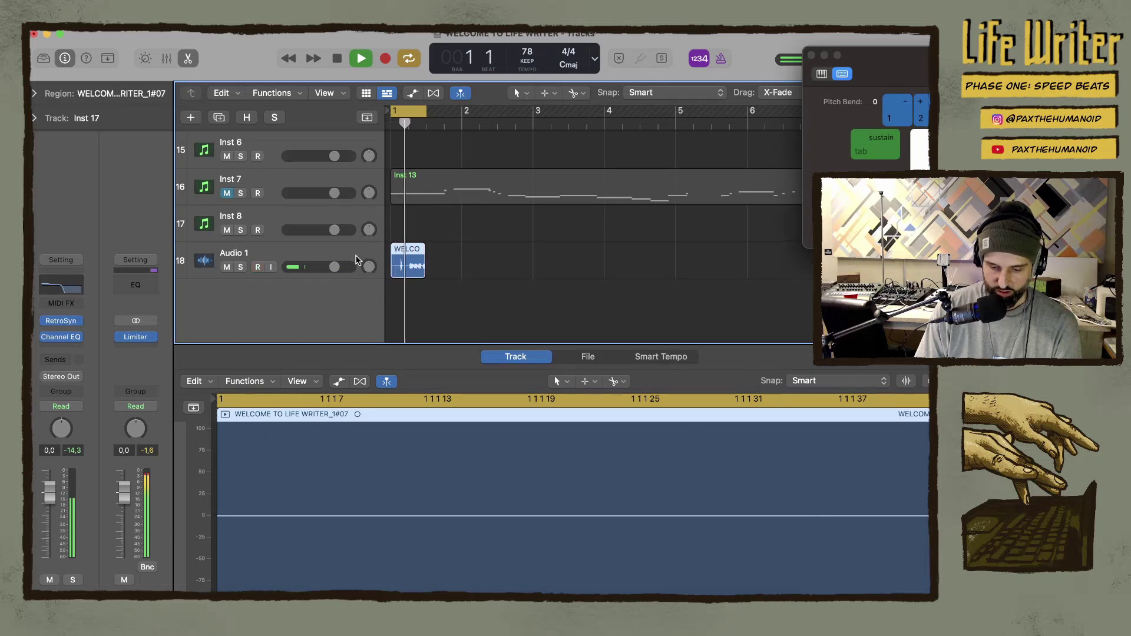
drag(333, 268, 324, 268)
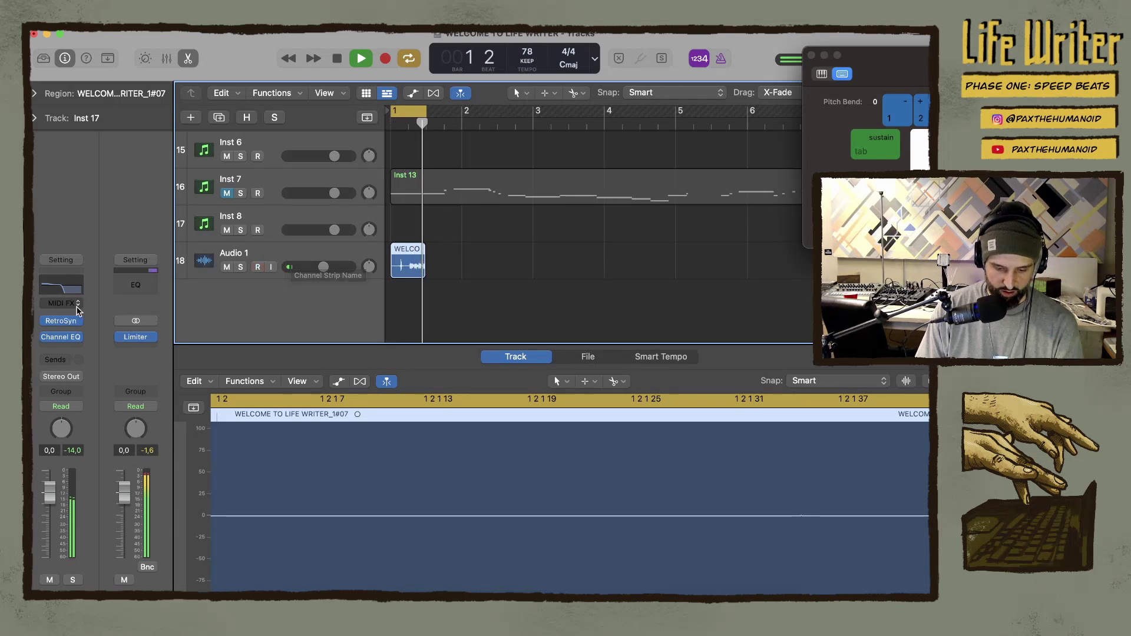
Add the Audio 2 track below Audio 1 and start recording a take on it with Audio 1 muted
click(248, 256)
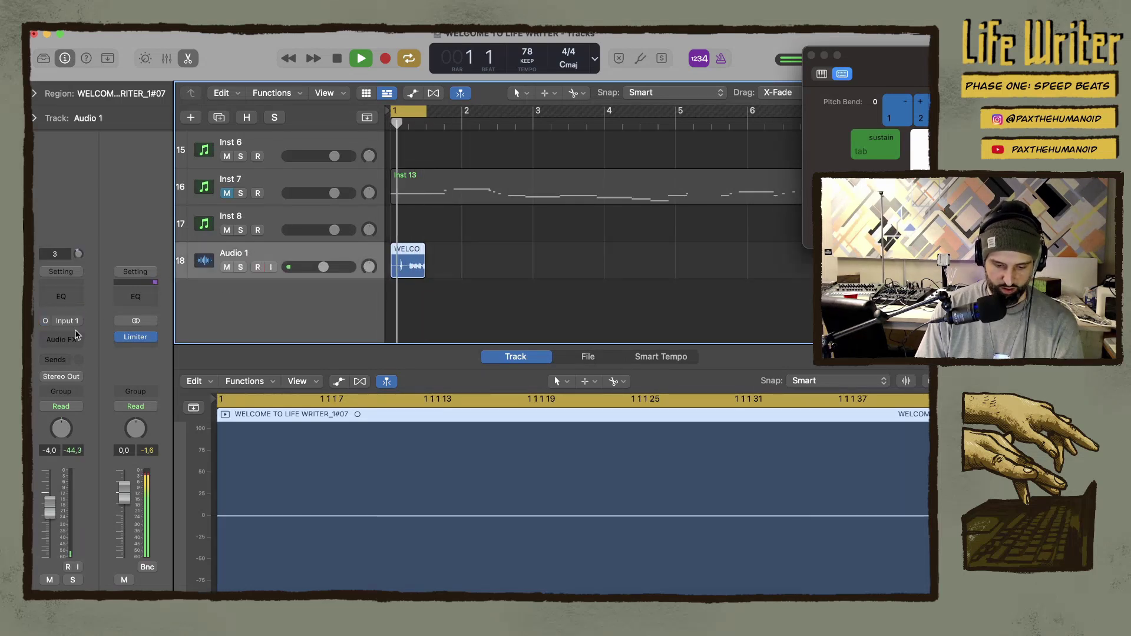
double_click(256, 300)
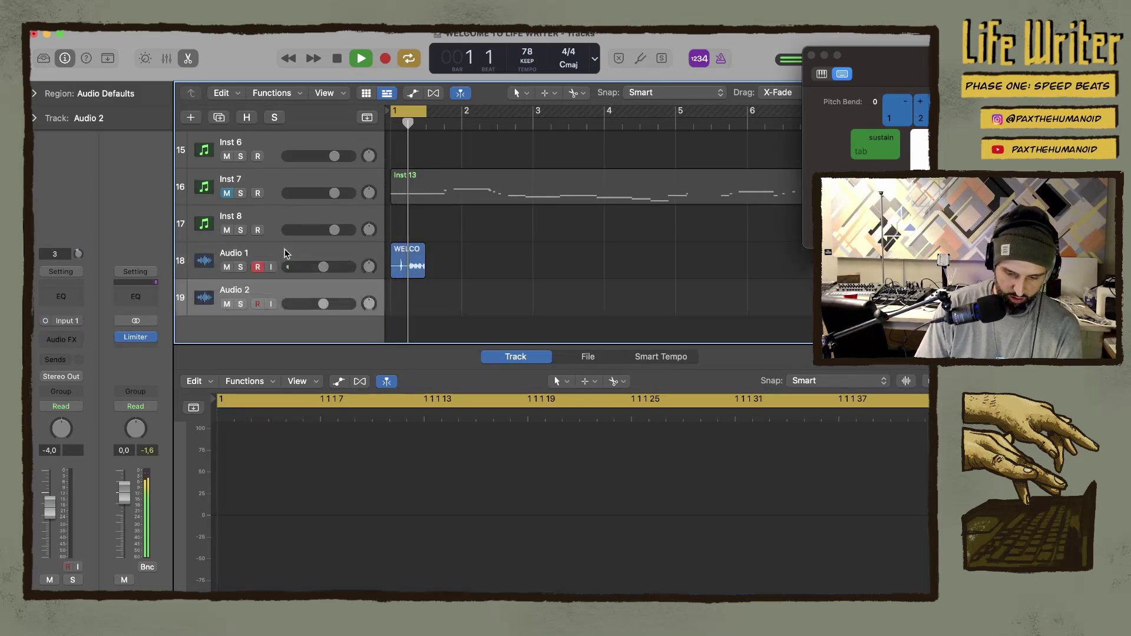
key(space)
click(257, 304)
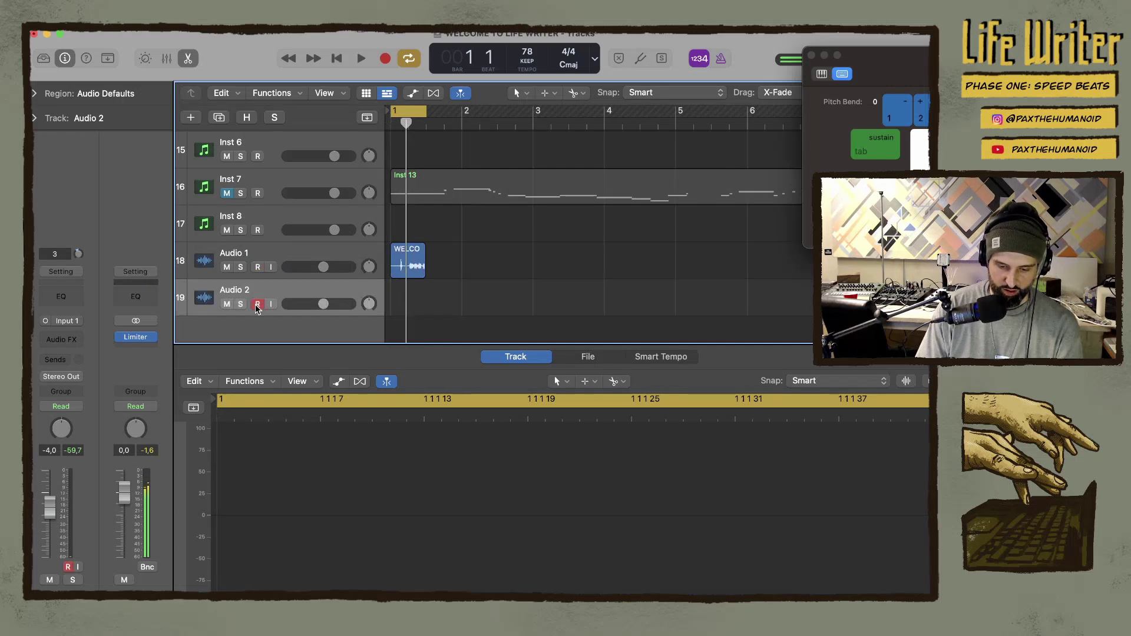
key(r)
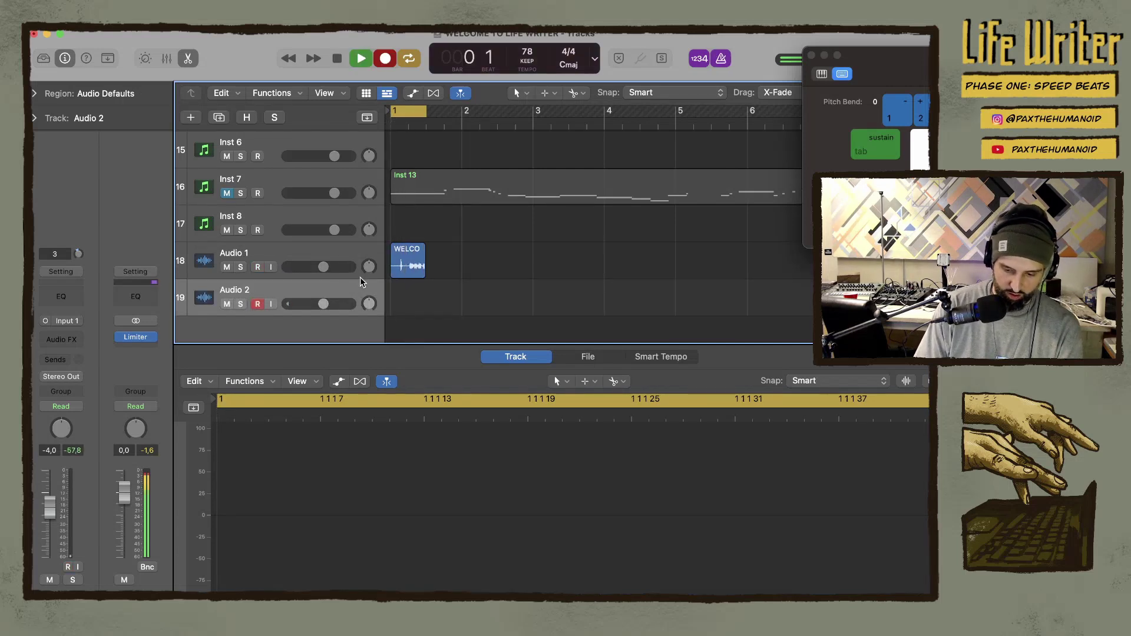
click(227, 267)
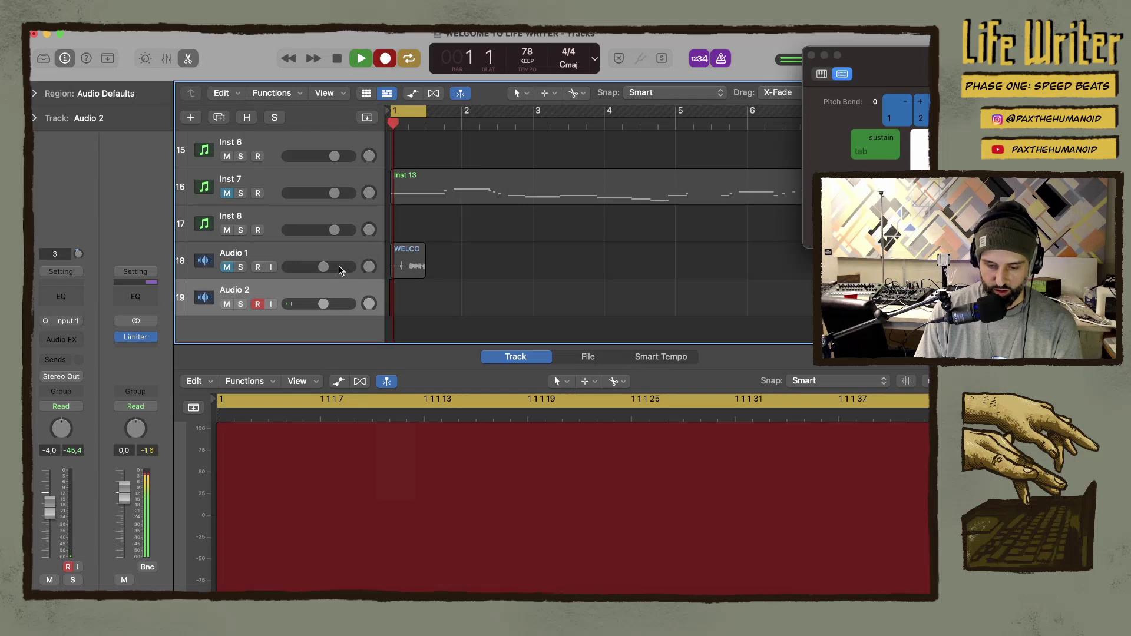
Stop recording on the Audio 2 track and play back the new take
key(space)
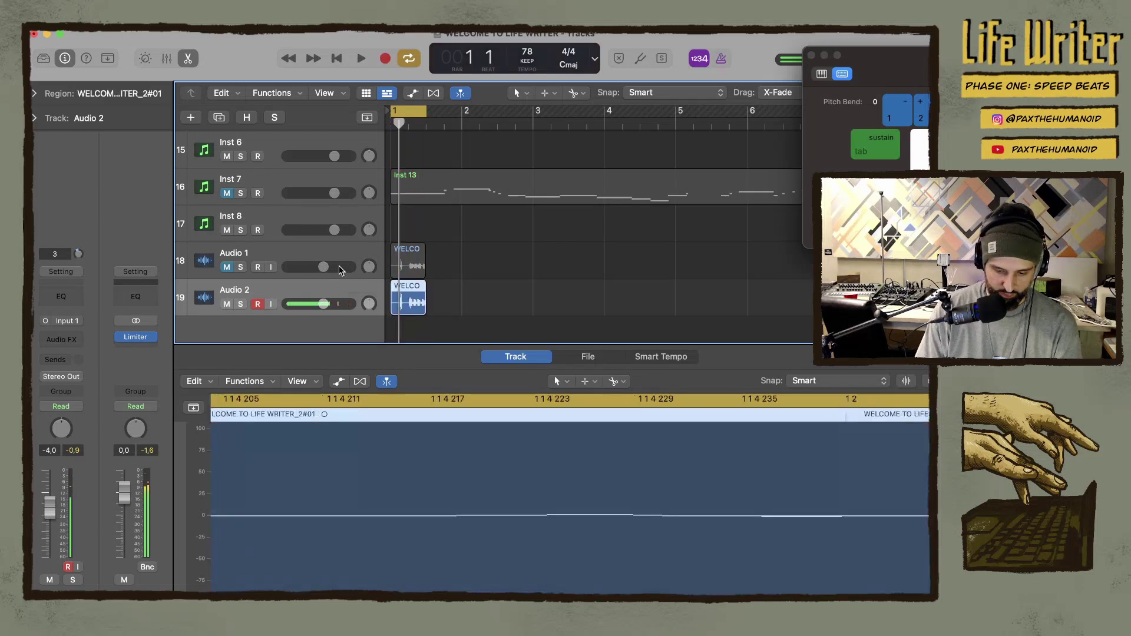
click(258, 304)
key(space)
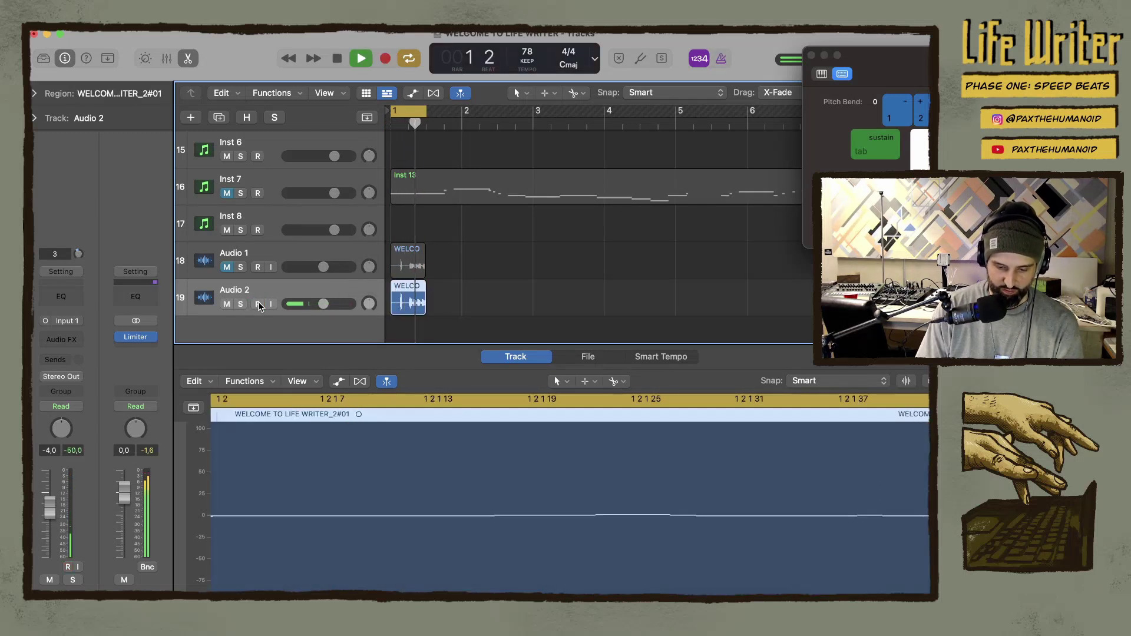
key(space)
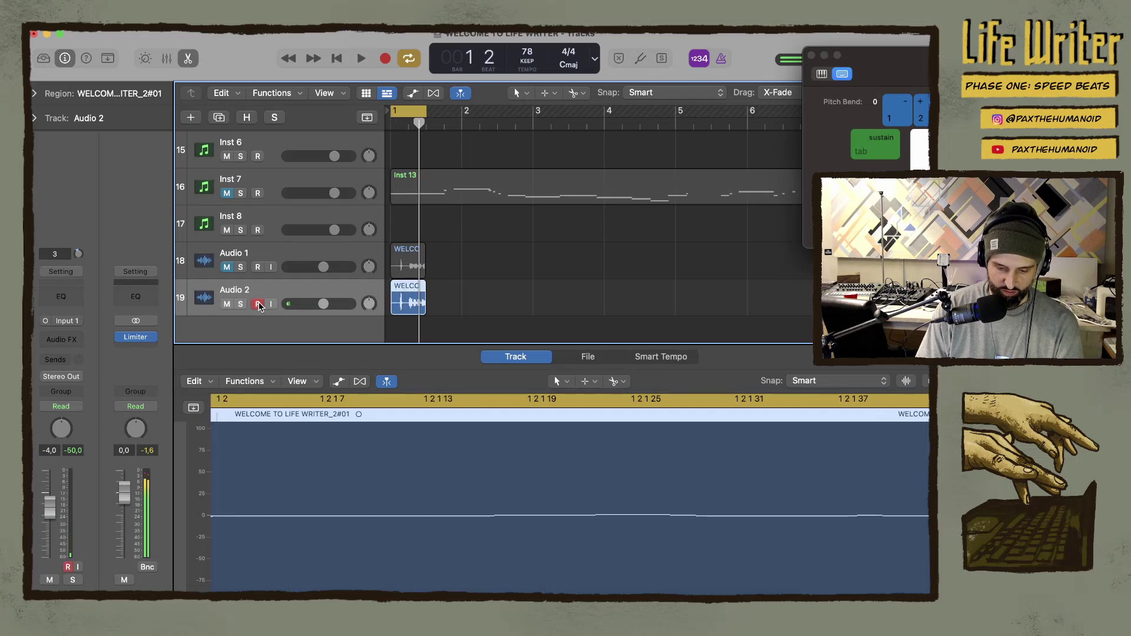
key(space)
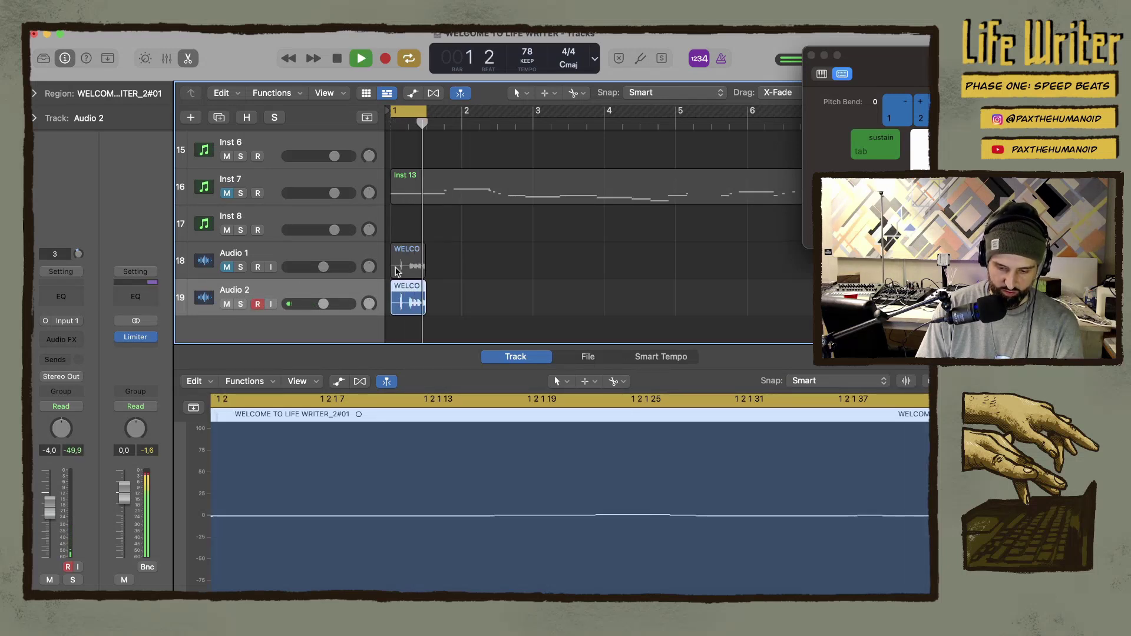
Compare the takes on Audio 1 and Audio 2 by alternating their mutes during playback, and mute both tracks
click(227, 266)
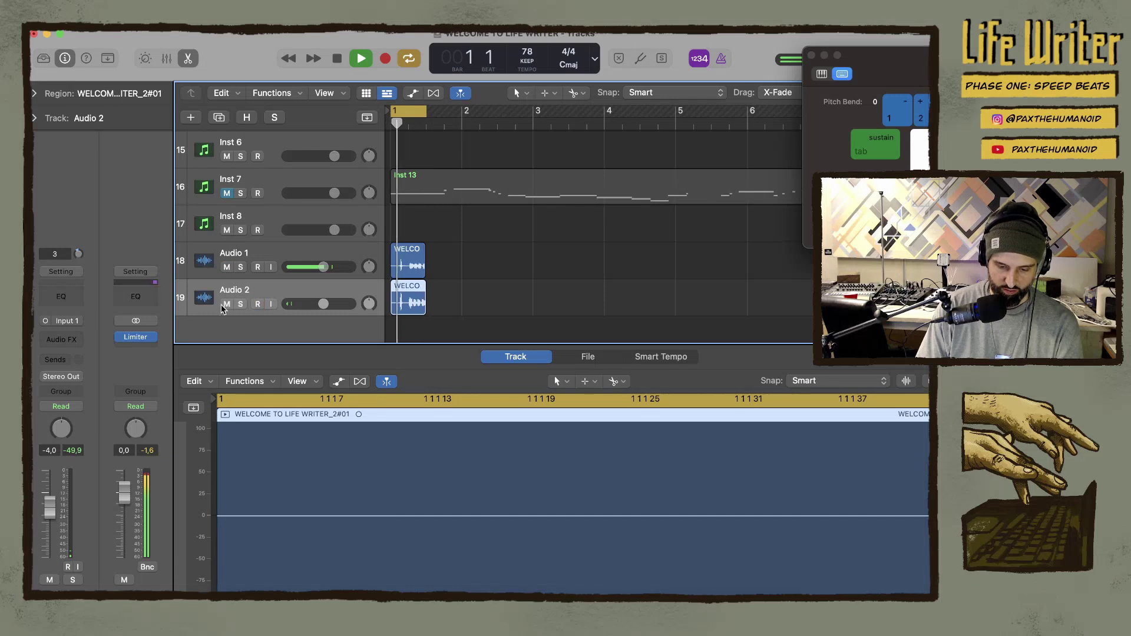
click(227, 304)
click(227, 267)
click(227, 304)
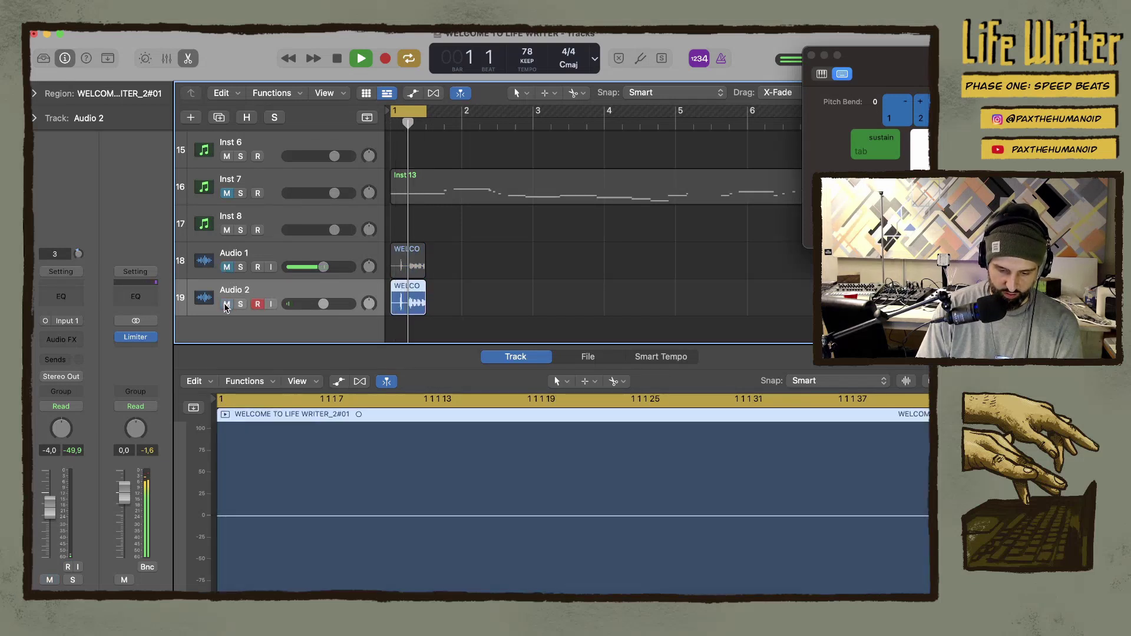
click(227, 304)
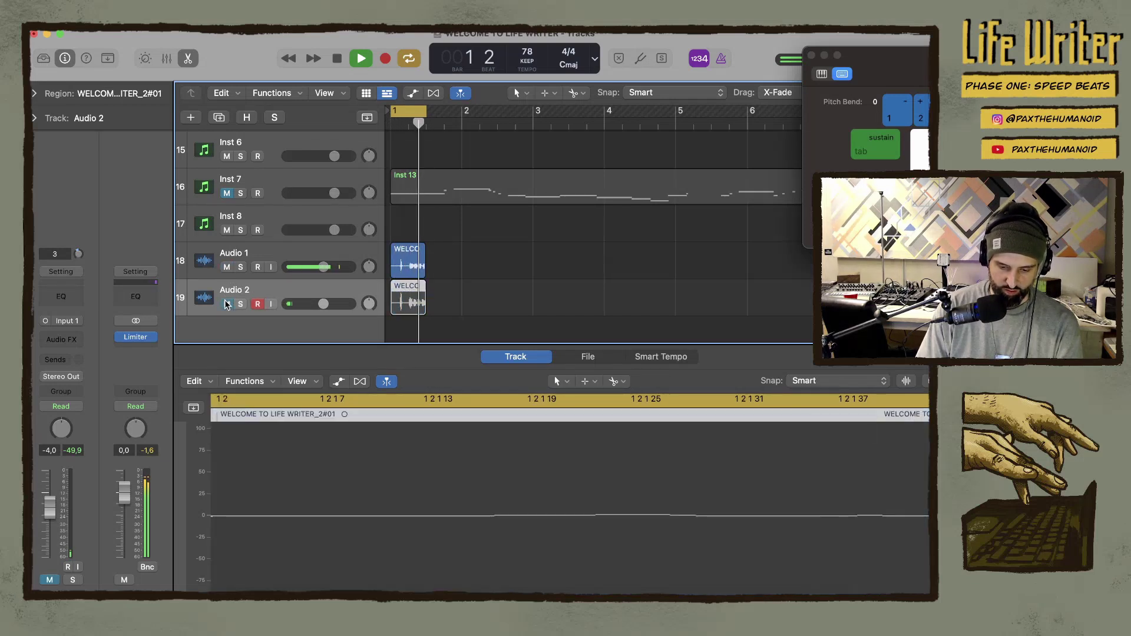
click(227, 267)
click(227, 268)
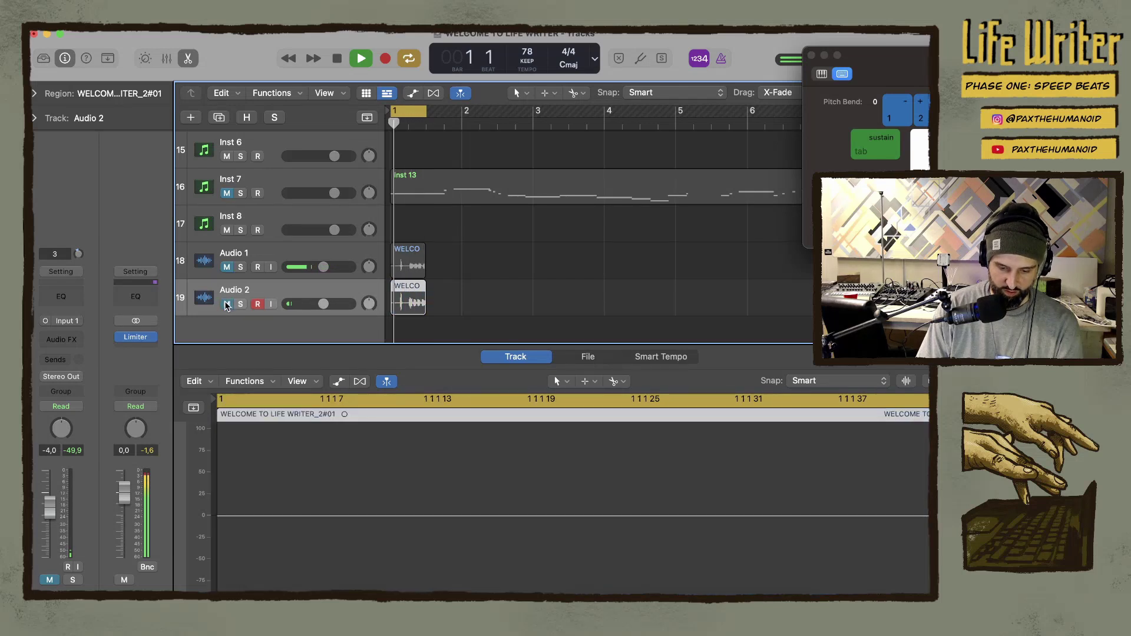
click(226, 267)
click(226, 267)
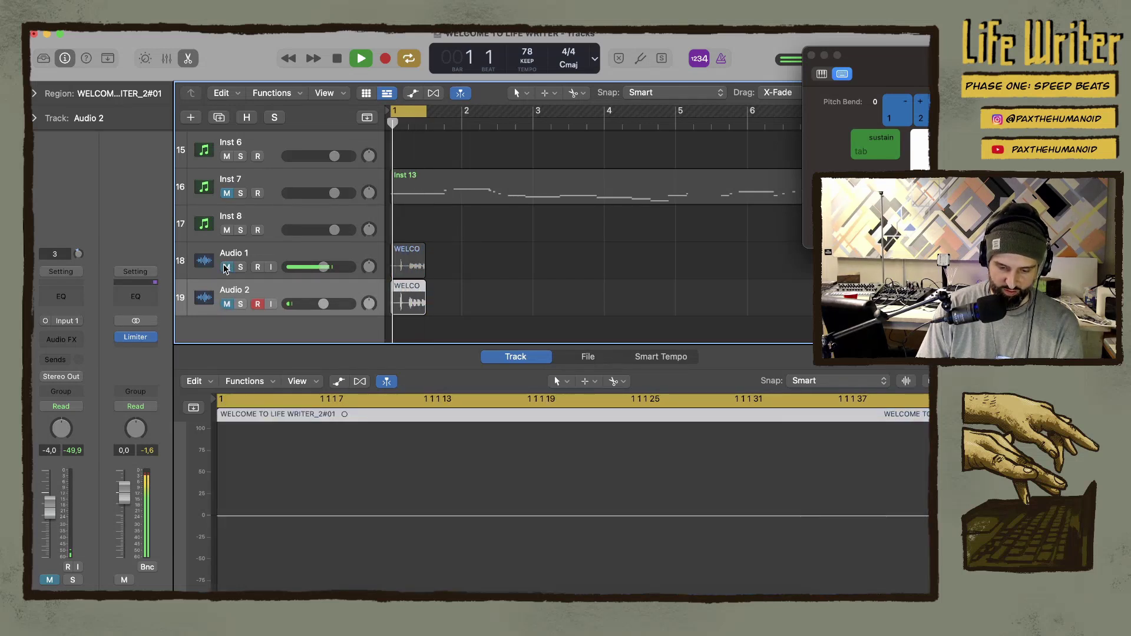
click(227, 304)
click(227, 304)
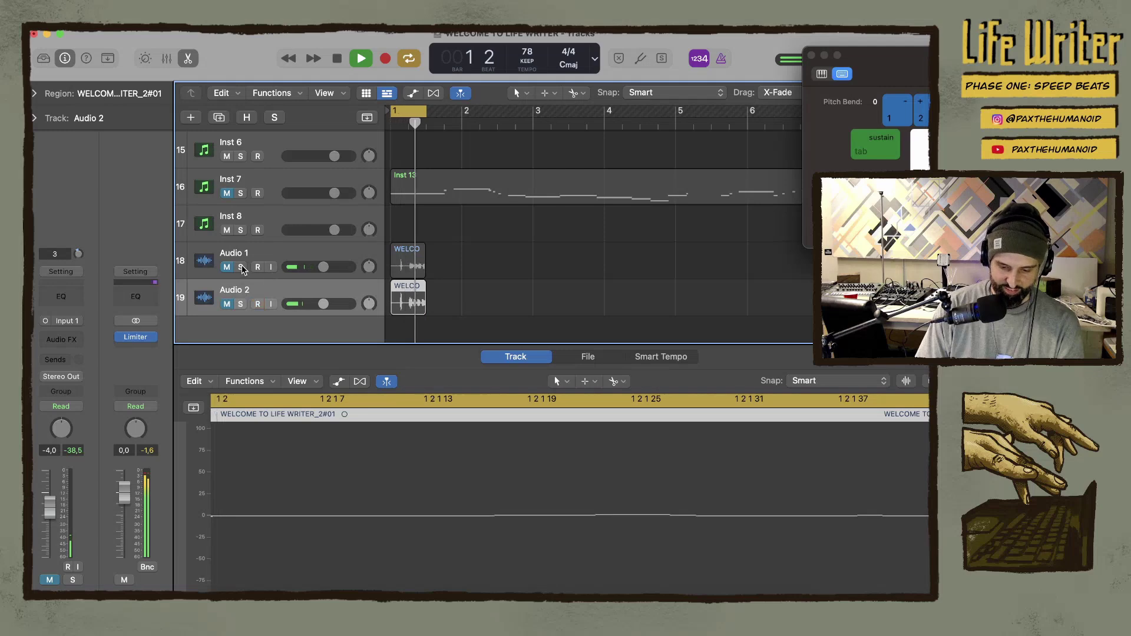
Extend the end of the cycle area to bar 3
key(space)
scroll(409, 250, up, 15)
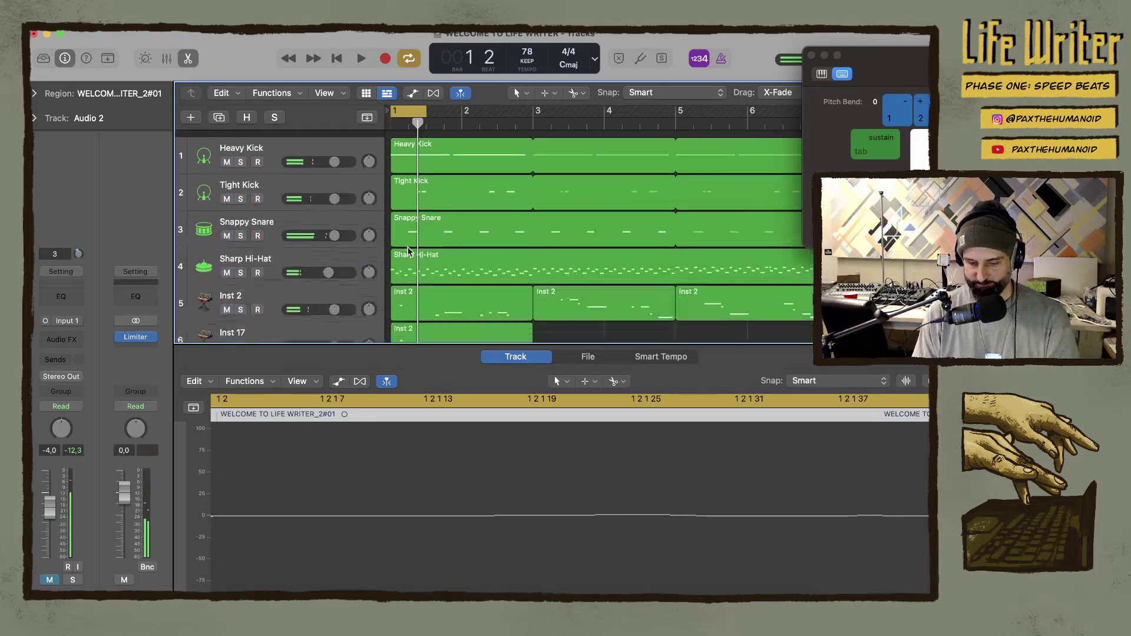
key(space)
scroll(456, 247, down, 3)
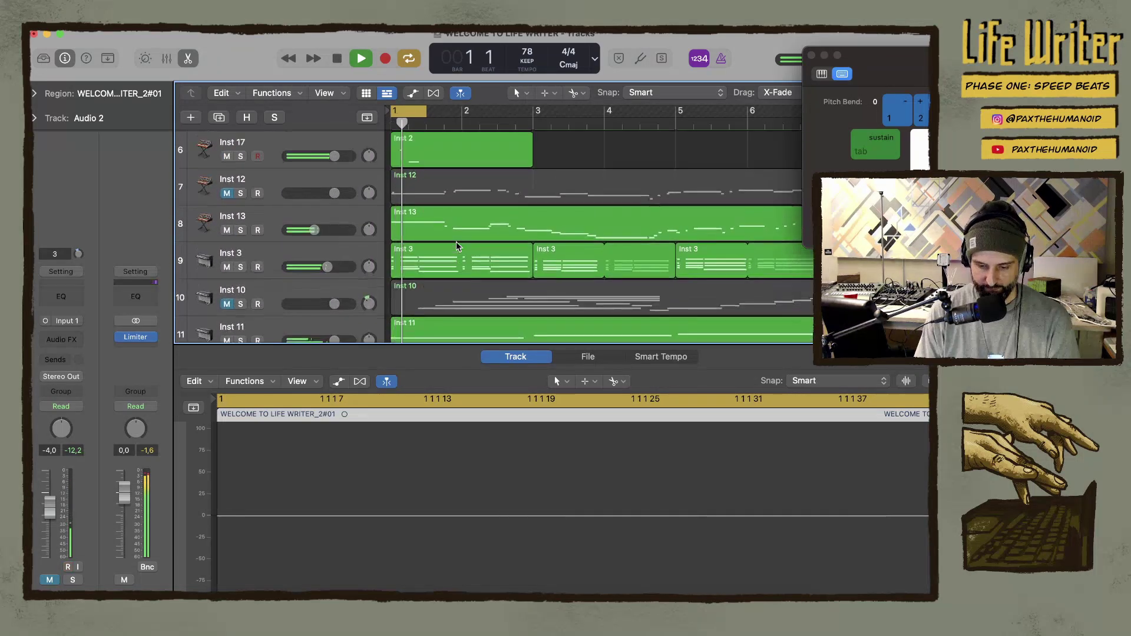
scroll(456, 246, up, 5)
scroll(456, 246, down, 2)
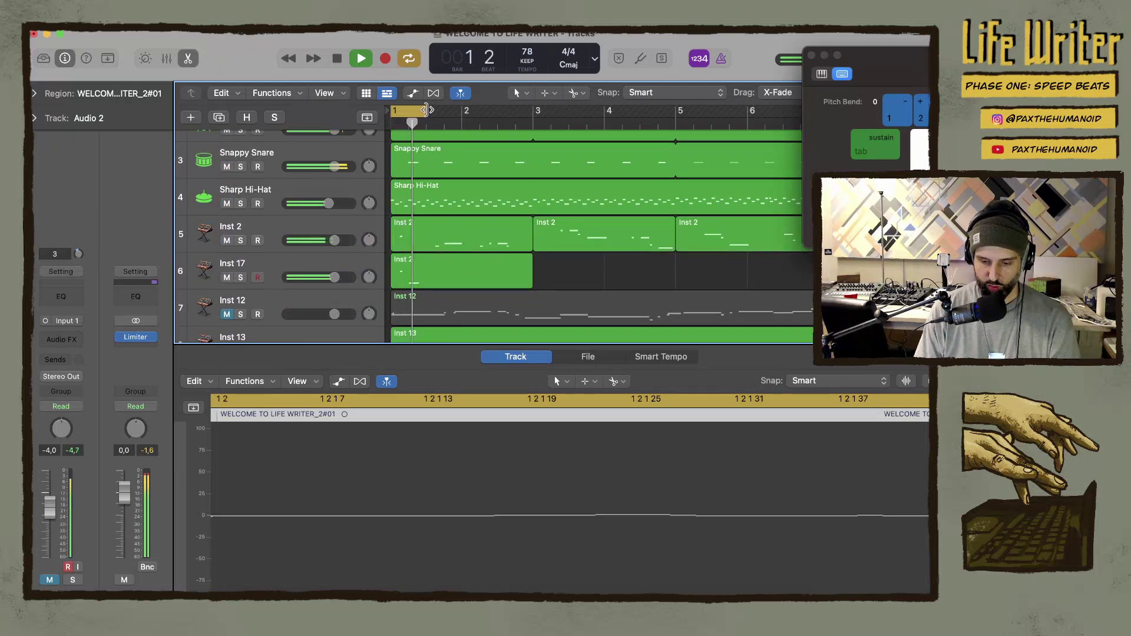
drag(427, 121, 539, 133)
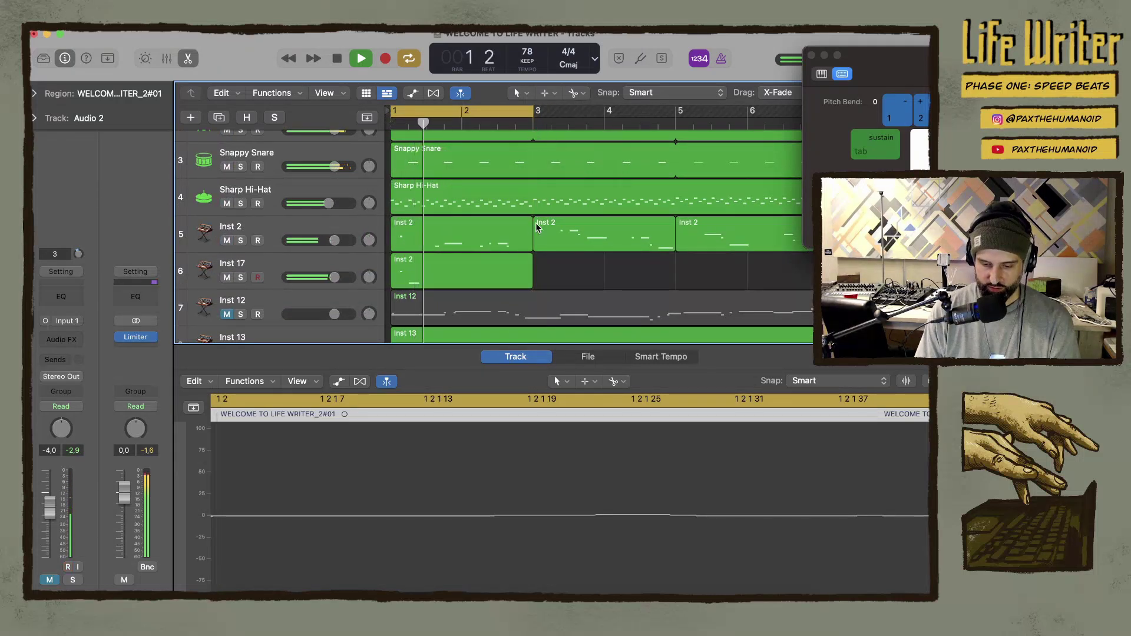
Trim the region on the Inst 17 track to position 1 1 4 1 and length 0 1 3 0, and move it onto the Inst 2 track
click(525, 283)
drag(525, 283, 416, 247)
key(space)
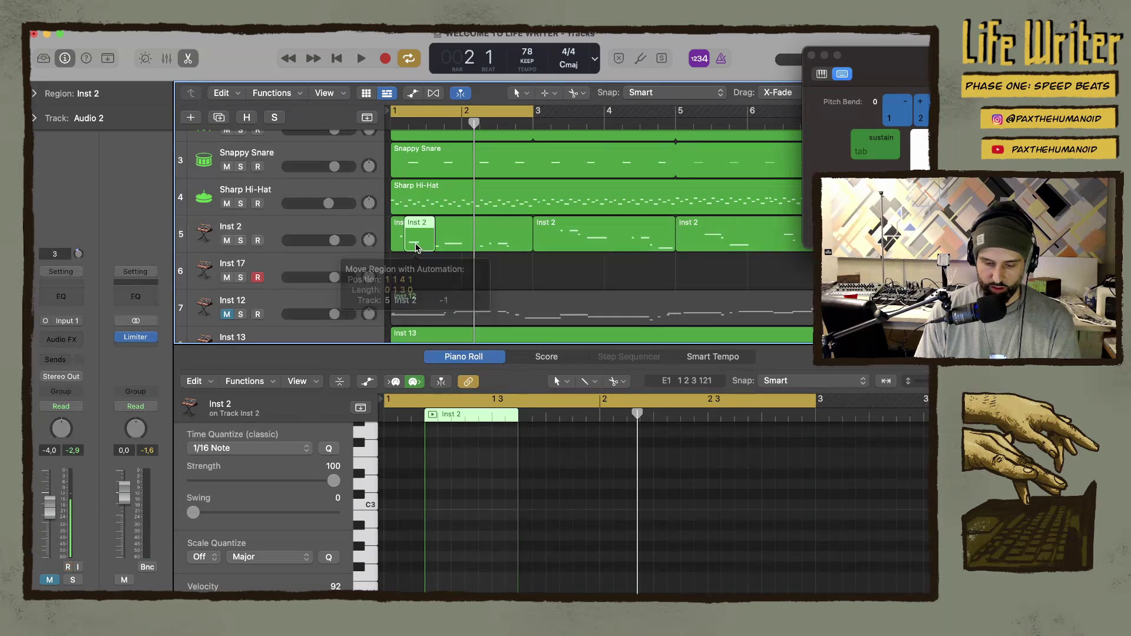
Undo the short region's move and start trim, and redo both edits
key(super+z)
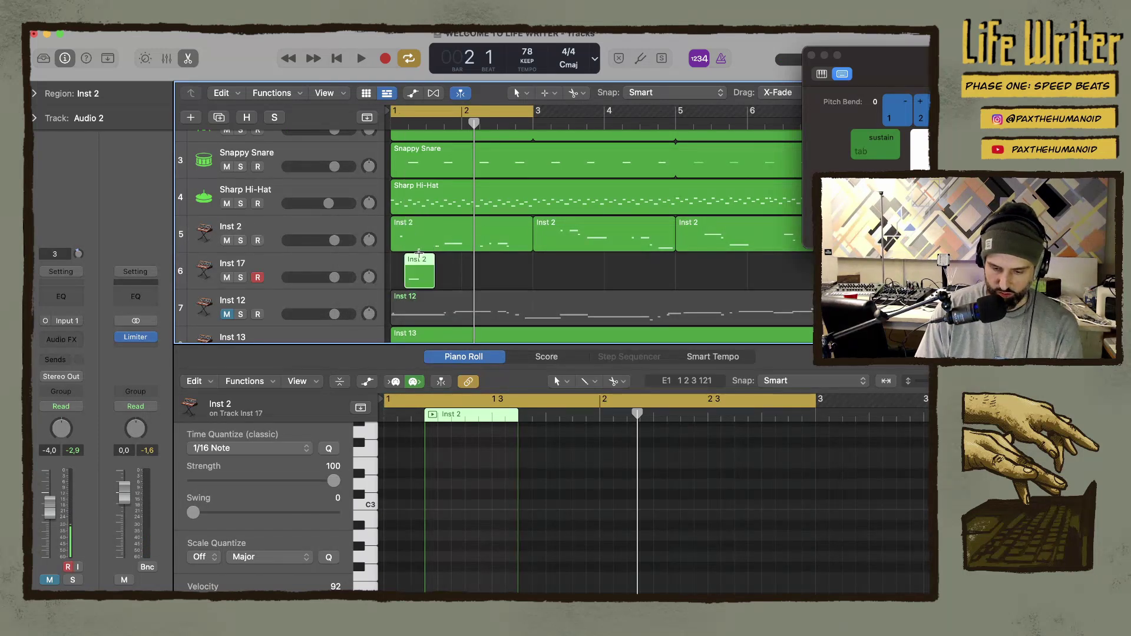
key(super+z)
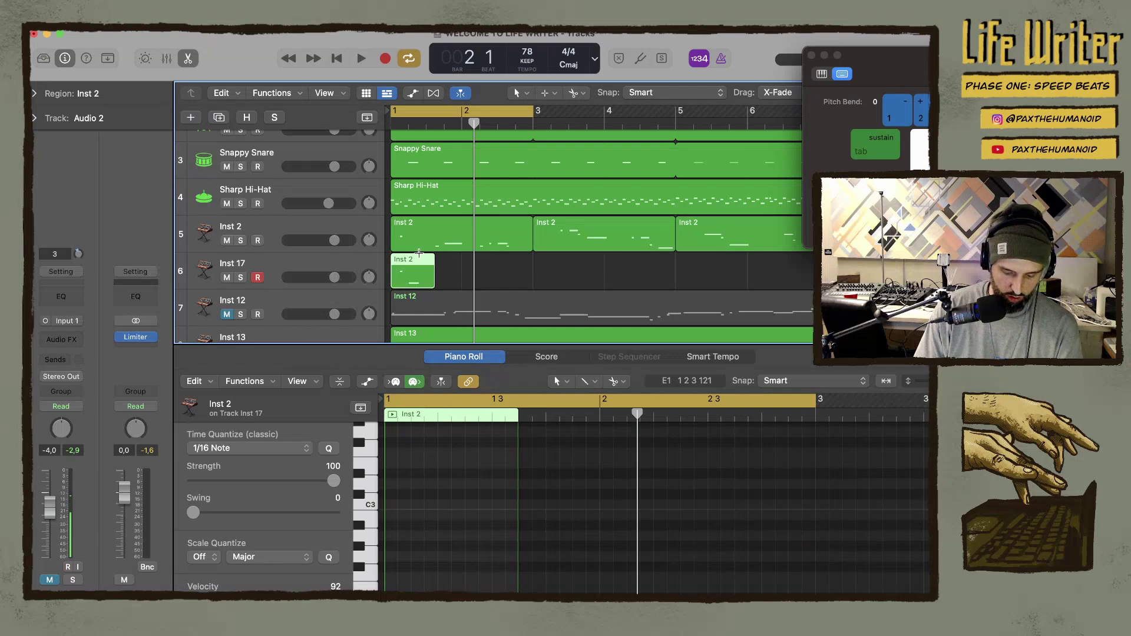
key(super+shift+z)
key(super+shift+z)
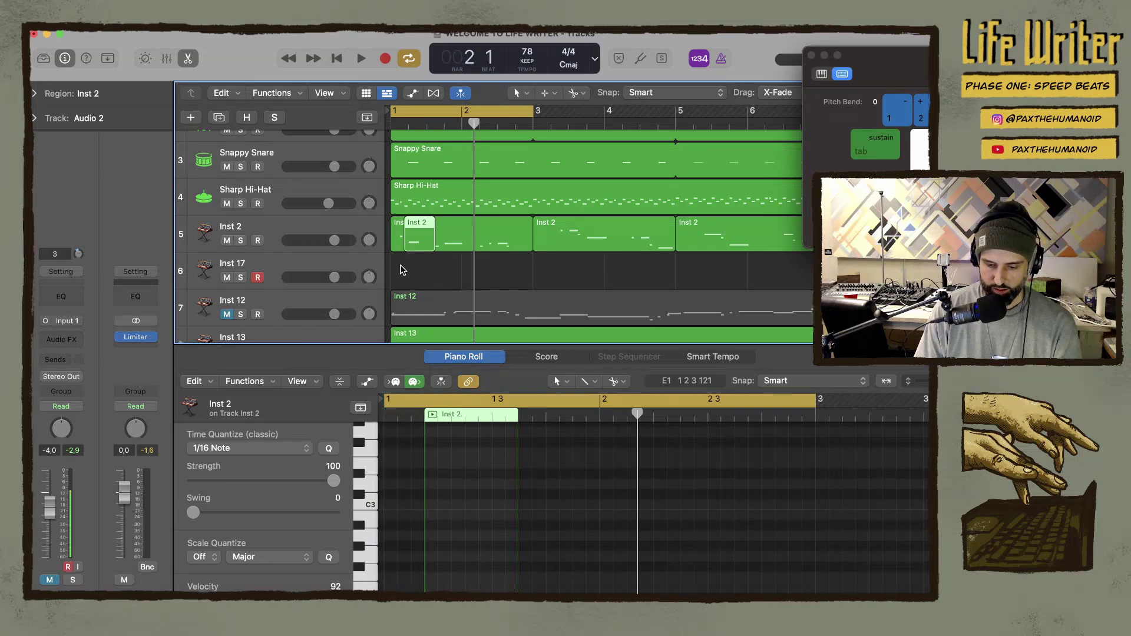
Select both overlapping regions at the start of the Inst 2 track, undoing the accidental split
drag(403, 270, 439, 231)
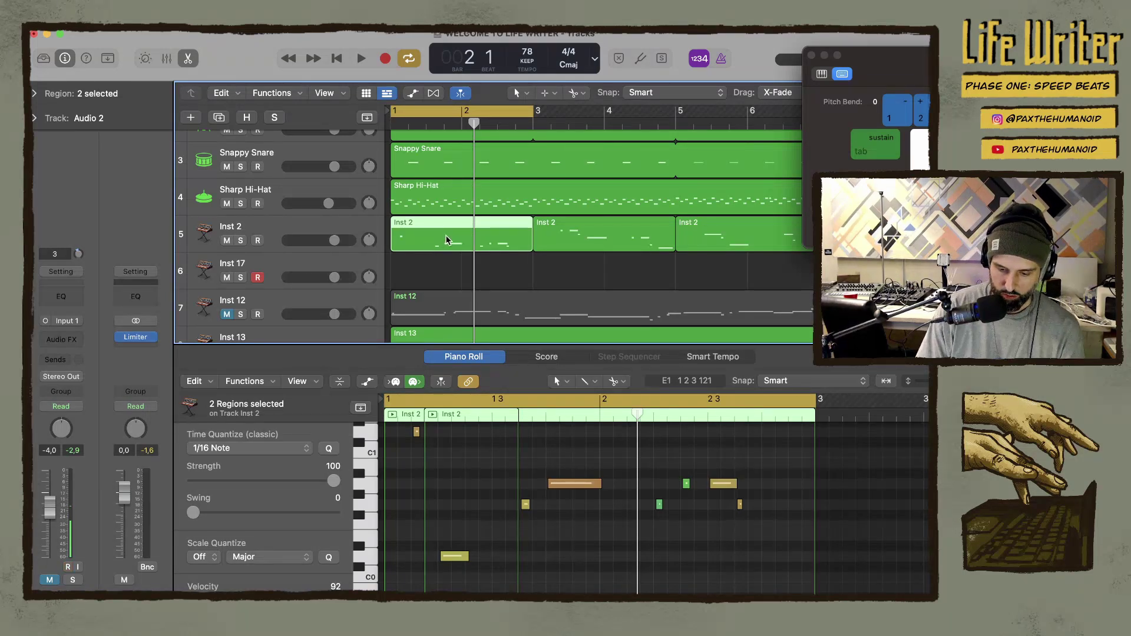
click(478, 230)
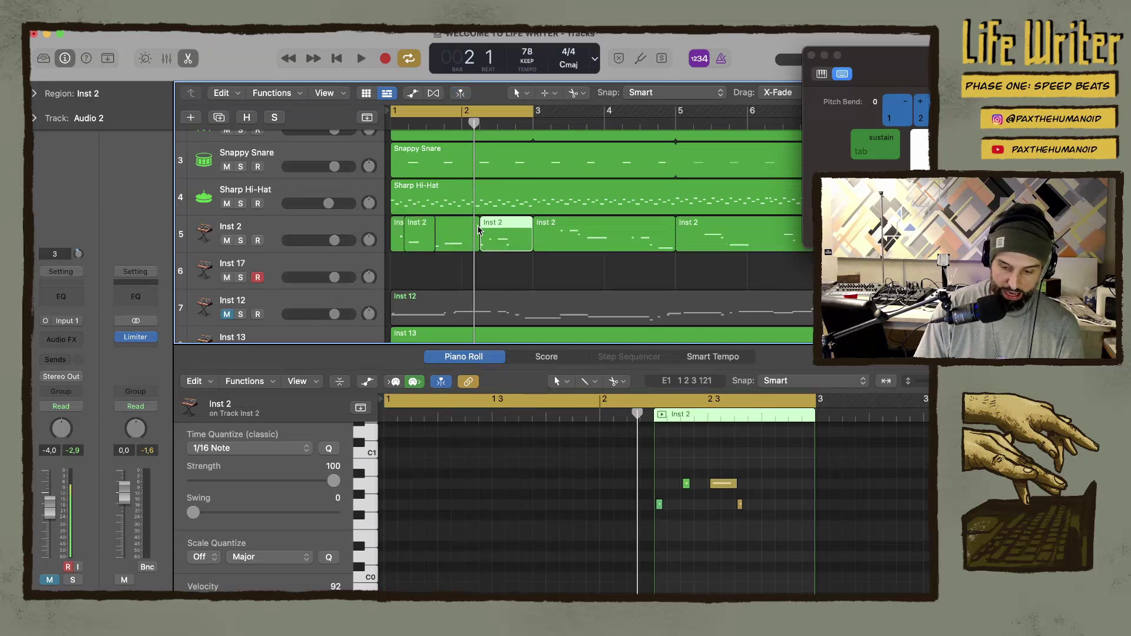
key(super+z)
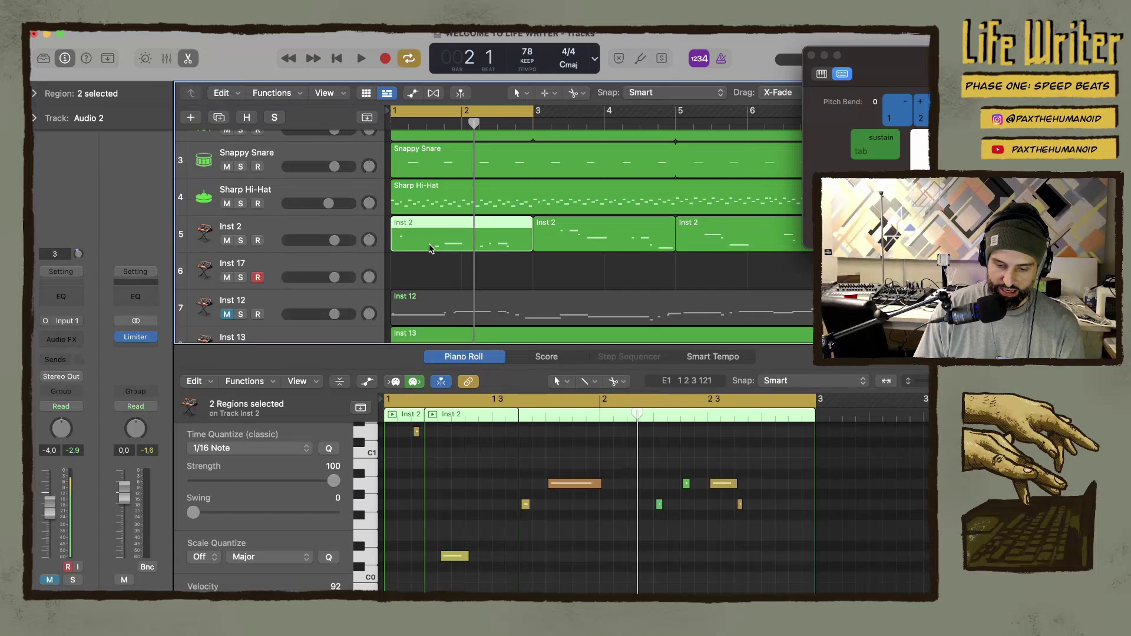
drag(389, 275, 457, 237)
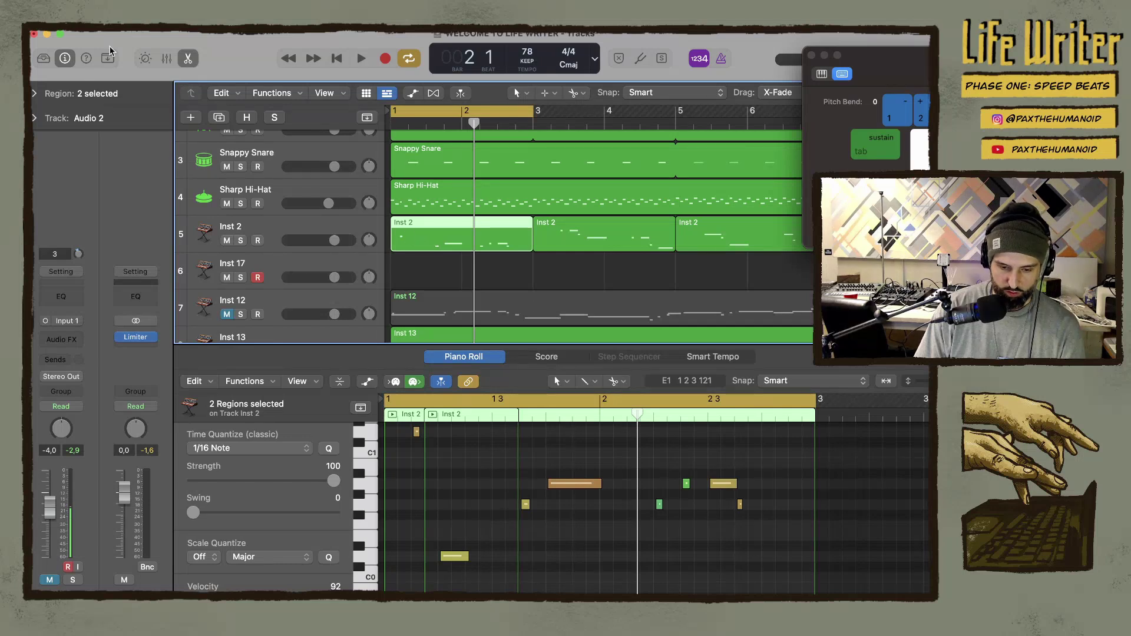
Enable the trackpad's two-finger Secondary click in System Preferences, test it on the first Inst 2 region and undo the split
click(39, 24)
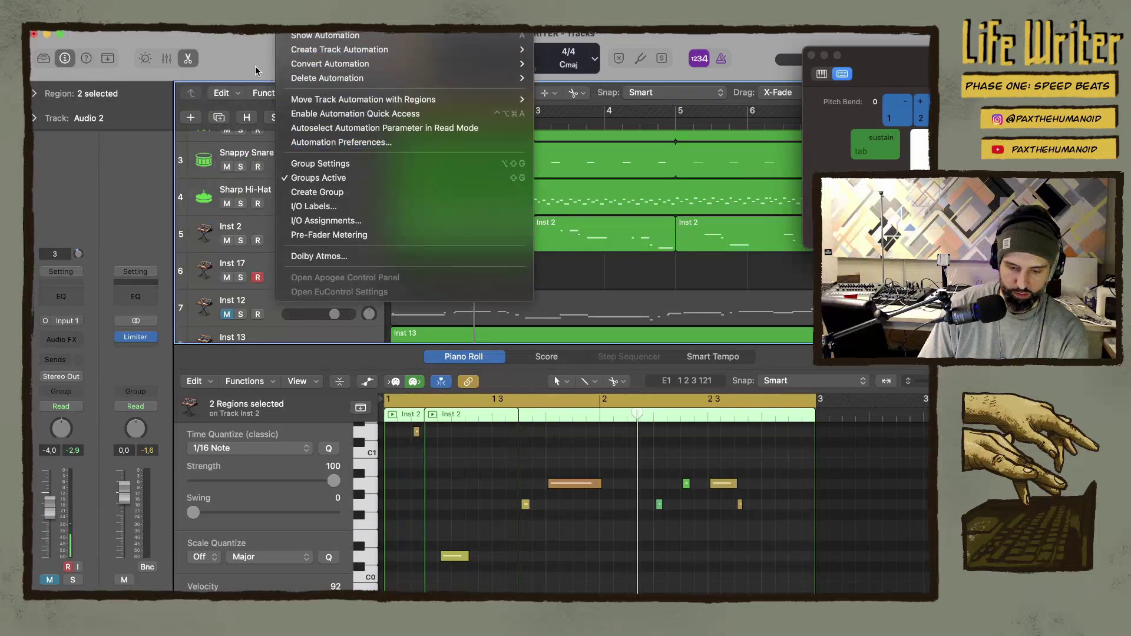
click(80, 56)
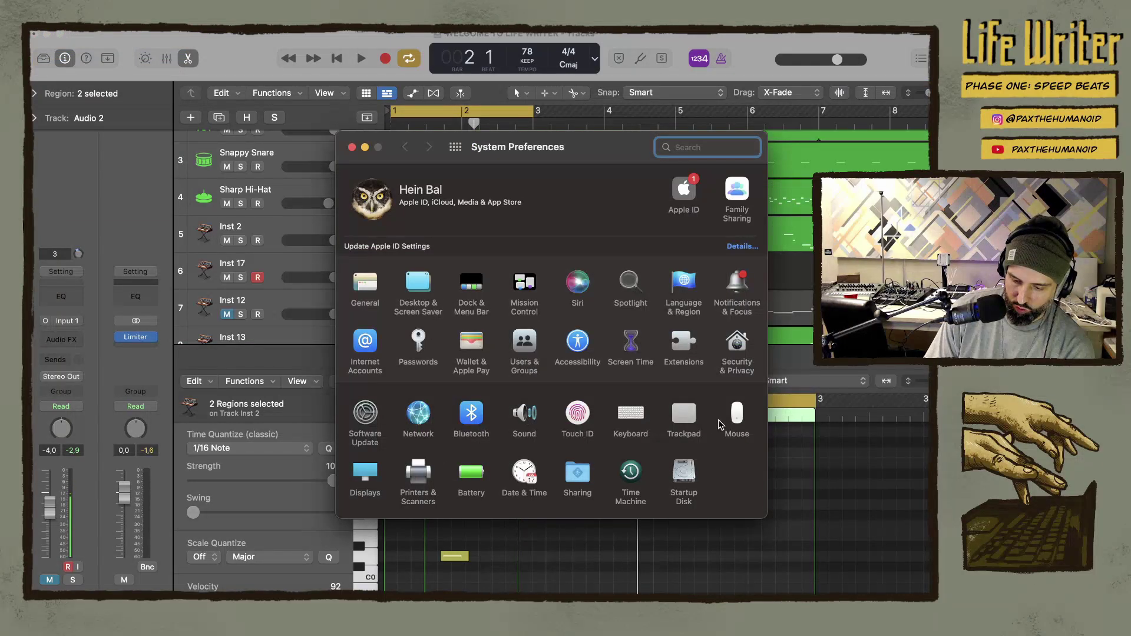
click(685, 415)
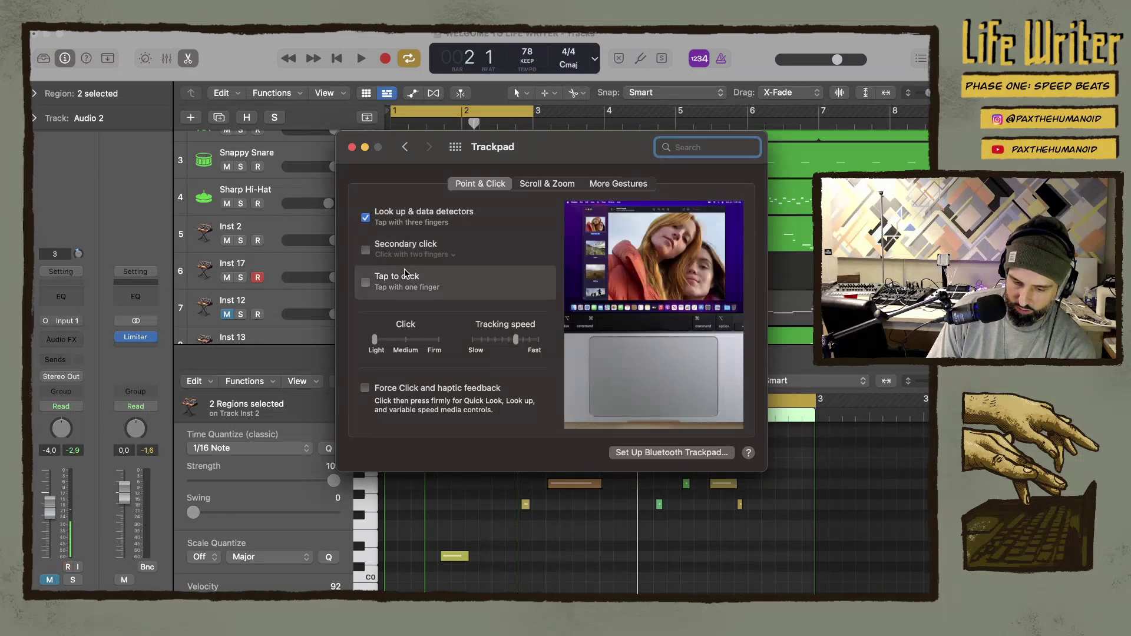
click(365, 250)
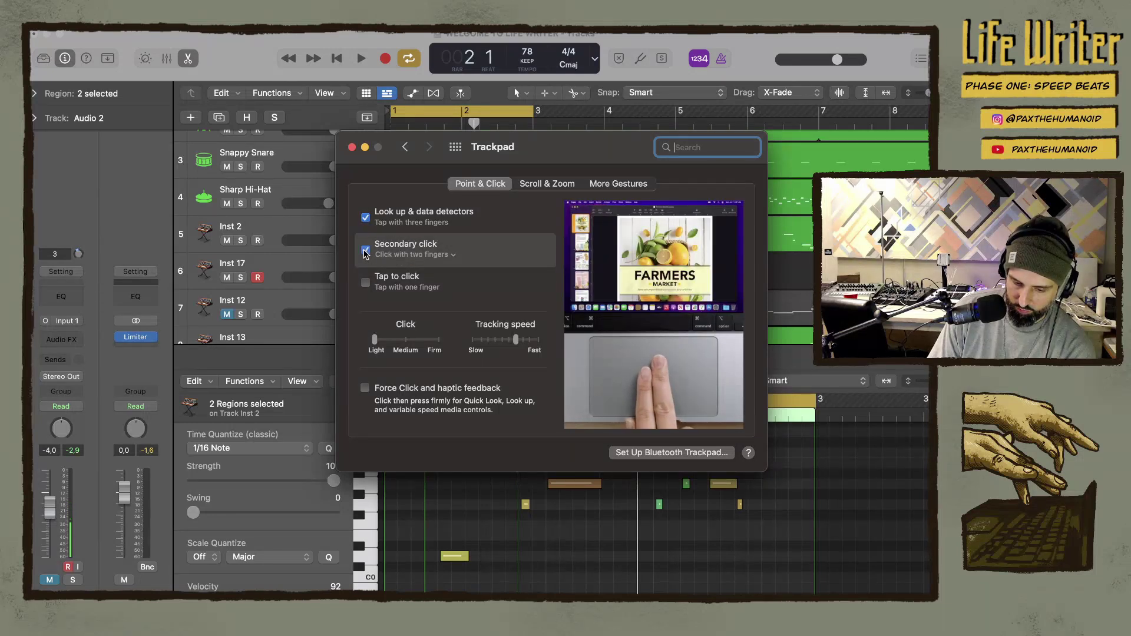
click(352, 147)
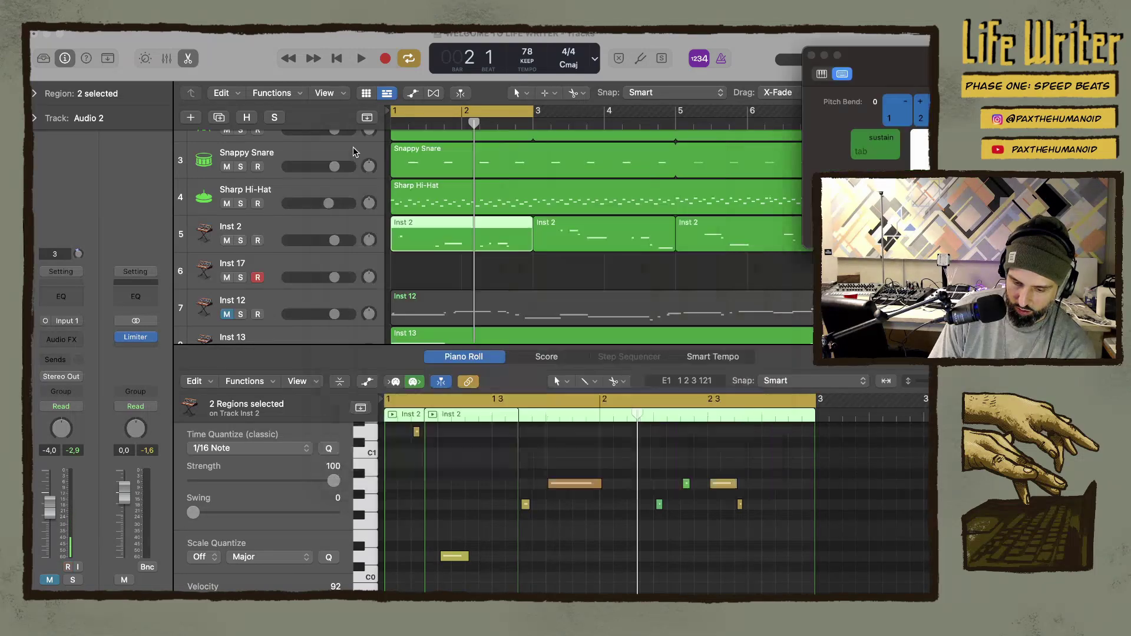
click(446, 248)
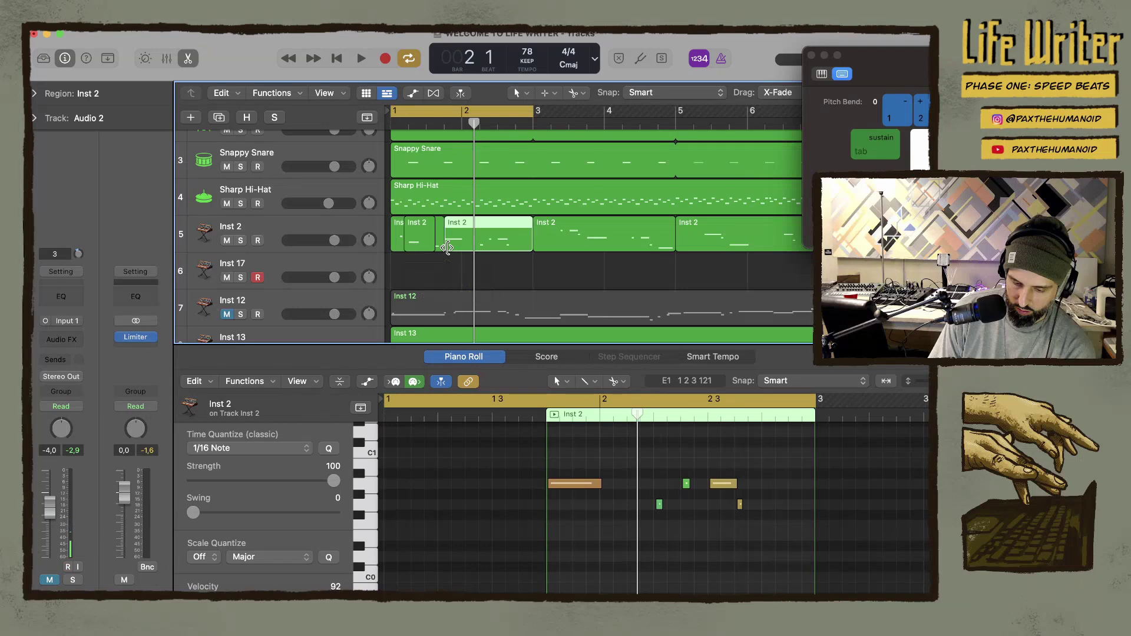
key(super+z)
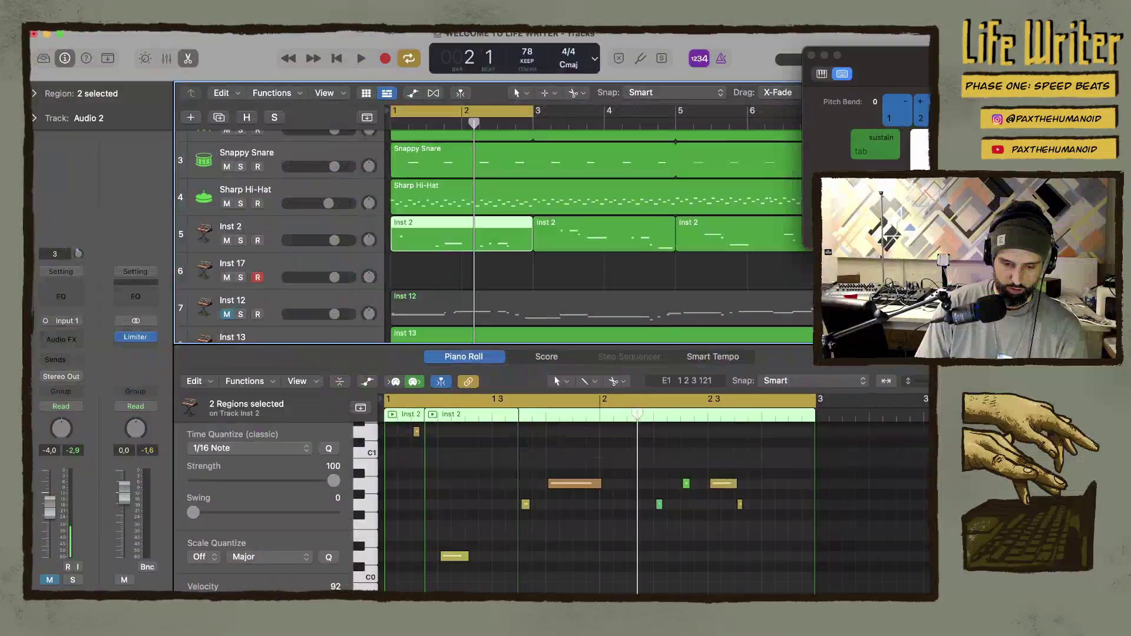
Turn off the trackpad's Secondary click in System Preferences and return to the project
click(40, 25)
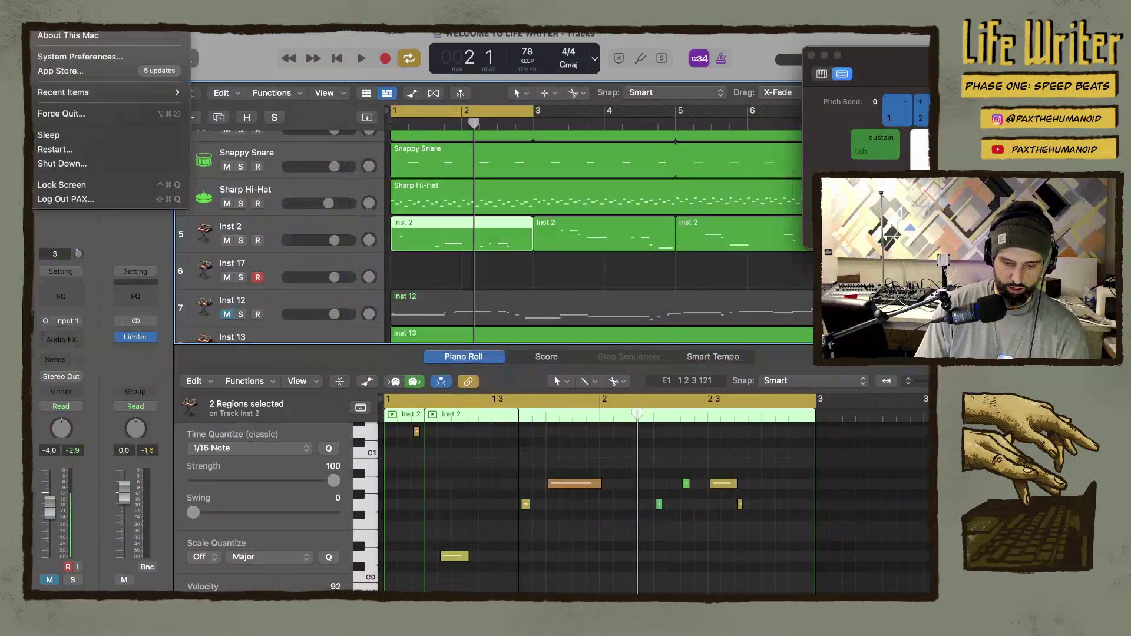
click(66, 57)
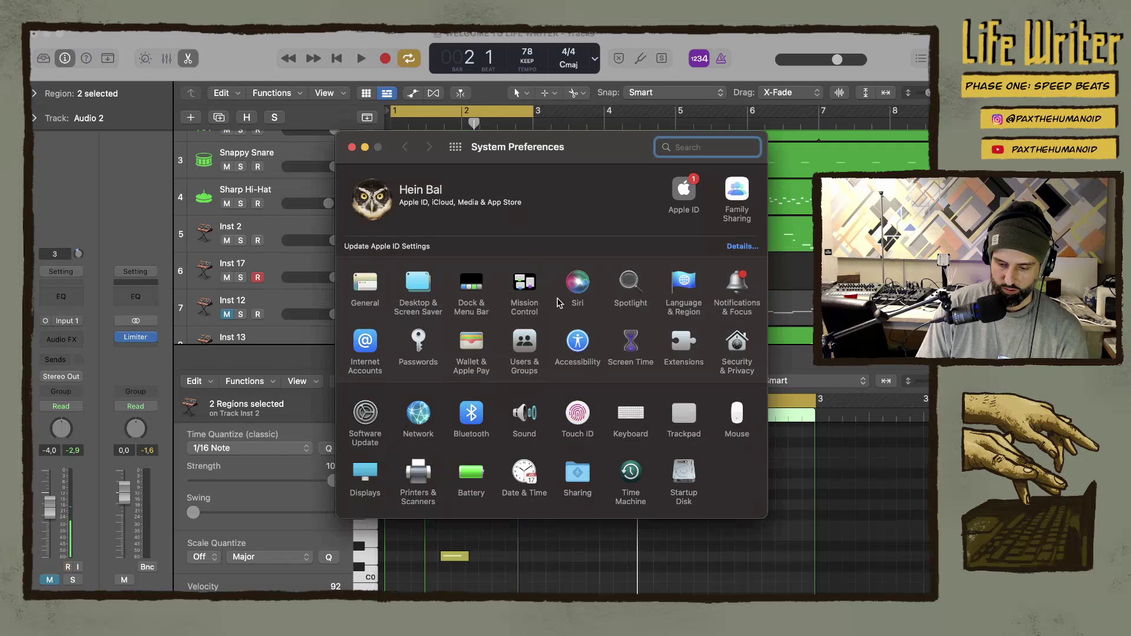
click(683, 416)
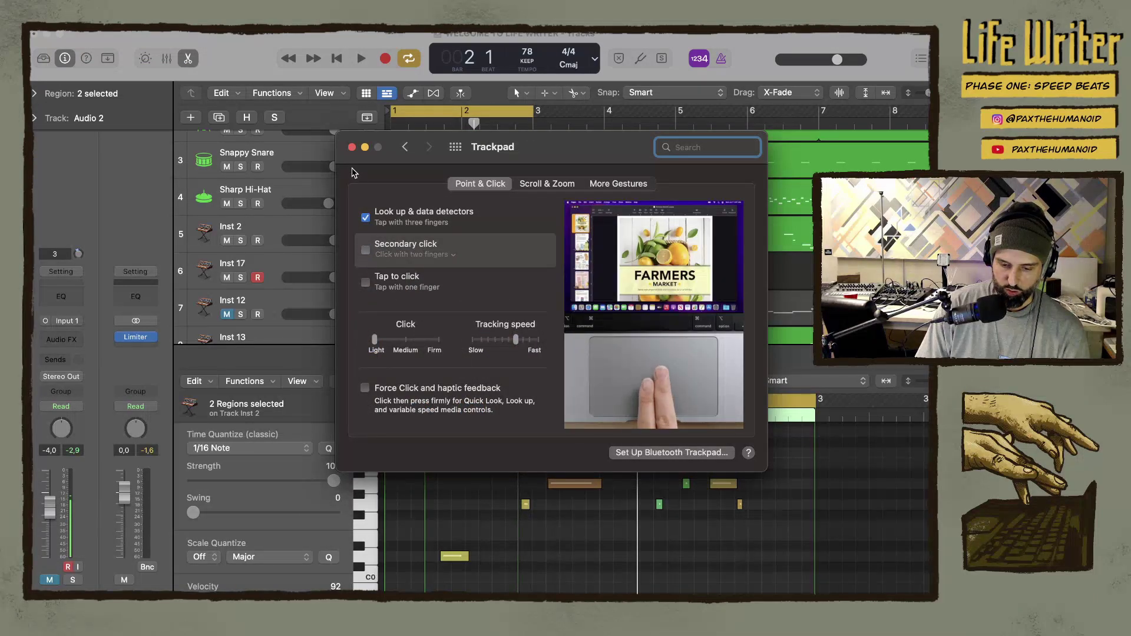
key(super+q)
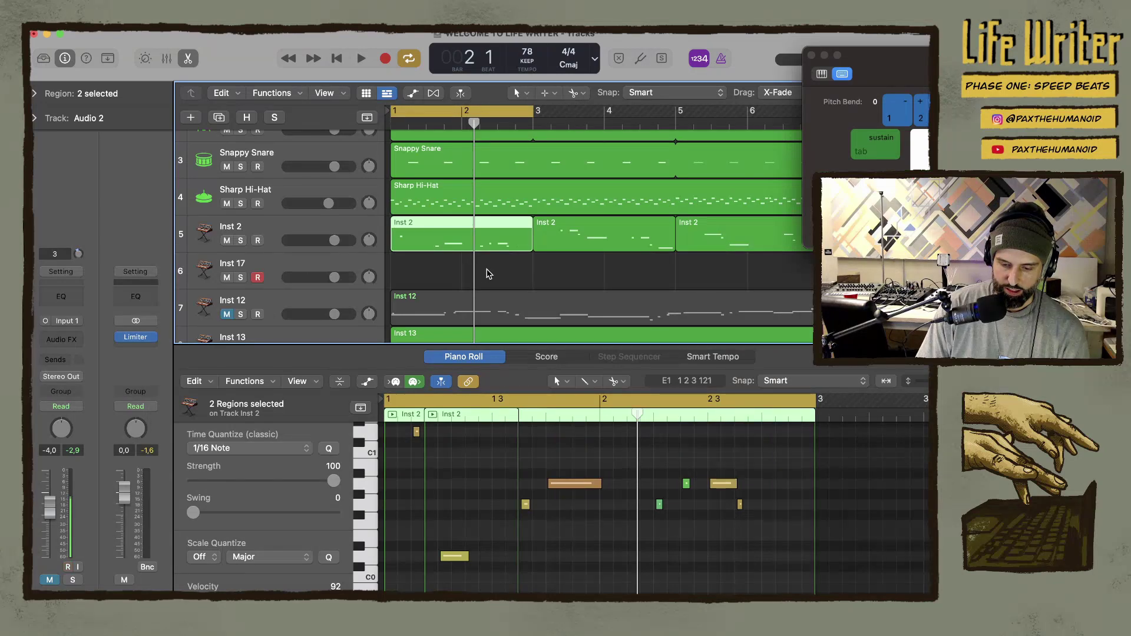
Play the cycle and return the trimmed short region to the Inst 17 track
key(space)
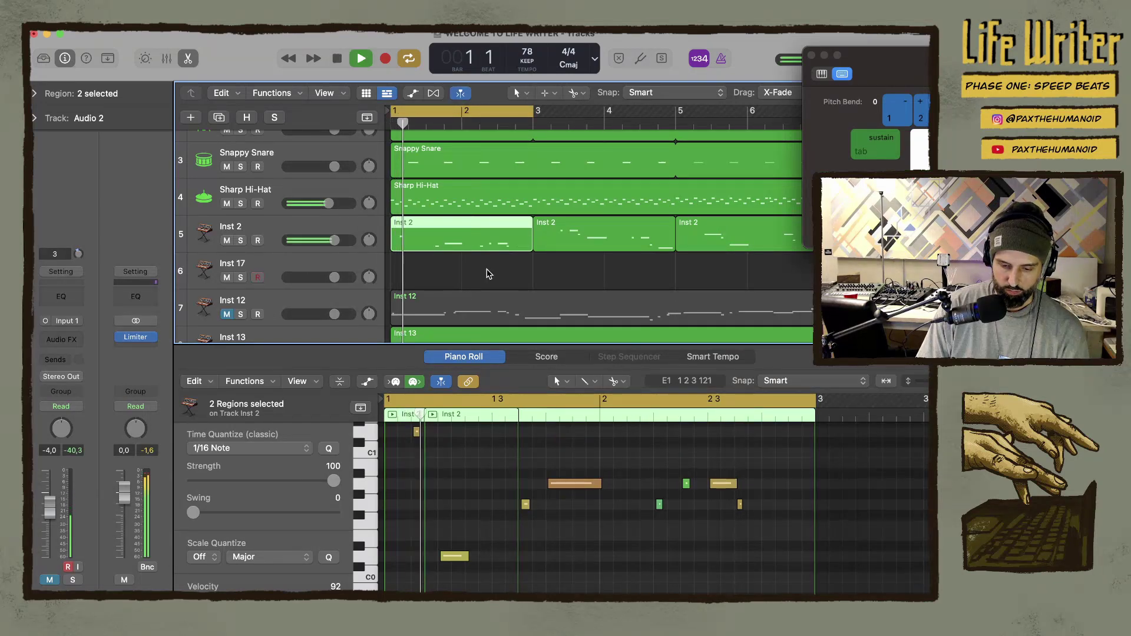
key(super+v)
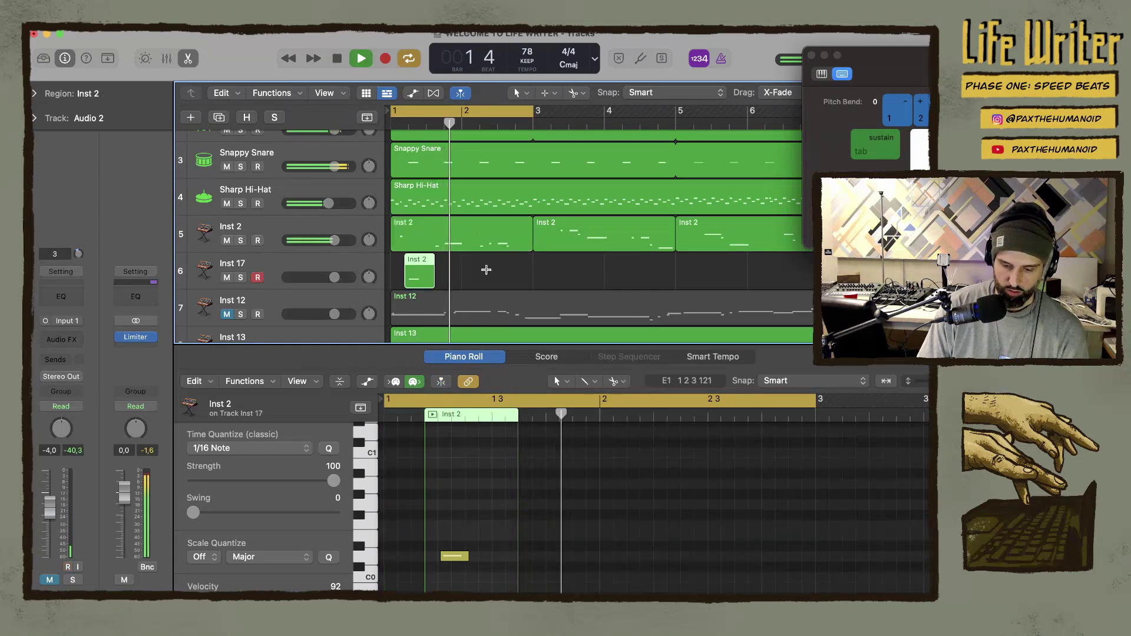
Set the cycle range to bars 3 to 6 and play it back
key(space)
key(space)
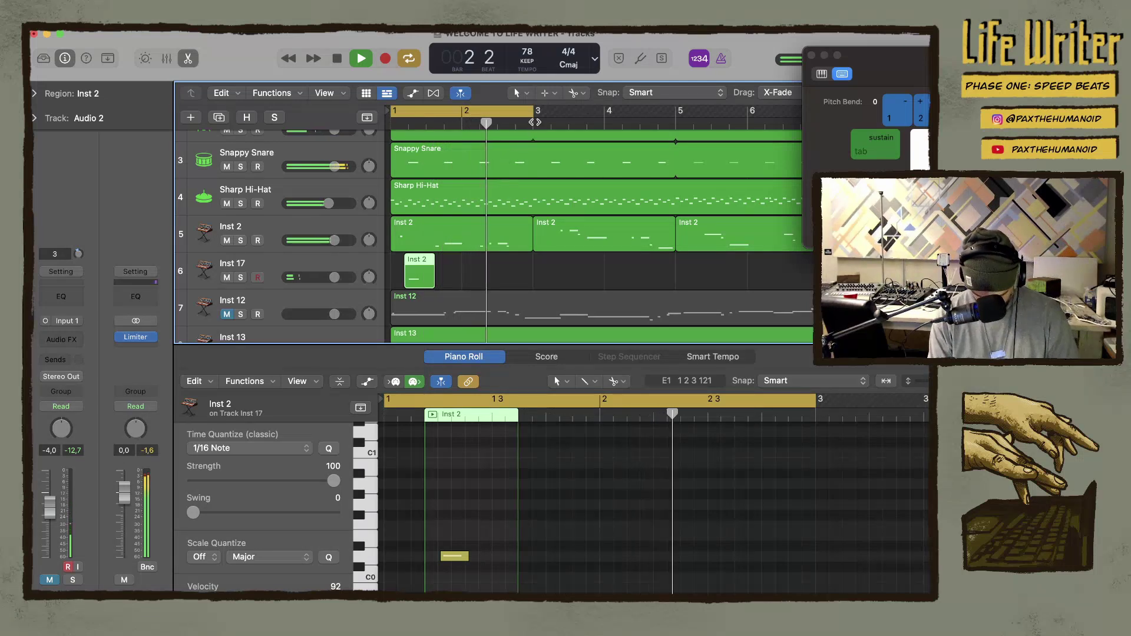
drag(532, 116, 658, 112)
key(space)
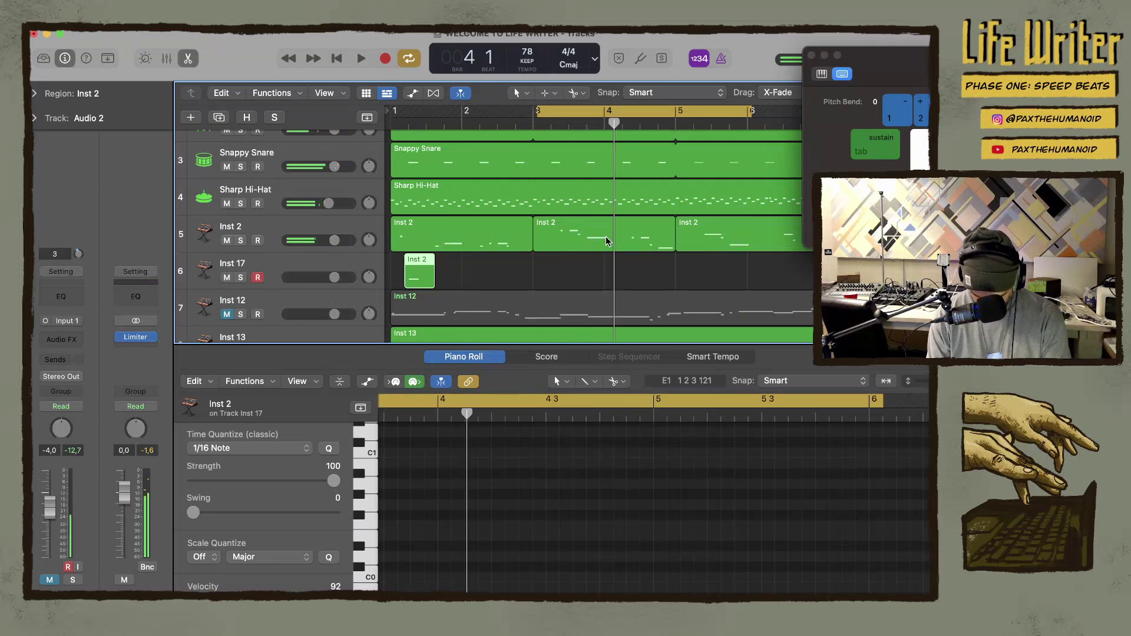
Select the Inst 2 region at bar 3, check the available secondary click tools, and close the Piano Roll
click(585, 238)
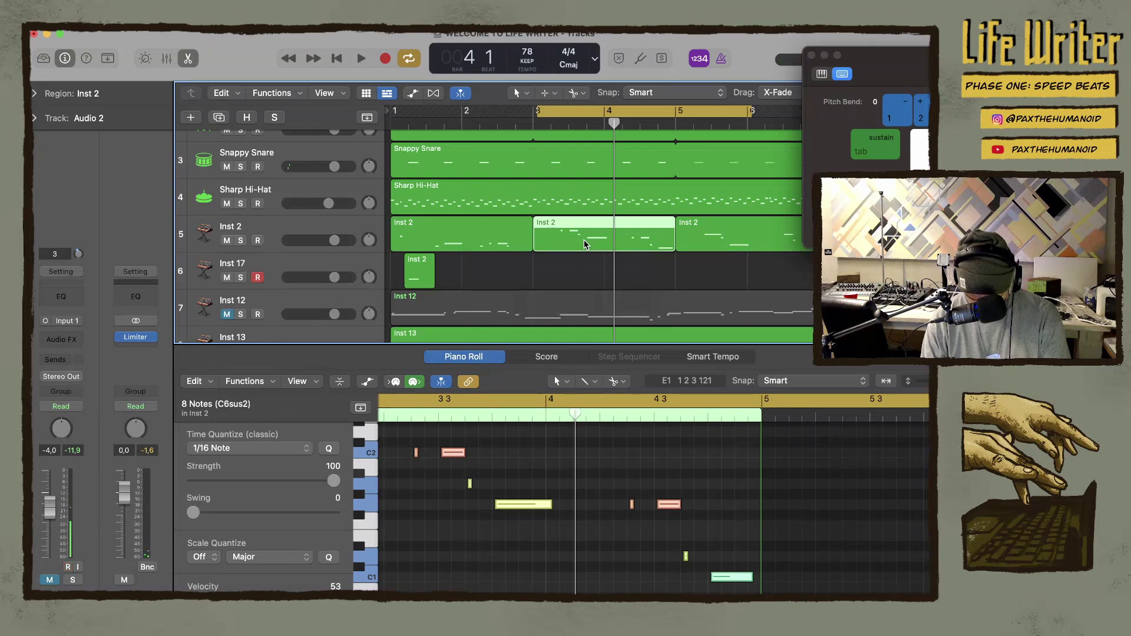
key(e)
key(e)
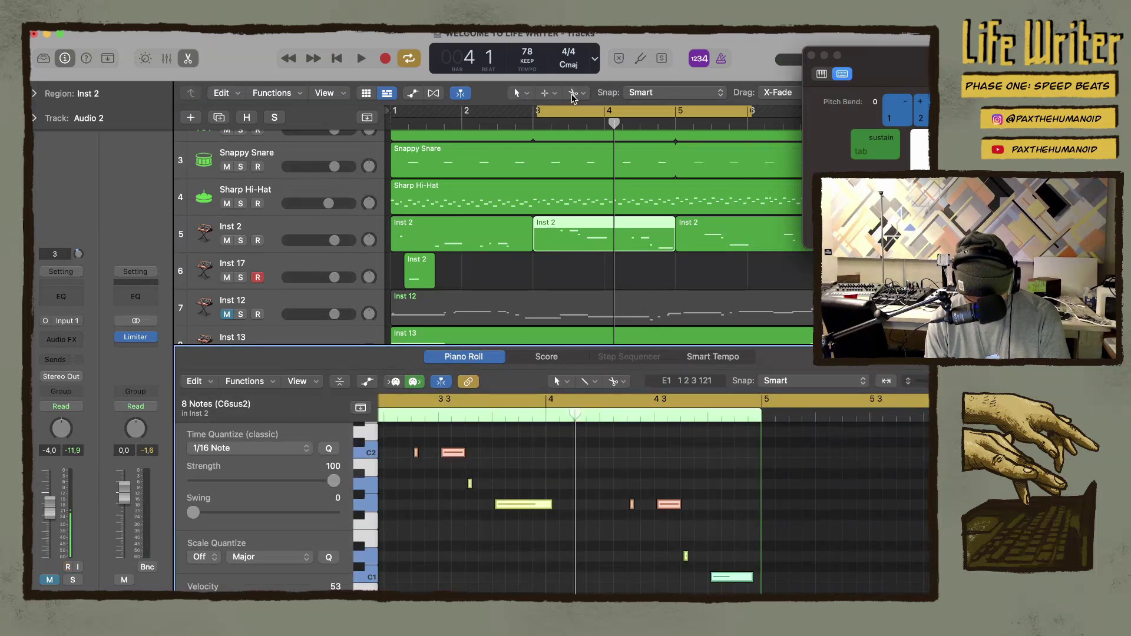
click(582, 248)
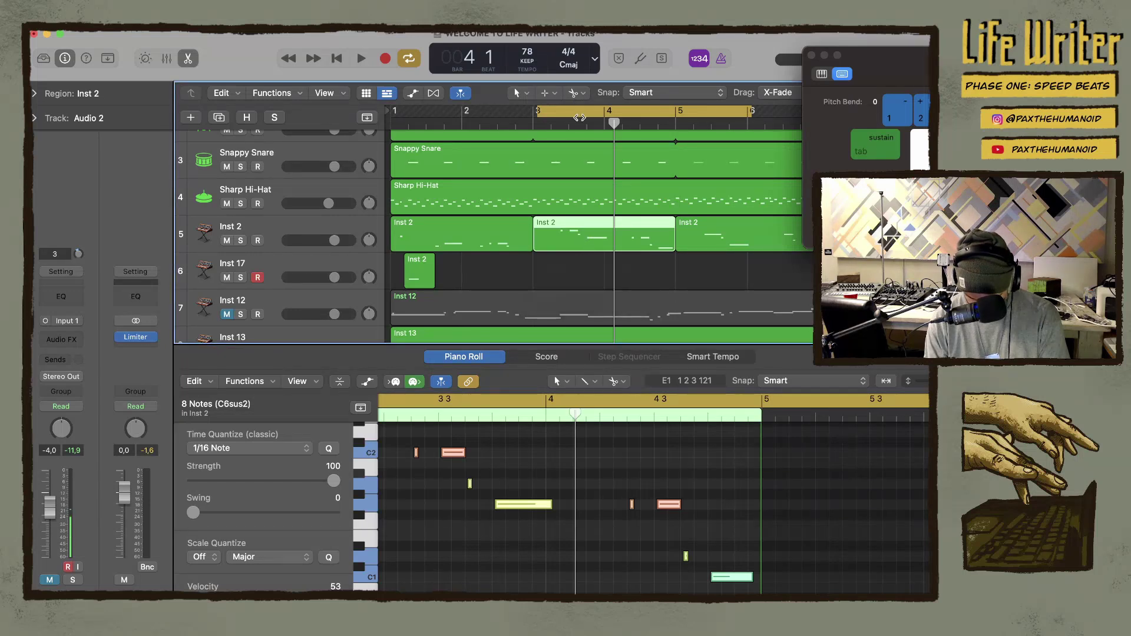
click(546, 93)
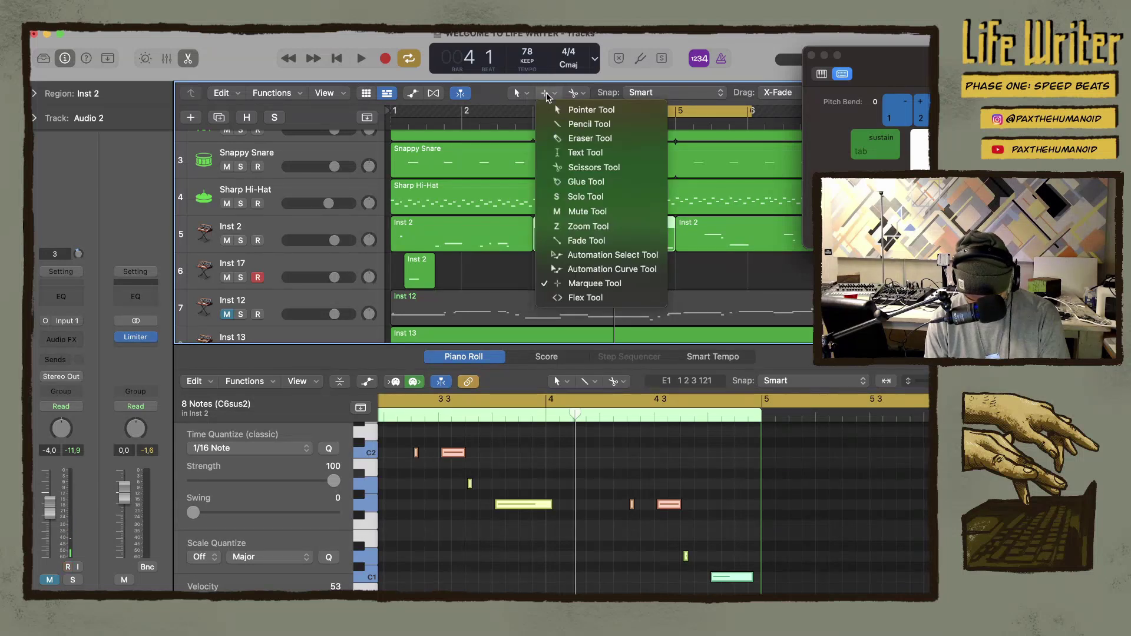
click(547, 93)
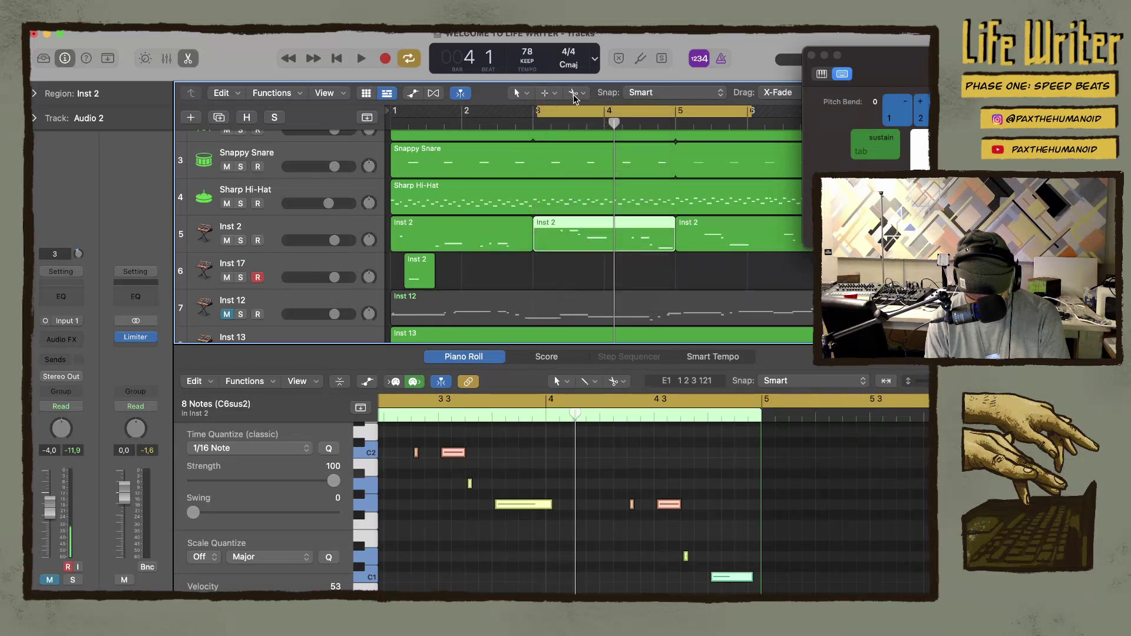
click(583, 247)
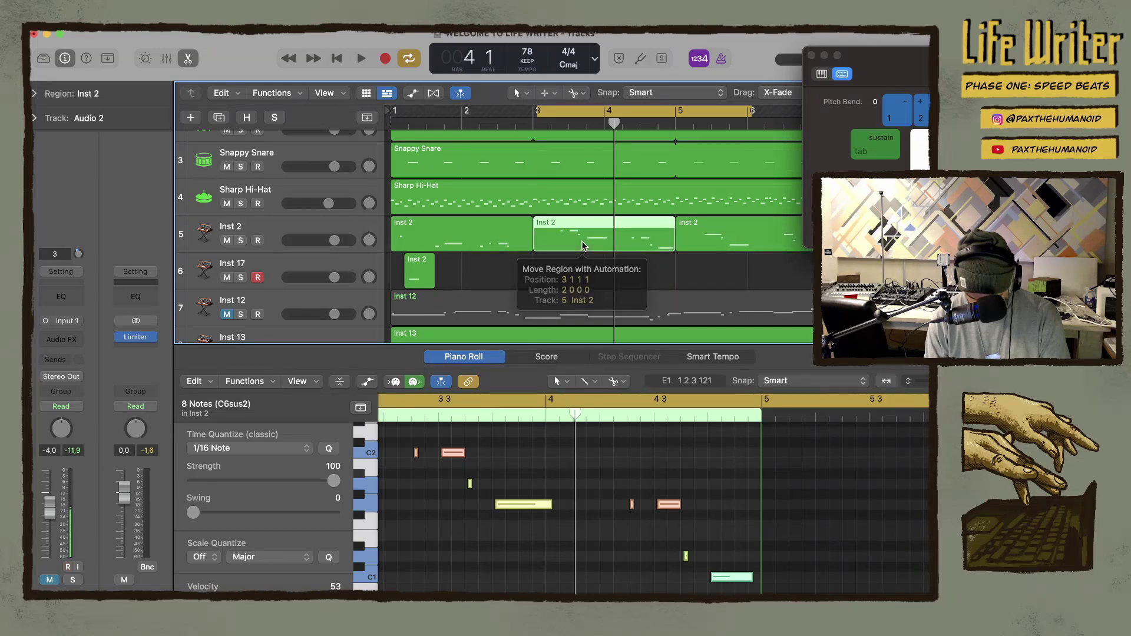
key(e)
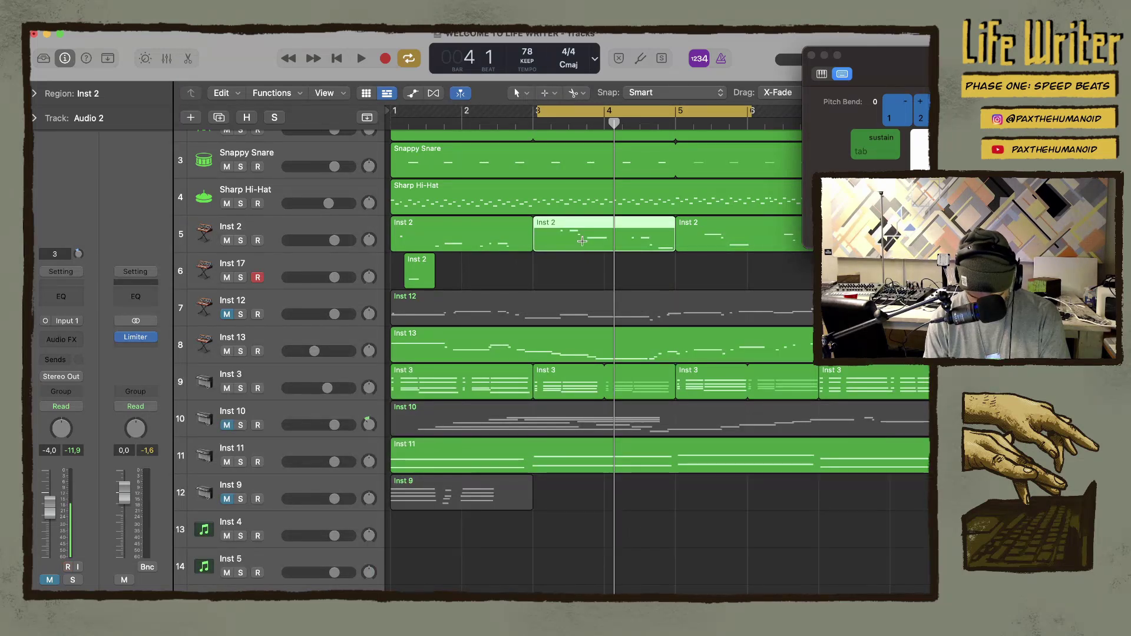
Test the Command-click tool on the Inst 2 region at bar 3, then view its shortcut menu and dismiss it
super+click(583, 245)
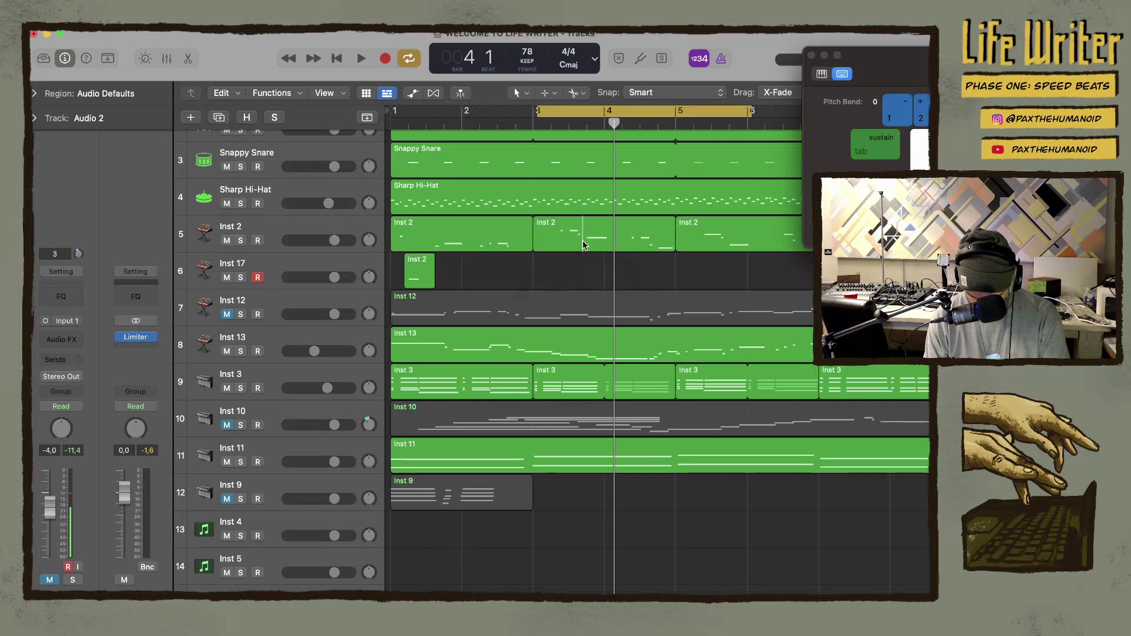
click(585, 244)
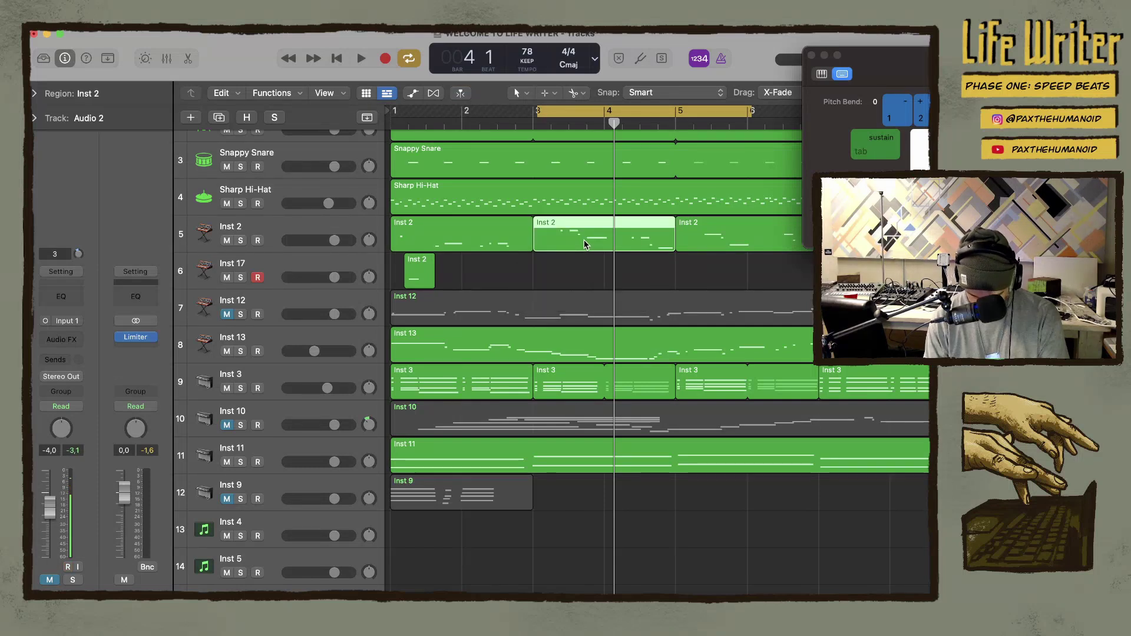
right_click(585, 244)
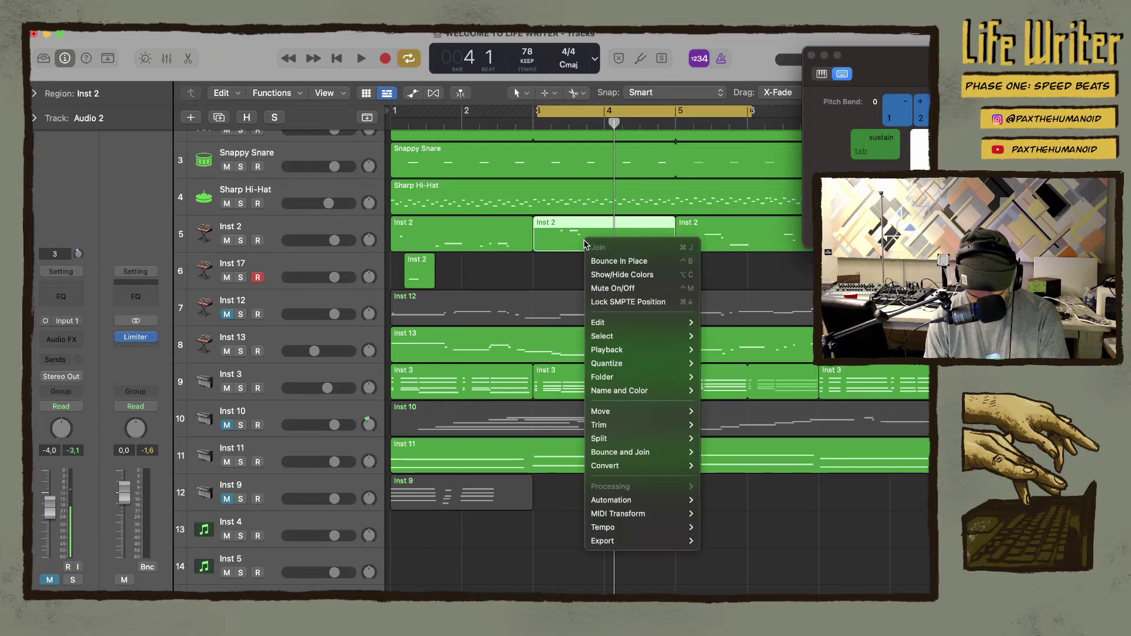
right_click(464, 280)
click(569, 242)
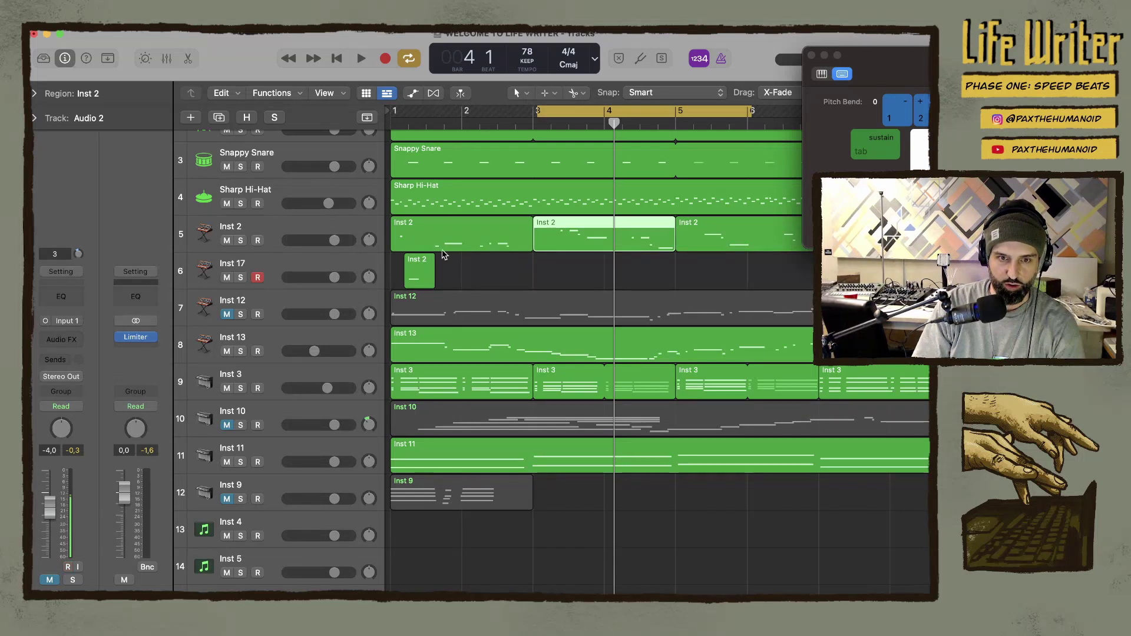
Deselect the region, mute the Inst 13 track and play the cycle without it
click(662, 289)
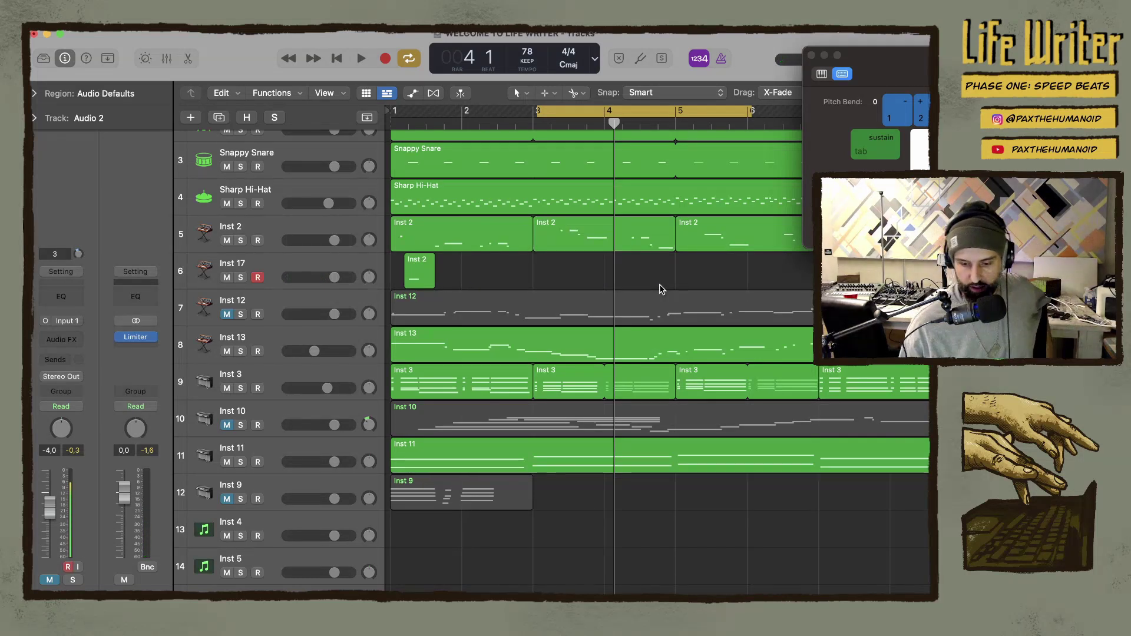
key(space)
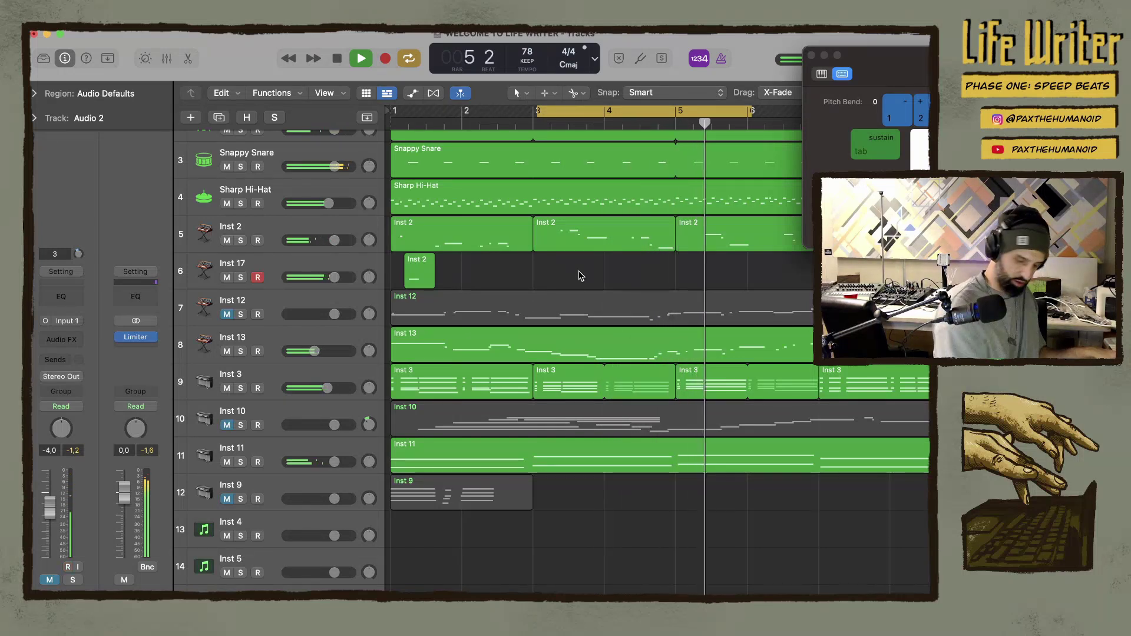
key(space)
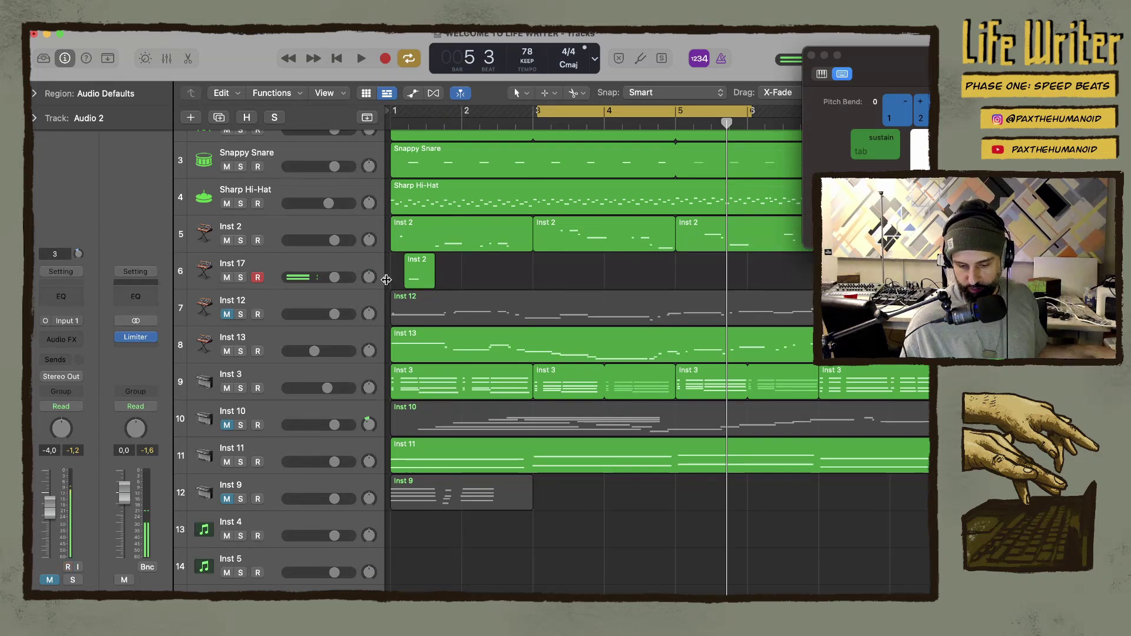
click(227, 352)
key(space)
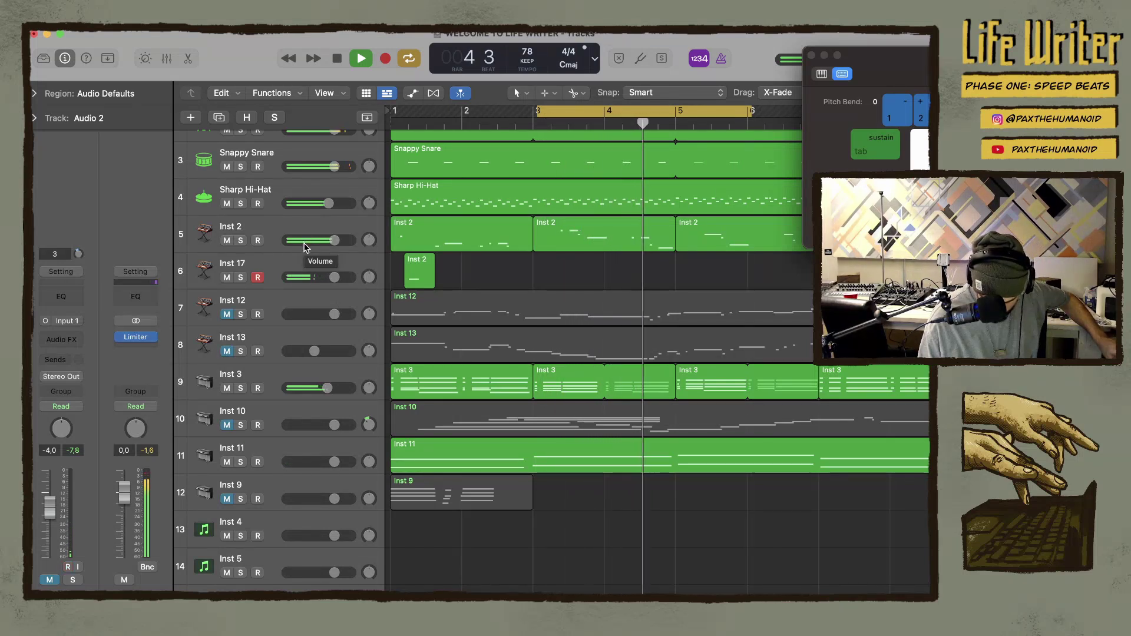
Duplicate the Inst 17 track, extend the cycle start back to bar 1, and check the new track's Retro Synth settings
click(275, 264)
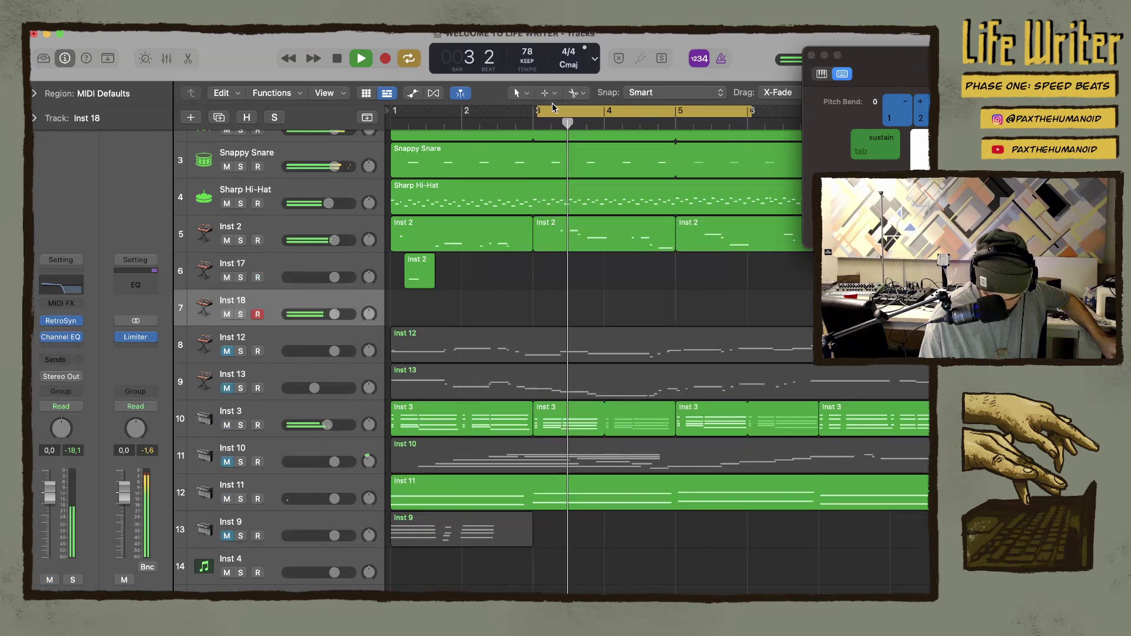
drag(536, 111, 391, 112)
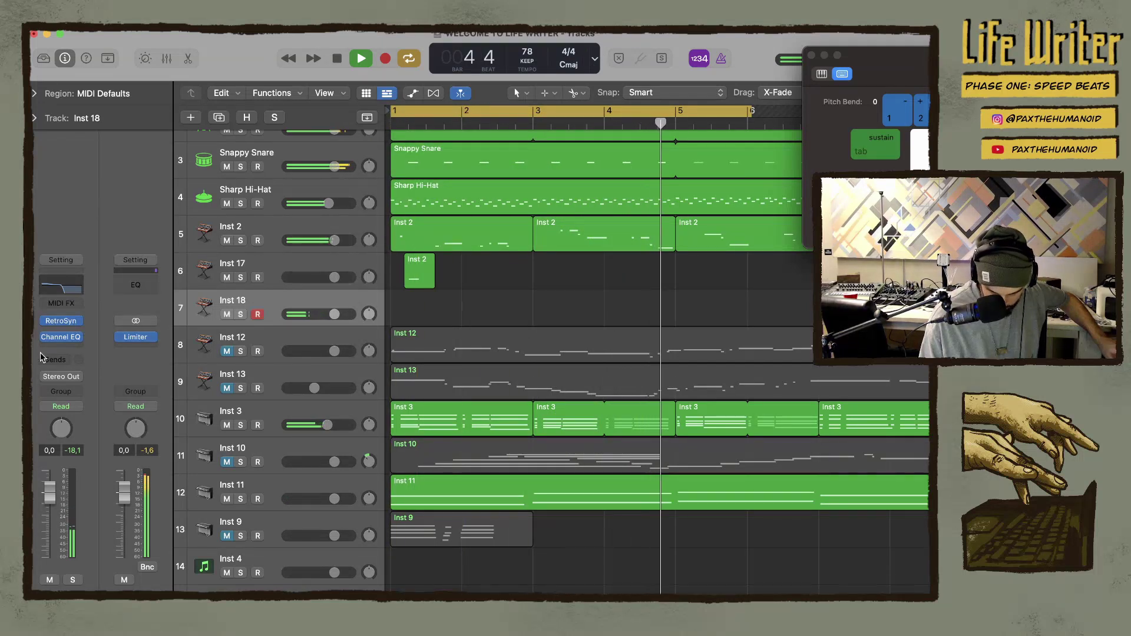
click(61, 323)
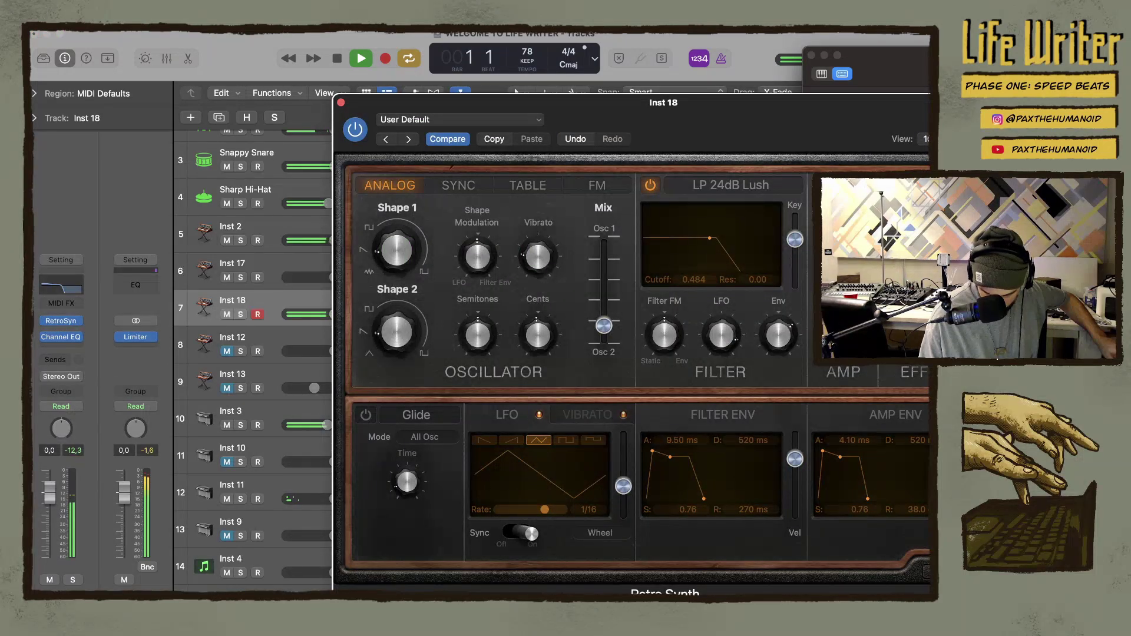
click(341, 103)
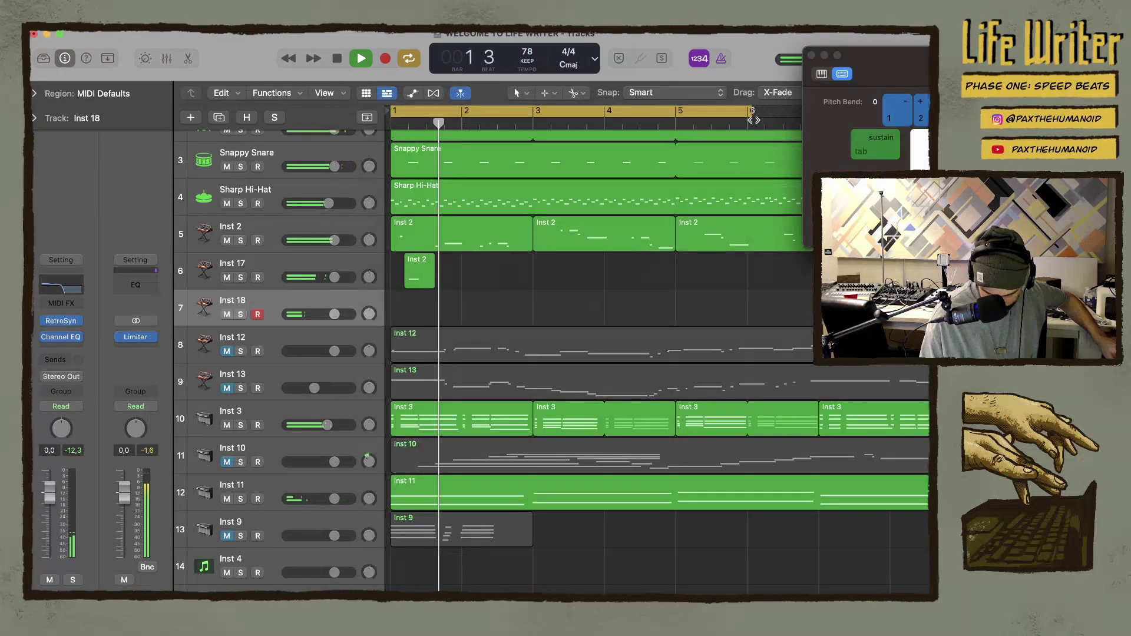
Extend the cycle end to bar 33 and record a melody on the Inst 18 track from bar 9 to about bar 25
key(super+Left)
key(super+Left)
key(super+Left)
key(super+Left)
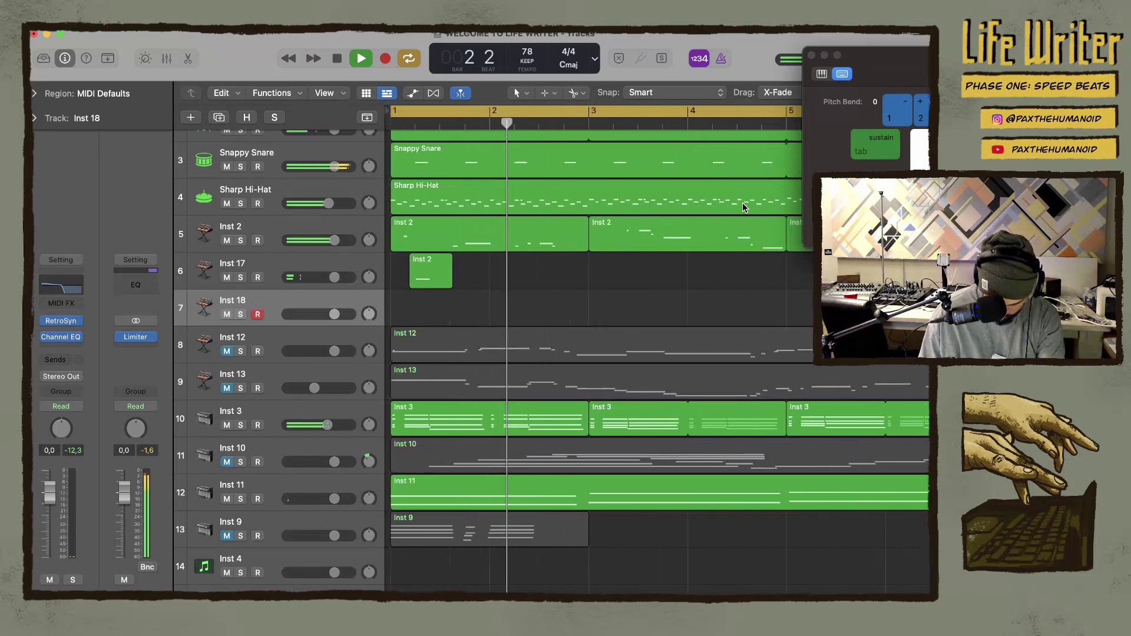
key(super+Left)
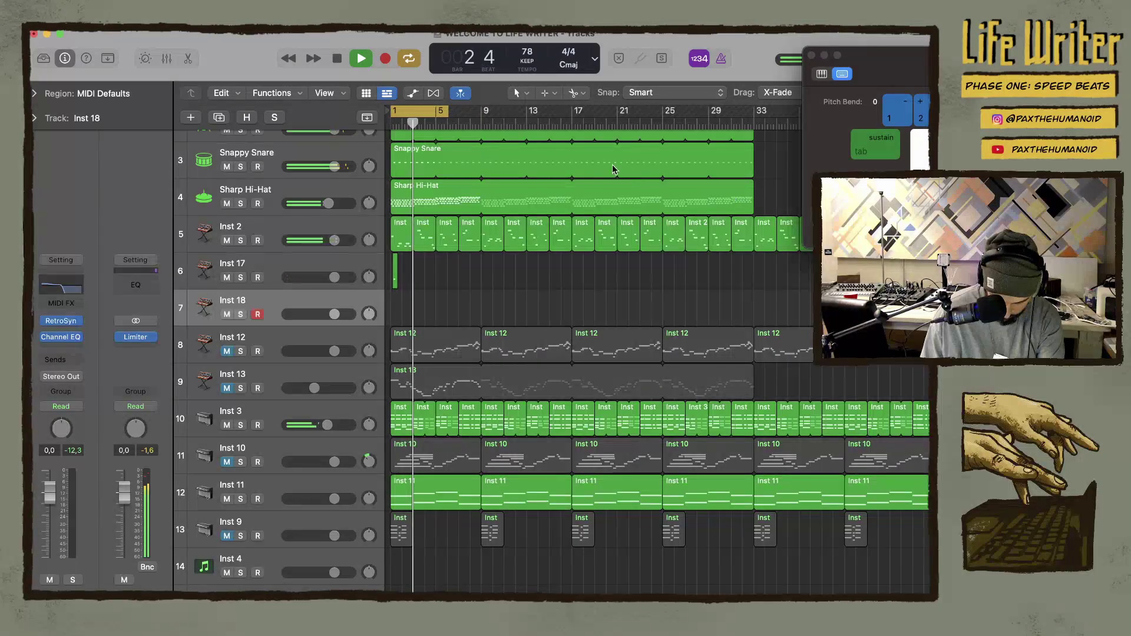
drag(449, 114, 760, 171)
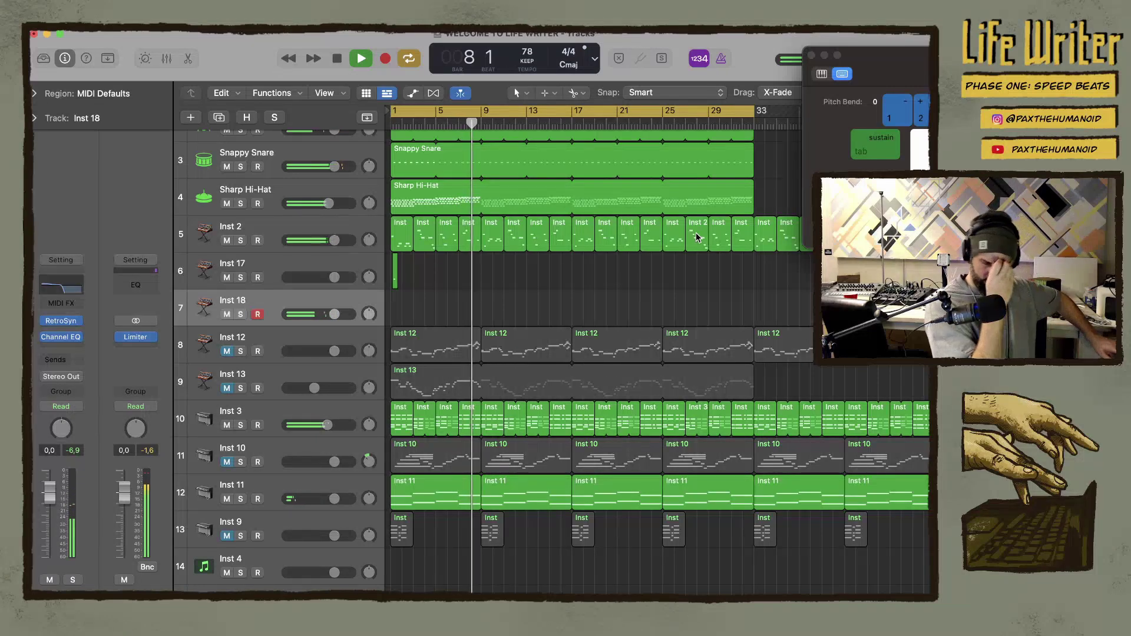
key(r)
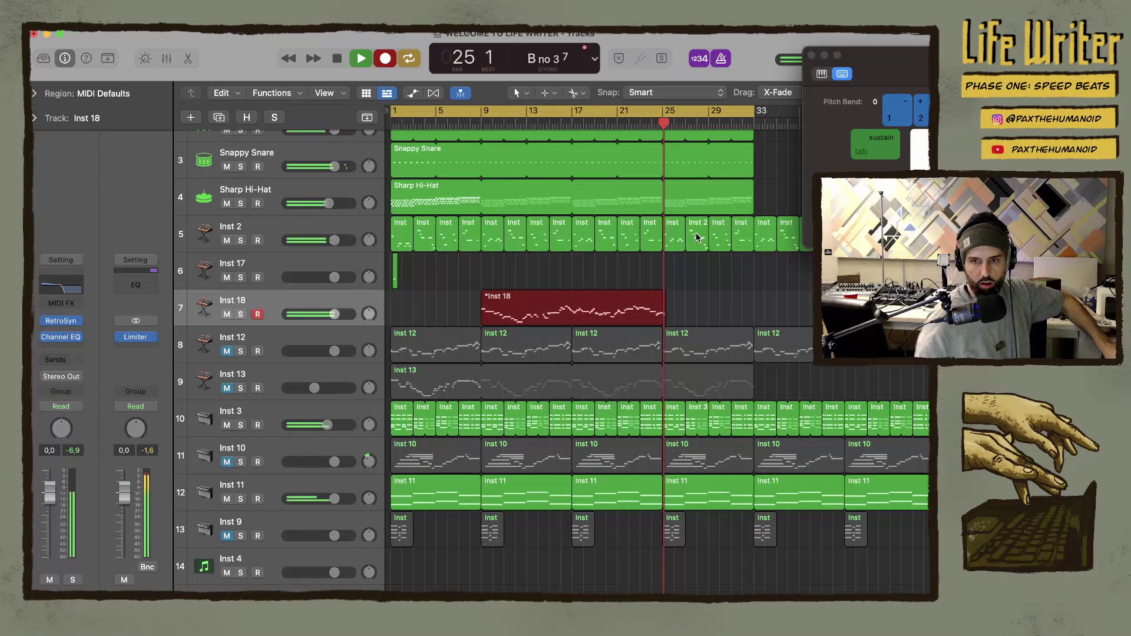
key(space)
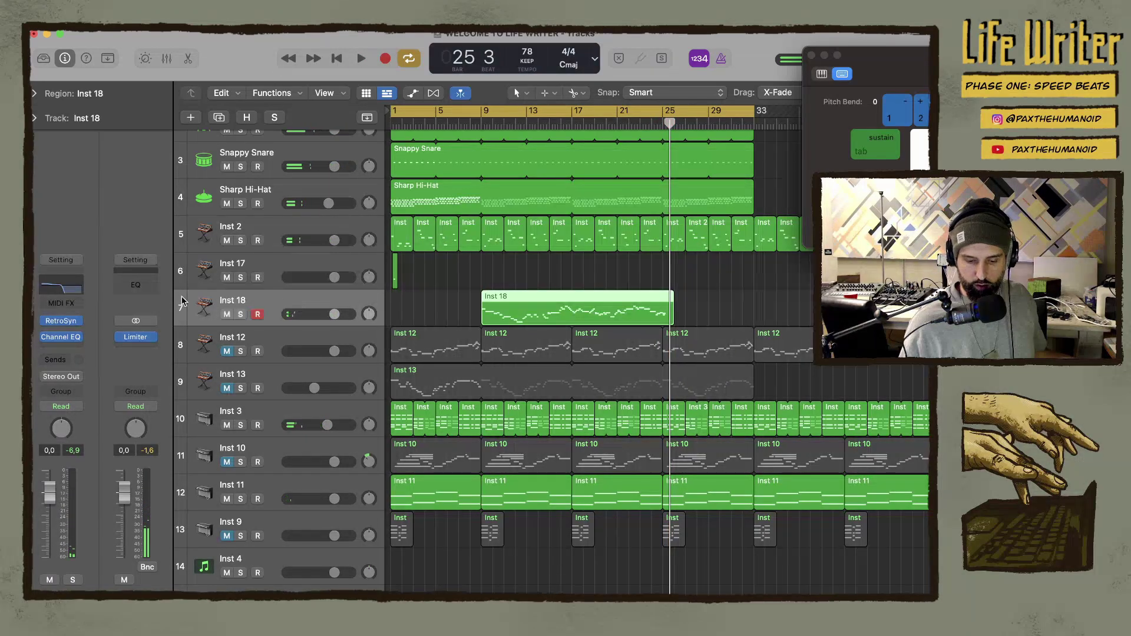
Turn off LFO sync in the Inst 18 track's Retro Synth and test the sound with a note
click(67, 320)
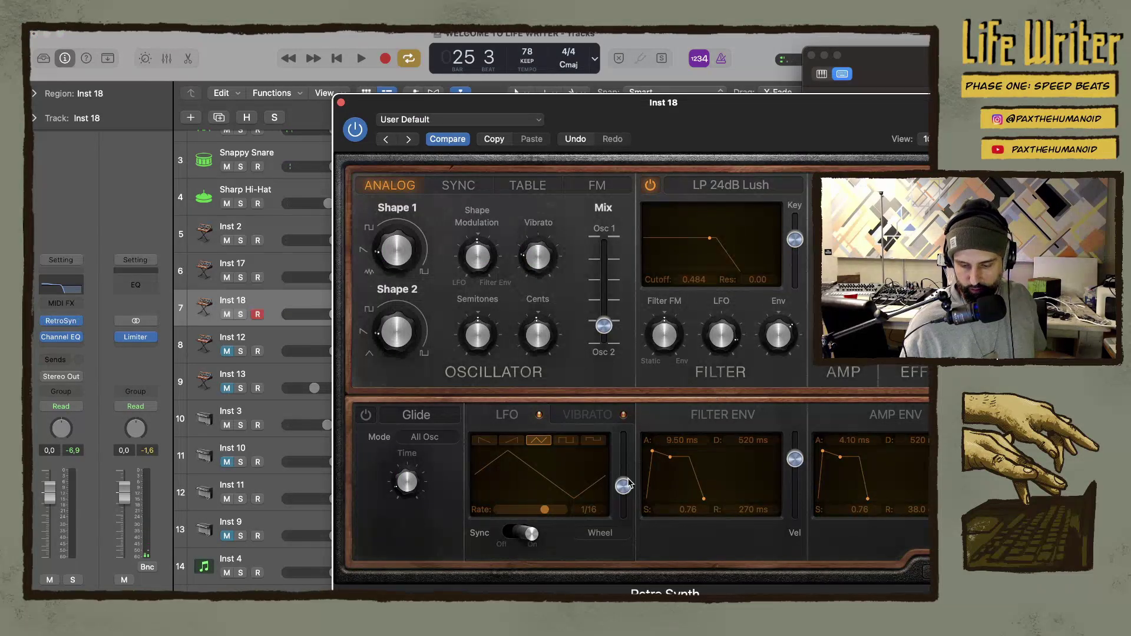
click(529, 535)
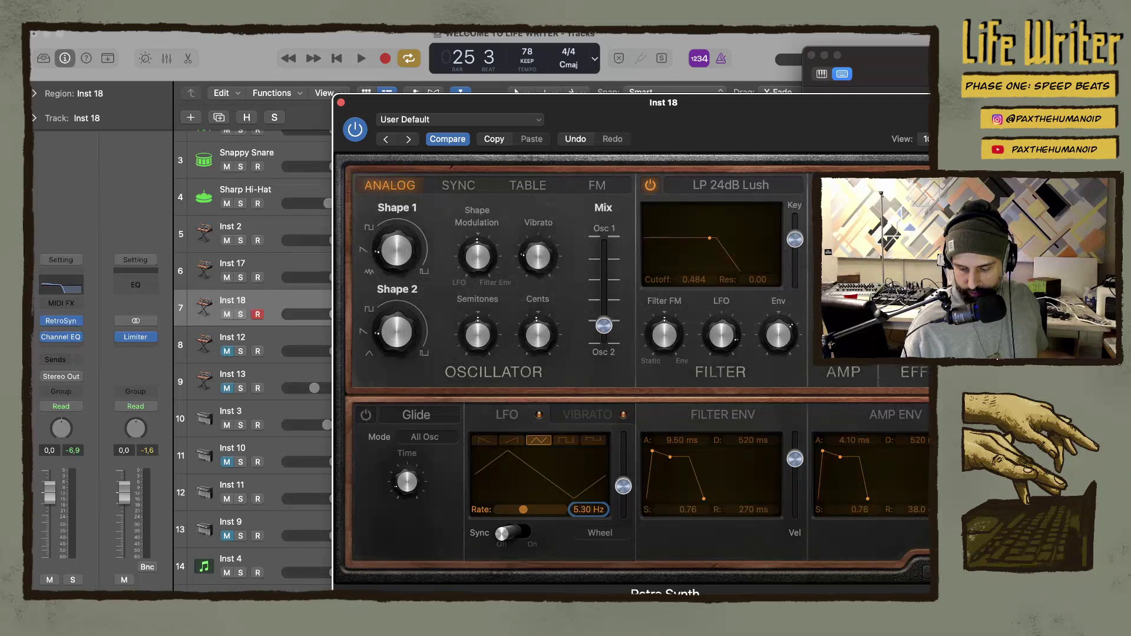
key(a)
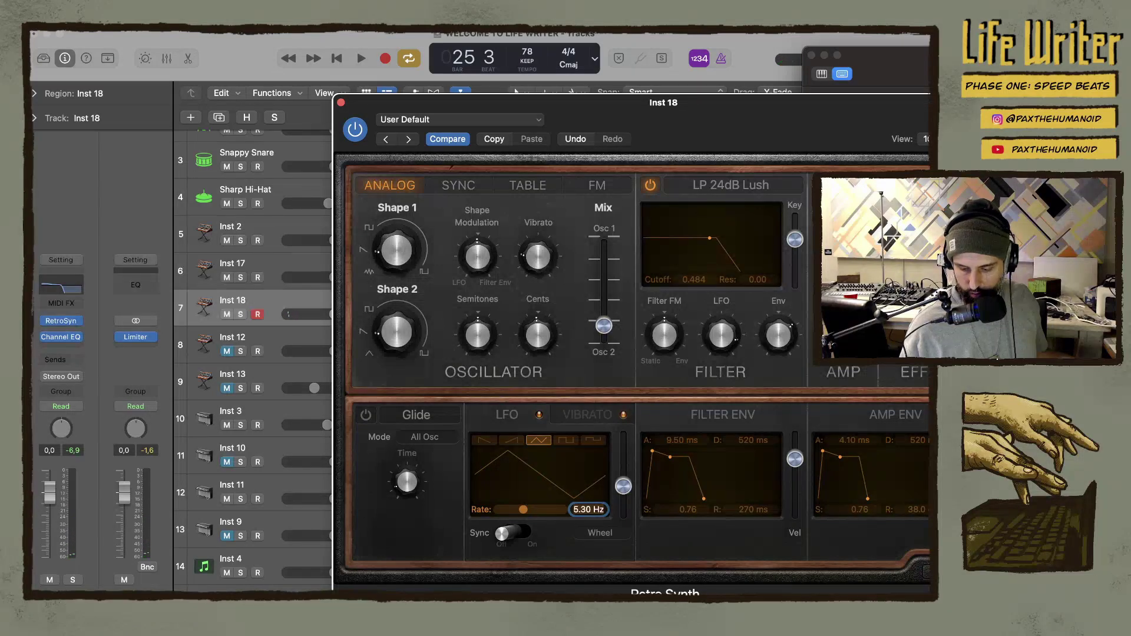
Play the project from bar 1, reposition the Retro Synth window, disarm Inst 17 and record-enable Inst 18
click(283, 487)
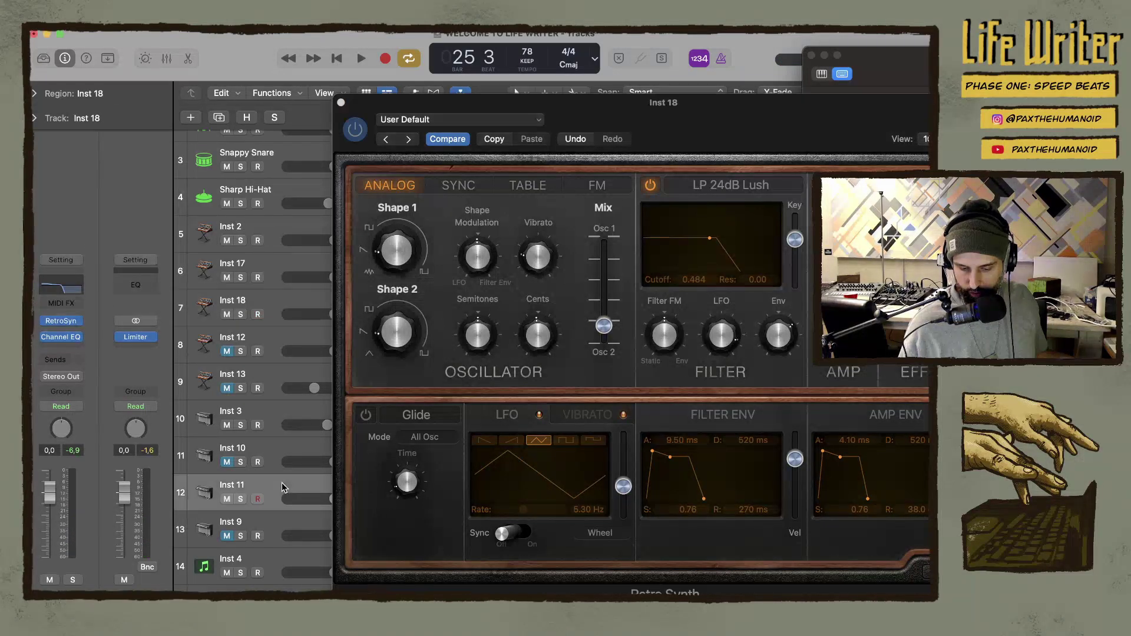
key(space)
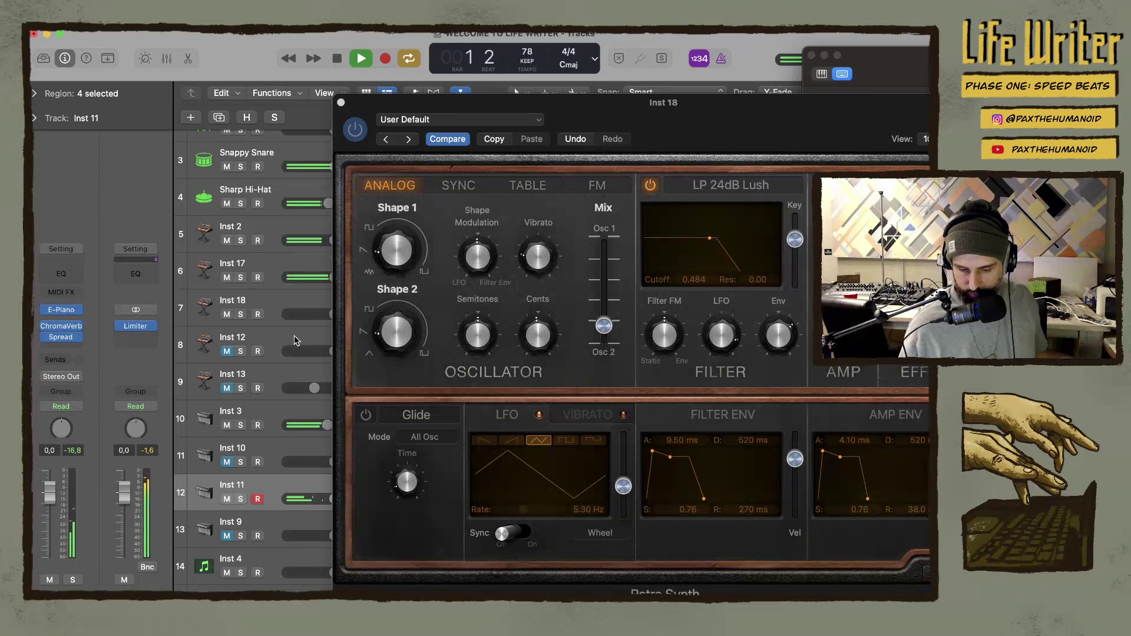
drag(414, 104, 584, 337)
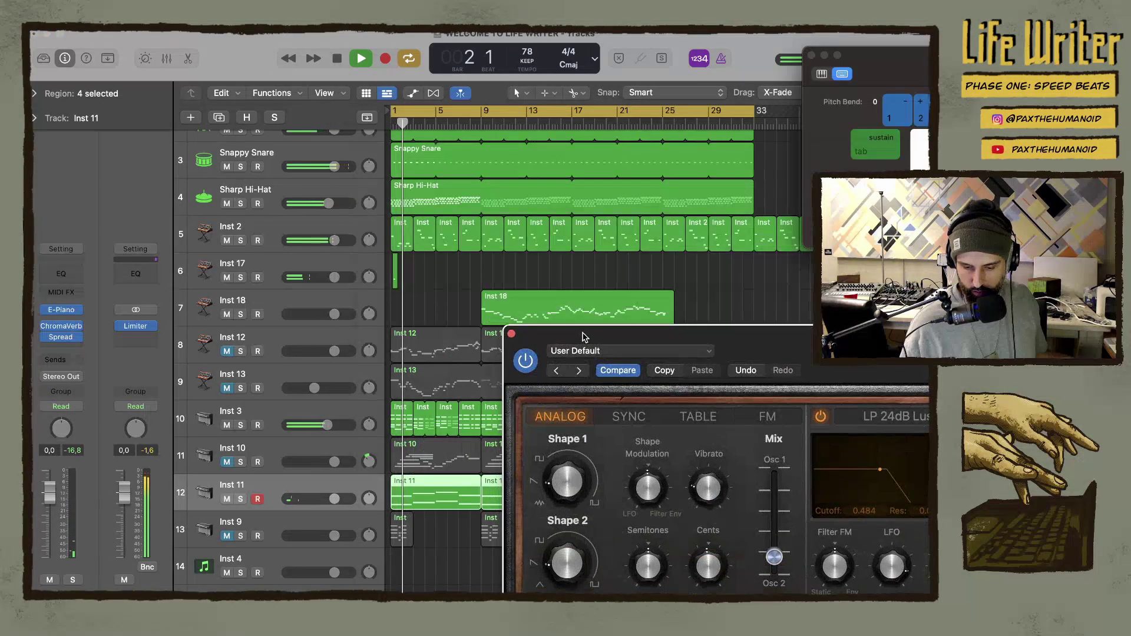
click(314, 264)
click(257, 278)
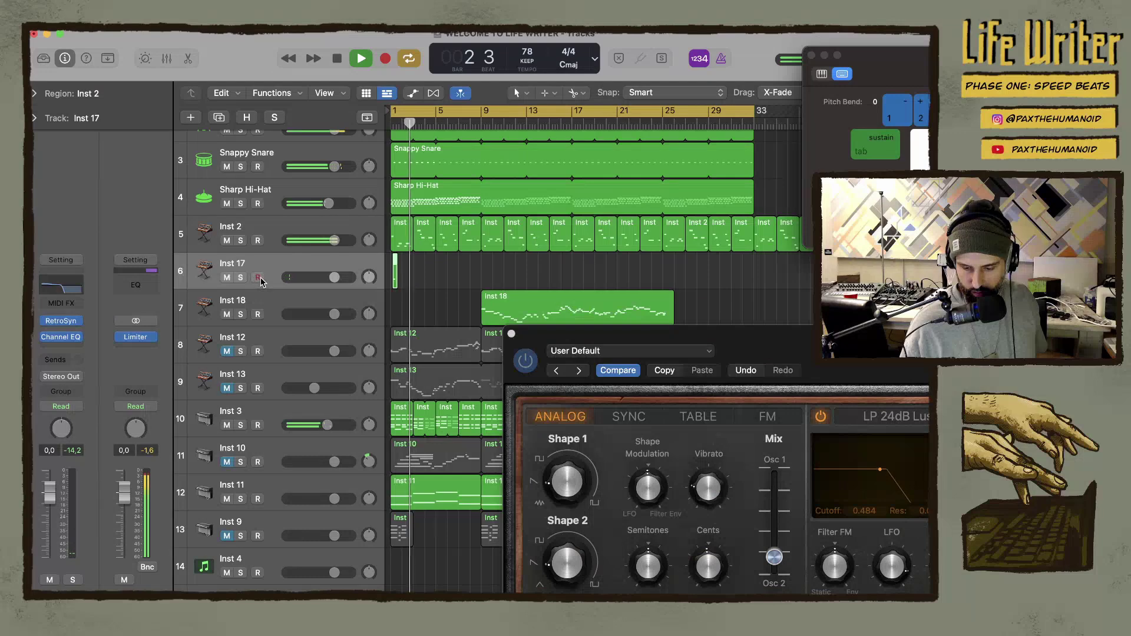
click(259, 313)
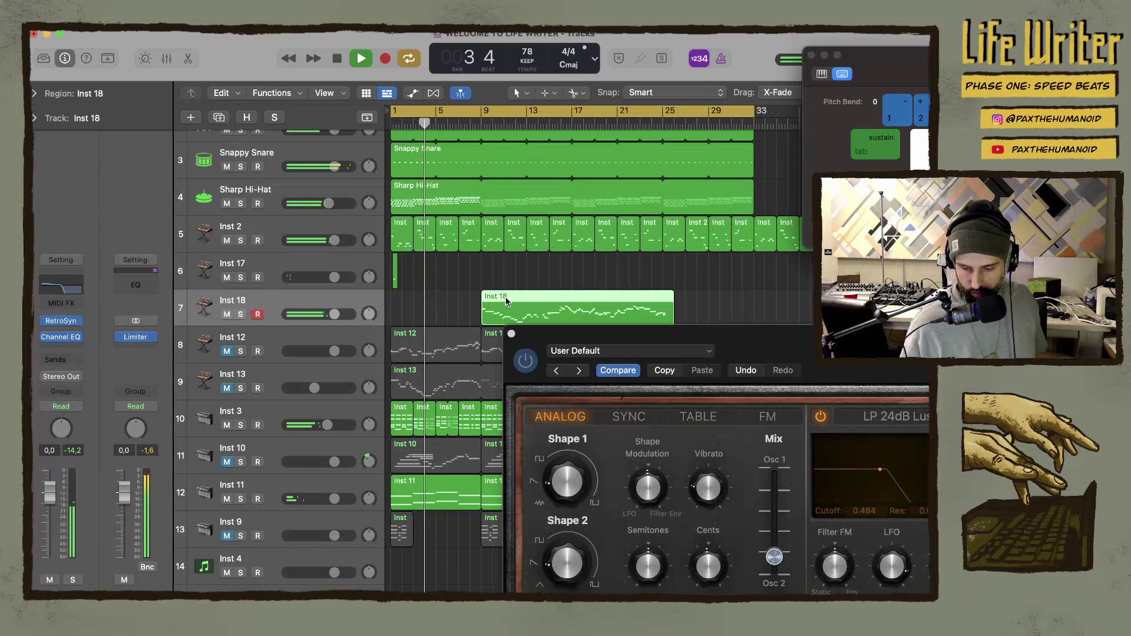
drag(489, 306, 601, 141)
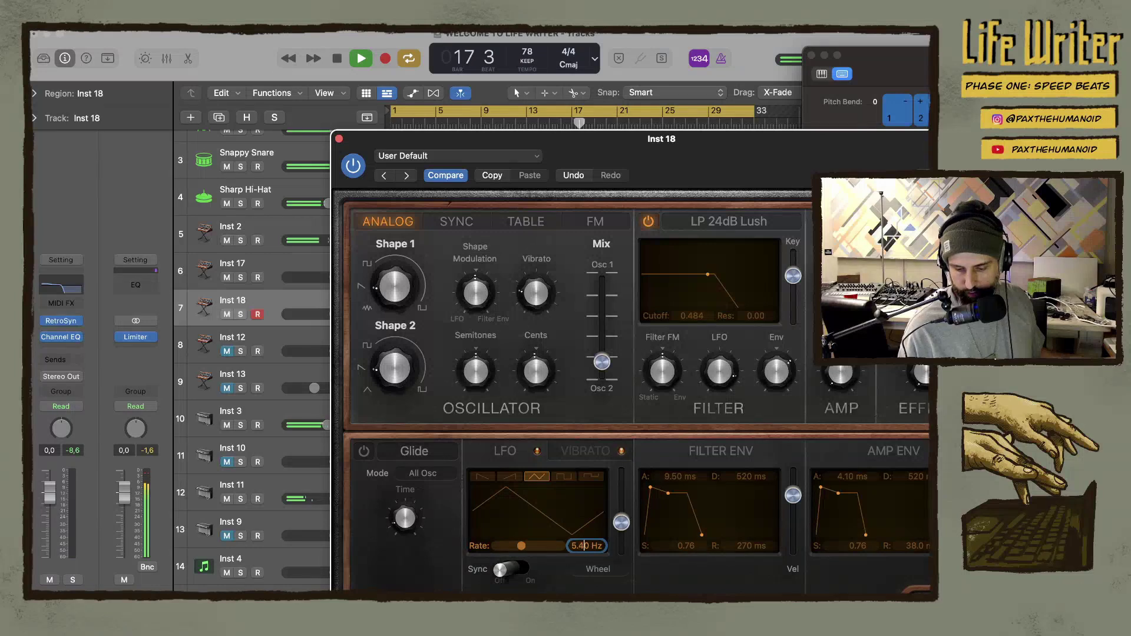
Try the Inst 18 LFO at a free rate of 5.70 Hz, turn LFO sync back on, and stop playback
key(BackSpace)
text(3)
key(Return)
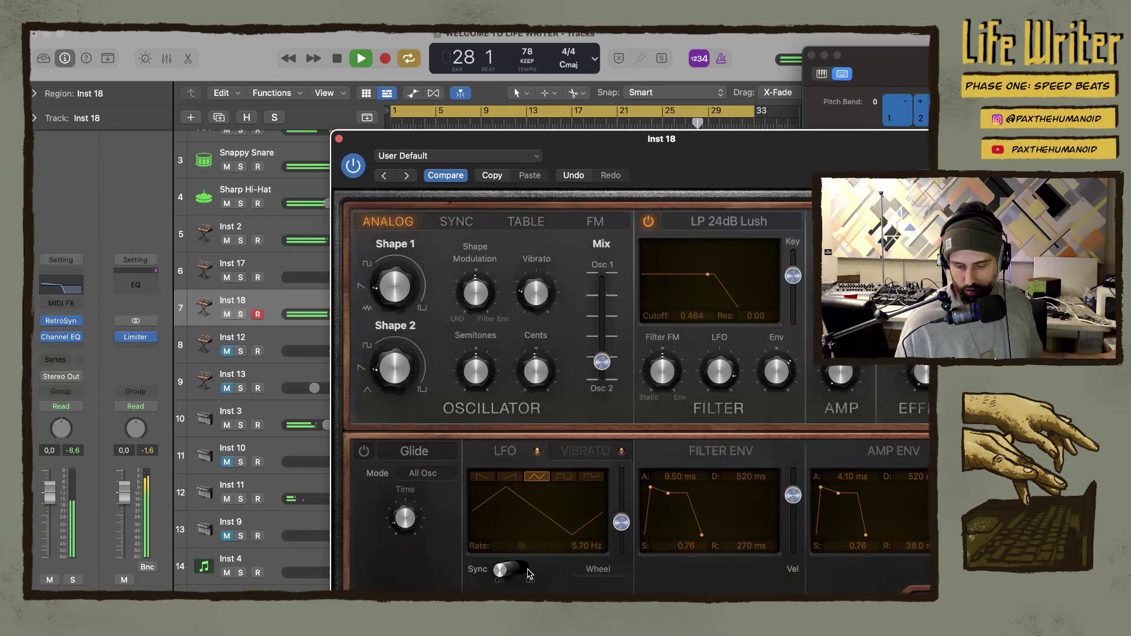
click(528, 570)
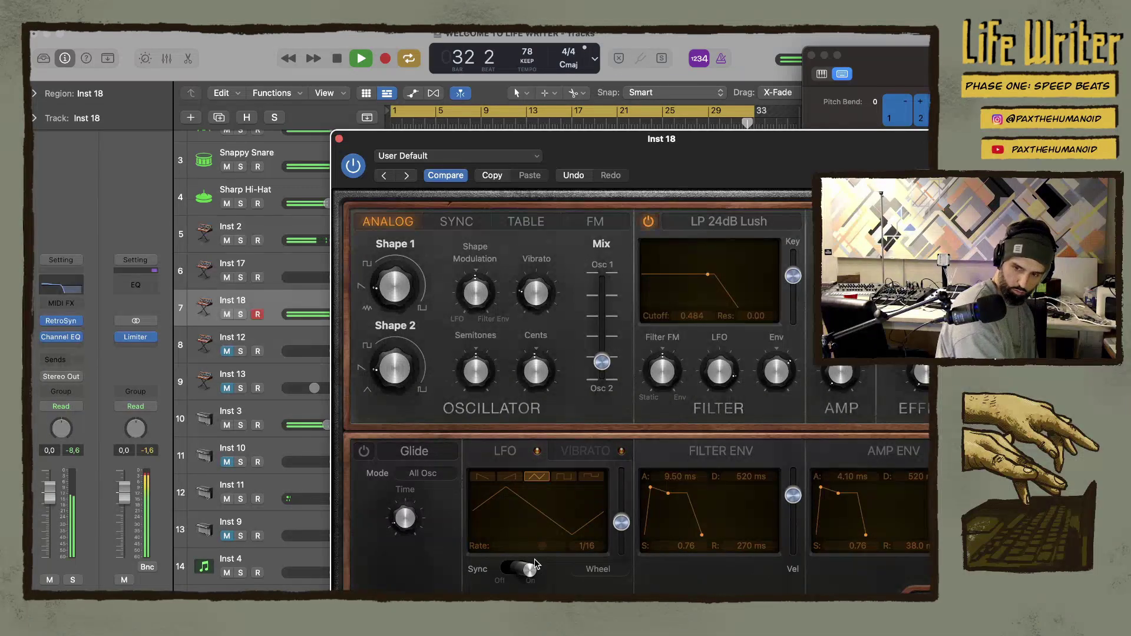
key(space)
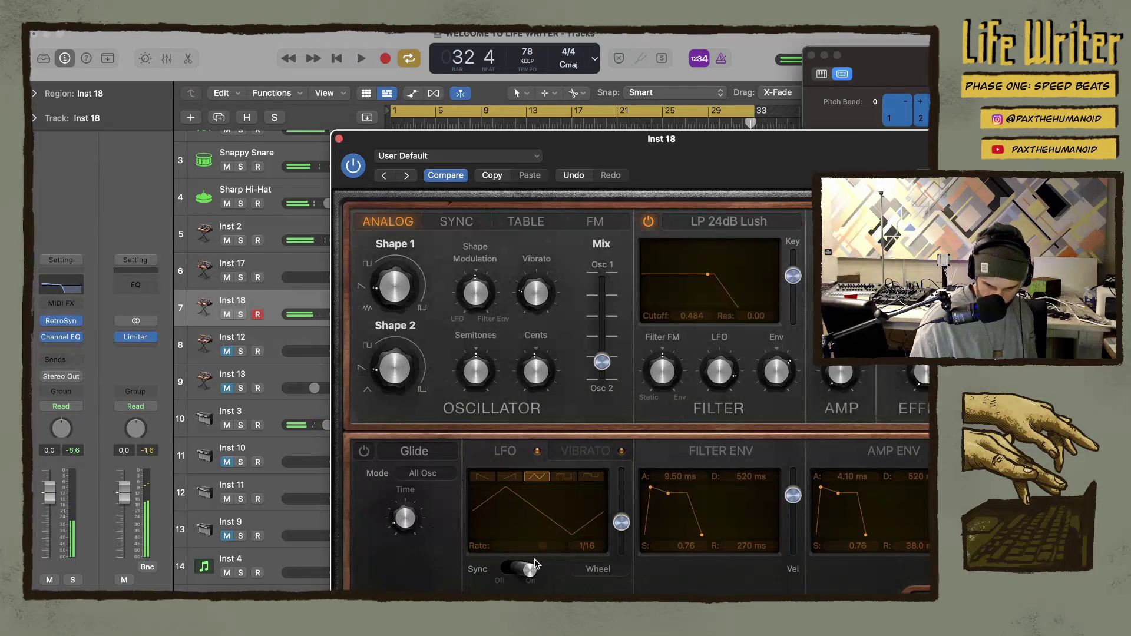
Uncover the tracks behind the Retro Synth window and record a new Inst 18 melody from bar 1 to just past bar 17
drag(783, 154, 773, 392)
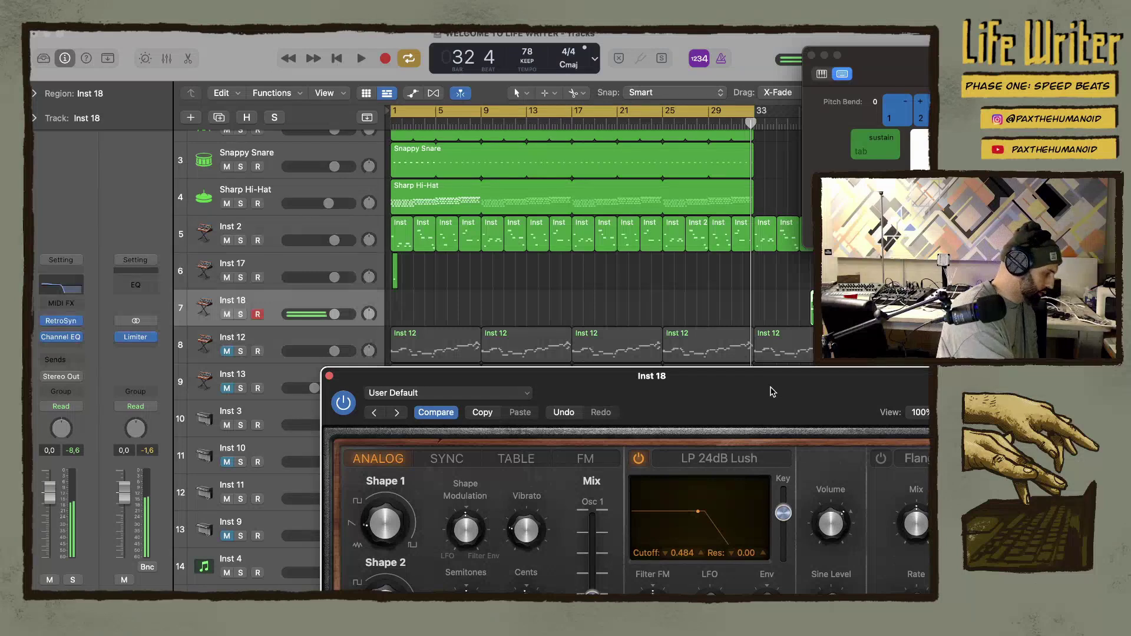
key(r)
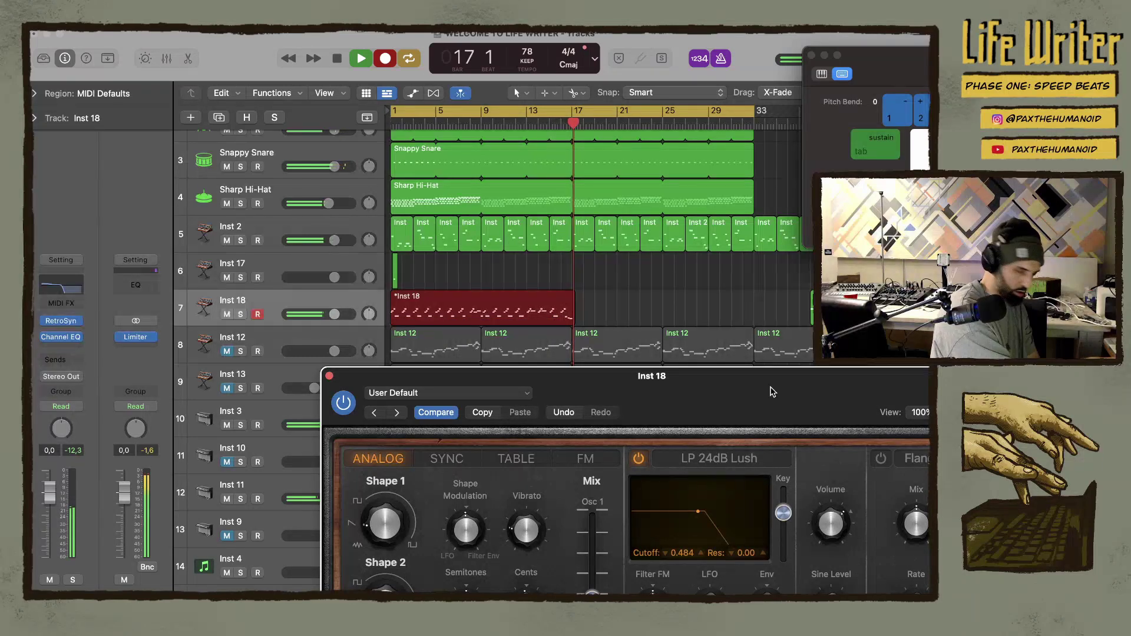
key(space)
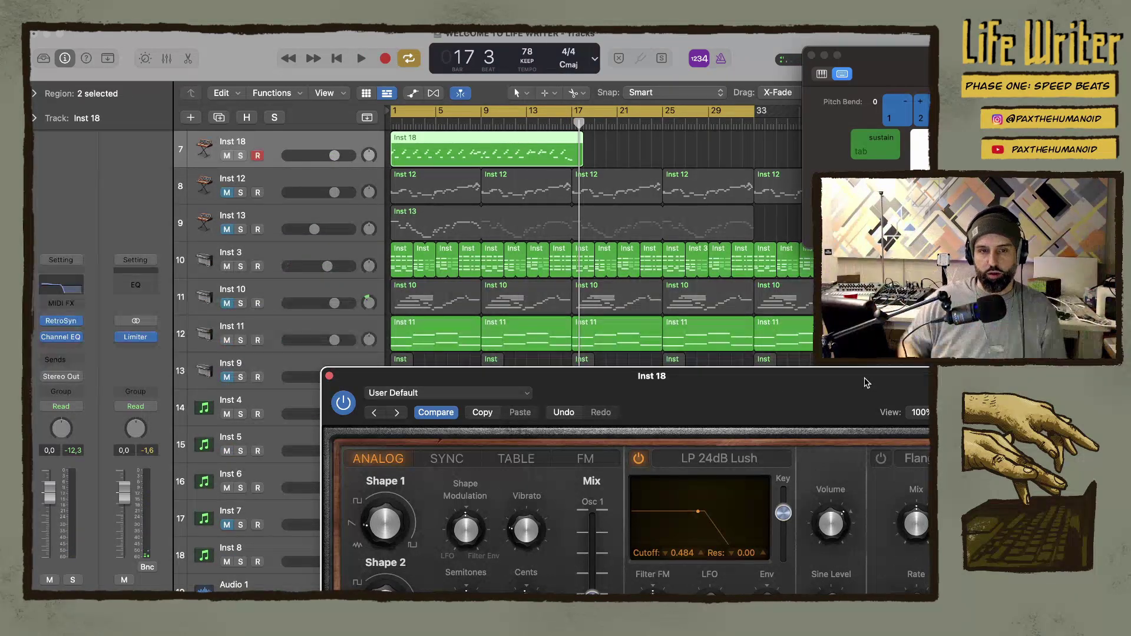
Play back the take from bar 1 and bar 13, open its Piano Roll, and close the Retro Synth window
key(Return)
key(space)
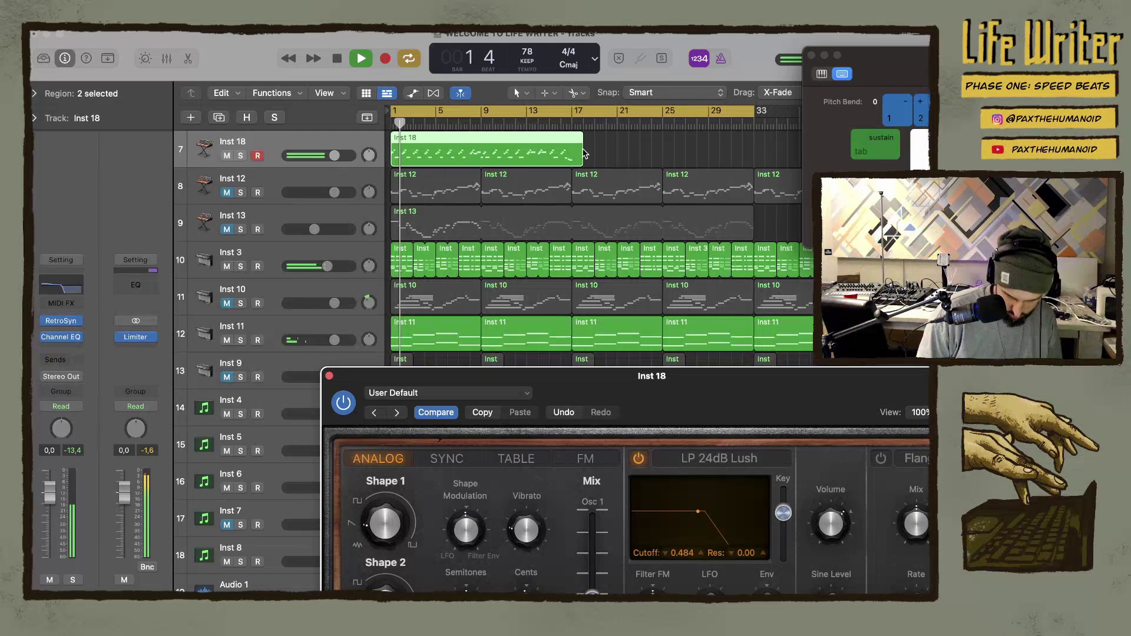
click(536, 126)
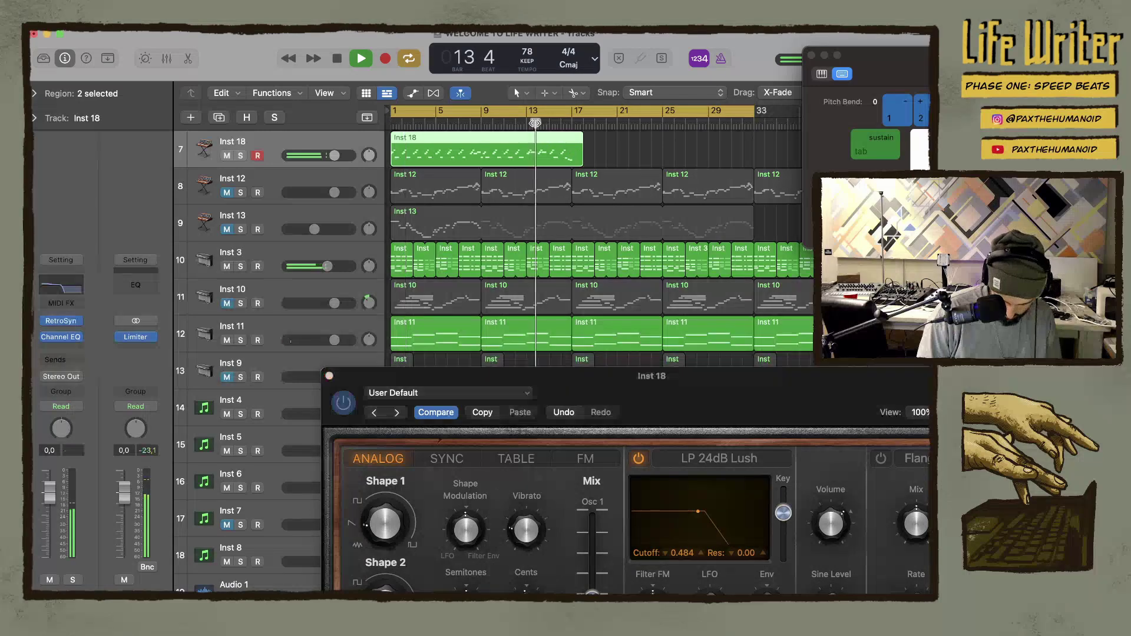
double_click(563, 144)
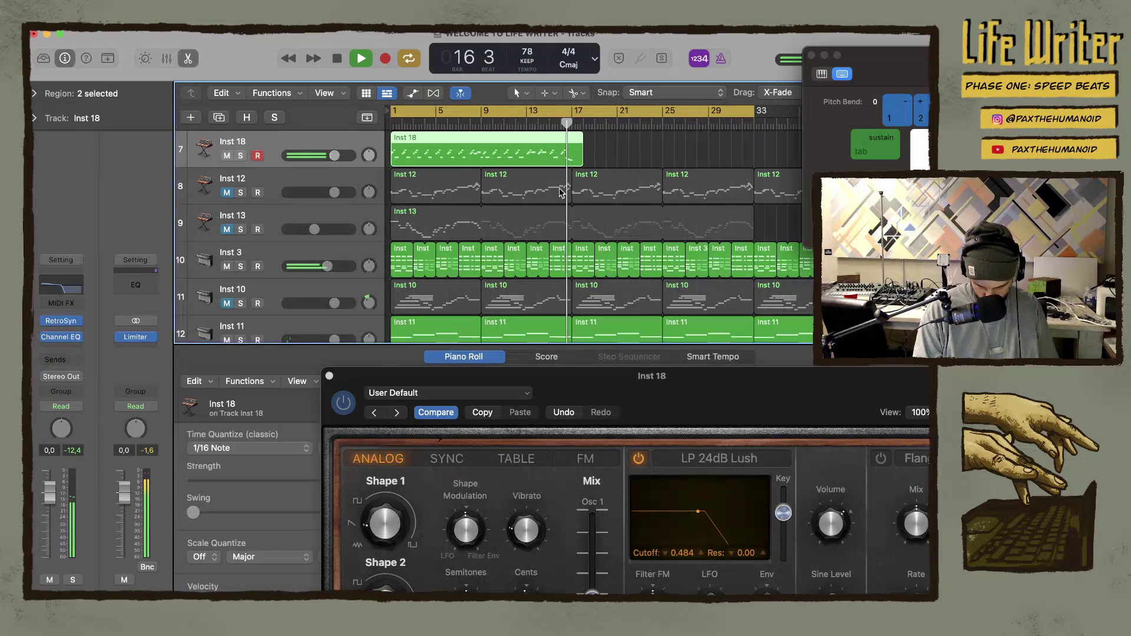
drag(585, 394, 32, 34)
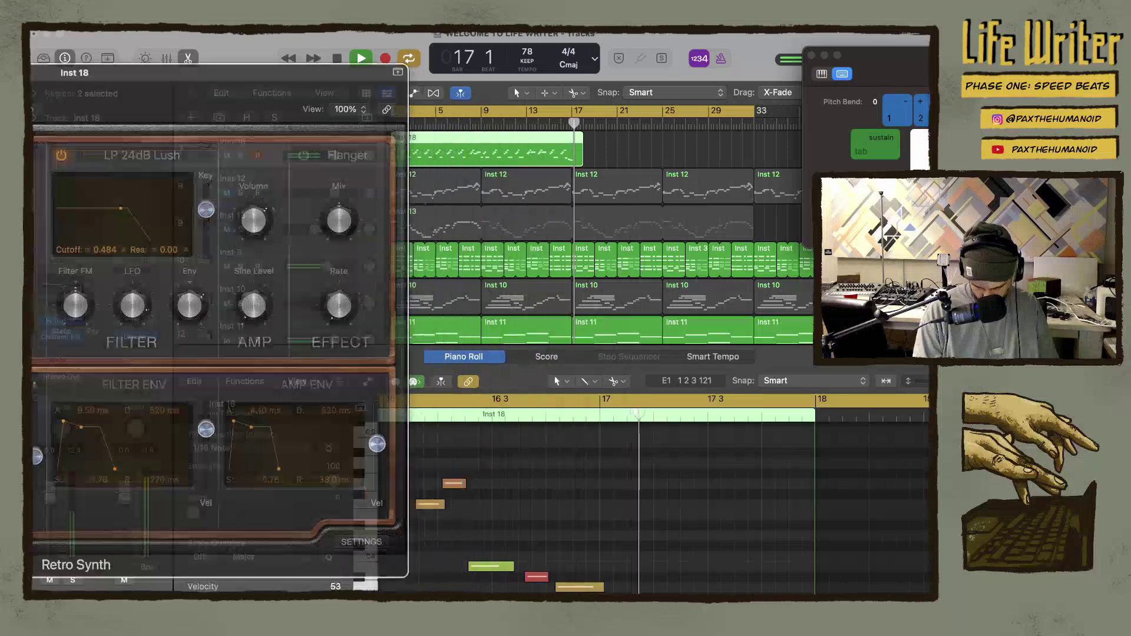
key(super+w)
key(space)
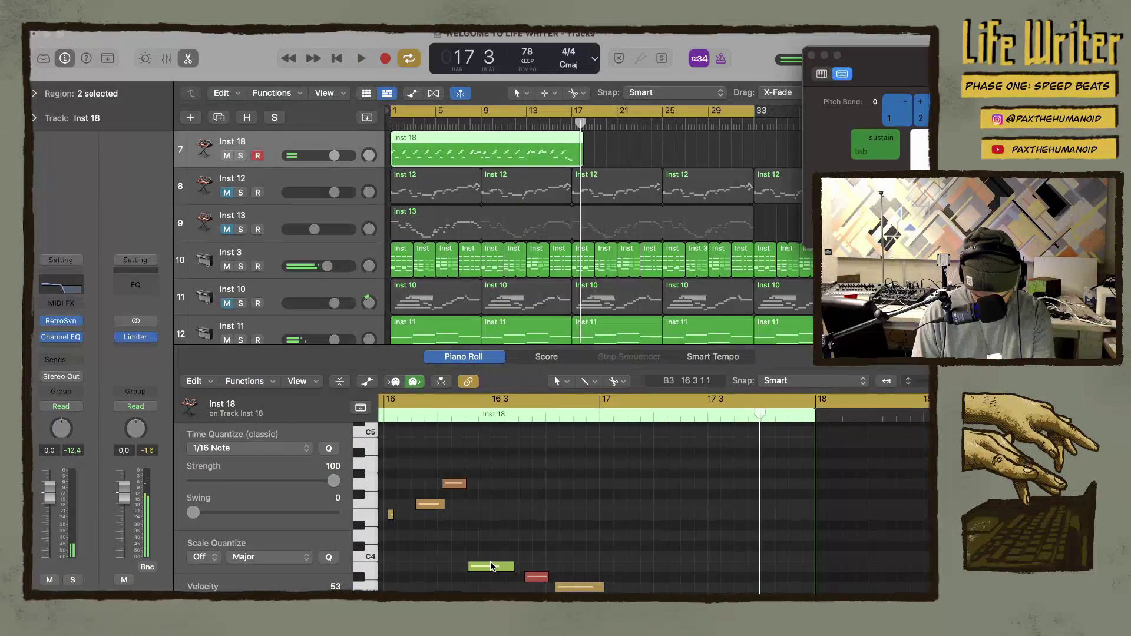
Lower the B3 note in bar 16 to A#3, delete the short A#3 note after it, and lengthen the lowered note into the gap
drag(495, 569, 495, 578)
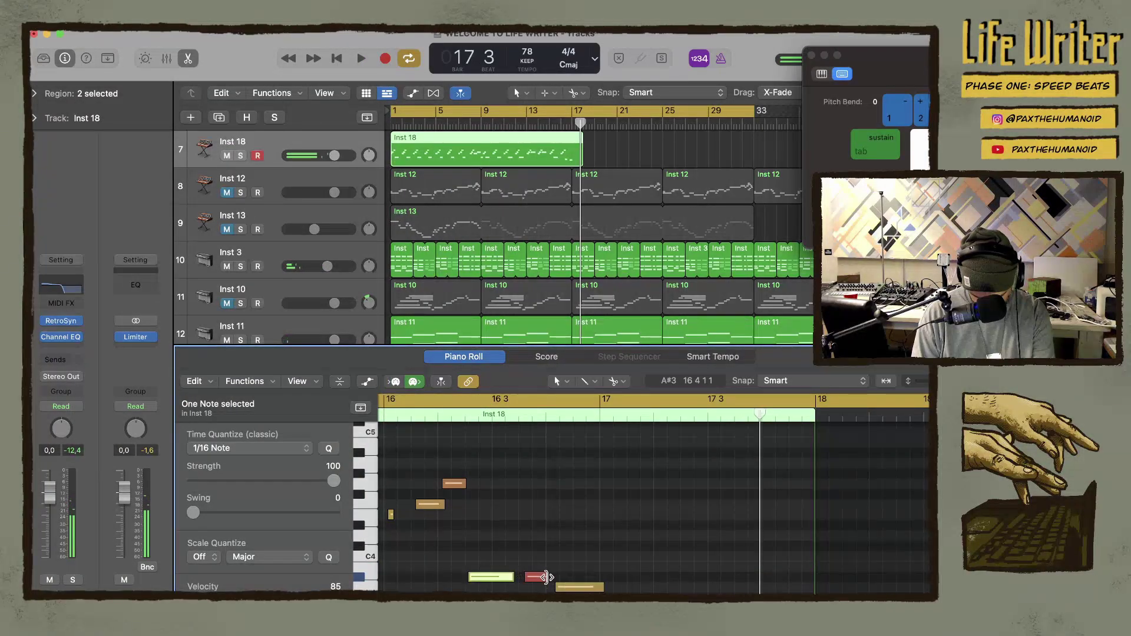
click(533, 578)
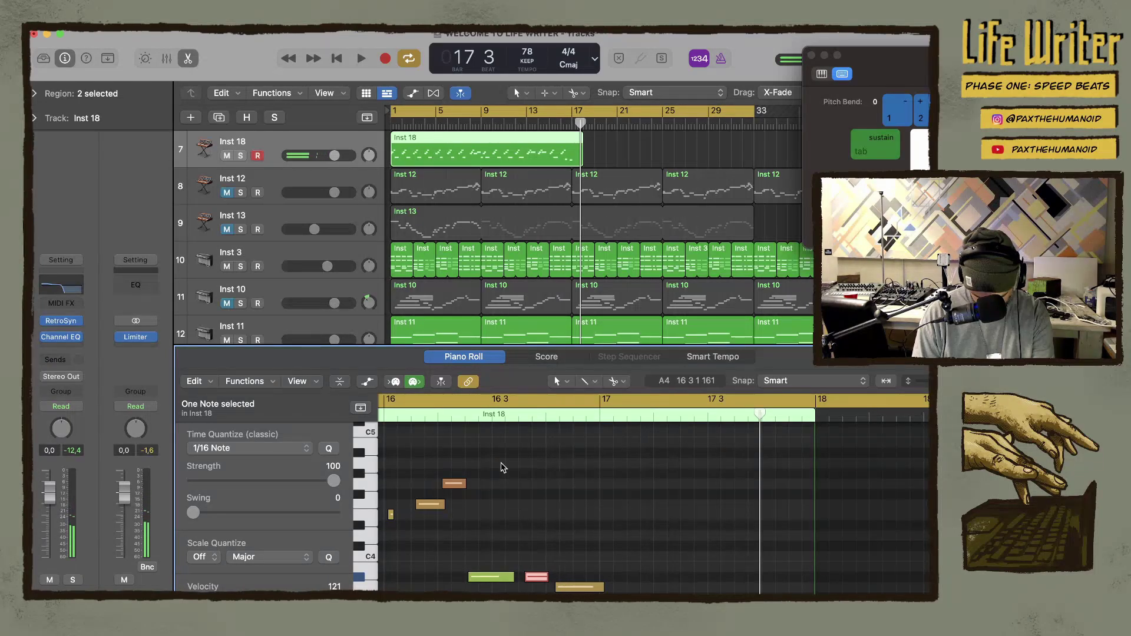
double_click(438, 419)
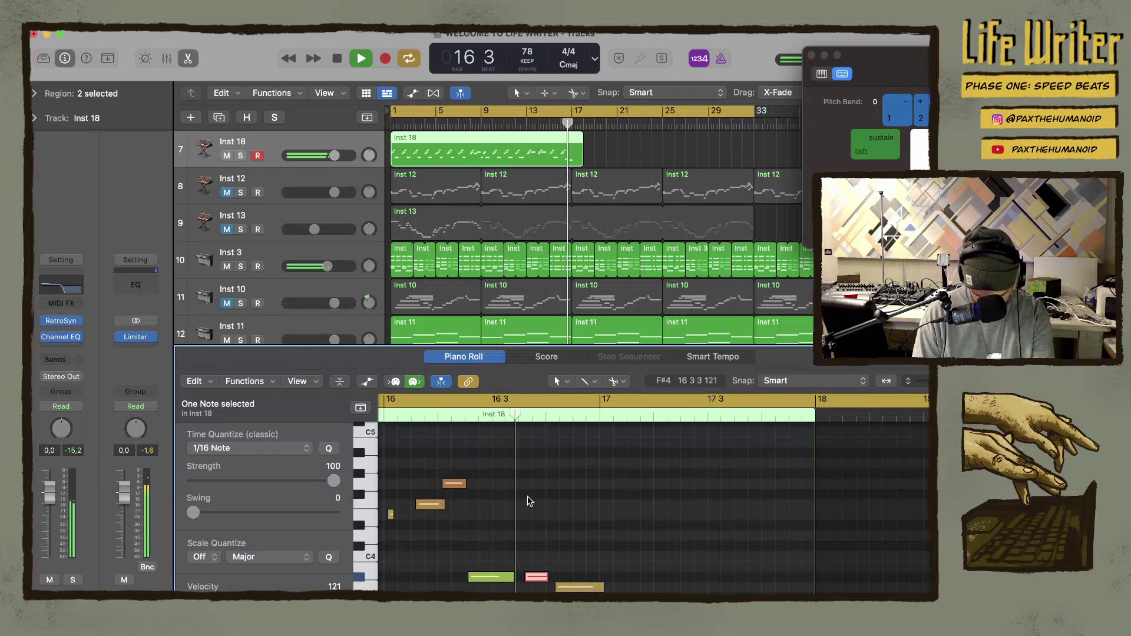
key(space)
click(534, 578)
key(Delete)
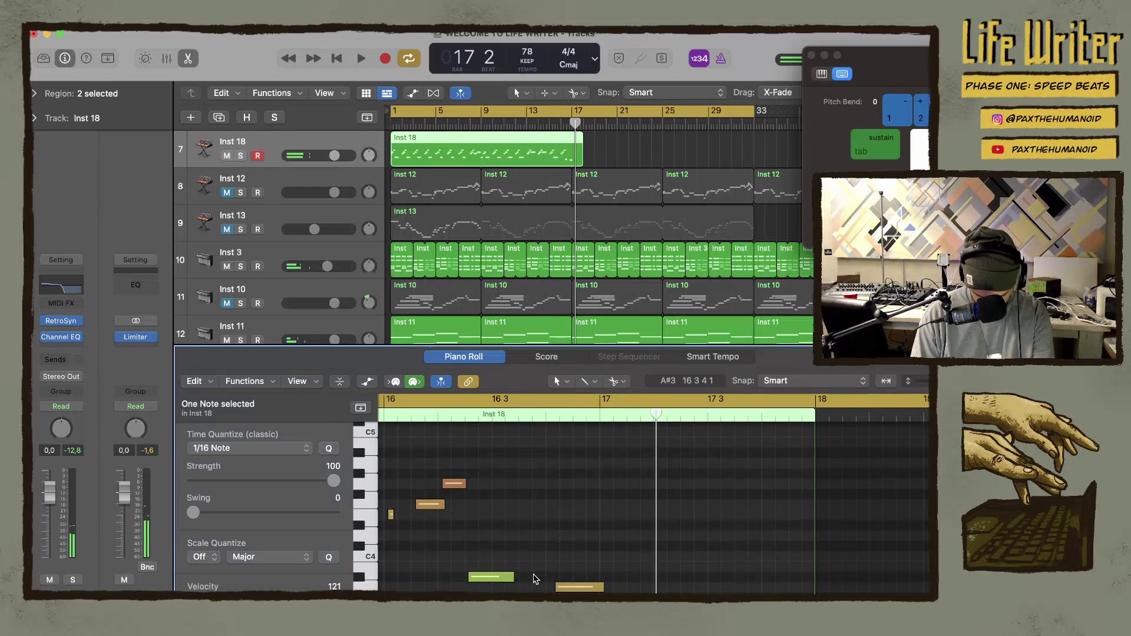
drag(512, 577, 541, 578)
Play the Inst 18 region from bar 1 and slightly shorten the long C4 note in bar 1
key(Return)
key(space)
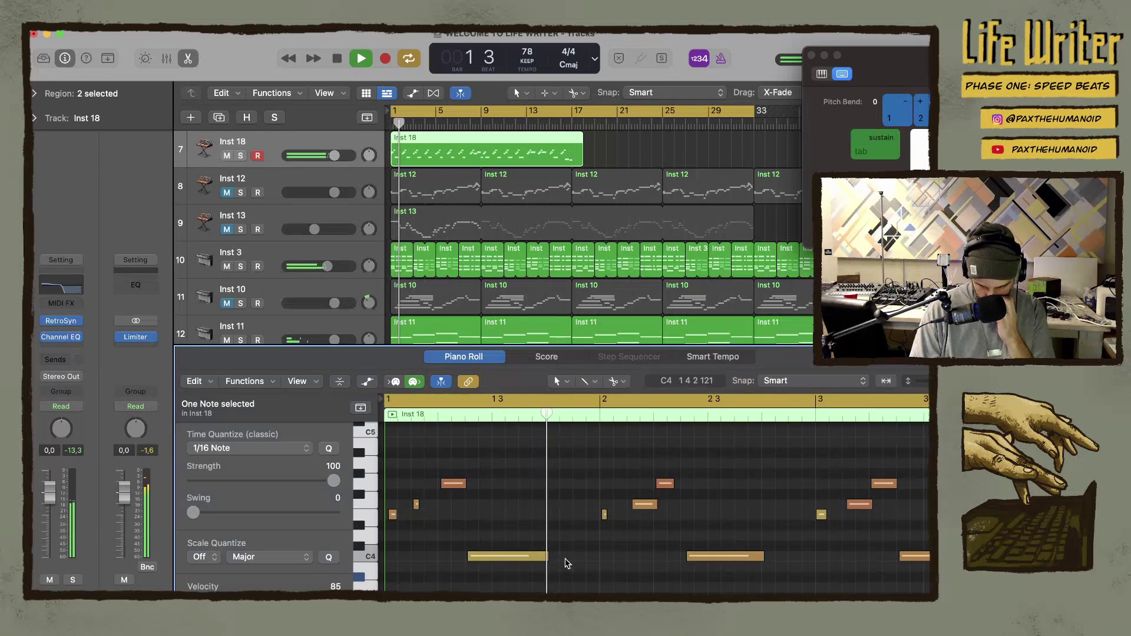
drag(549, 557, 545, 556)
click(524, 530)
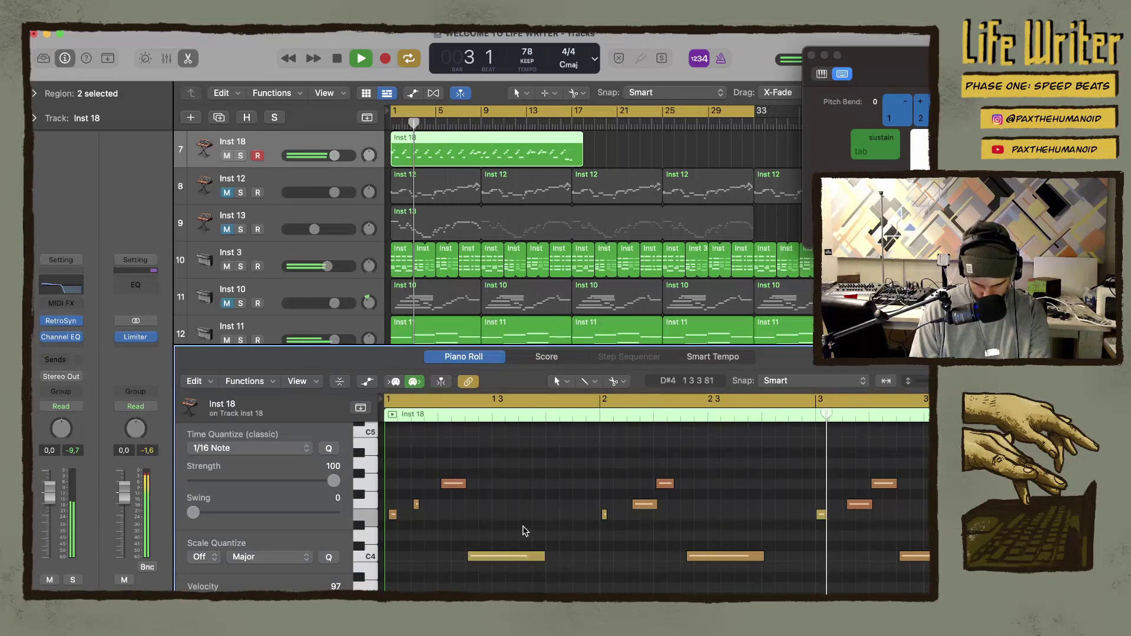
Quantize all notes in the Inst 18 region to 1/16 and nudge them slightly later together
key(super+a)
key(q)
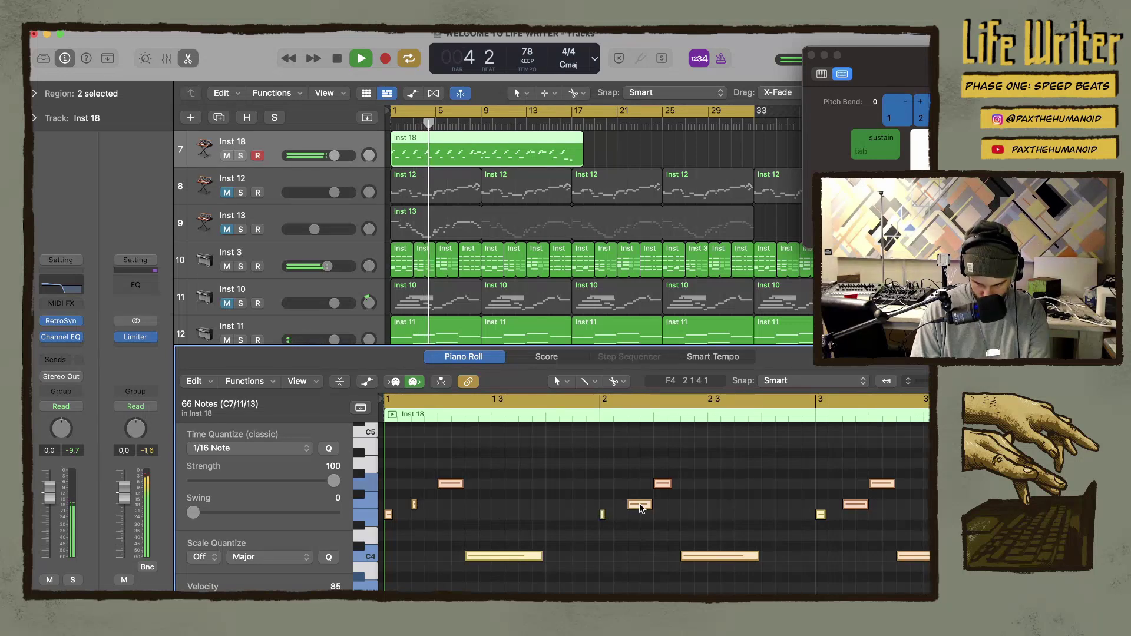
drag(642, 508, 645, 510)
Examine the quantized Inst 18 notes from bar 1 through bar 13 during playback
scroll(645, 511, right, 5)
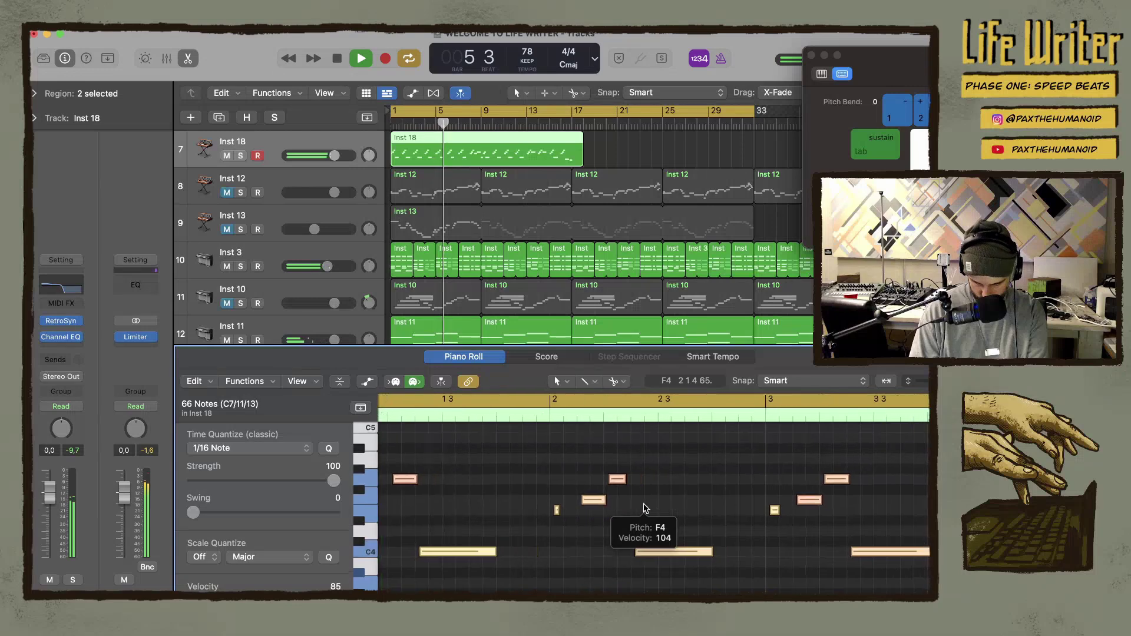
scroll(642, 508, right, 15)
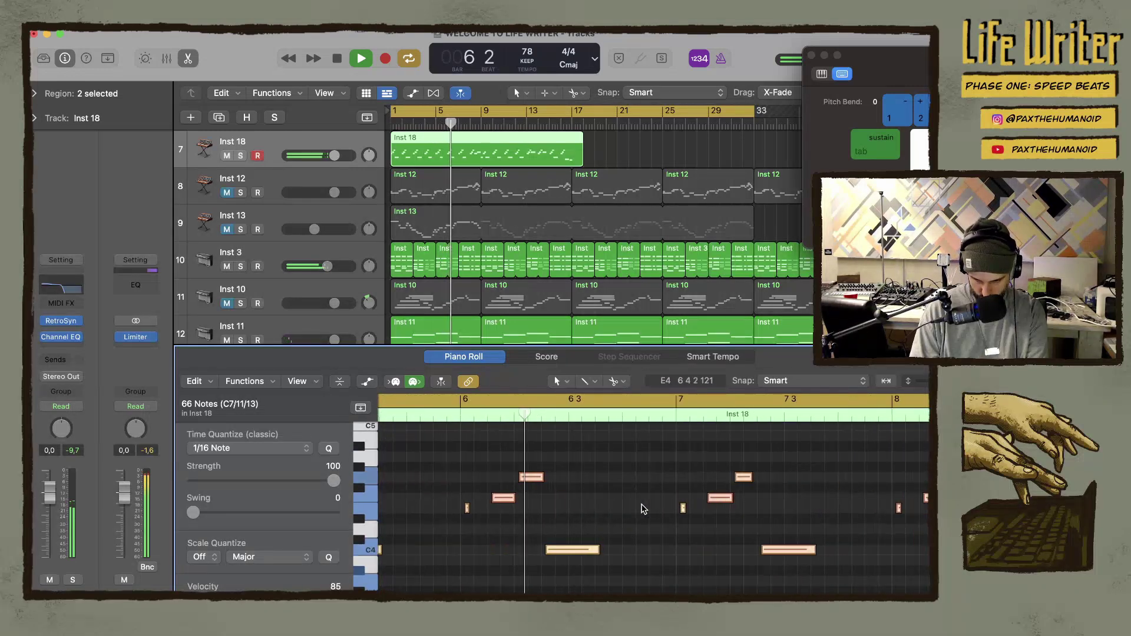
scroll(643, 510, right, 2)
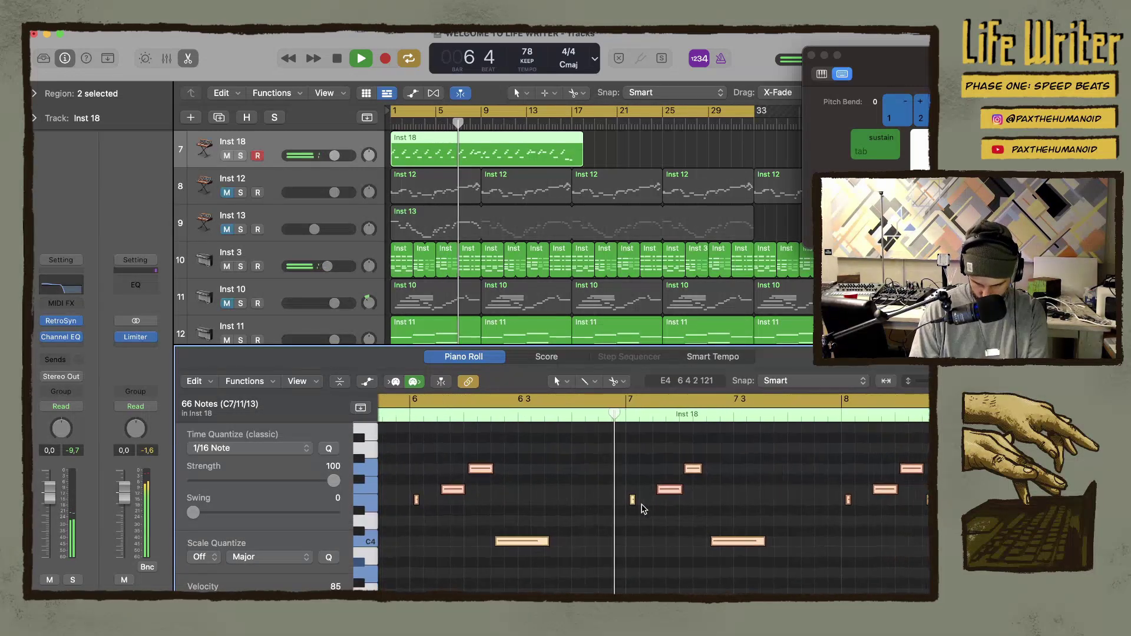
scroll(709, 504, right, 6)
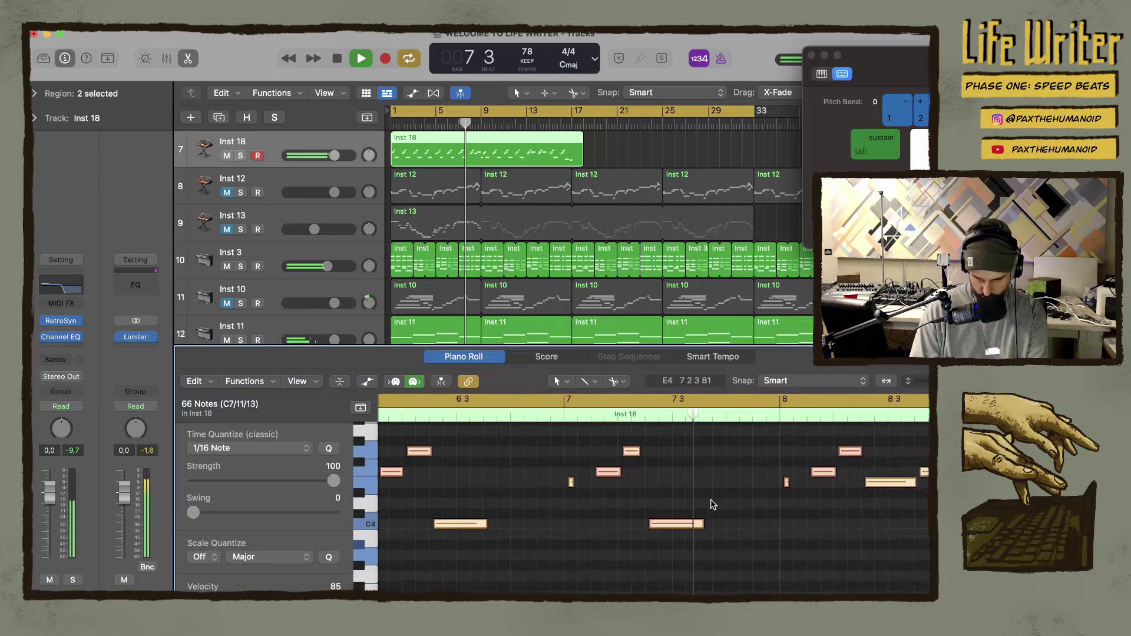
scroll(713, 505, right, 20)
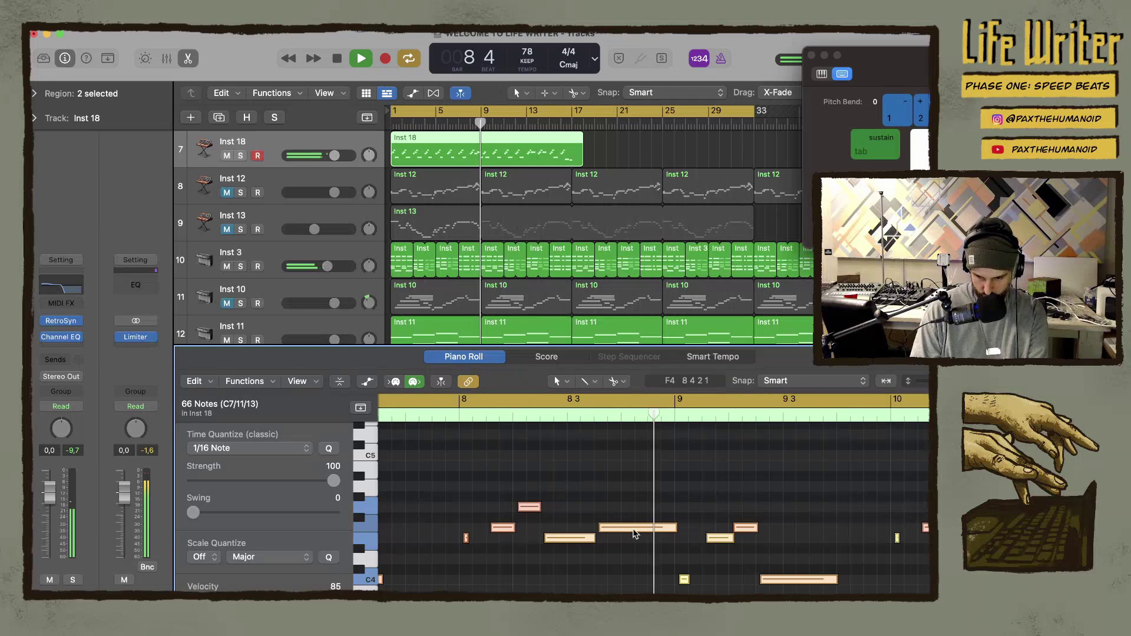
scroll(638, 543, right, 12)
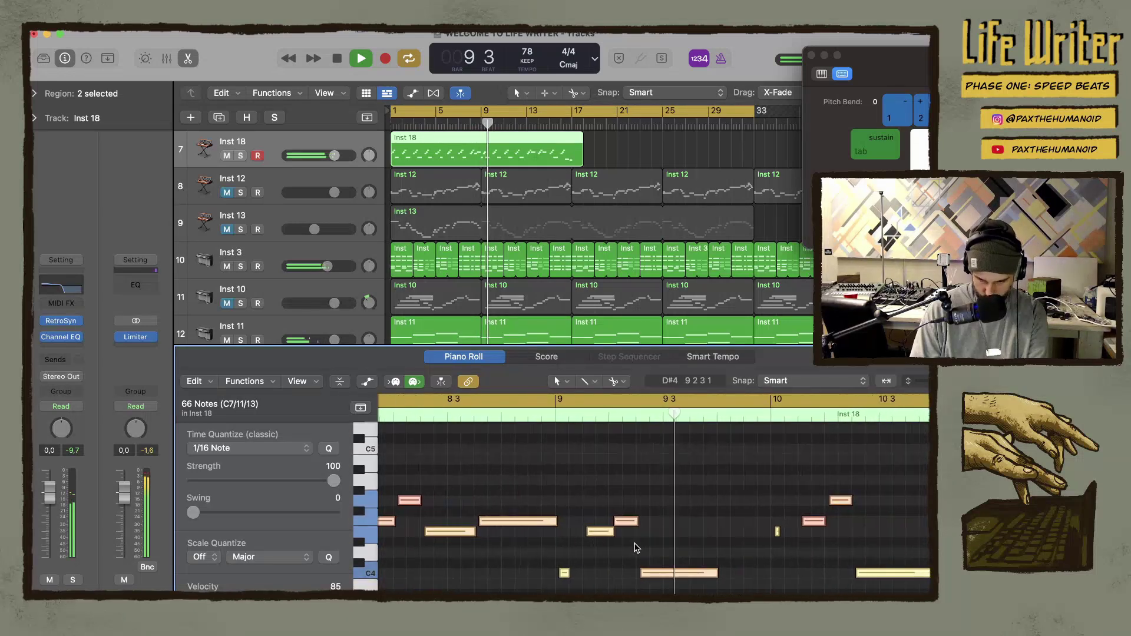
scroll(636, 548, right, 12)
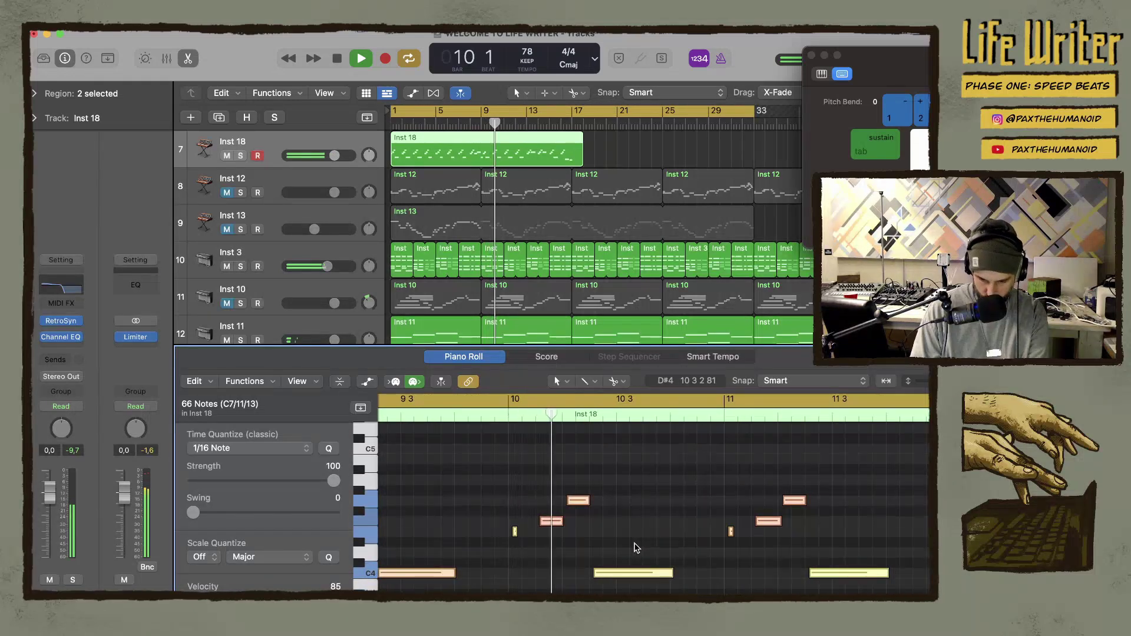
scroll(636, 548, right, 11)
scroll(632, 548, right, 12)
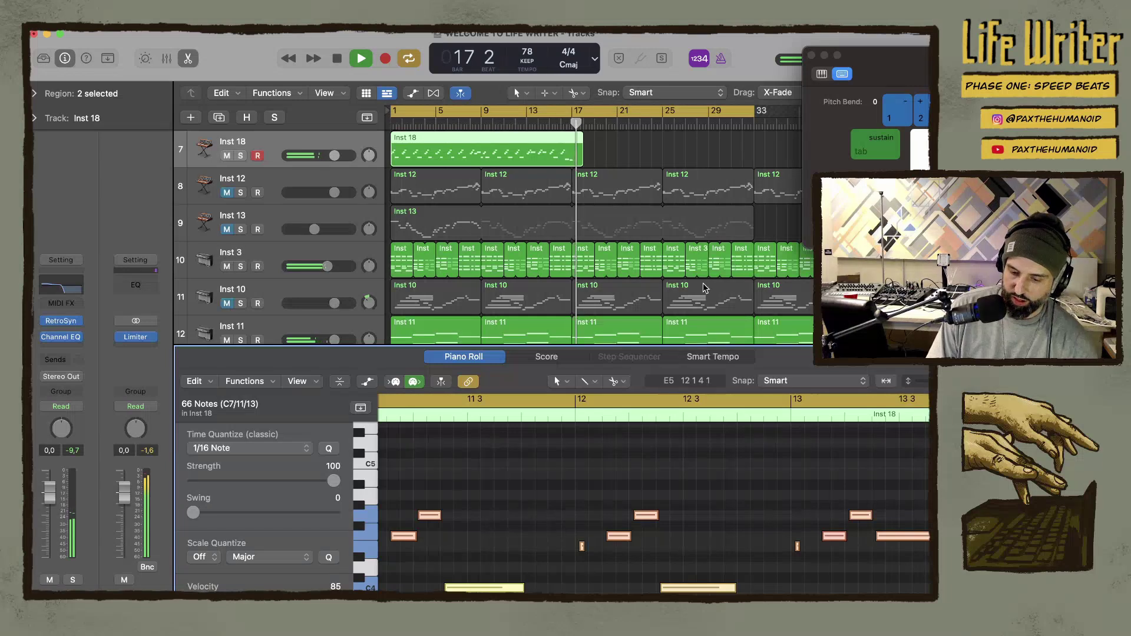
Trim the Inst 18 region to end at bar 17 and loop it through to bar 33
click(575, 154)
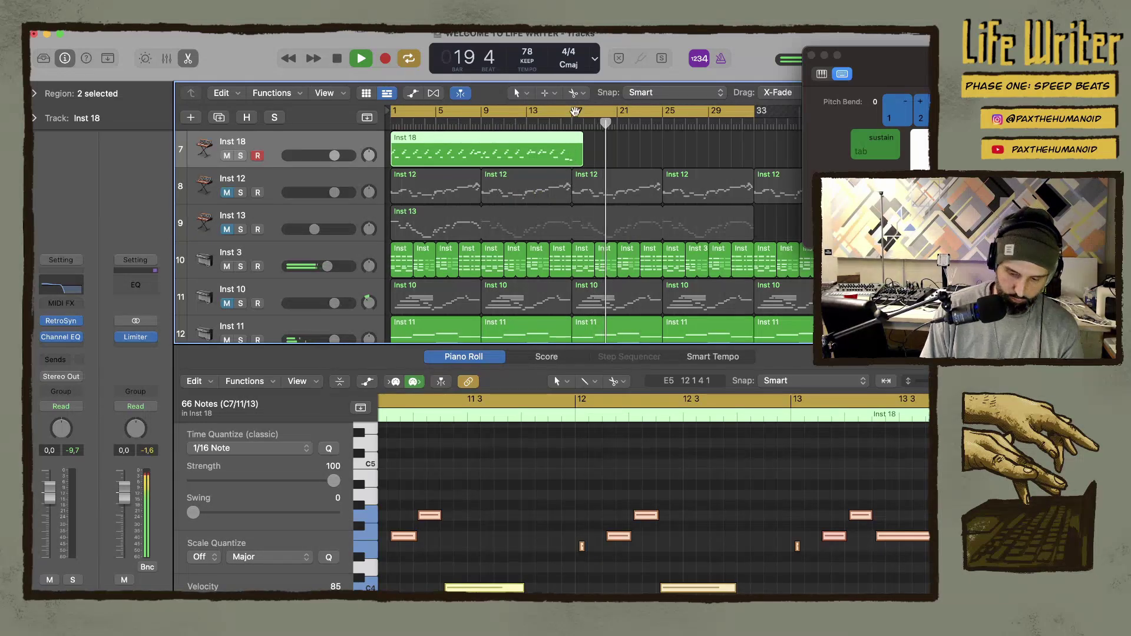
right_click(572, 146)
key(Escape)
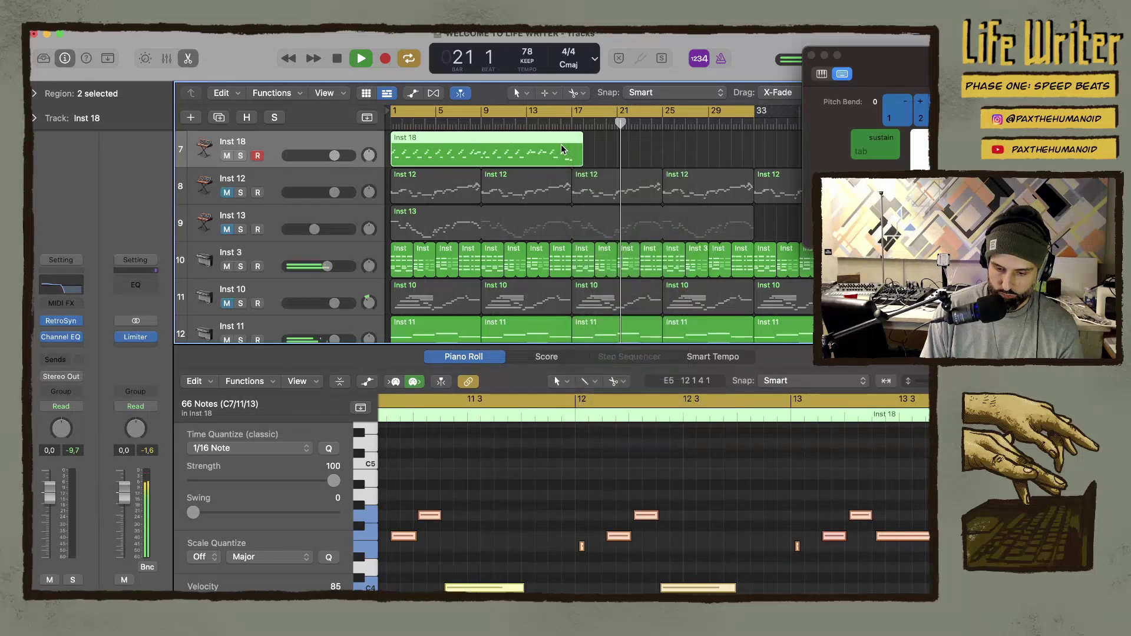
click(573, 146)
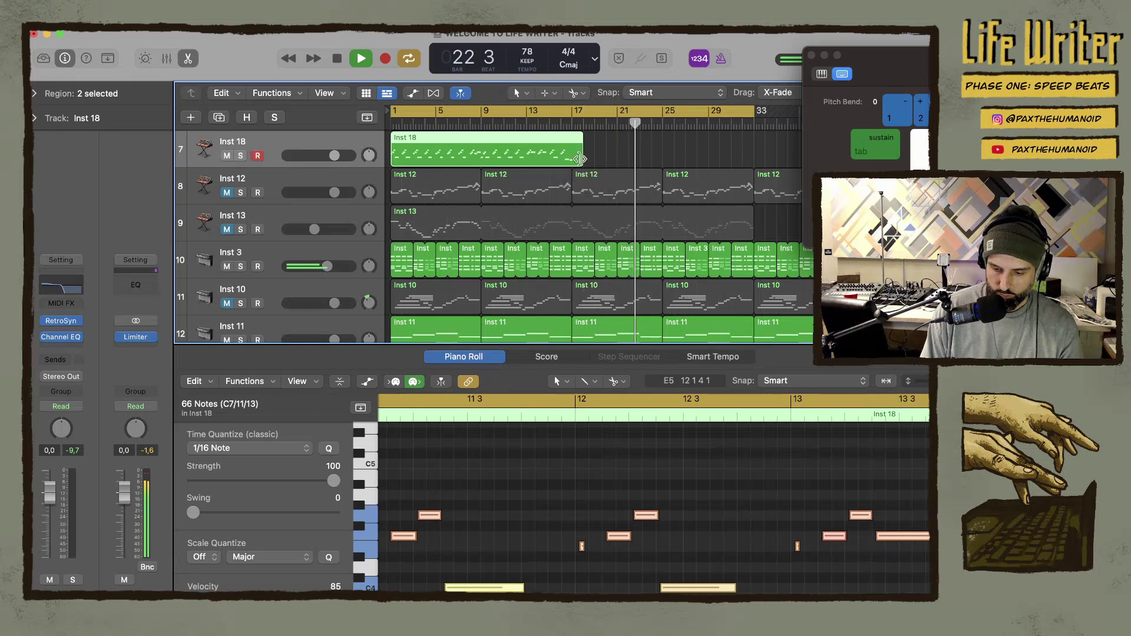
drag(581, 158, 759, 142)
Restart playback from bar 1 and lower the Inst 18 track volume to -4.8 dB
key(space)
key(space)
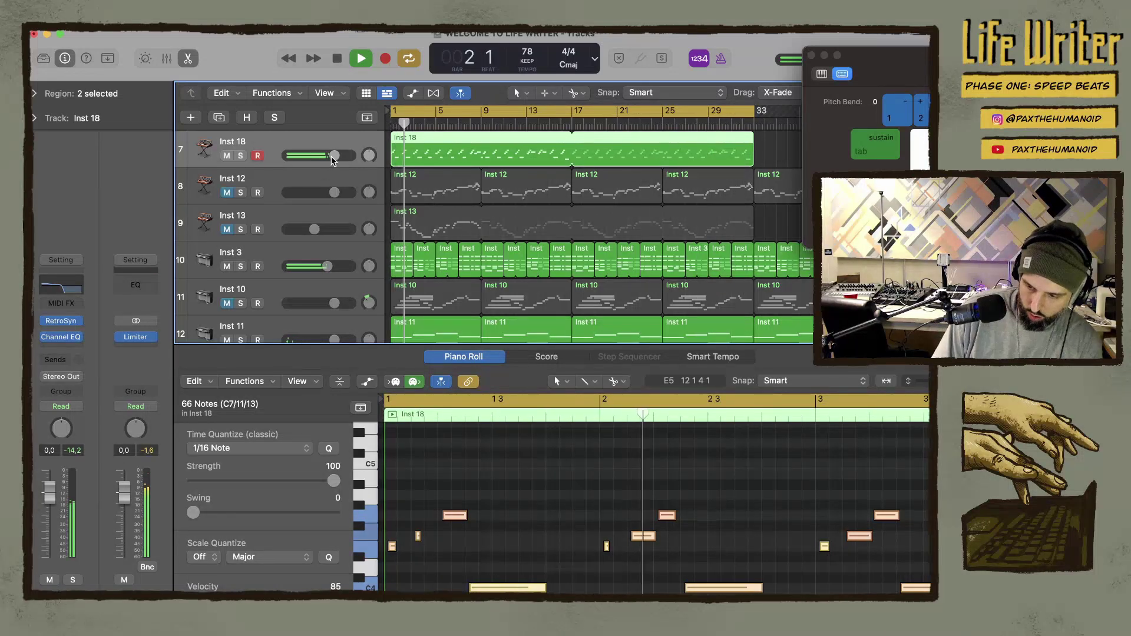
drag(338, 159, 317, 159)
scroll(453, 218, down, 3)
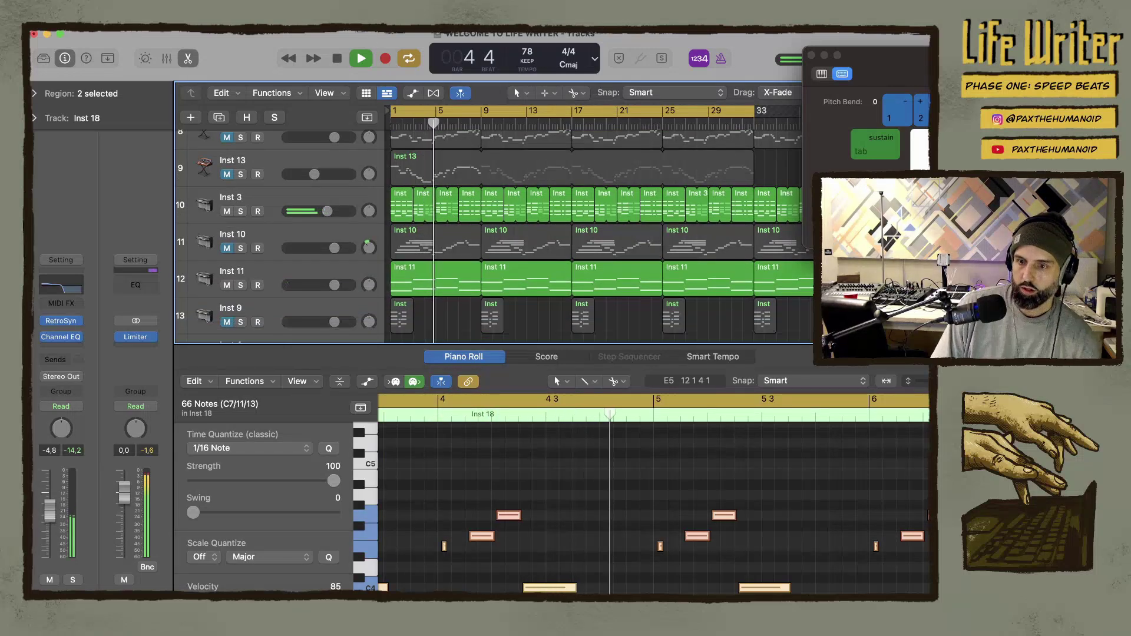
Reopen Inst 18's Retro Synth and set the filter envelope attack to 17.0 ms and the amp envelope attack to 2.90 ms
click(61, 321)
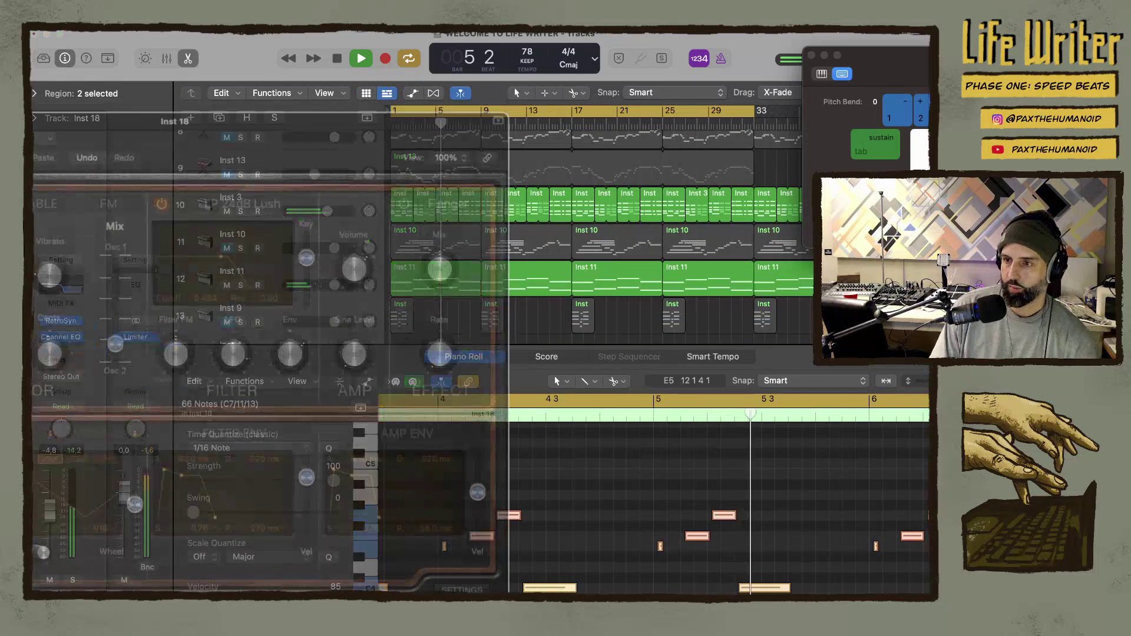
drag(78, 125, 311, 67)
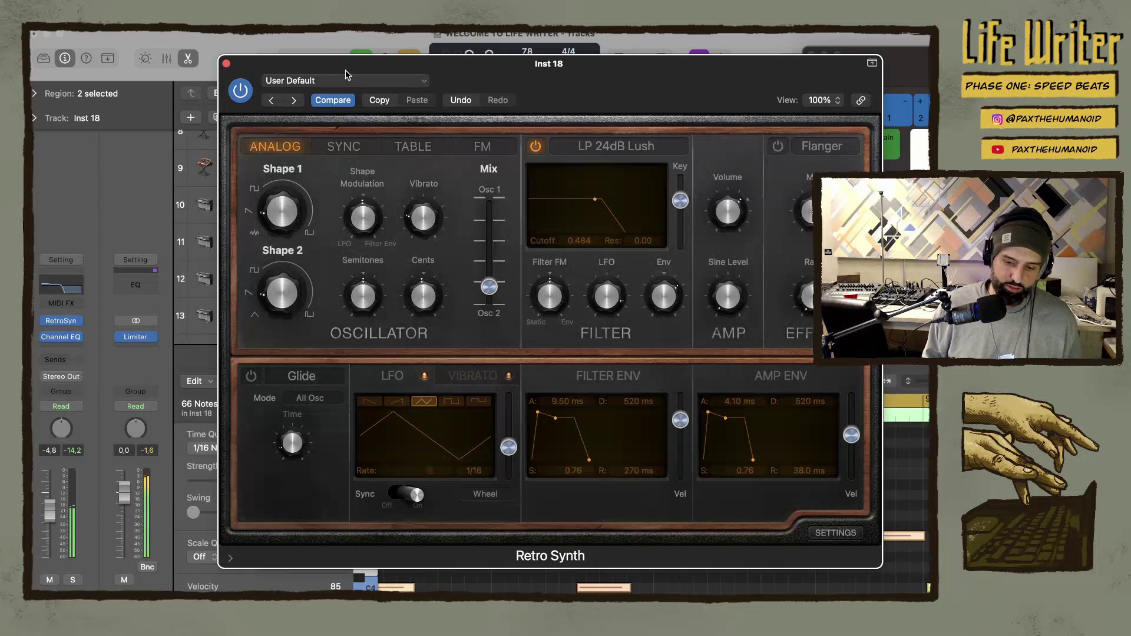
drag(348, 74, 330, 116)
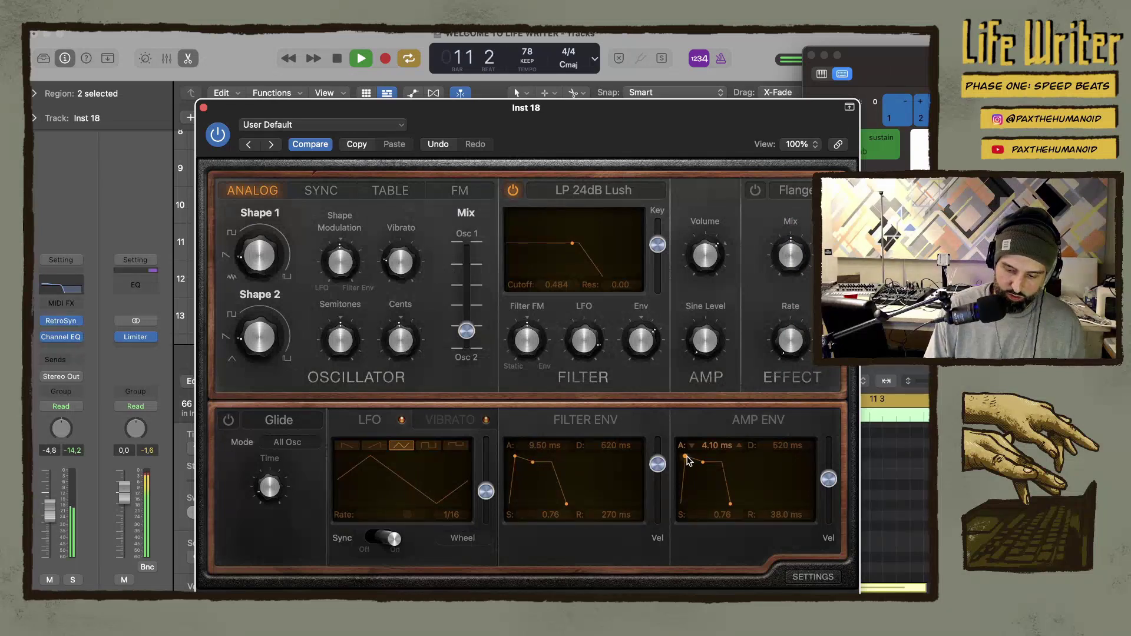
drag(691, 461, 693, 463)
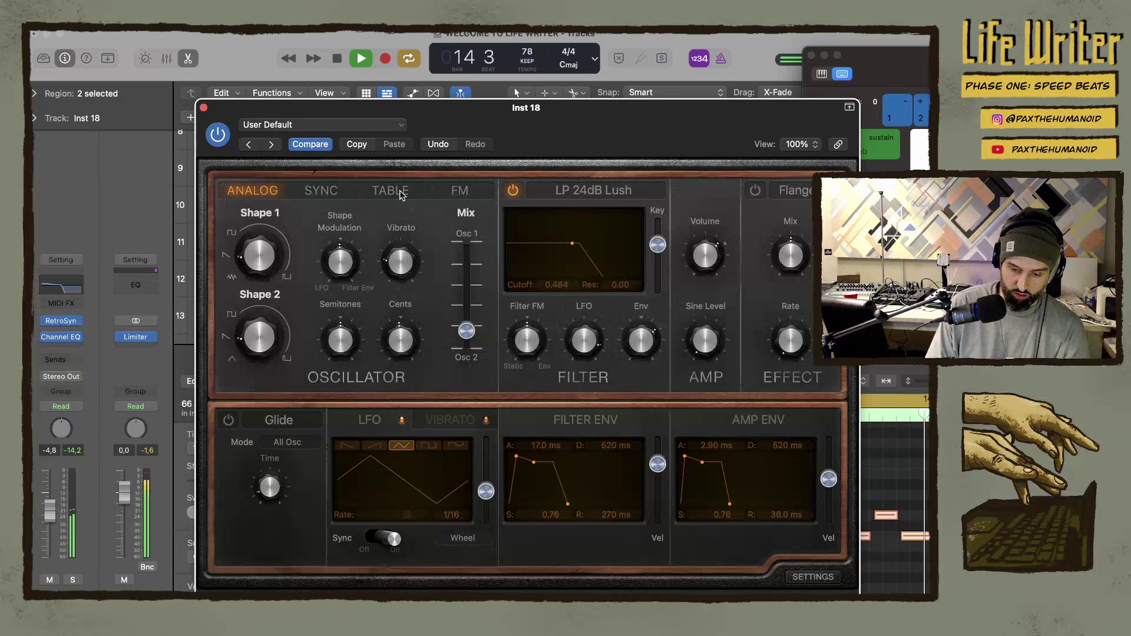
Close Retro Synth and insert a ChromaVerb reverb after the Channel EQ on Inst 18, keeping the factory default Room settings
click(203, 107)
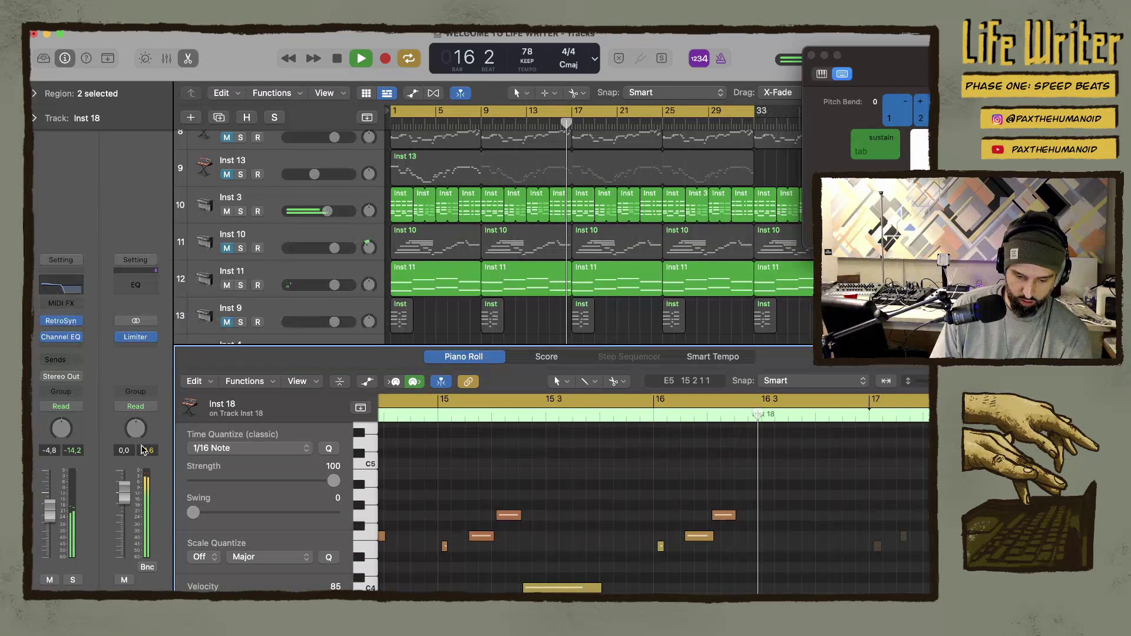
click(65, 351)
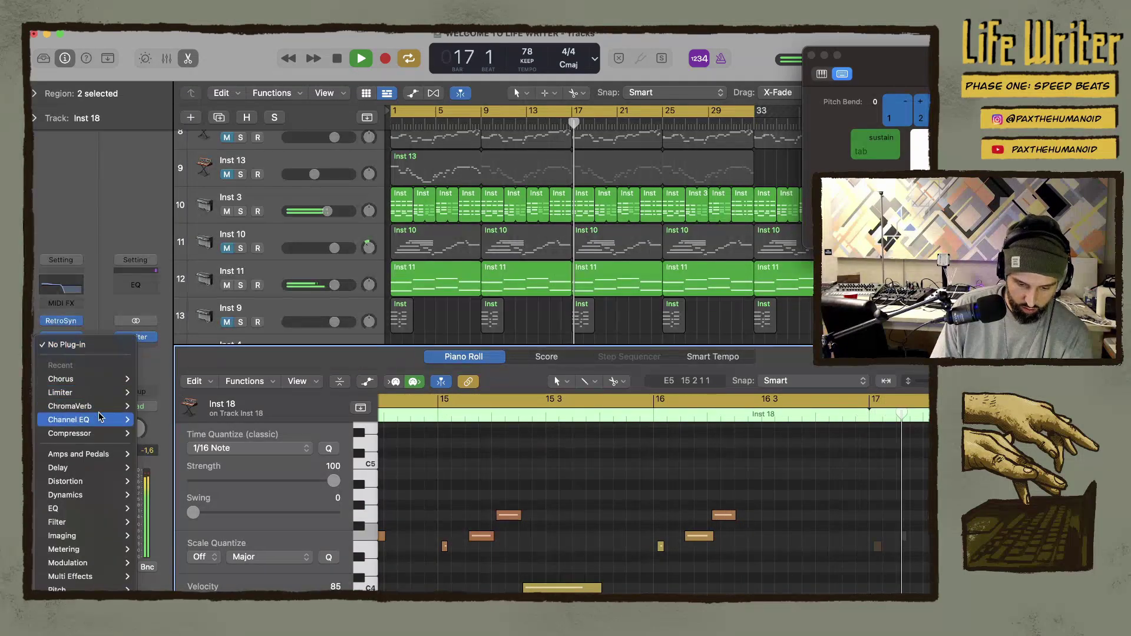
mouse_move(91, 408)
click(155, 407)
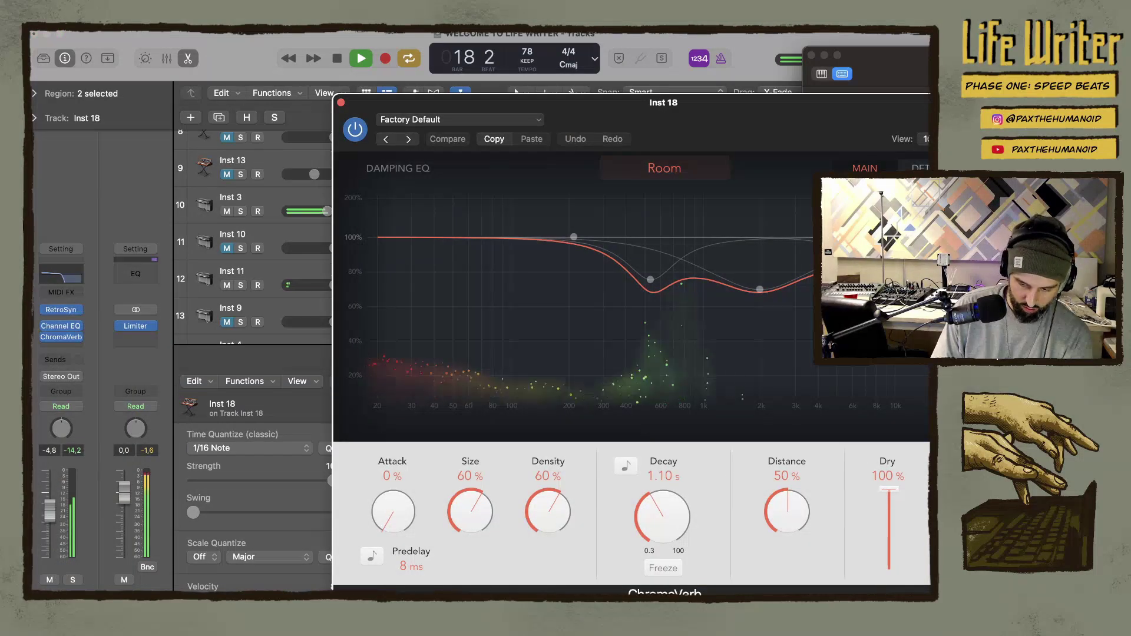
click(787, 512)
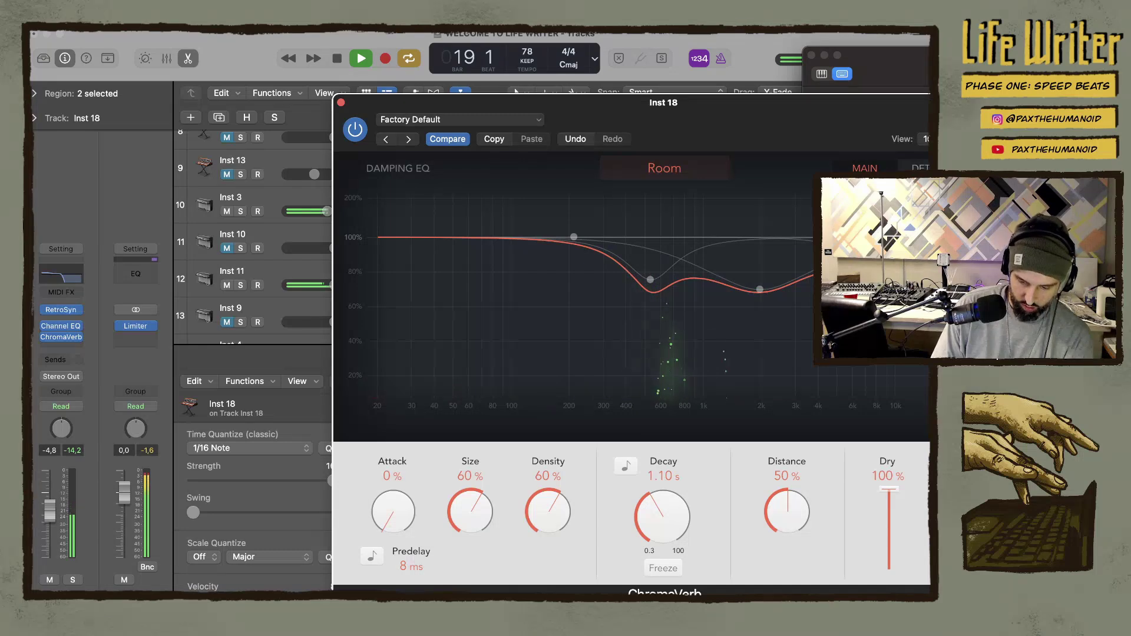
click(340, 101)
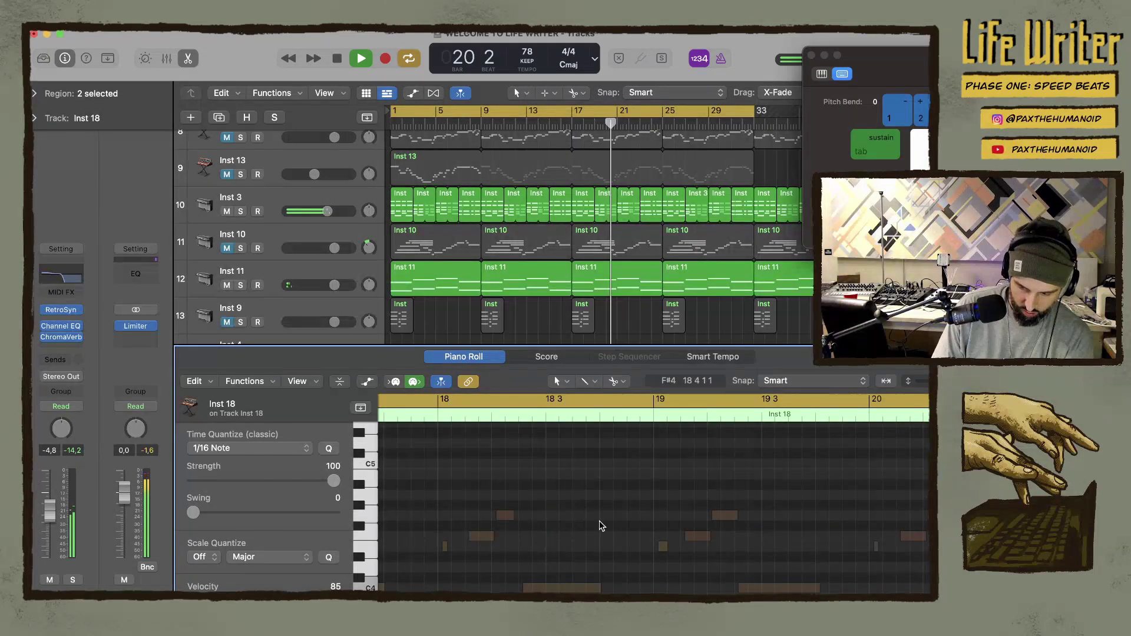
Solo Inst 18 briefly to compare it with the full mix, leaving its track selected
scroll(601, 525, left, 3)
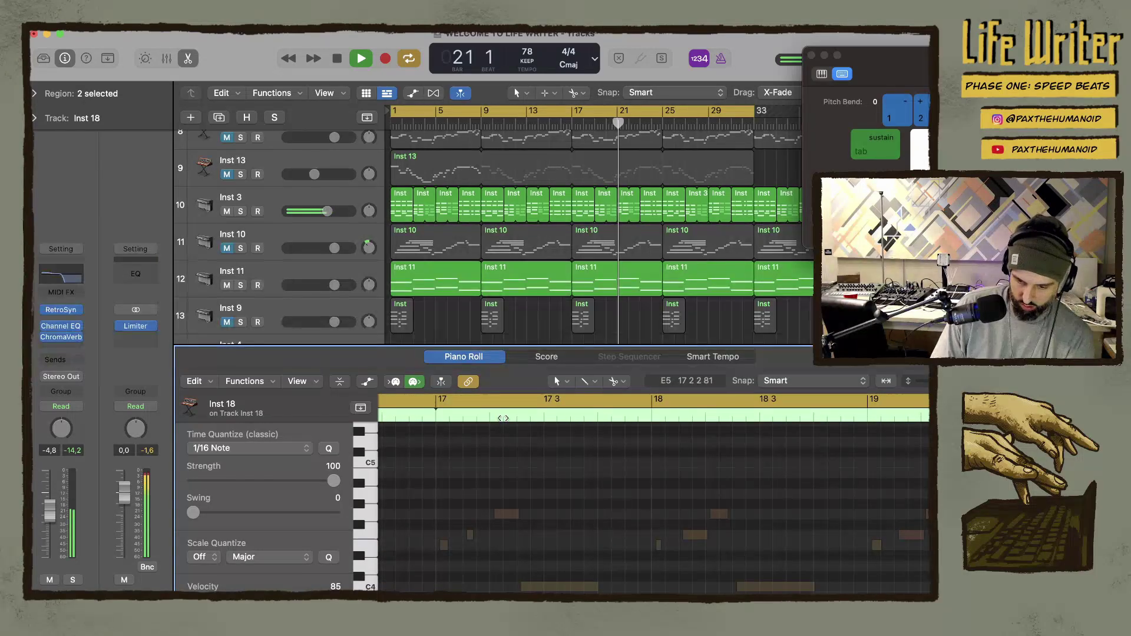
click(272, 198)
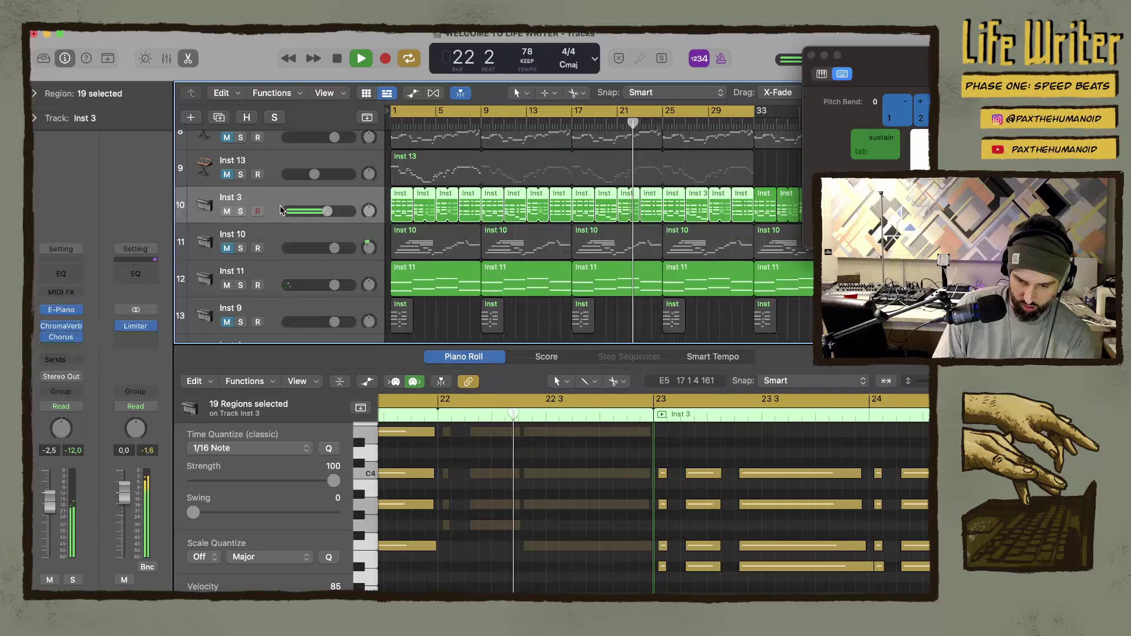
scroll(272, 205, up, 1)
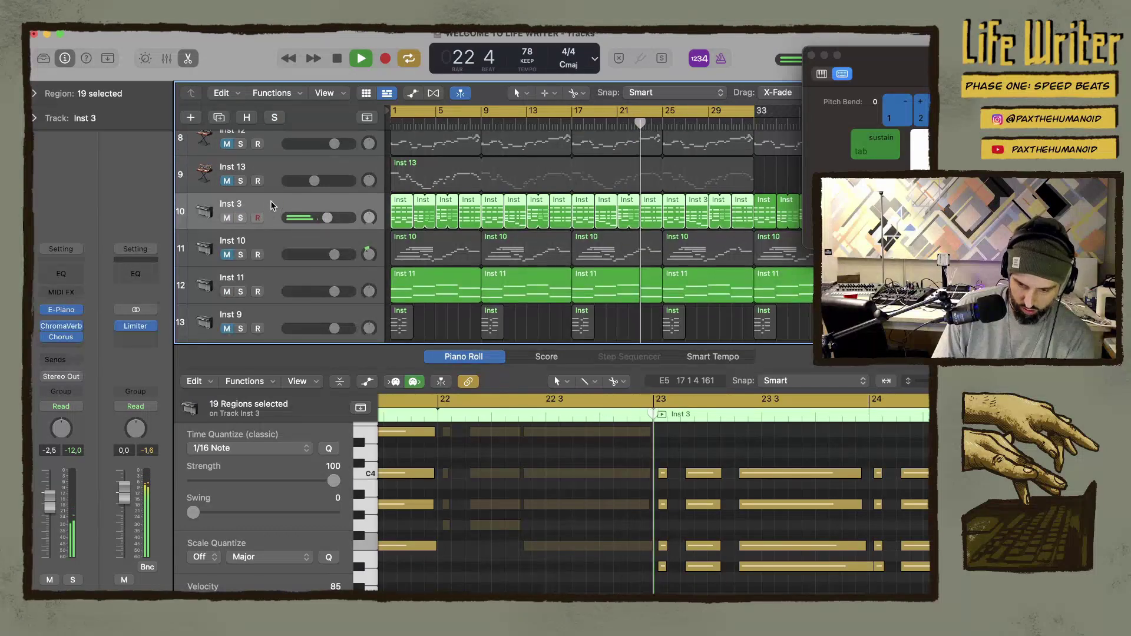
scroll(273, 205, up, 3)
scroll(273, 206, up, 2)
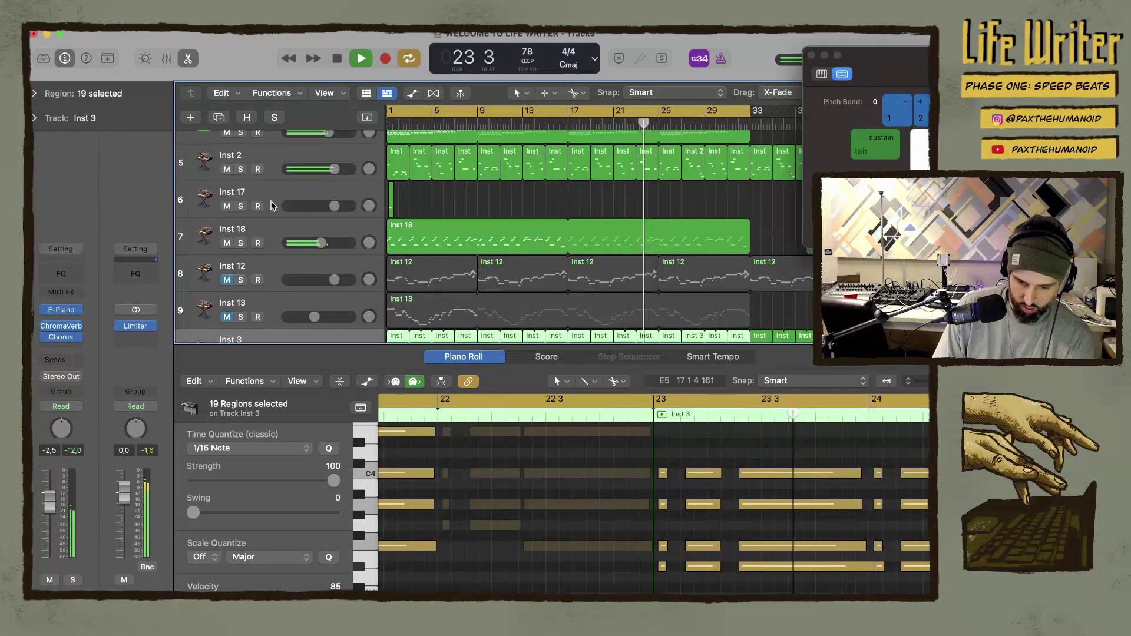
click(241, 243)
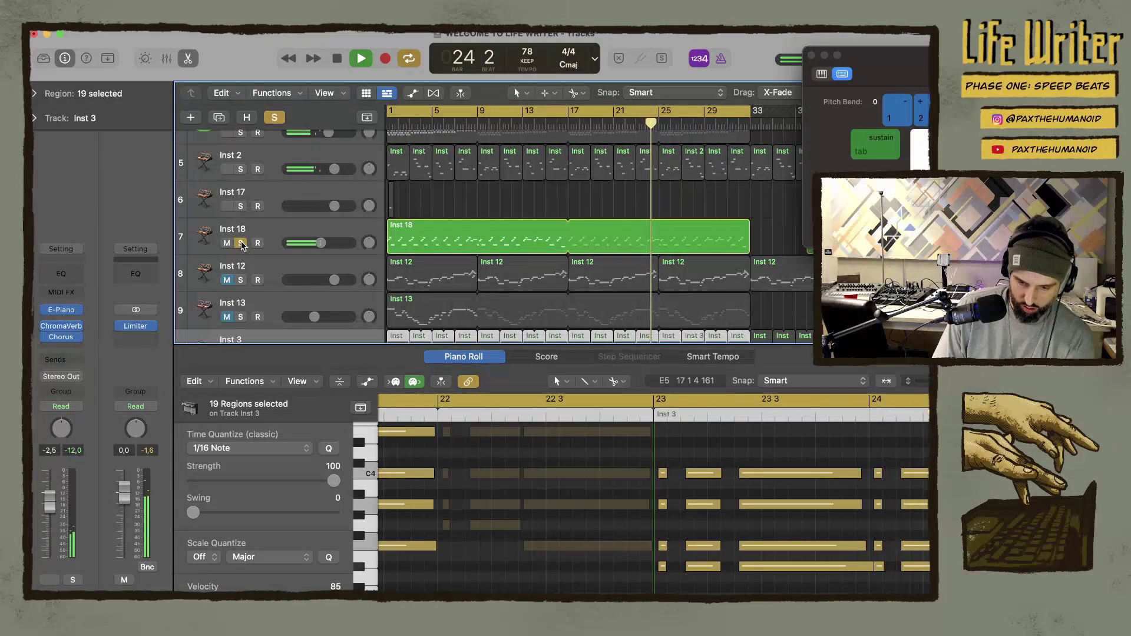
click(241, 244)
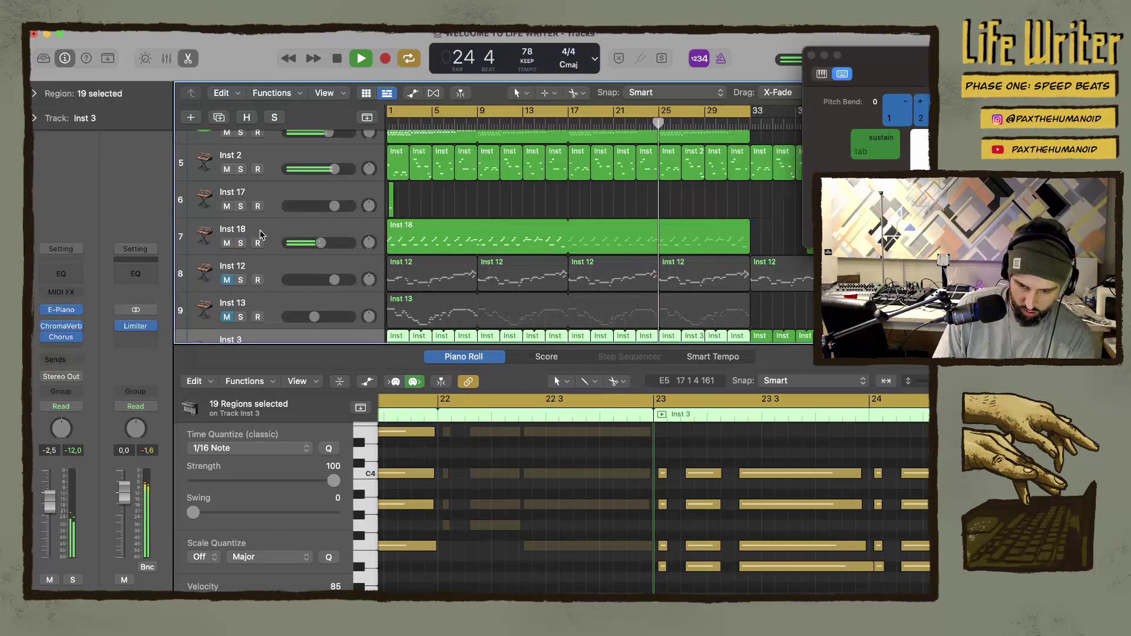
click(262, 234)
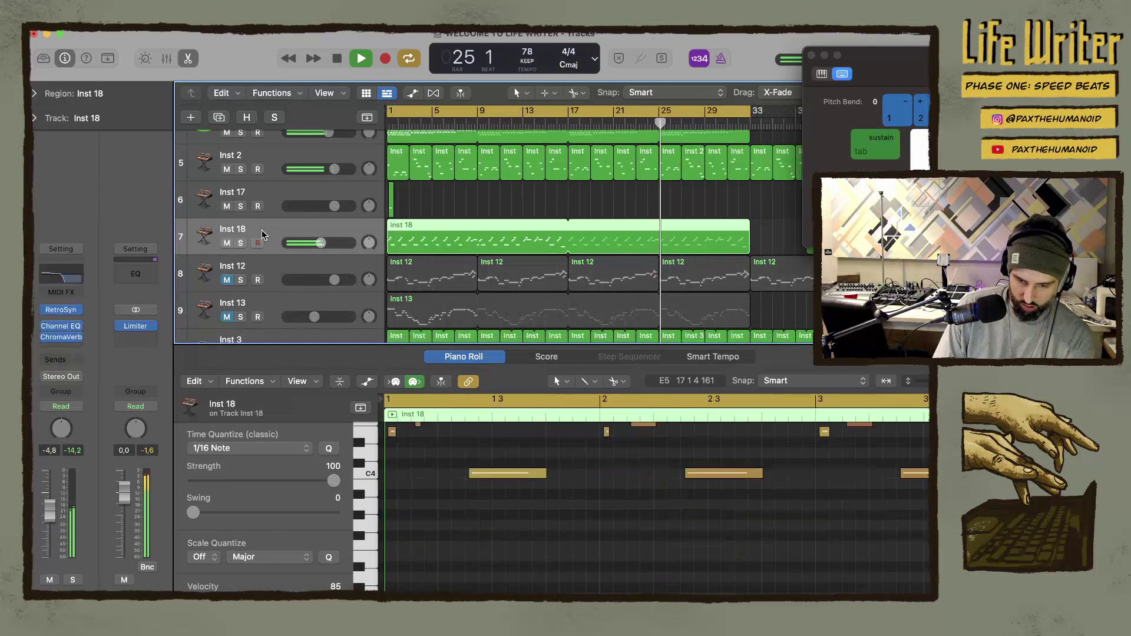
Insert a stereo Tape Delay after ChromaVerb on Inst 18 and set its dry output to 100%
click(53, 347)
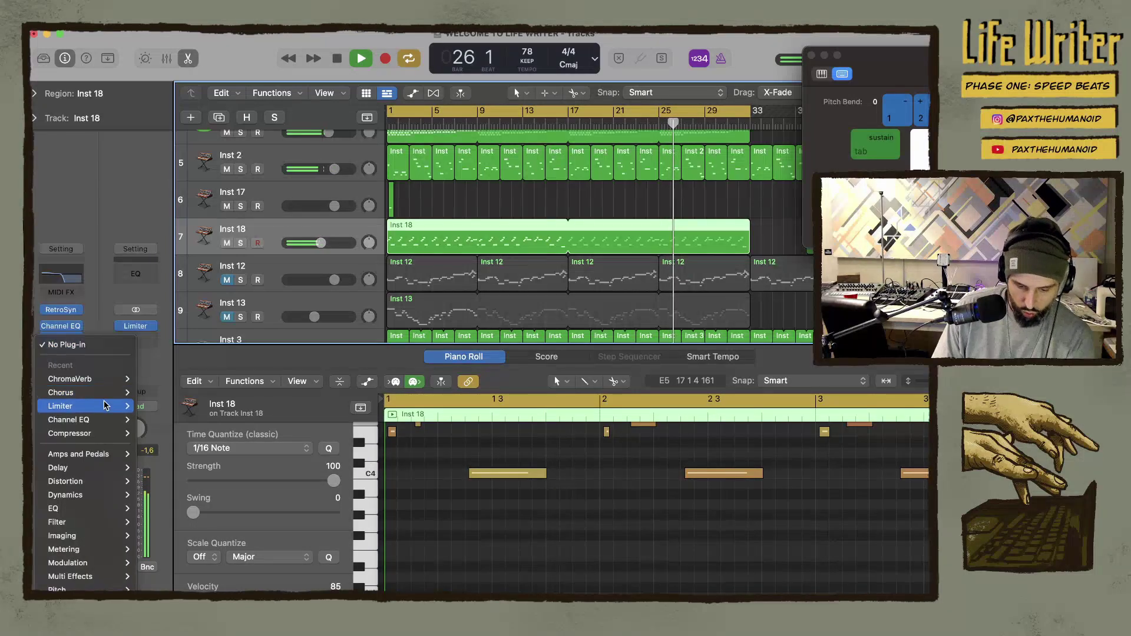
mouse_move(103, 468)
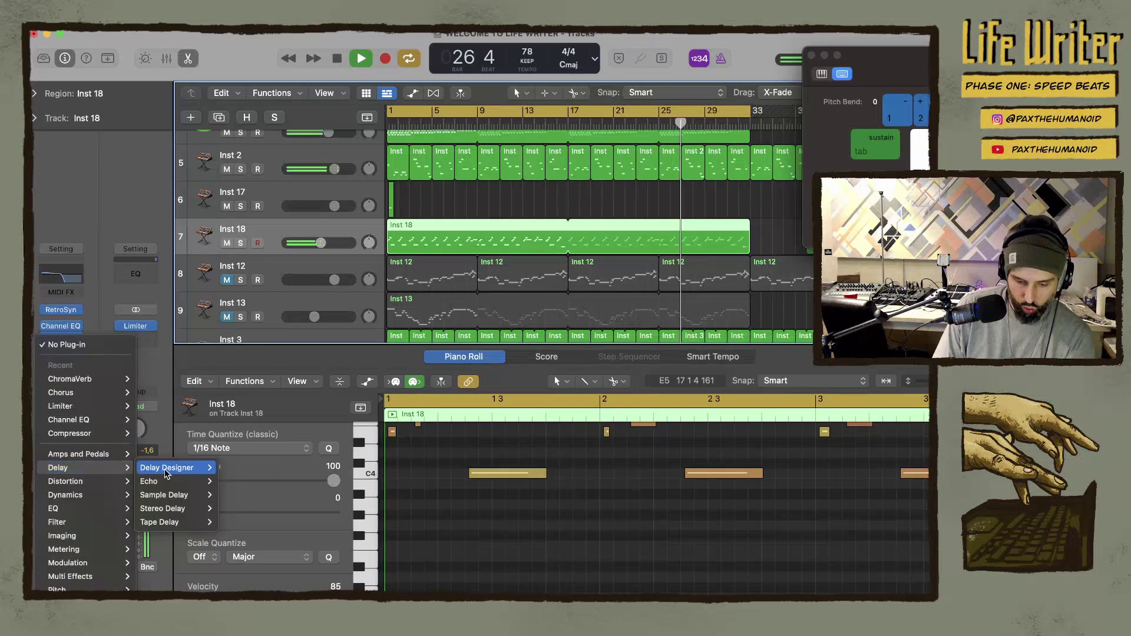
mouse_move(199, 526)
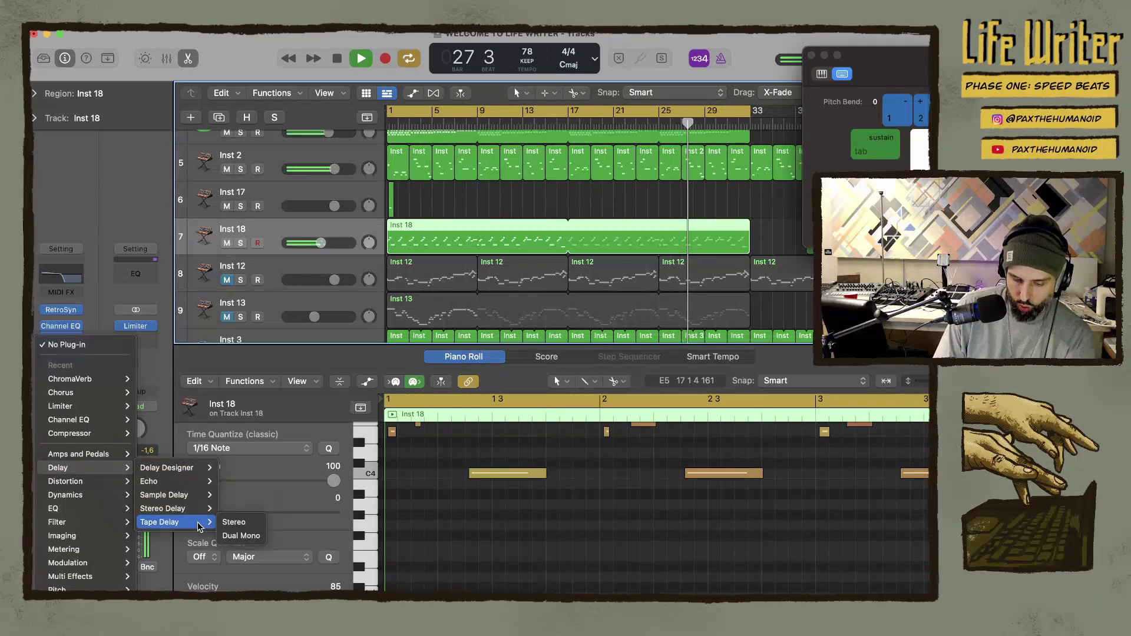
click(233, 522)
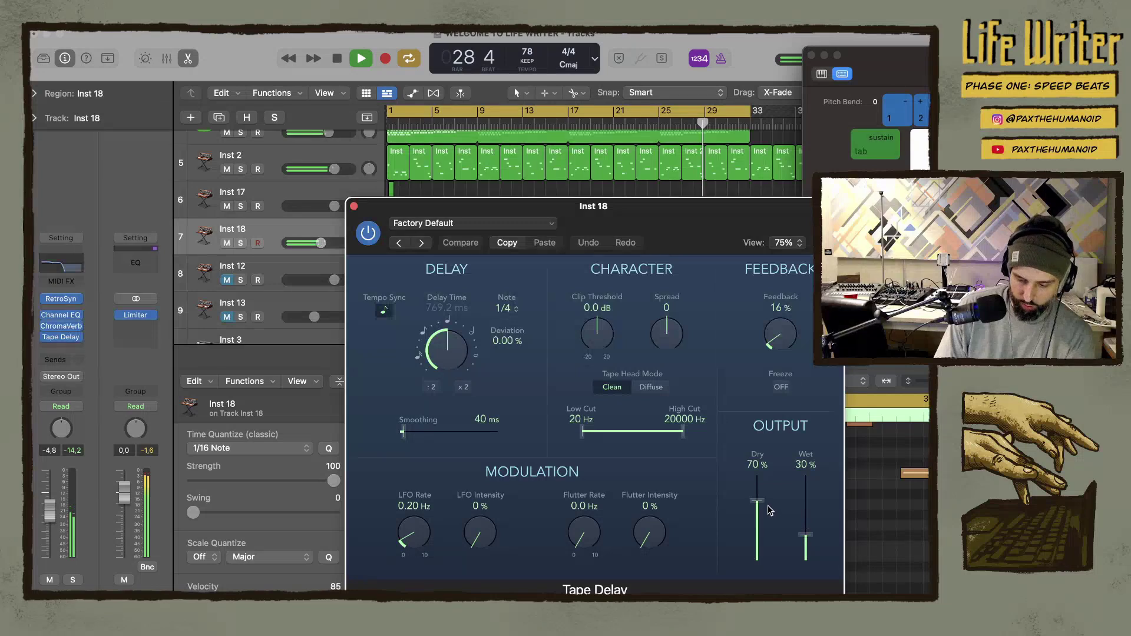
drag(769, 511, 769, 469)
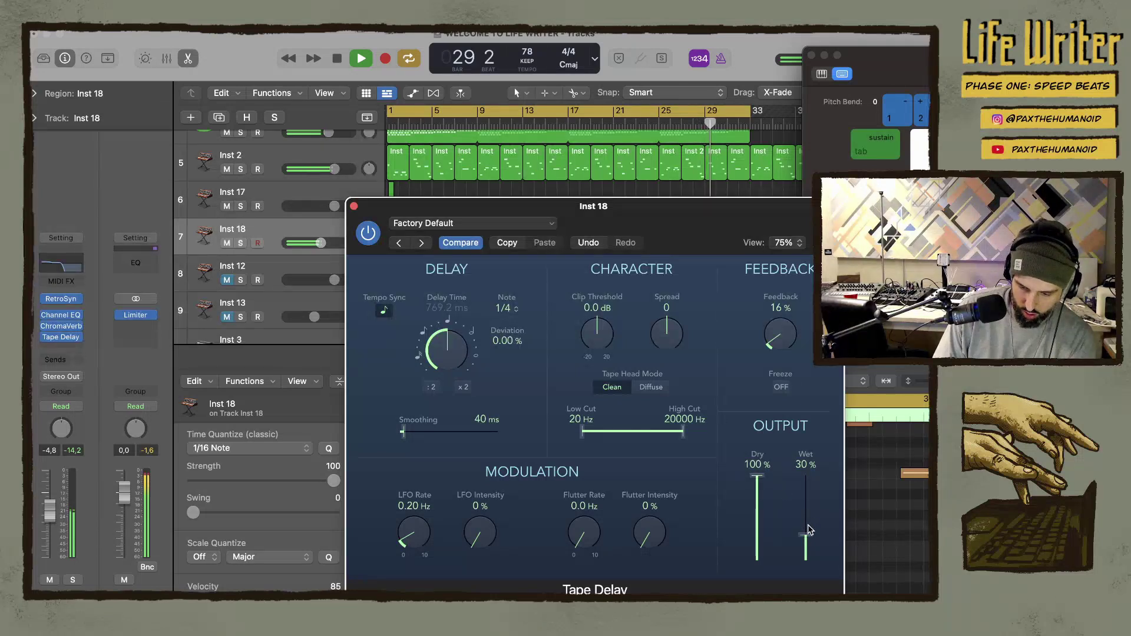
Solo Inst 18 and set the Tape Delay's wet output to 13%, feedback to 83% and low cut to 310 Hz
click(72, 579)
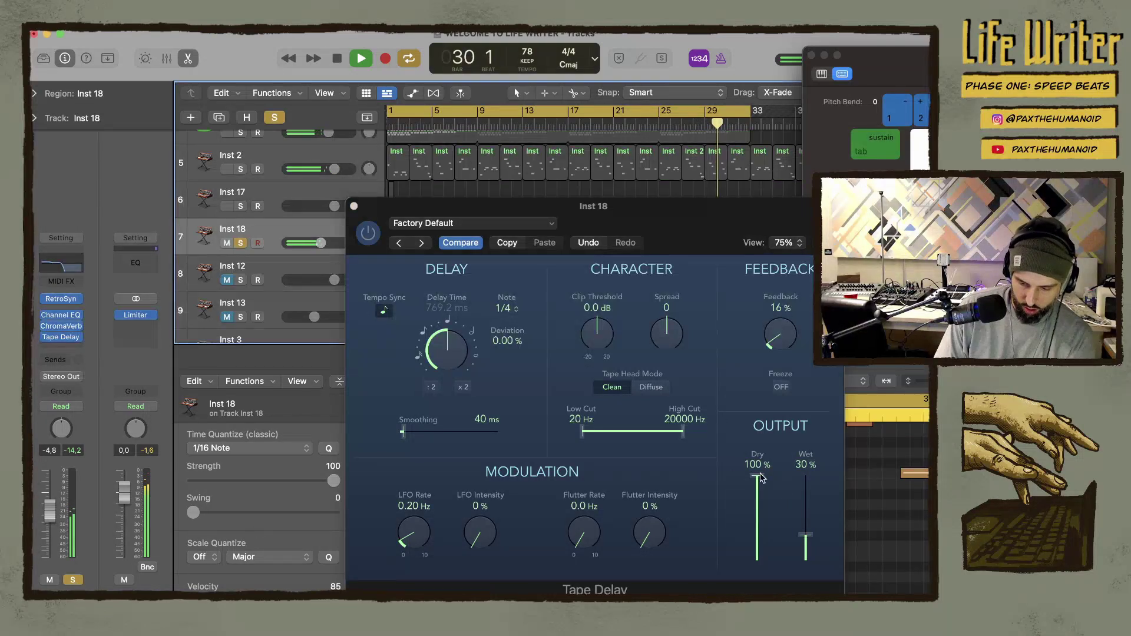
drag(806, 538, 806, 552)
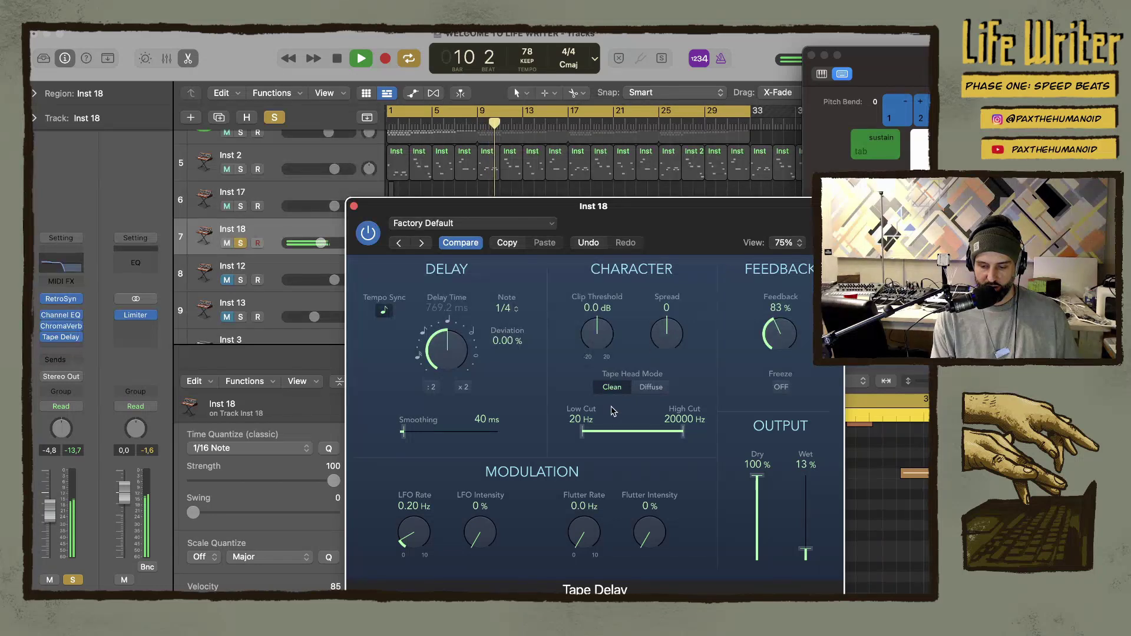
drag(587, 432, 630, 435)
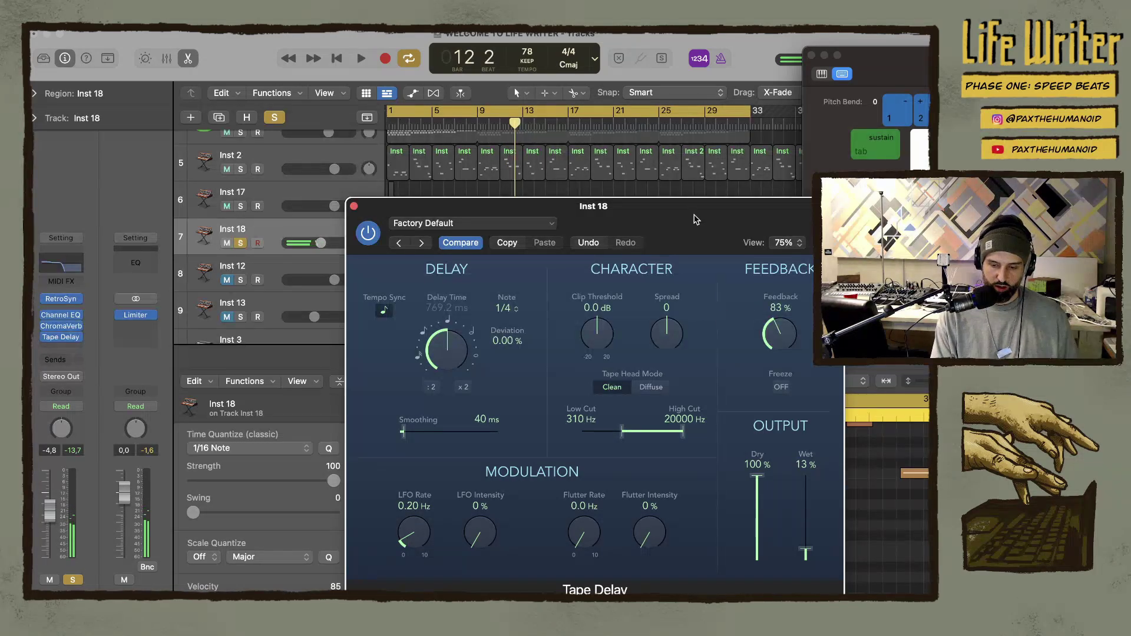
Dismiss Musical Typing, show track automation and switch Inst 18's automation mode to Latch with the Tape Delay still open
drag(708, 205, 700, 301)
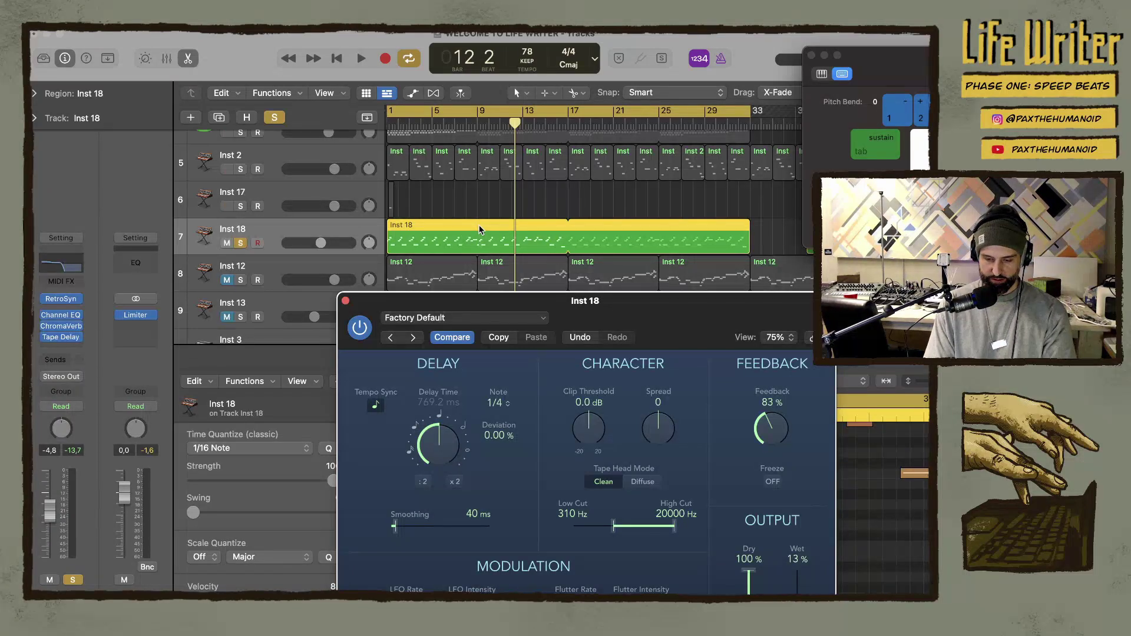
key(a)
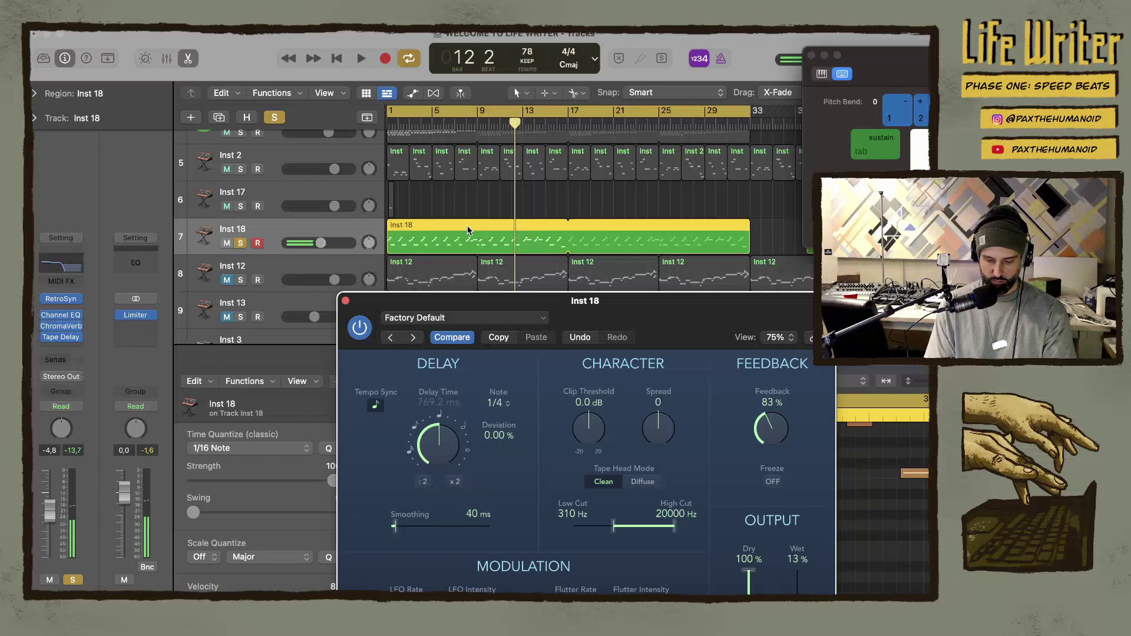
key(super+k)
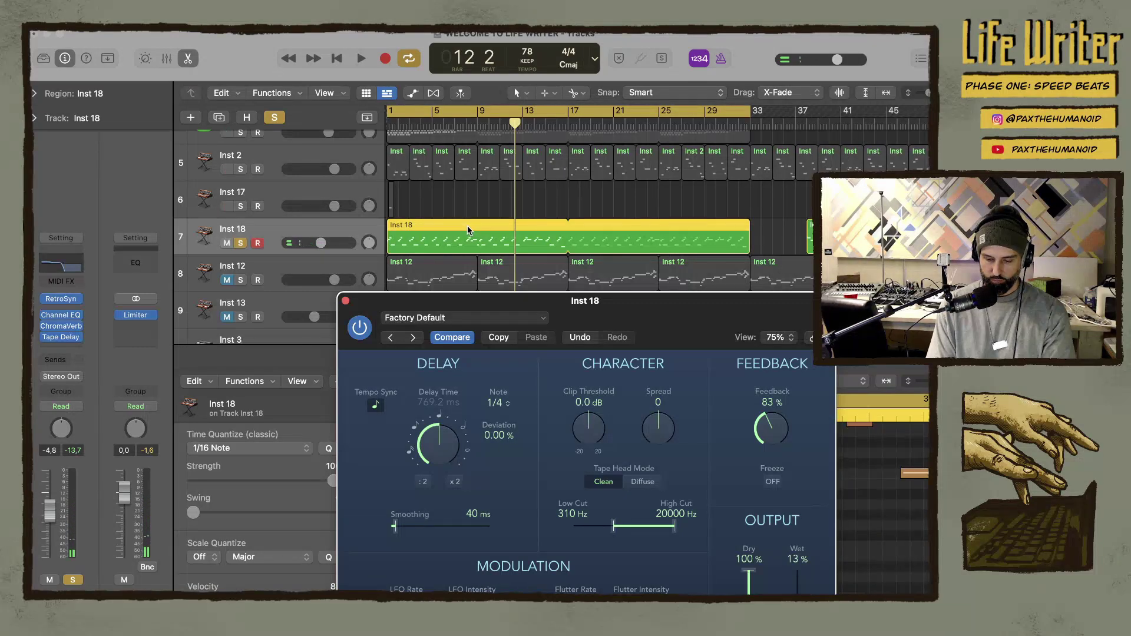
key(a)
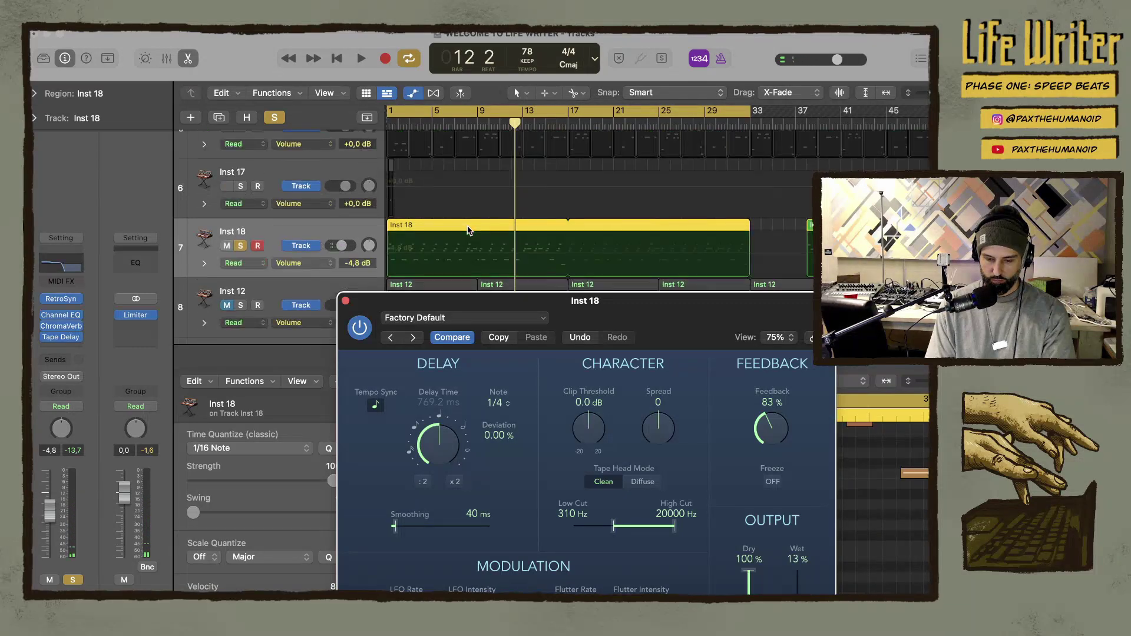
click(250, 265)
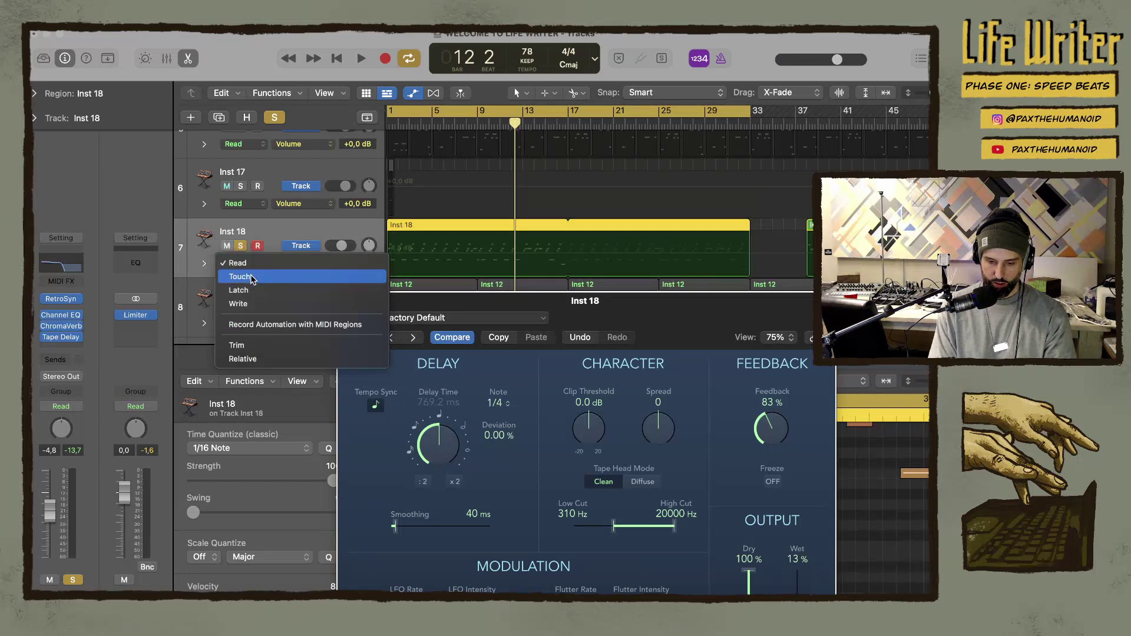
click(250, 290)
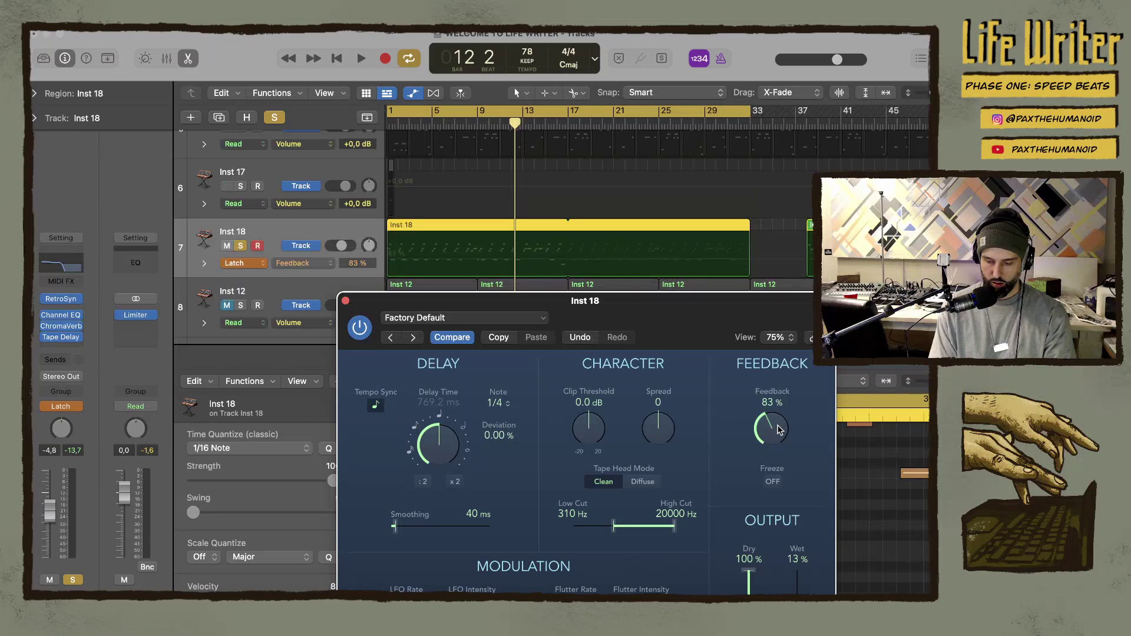
Play from bar 1 and record Tape Delay feedback swells on Inst 18 through bar 9, holding 120% at bar 7 and ending at 78%
key(space)
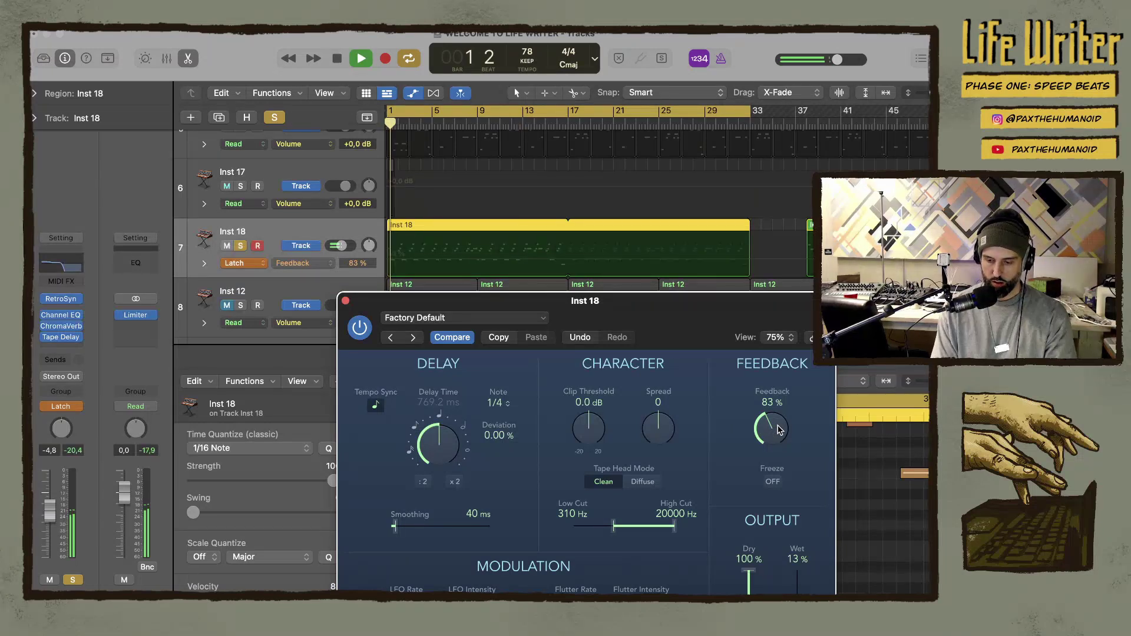
mouse_move(779, 430)
mouse_down()
mouse_move(770, 377)
mouse_move(768, 441)
mouse_move(748, 395)
mouse_up()
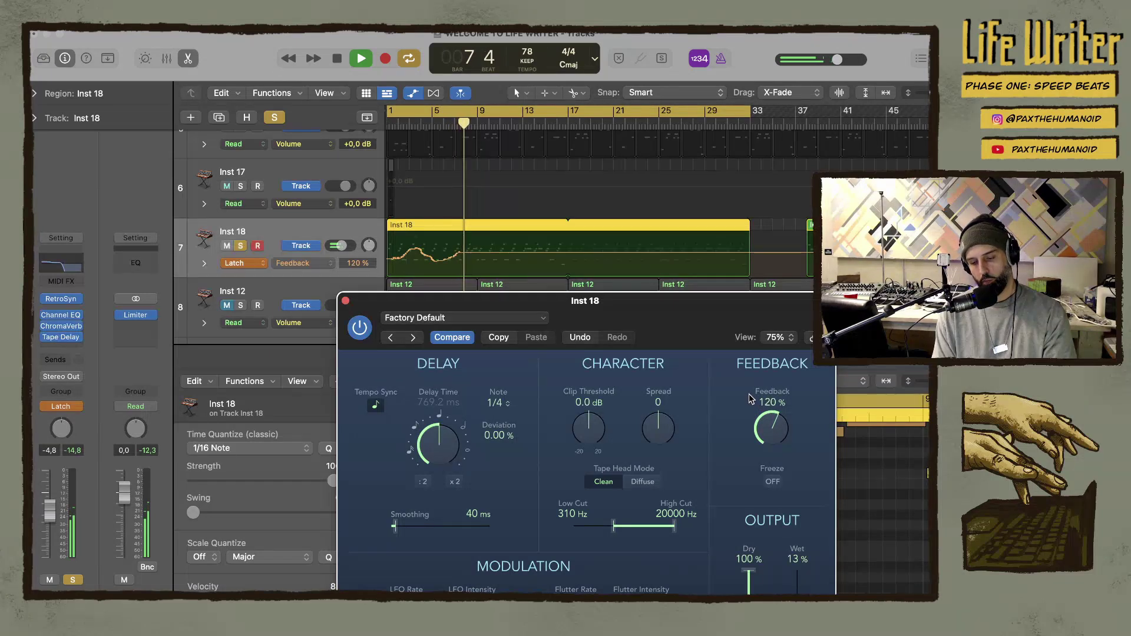
mouse_move(749, 395)
mouse_down()
mouse_move(745, 368)
mouse_move(733, 435)
mouse_up()
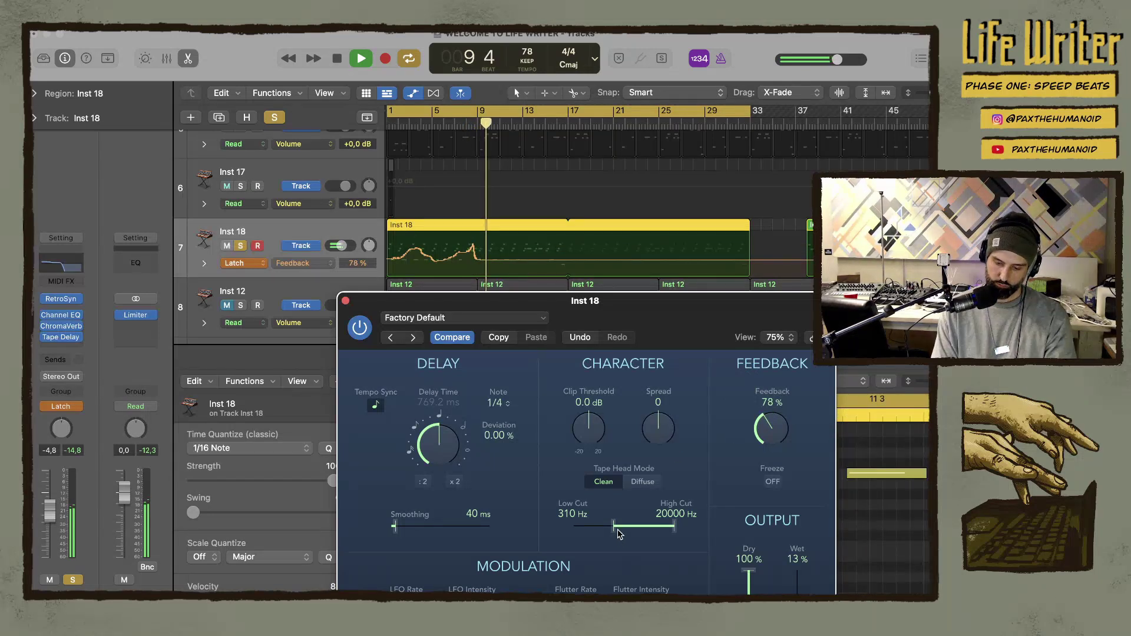
Record Tape Delay cut-filter sweeps to 220–2600 Hz and 1100–13300 Hz over bars 10 to 14, with a feedback swell ending at 79% between them
mouse_move(618, 533)
mouse_down()
mouse_move(641, 530)
mouse_move(621, 530)
mouse_up()
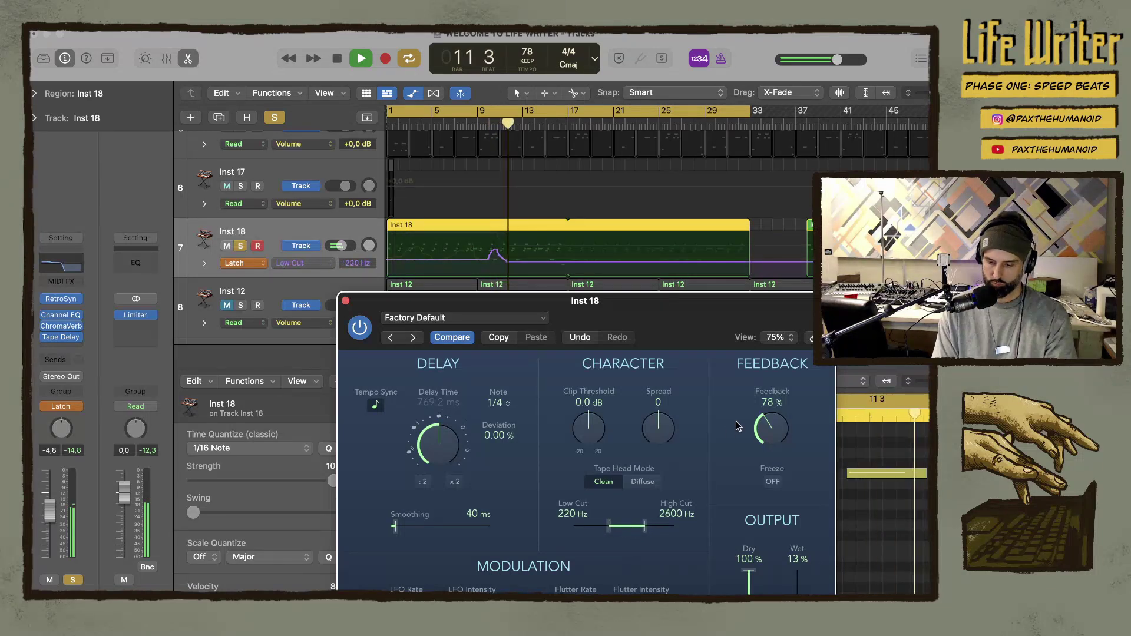
mouse_move(769, 429)
mouse_down()
mouse_move(750, 365)
mouse_move(743, 423)
mouse_up()
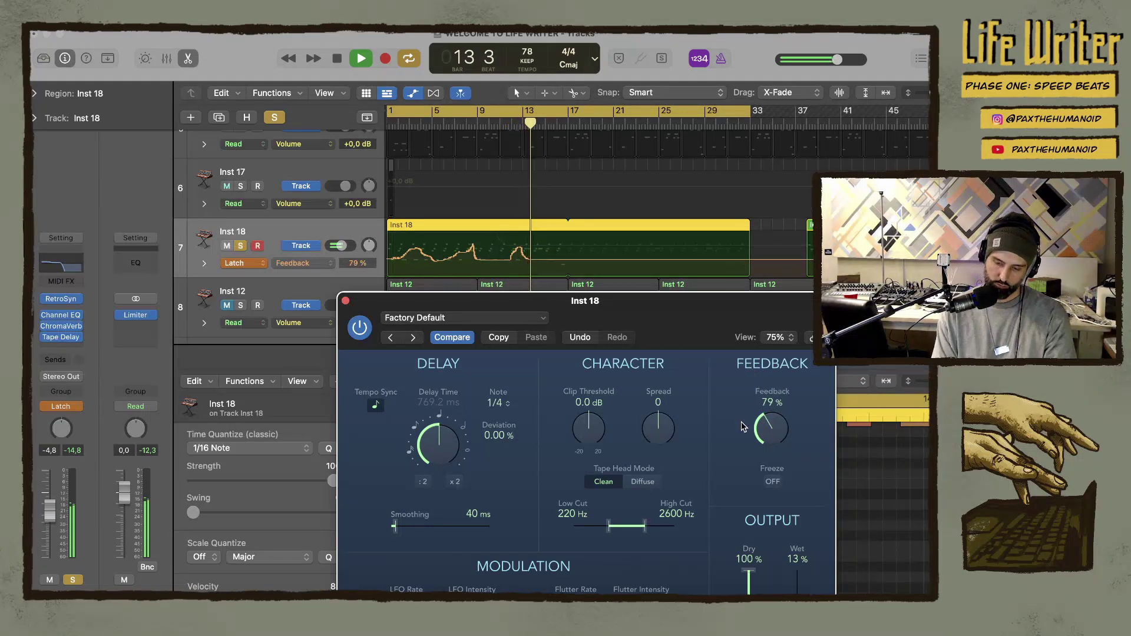
drag(627, 526, 651, 532)
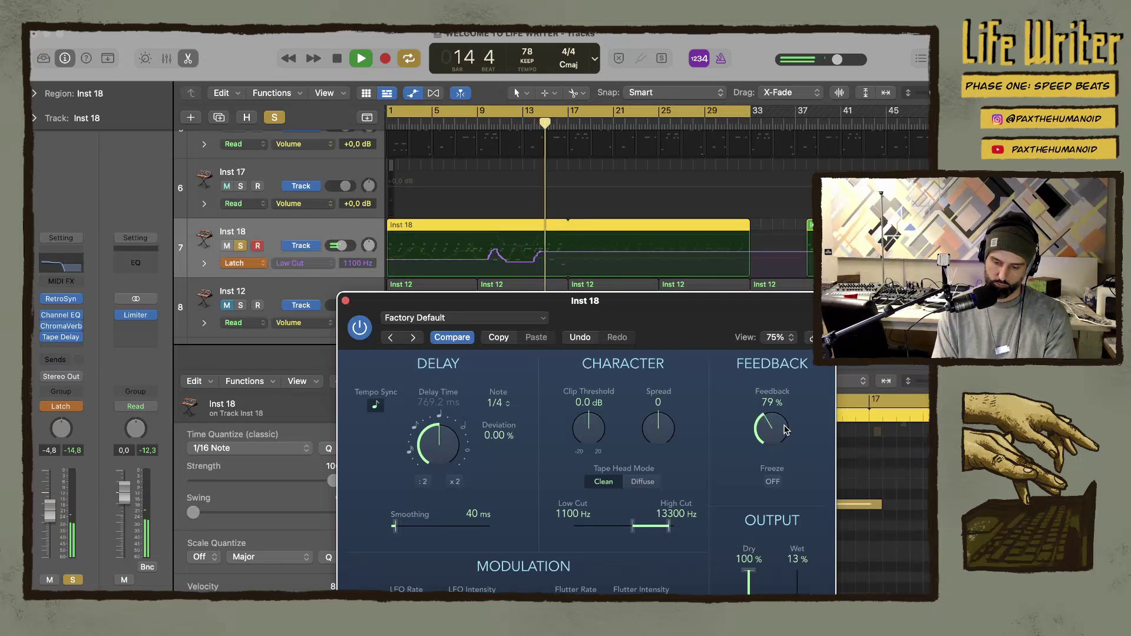
Record further feedback swells up to bar 24, holding 140% near bar 22 and dropping to 81%, and sweep the cut filters down to 230–2800 Hz
mouse_move(786, 430)
mouse_down()
mouse_move(769, 370)
mouse_move(752, 426)
mouse_move(745, 367)
mouse_move(741, 390)
mouse_up()
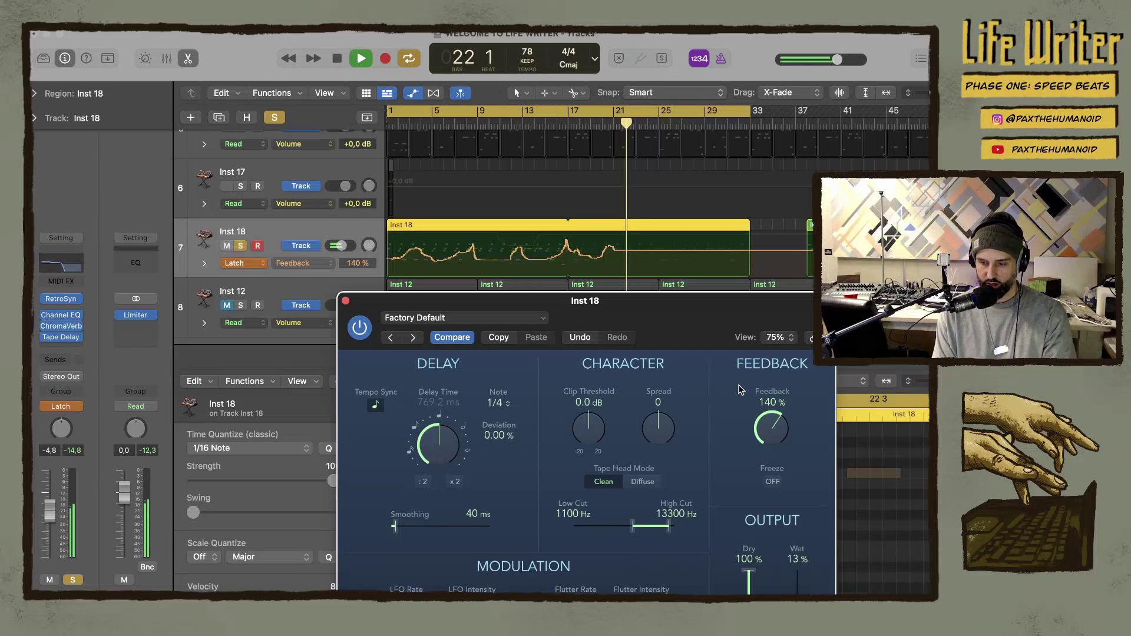
drag(740, 391, 741, 428)
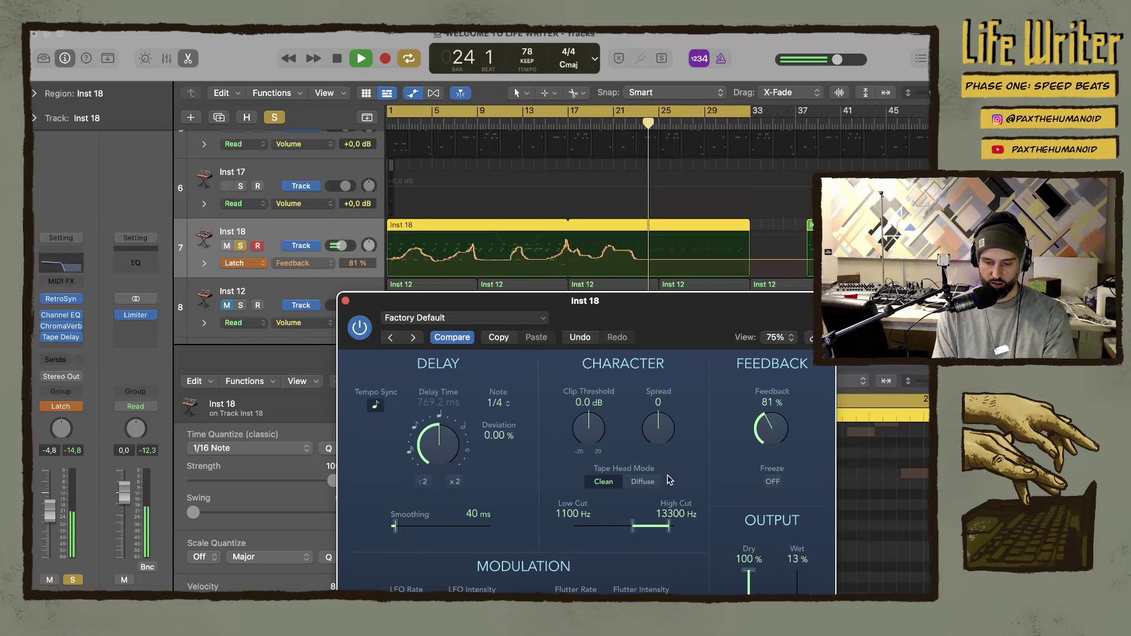
drag(651, 526, 629, 529)
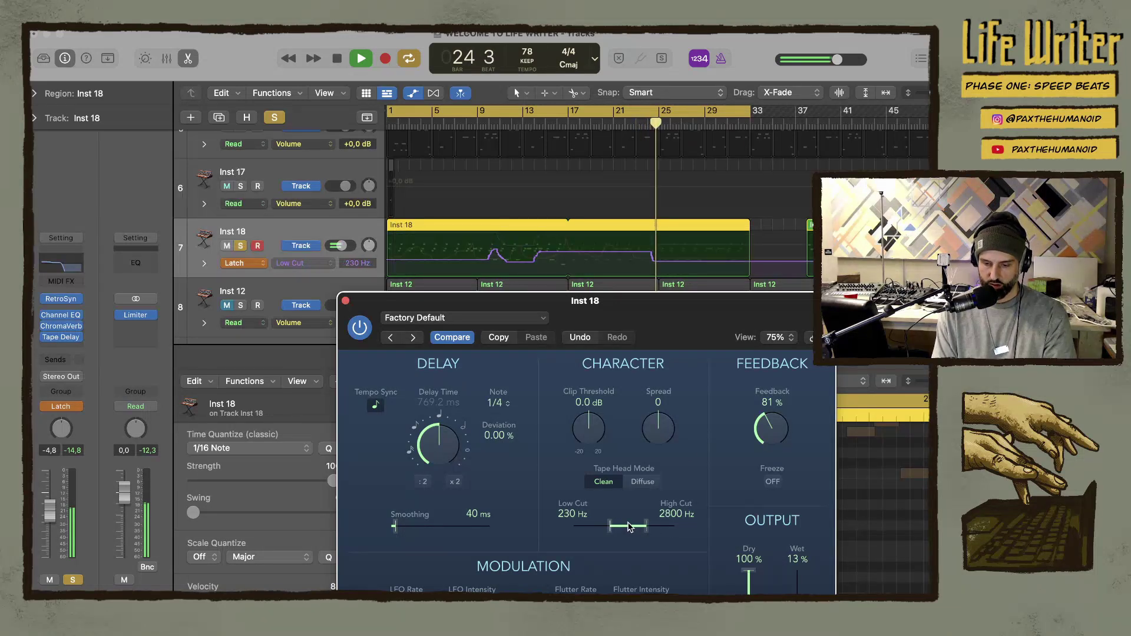
Record Inst 18's remaining Tape Delay automation to bar 32: cut sweeps to 1700–20000 Hz and 490–5300 Hz, Diffuse head mode and feedback ending at 91%
mouse_move(773, 434)
mouse_down()
mouse_move(768, 383)
mouse_move(765, 433)
mouse_up()
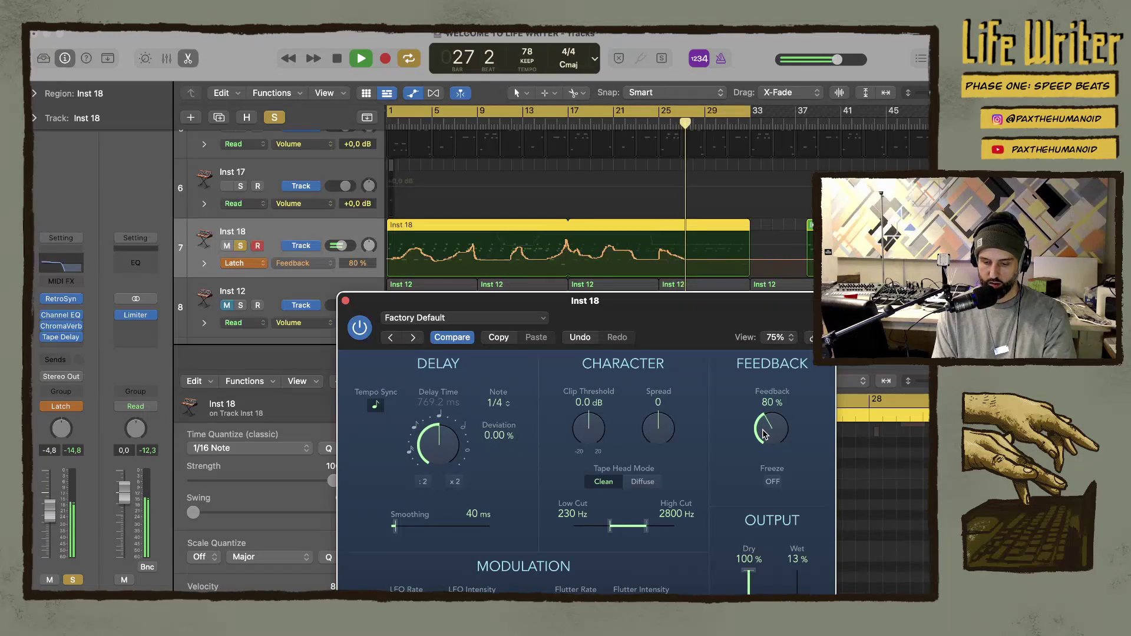
drag(634, 526, 662, 531)
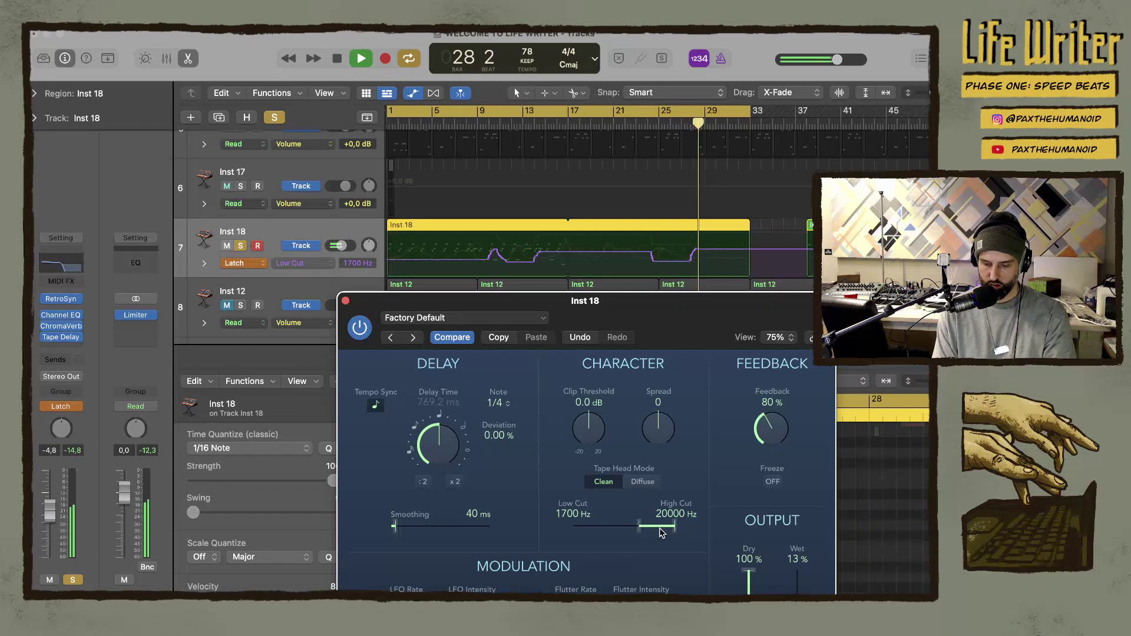
click(643, 481)
mouse_move(761, 443)
mouse_down()
mouse_move(754, 364)
mouse_move(736, 429)
mouse_up()
drag(648, 530, 628, 531)
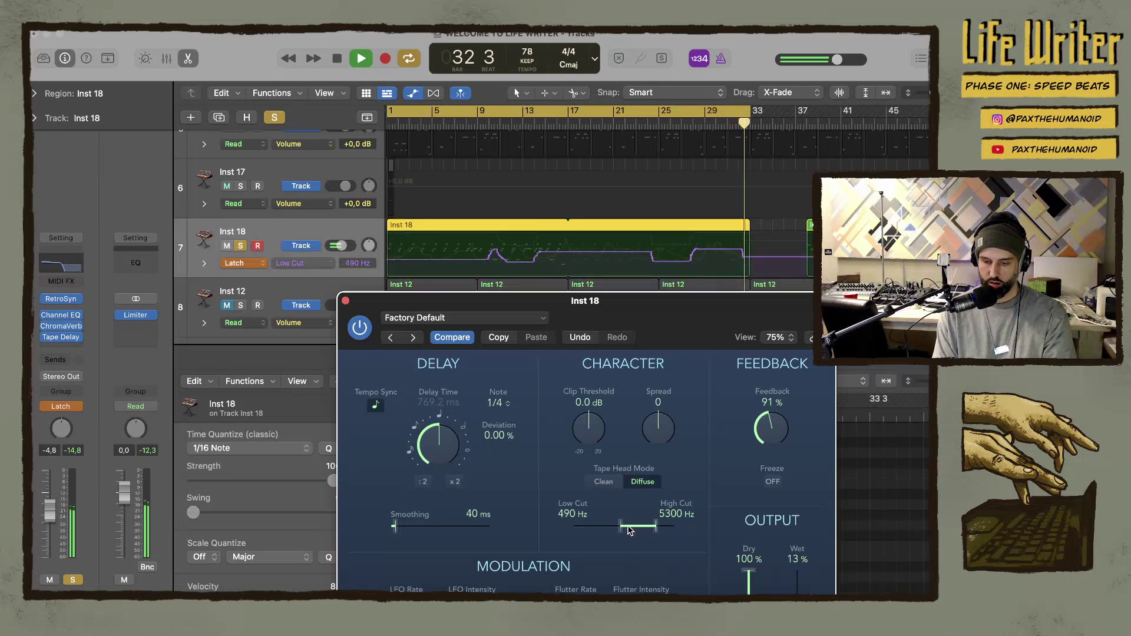
key(space)
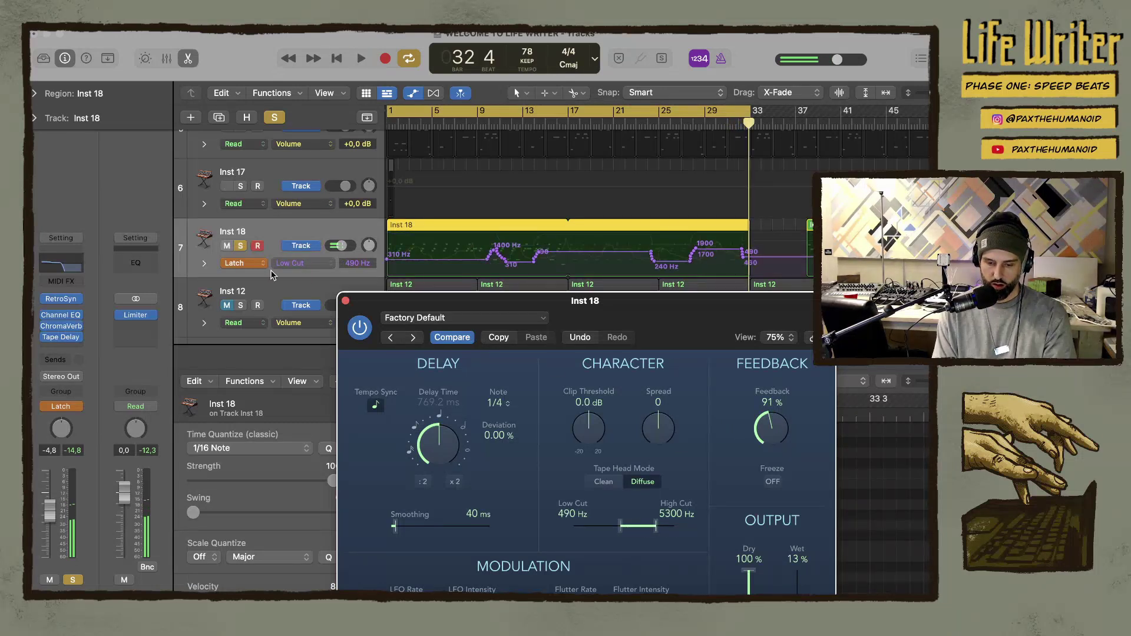
Return Inst 18 to Read automation mode, hide the track automation and turn off the track's solo
click(244, 263)
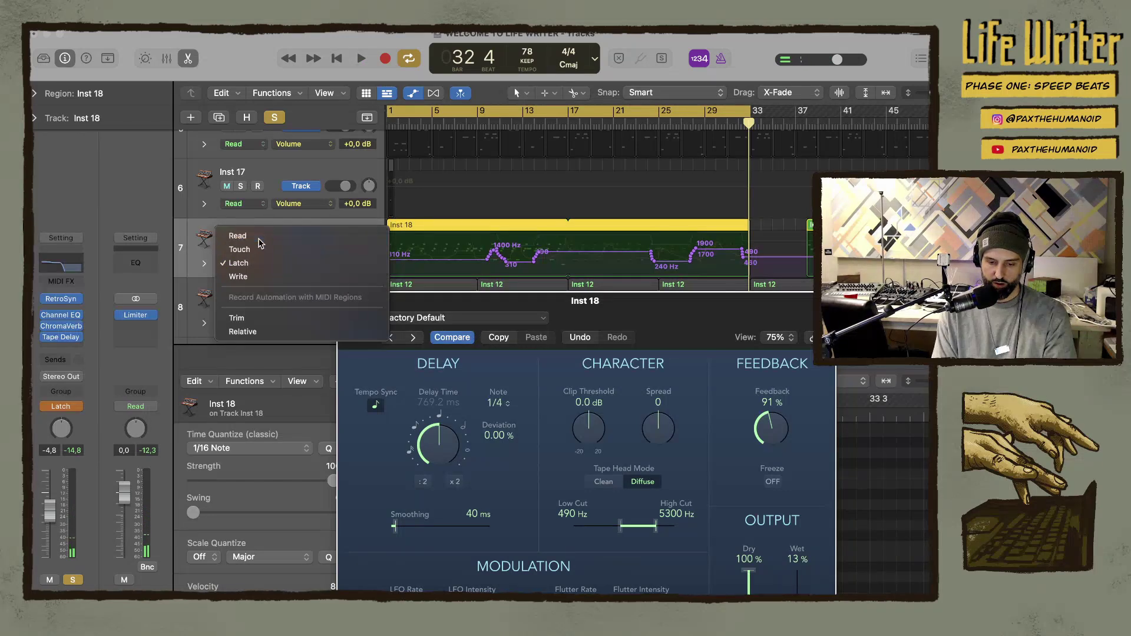
click(260, 241)
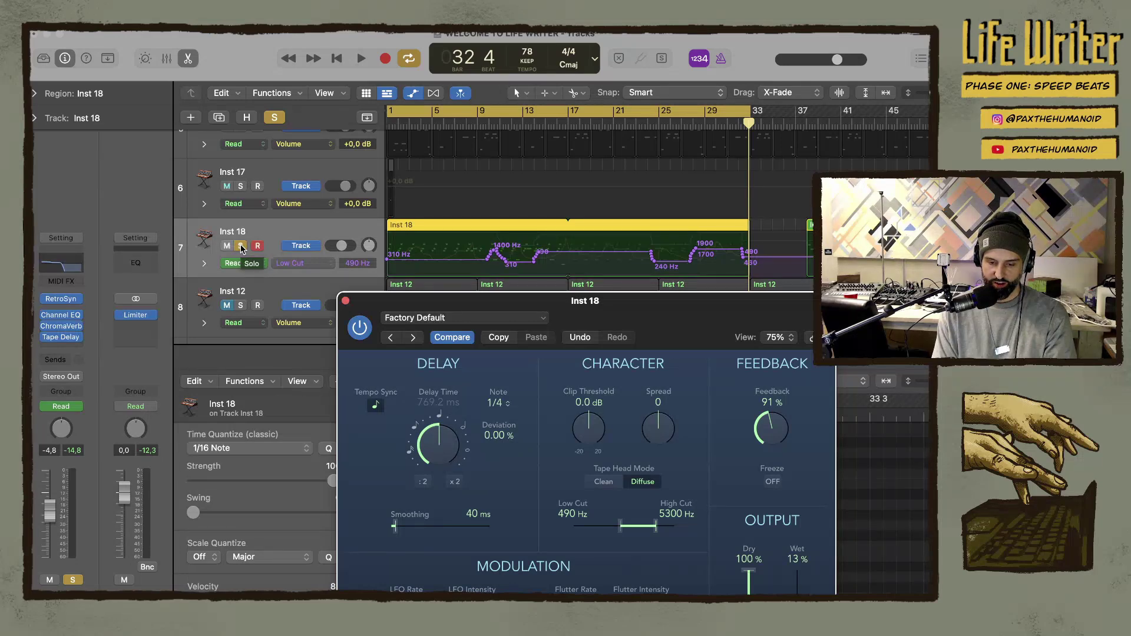
key(a)
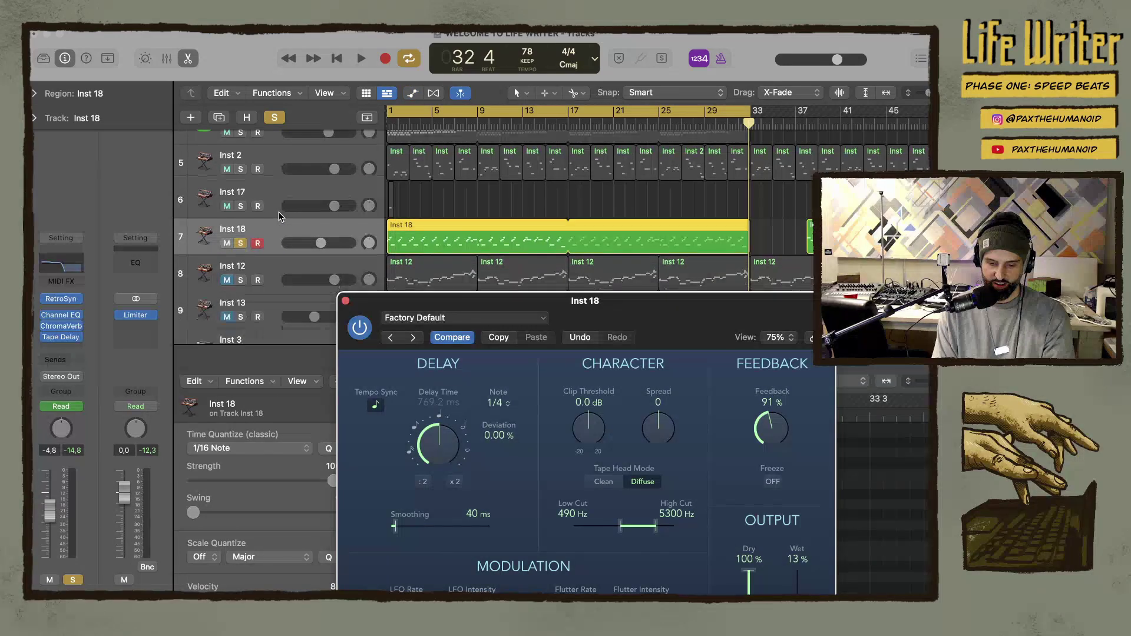
click(240, 243)
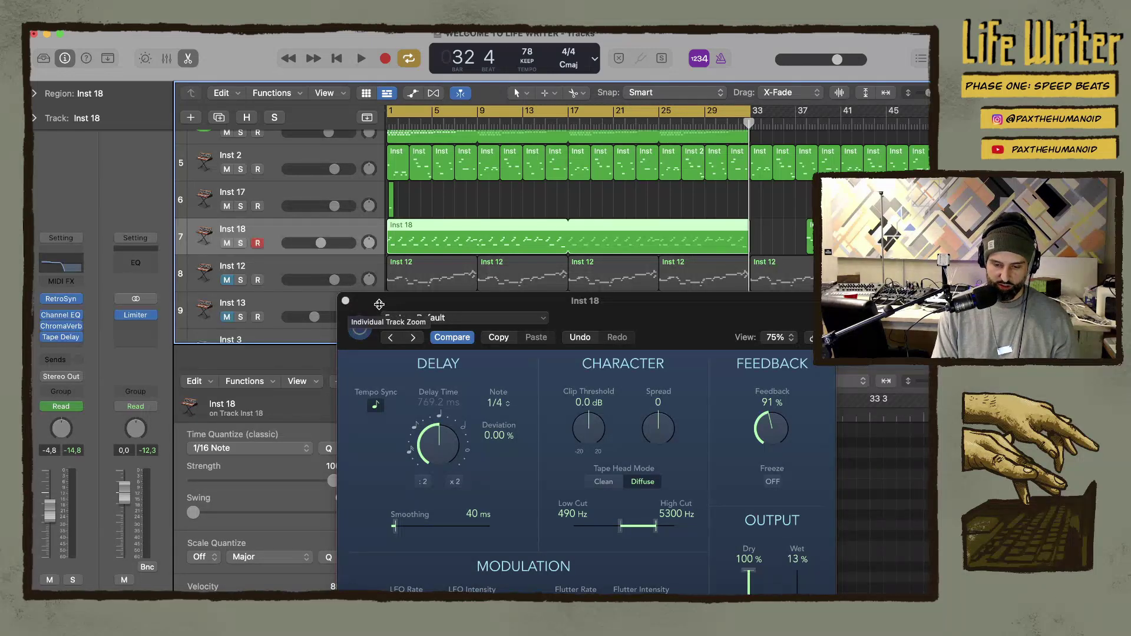
Play the full mix from bar 1 and set Inst 18's volume to −4.3 dB and its pan to −12
drag(379, 304, 343, 305)
key(space)
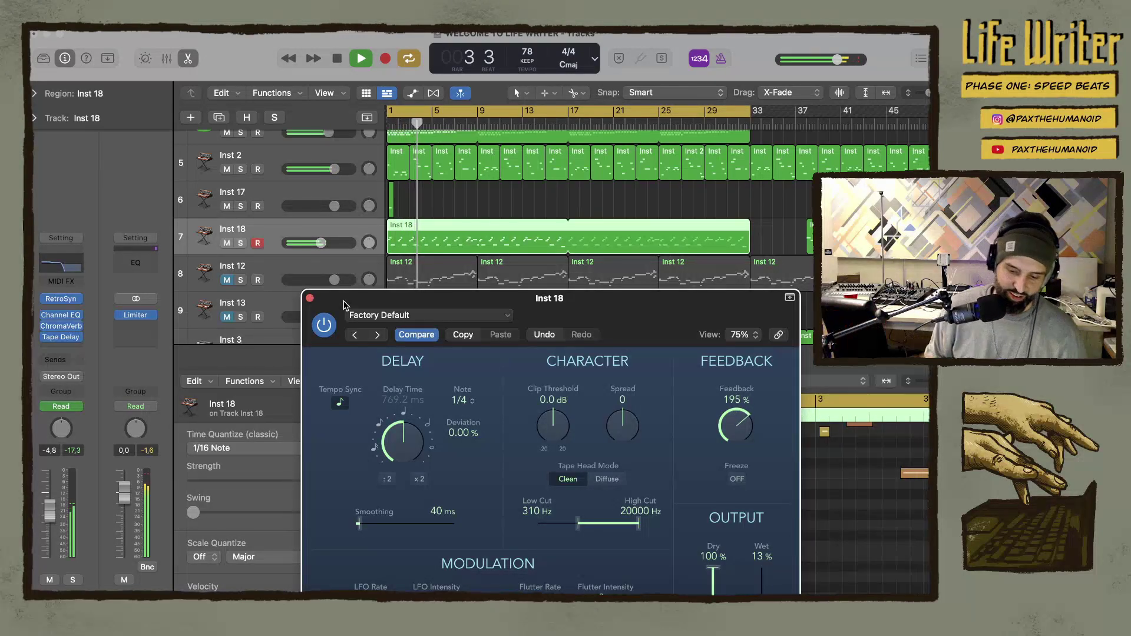
drag(324, 247, 326, 247)
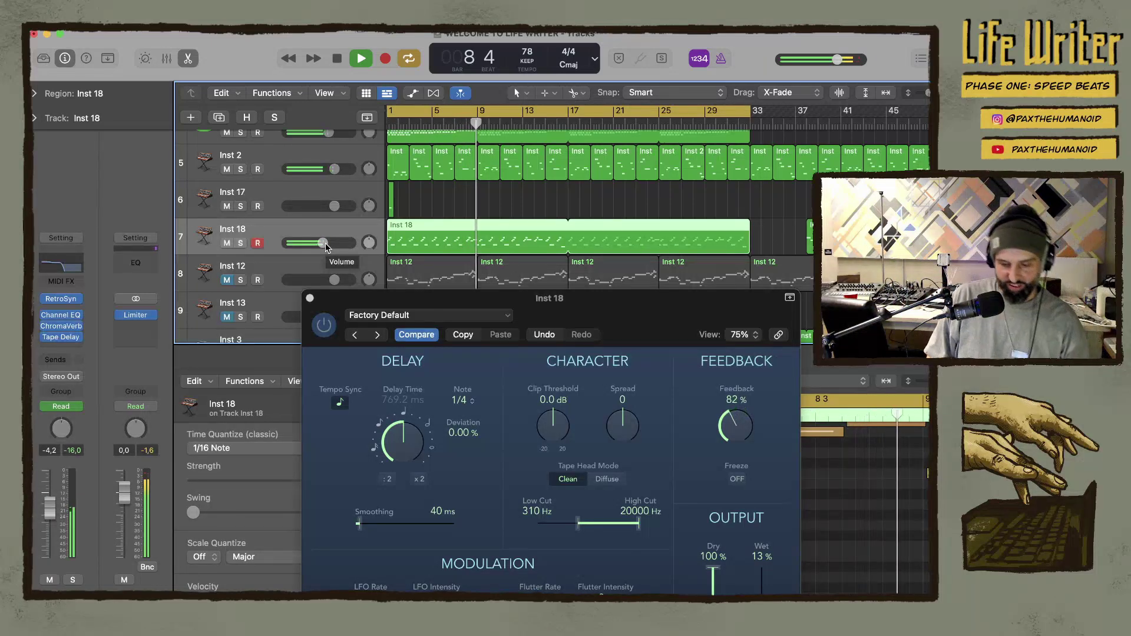
drag(326, 246, 369, 253)
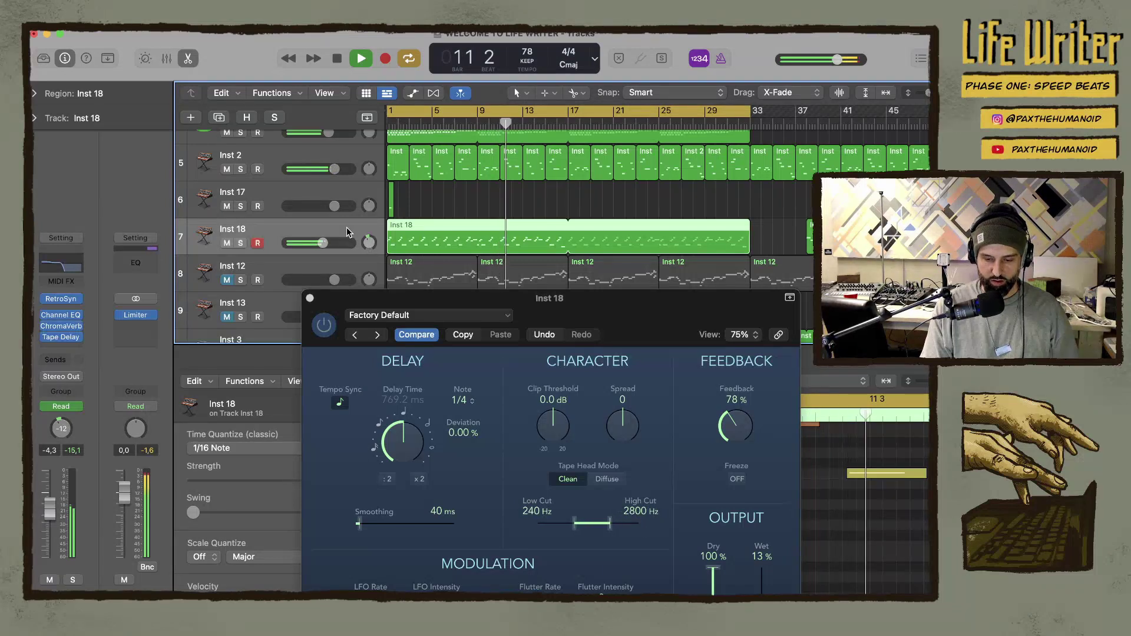
Insert a Stereo Spread effect after the Tape Delay on Inst 18
click(66, 349)
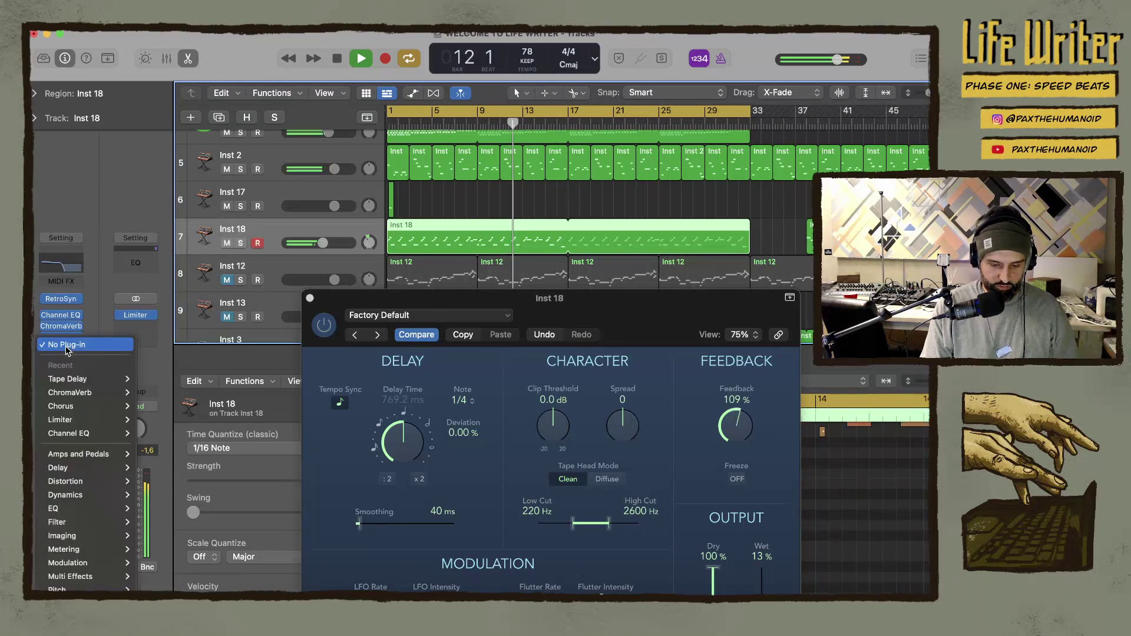
mouse_move(89, 424)
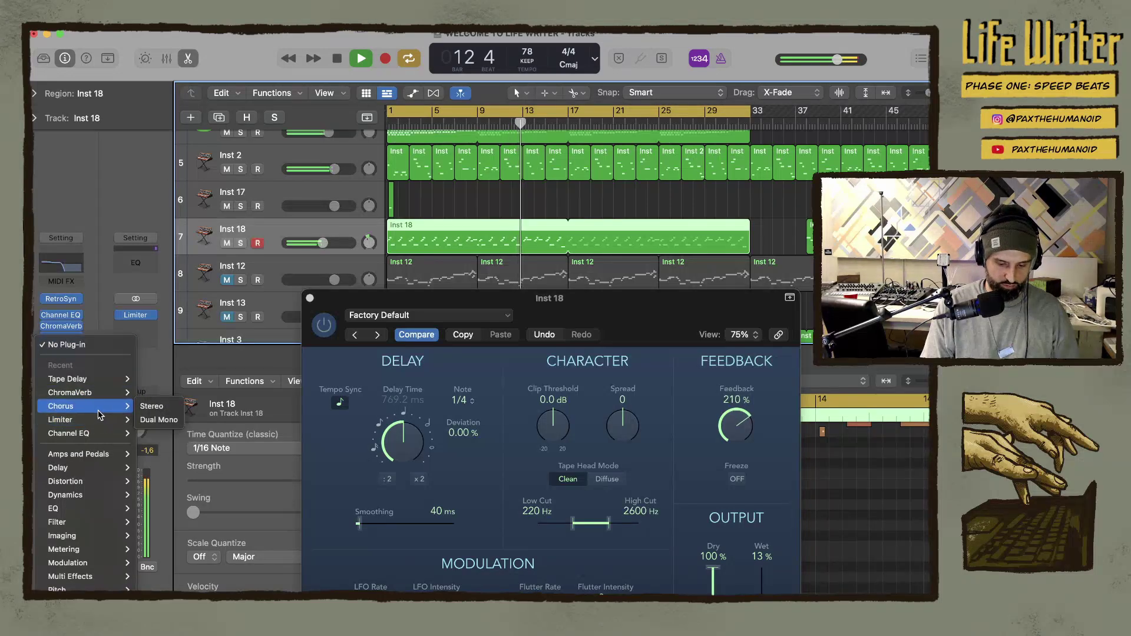
mouse_move(112, 536)
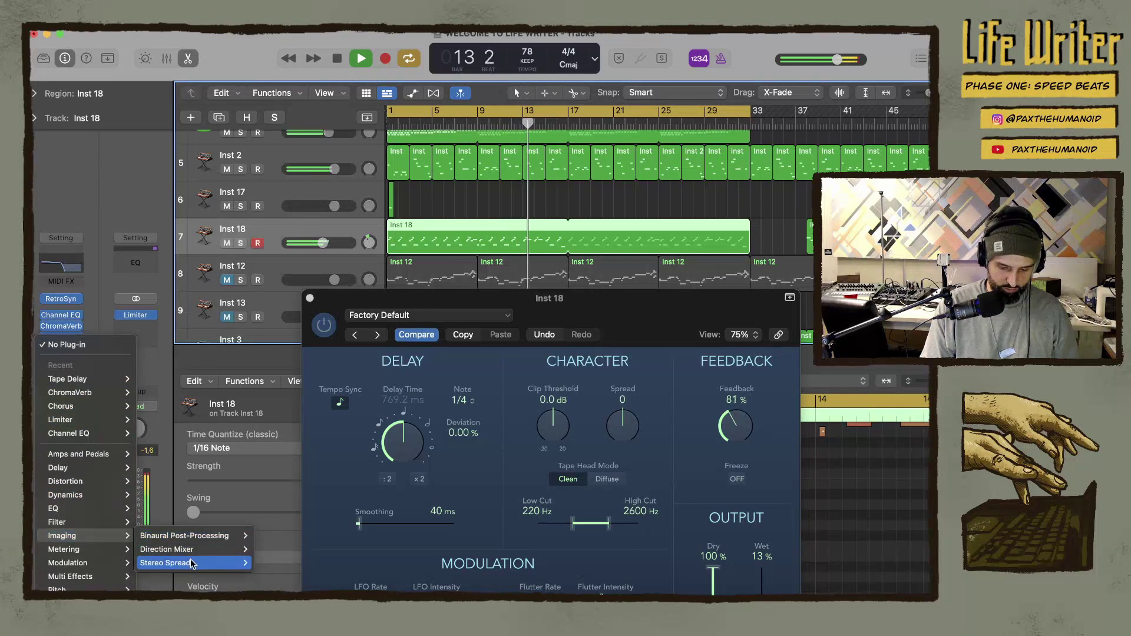
mouse_move(176, 563)
click(268, 563)
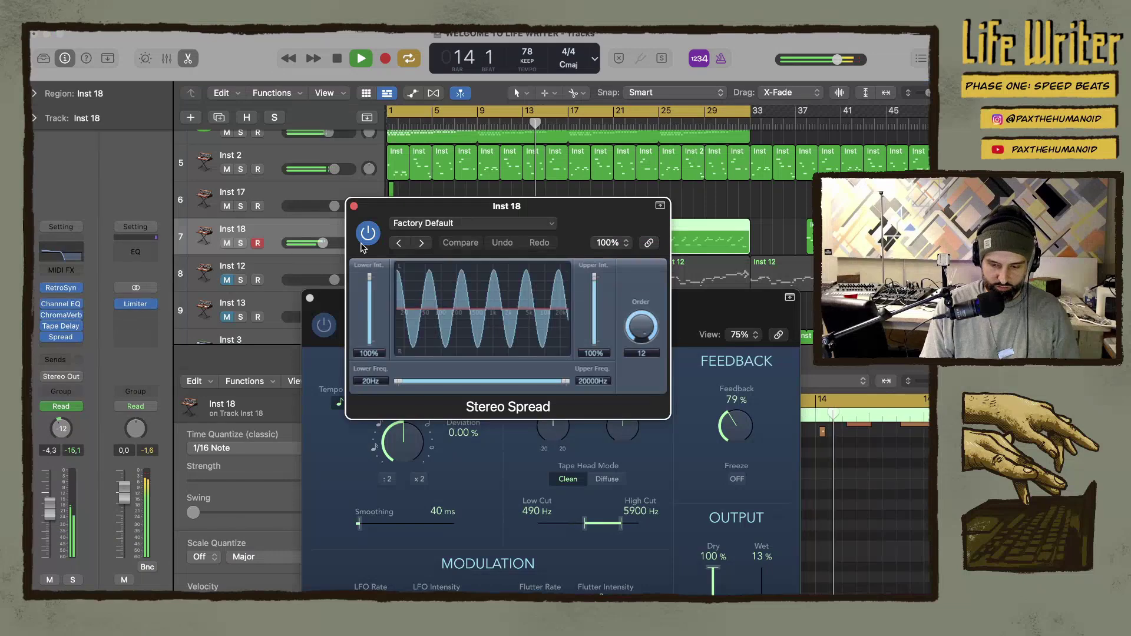
Limit the Stereo Spread to 91–8700 Hz with an order of 8 and close it
drag(398, 383, 434, 383)
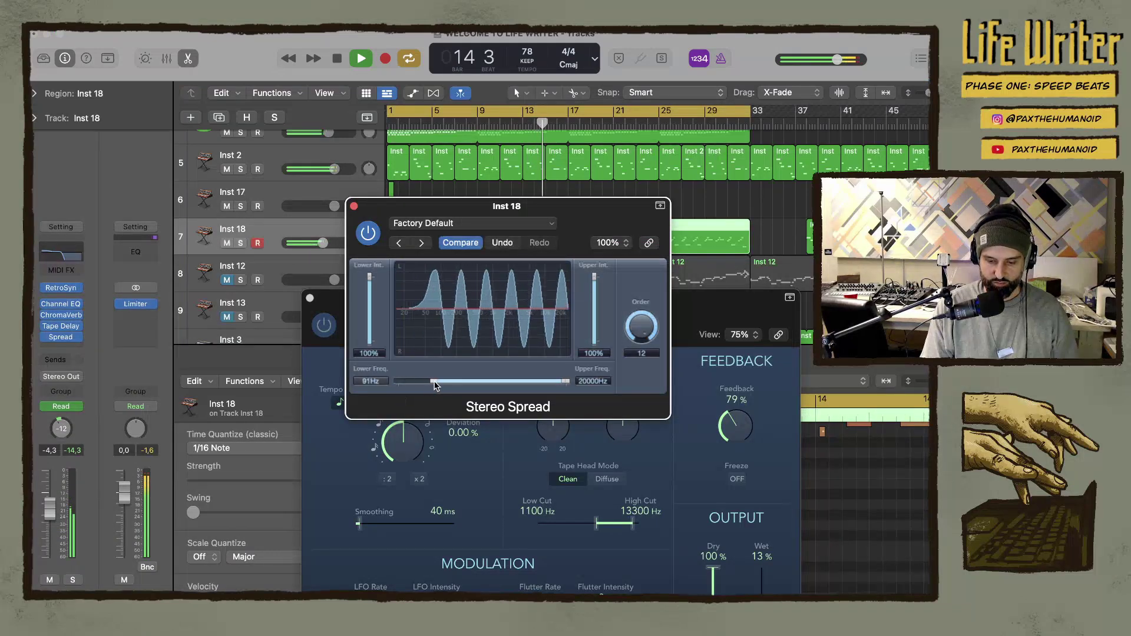
drag(565, 382, 547, 387)
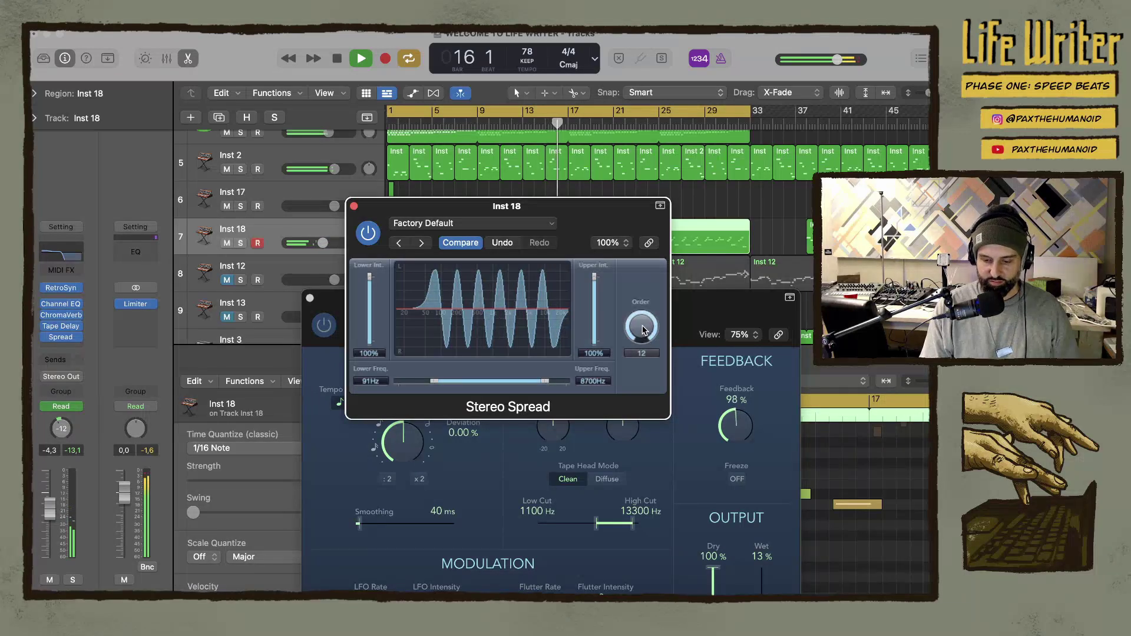
drag(641, 332, 637, 363)
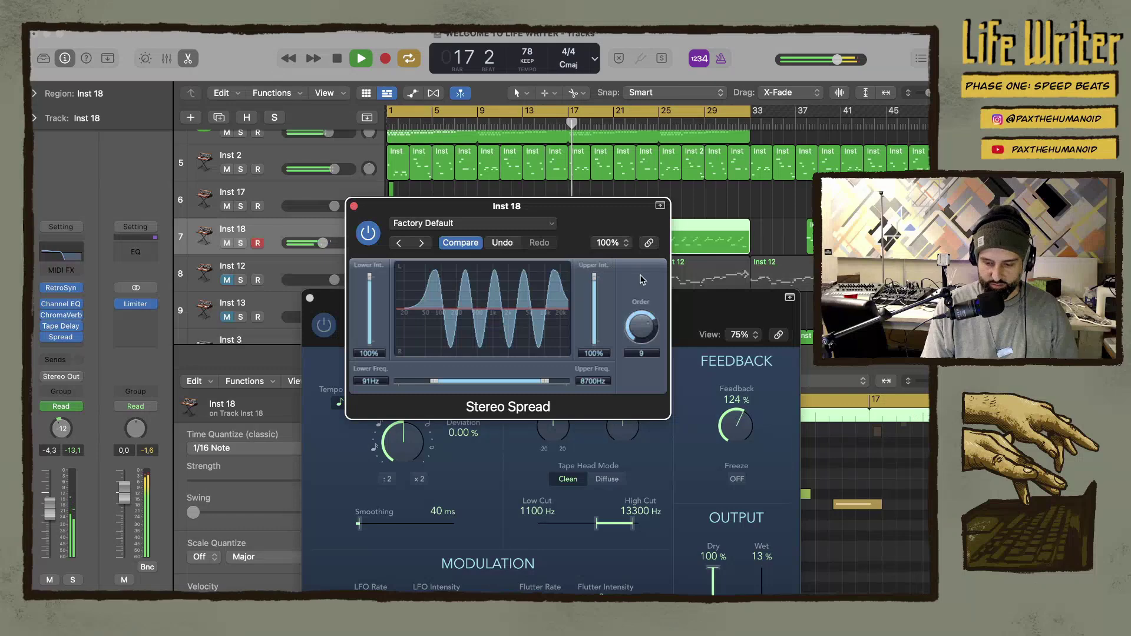
drag(641, 327, 641, 333)
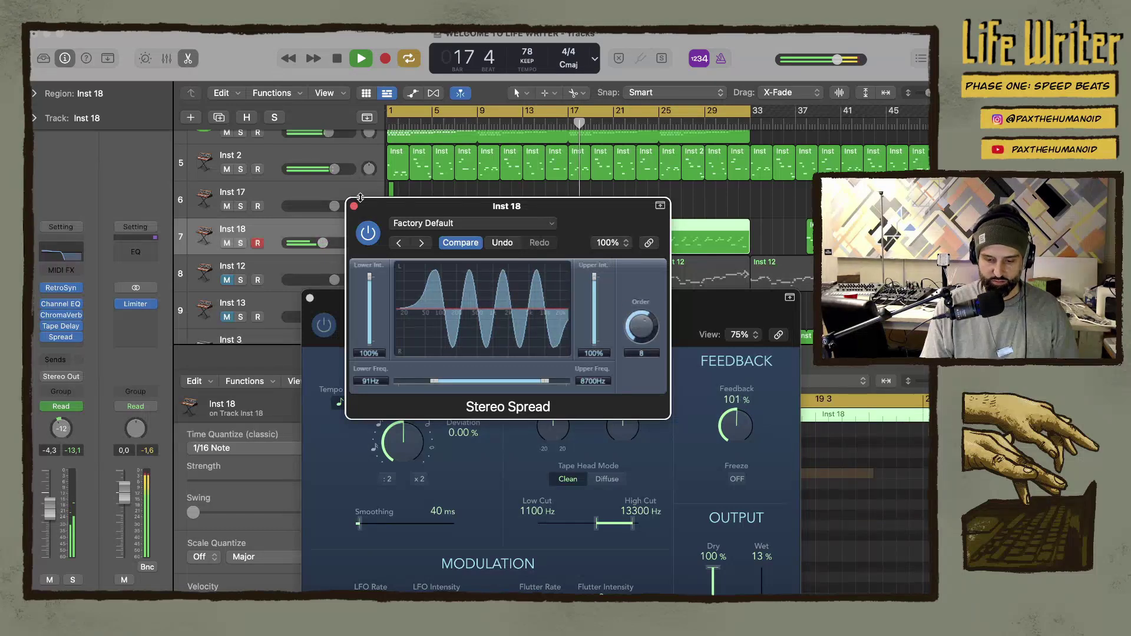
click(354, 207)
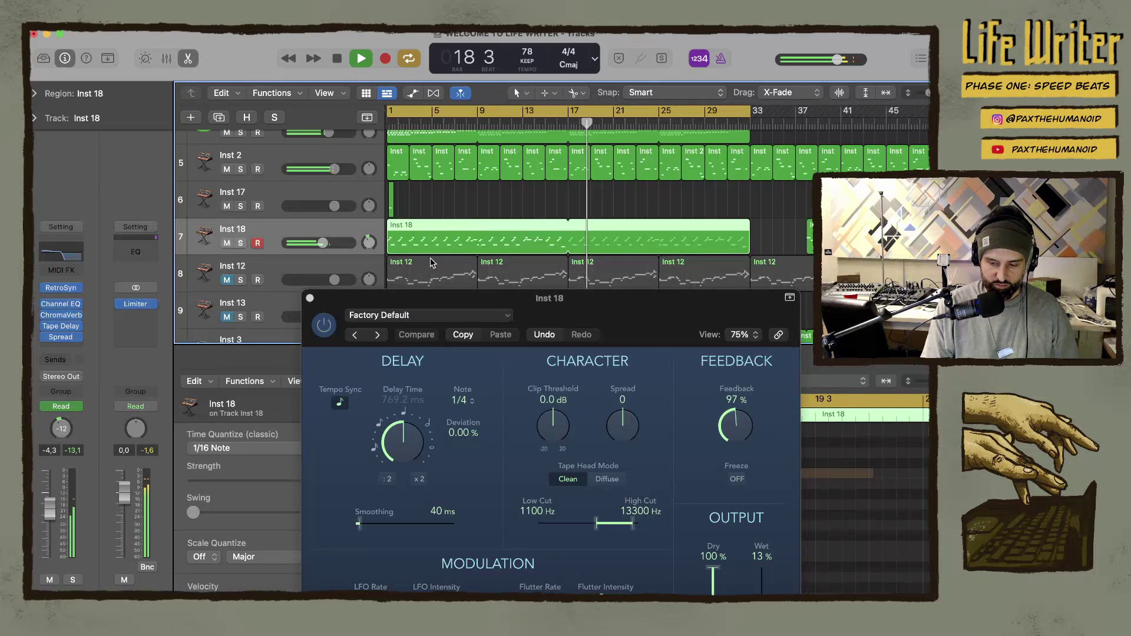
Adjust the Tape Delay's wet output to 19% during playback and close the plug-in
drag(431, 298, 357, 155)
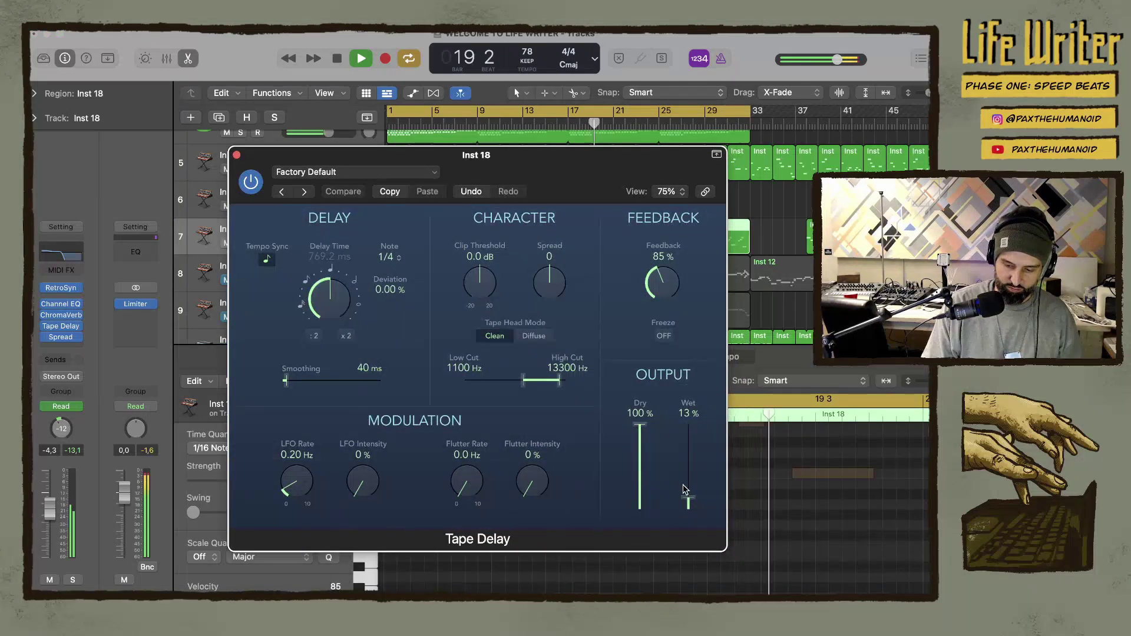
drag(685, 489, 687, 466)
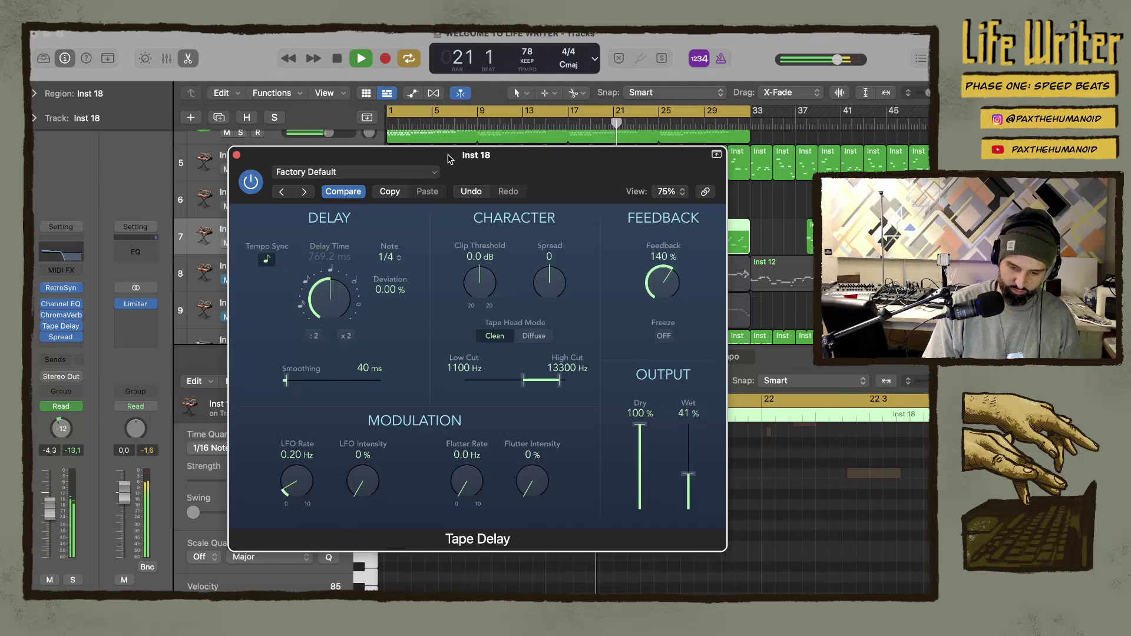
drag(448, 158, 480, 253)
drag(729, 569, 729, 586)
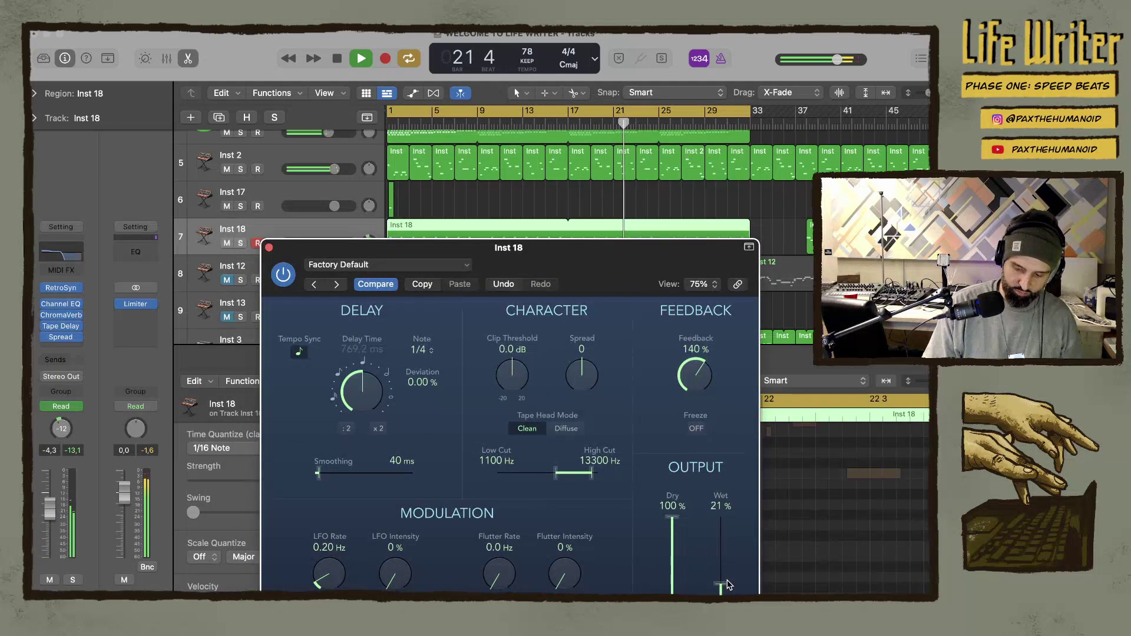
drag(538, 255, 514, 134)
drag(697, 455, 701, 467)
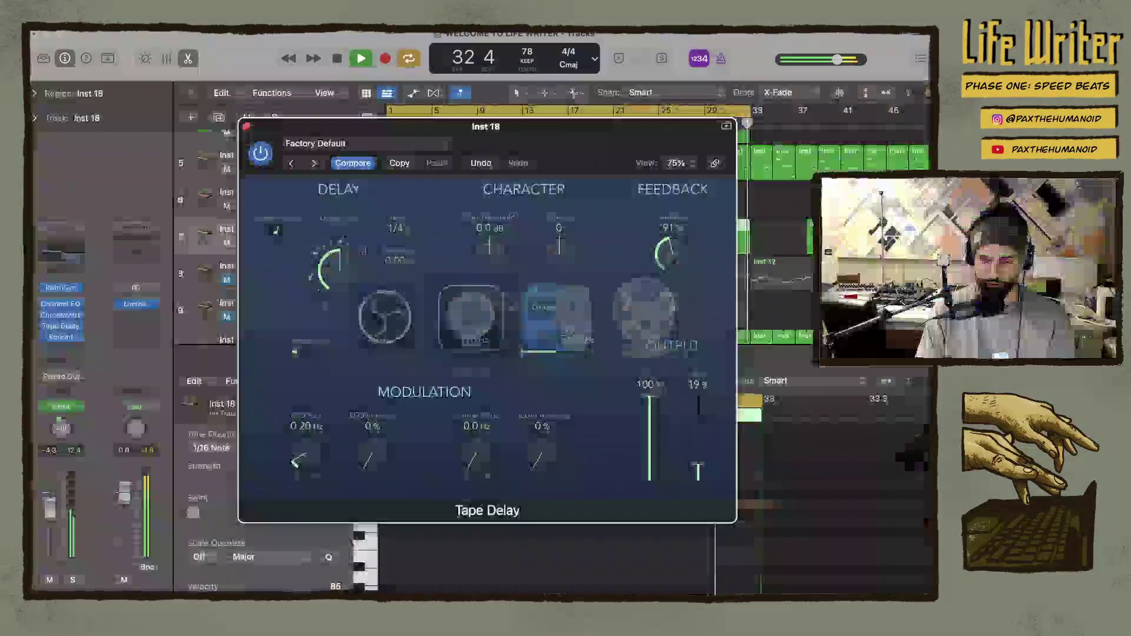
click(246, 126)
Add a new audio track with the same input directly below Audio 1
scroll(511, 280, down, 10)
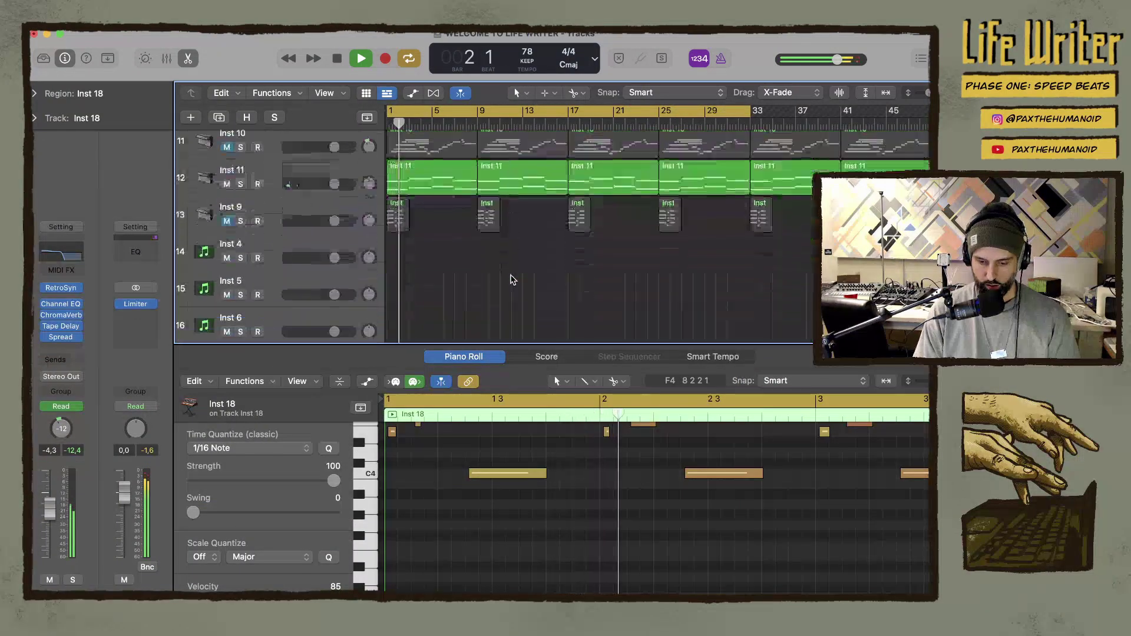
scroll(498, 235, down, 1)
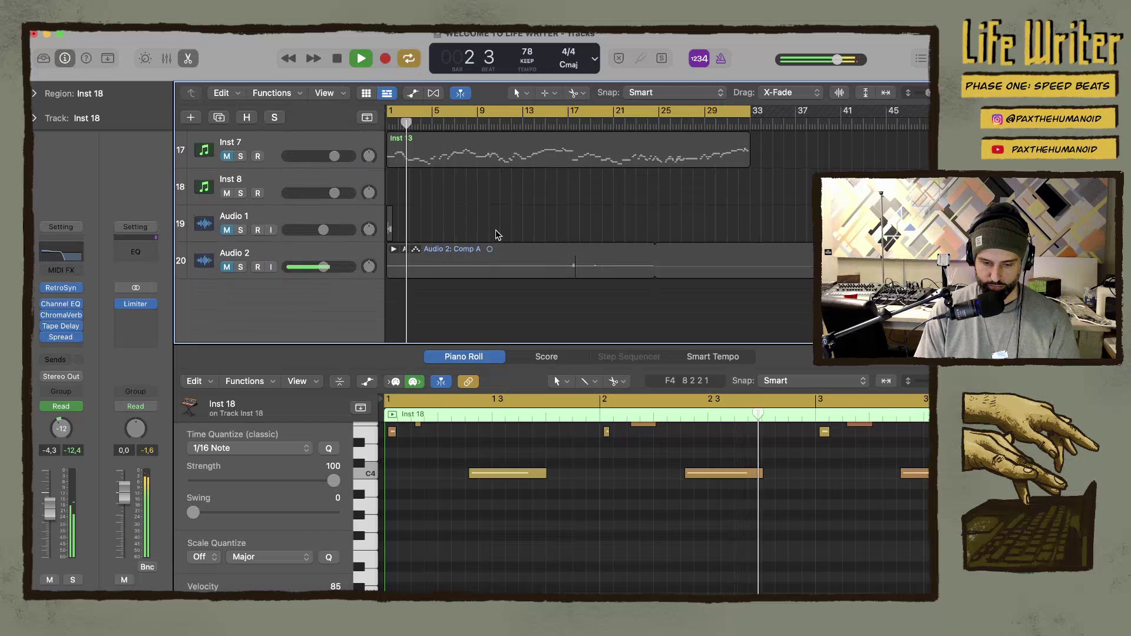
click(306, 220)
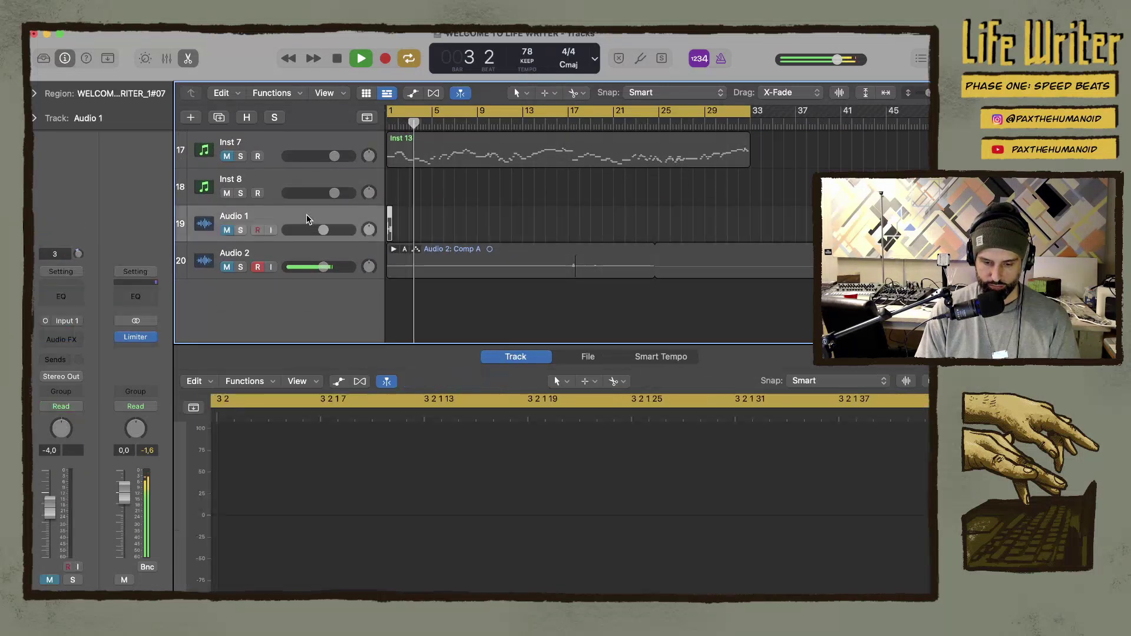
key(super+alt+a)
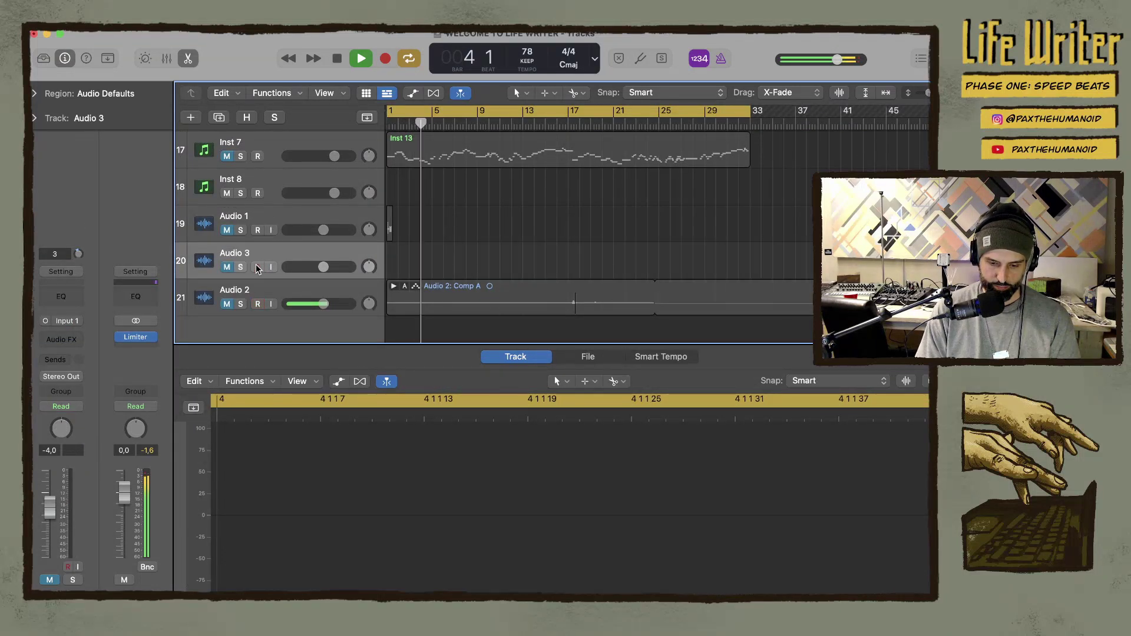
Unmute and record-arm the Audio 3 track and record a take on it from bar 1 through bar 32
click(227, 267)
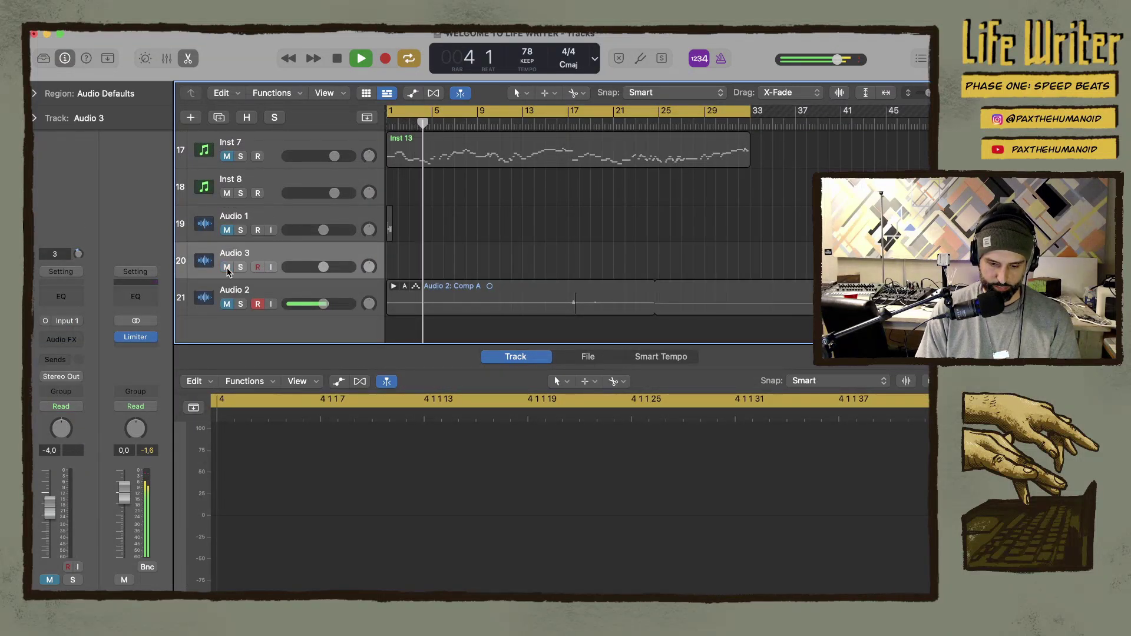
click(258, 268)
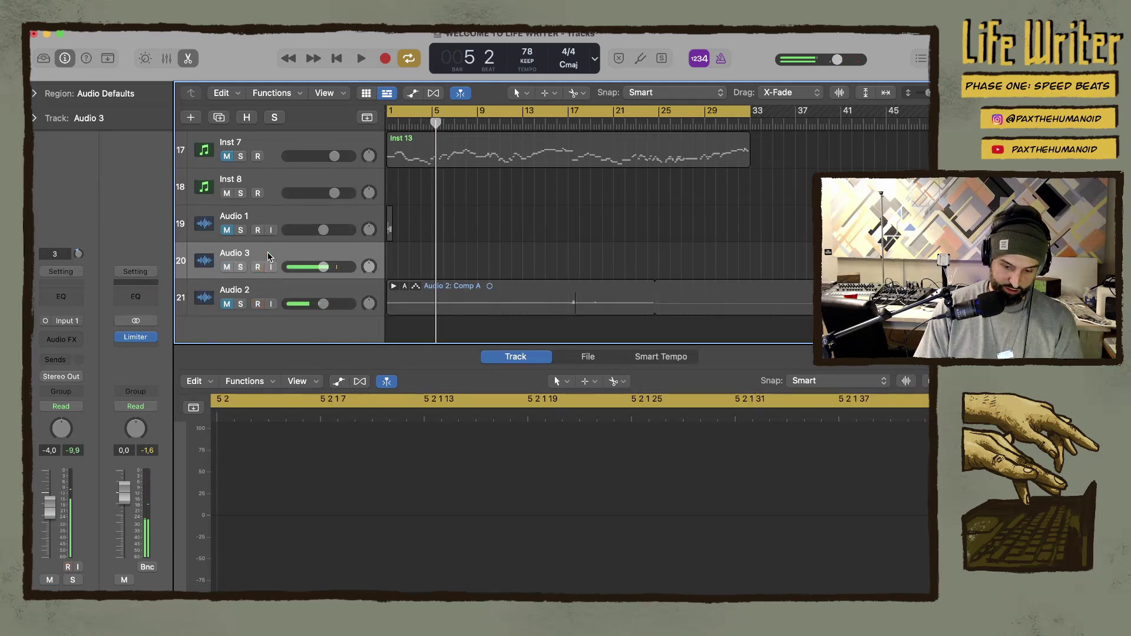
key(r)
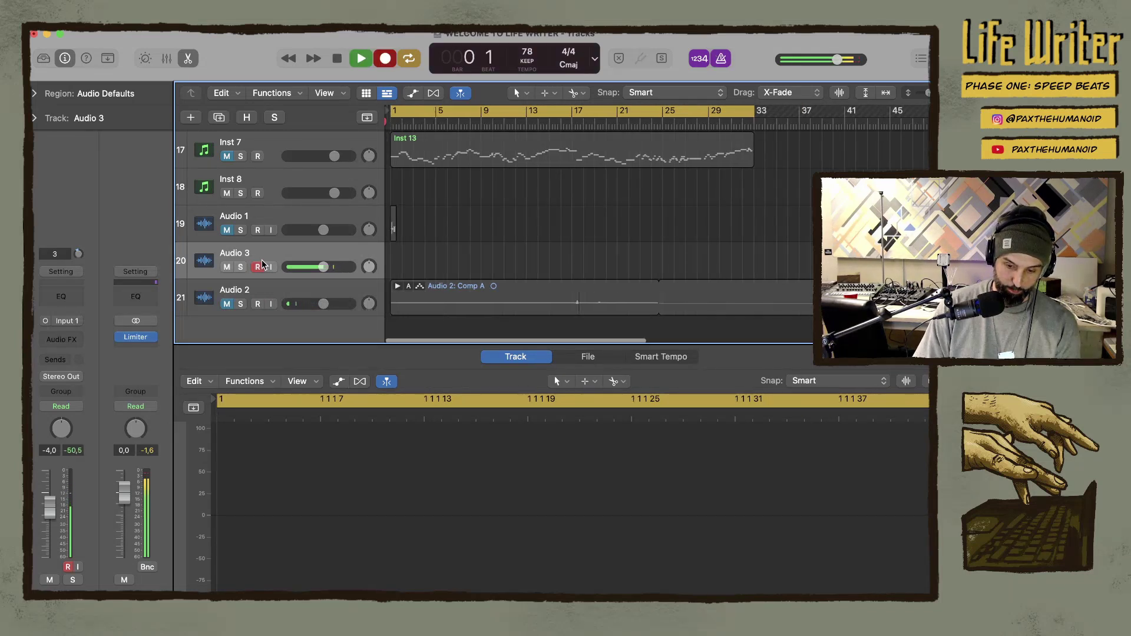
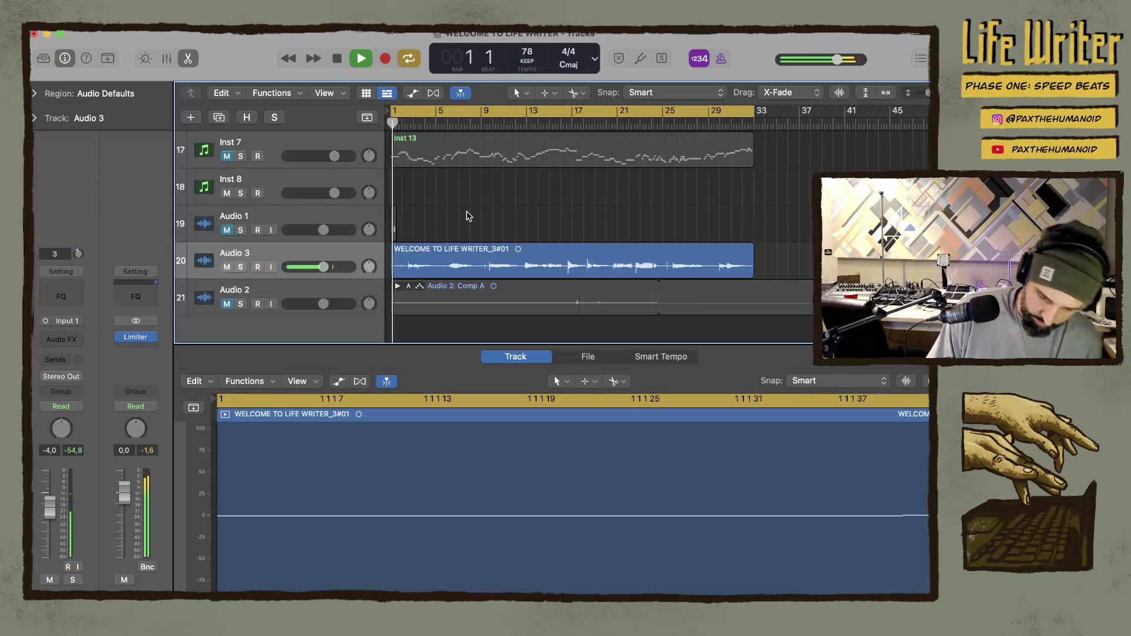
Insert a Mono->Stereo ChromaVerb as the first effect on the Audio 3 track
click(345, 254)
click(258, 267)
click(76, 340)
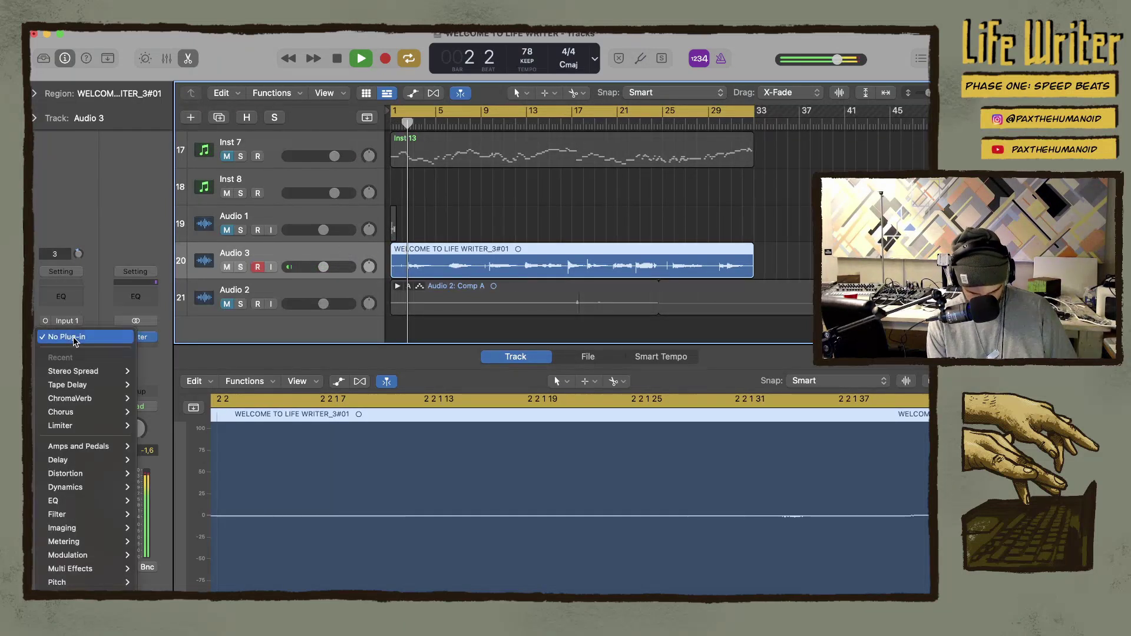
mouse_move(99, 400)
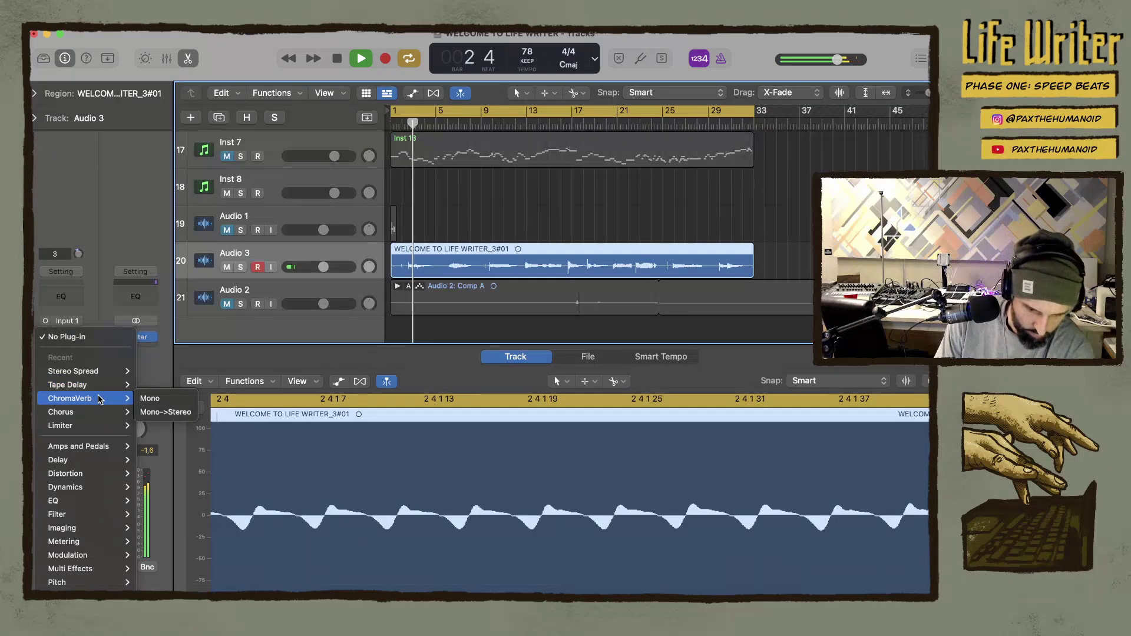
click(159, 411)
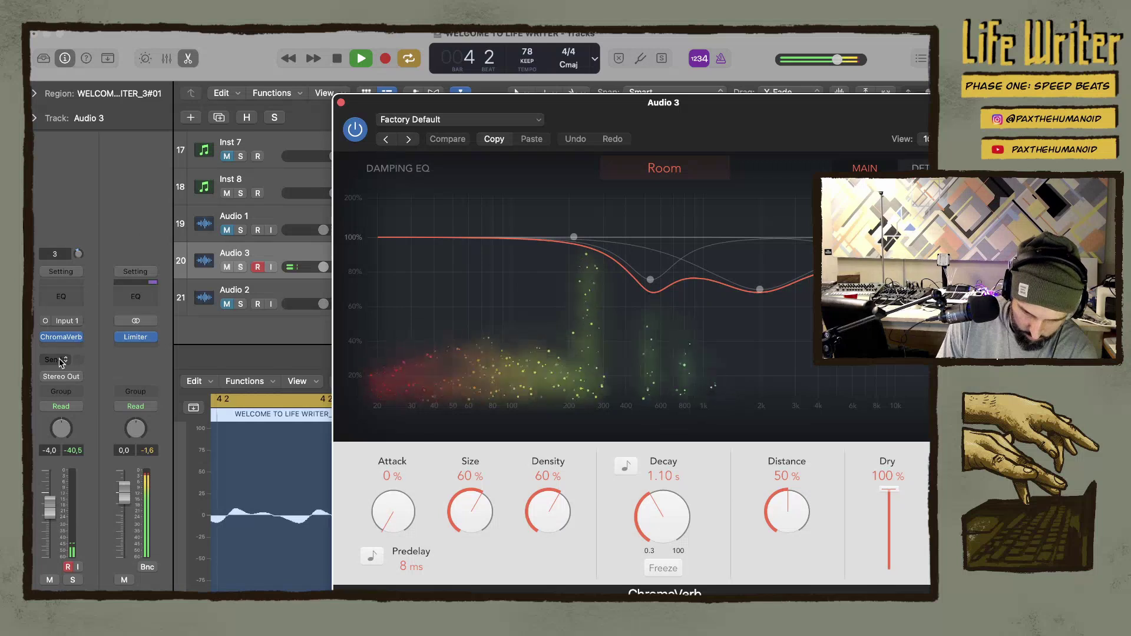
Insert a Tape Delay after the ChromaVerb on the Audio 3 track, set its dry output to 100%, and close the plug-in
click(61, 336)
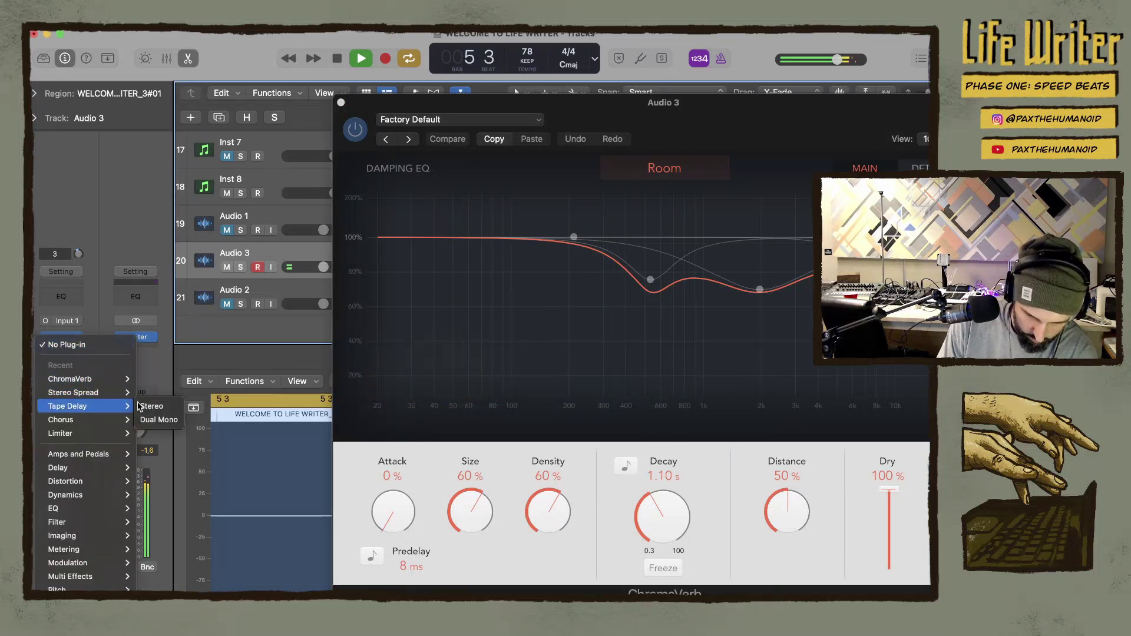
click(192, 387)
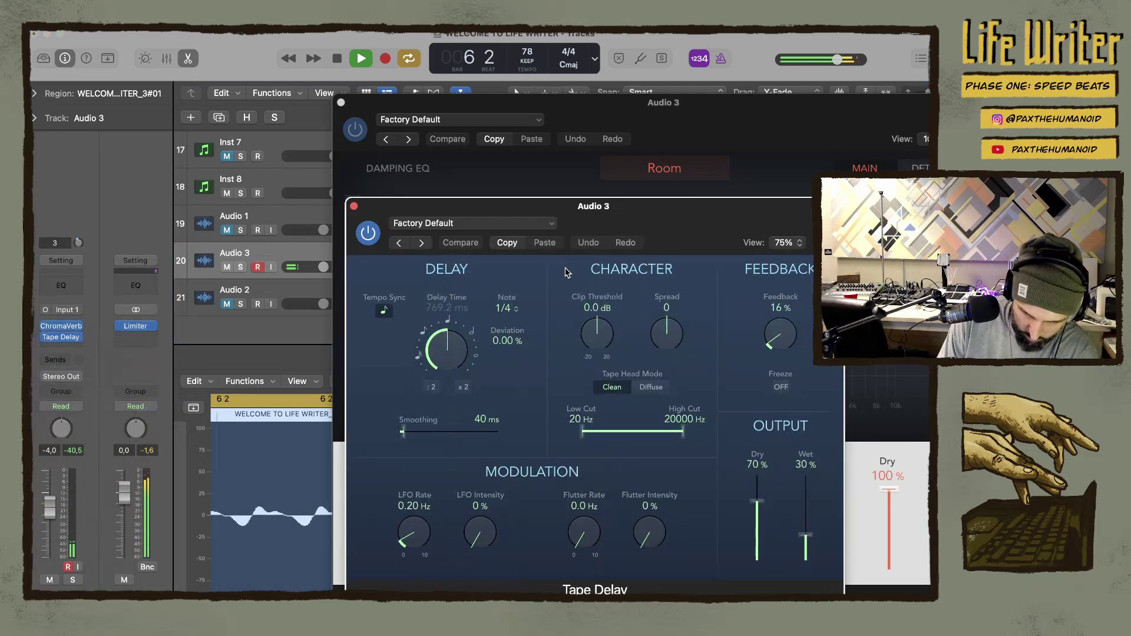
drag(758, 501, 756, 446)
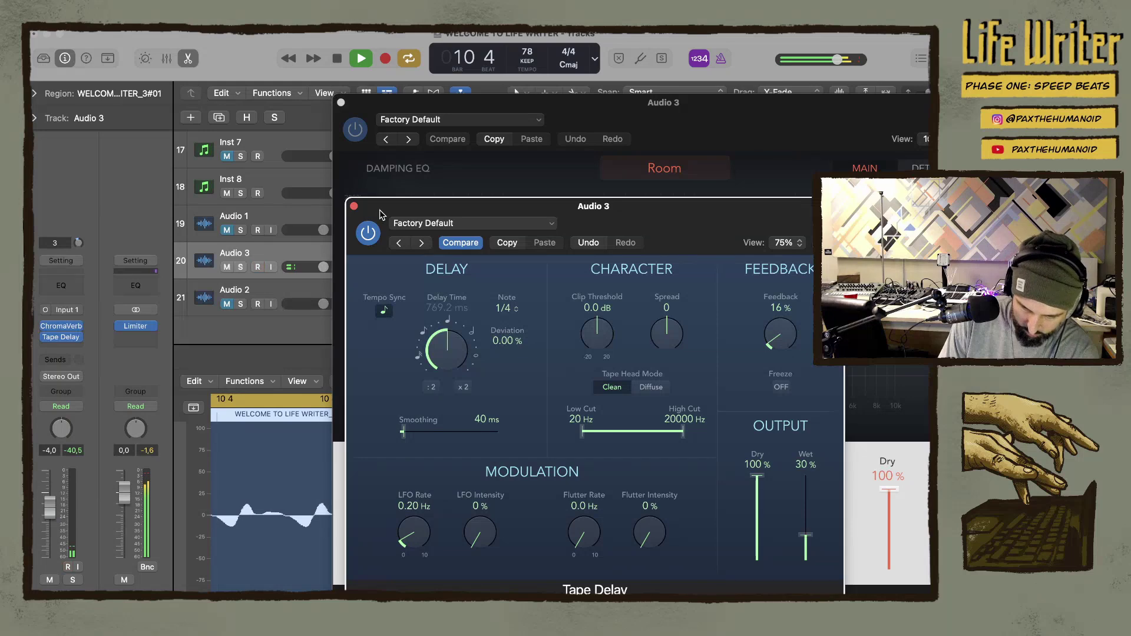
click(354, 206)
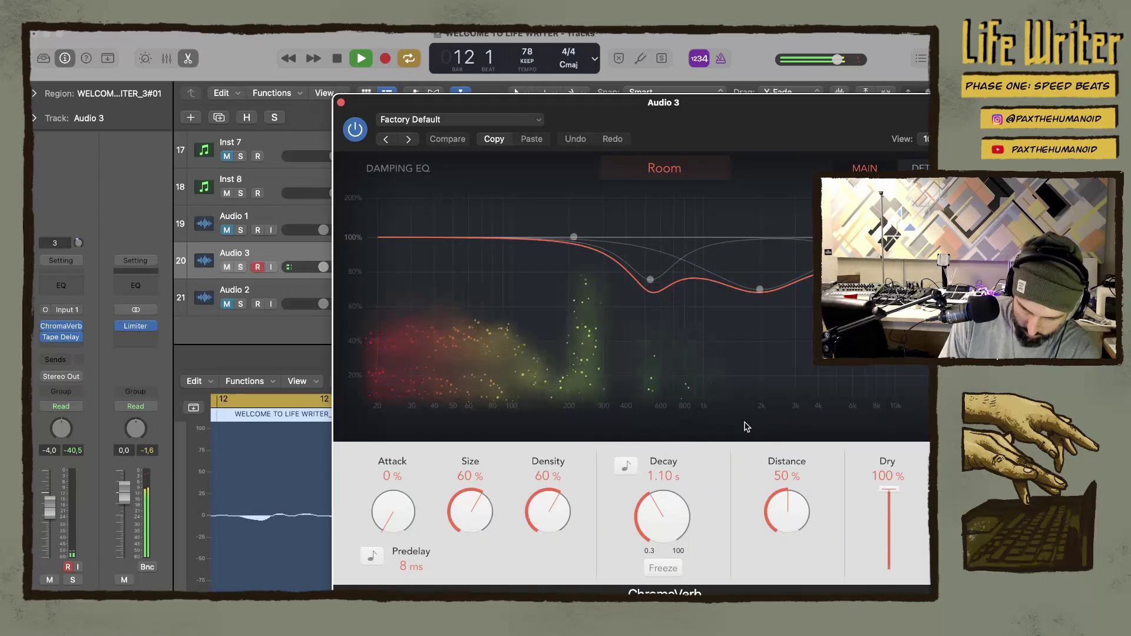
Lower the ChromaVerb damping EQ's low band to roll off the deepest frequencies, then close the plug-in and stop playback
click(574, 237)
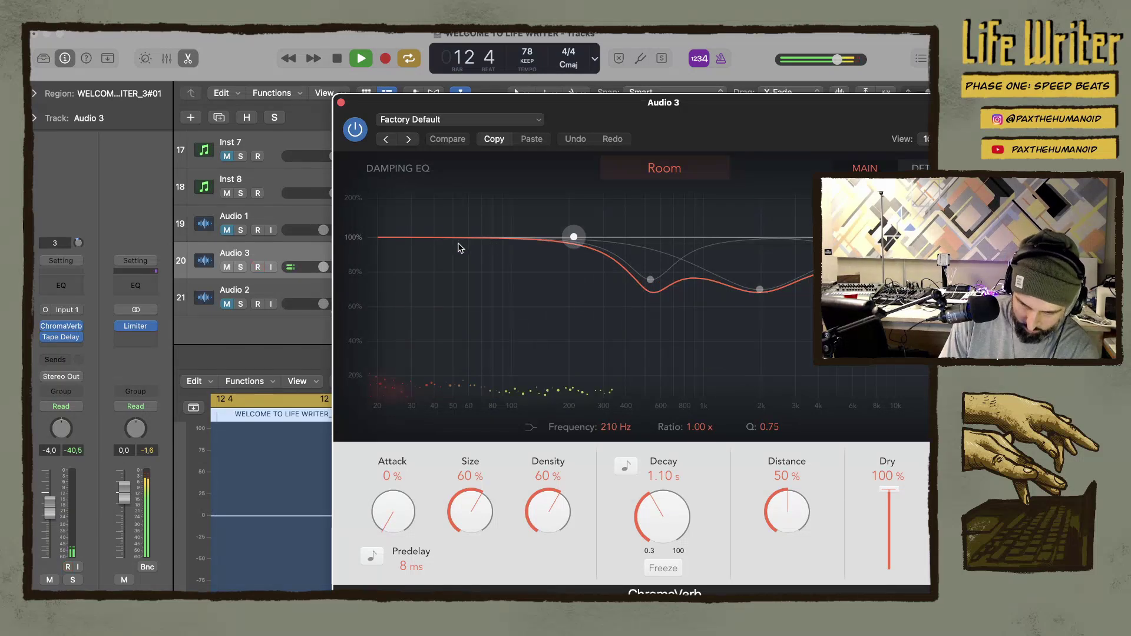
drag(574, 240, 421, 397)
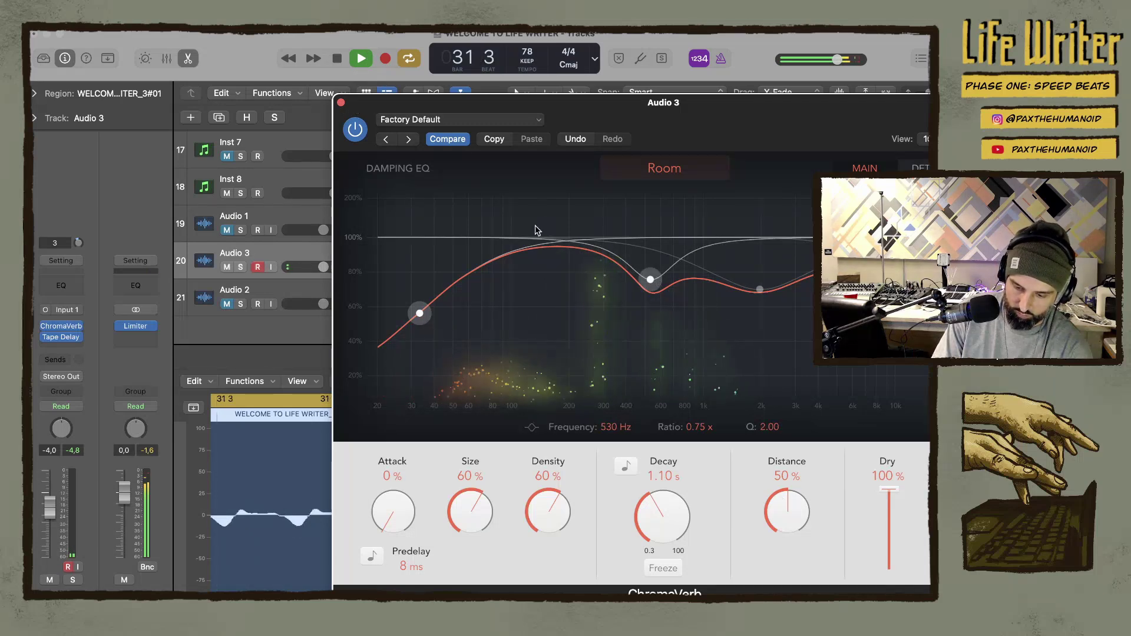
click(341, 102)
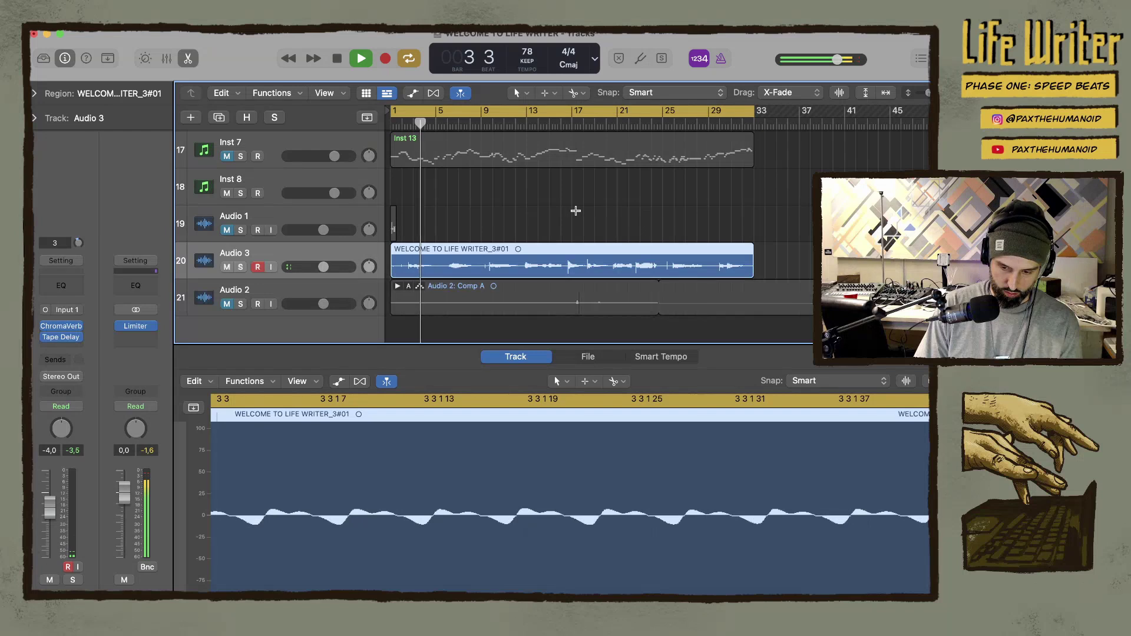
key(space)
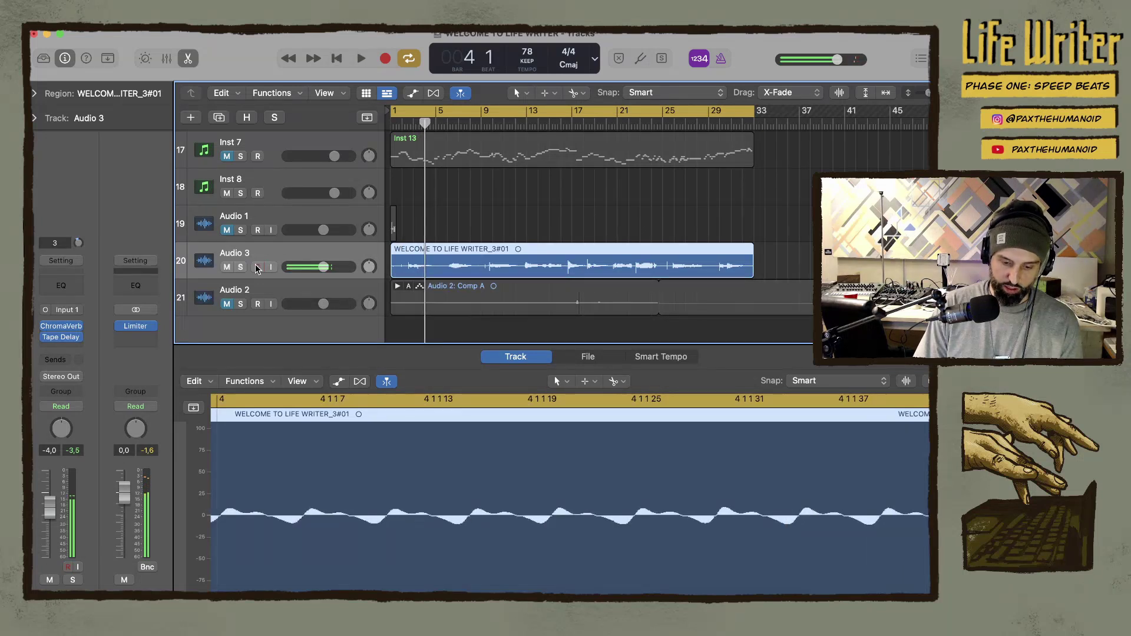
Mute the Audio 3 track and rename it "horn solo"
click(457, 223)
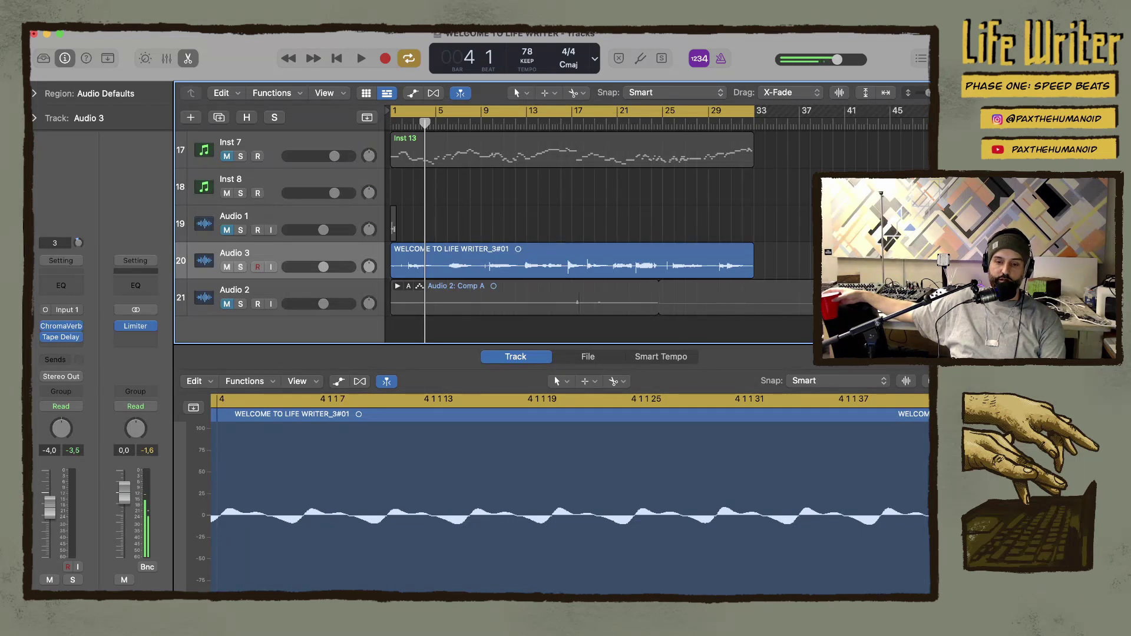
key(Return)
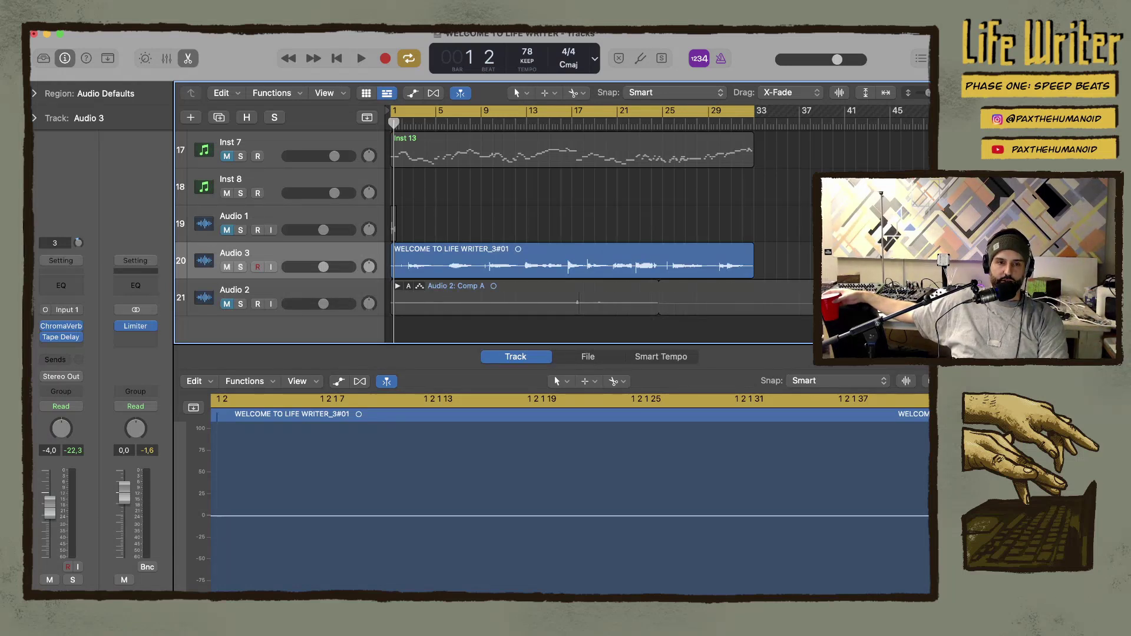
click(227, 268)
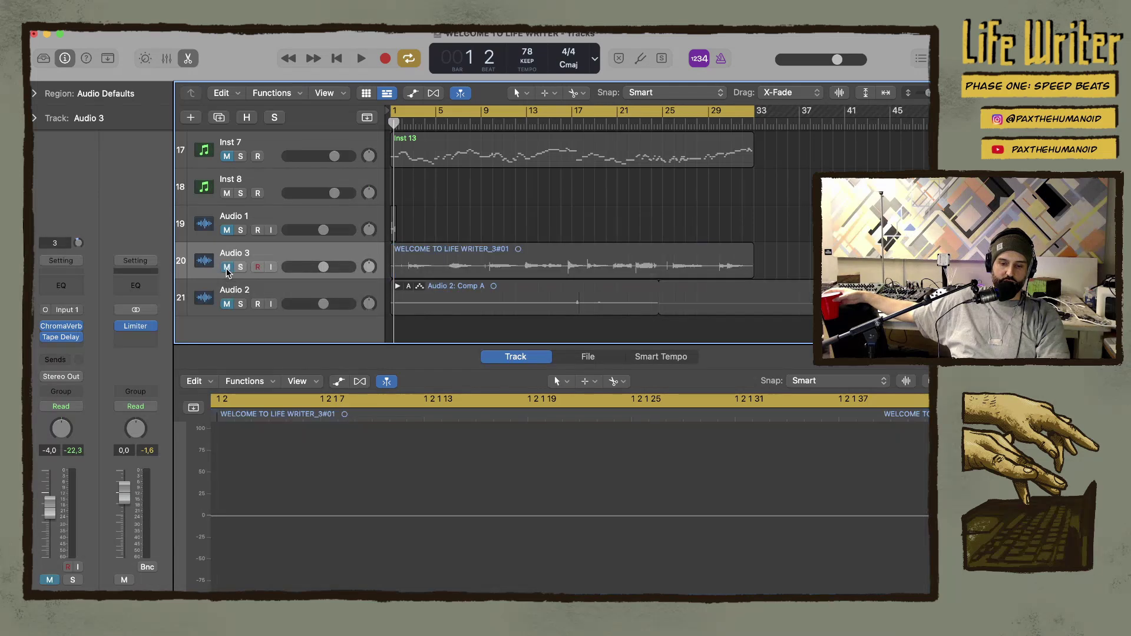
double_click(242, 252)
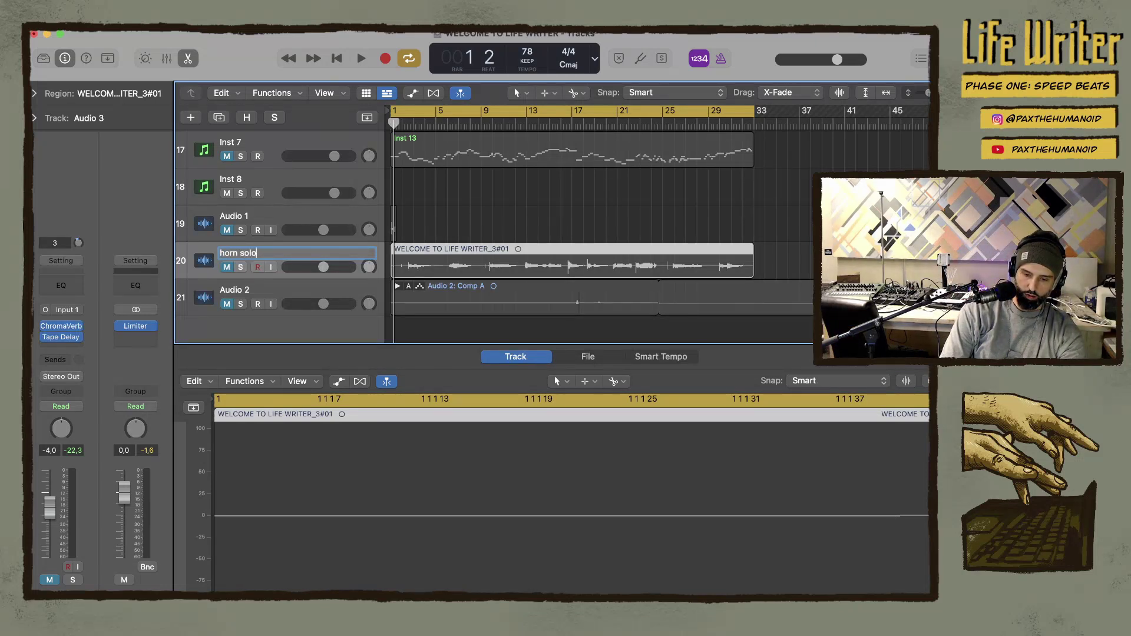
key(Return)
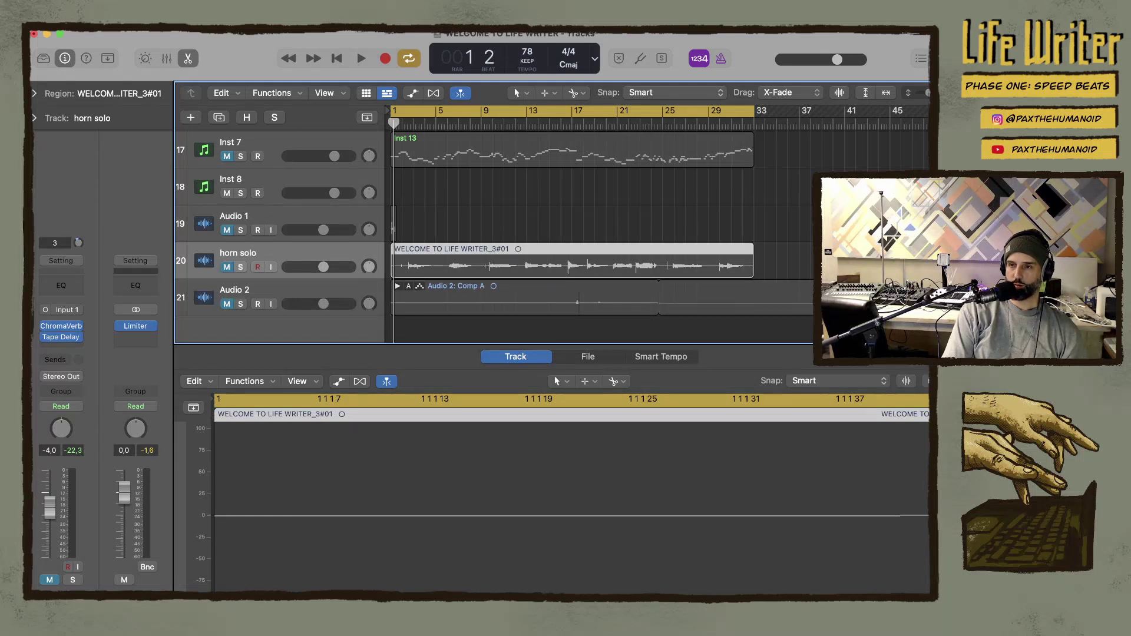
Solo-check the Sharp Hi-Hat track during playback and lower its volume
key(space)
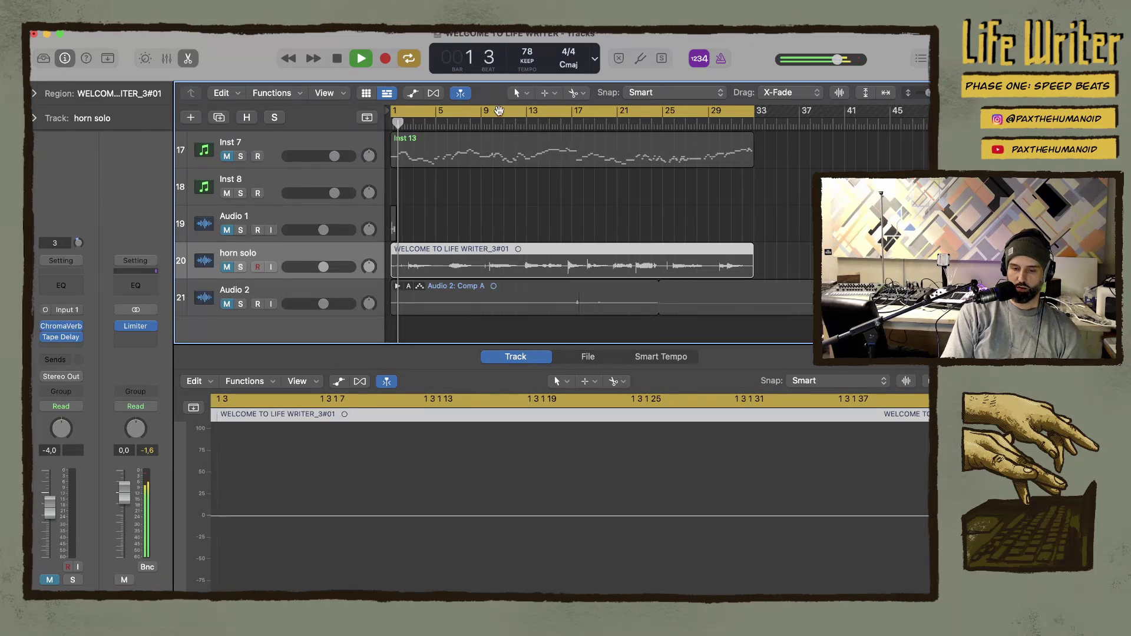
scroll(498, 242, up, 6)
scroll(498, 242, up, 5)
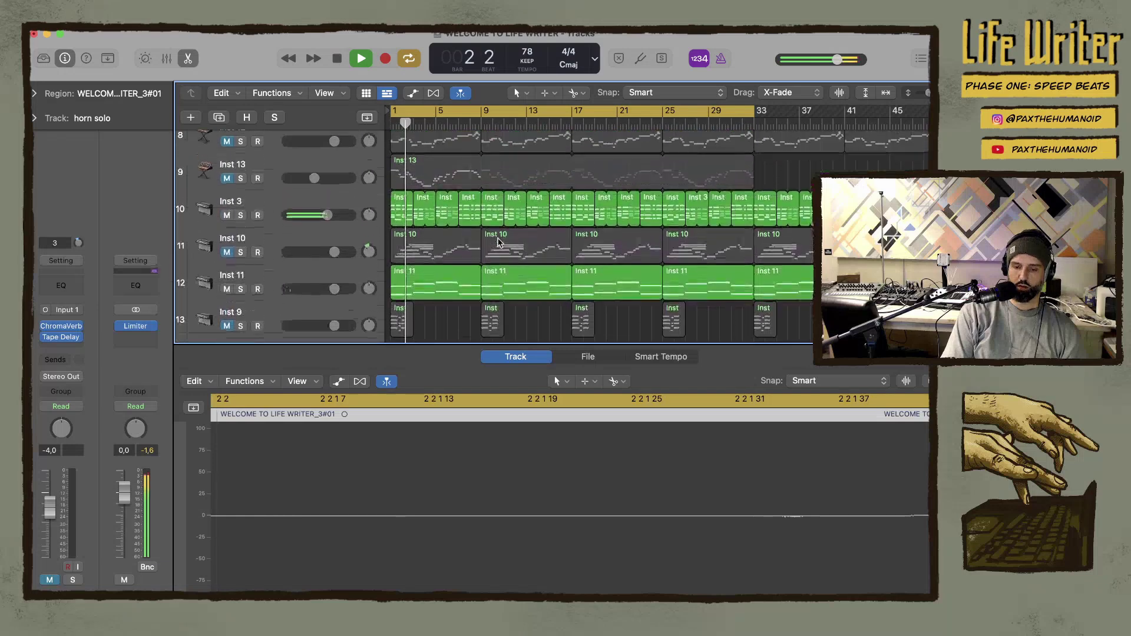
scroll(391, 233, up, 5)
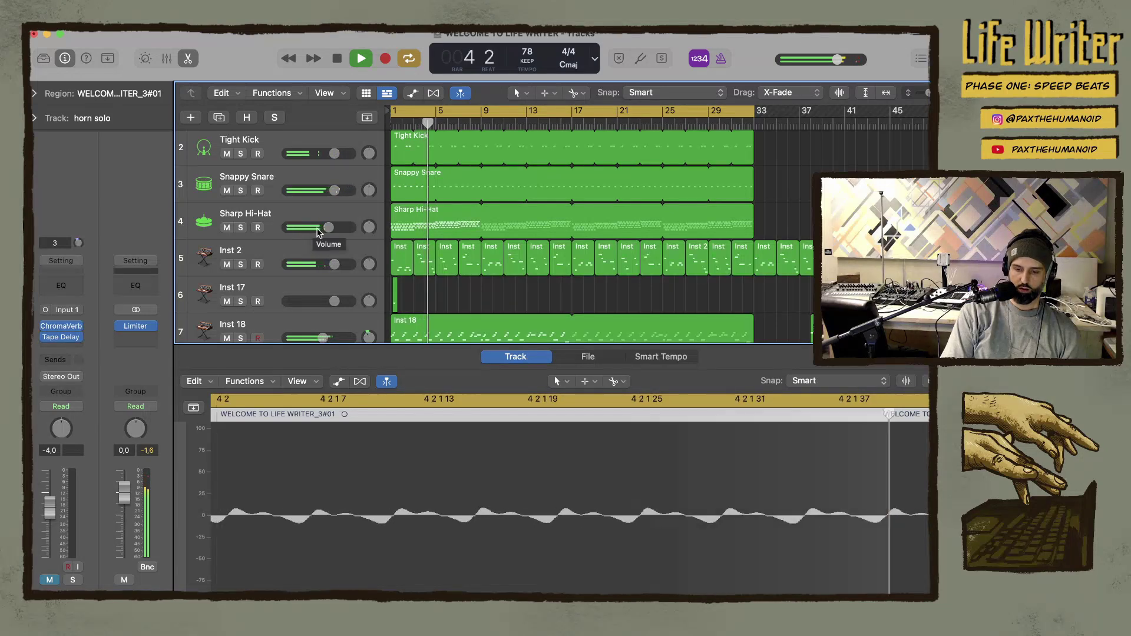
click(241, 228)
click(240, 227)
drag(328, 227, 300, 230)
key(Return)
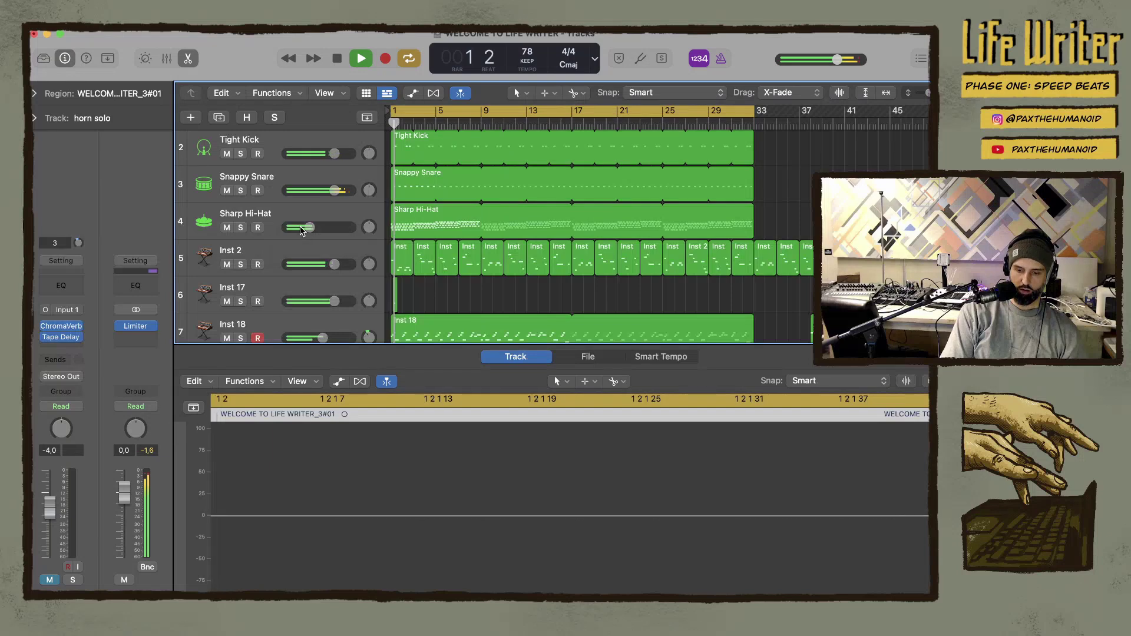
key(space)
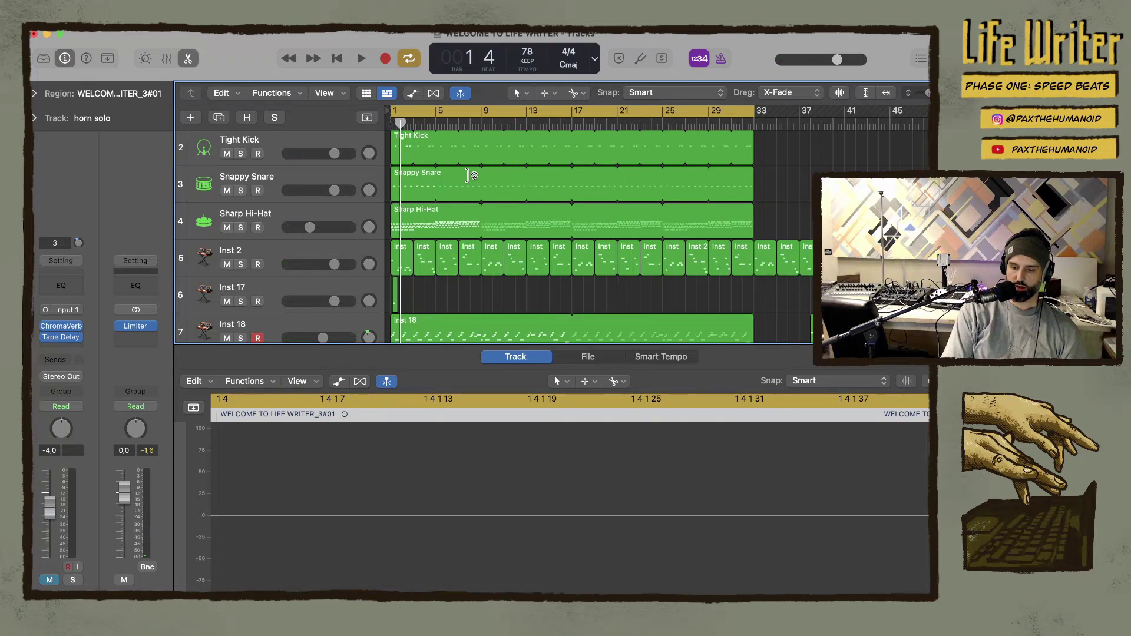
Unmute and record-arm the Audio 1 track while the beat plays
key(space)
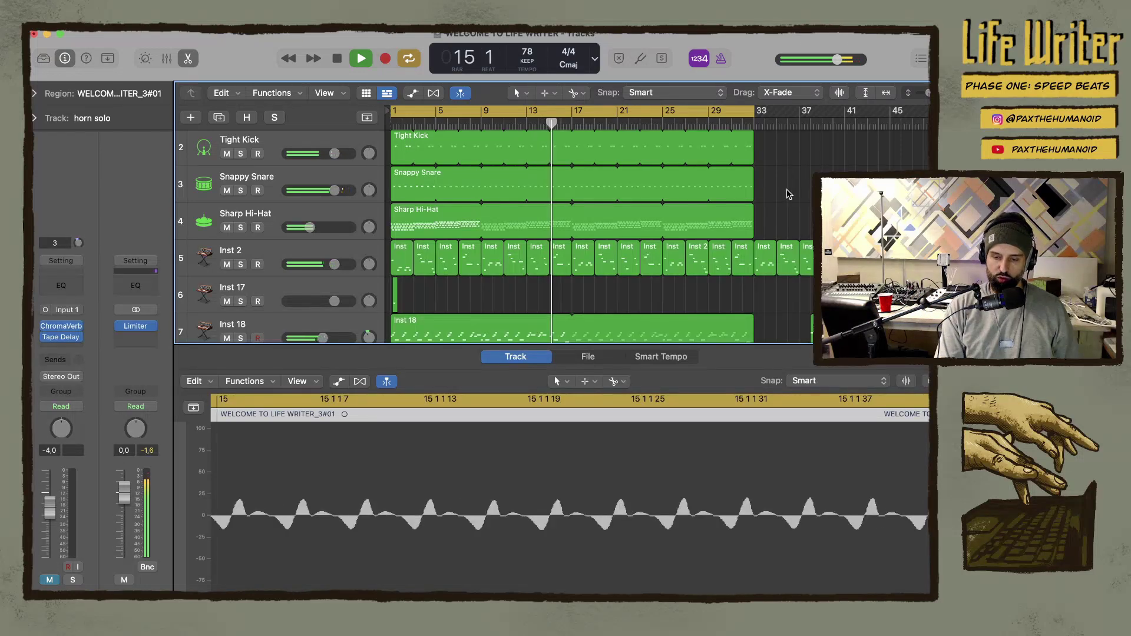
scroll(785, 195, down, 8)
scroll(810, 194, down, 10)
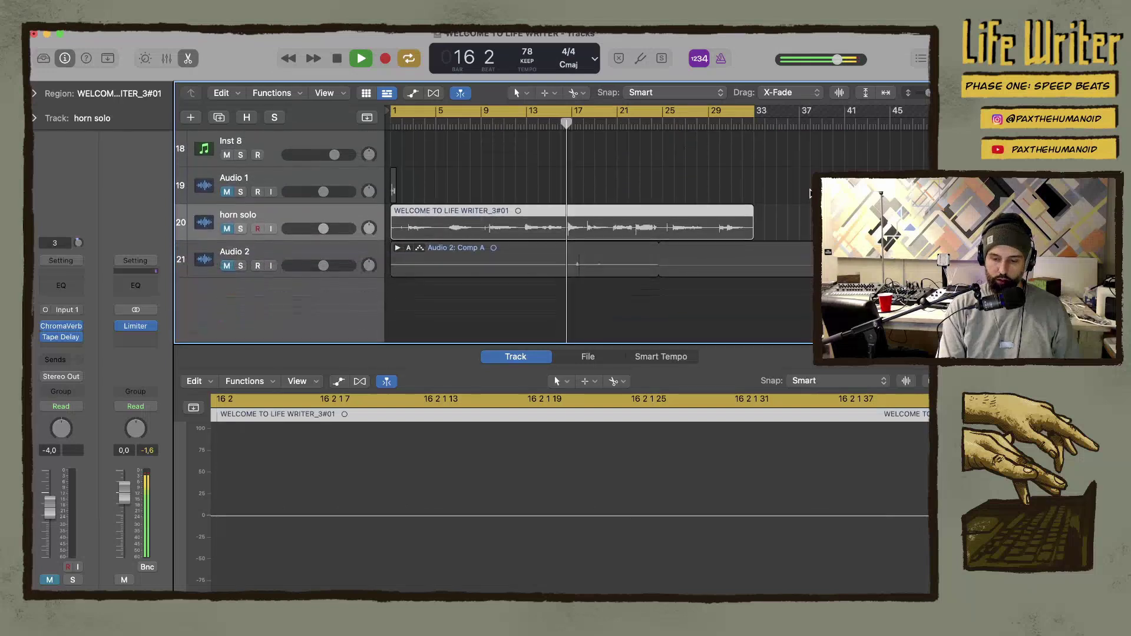
click(284, 178)
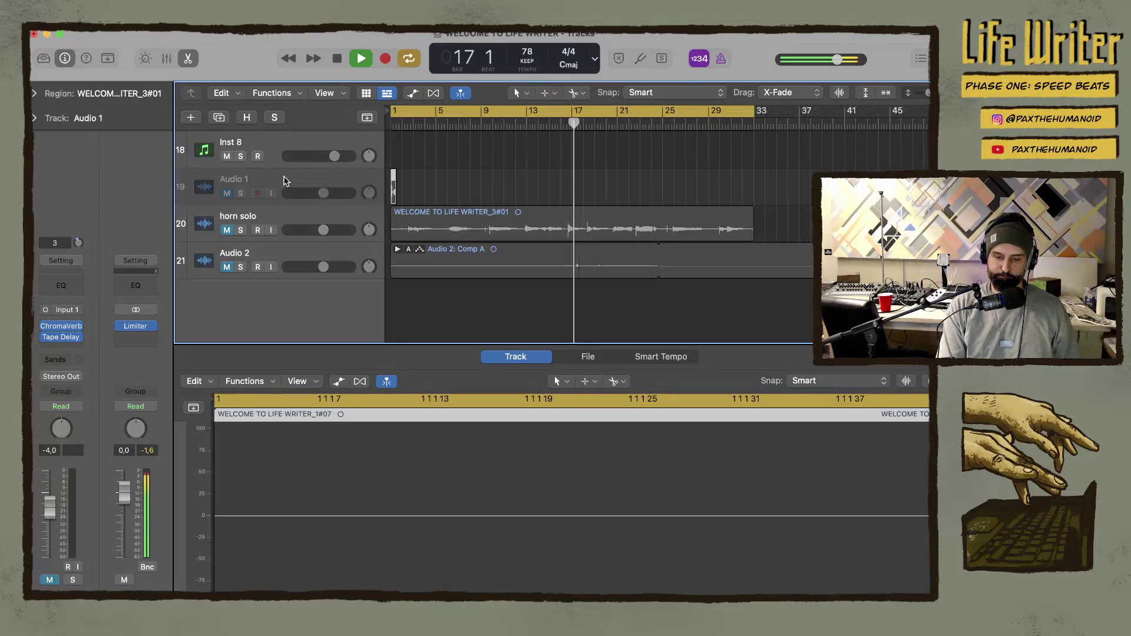
click(226, 194)
click(226, 194)
click(258, 193)
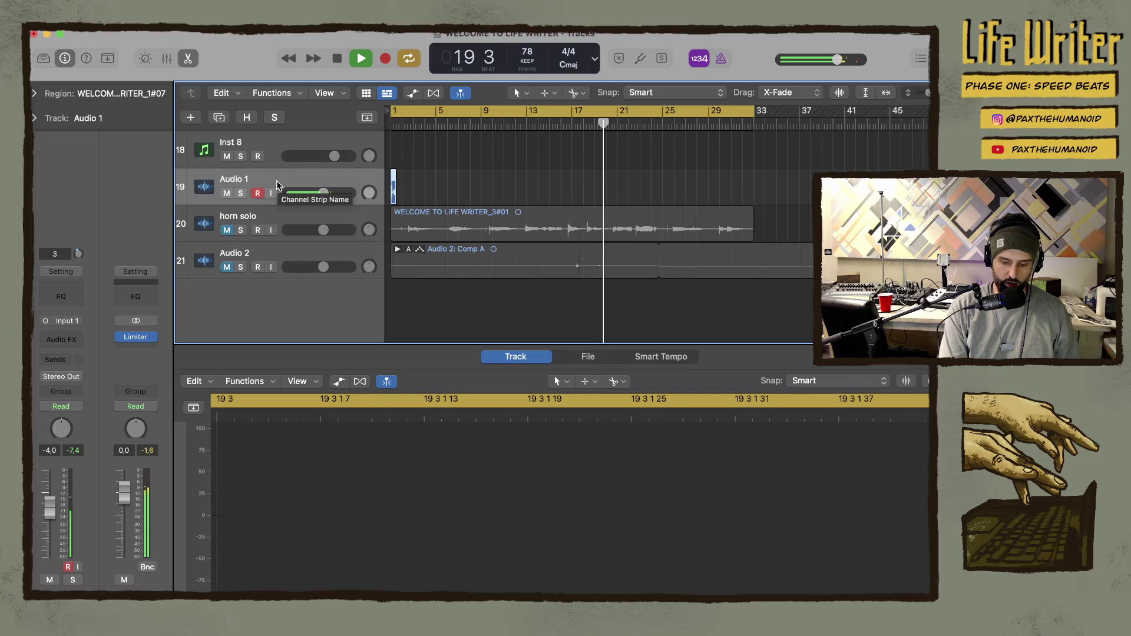
Record a take on Audio 1 from about bar 20 through bar 32 and undo the extra take made after the loop restarts
key(r)
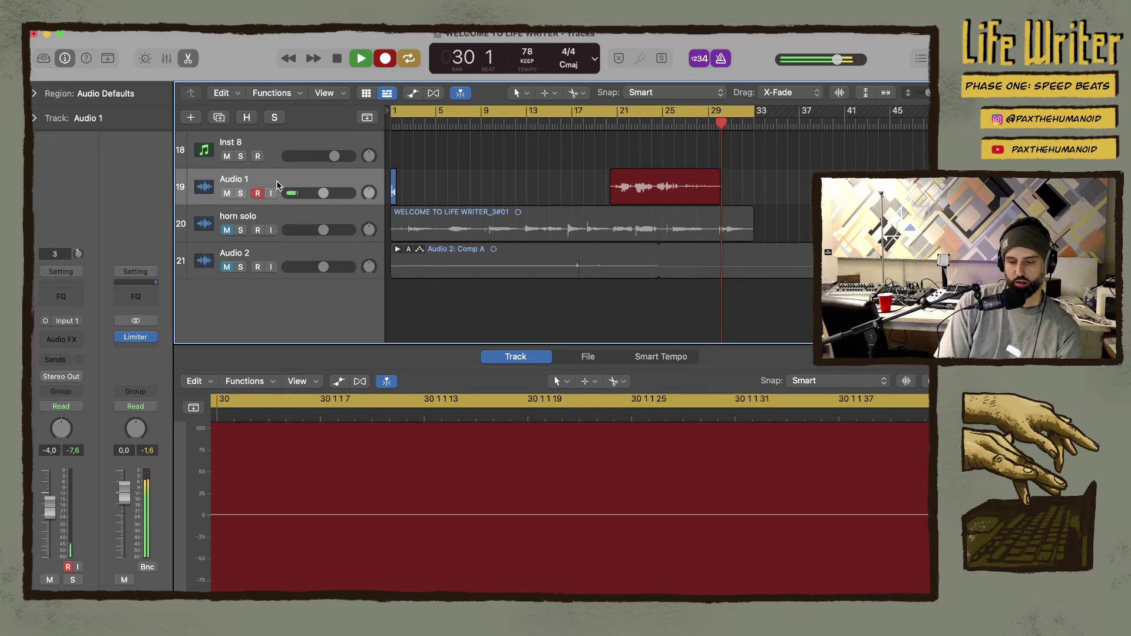
click(721, 59)
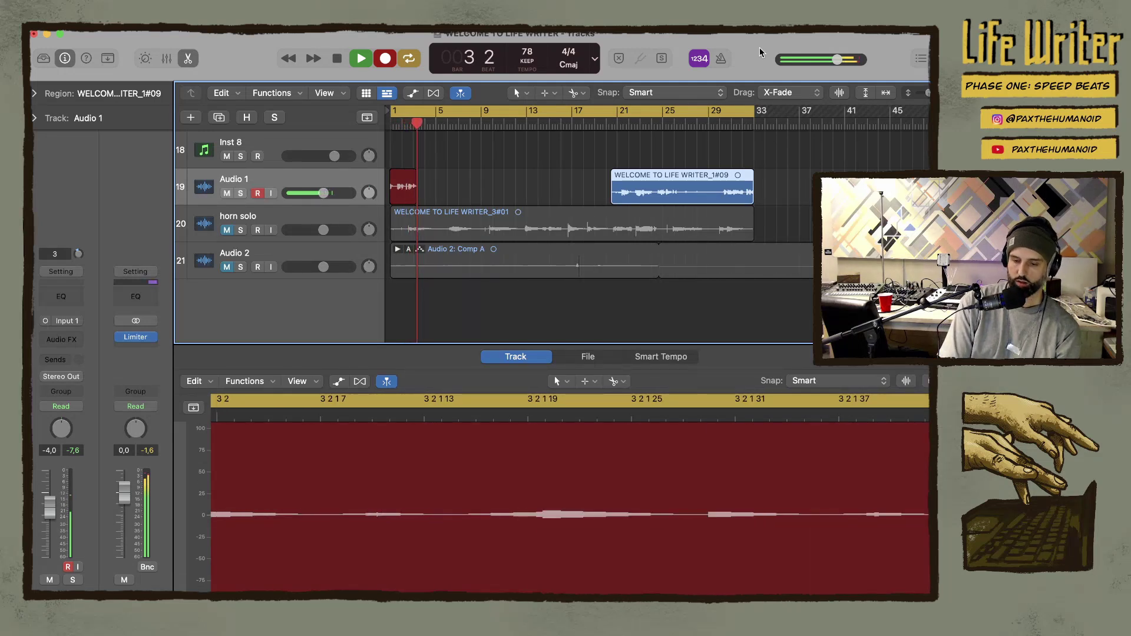
key(space)
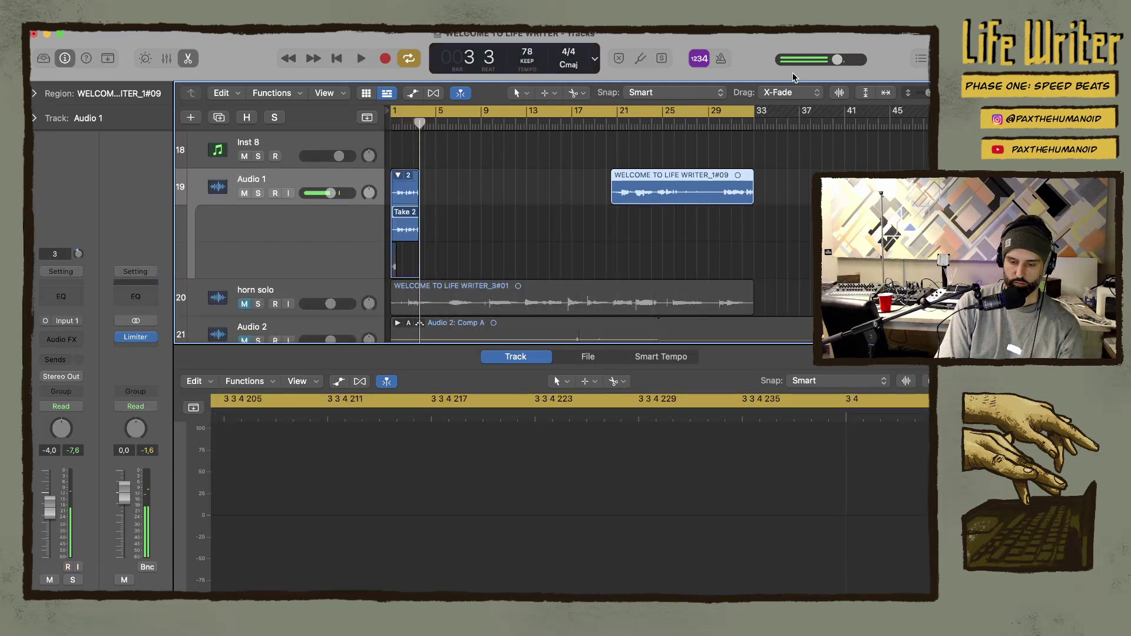
key(super+z)
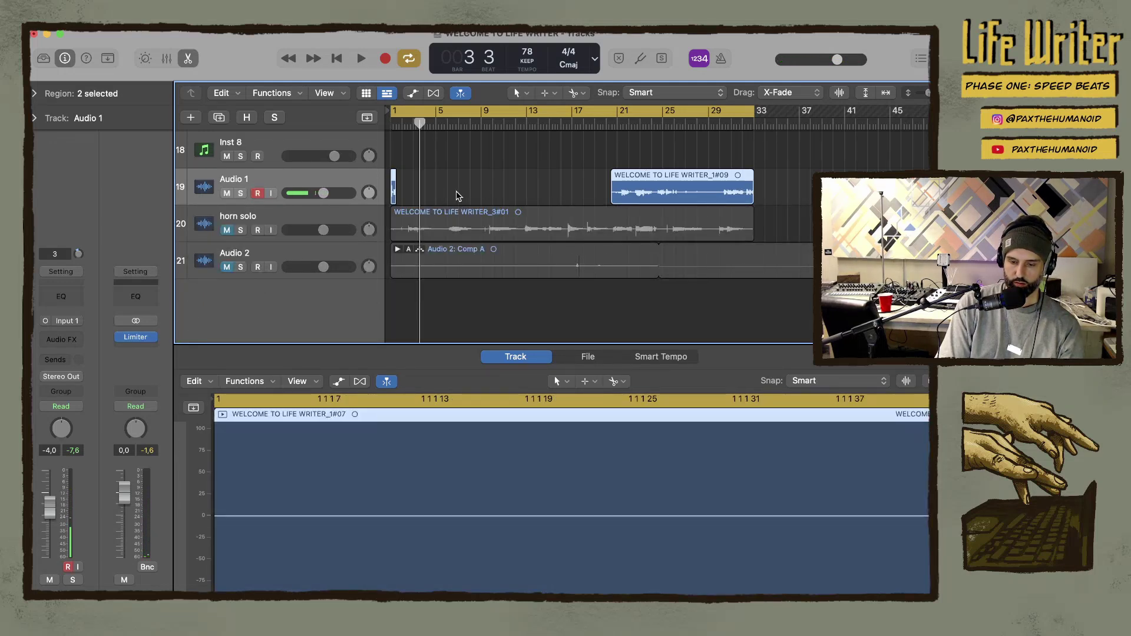
Play the beat from the start and unfold the Audio 2 take folder to inspect its takes
key(Return)
key(space)
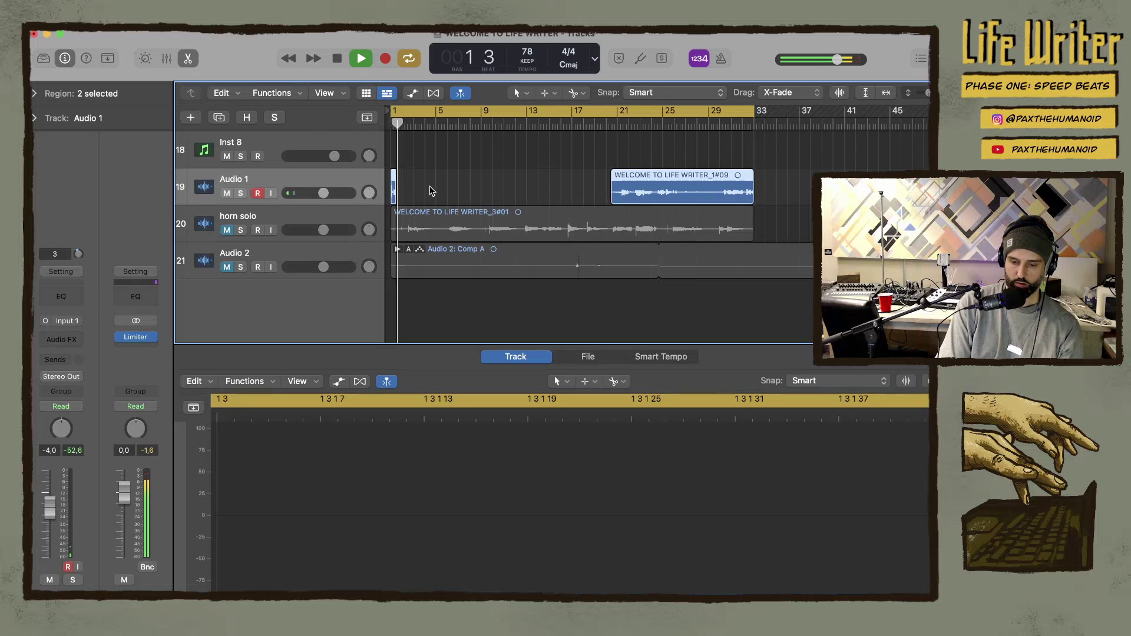
scroll(431, 186, up, 4)
scroll(430, 187, down, 3)
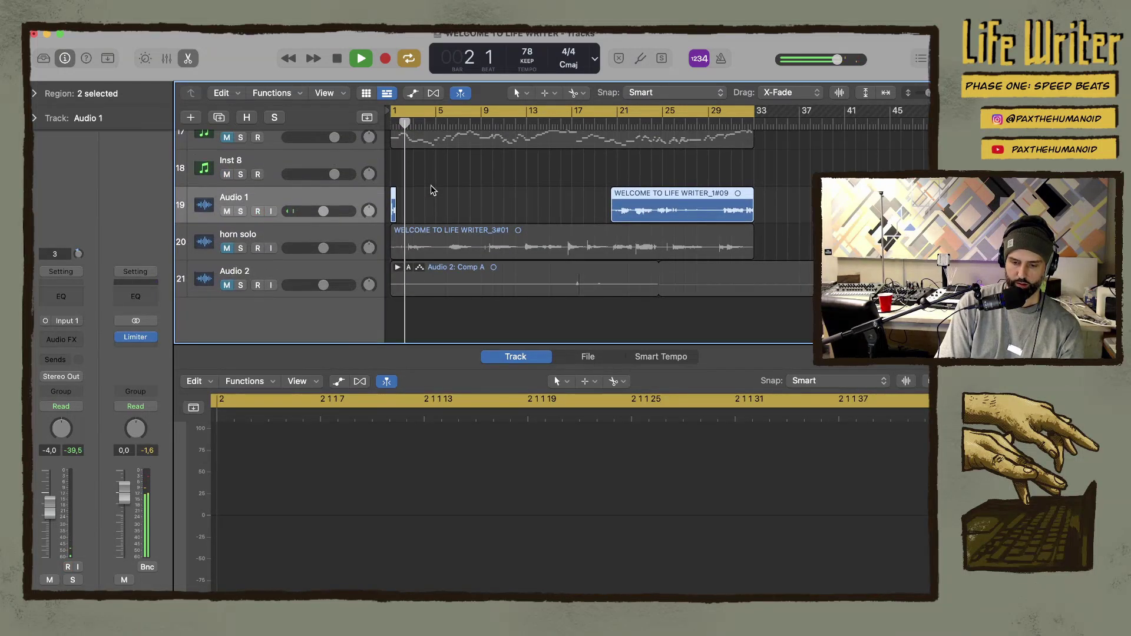
click(396, 268)
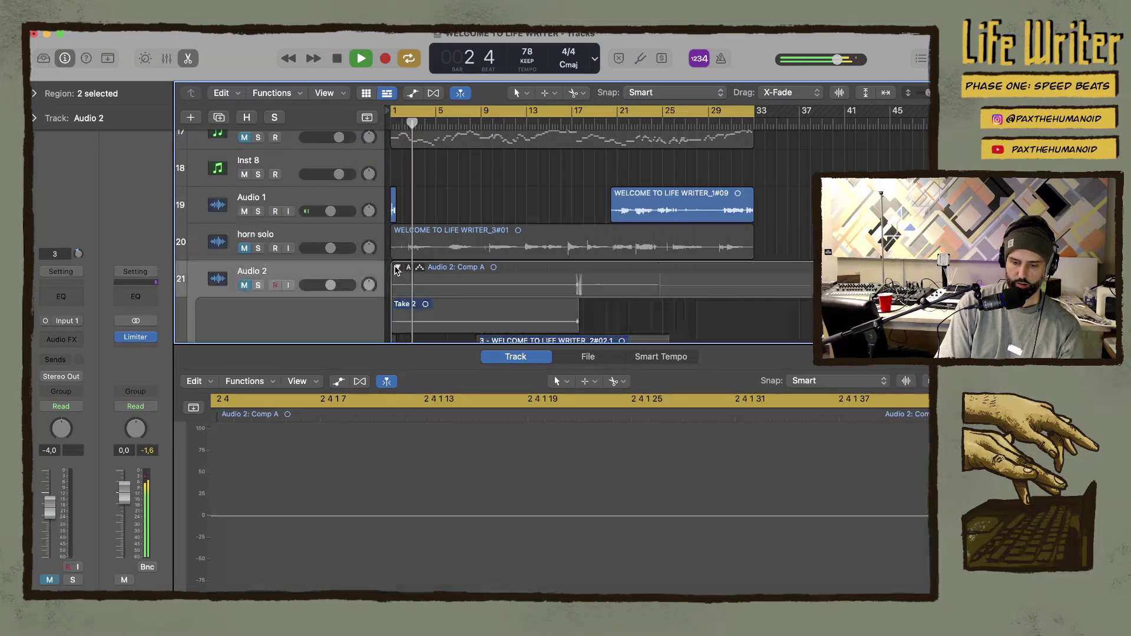
scroll(394, 271, down, 3)
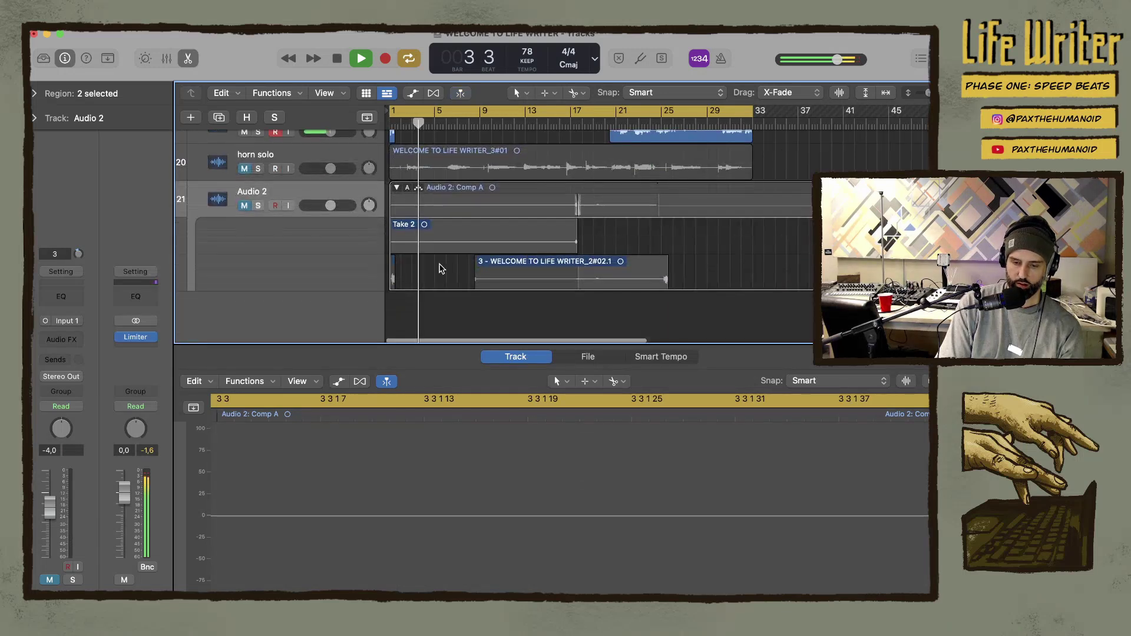
click(411, 270)
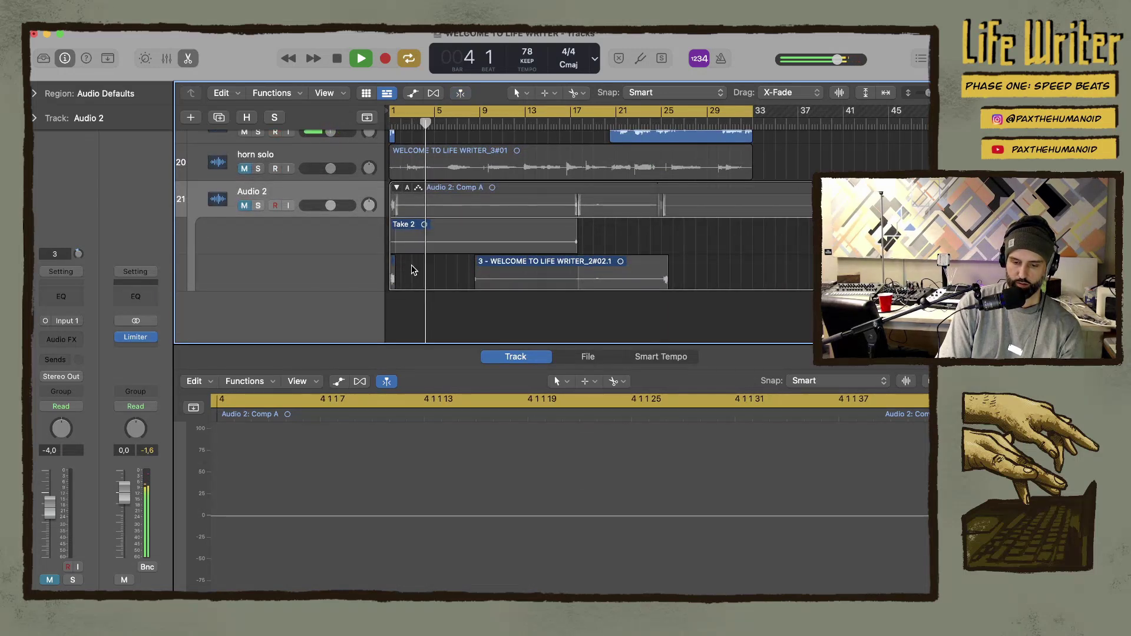
scroll(417, 263, up, 5)
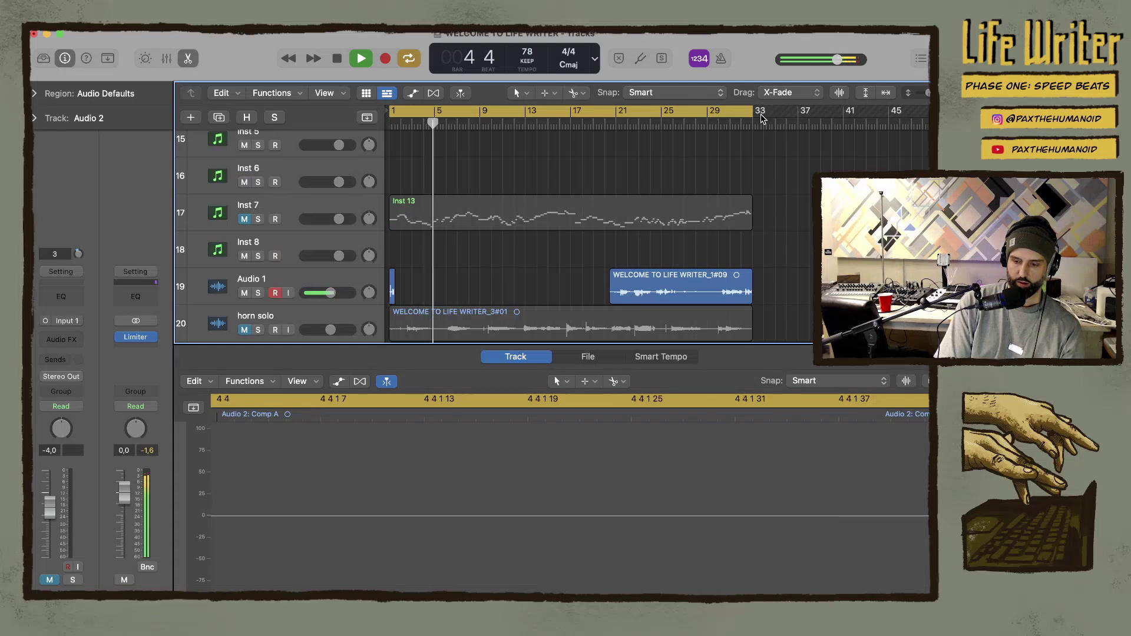
Shorten the cycle range to the short Audio 1 region at bar 1 and play it from the start
drag(755, 112, 398, 205)
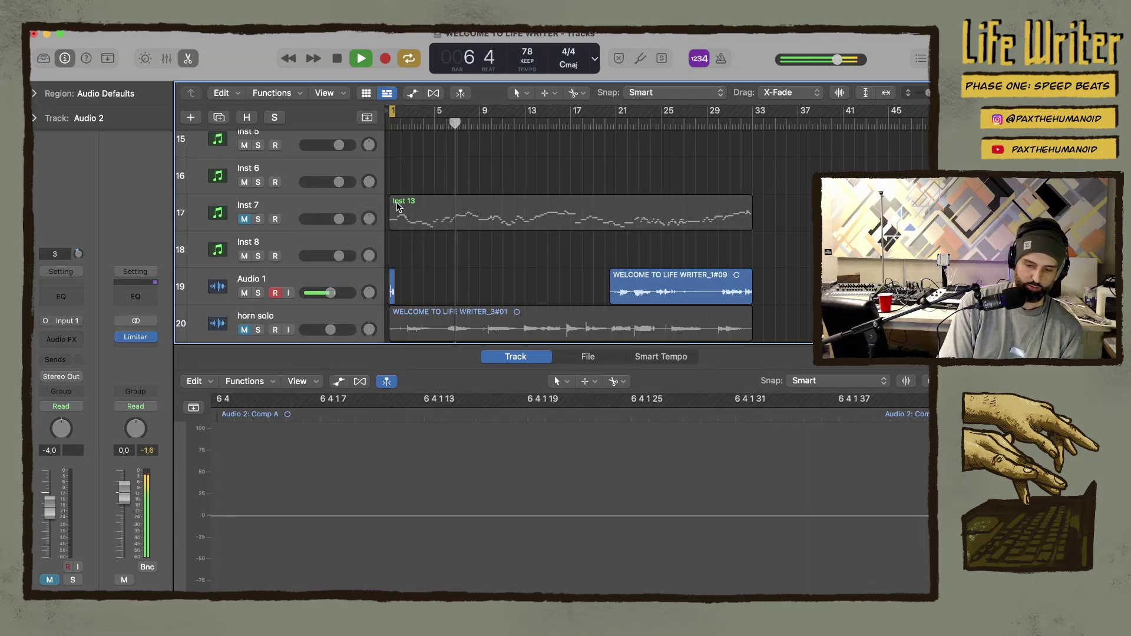
scroll(407, 210, up, 5)
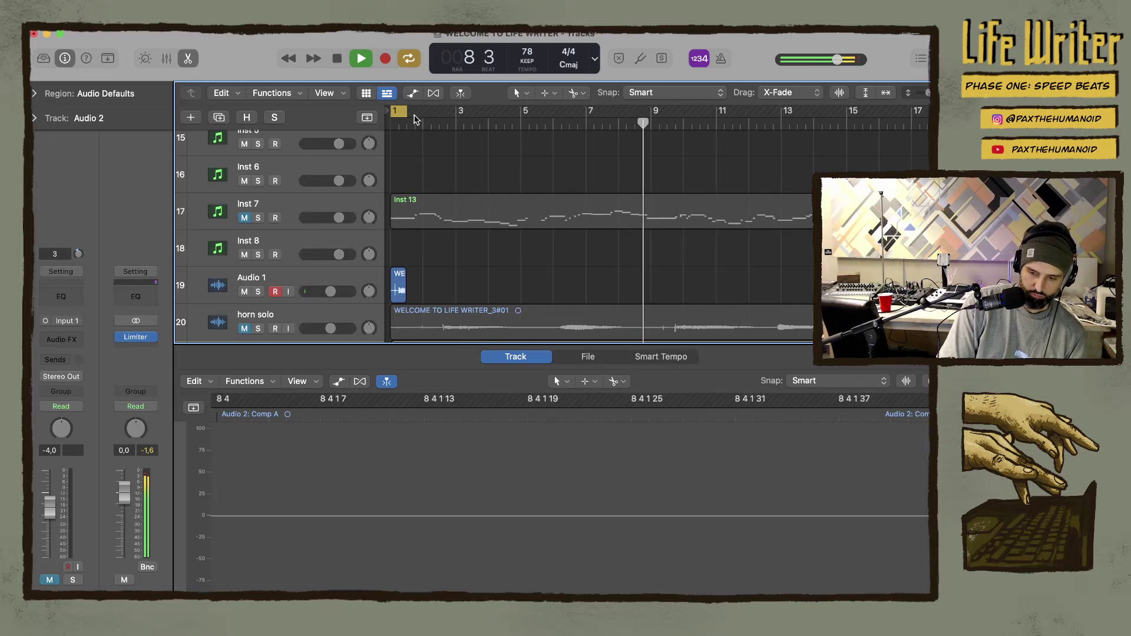
key(Return)
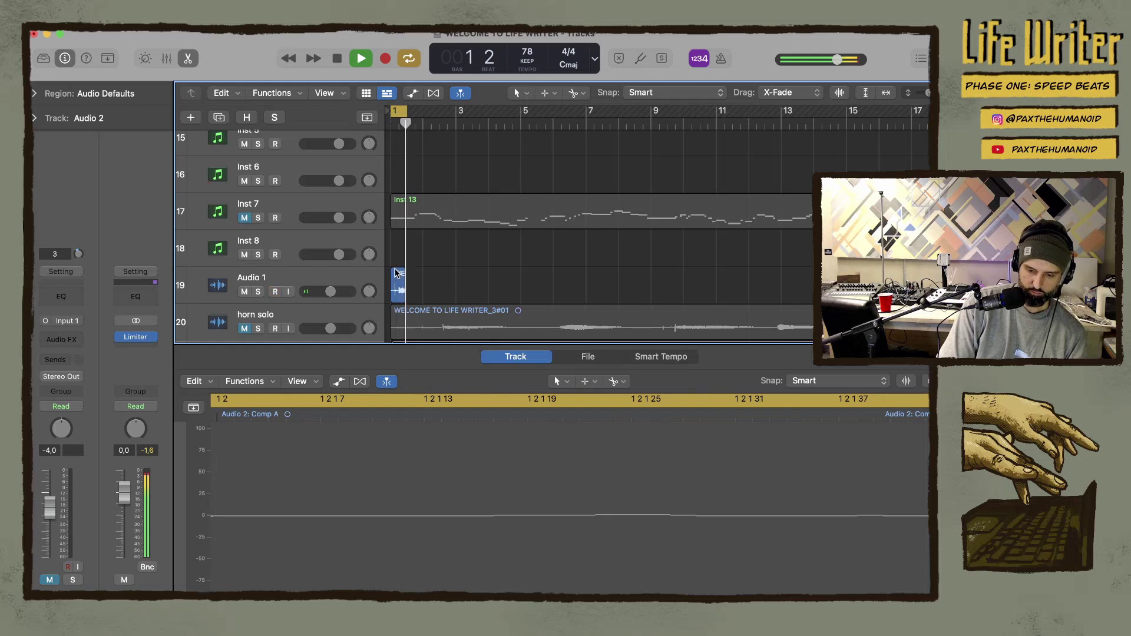
Copy the short Audio 1 region three times to fill bars 1 and 2, and extend the cycle range to bar 3
drag(397, 272, 412, 277)
drag(400, 114, 455, 112)
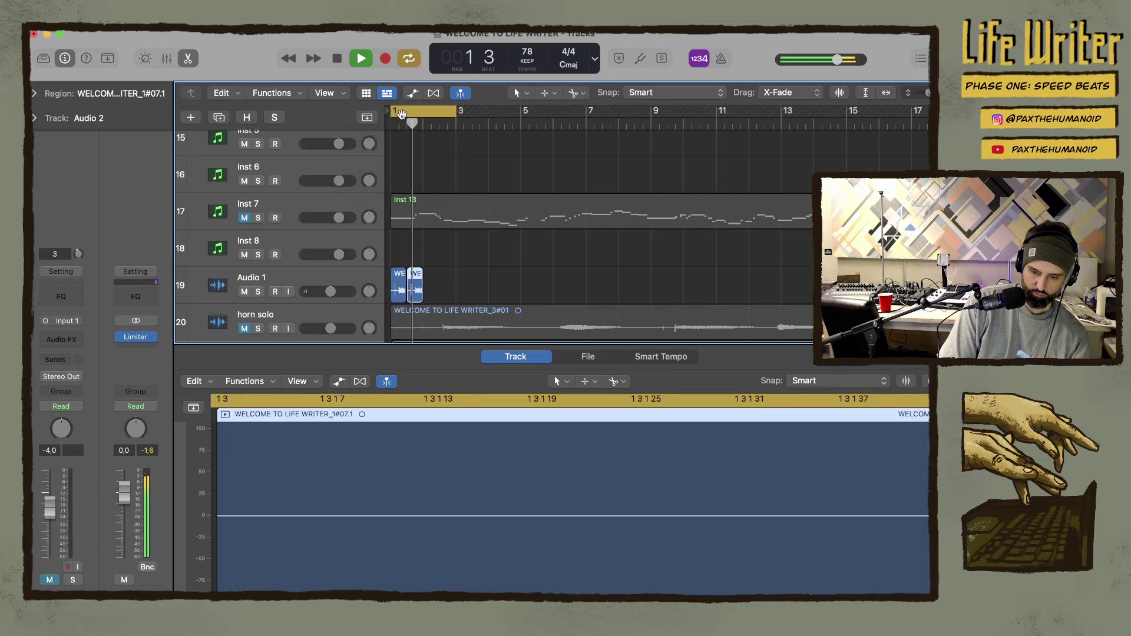
drag(414, 274, 450, 274)
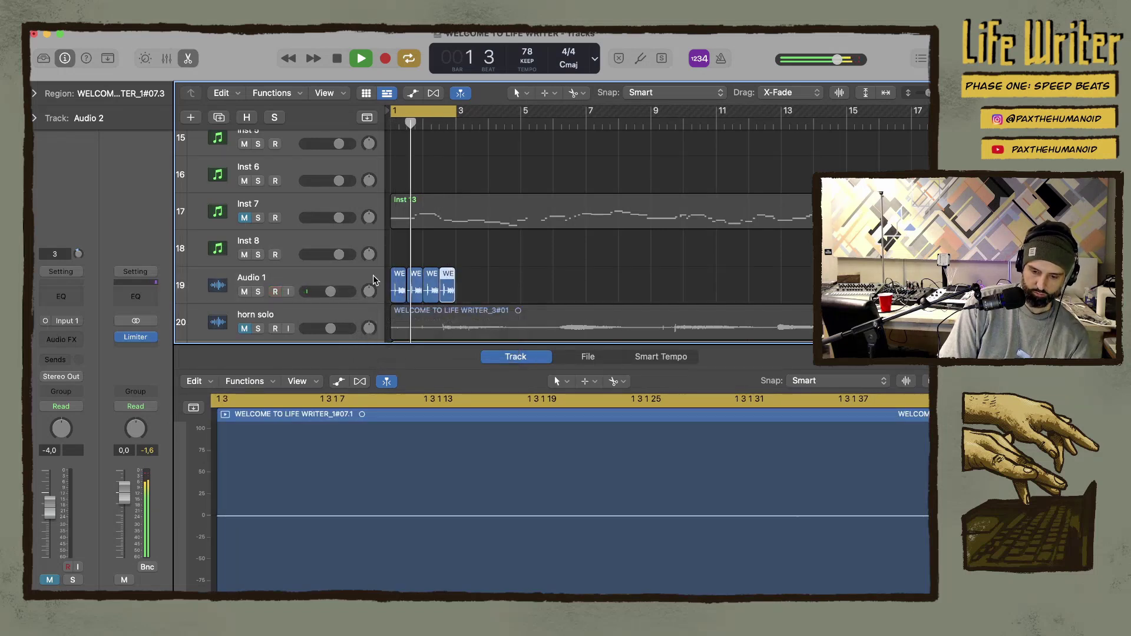
key(shift+s)
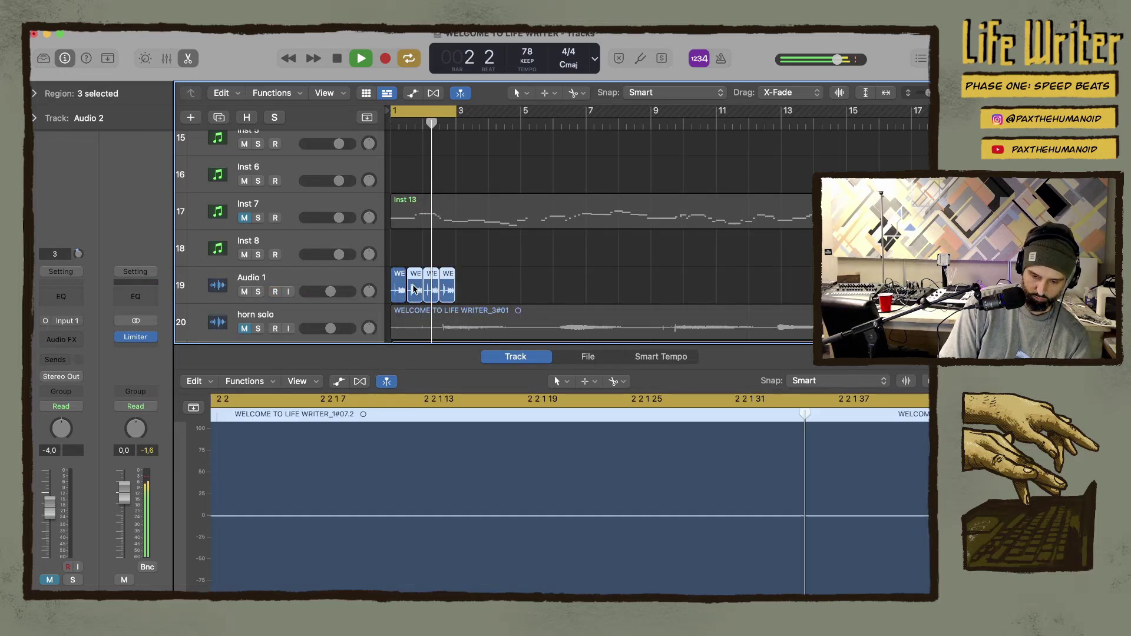
drag(400, 294, 404, 294)
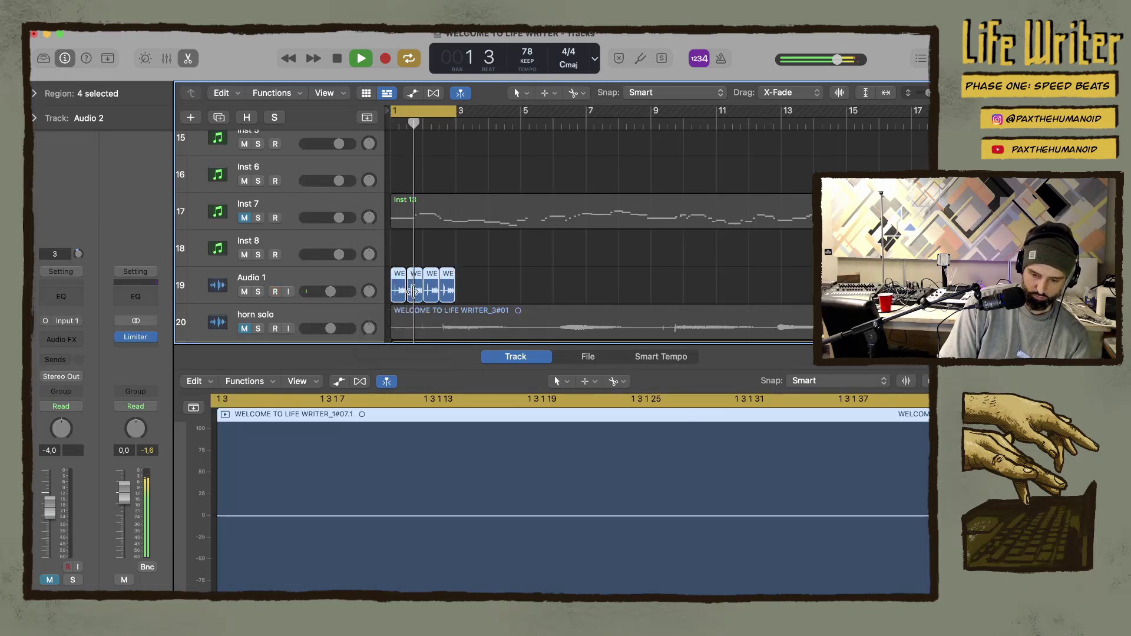
Delete the last of the four Audio 1 regions and restart playback from the start of the cycle
click(449, 277)
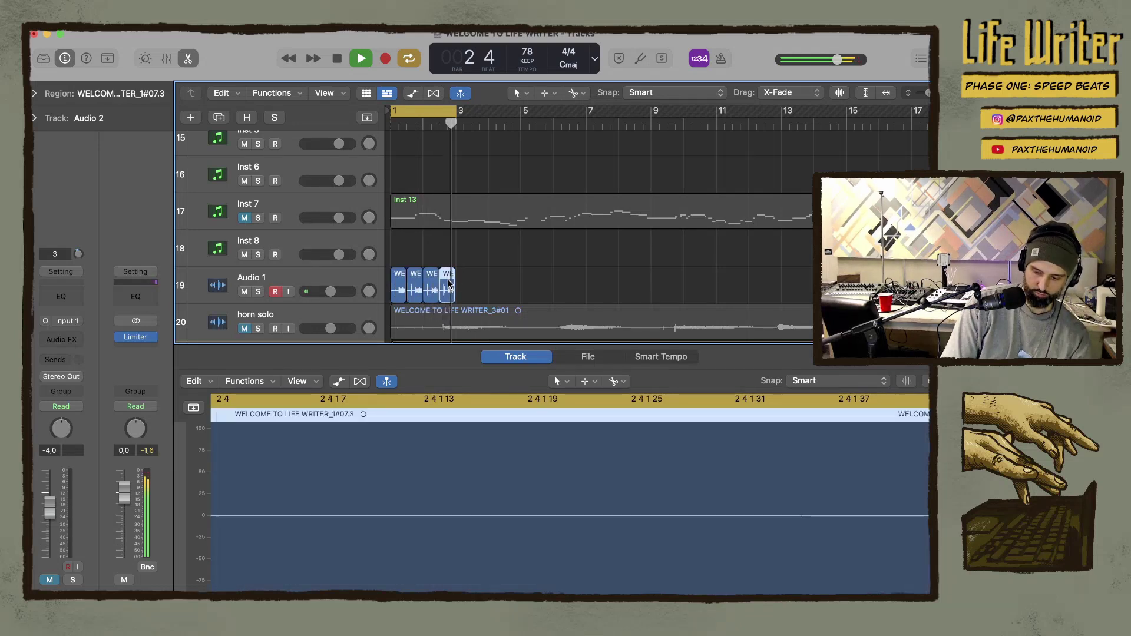
key(Delete)
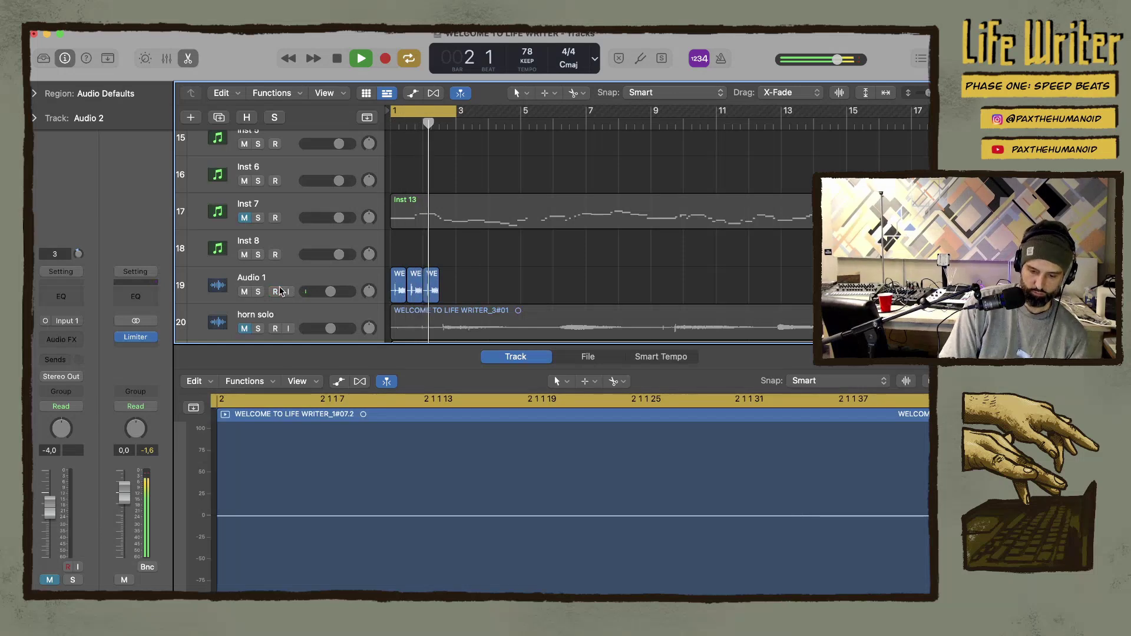
key(space)
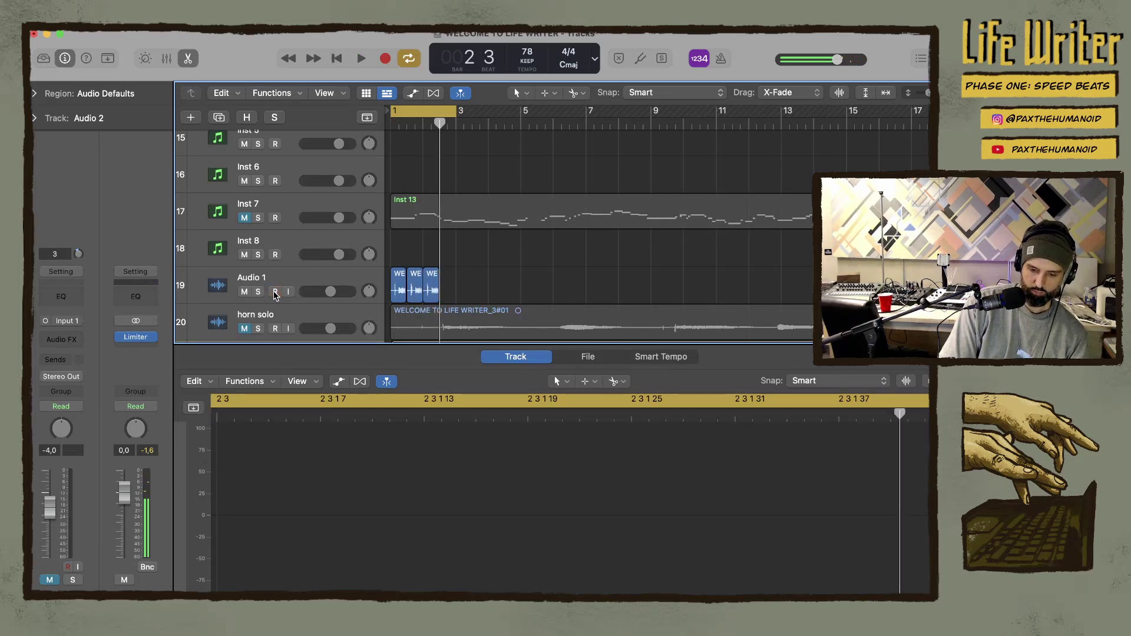
key(space)
Insert a ChromaVerb reverb on the Audio 1 track
click(267, 280)
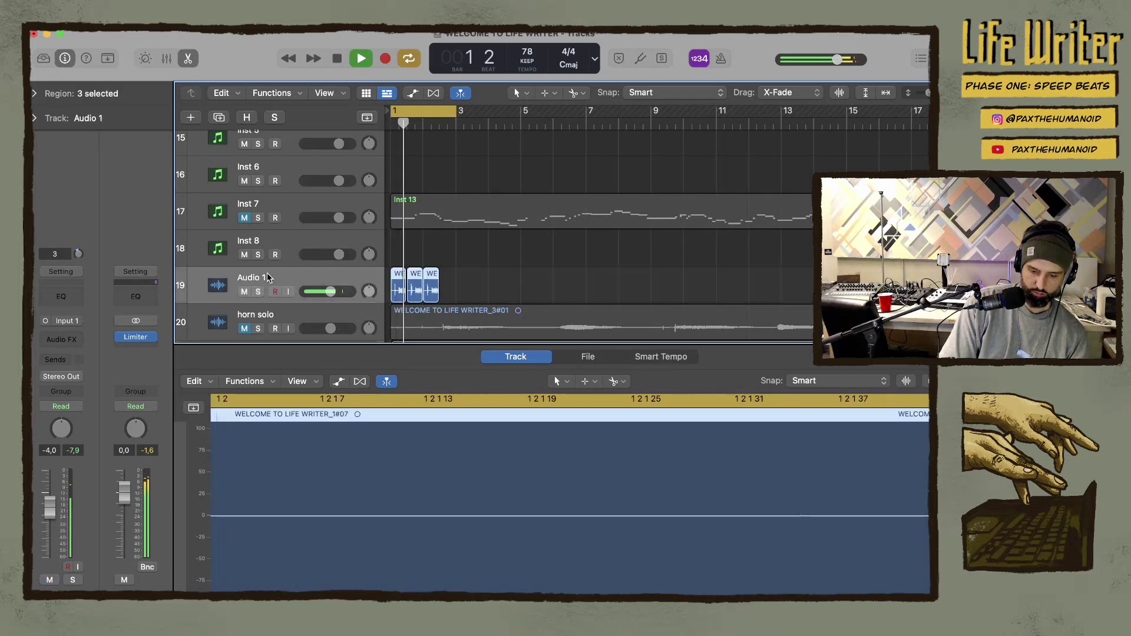
click(75, 337)
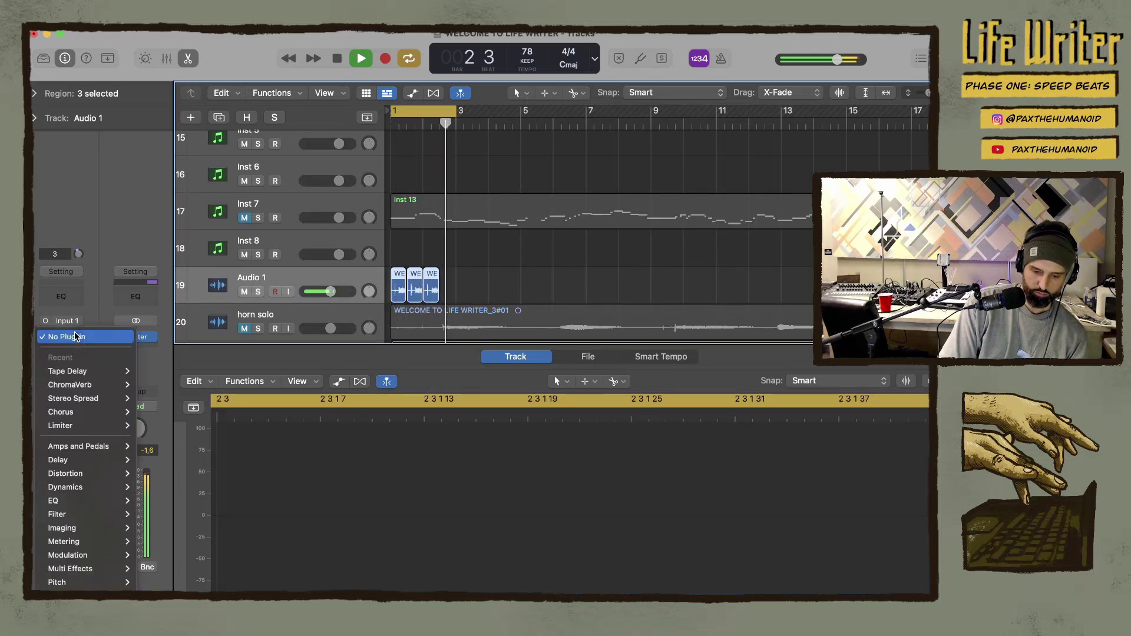
click(57, 348)
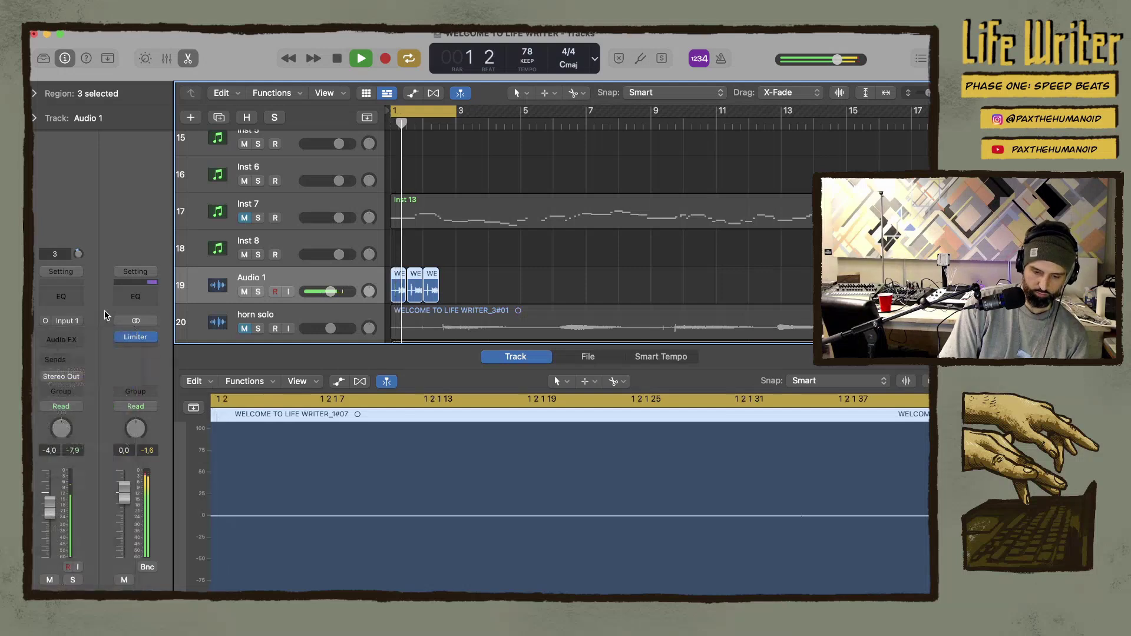
click(58, 349)
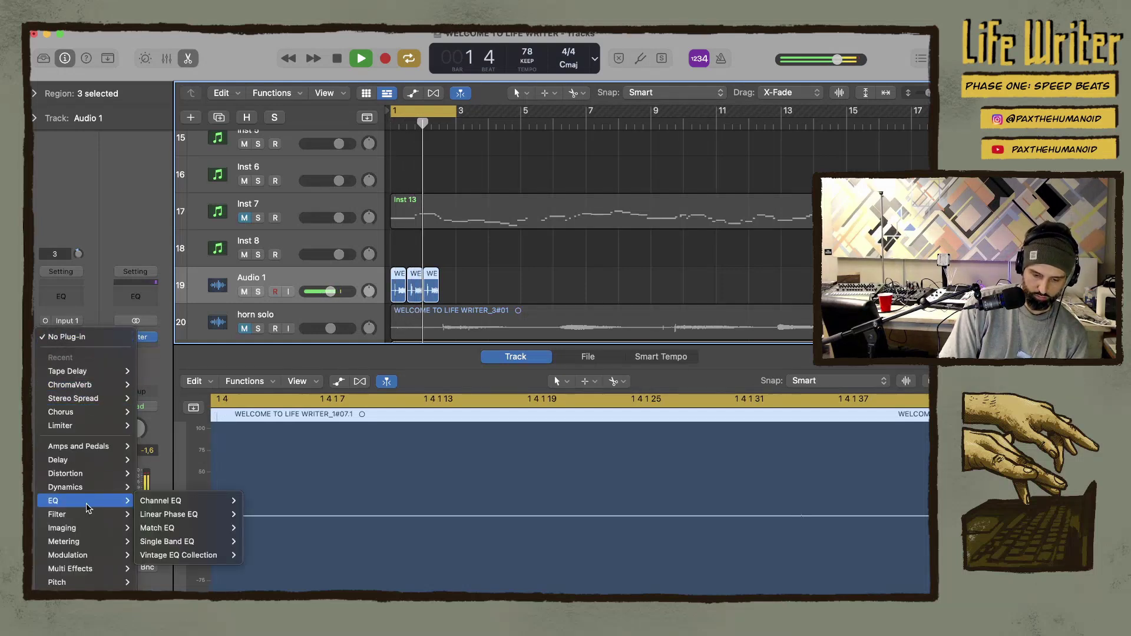
mouse_move(100, 474)
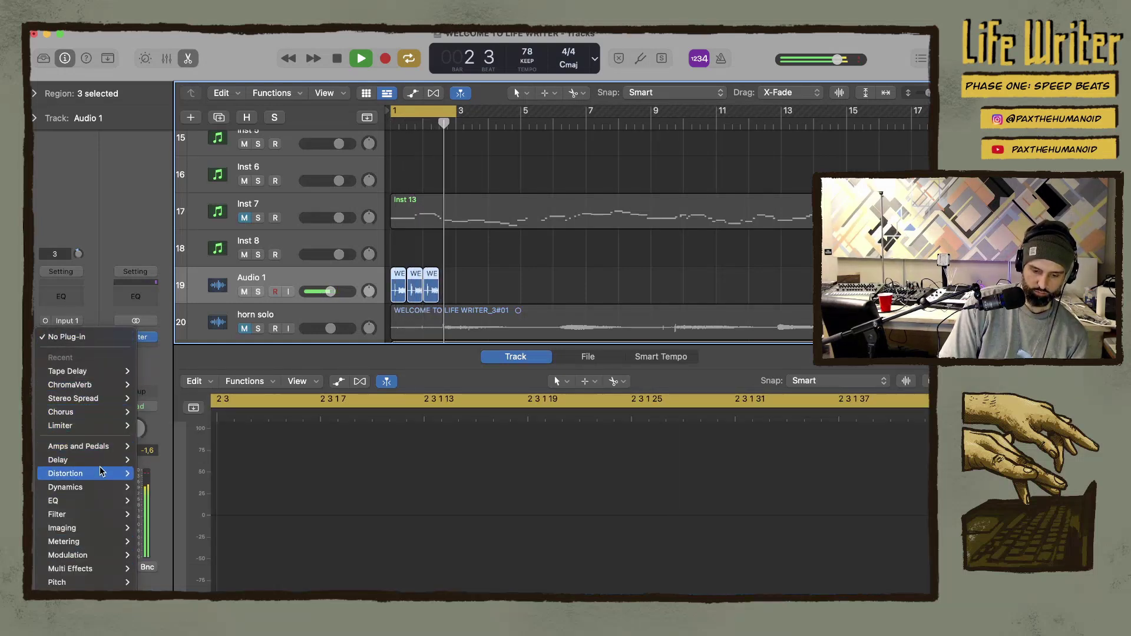
mouse_move(102, 554)
mouse_move(96, 587)
mouse_move(175, 591)
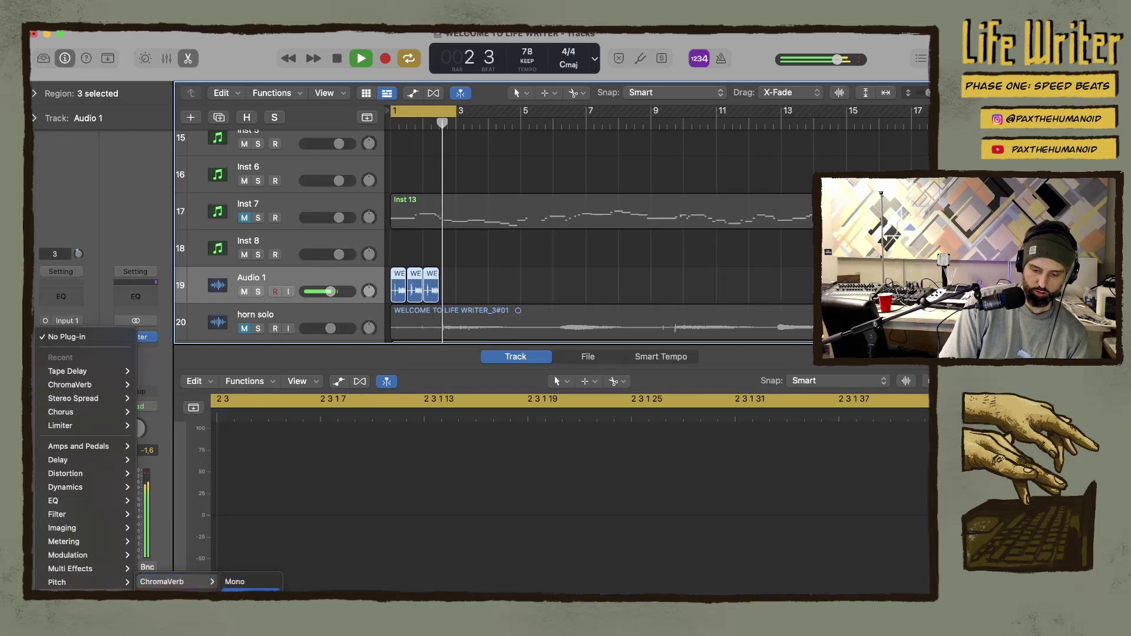
click(248, 584)
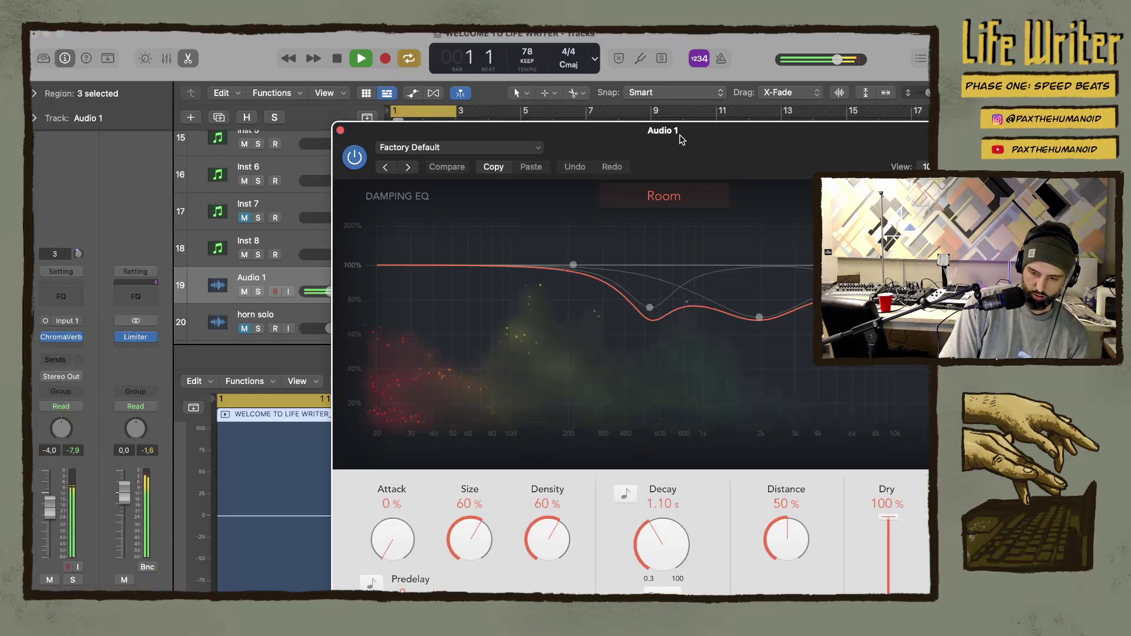
Set the wet level of Audio 1's ChromaVerb to 12% and close the plug-in window
drag(677, 130, 459, 58)
drag(735, 478, 733, 510)
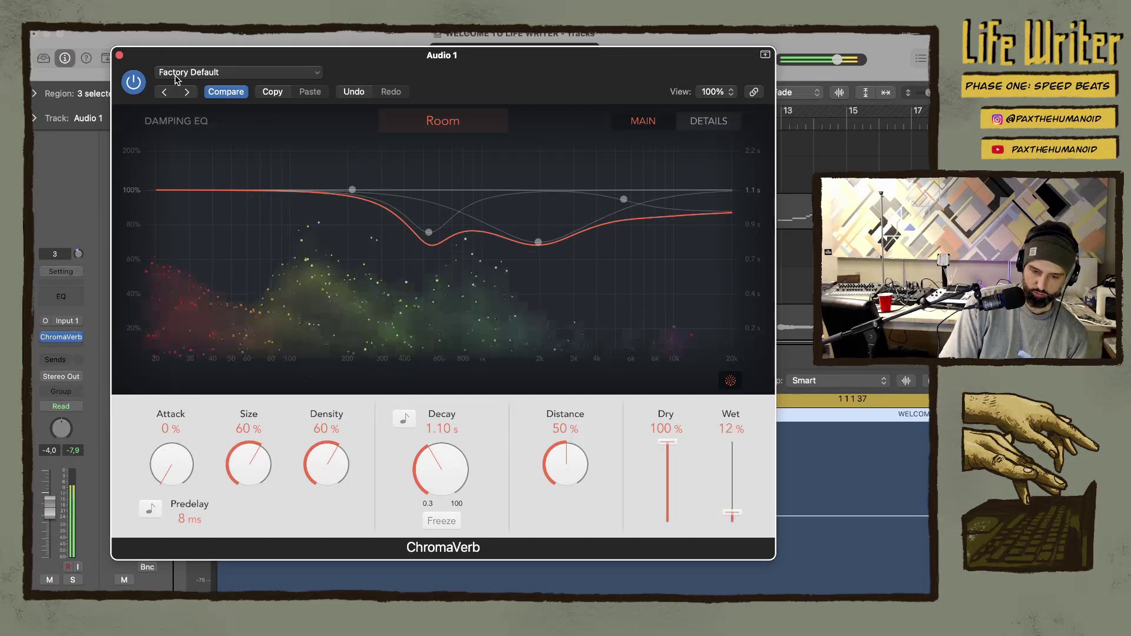
click(119, 56)
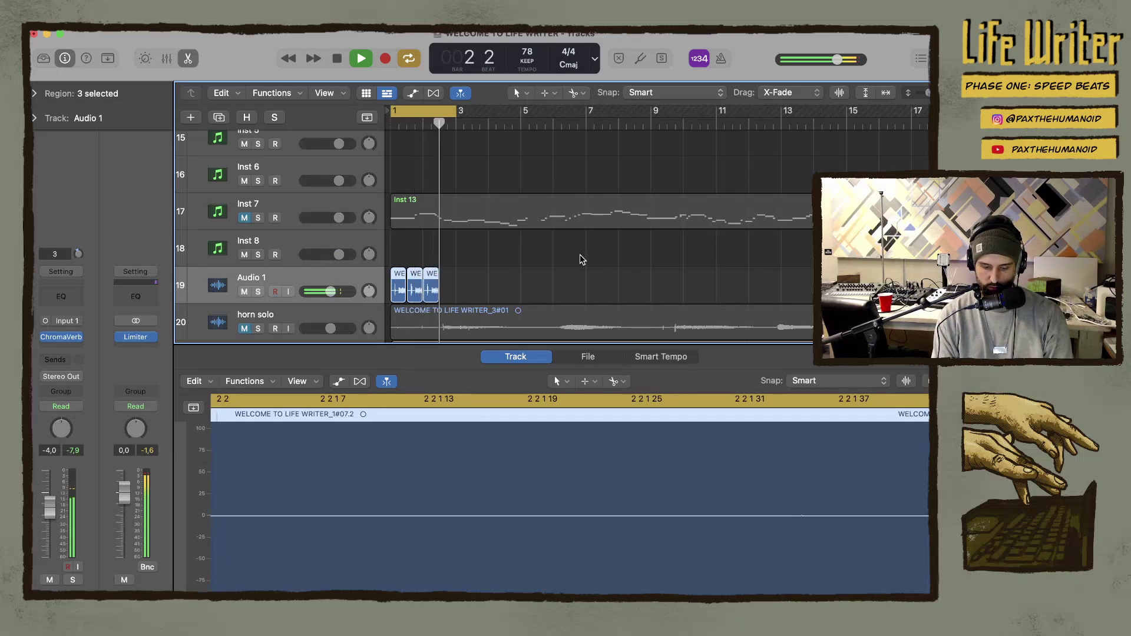
Duplicate the Audio 1 track with its ChromaVerb setup as an empty audio track directly below it
key(z)
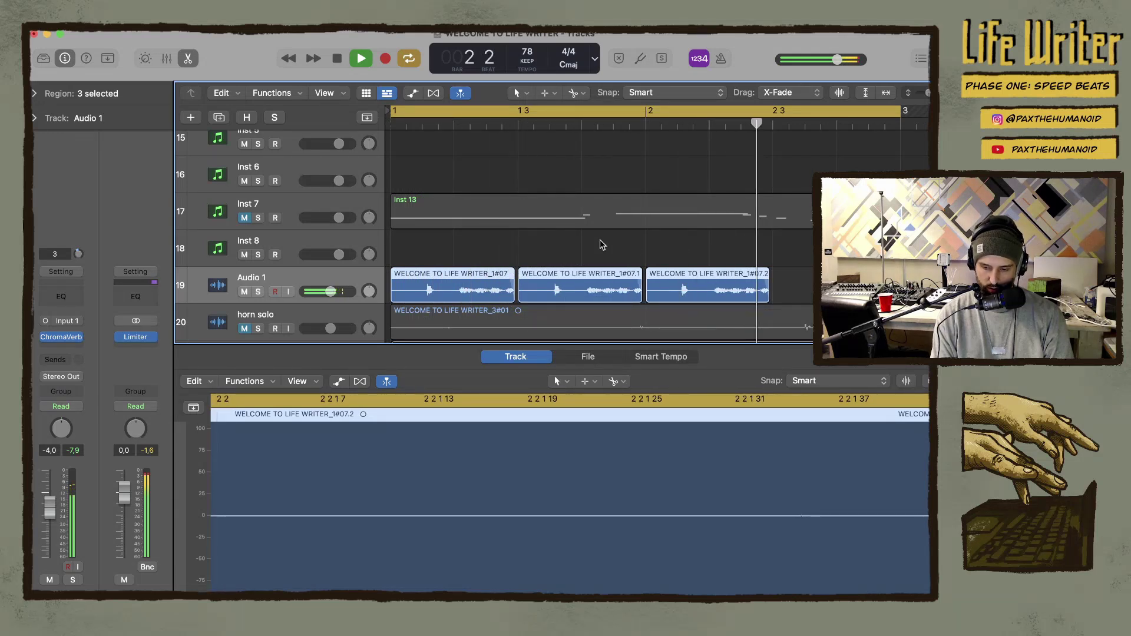
click(421, 240)
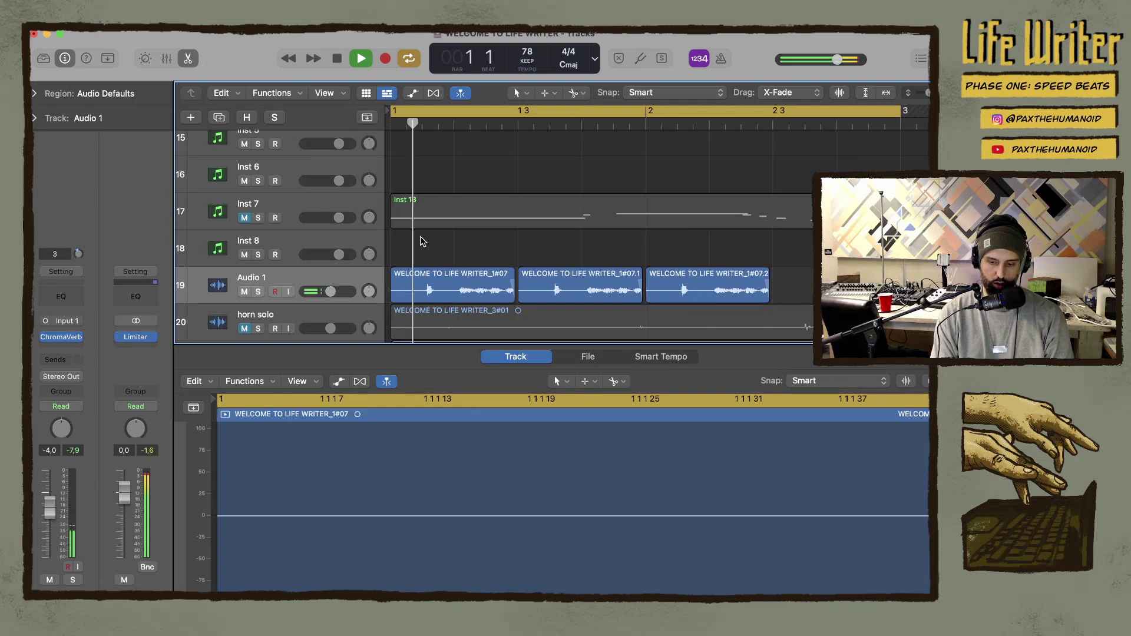
drag(785, 281, 517, 292)
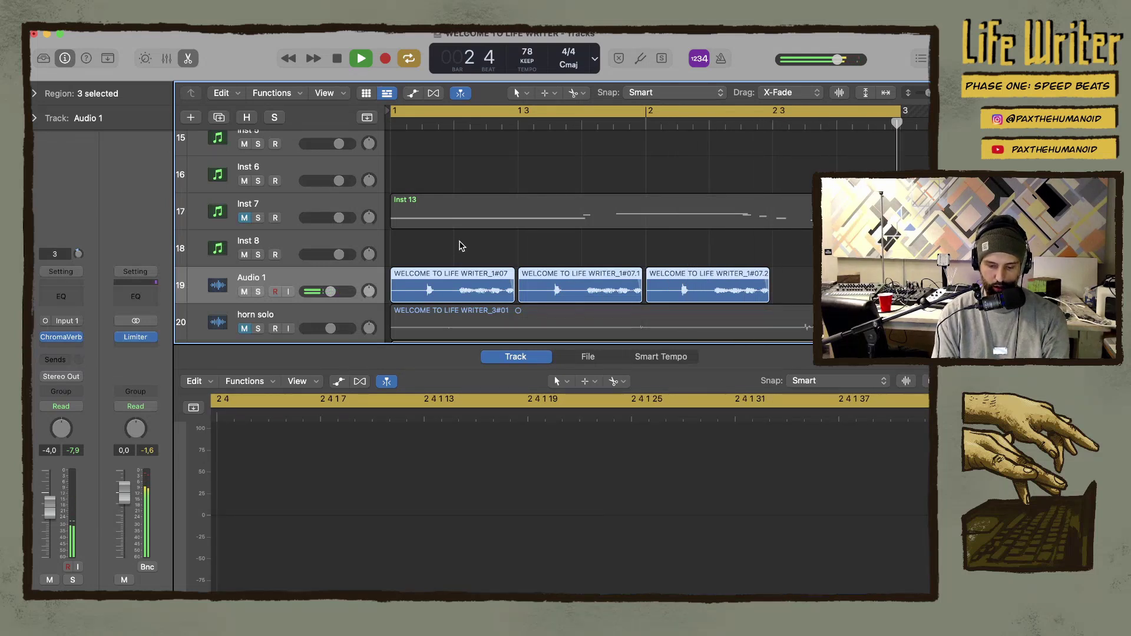
key(super+z)
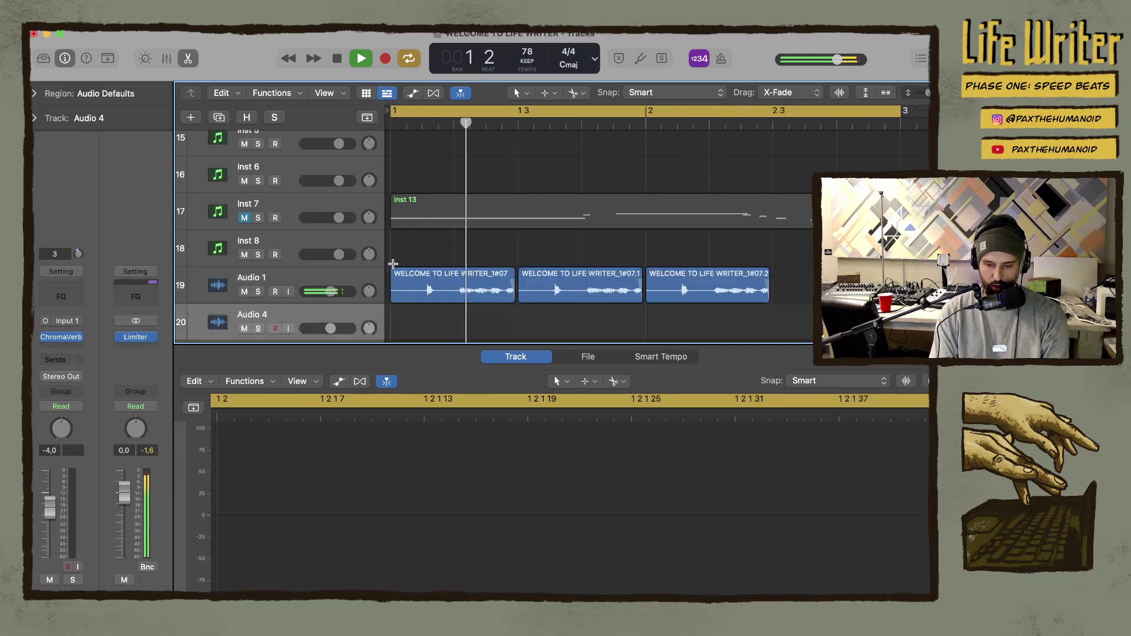
Record-arm Audio 4 and record a take across the two-bar cycle starting at bar 1
key(space)
click(276, 328)
key(r)
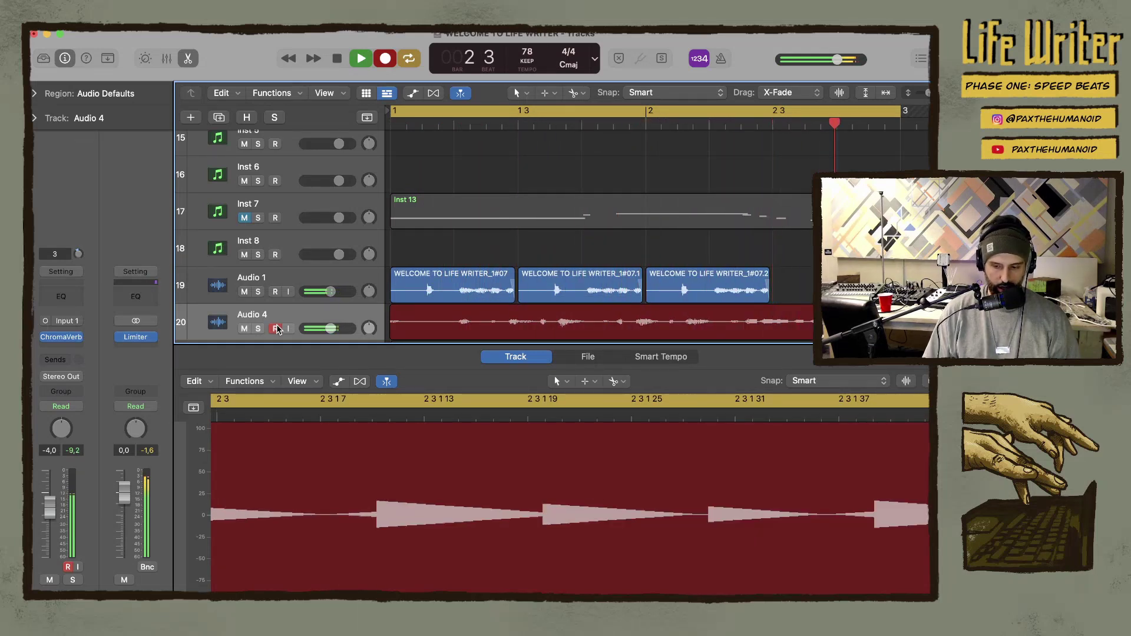
key(space)
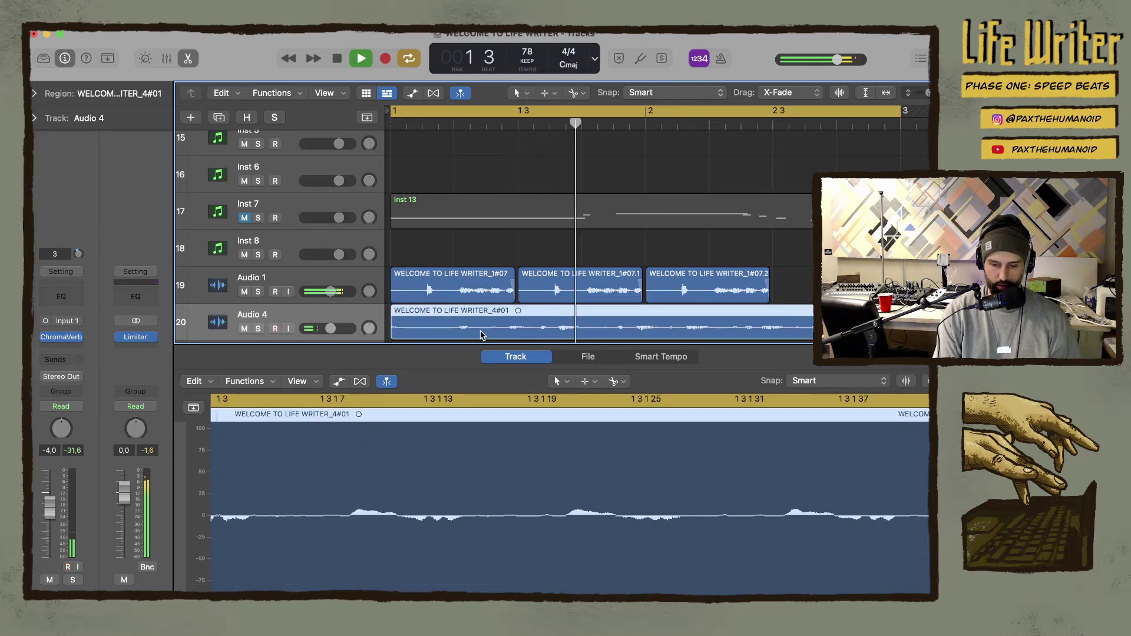
Pan Audio 4 to +13 and Audio 1 to -12, and lower Audio 1's volume to -9.0 dB
scroll(361, 320, down, 3)
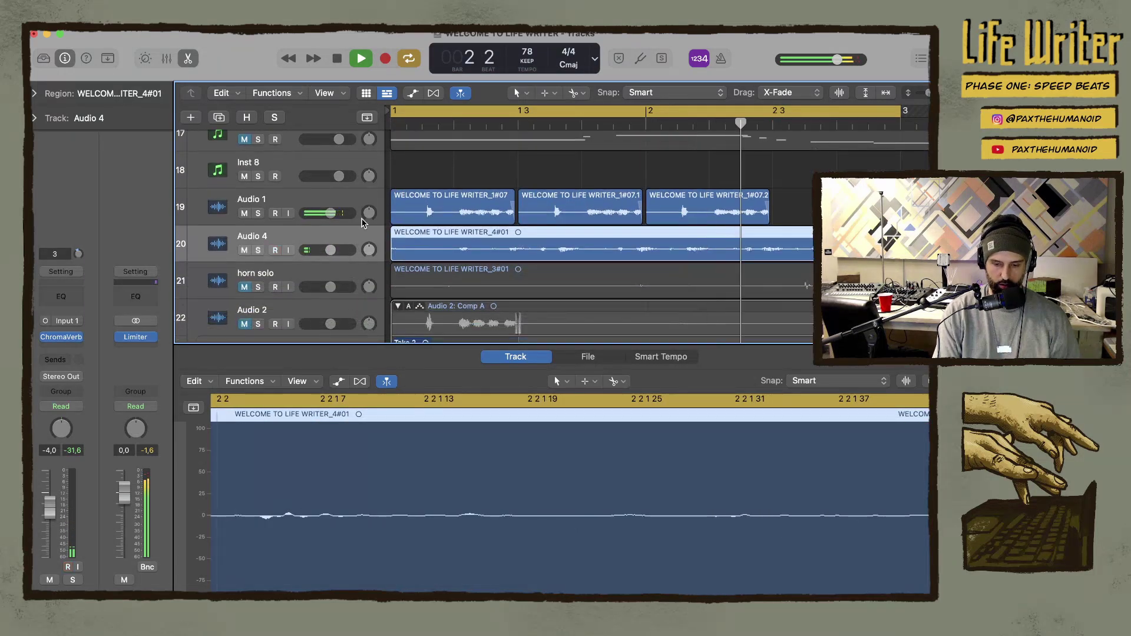
drag(369, 250, 319, 219)
click(318, 223)
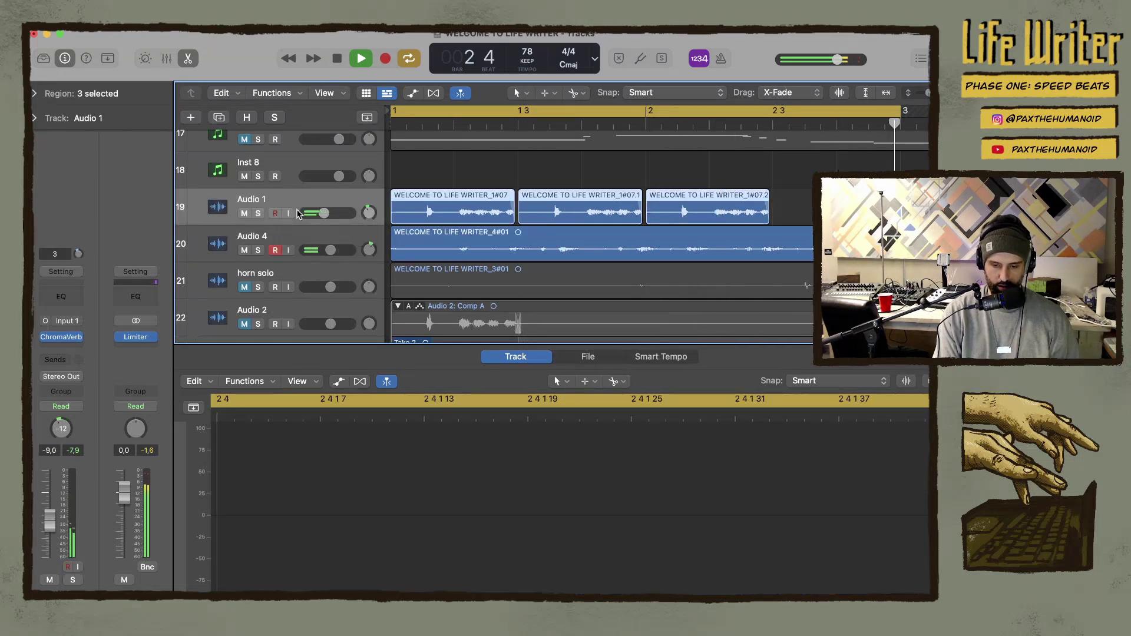
Rename both the Audio 1 and Audio 4 tracks as "yo yeah"
double_click(249, 200)
text(y)
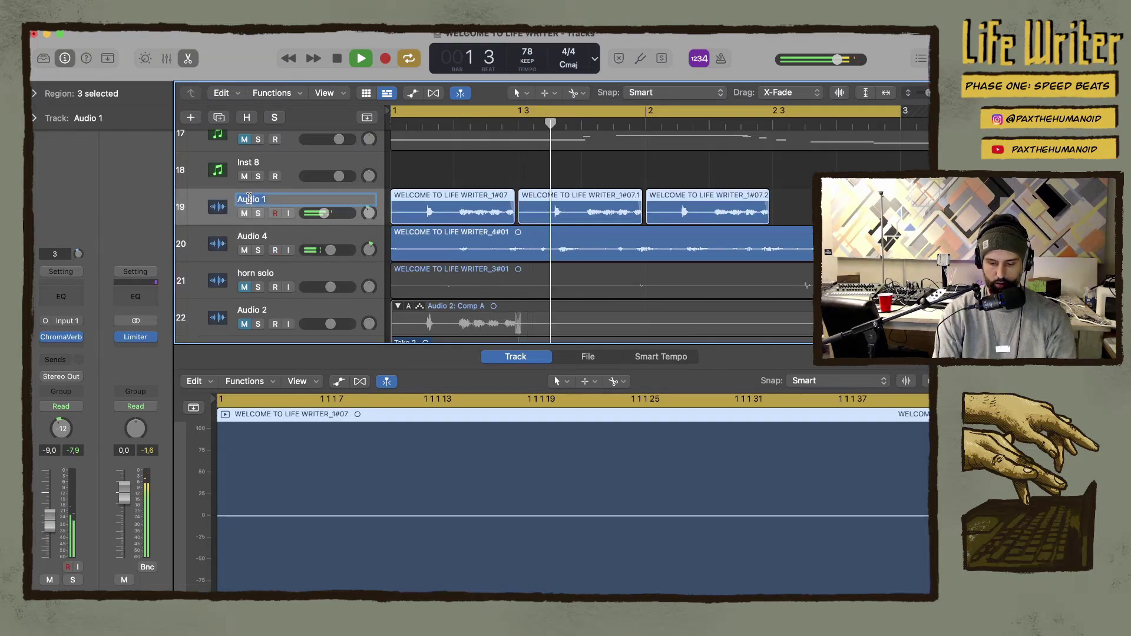
text(o yeah)
key(Return)
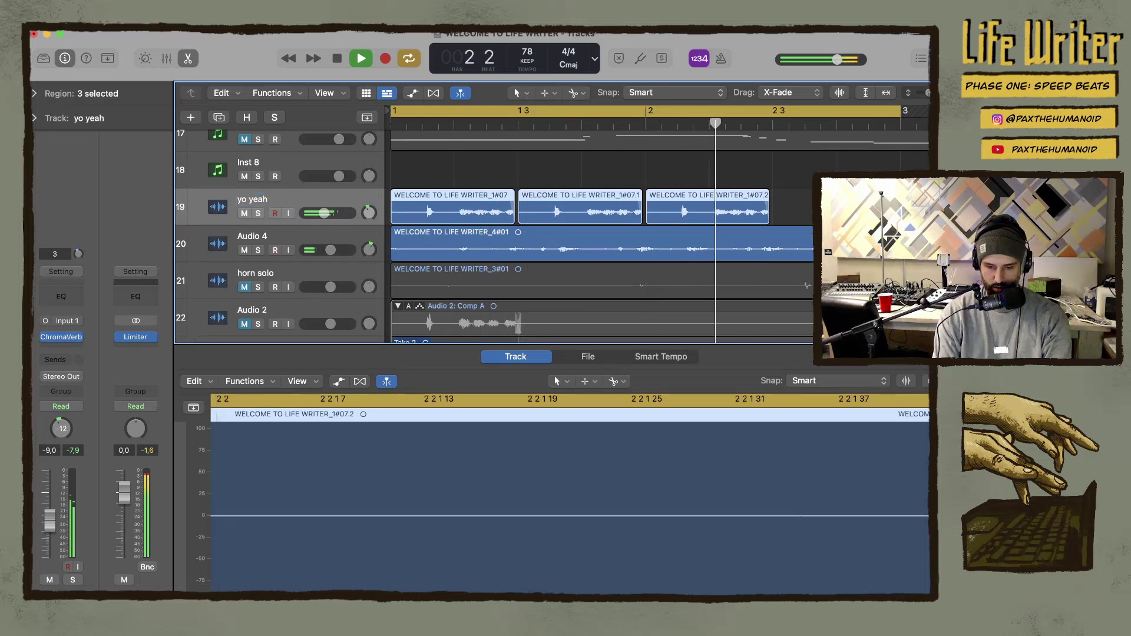
click(242, 236)
text(yo yeah)
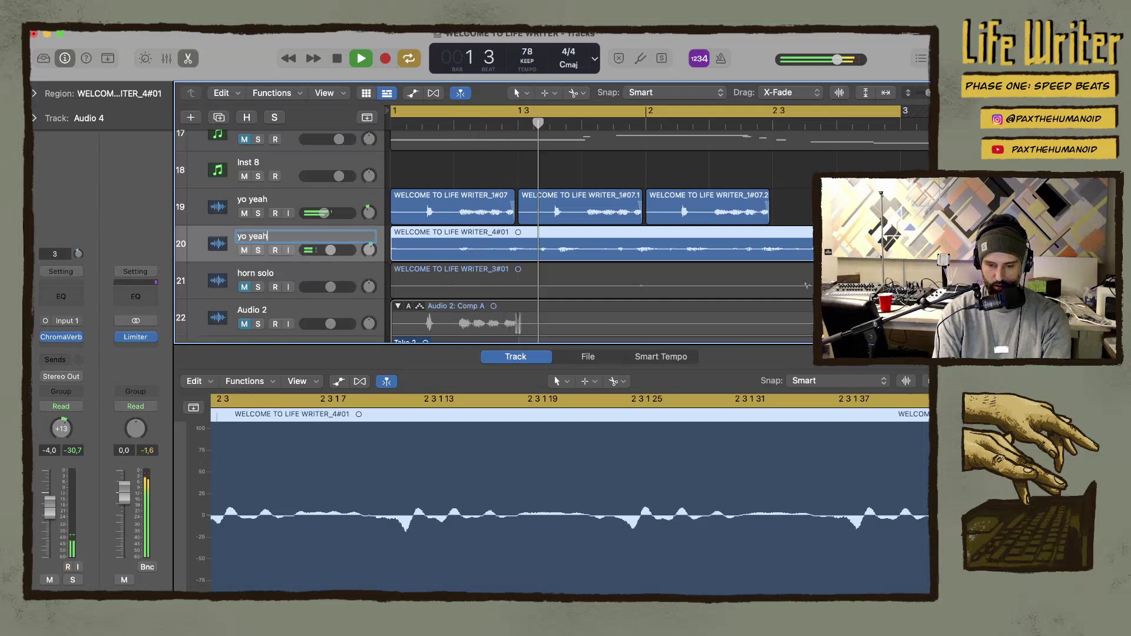
key(Return)
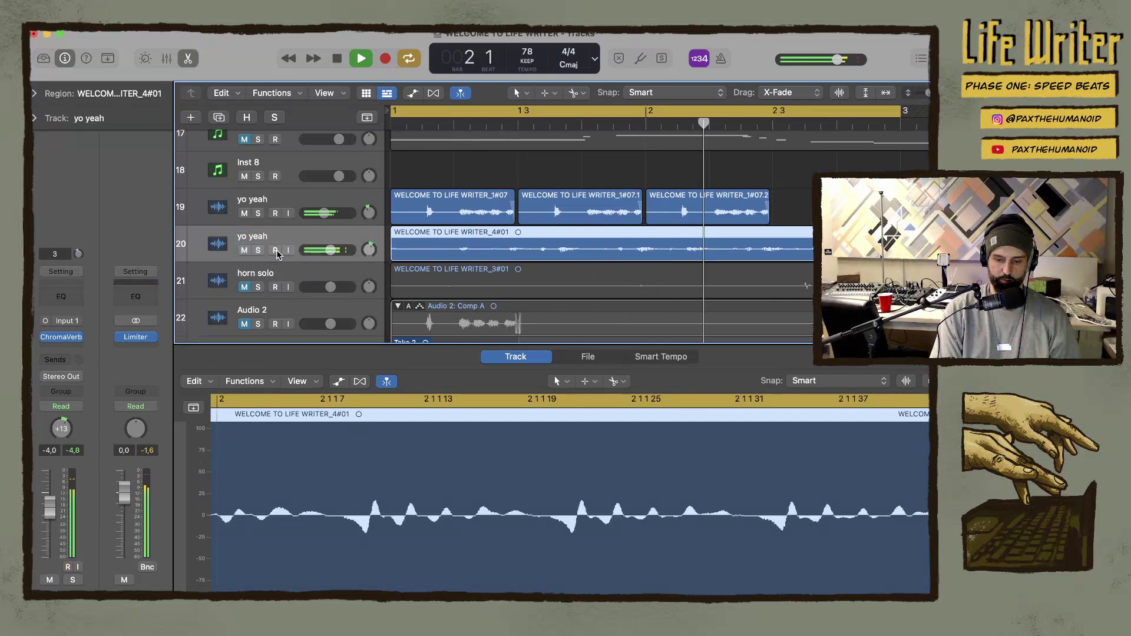
Set the volume of the second "yo yeah" track to -3.7 dB and restart playback
key(space)
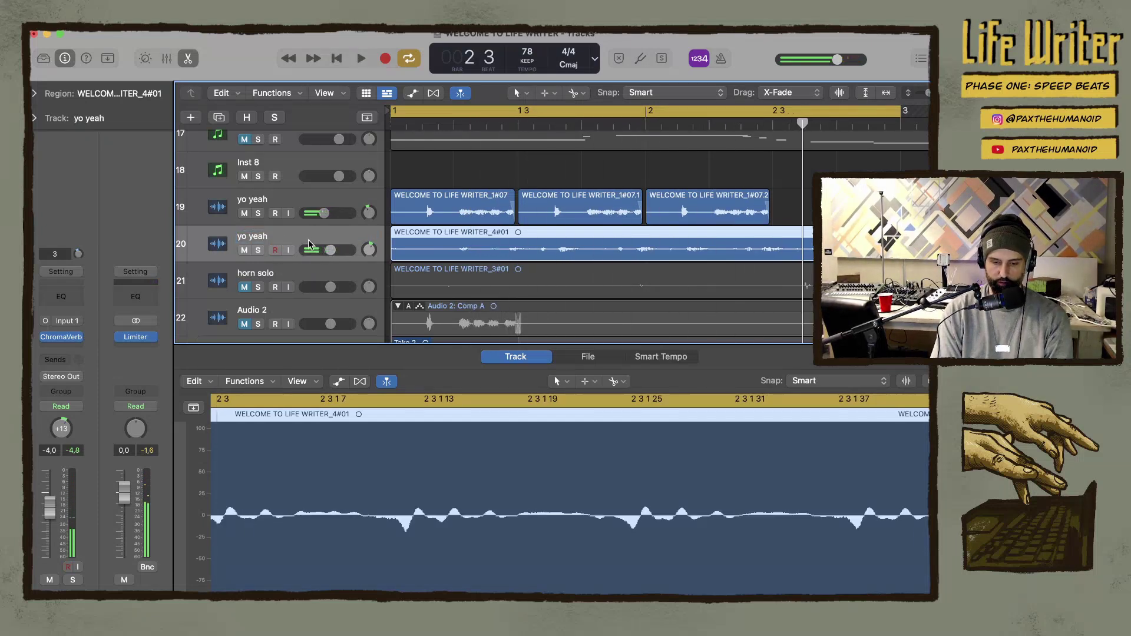
drag(322, 251, 330, 250)
key(space)
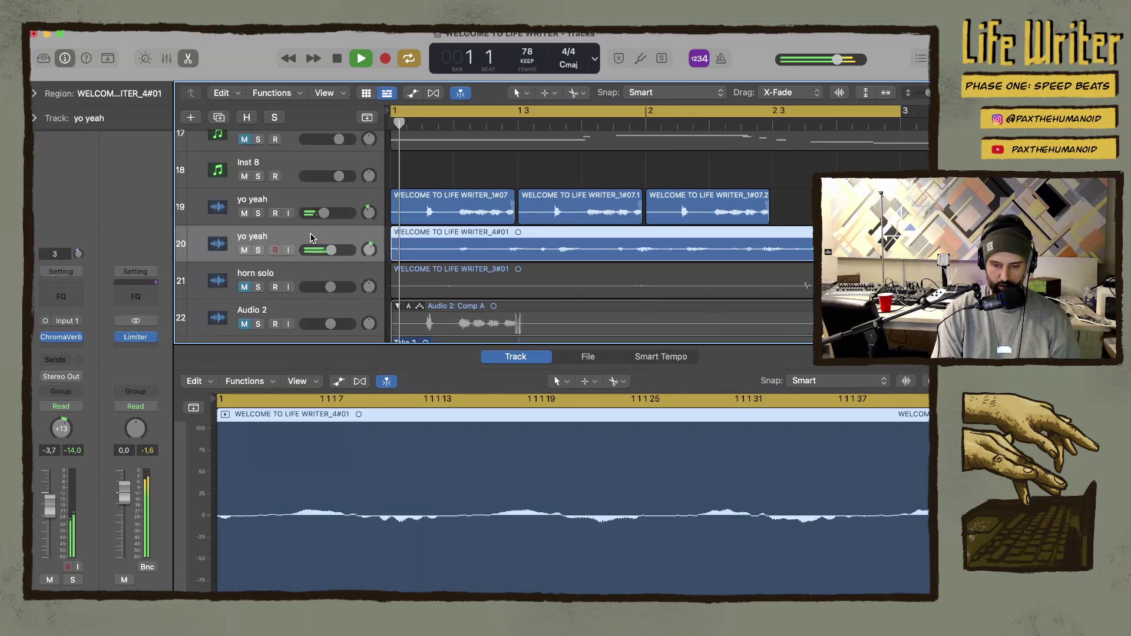
Duplicate the second "yo yeah" track, record-arm the copy and record a take on it from about beat 3 of bar 1
key(super+d)
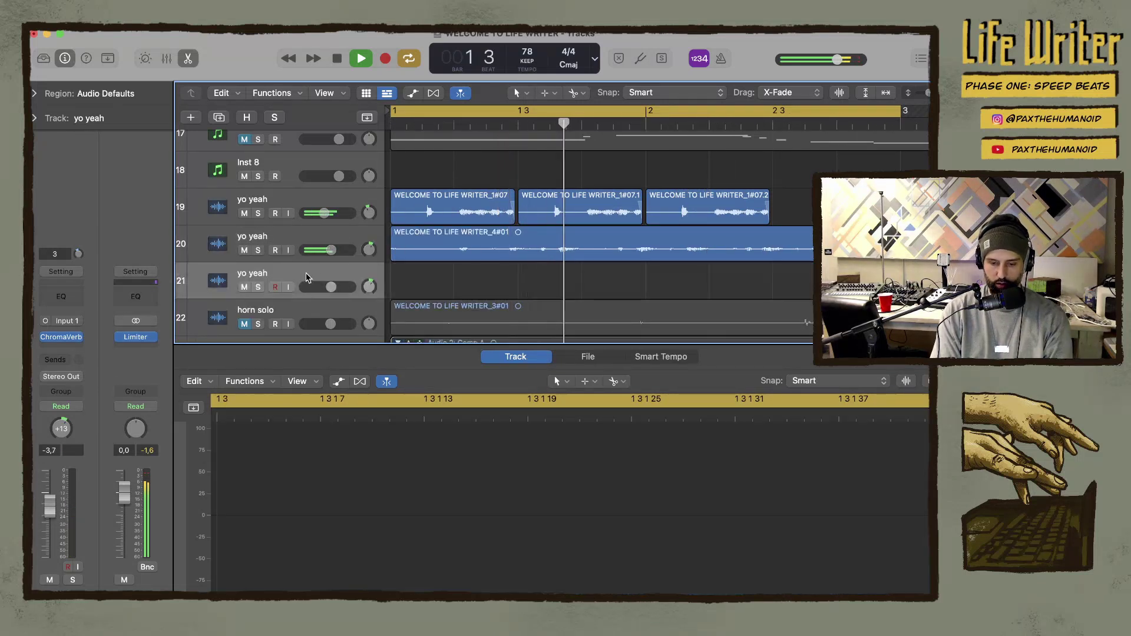
click(275, 287)
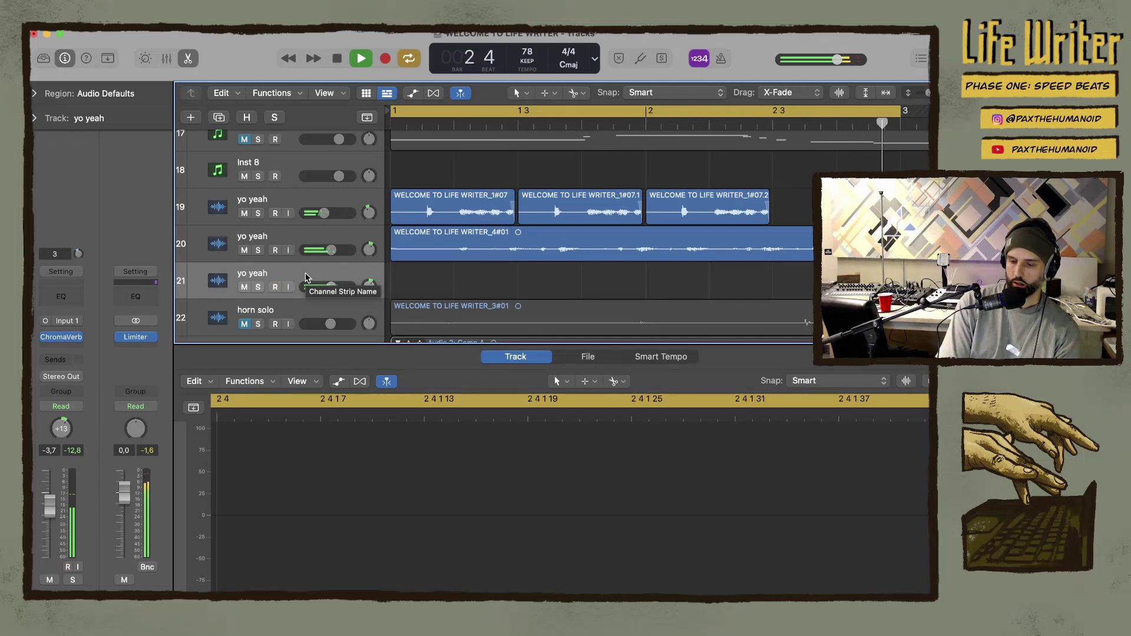
key(r)
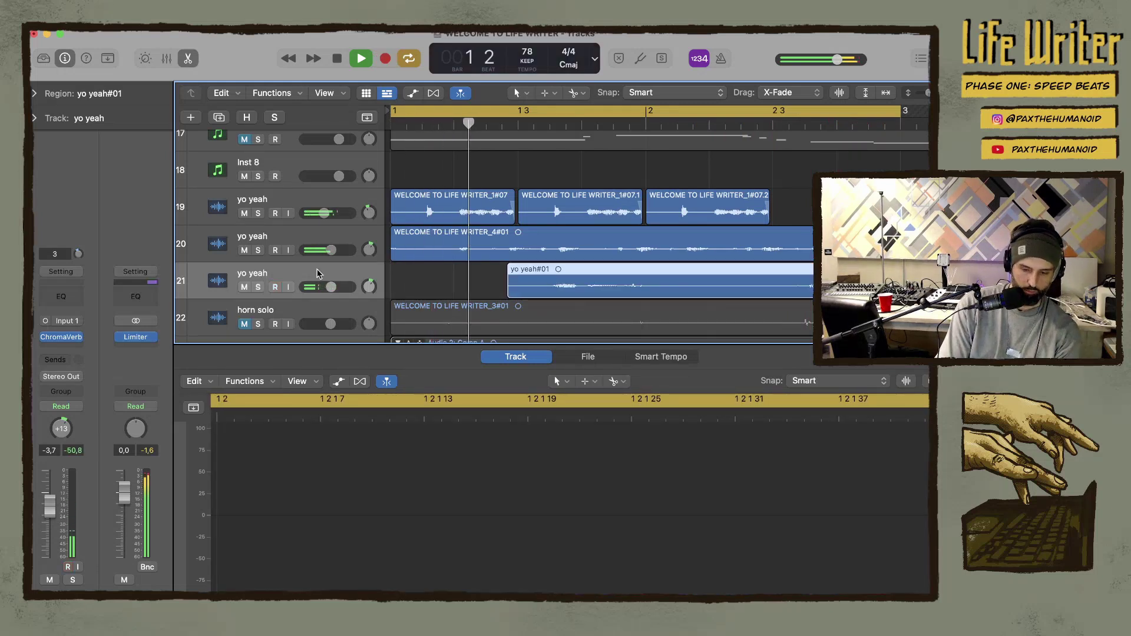
Pan the third "yo yeah" track to -15 and replay the cycle from the start
mouse_move(369, 288)
drag(369, 289, 306, 286)
key(space)
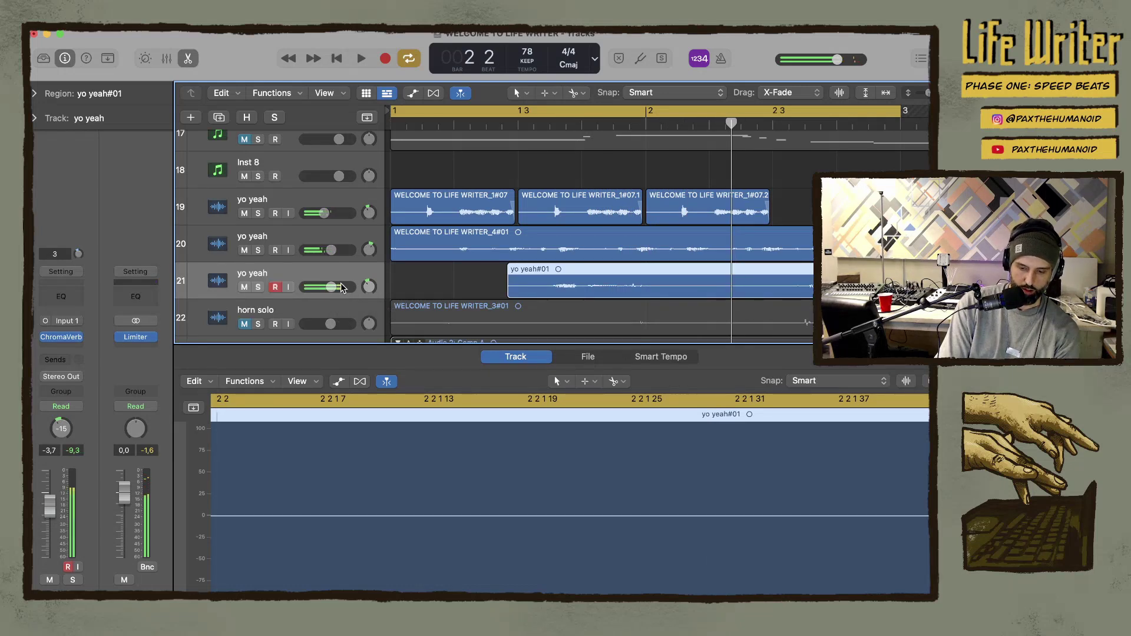
key(space)
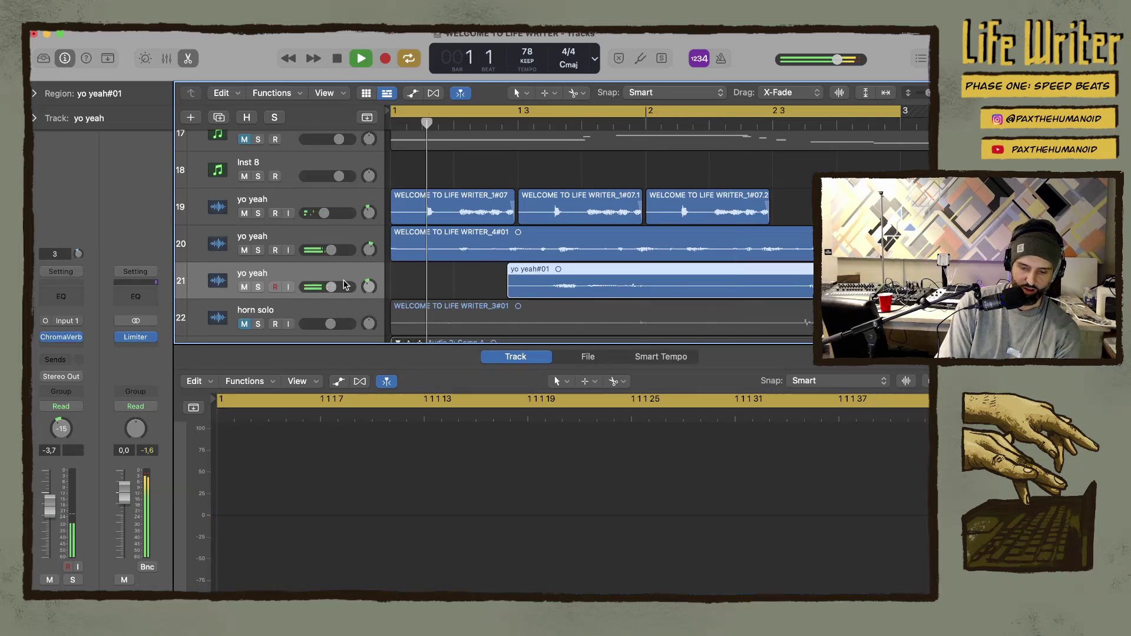
Raise the volume of the third "yo yeah" track to -2.3 dB
drag(332, 287, 339, 288)
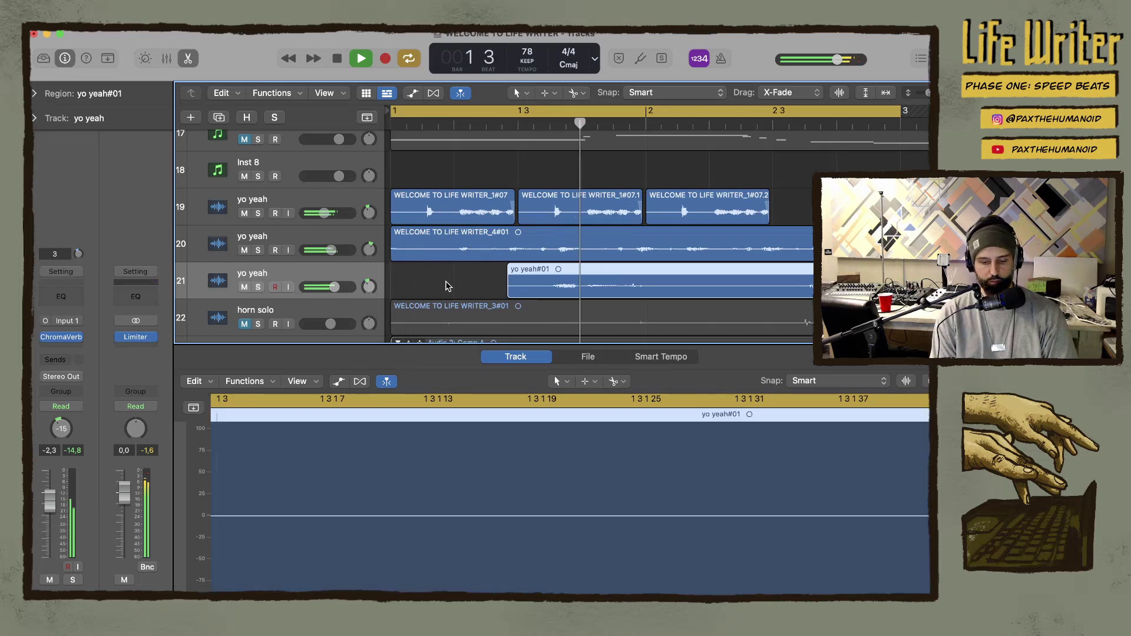
Try to shift all regions of the project two bars later so the arrangement starts at bar 3
scroll(445, 284, down, 5)
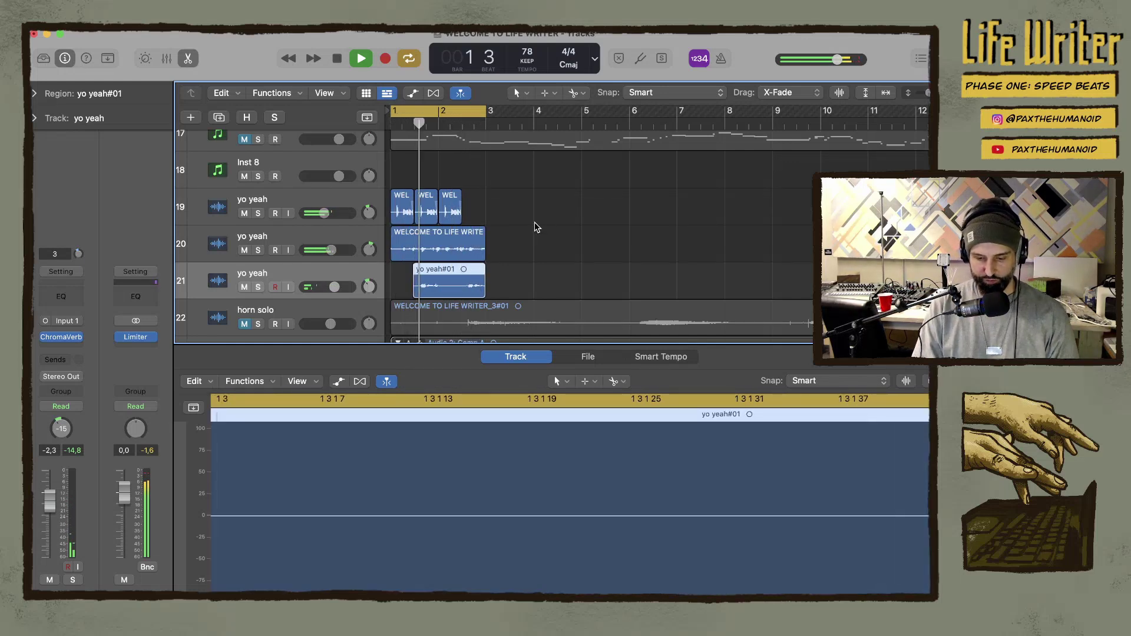
ctrl+alt+click(536, 224)
ctrl+alt+click(535, 224)
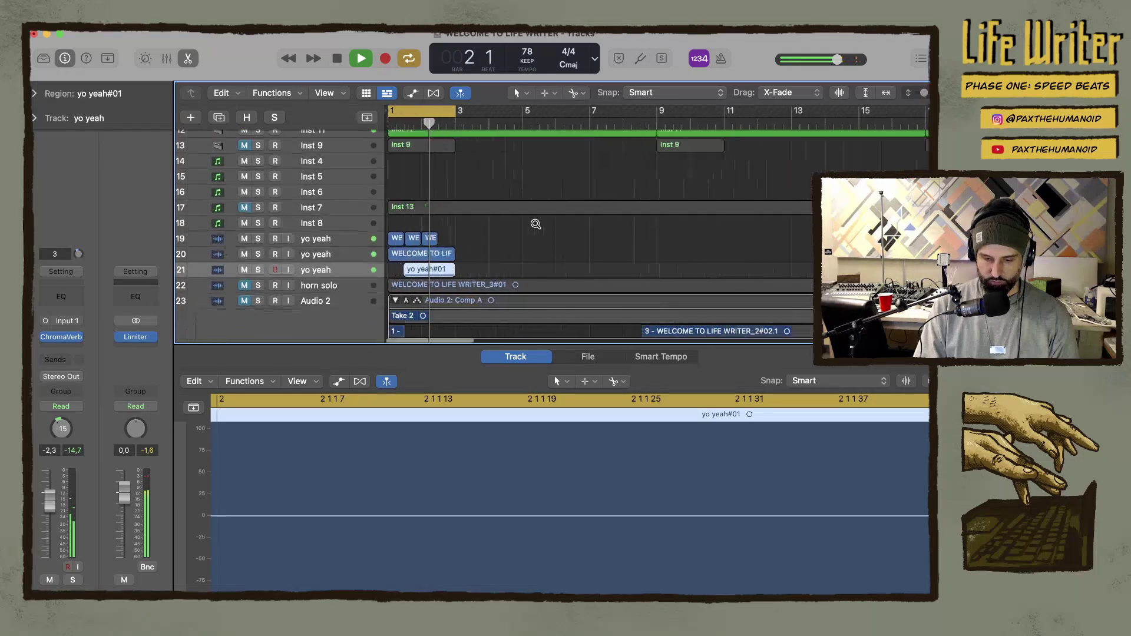
scroll(536, 223, up, 10)
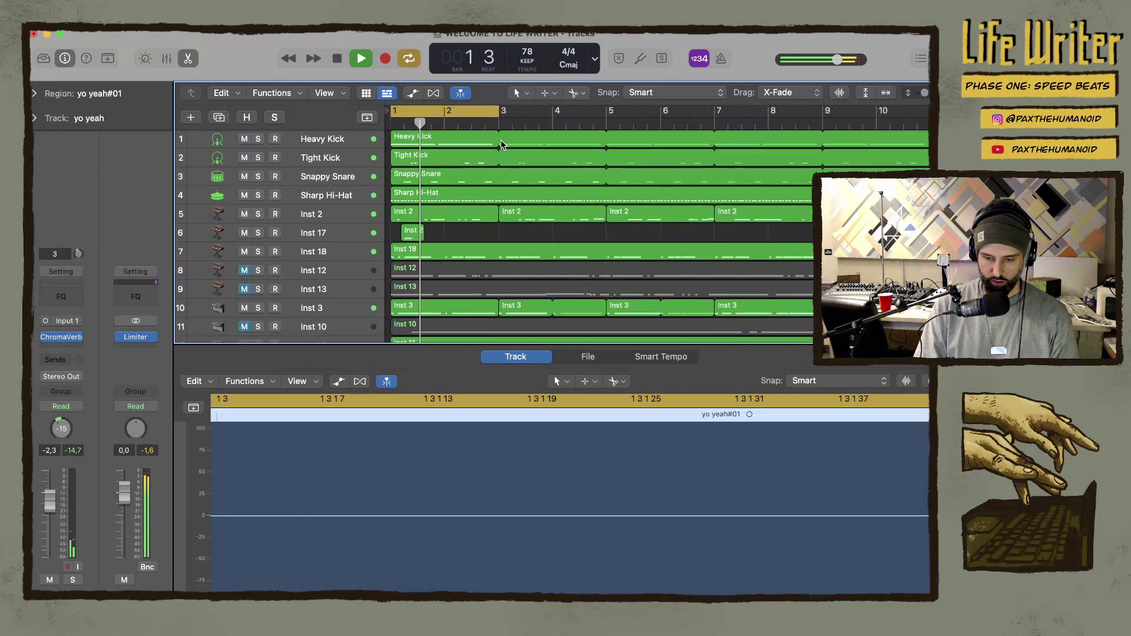
click(404, 140)
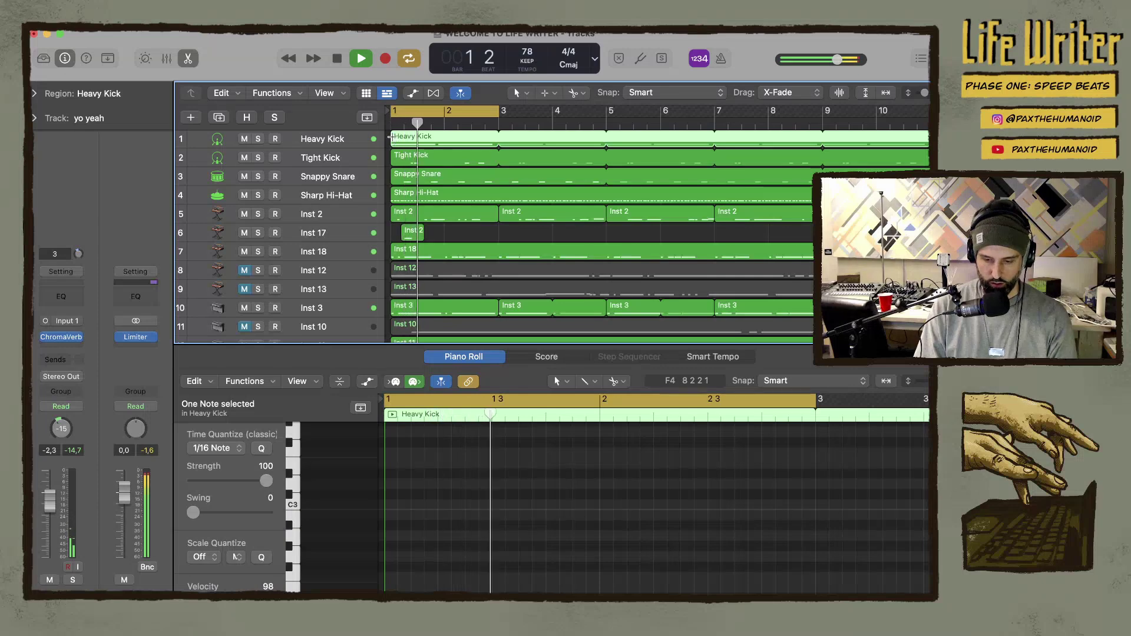
key(super+a)
drag(404, 140, 513, 139)
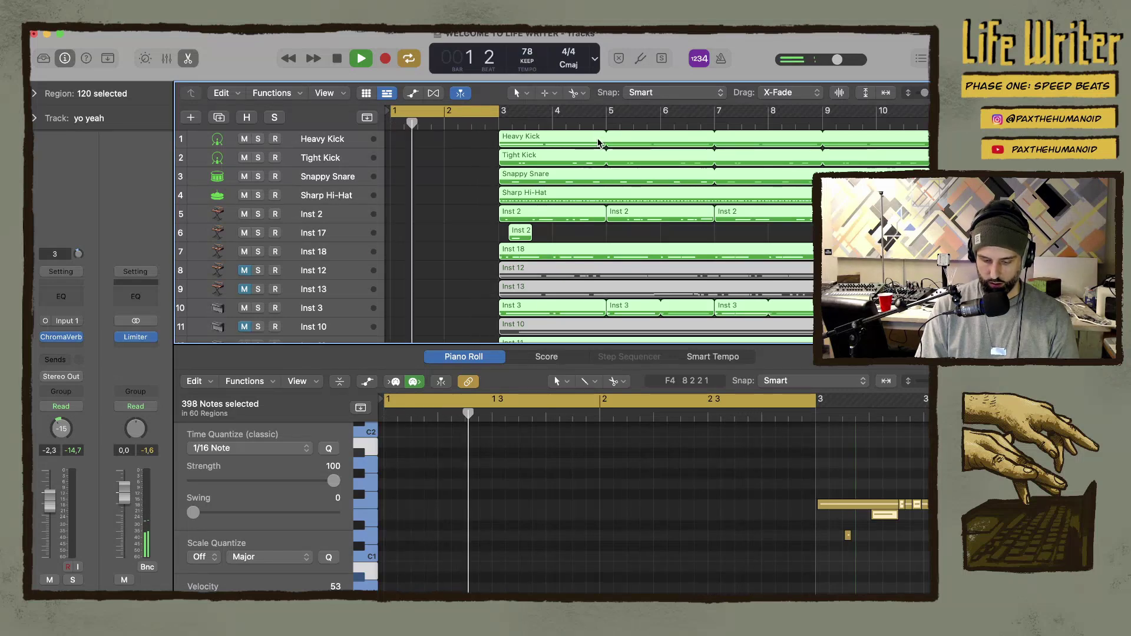
Try to copy all the selected regions from bar 3 back to bar 1
key(super+Left)
key(super+Left)
key(super+Left)
key(super+Right)
key(super+Right)
key(super+Right)
key(z)
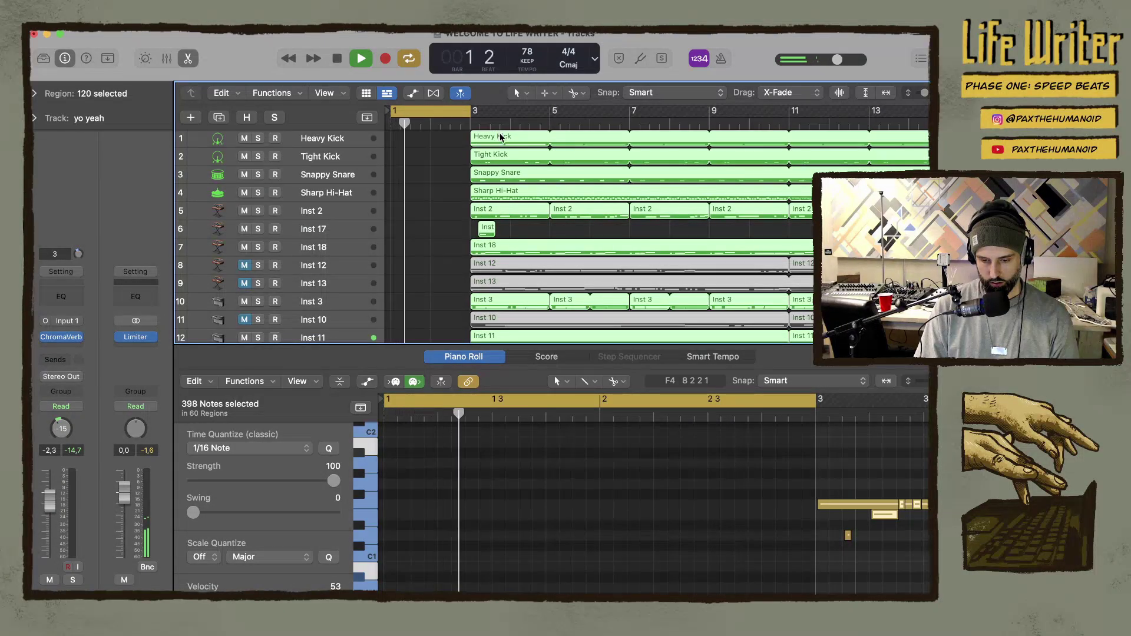
drag(500, 137, 421, 137)
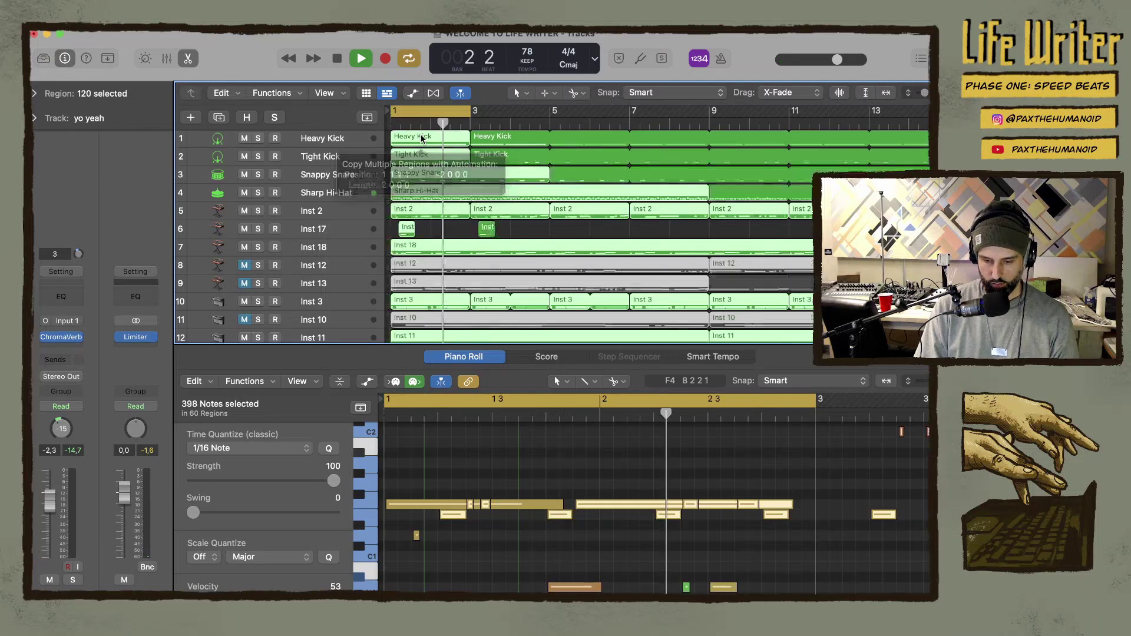
Undo the copying and the two-bar shift of all regions
click(544, 172)
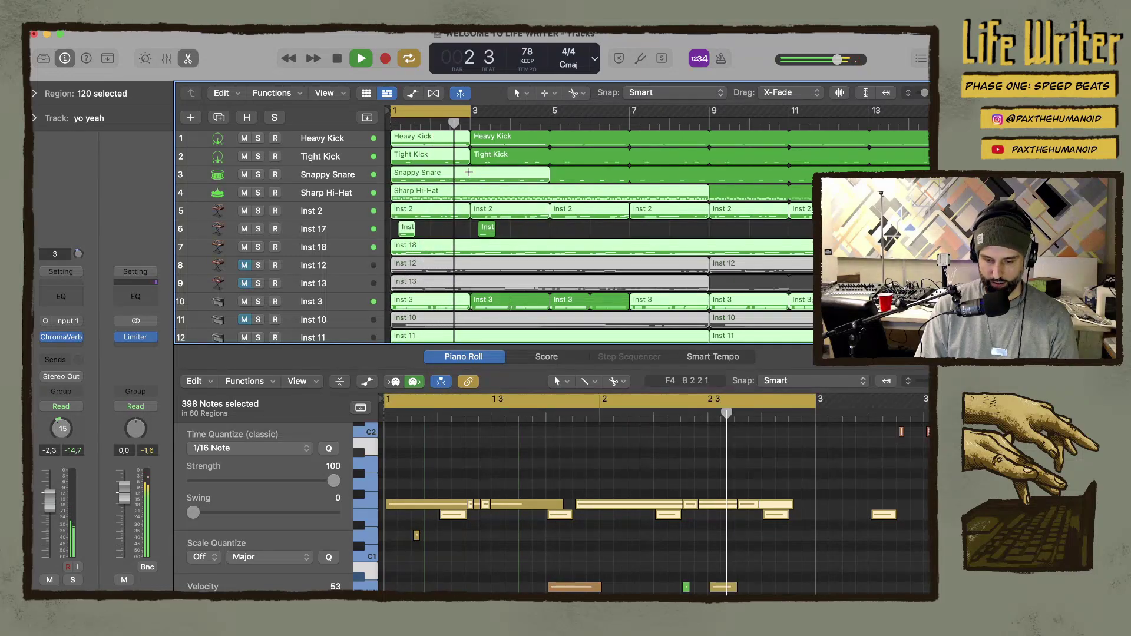
key(Delete)
key(Delete)
key(super+z)
key(super+z)
Lower the volume of the third "yo yeah" track to -7.0 dB
scroll(501, 198, down, 10)
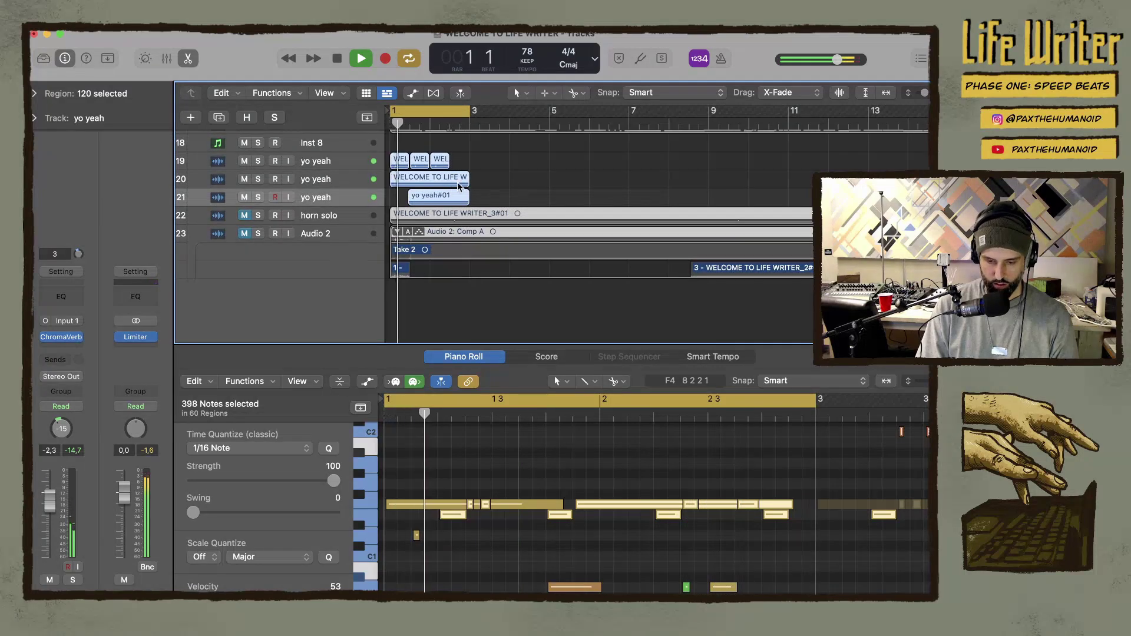
scroll(551, 172, up, 3)
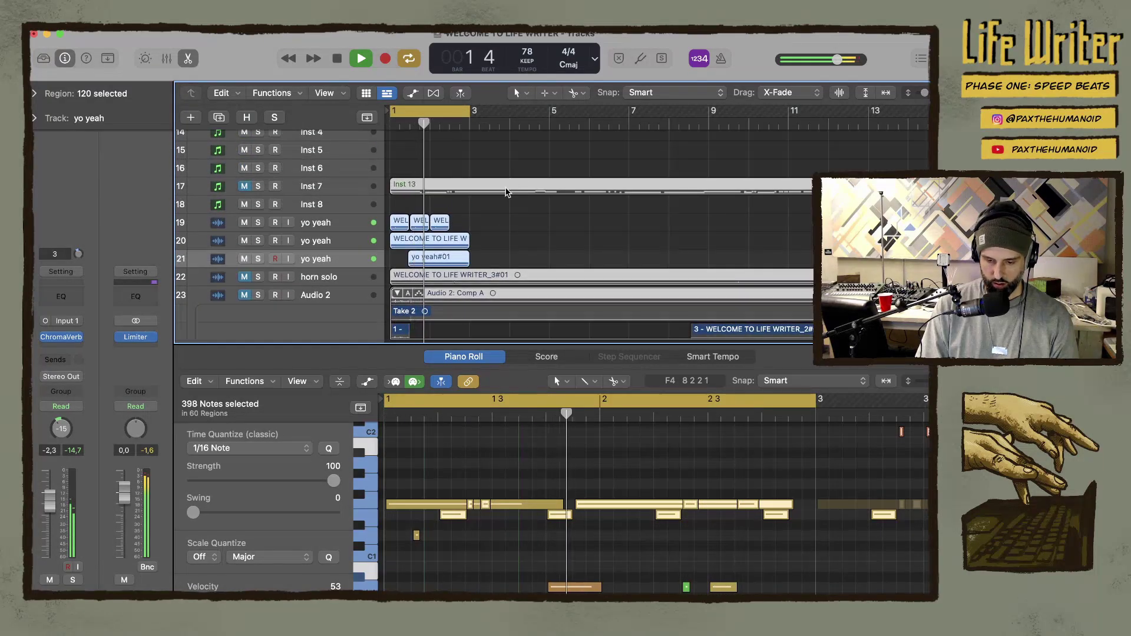
scroll(494, 230, up, 2)
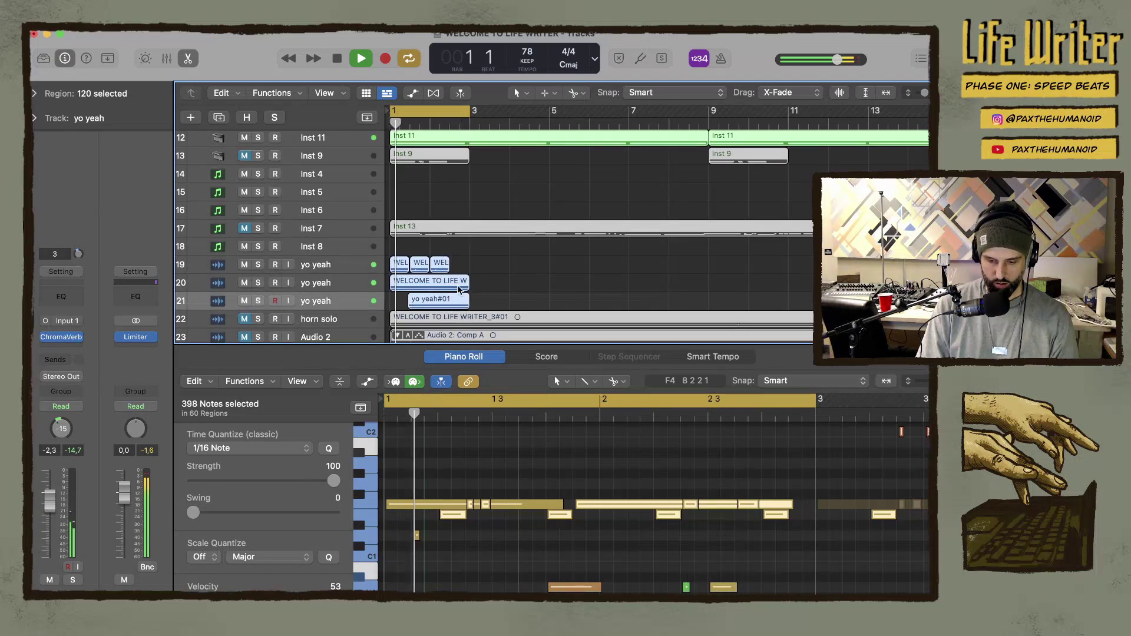
click(290, 303)
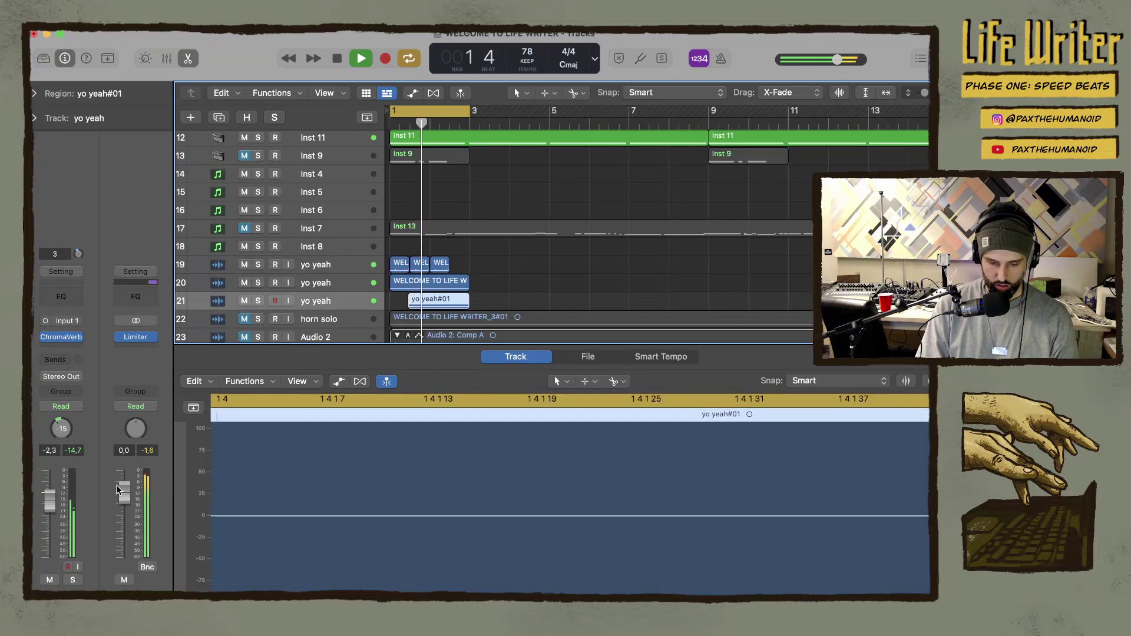
drag(43, 504, 44, 521)
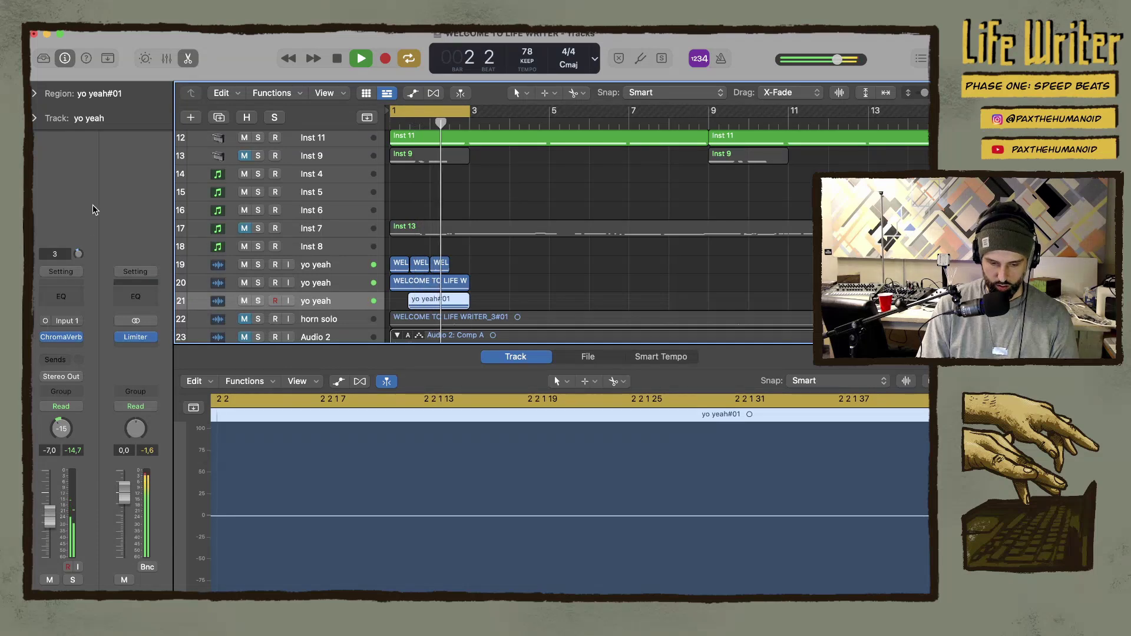
Add a Channel EQ to the third "yo yeah" track with the high shelf at 660 Hz and -10.8 dB
click(58, 304)
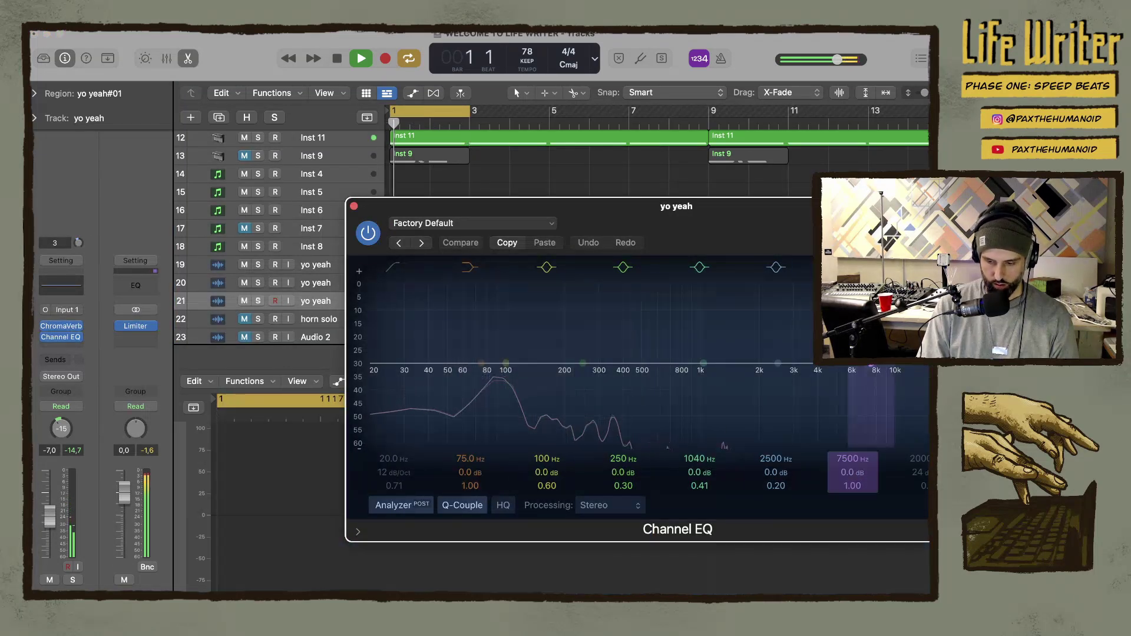
drag(871, 366, 662, 385)
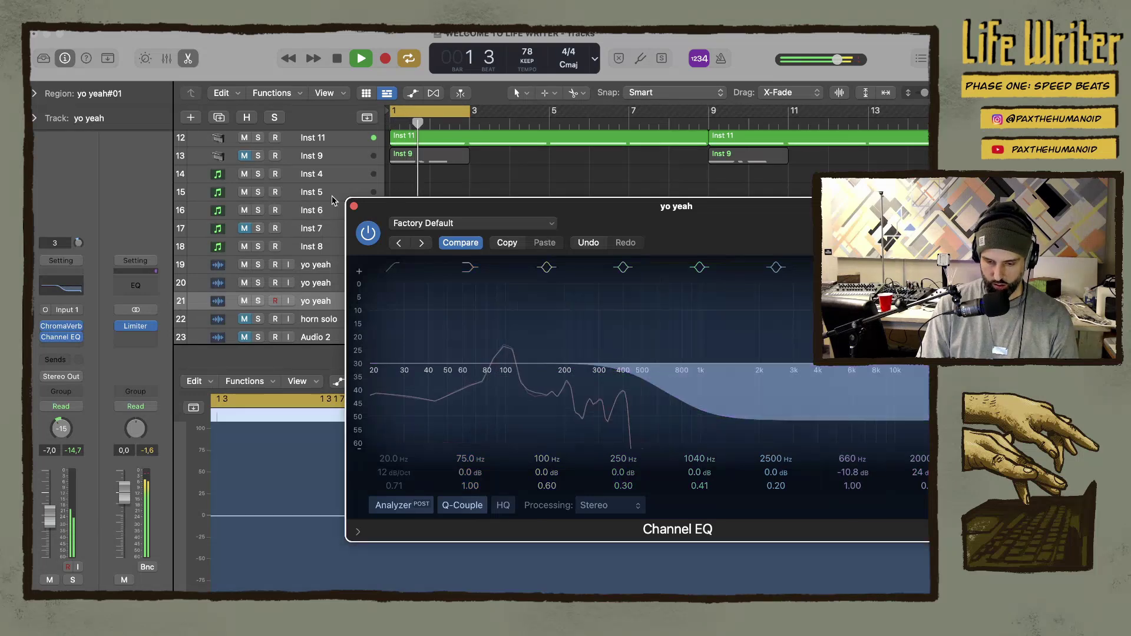
click(354, 206)
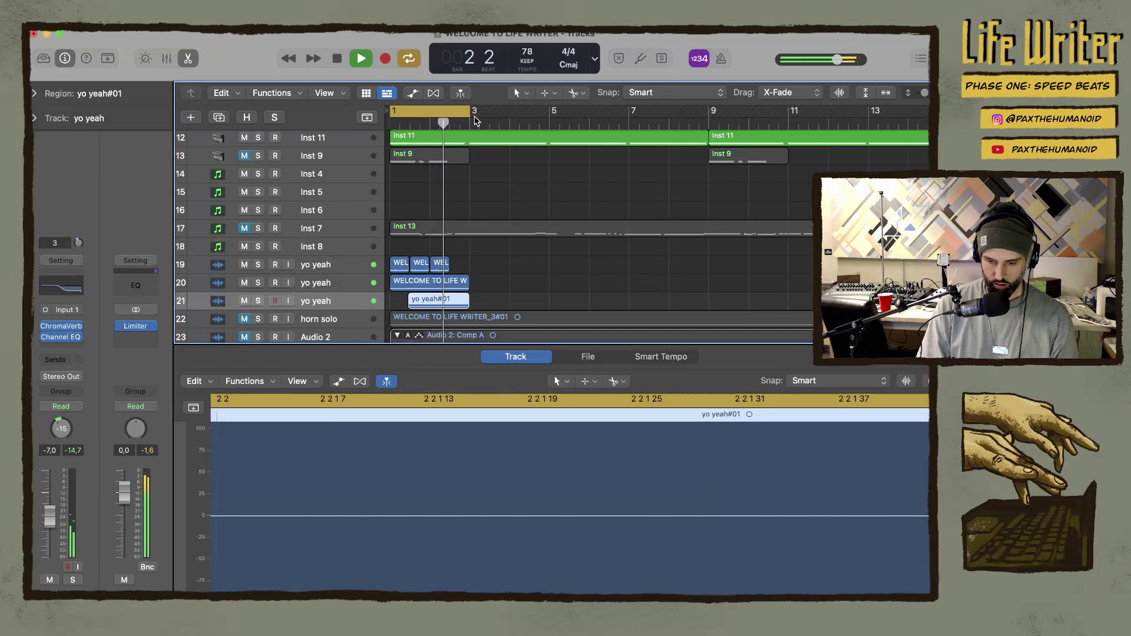
Extend the cycle to bar 11 and copy the two-bar "yo yeah" regions on all three tracks to bars 3, 5 and 7
drag(469, 112, 791, 139)
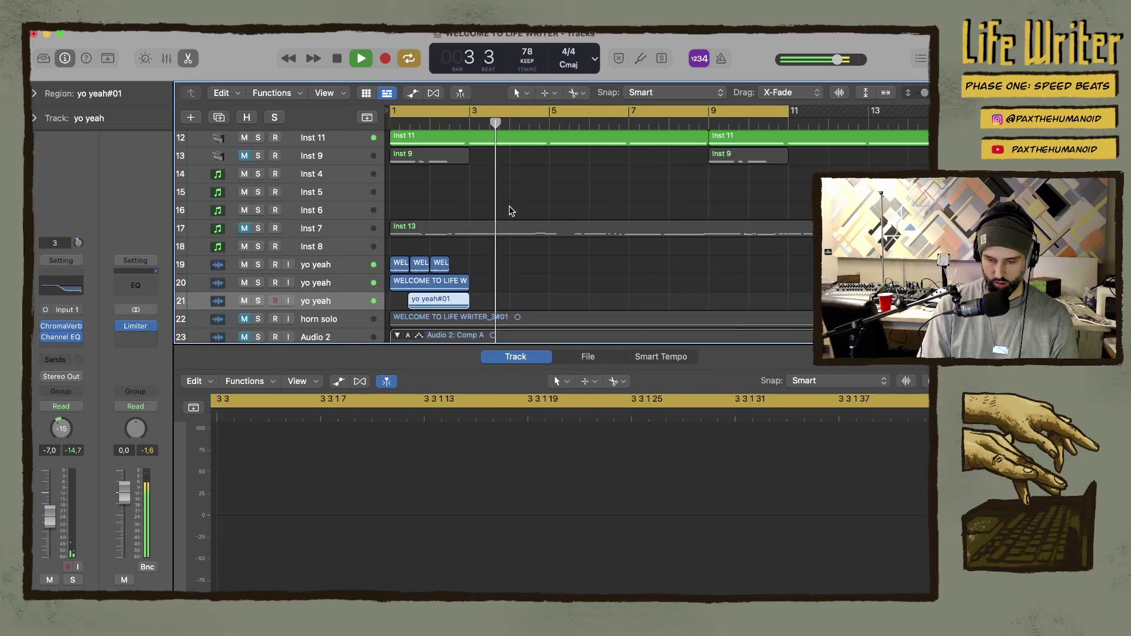
scroll(510, 211, down, 5)
drag(487, 223, 638, 187)
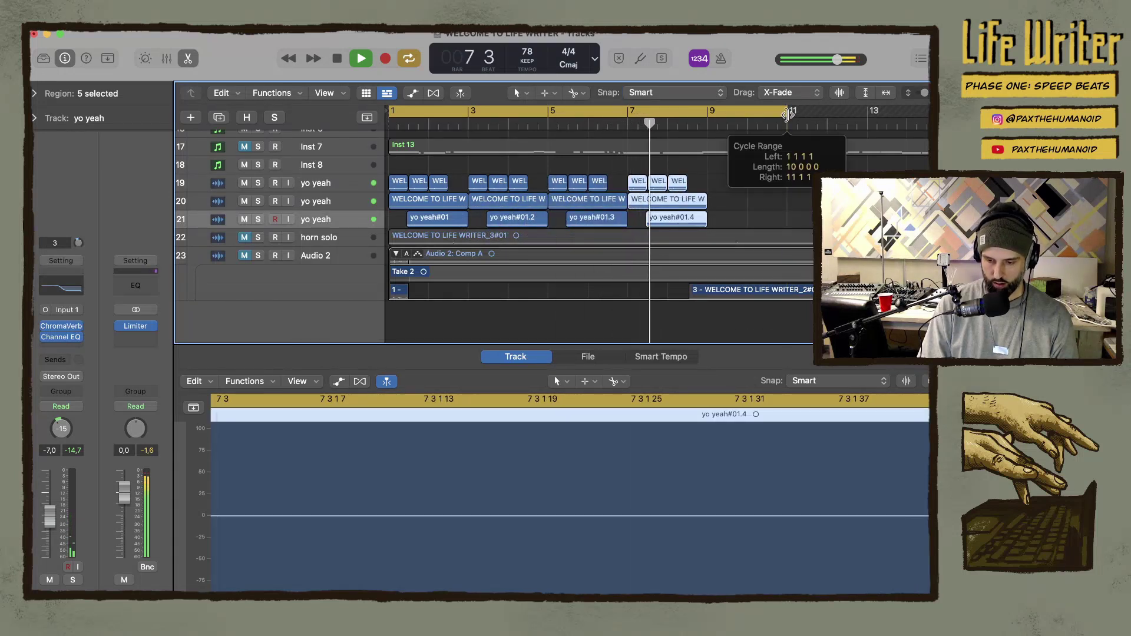
Delete the copied "yo yeah" regions from bar 3 onward on all three tracks
click(321, 184)
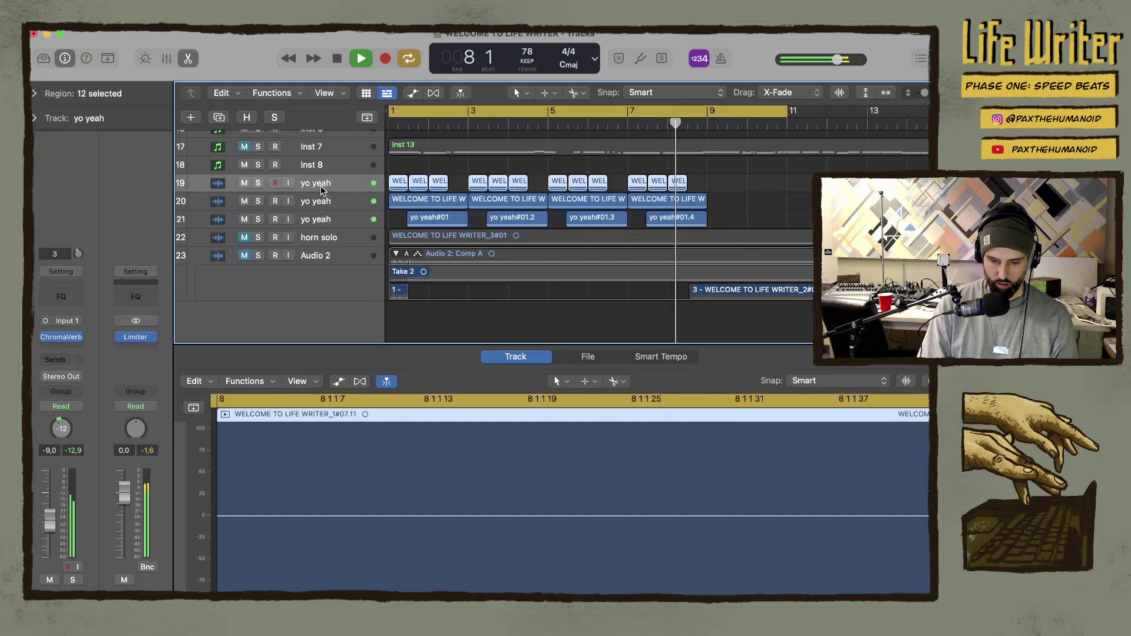
drag(710, 171, 481, 223)
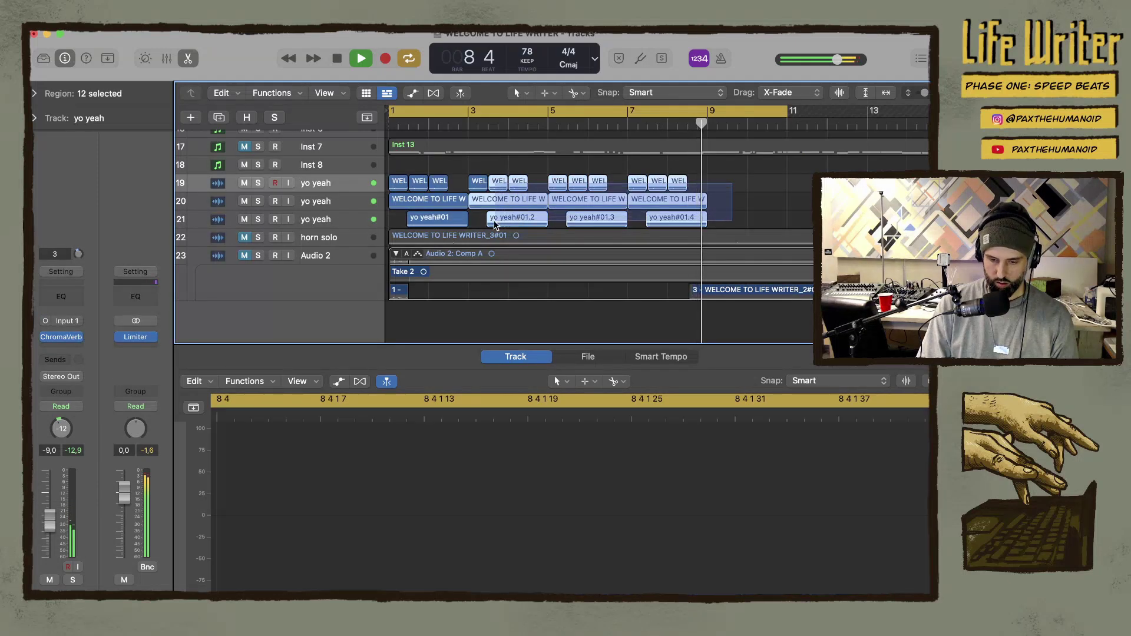
key(Delete)
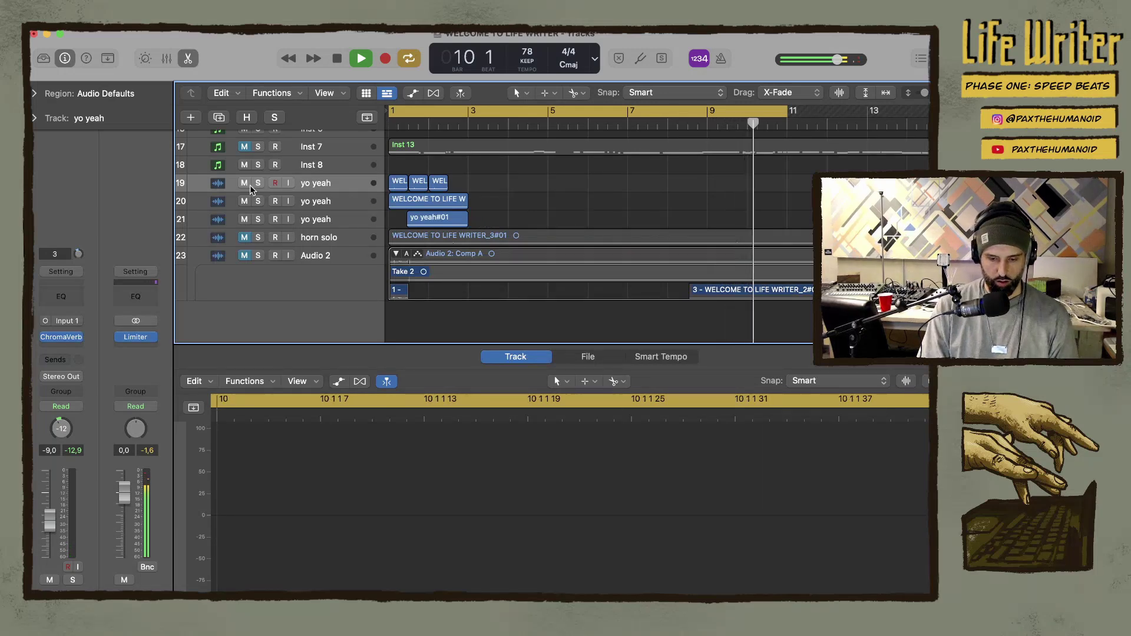
Mute all three "yo yeah" tracks and extend the cycle range to bar 33
drag(244, 182, 244, 219)
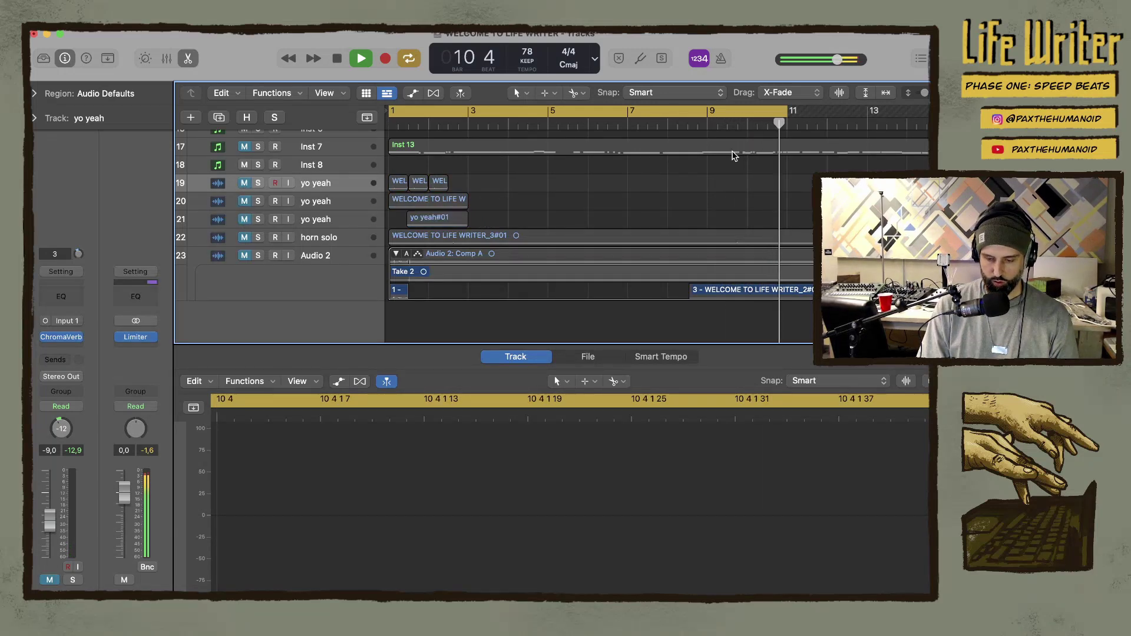
key(super+Left)
key(super+Left)
key(super+Left)
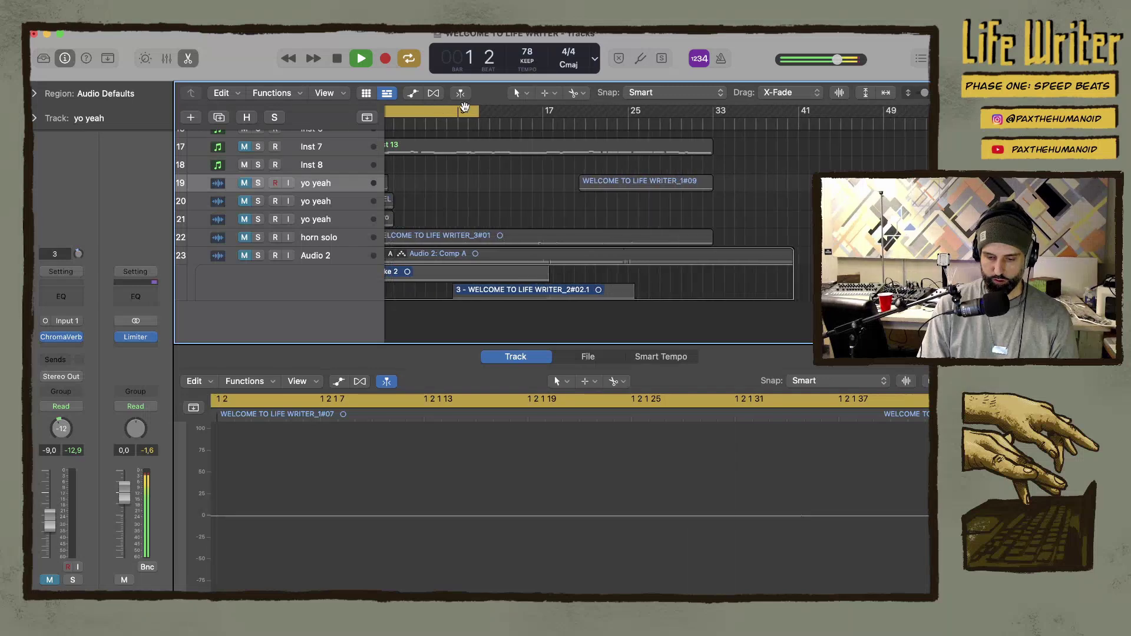
drag(485, 114, 718, 148)
Play through the extended cycle and set the stereo output channel's volume to -0.8 dB
scroll(672, 197, up, 8)
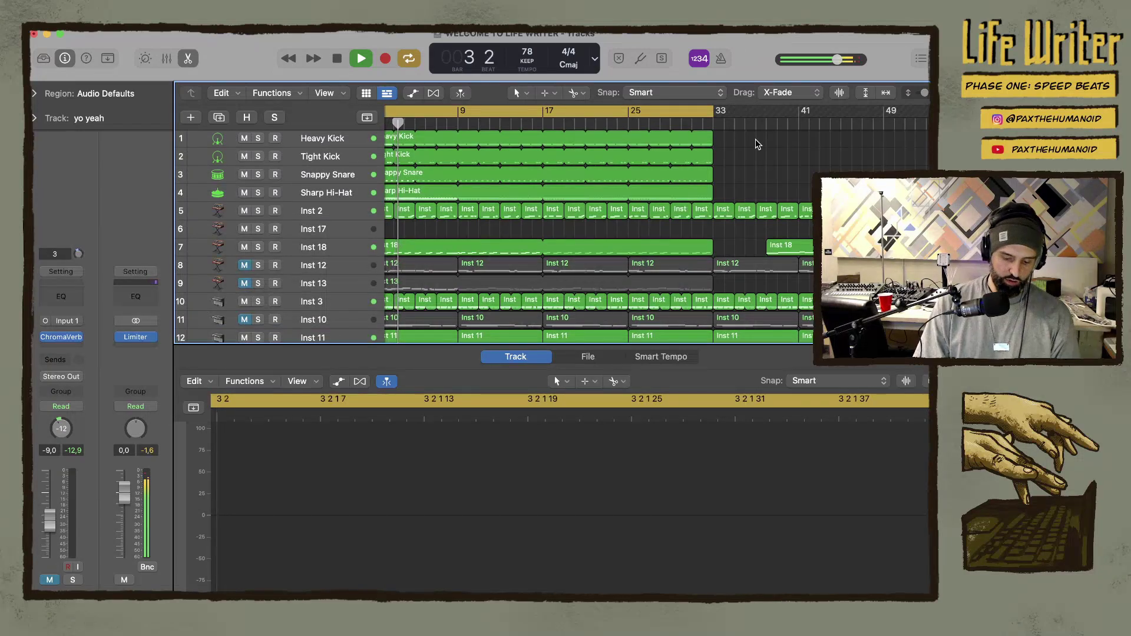
scroll(757, 140, down, 3)
scroll(758, 139, down, 3)
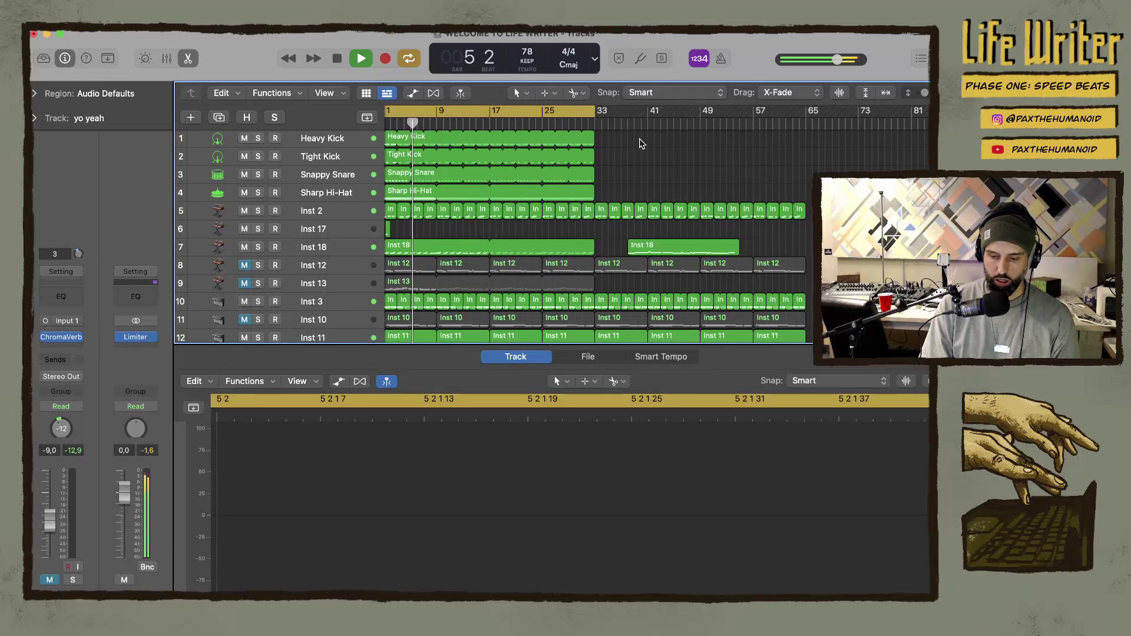
scroll(666, 181, down, 3)
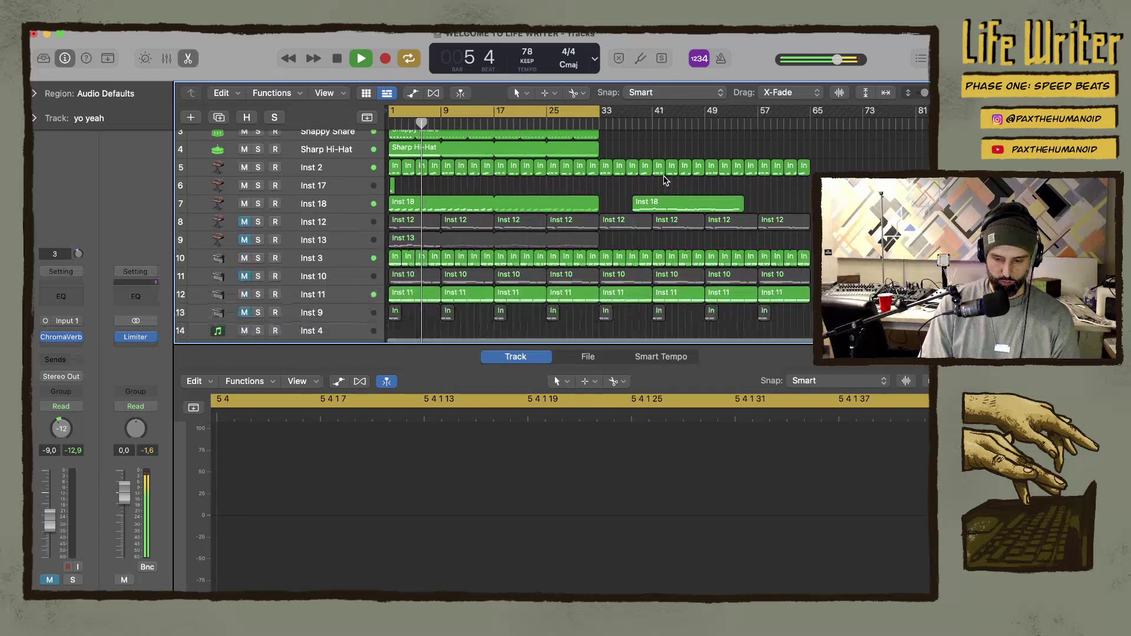
scroll(666, 180, up, 1)
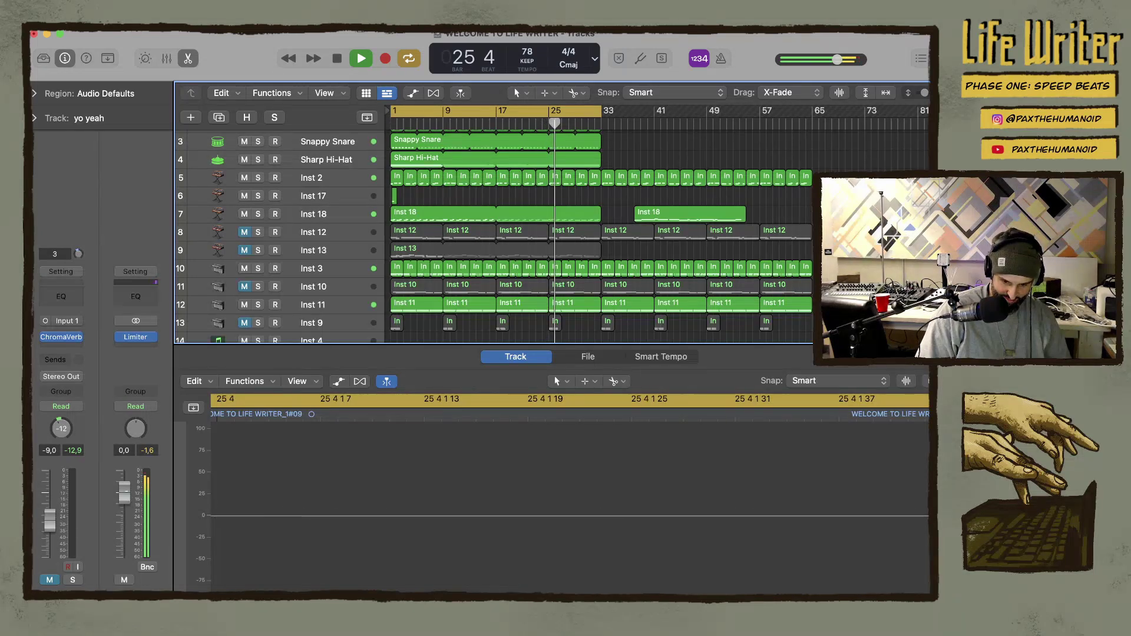
drag(127, 496, 126, 499)
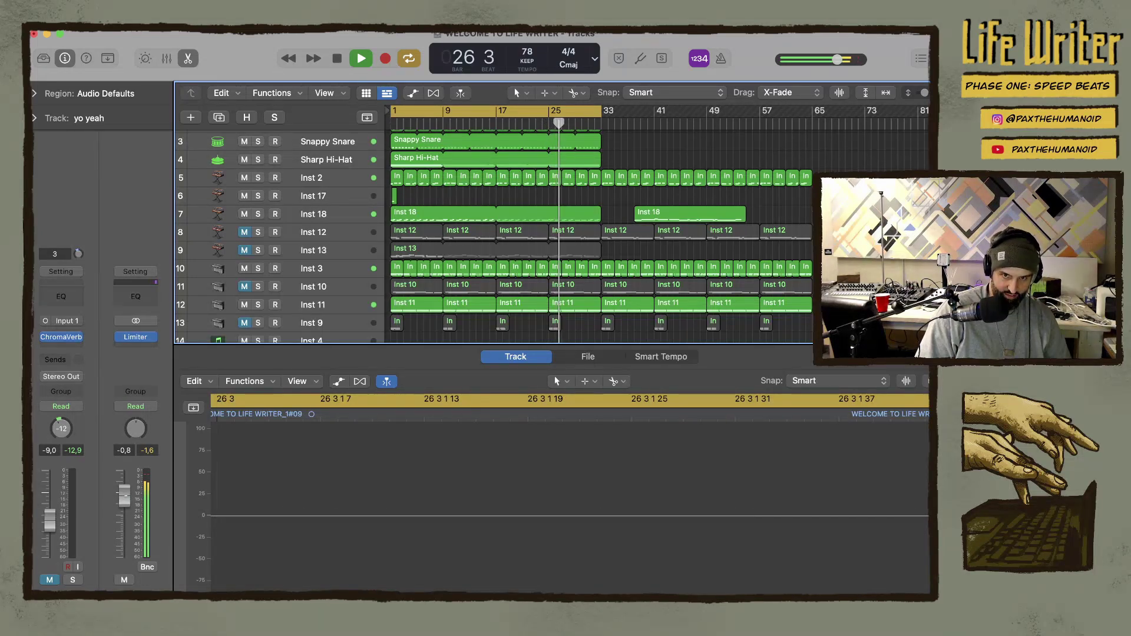